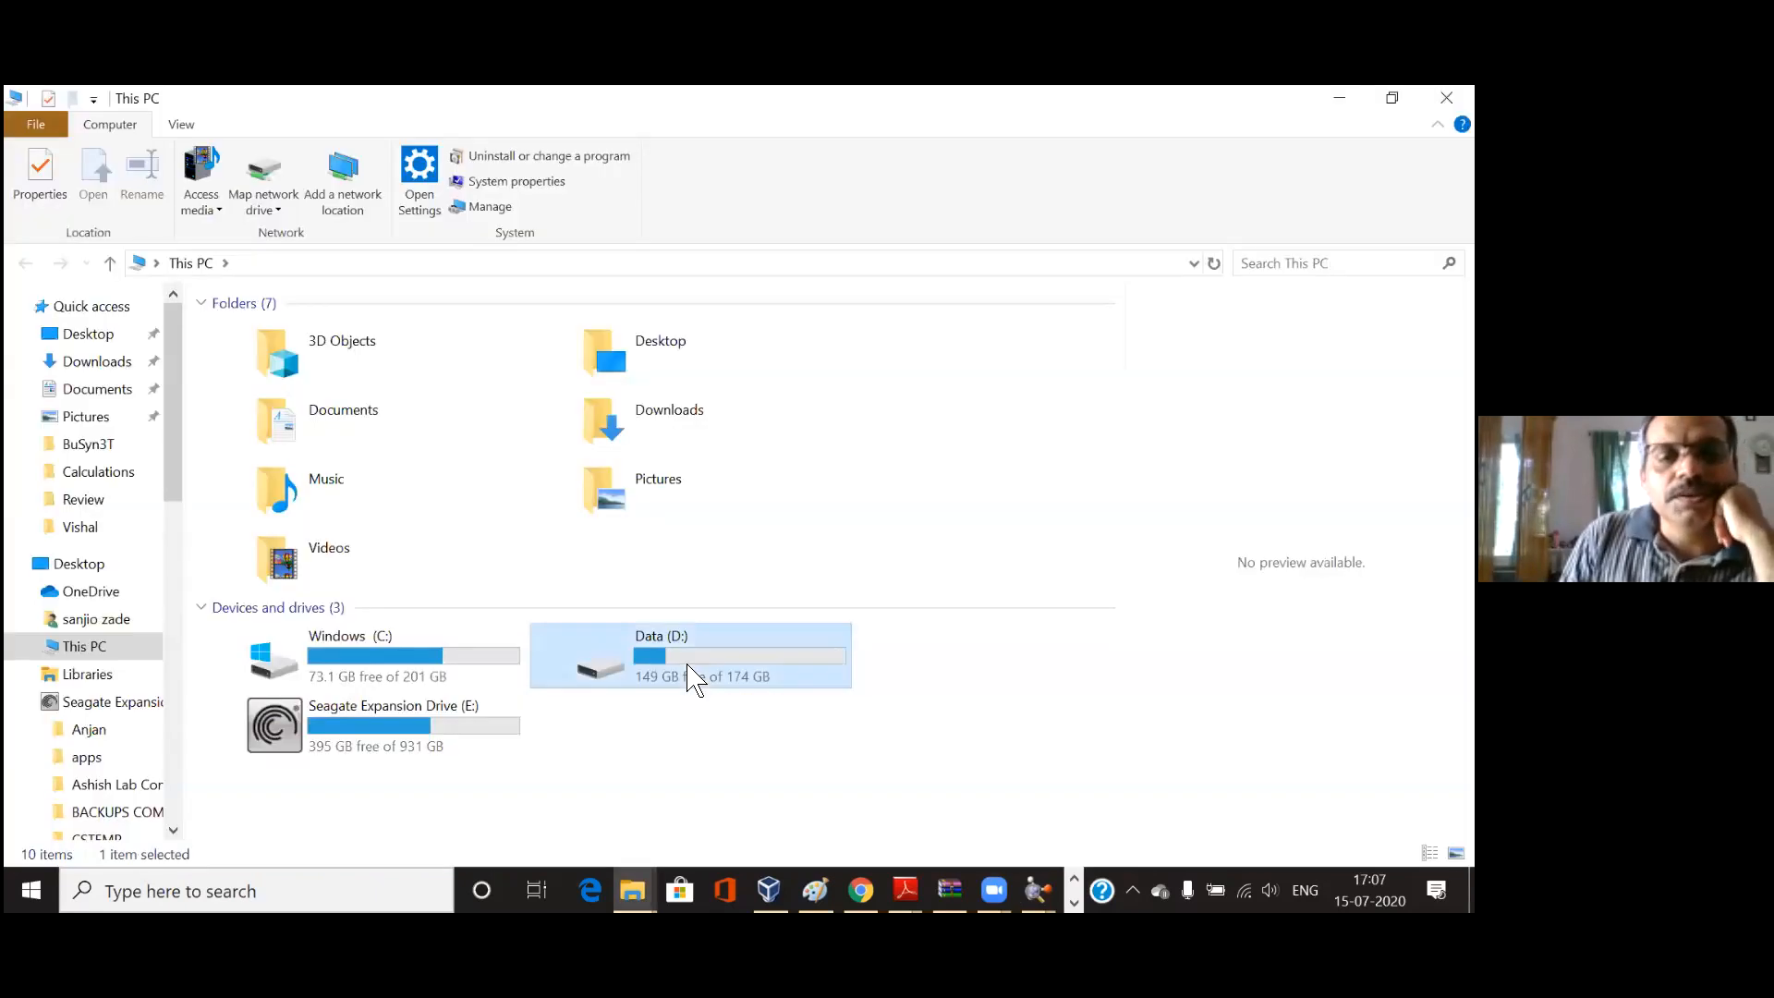
# Step: Check the Program folder on the Data (D:) drive for Gaussian installation files and return to the drive's folder list
pyautogui.doubleClick(686, 663)
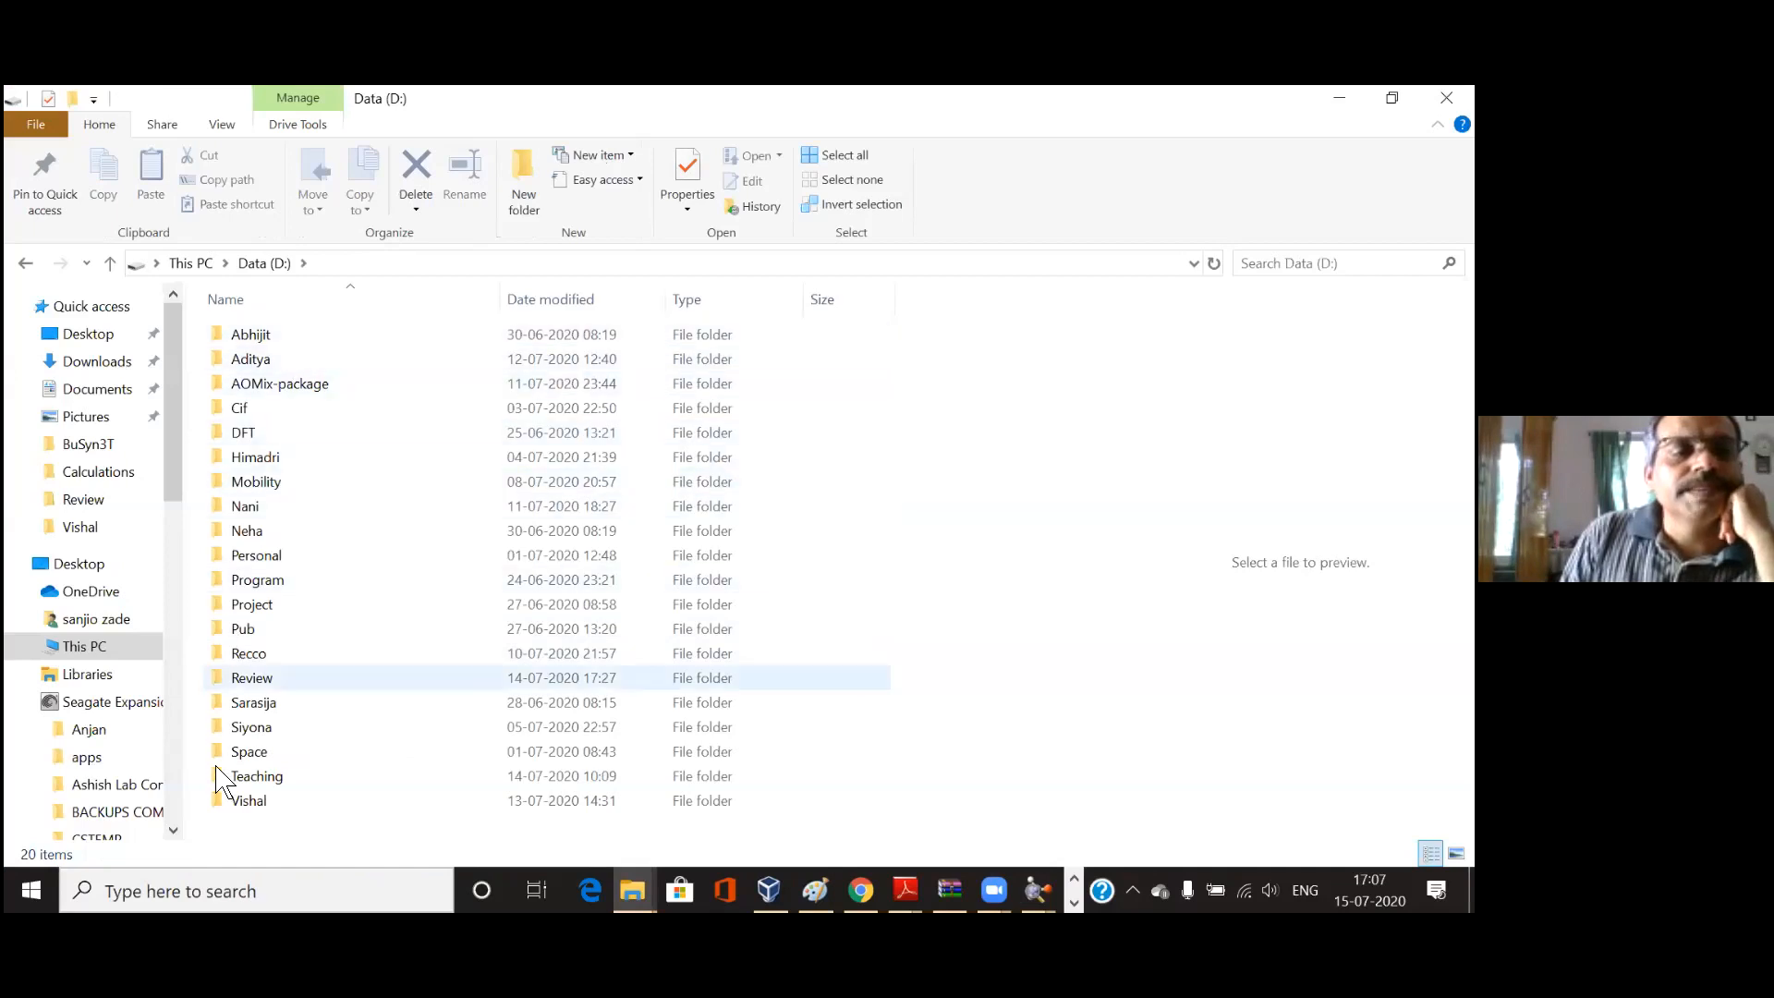
pyautogui.doubleClick(275, 580)
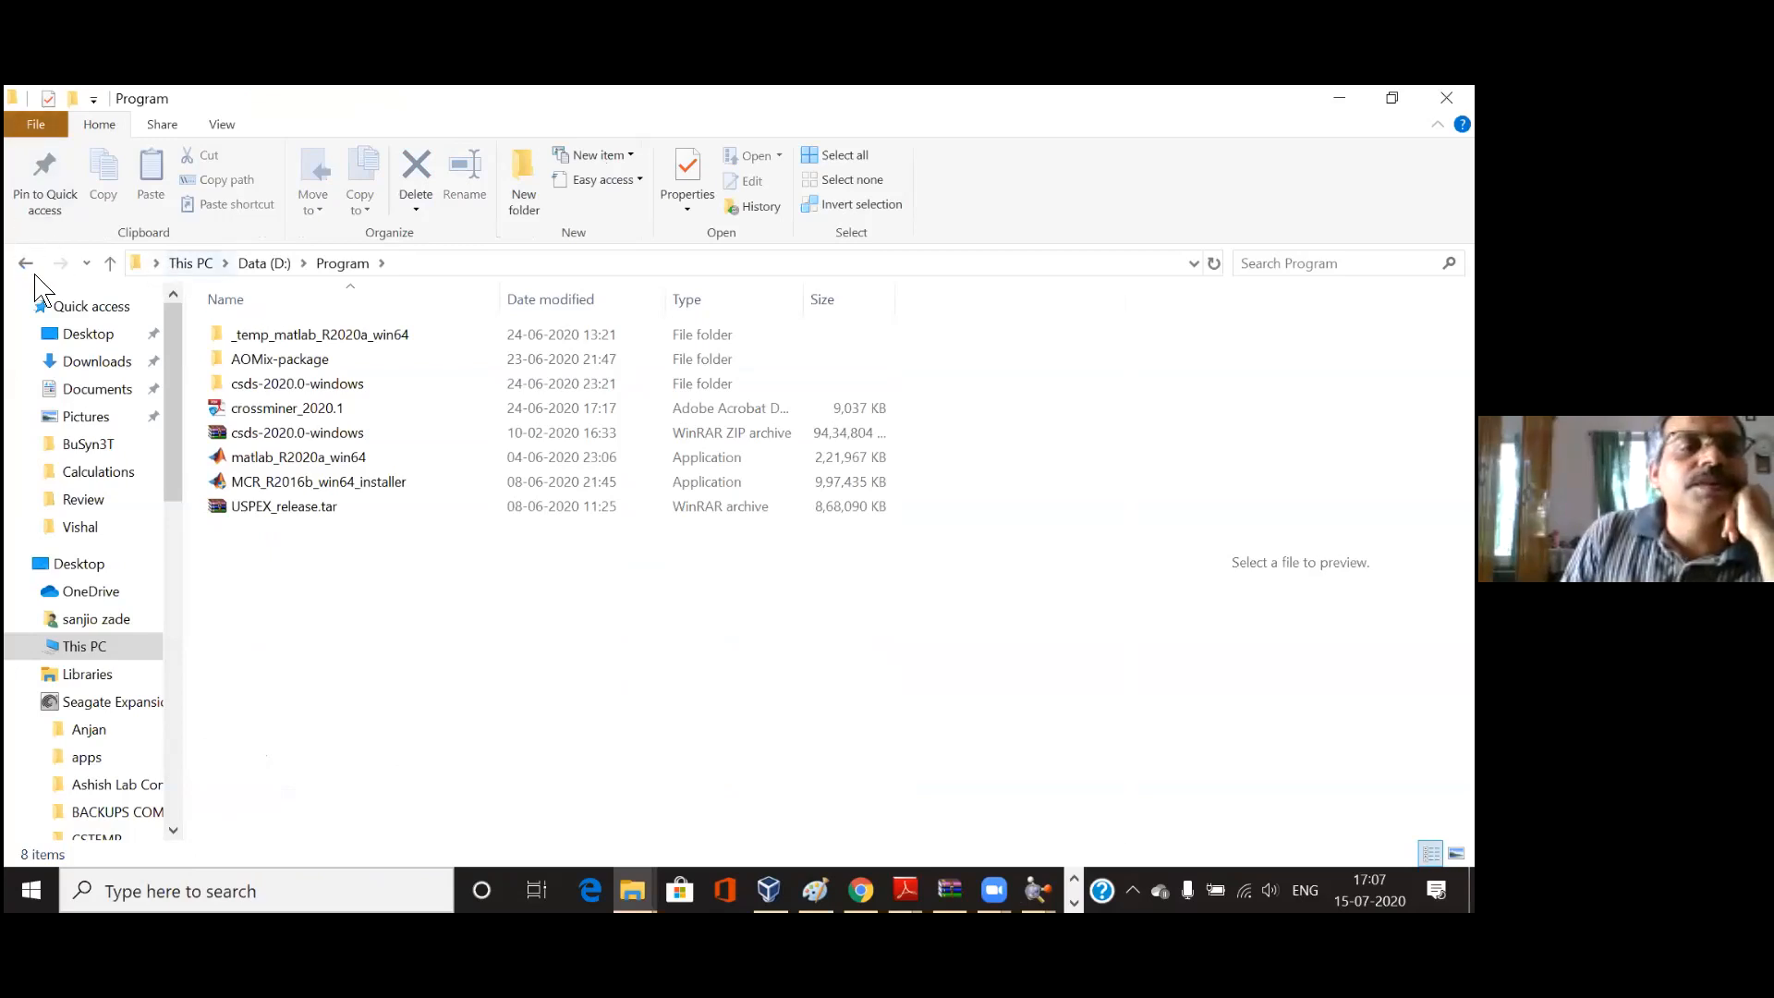
pyautogui.click(25, 265)
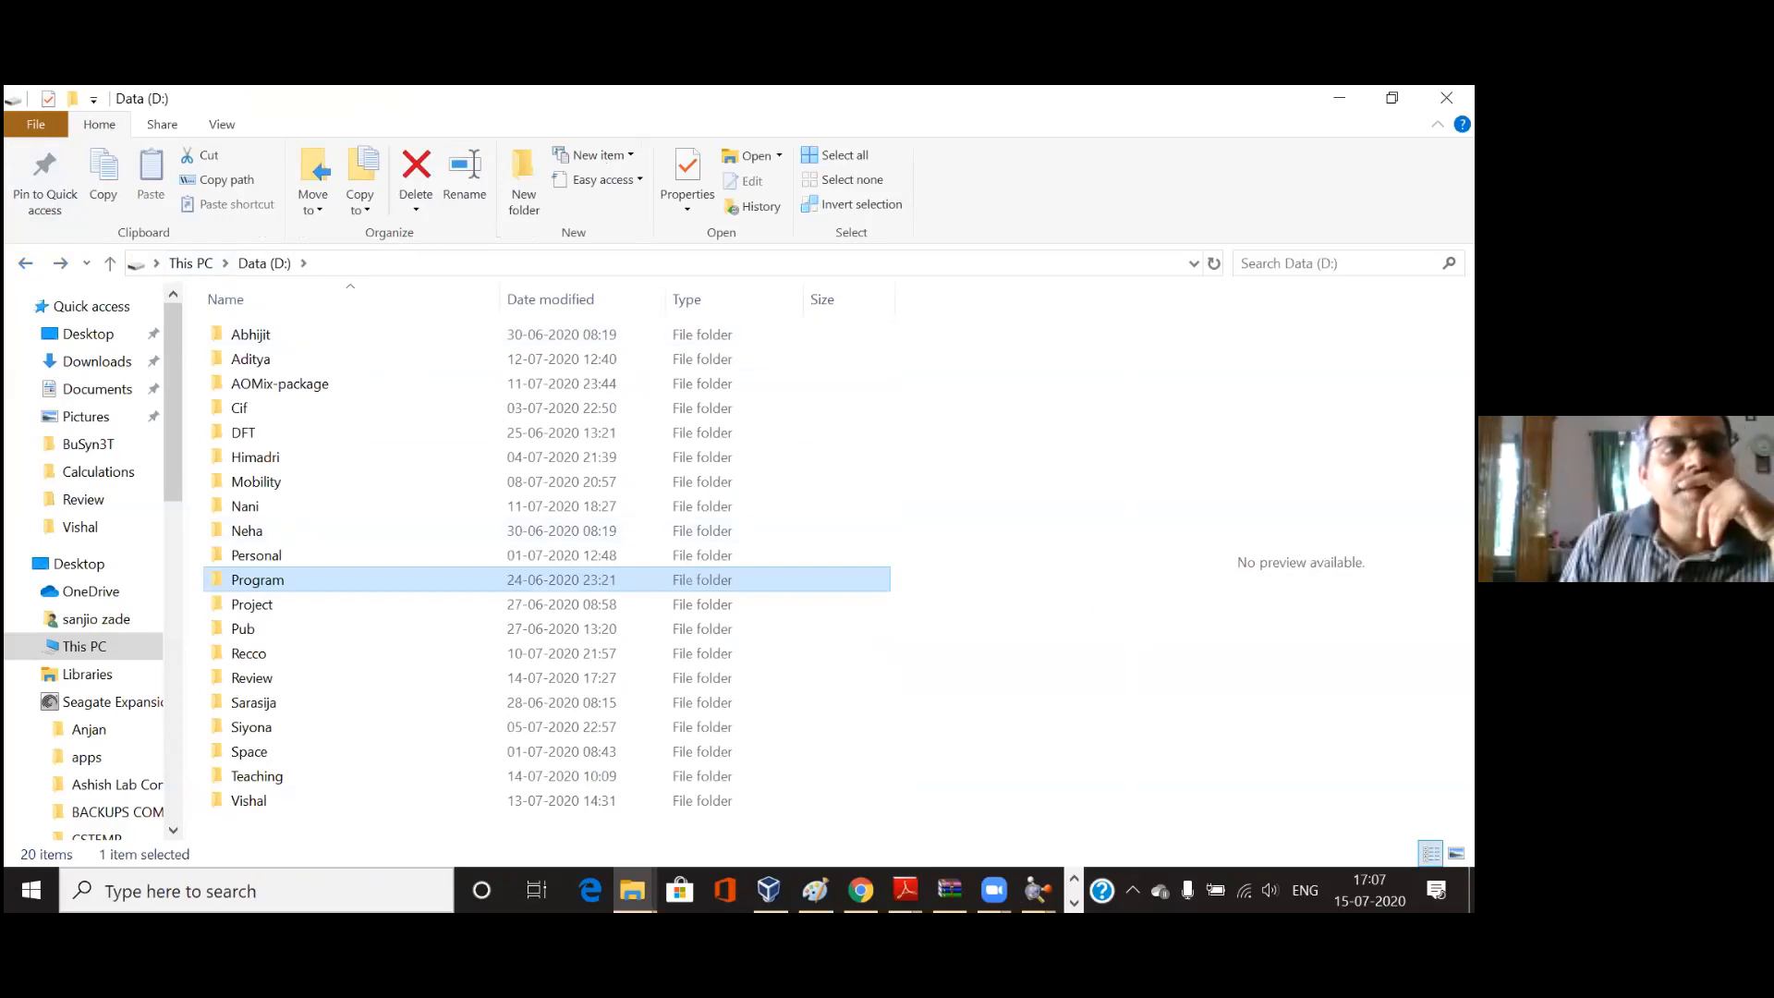
# Step: Check the LaptopG30June folder on the Seagate Expansion Drive (E:) for Gaussian files and return to the drive's contents
pyautogui.click(103, 703)
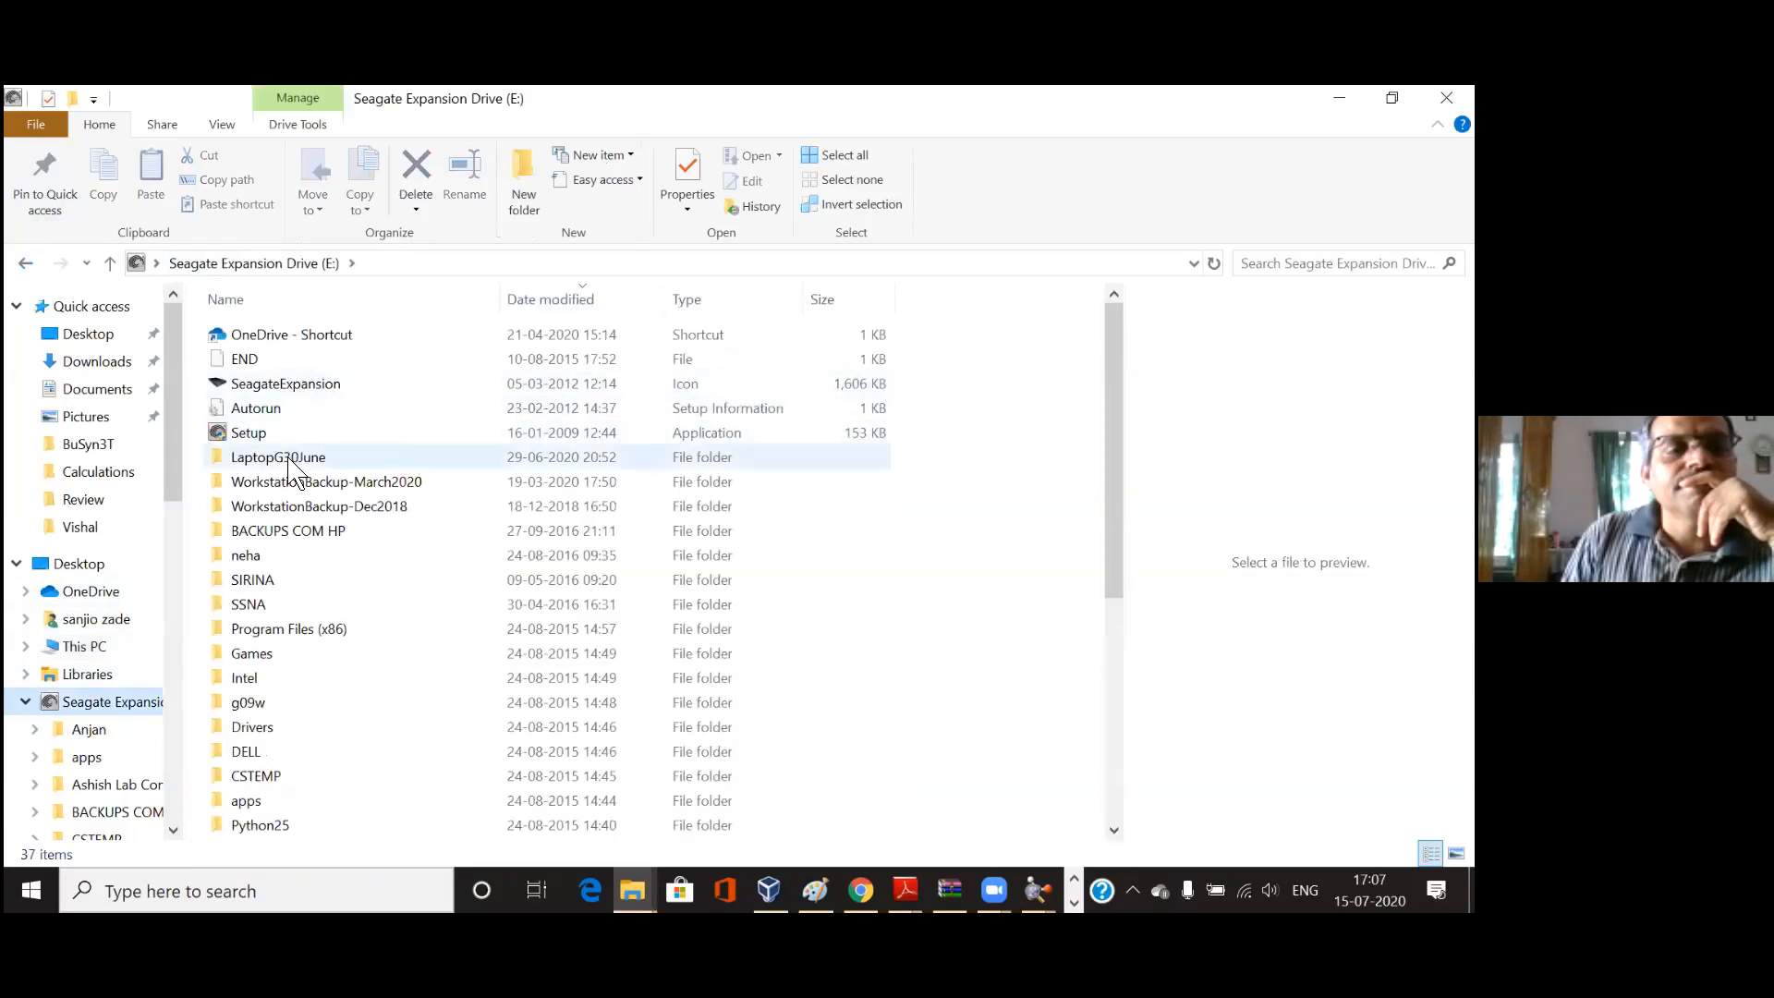
pyautogui.click(289, 459)
pyautogui.doubleClick(288, 458)
pyautogui.click(280, 459)
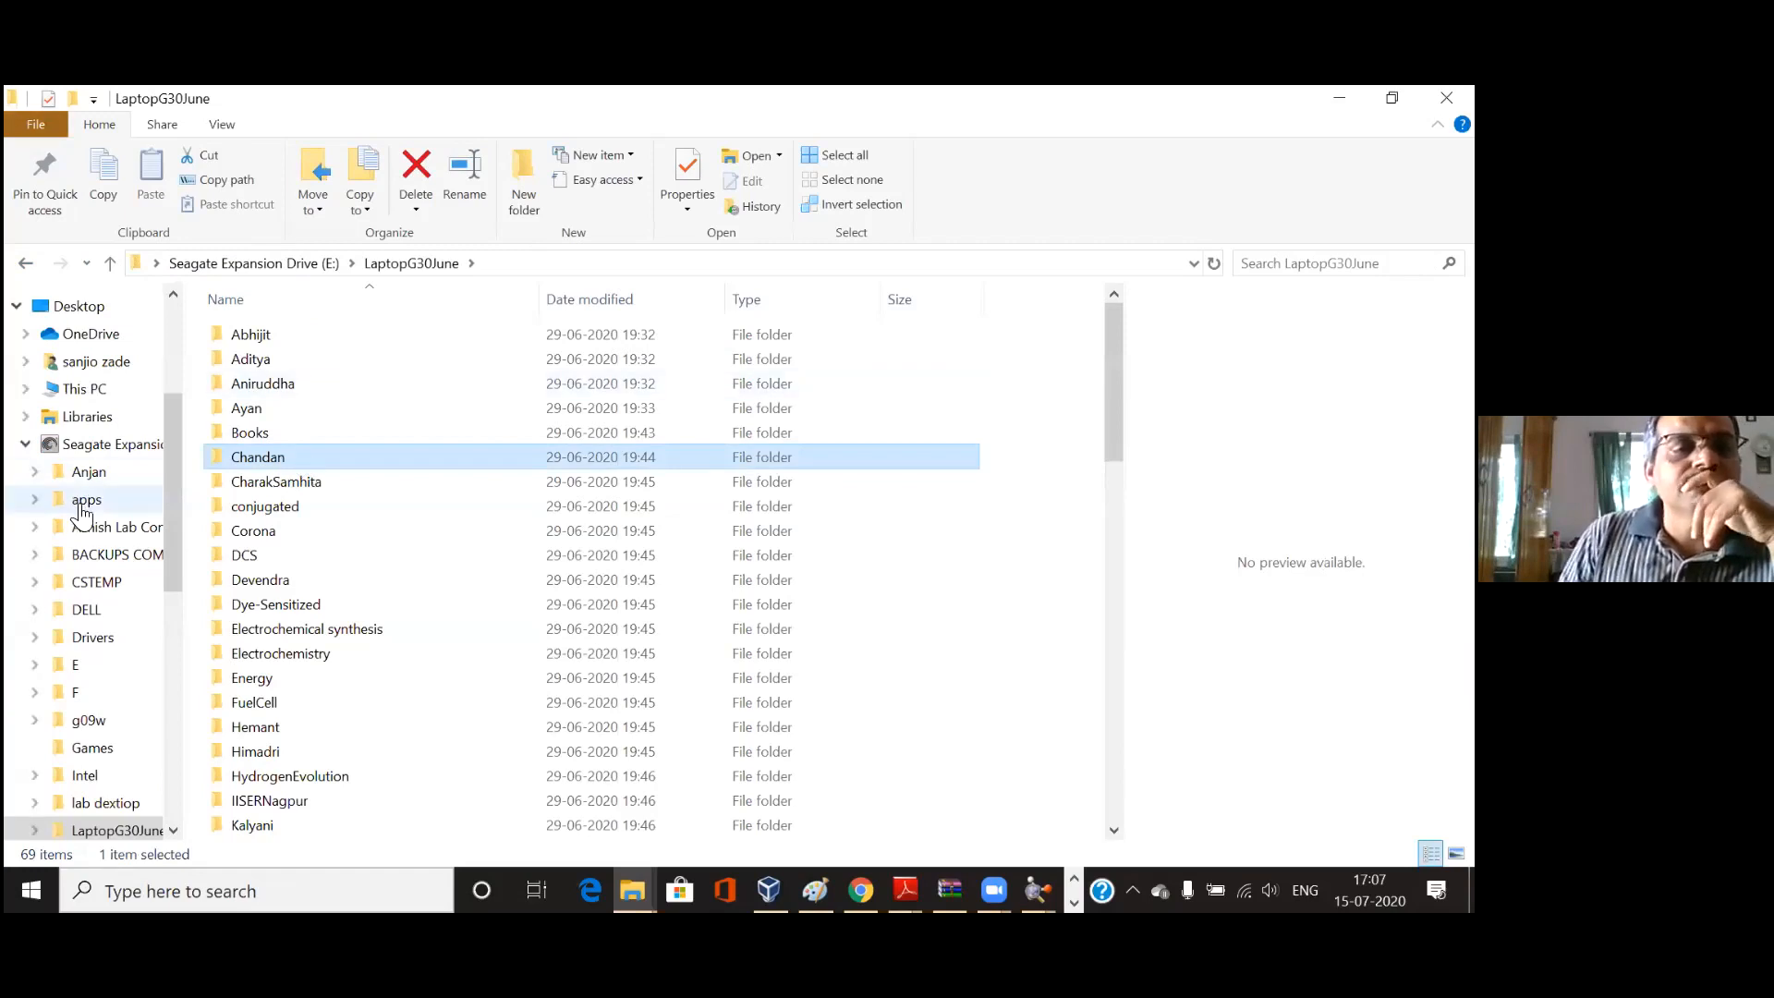
pyautogui.click(100, 446)
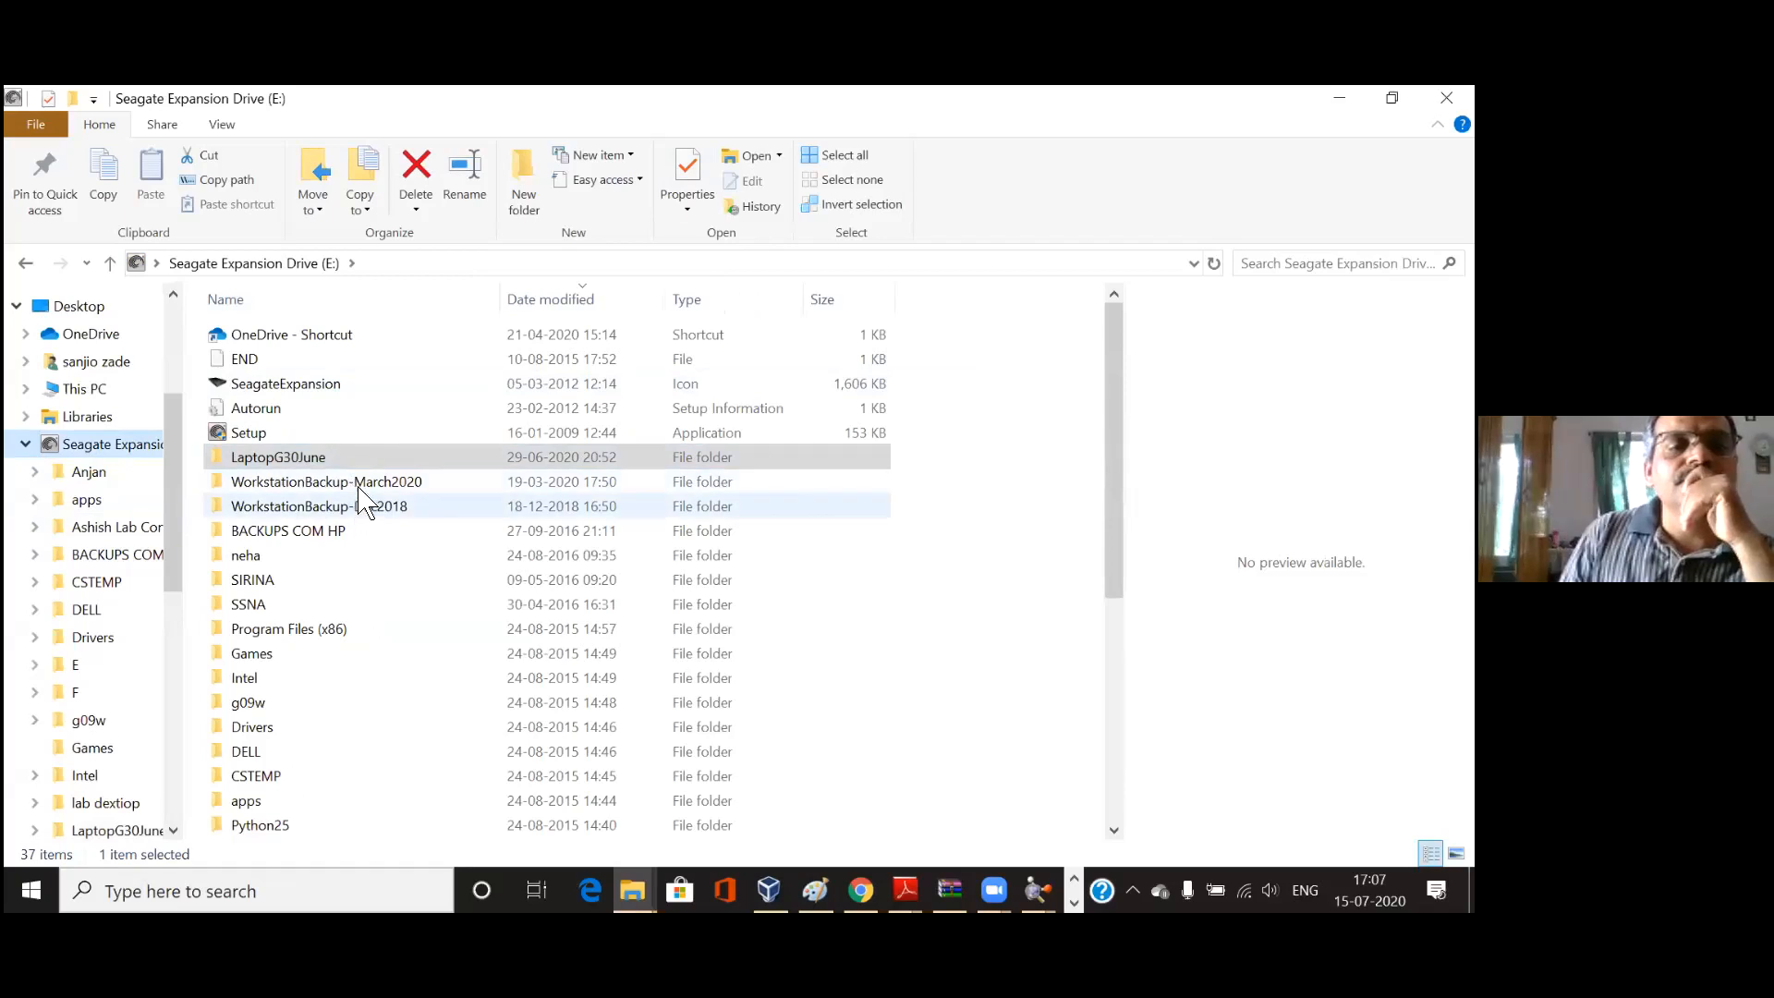
# Step: Open the G09W installer folder inside WorkstationBackup-March2020, Gaussian, GAUSSIAN 09 on the Seagate drive
pyautogui.doubleClick(362, 484)
pyautogui.click(242, 462)
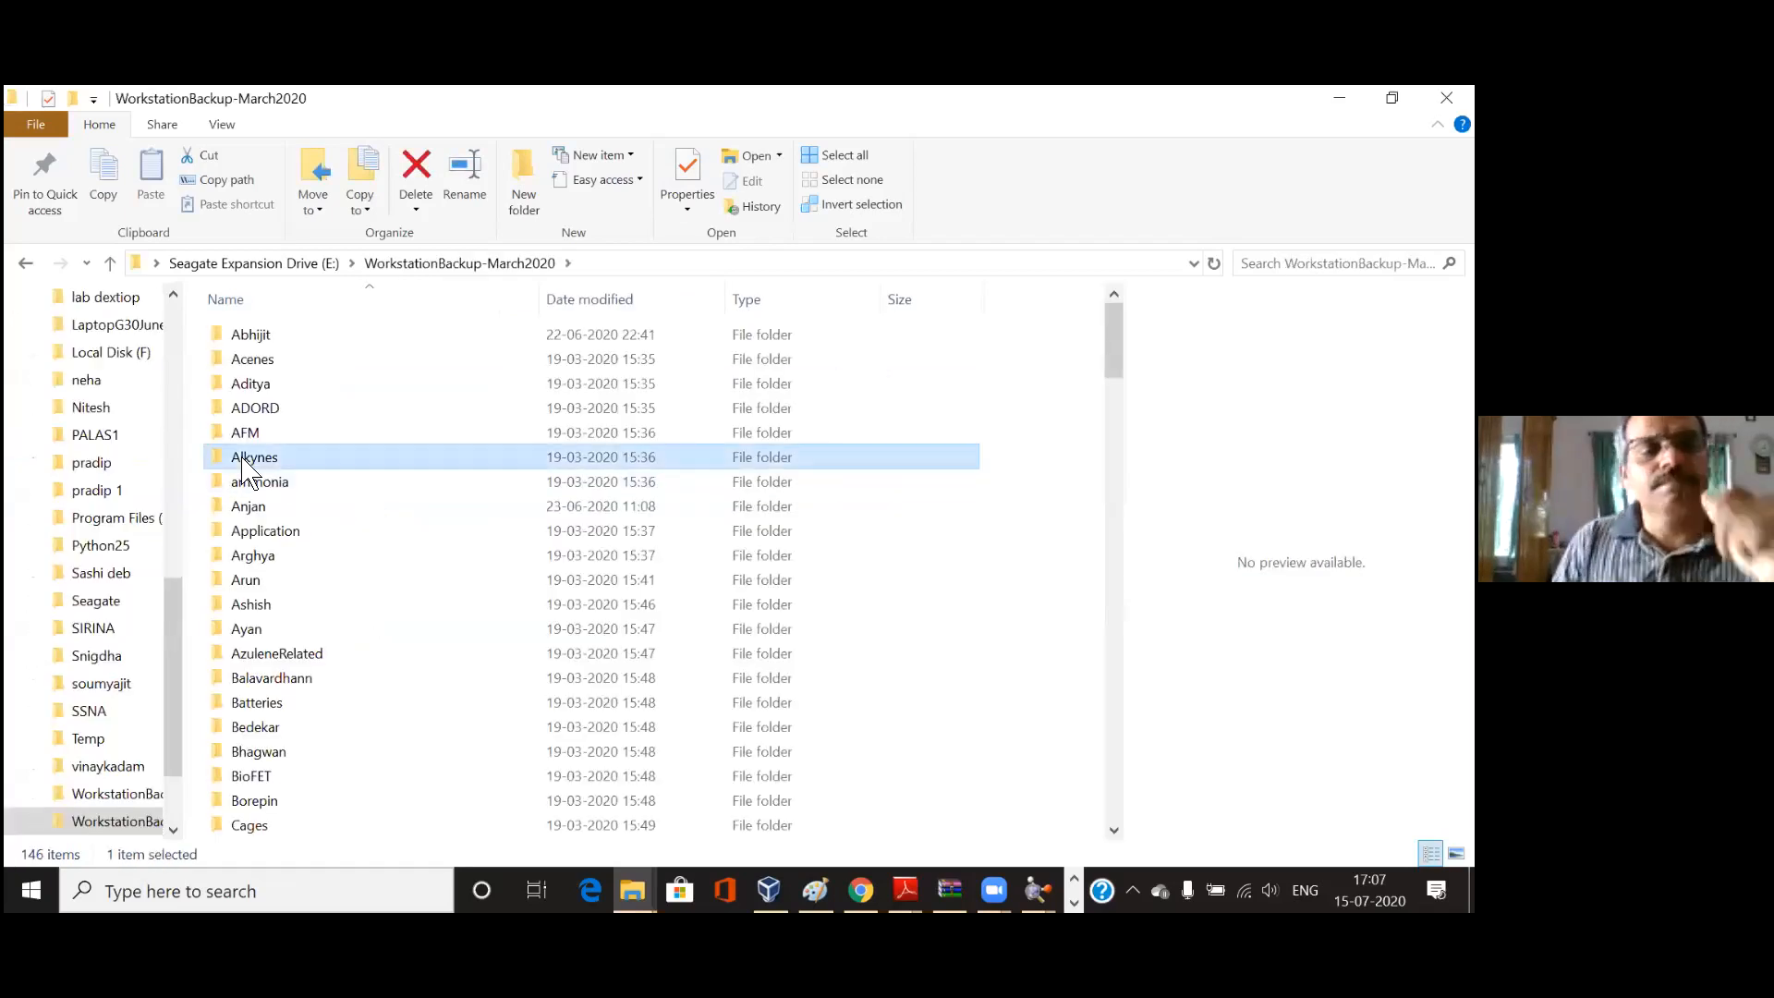
pyautogui.press('g')
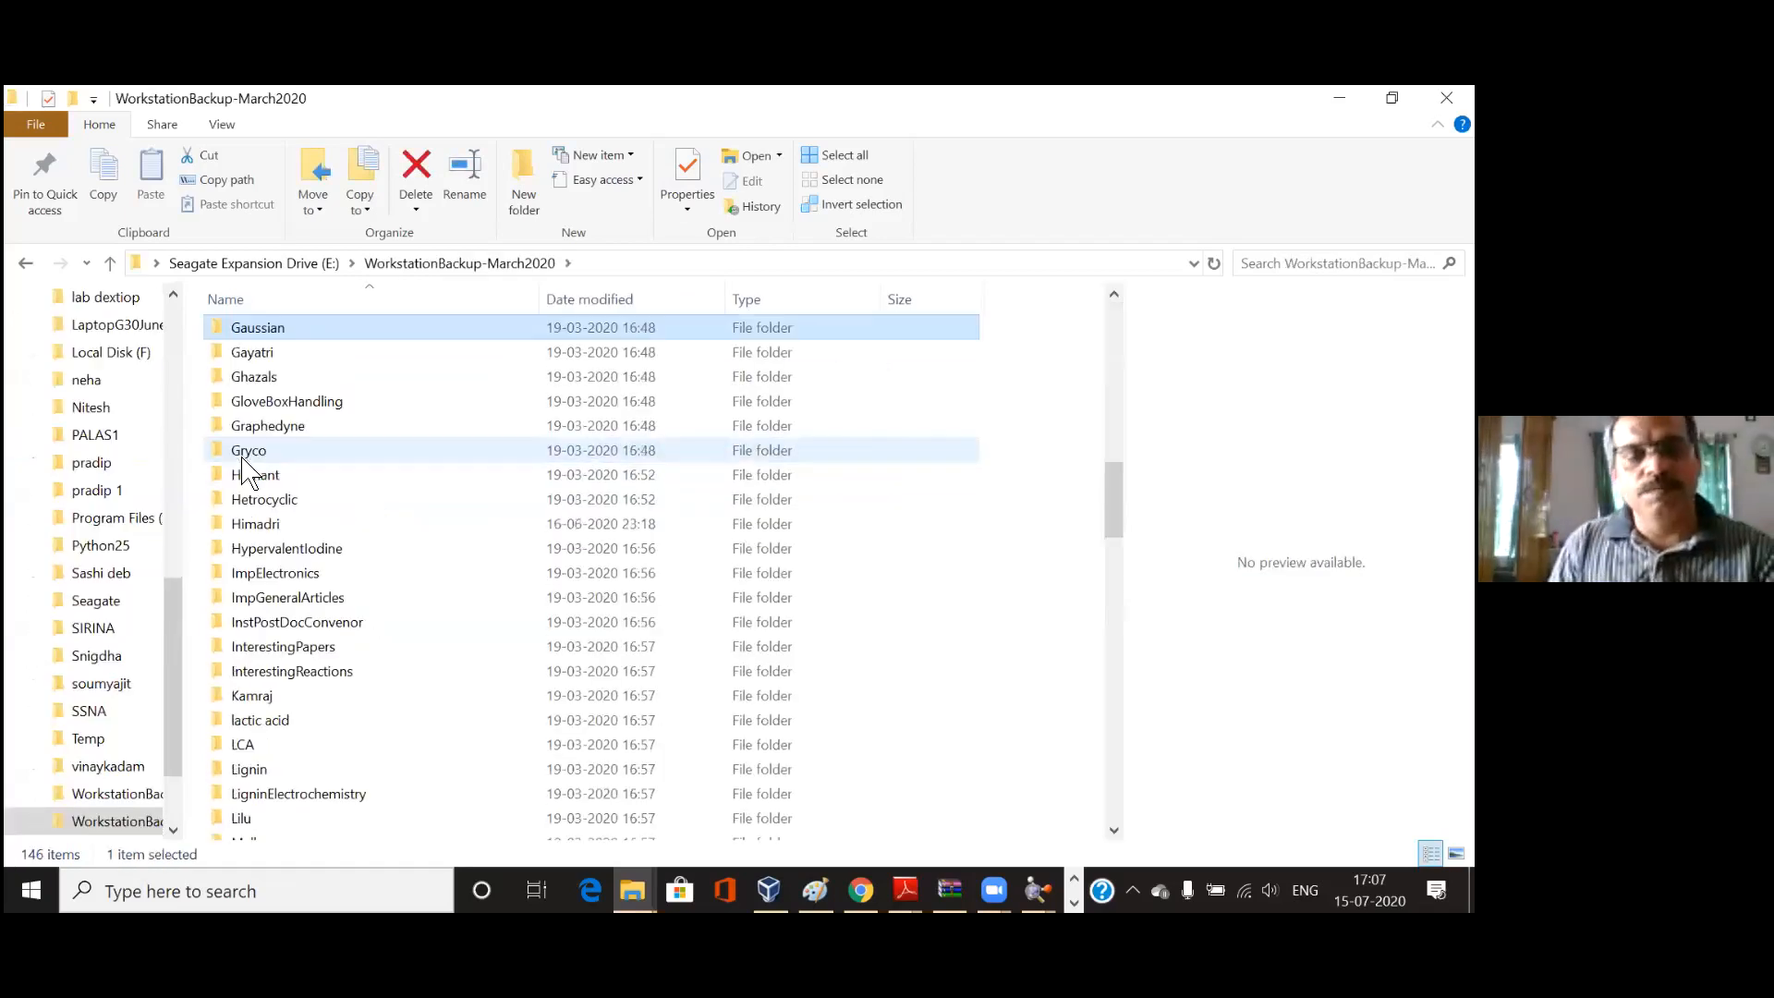
pyautogui.doubleClick(266, 334)
pyautogui.click(256, 338)
pyautogui.doubleClick(256, 338)
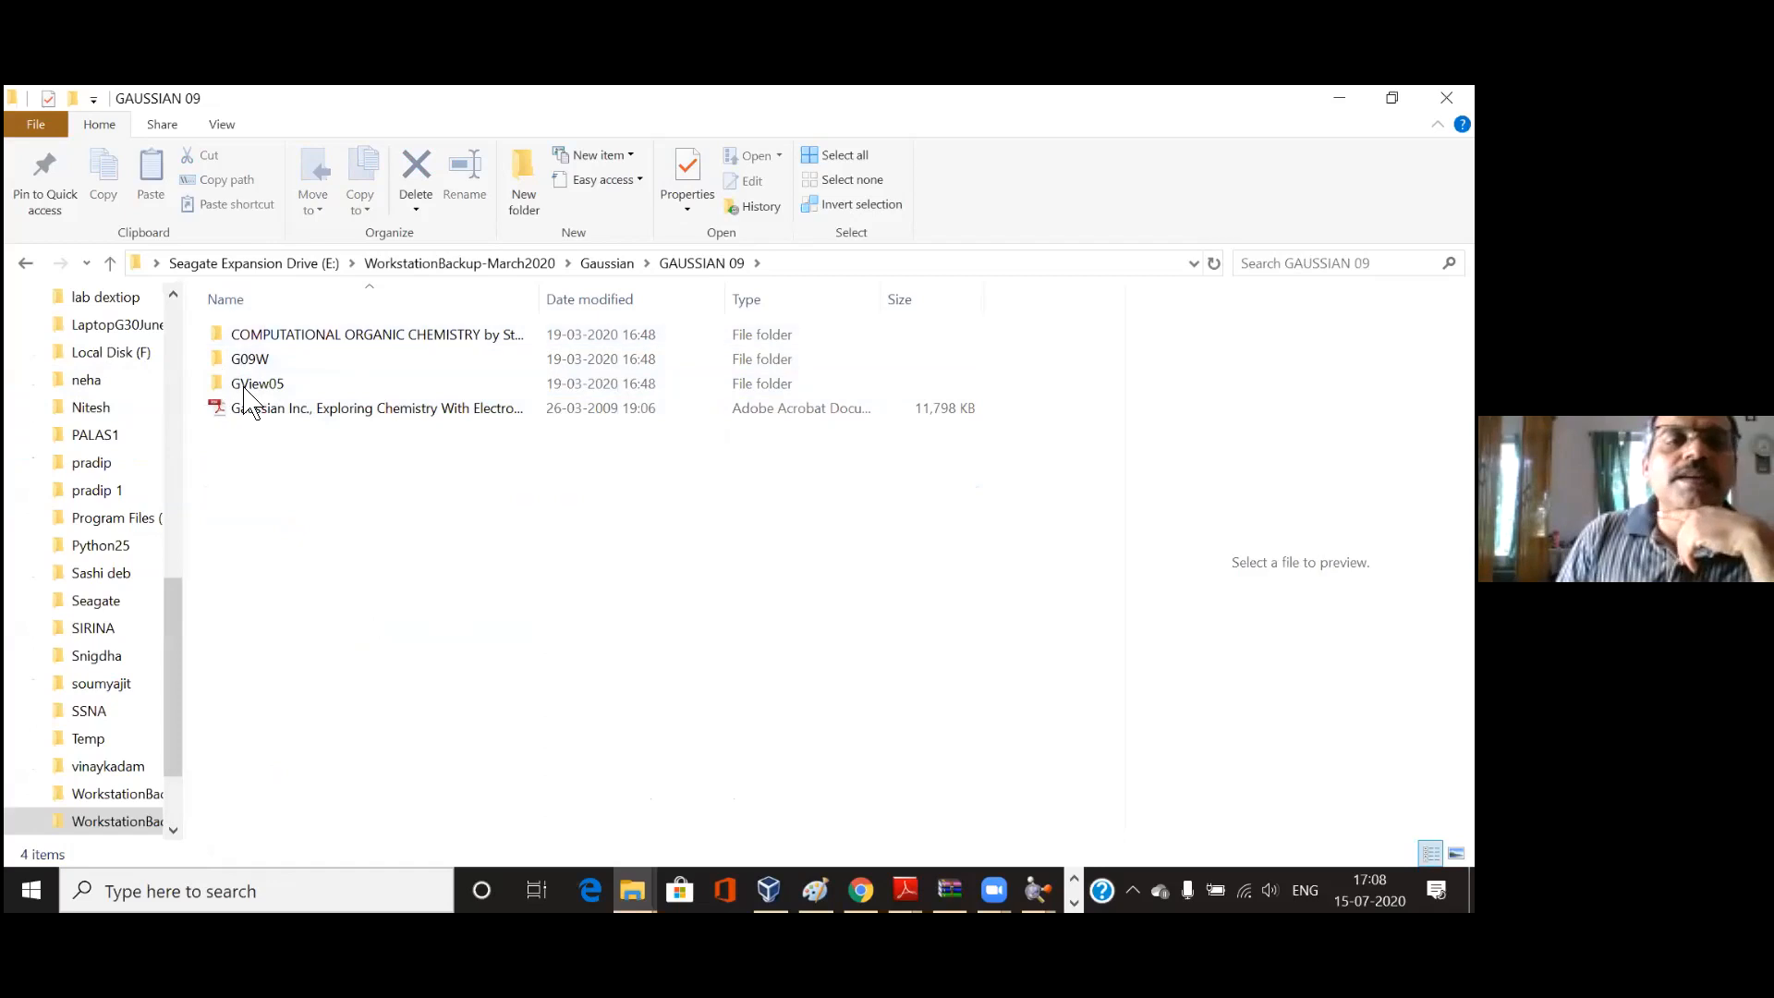
pyautogui.doubleClick(249, 360)
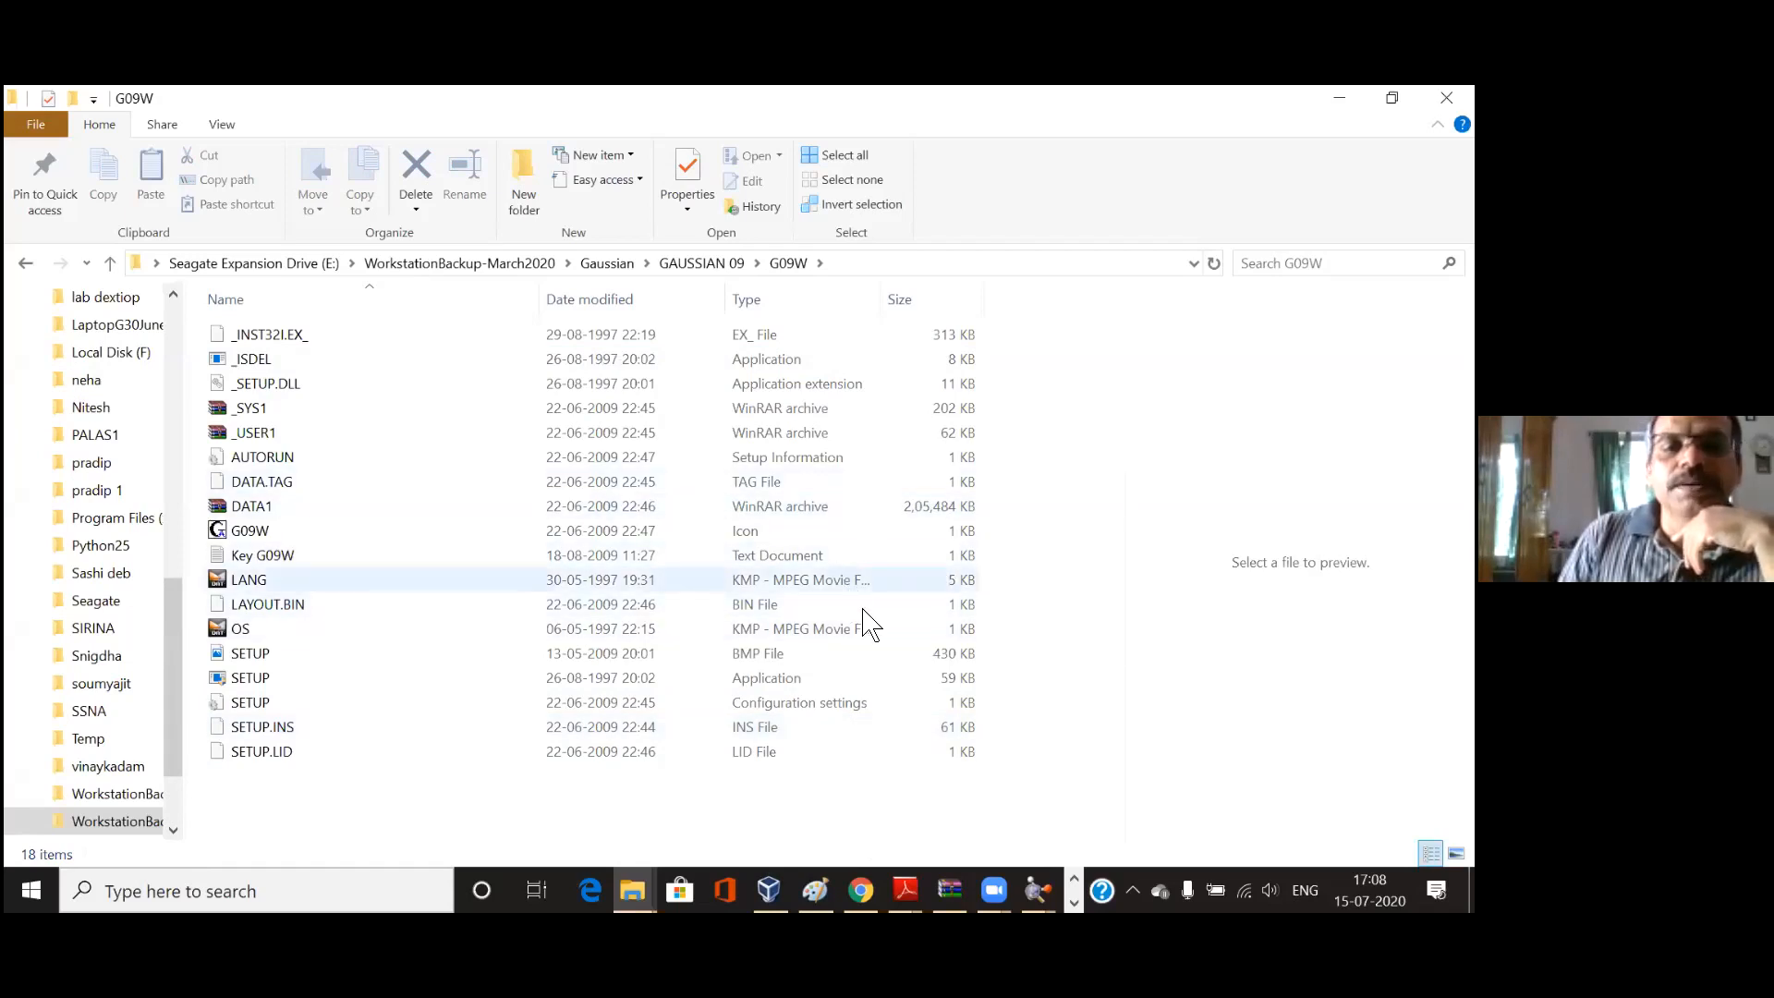
# Step: Locate the SETUP application in the G09W folder and preview the Key G09W text file holding the serial number
pyautogui.click(248, 682)
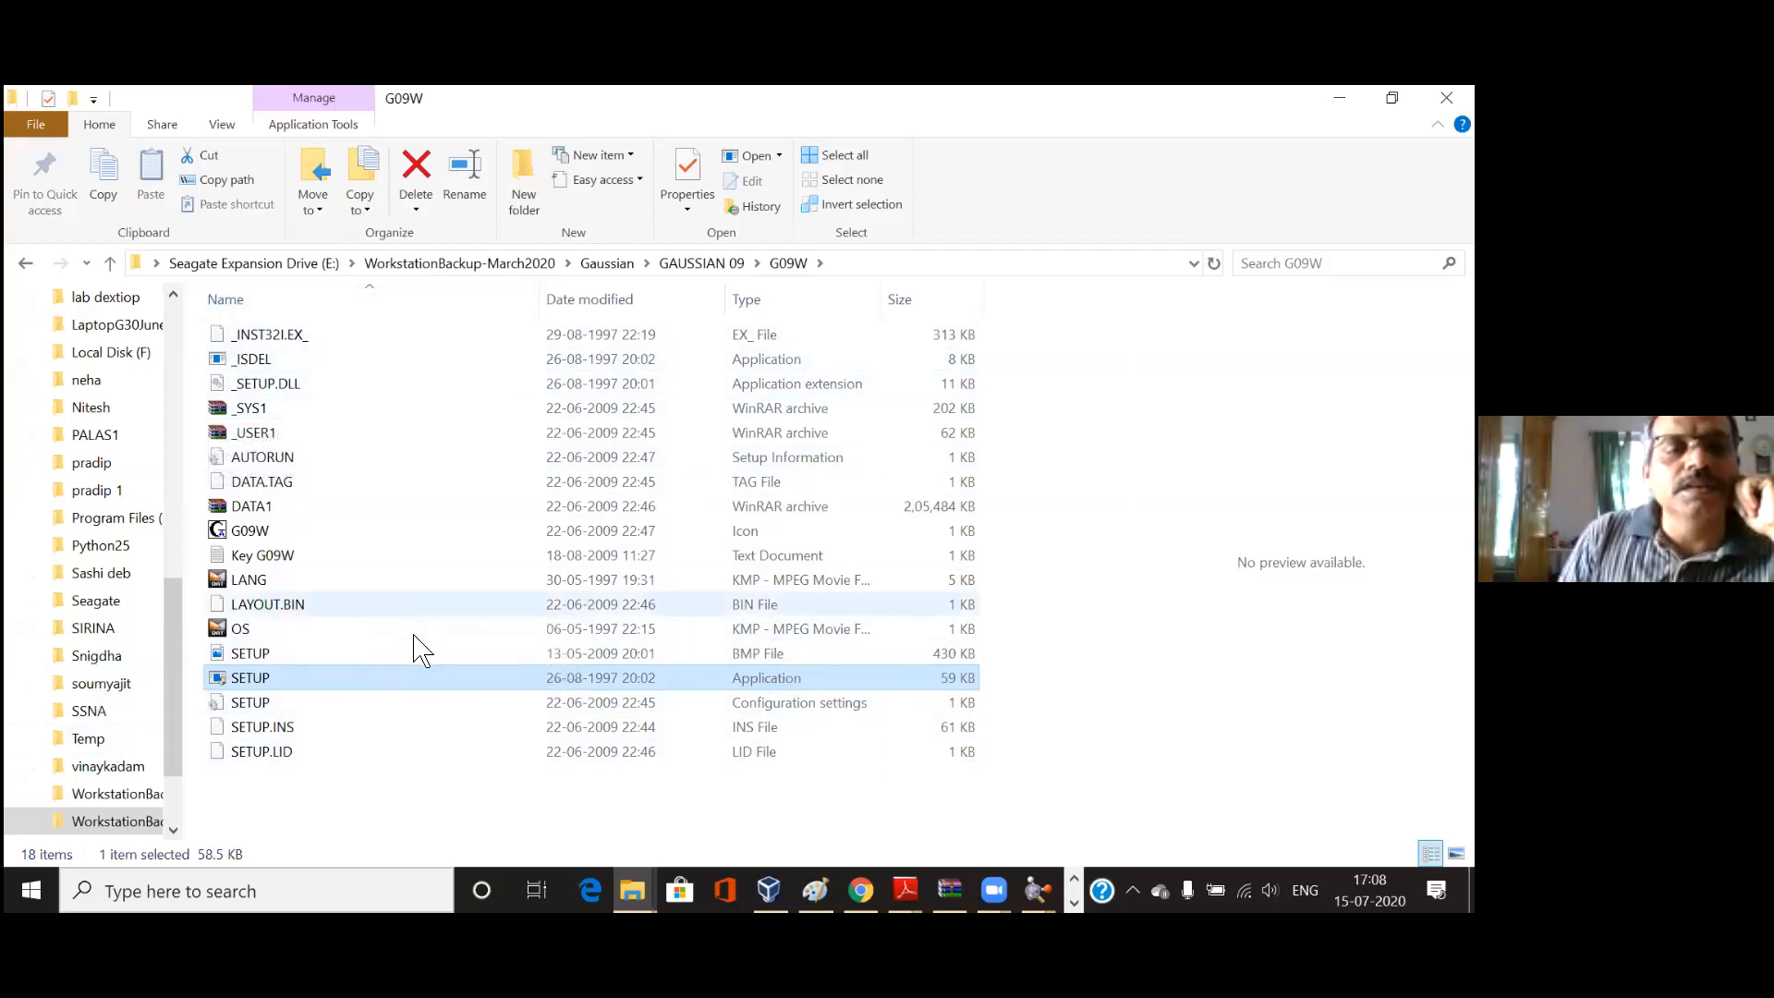
pyautogui.click(252, 564)
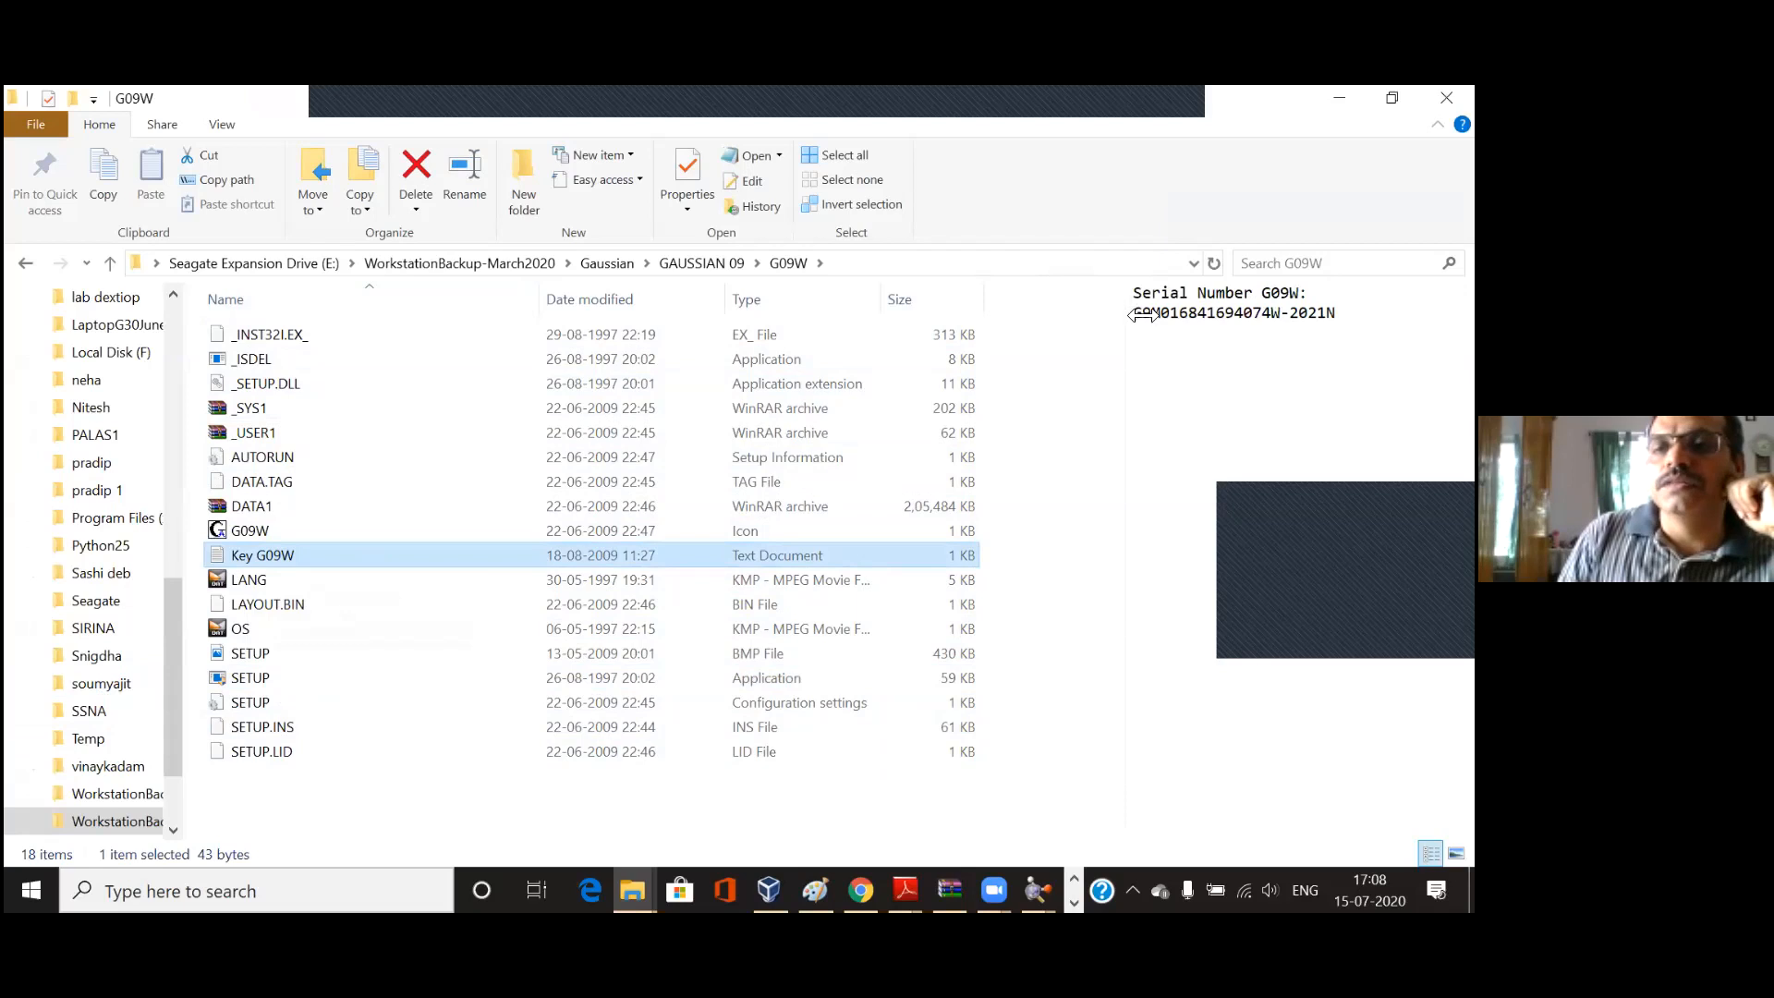
pyautogui.click(1142, 314)
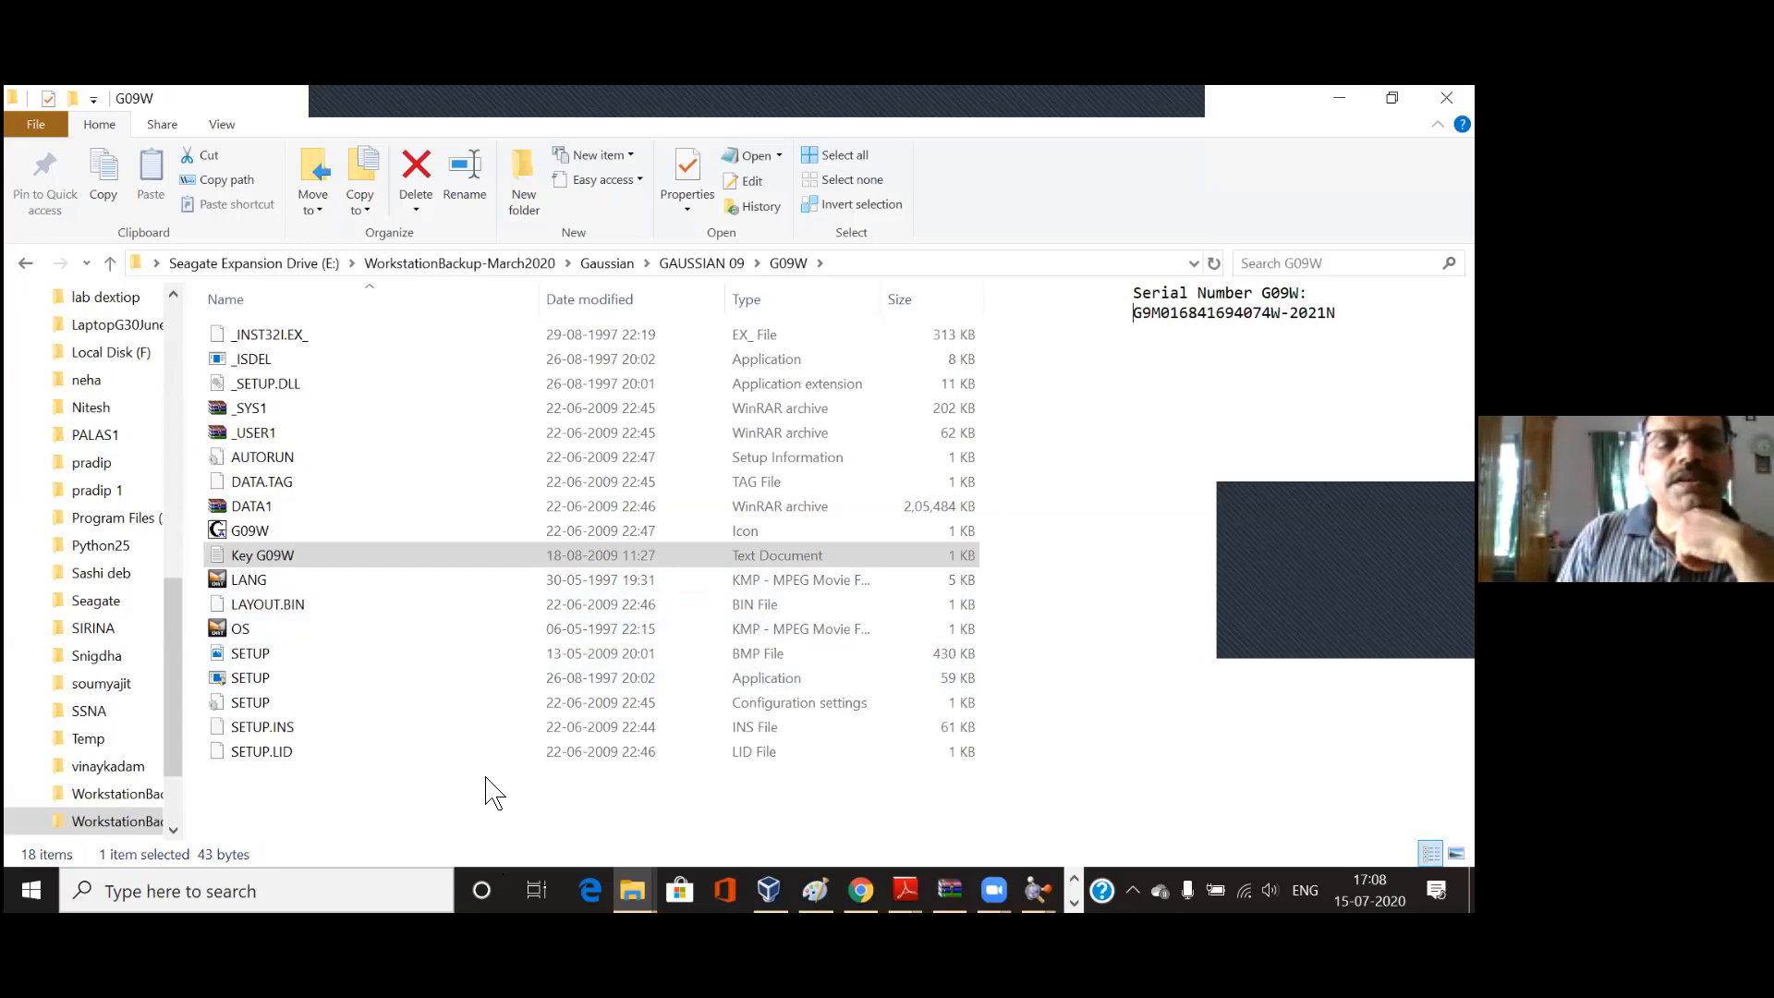
# Step: Go back to GAUSSIAN 09, open the GView05 folder and locate its SETUP application
pyautogui.click(25, 264)
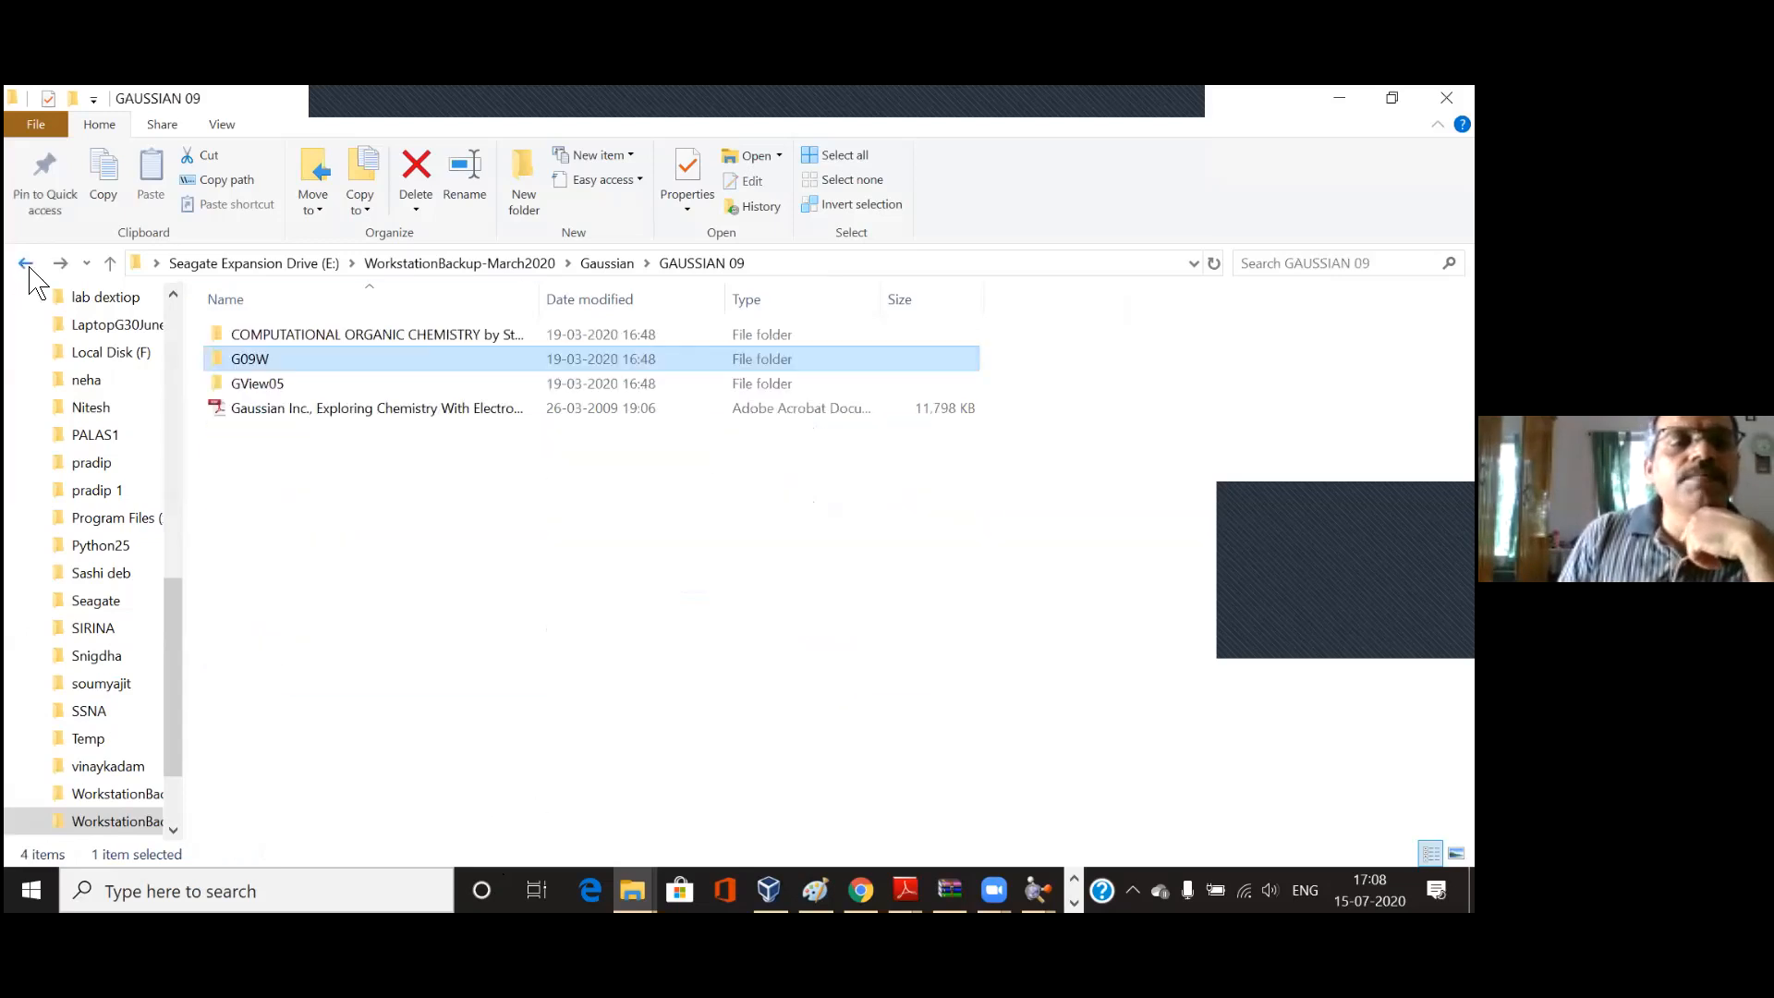
pyautogui.doubleClick(263, 385)
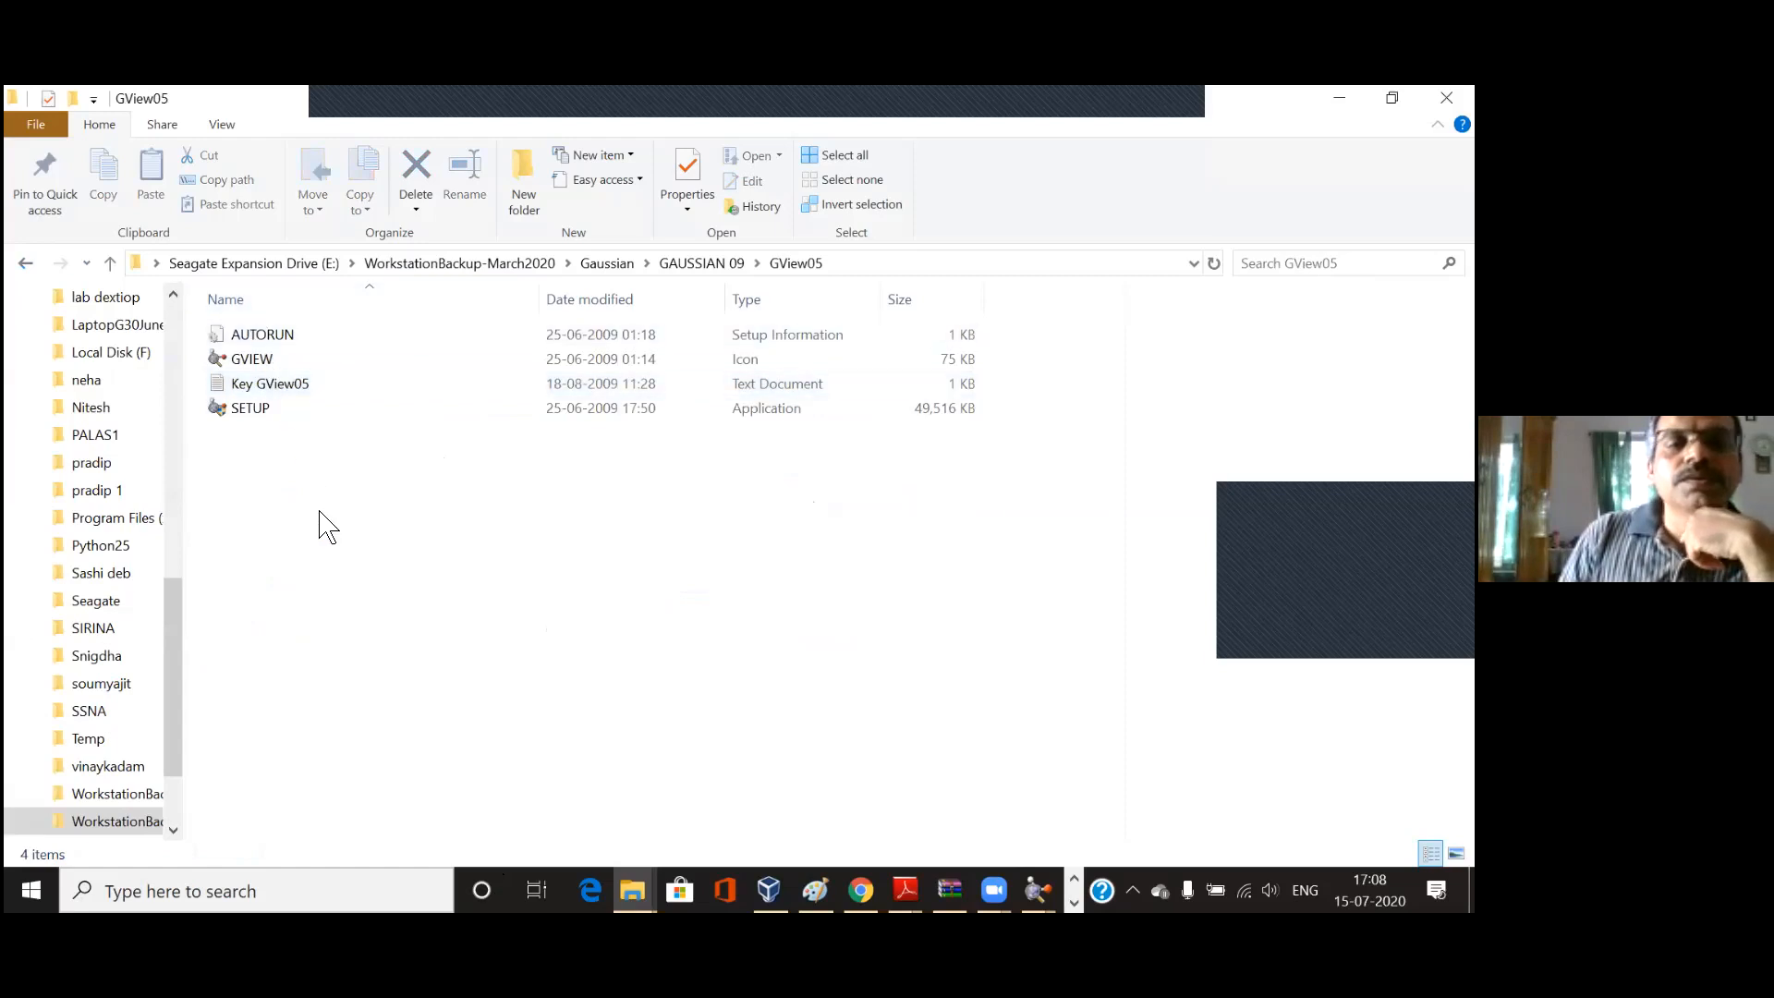
pyautogui.click(242, 412)
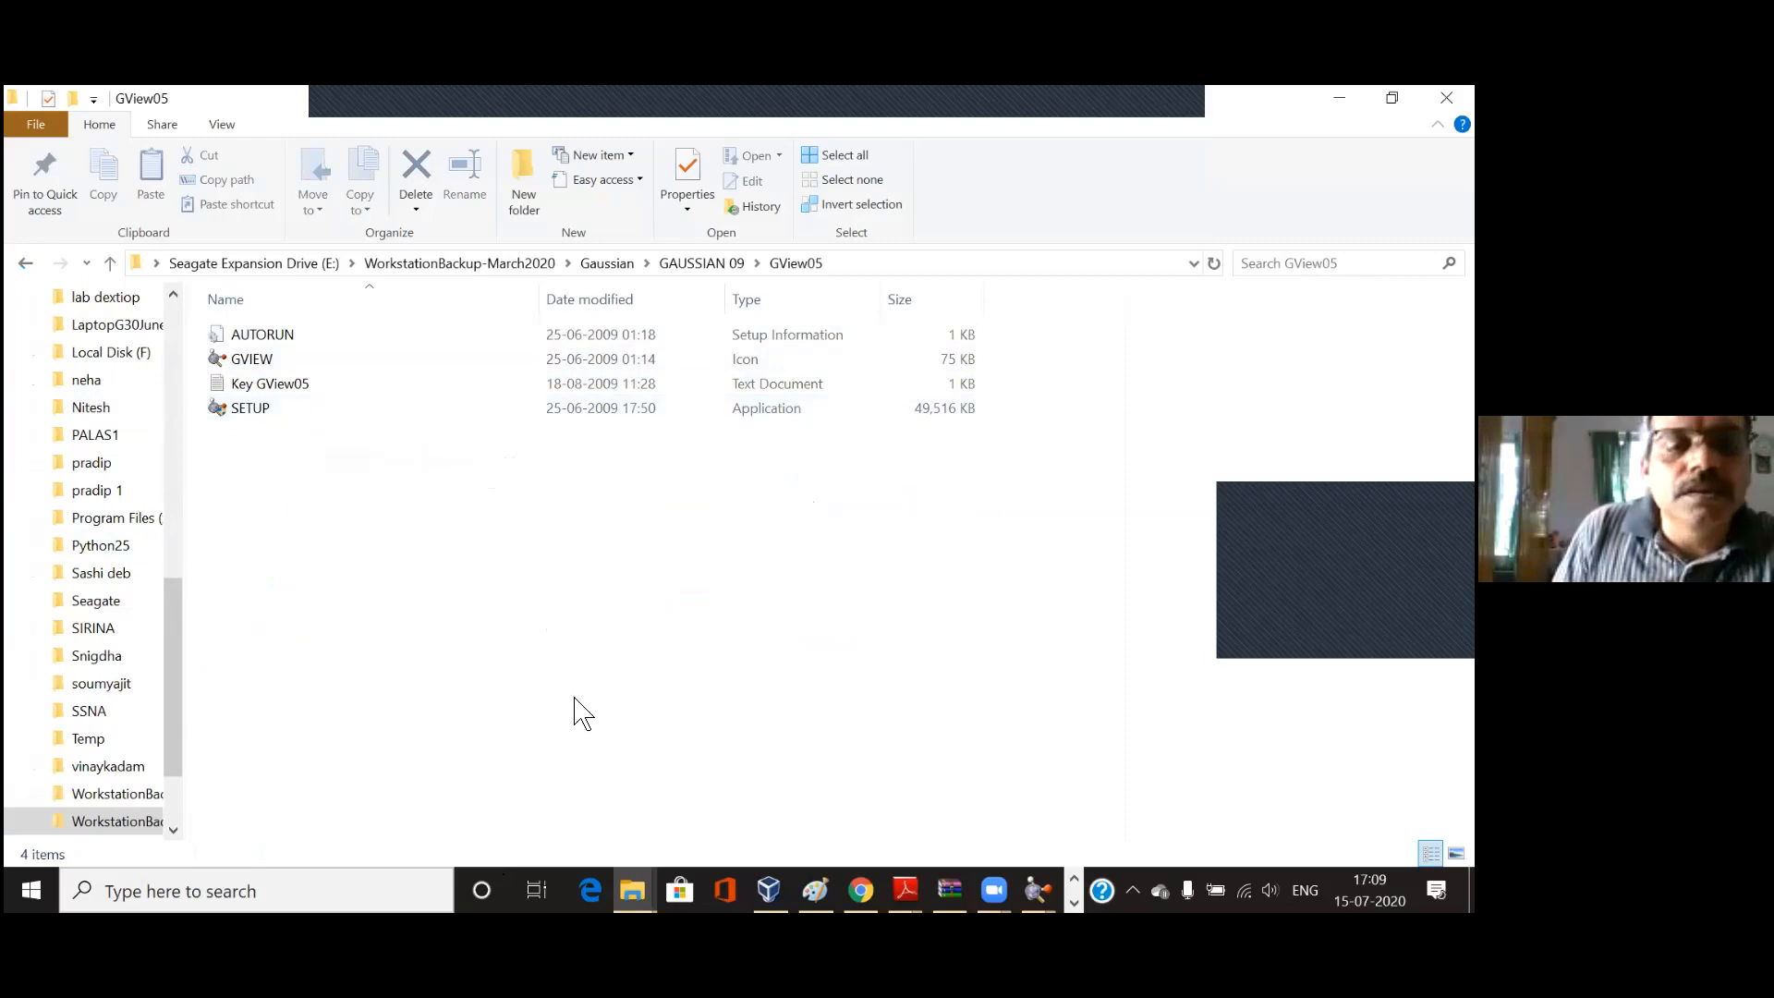
# Step: Minimize the file browser, bring up GaussView 5.0.8 and close the open test1.gjf molecule window
pyautogui.click(1339, 97)
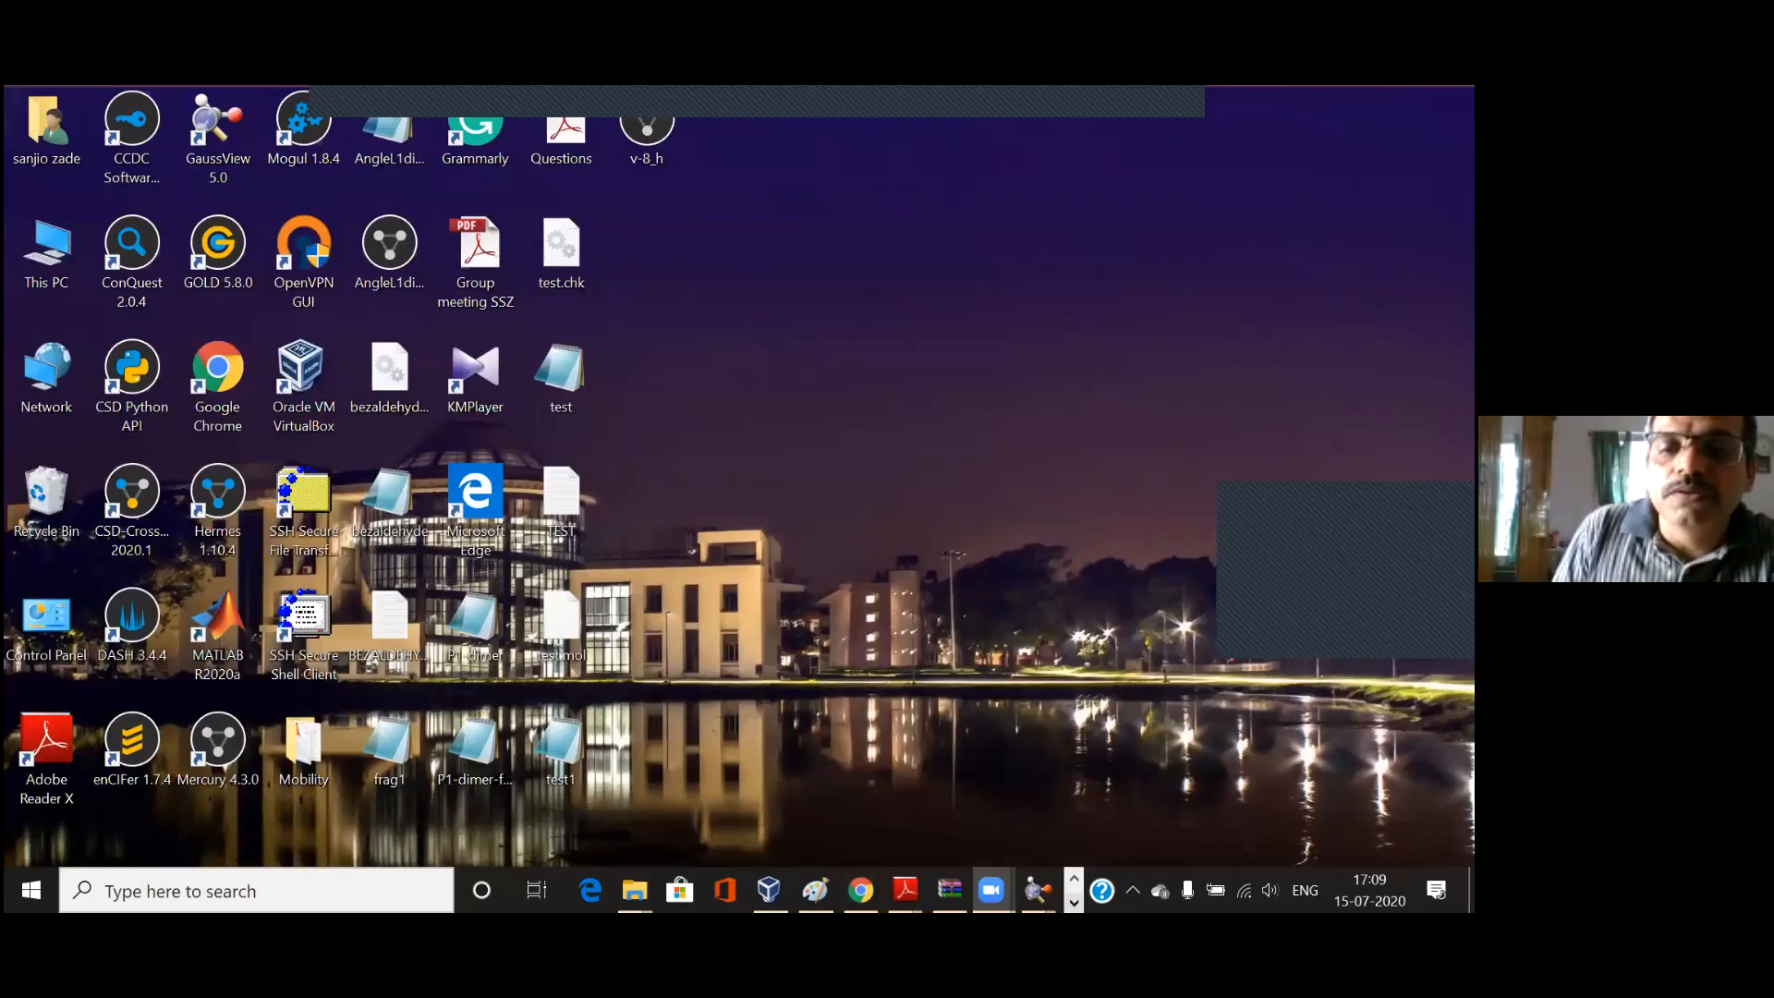
pyautogui.moveTo(1036, 890)
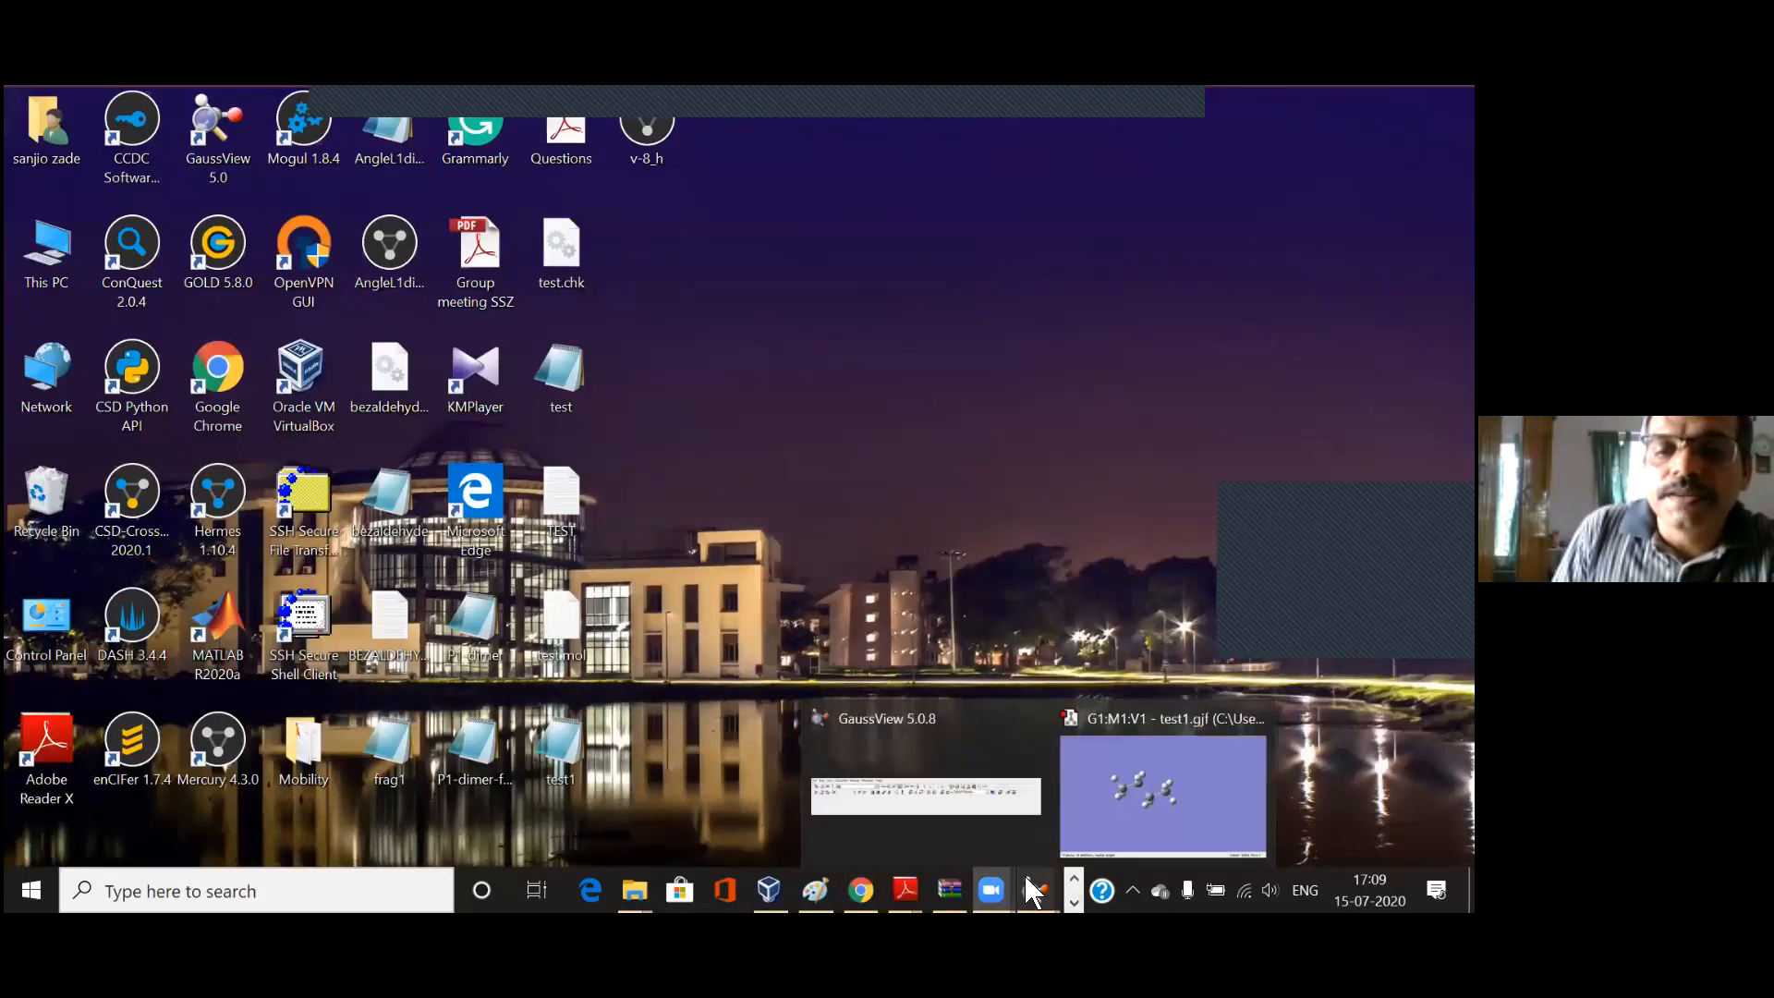
pyautogui.click(942, 837)
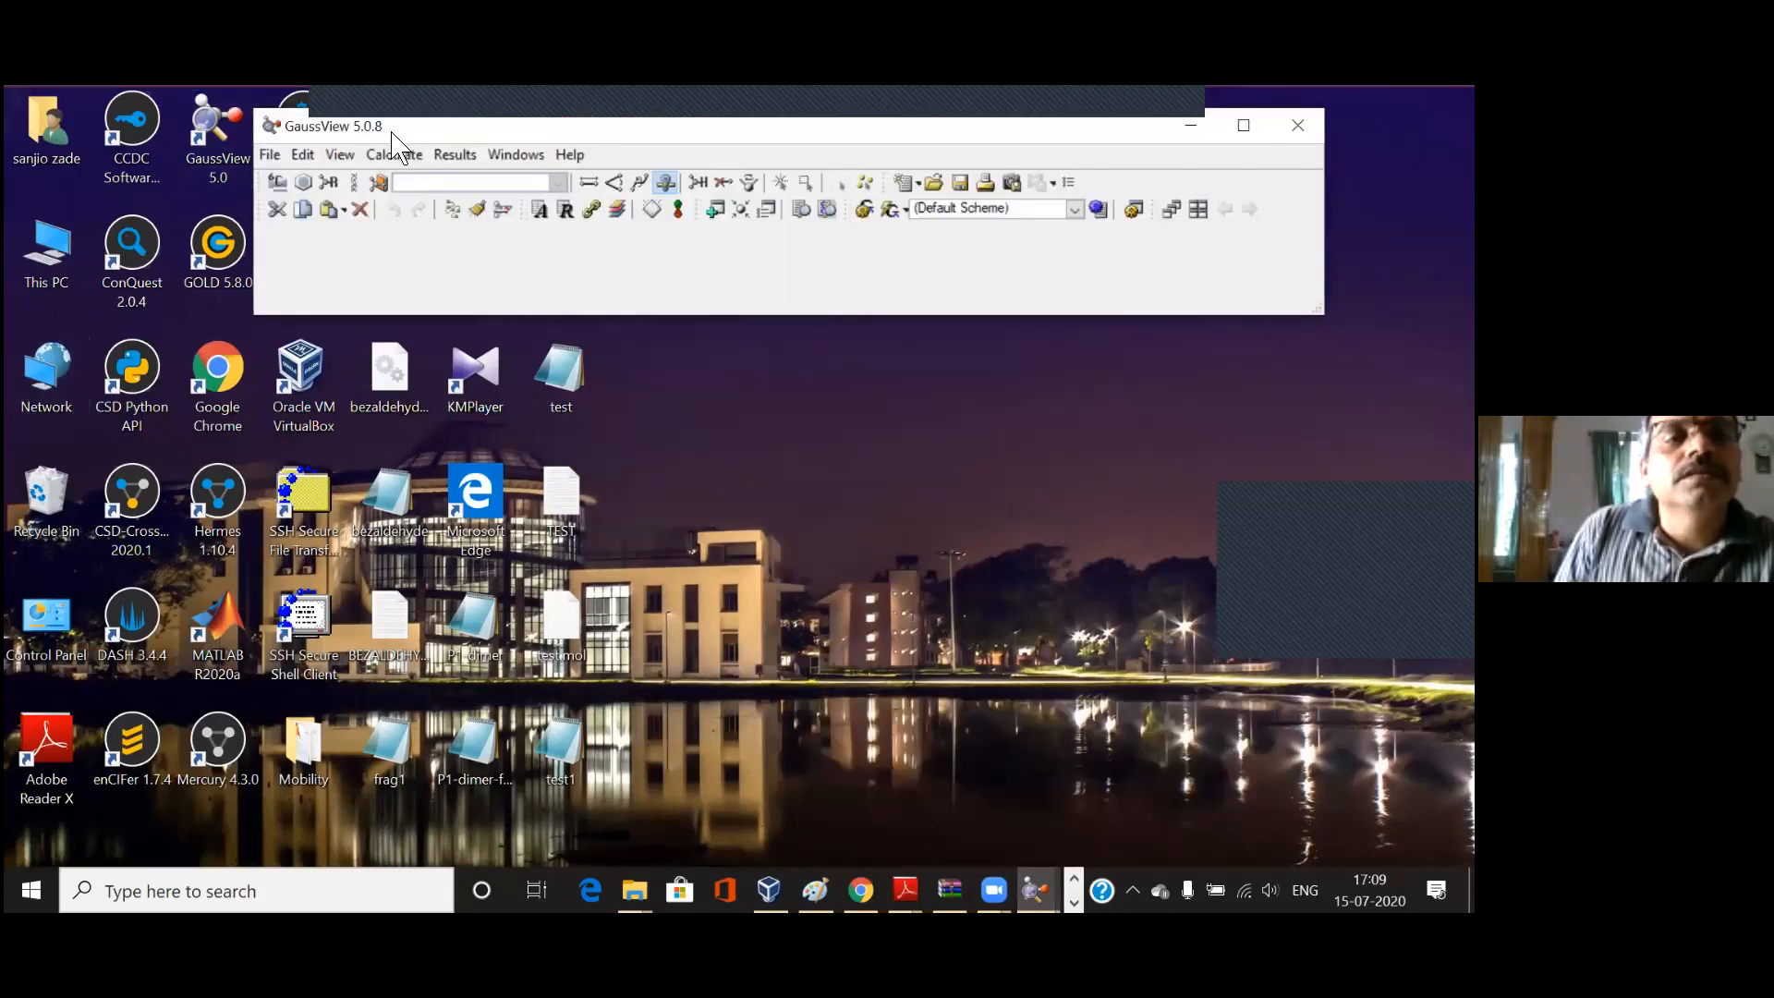
pyautogui.moveTo(528, 127); pyautogui.dragTo(450, 139)
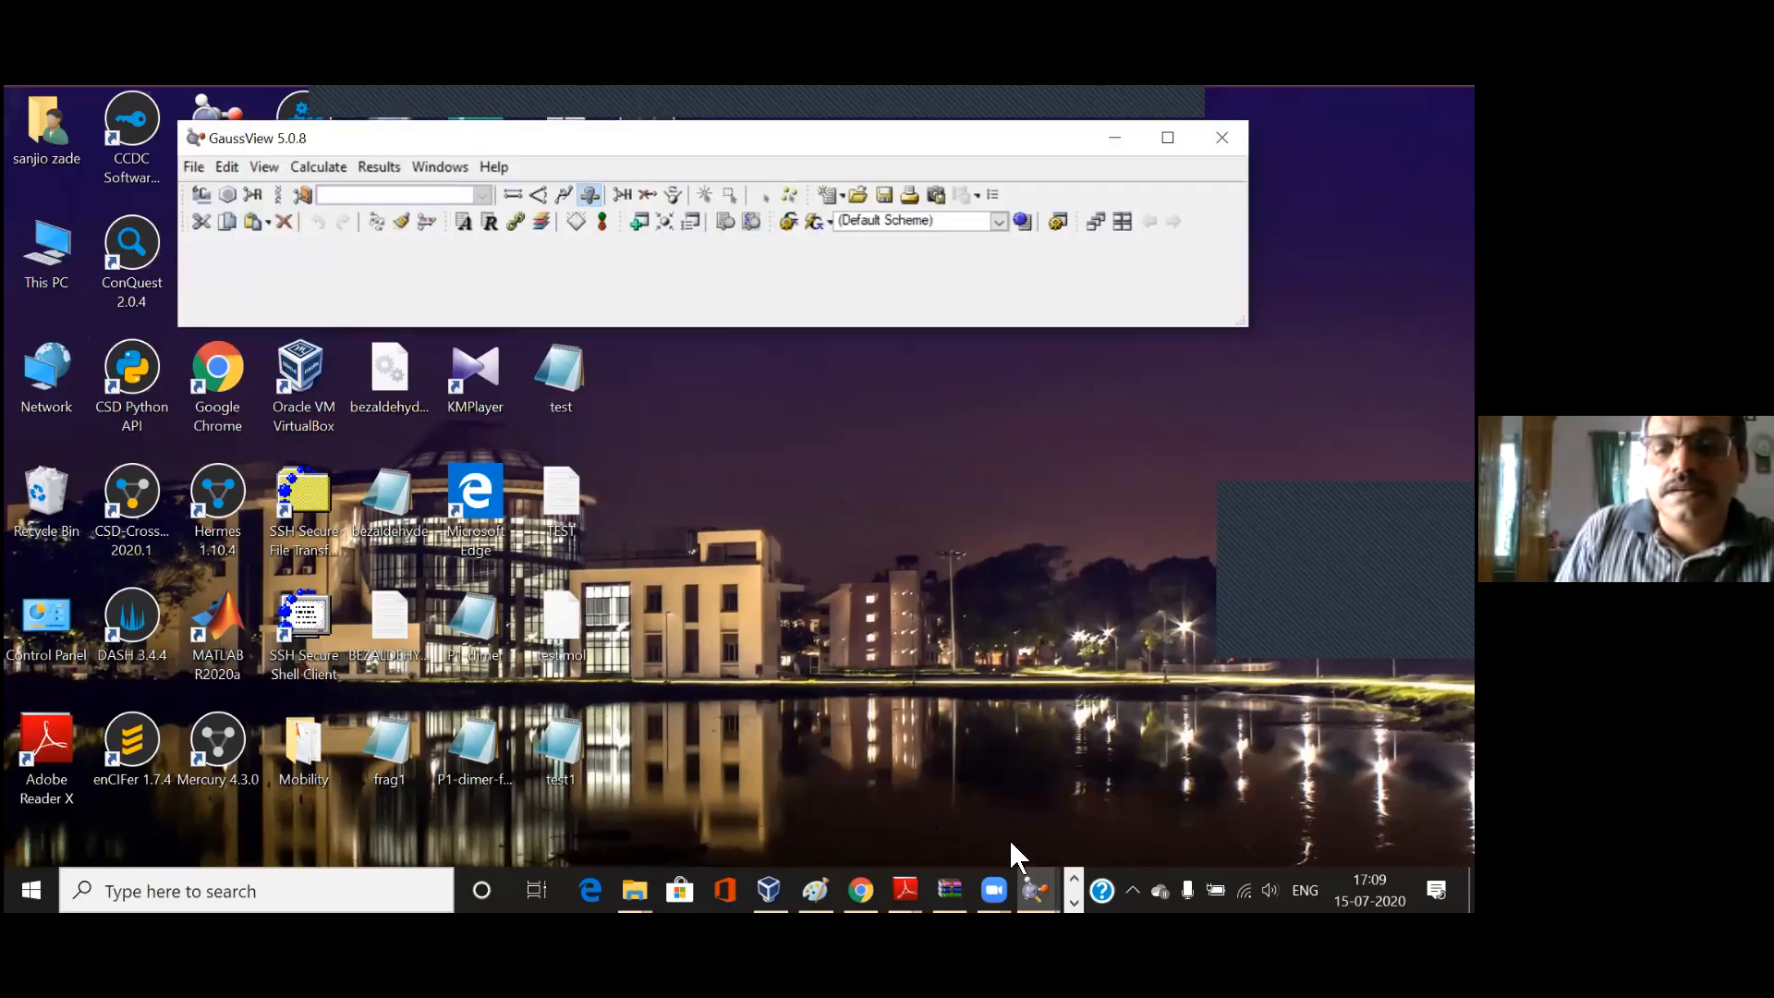
pyautogui.moveTo(1036, 890)
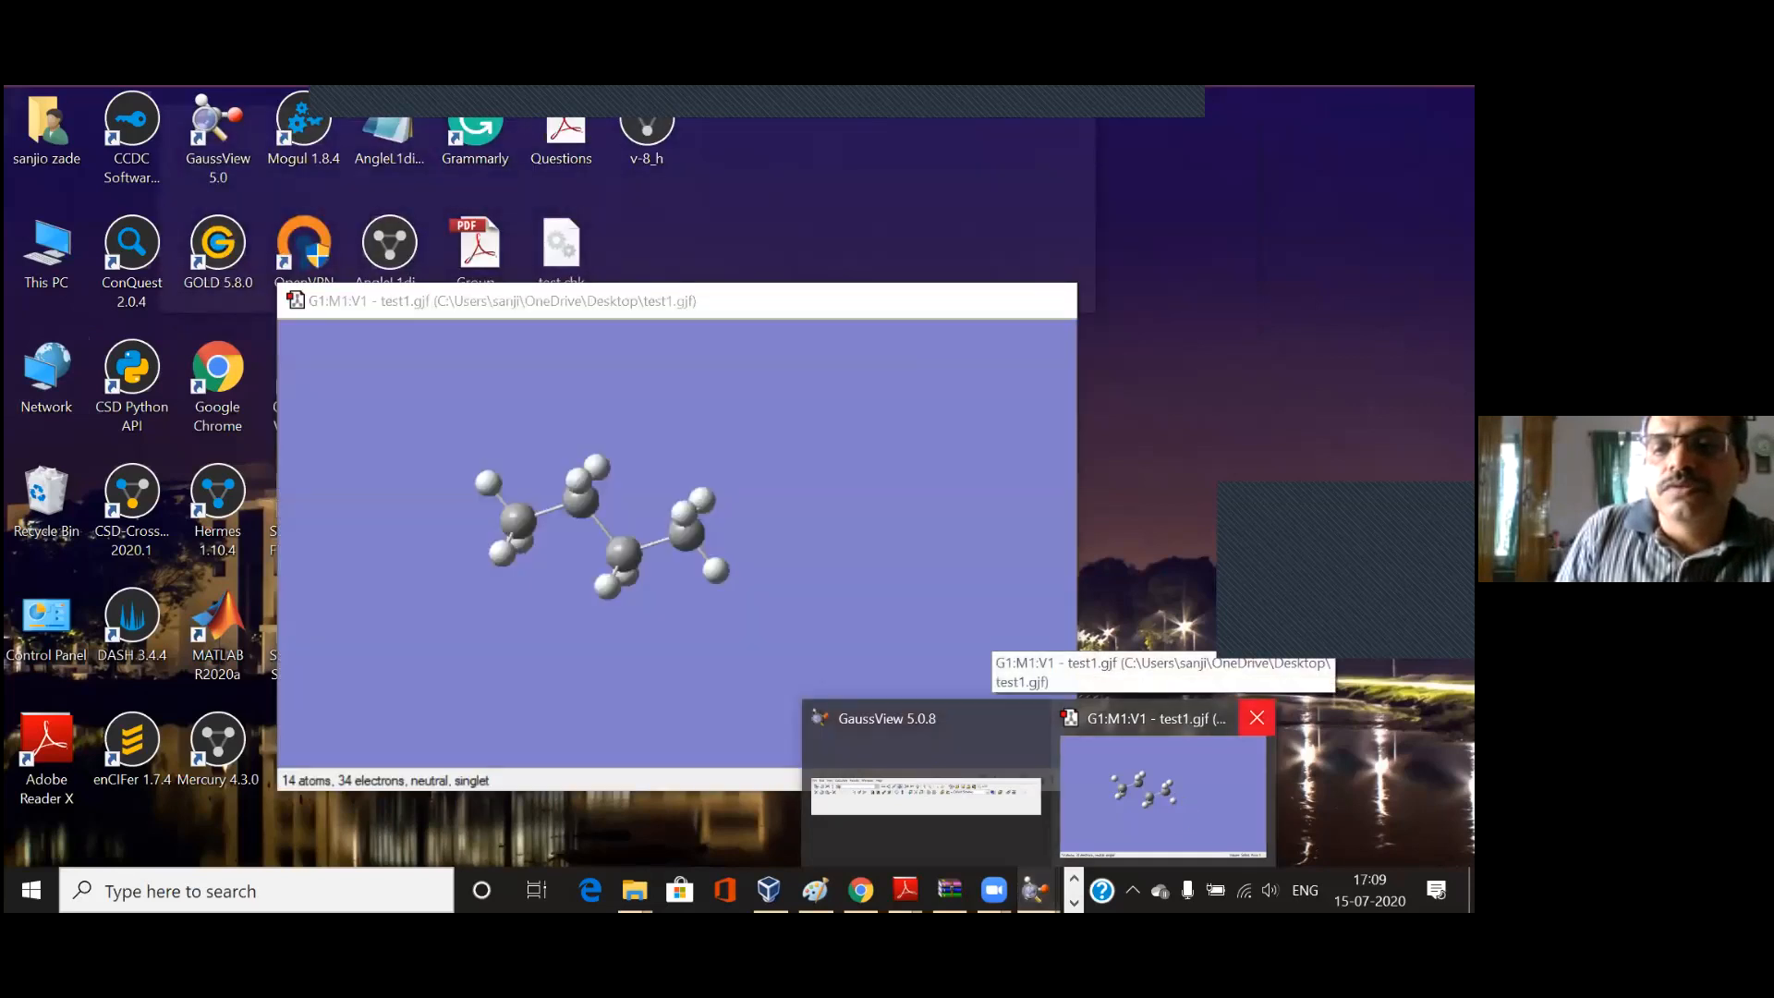
pyautogui.click(1256, 718)
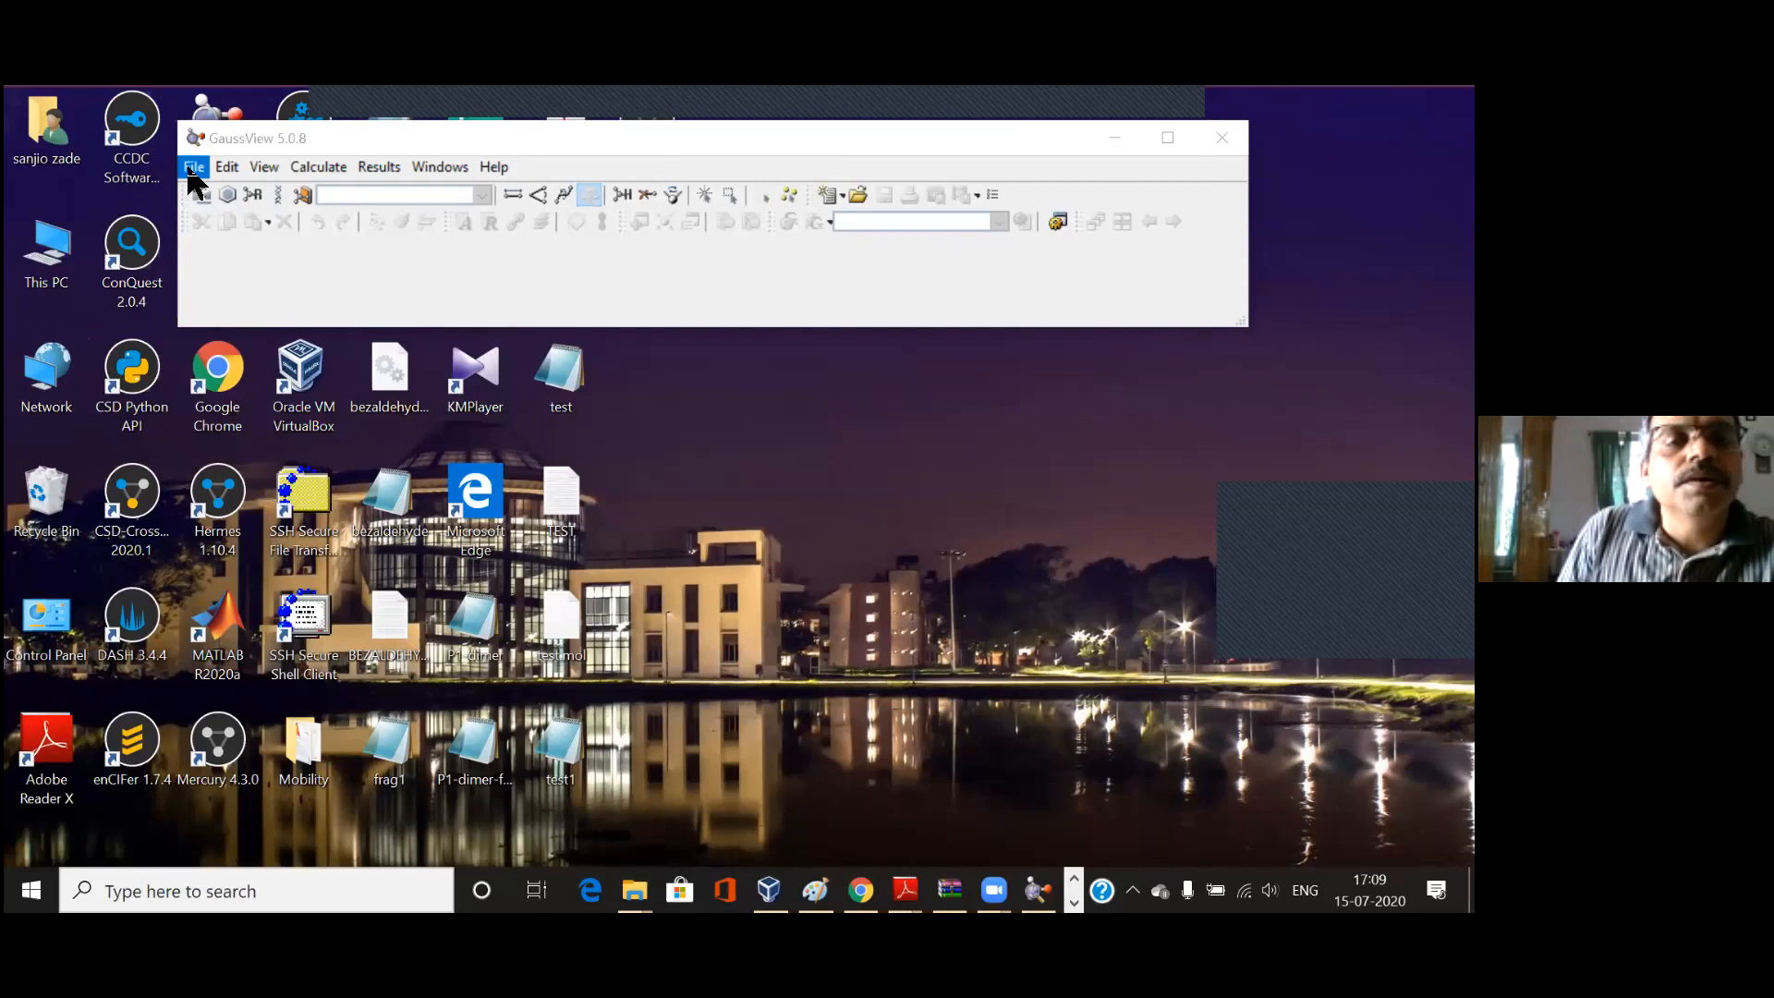
# Step: Create a new molecule group in GaussView and arrange the main window above the empty molecule window
pyautogui.moveTo(237, 134); pyautogui.dragTo(256, 213)
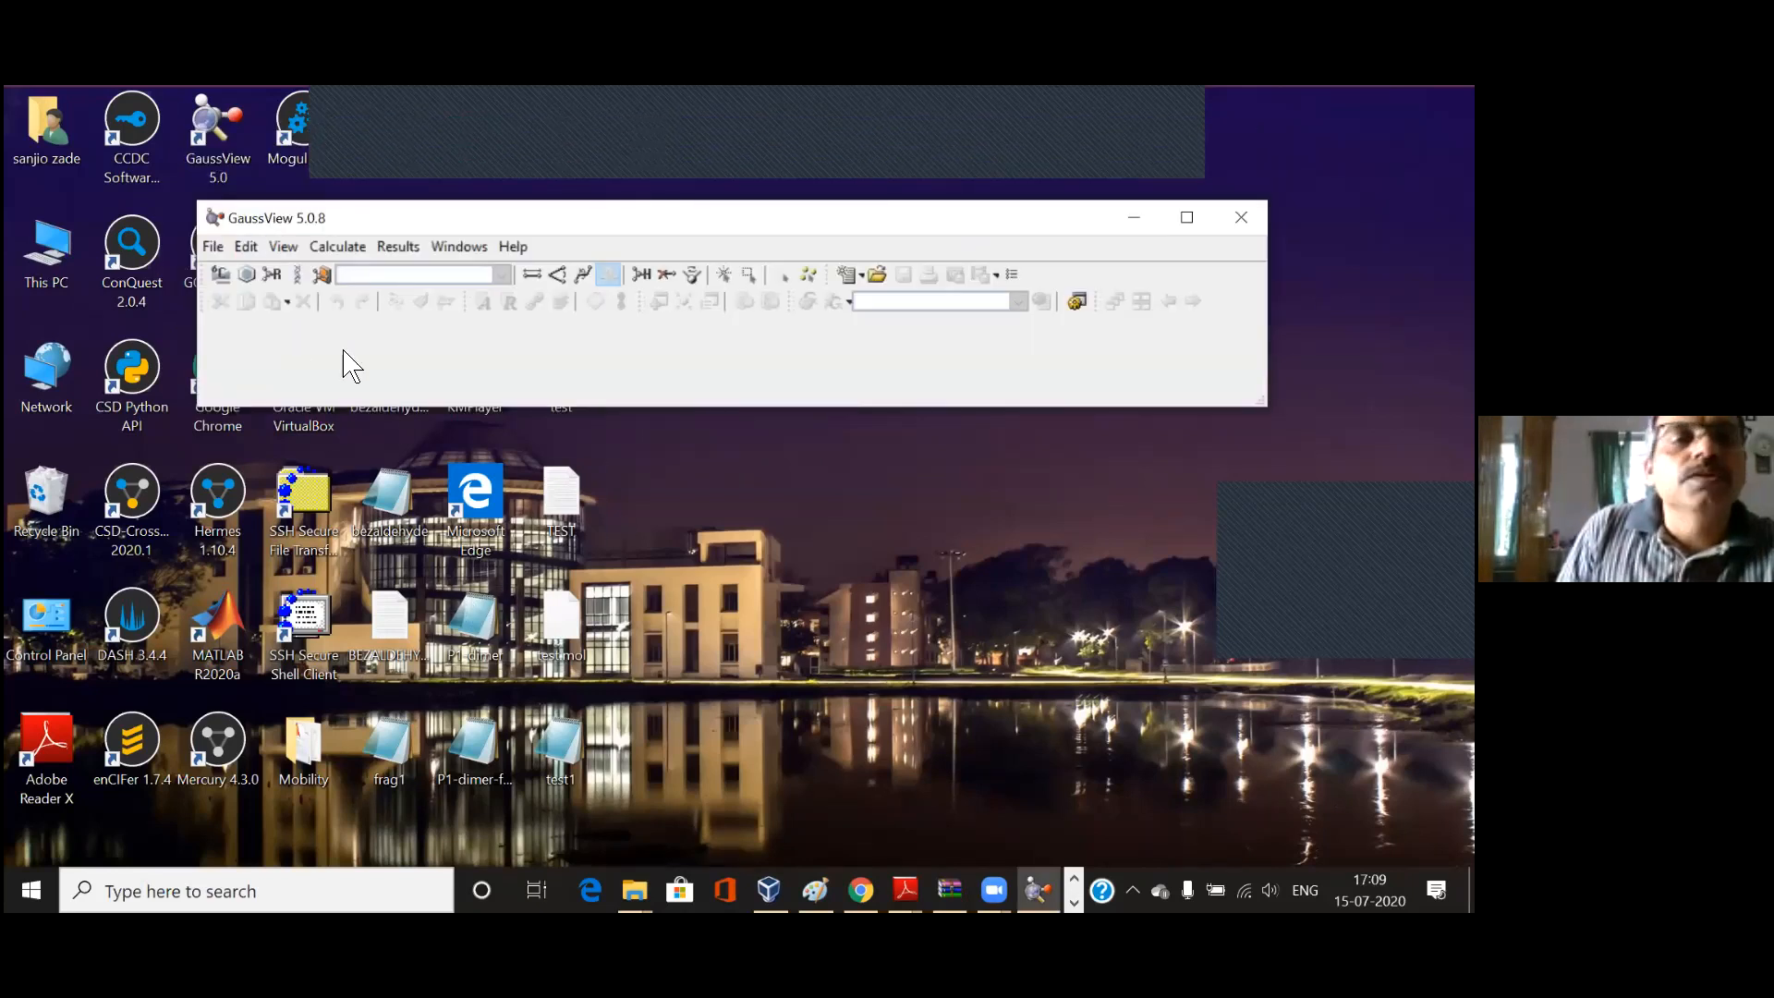
pyautogui.click(214, 248)
pyautogui.moveTo(296, 272)
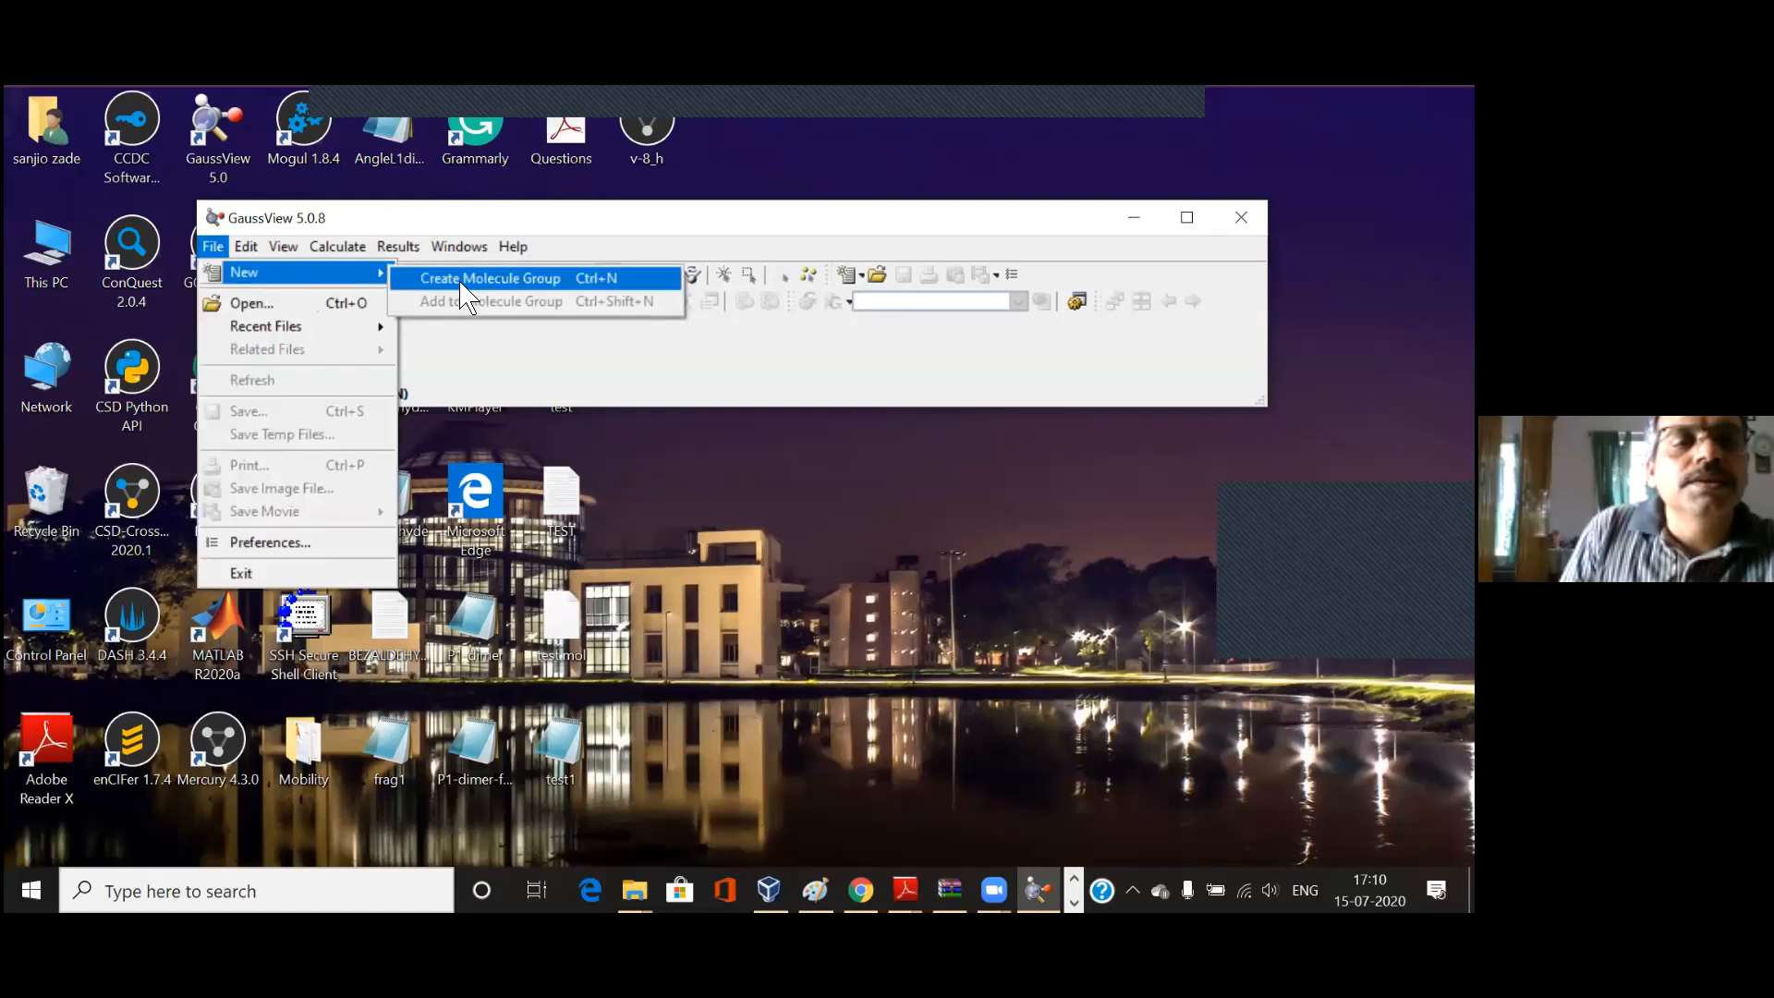
pyautogui.click(497, 294)
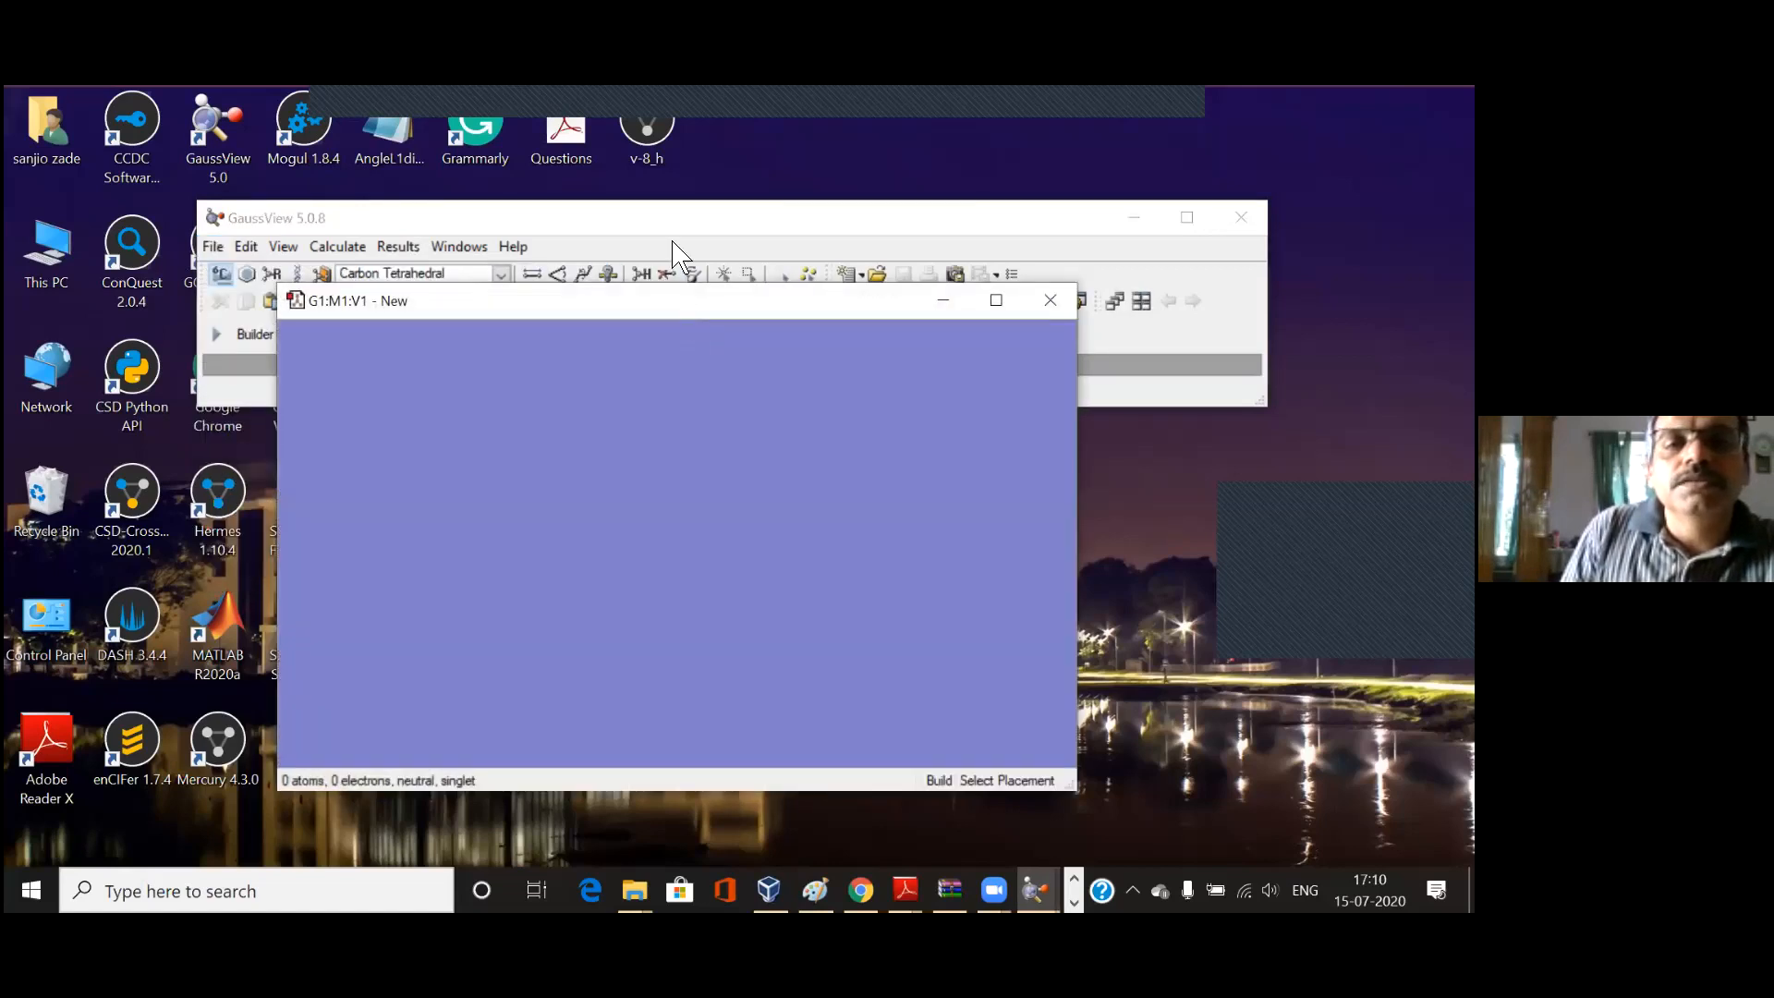
pyautogui.click(651, 226)
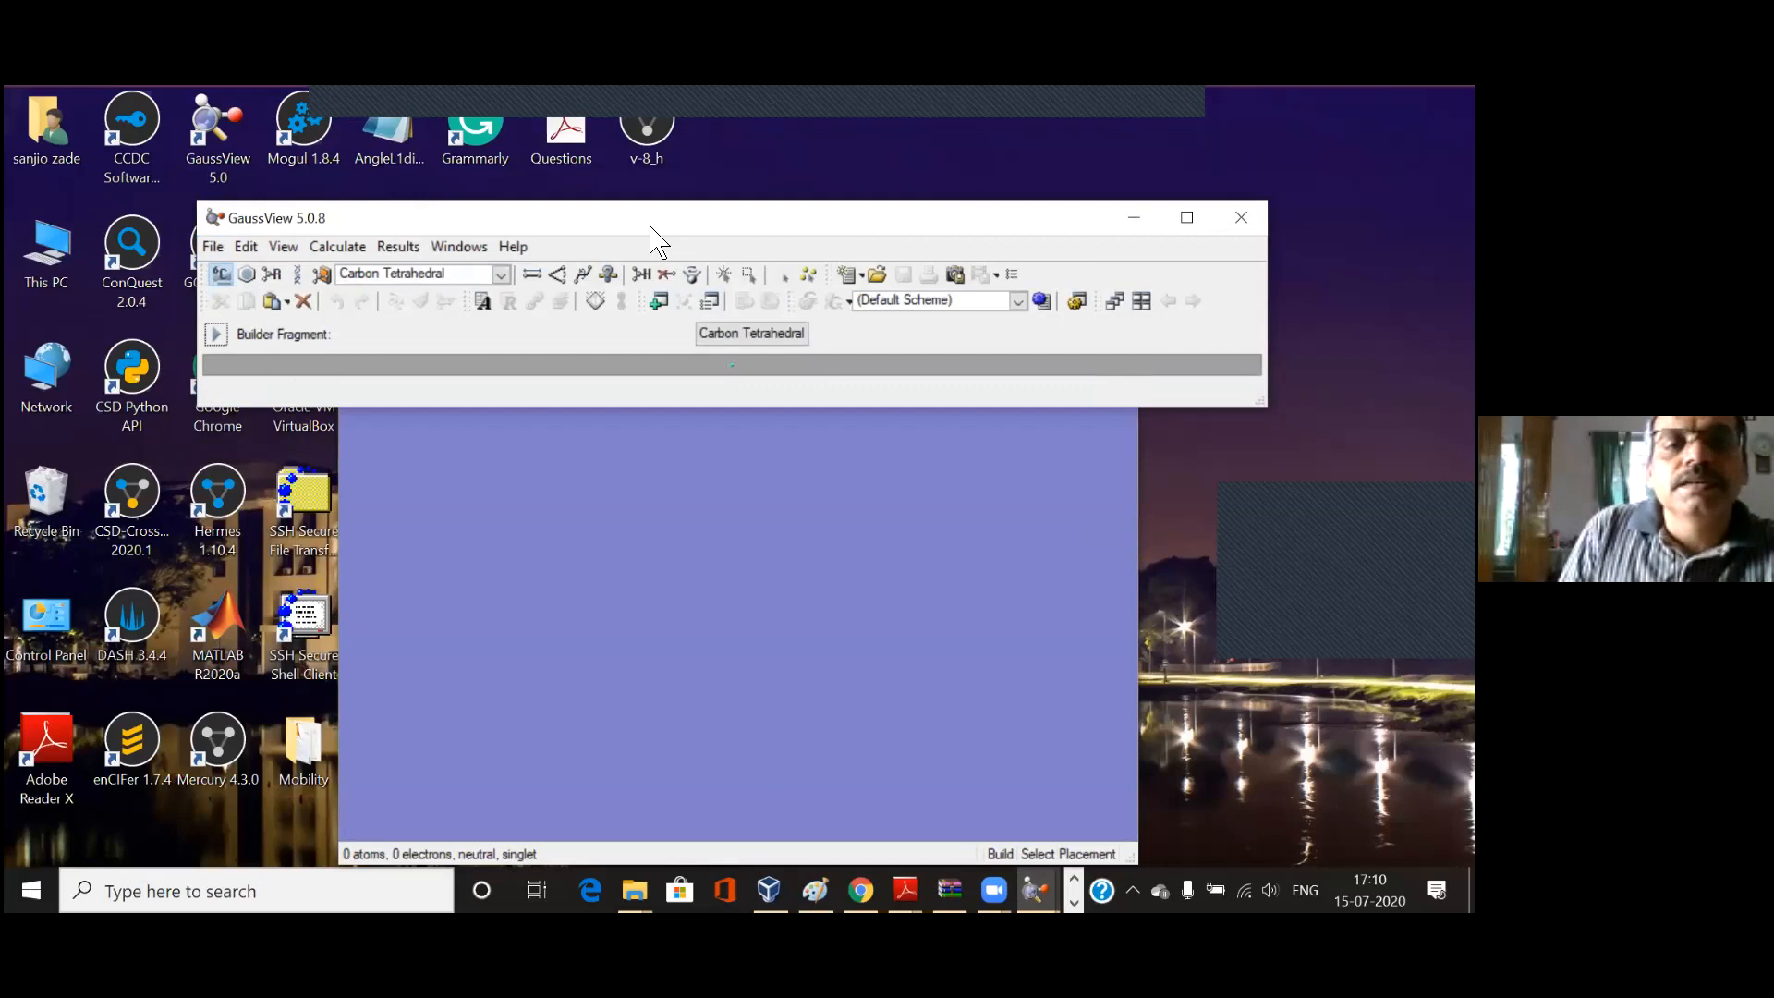
pyautogui.click(715, 399)
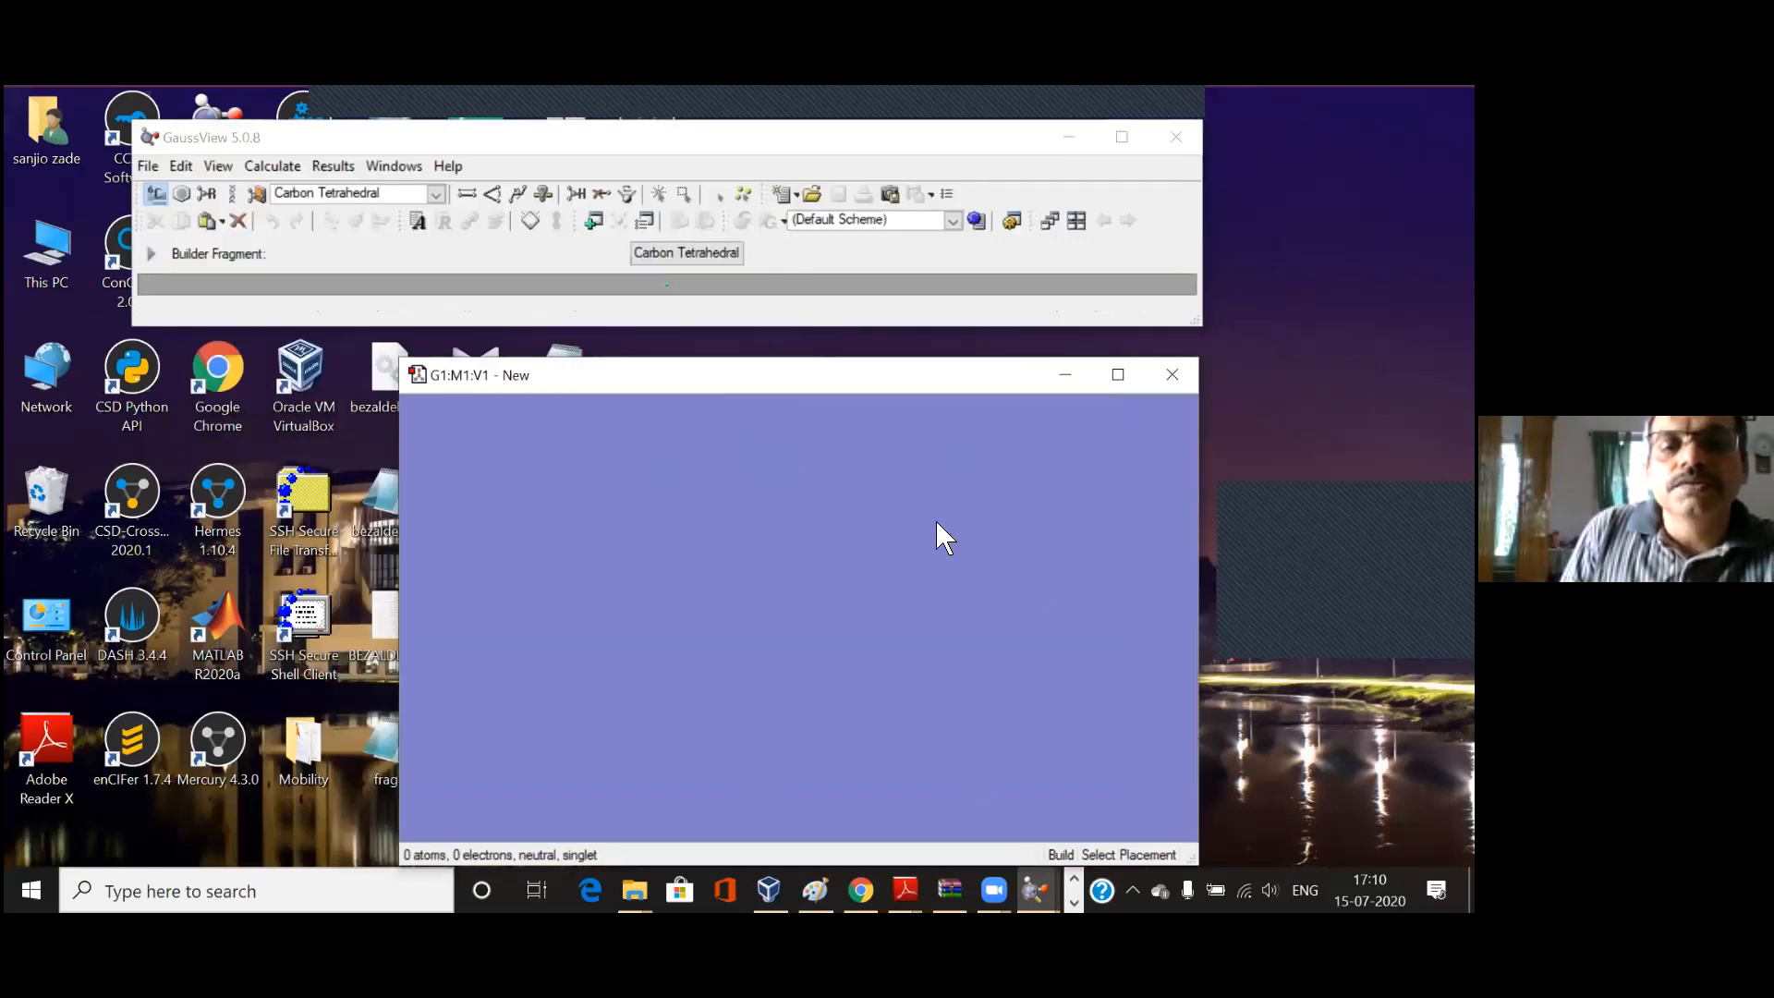
pyautogui.moveTo(480, 130); pyautogui.dragTo(471, 130)
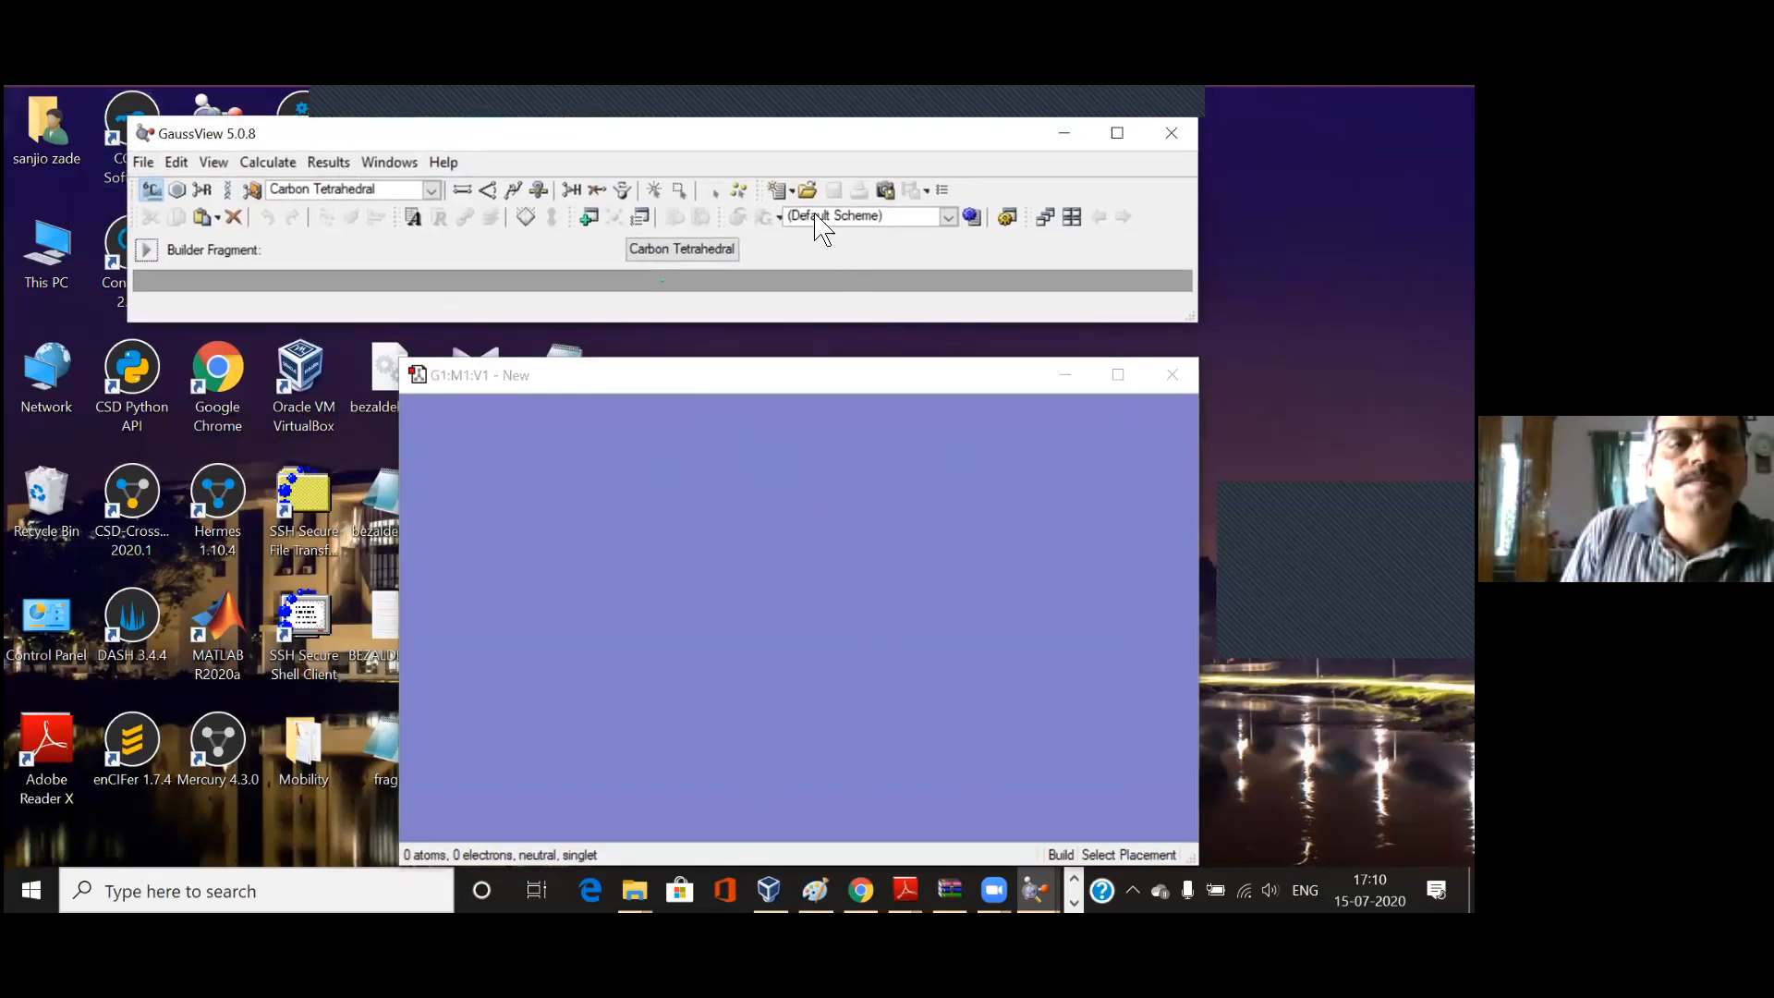
# Step: Choose the tetrahedral carbon fragment and place it in the empty molecule window to create methane
pyautogui.click(152, 192)
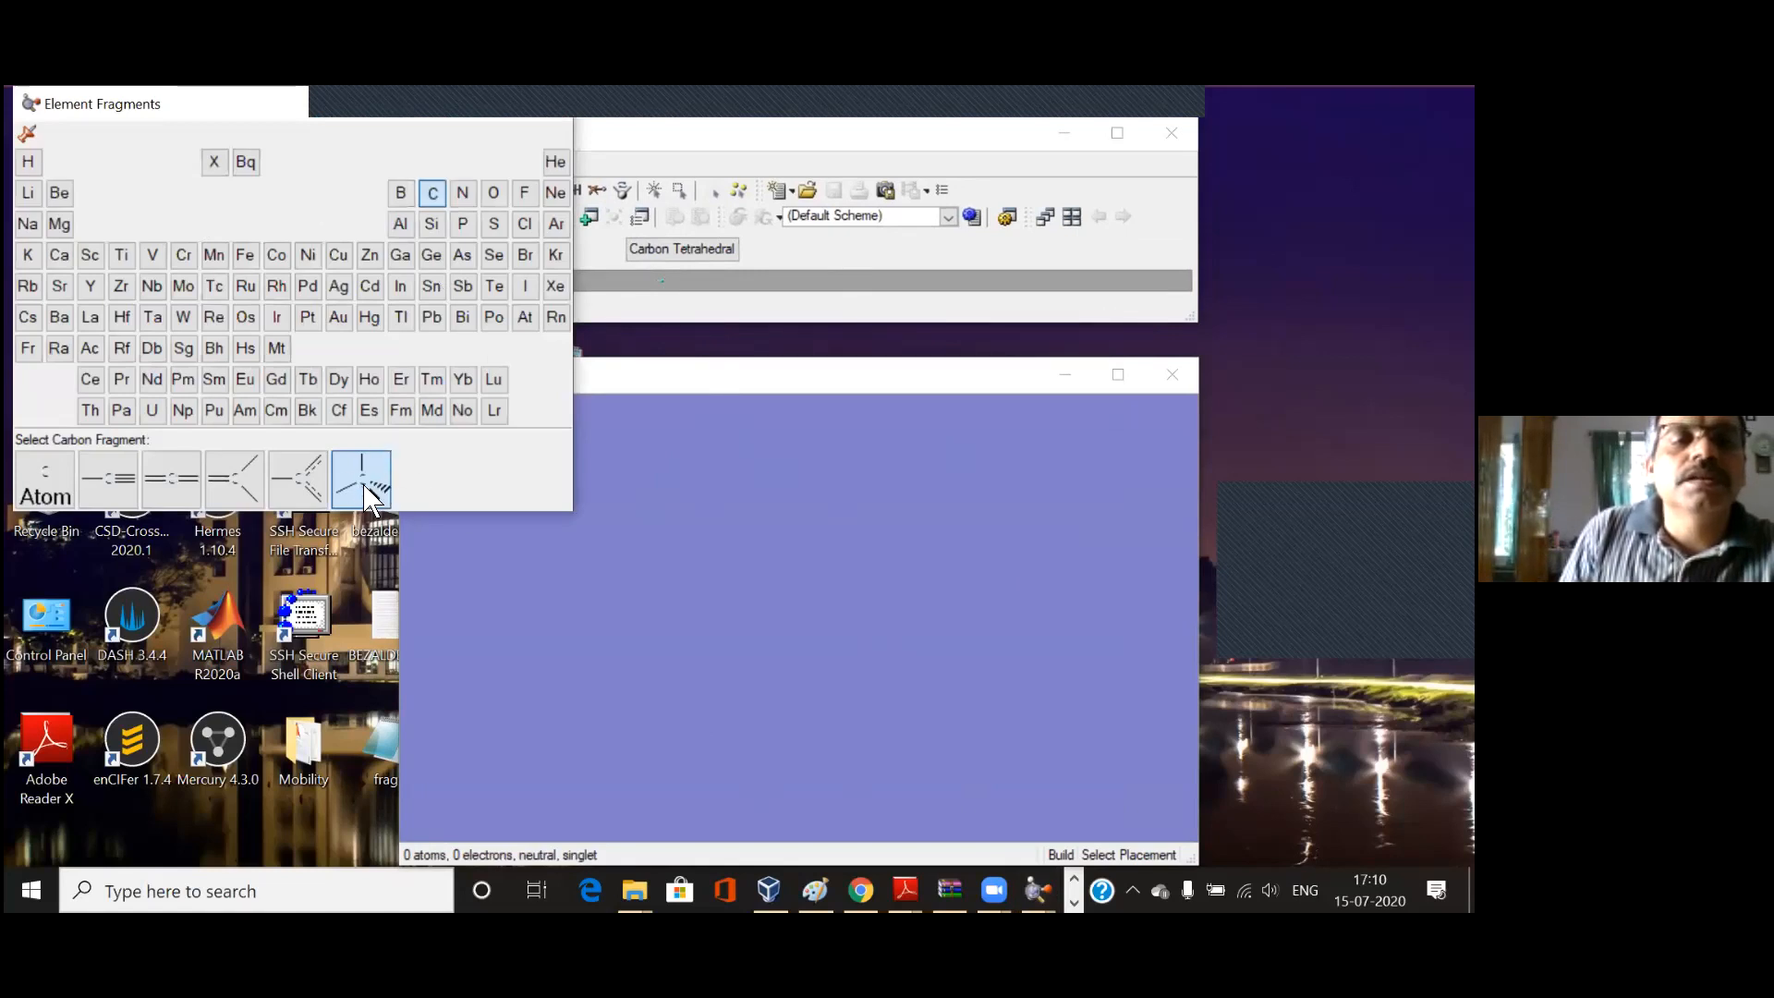
pyautogui.click(367, 485)
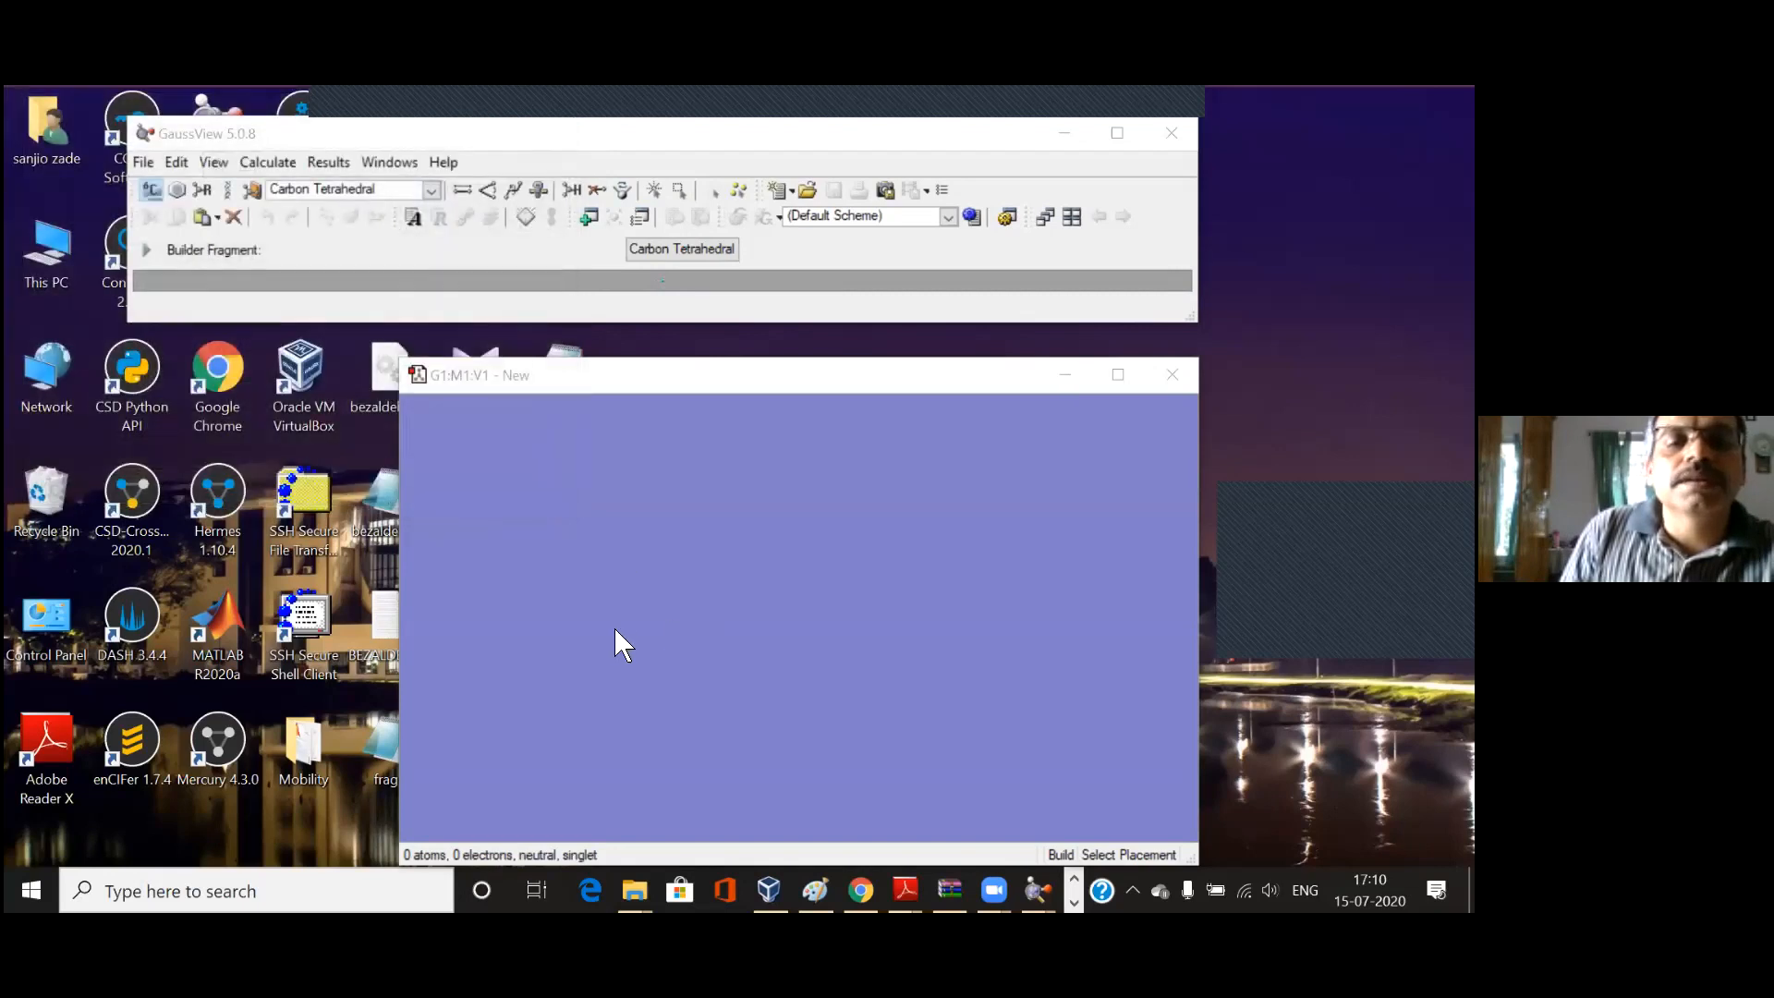
pyautogui.click(617, 629)
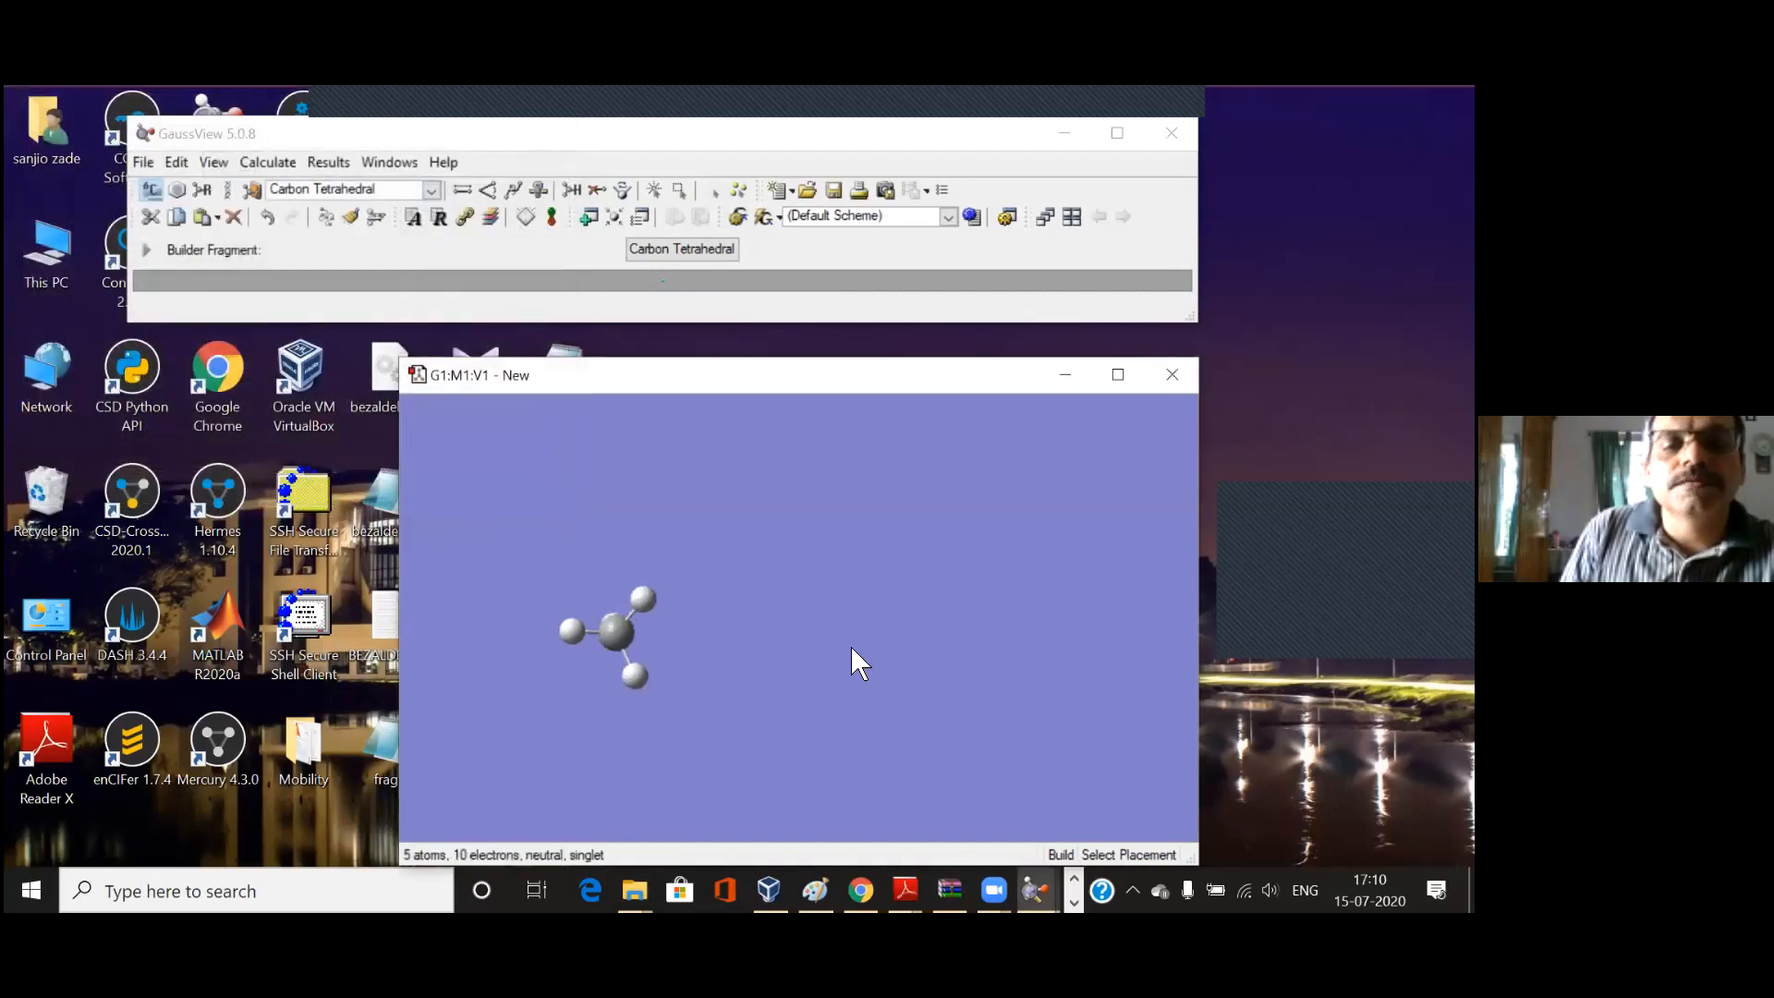
# Step: Replace one hydrogen of the methane with a tetrahedral carbon fragment to build ethane
pyautogui.moveTo(881, 751); pyautogui.dragTo(878, 655)
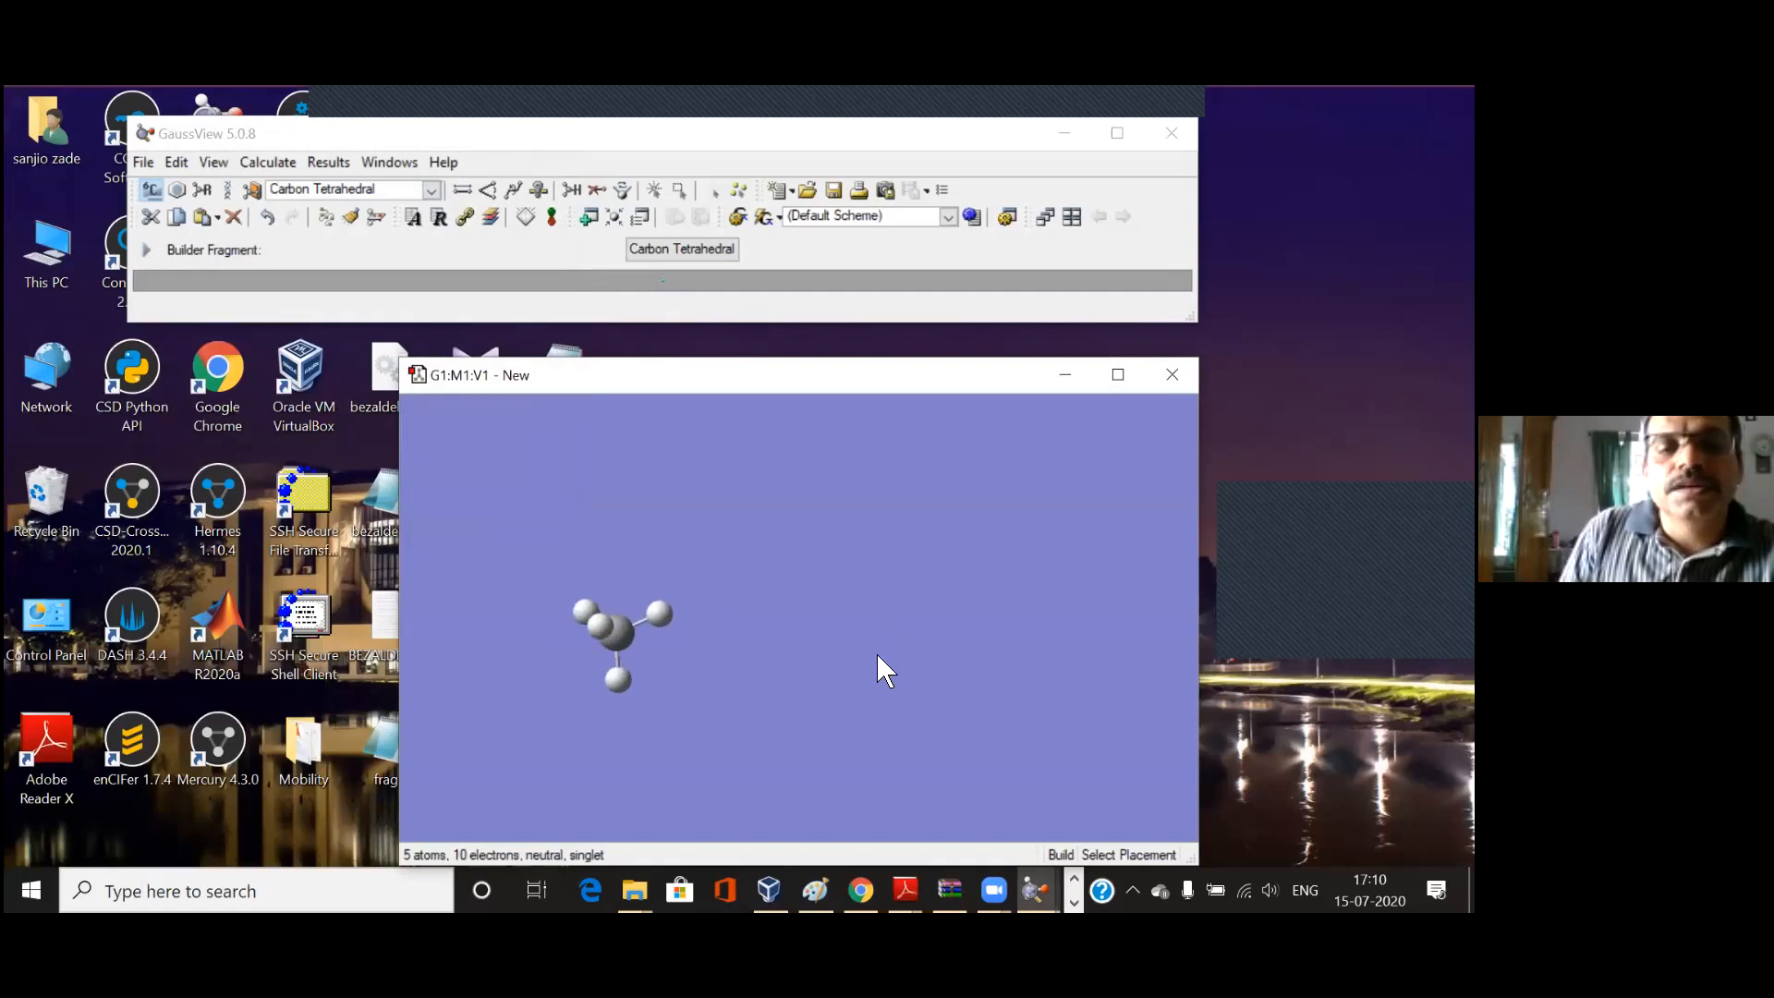
pyautogui.click(658, 613)
pyautogui.moveTo(693, 658); pyautogui.dragTo(708, 582)
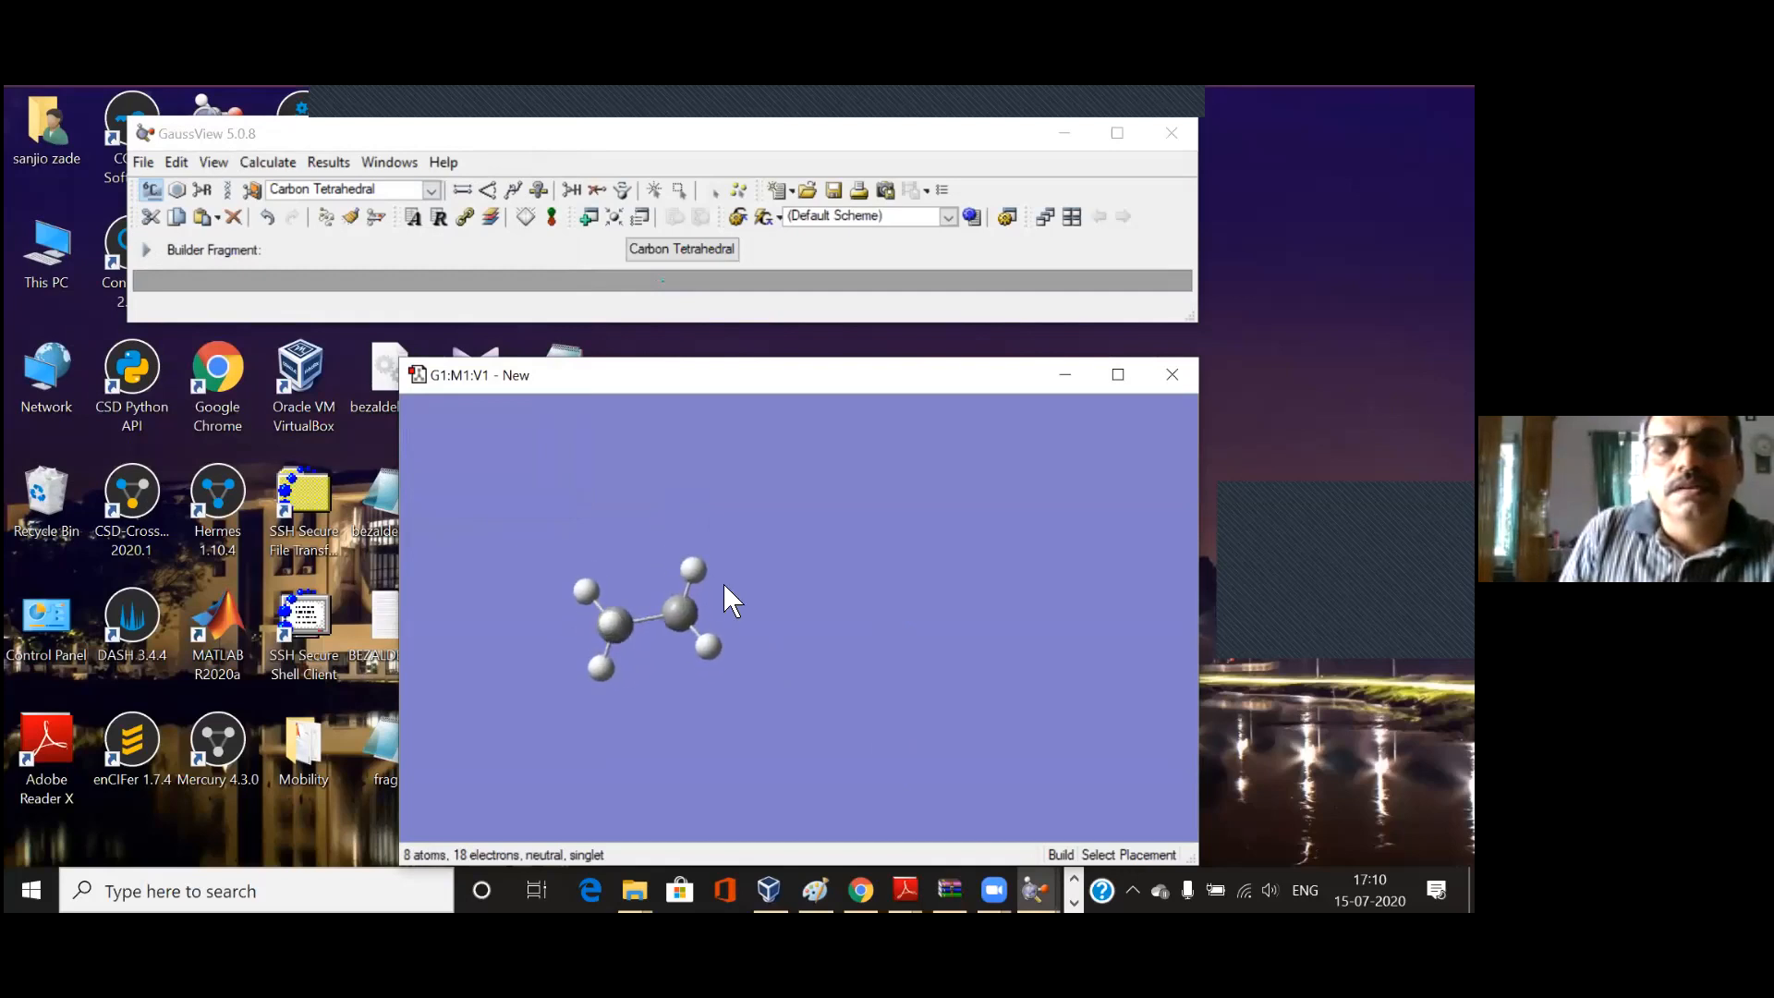
pyautogui.moveTo(696, 658); pyautogui.dragTo(796, 621)
pyautogui.moveTo(795, 621); pyautogui.dragTo(811, 728, button='right')
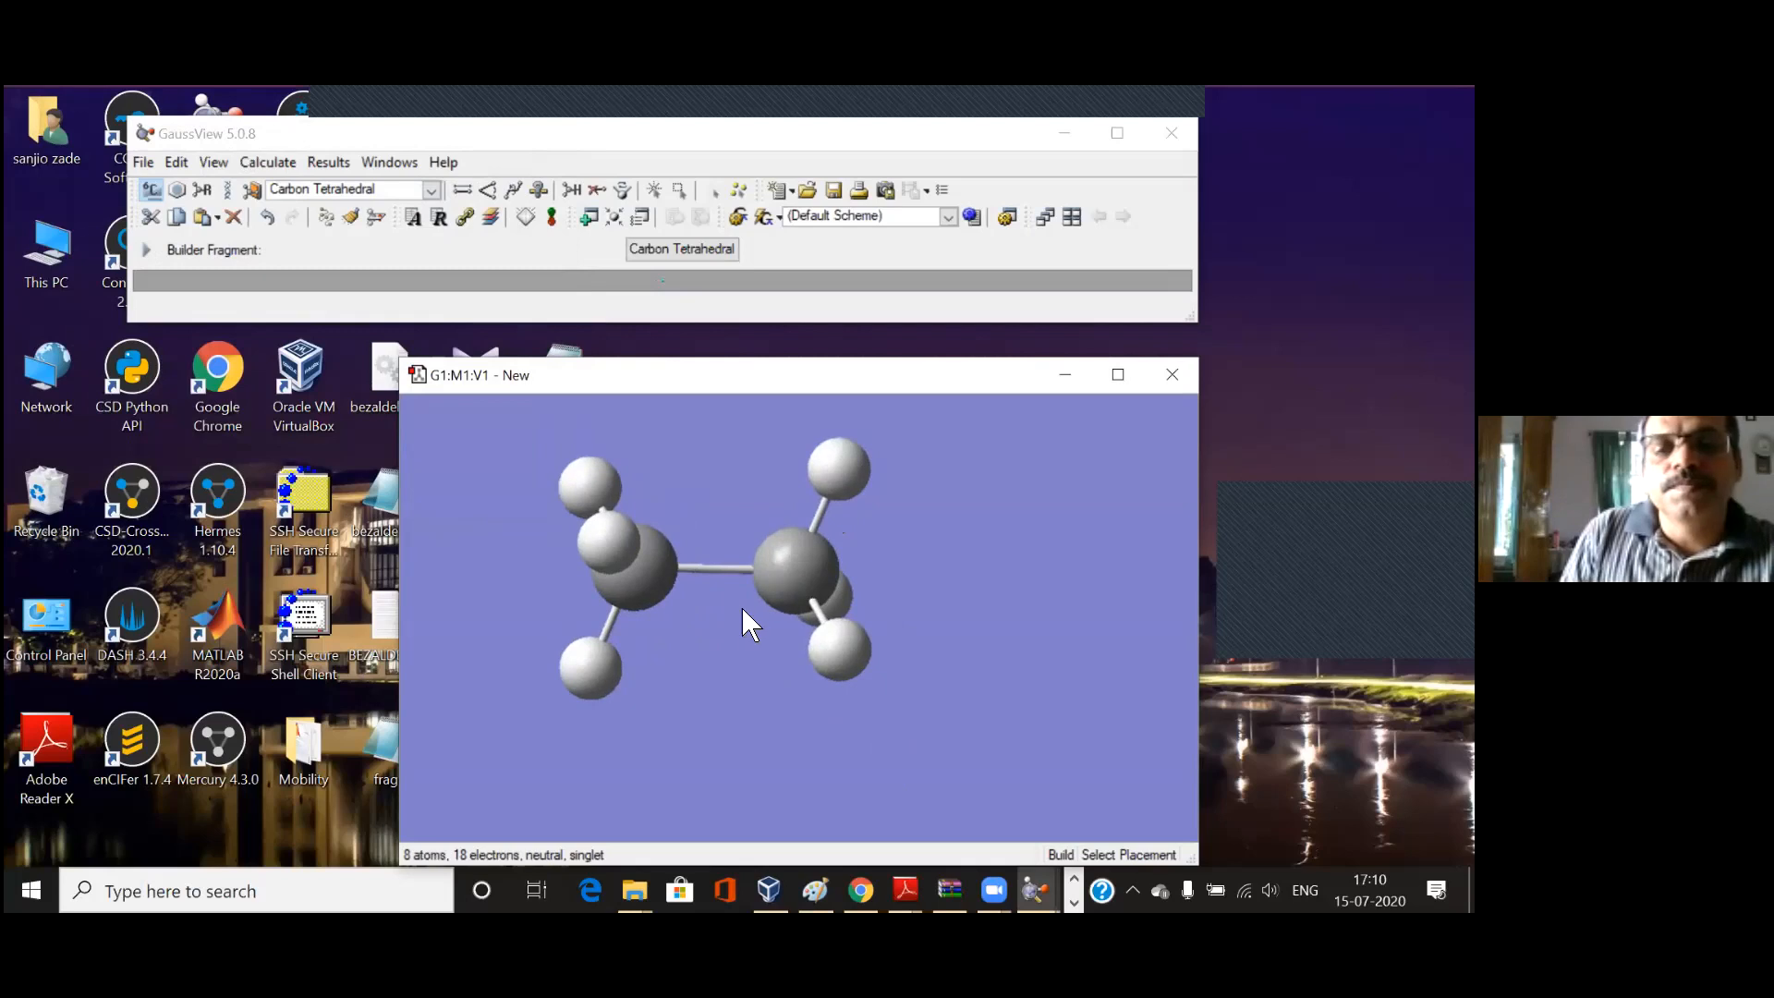
pyautogui.moveTo(735, 605); pyautogui.dragTo(814, 670, button='middle')
pyautogui.moveTo(815, 671); pyautogui.dragTo(808, 634)
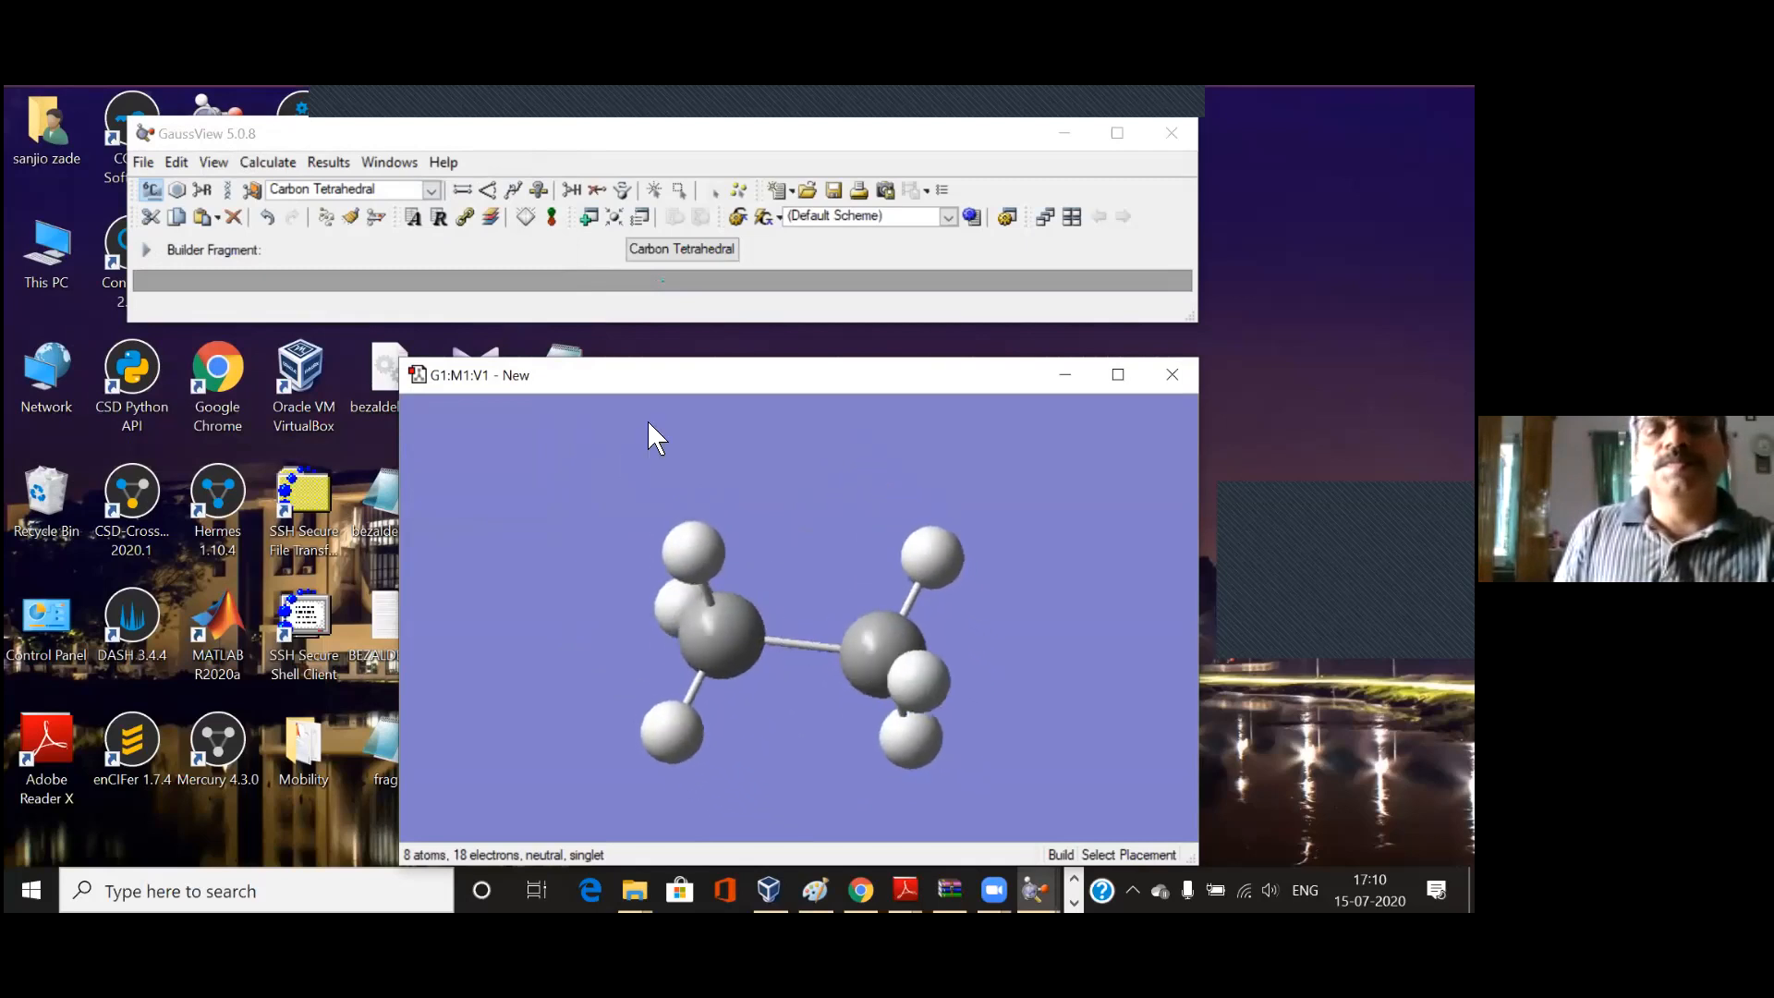
# Step: Turn on the atom number labels for the ethane molecule
pyautogui.moveTo(692, 537); pyautogui.dragTo(719, 587)
pyautogui.moveTo(719, 587); pyautogui.dragTo(666, 563, button='middle')
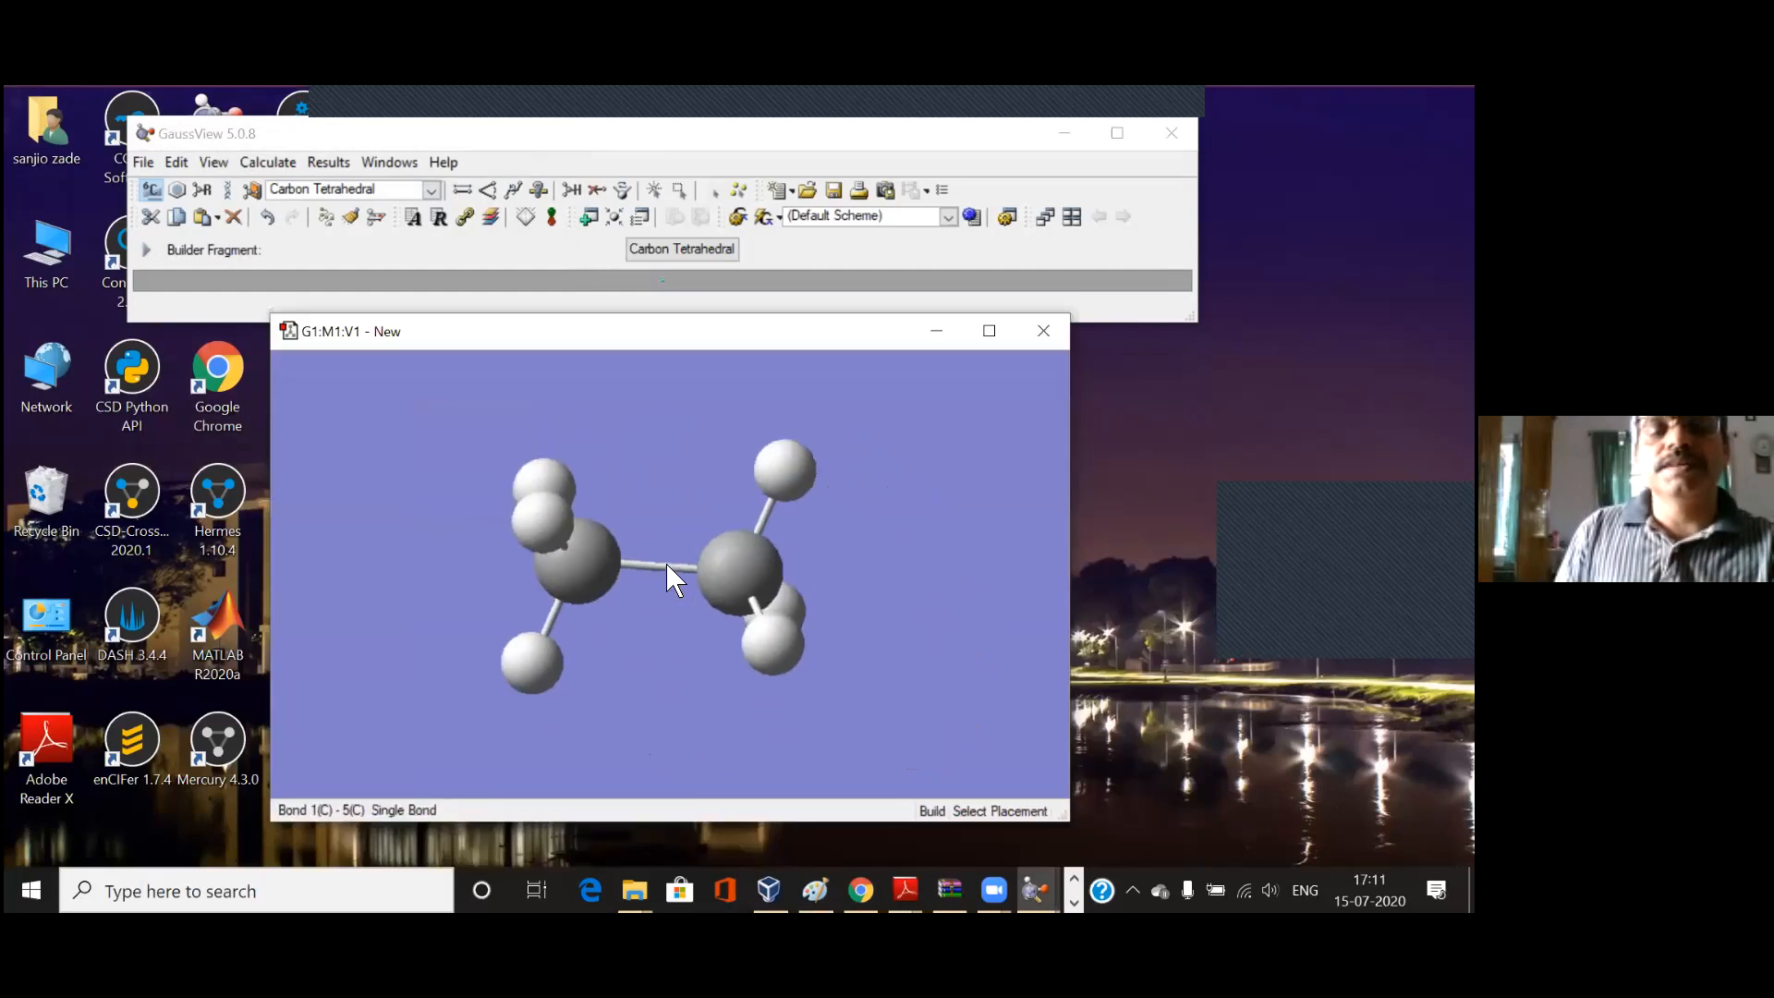
pyautogui.moveTo(655, 559); pyautogui.dragTo(643, 514)
pyautogui.moveTo(386, 439); pyautogui.dragTo(603, 602)
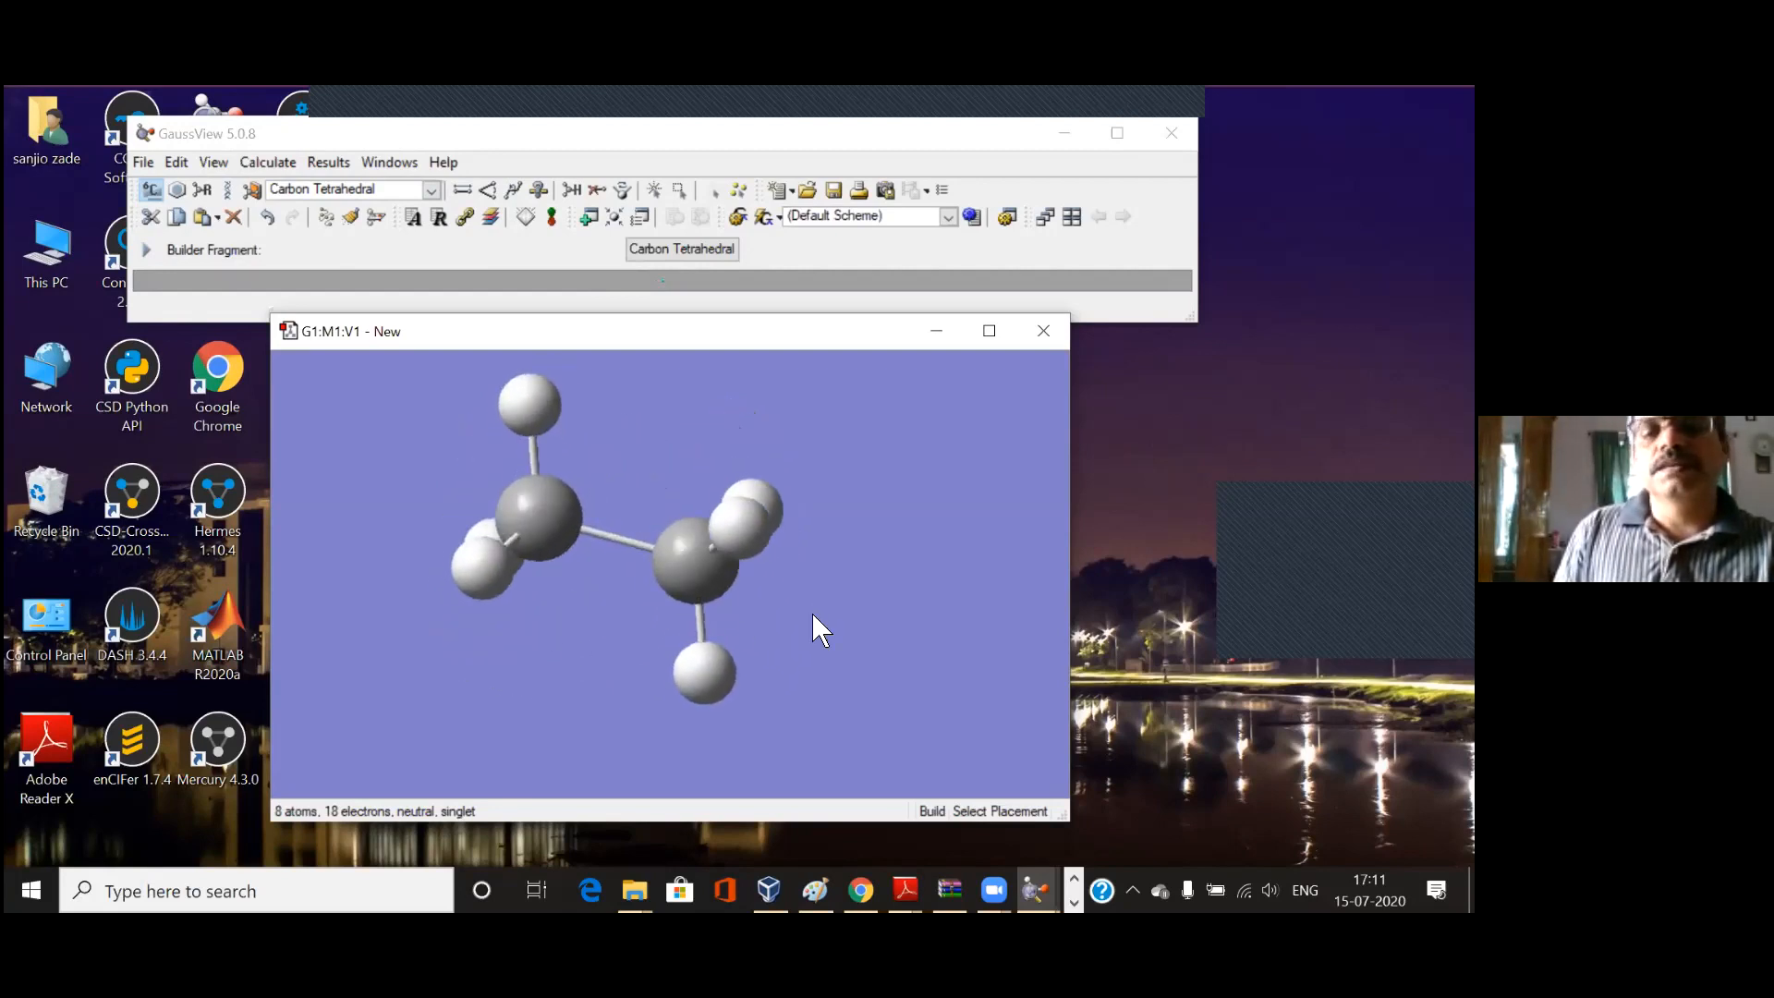
pyautogui.moveTo(944, 584); pyautogui.dragTo(1002, 542)
pyautogui.rightClick(907, 499)
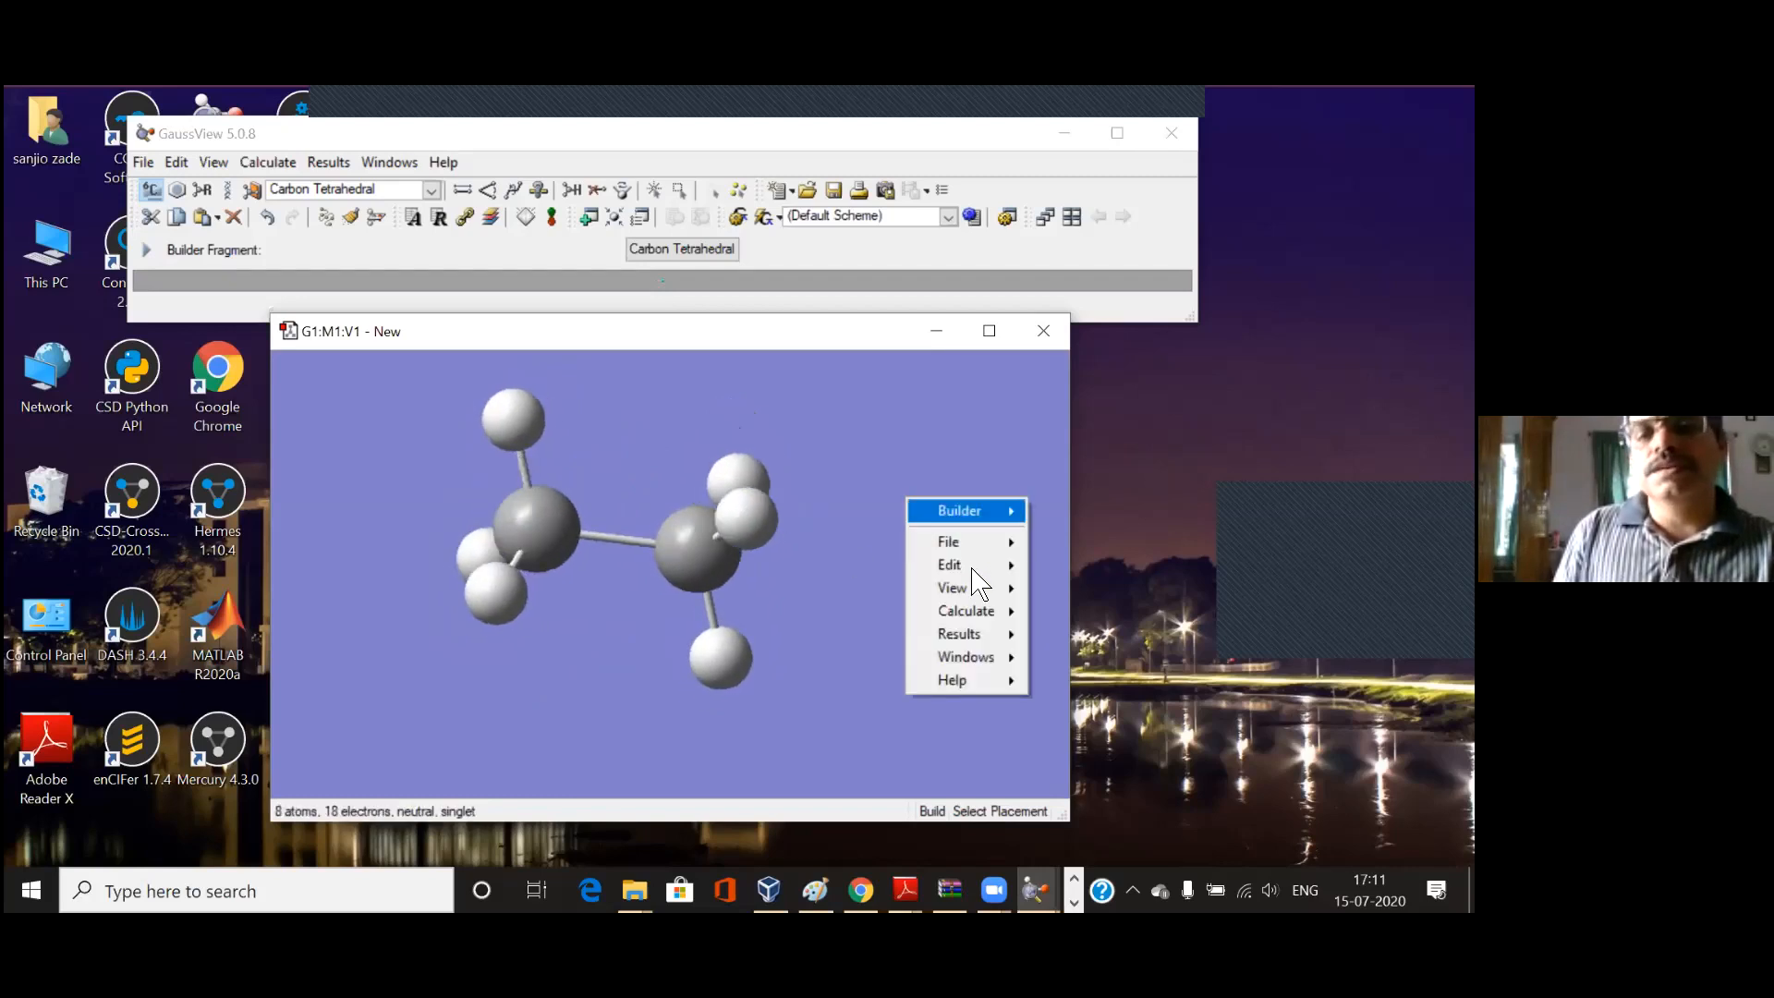
pyautogui.moveTo(979, 587)
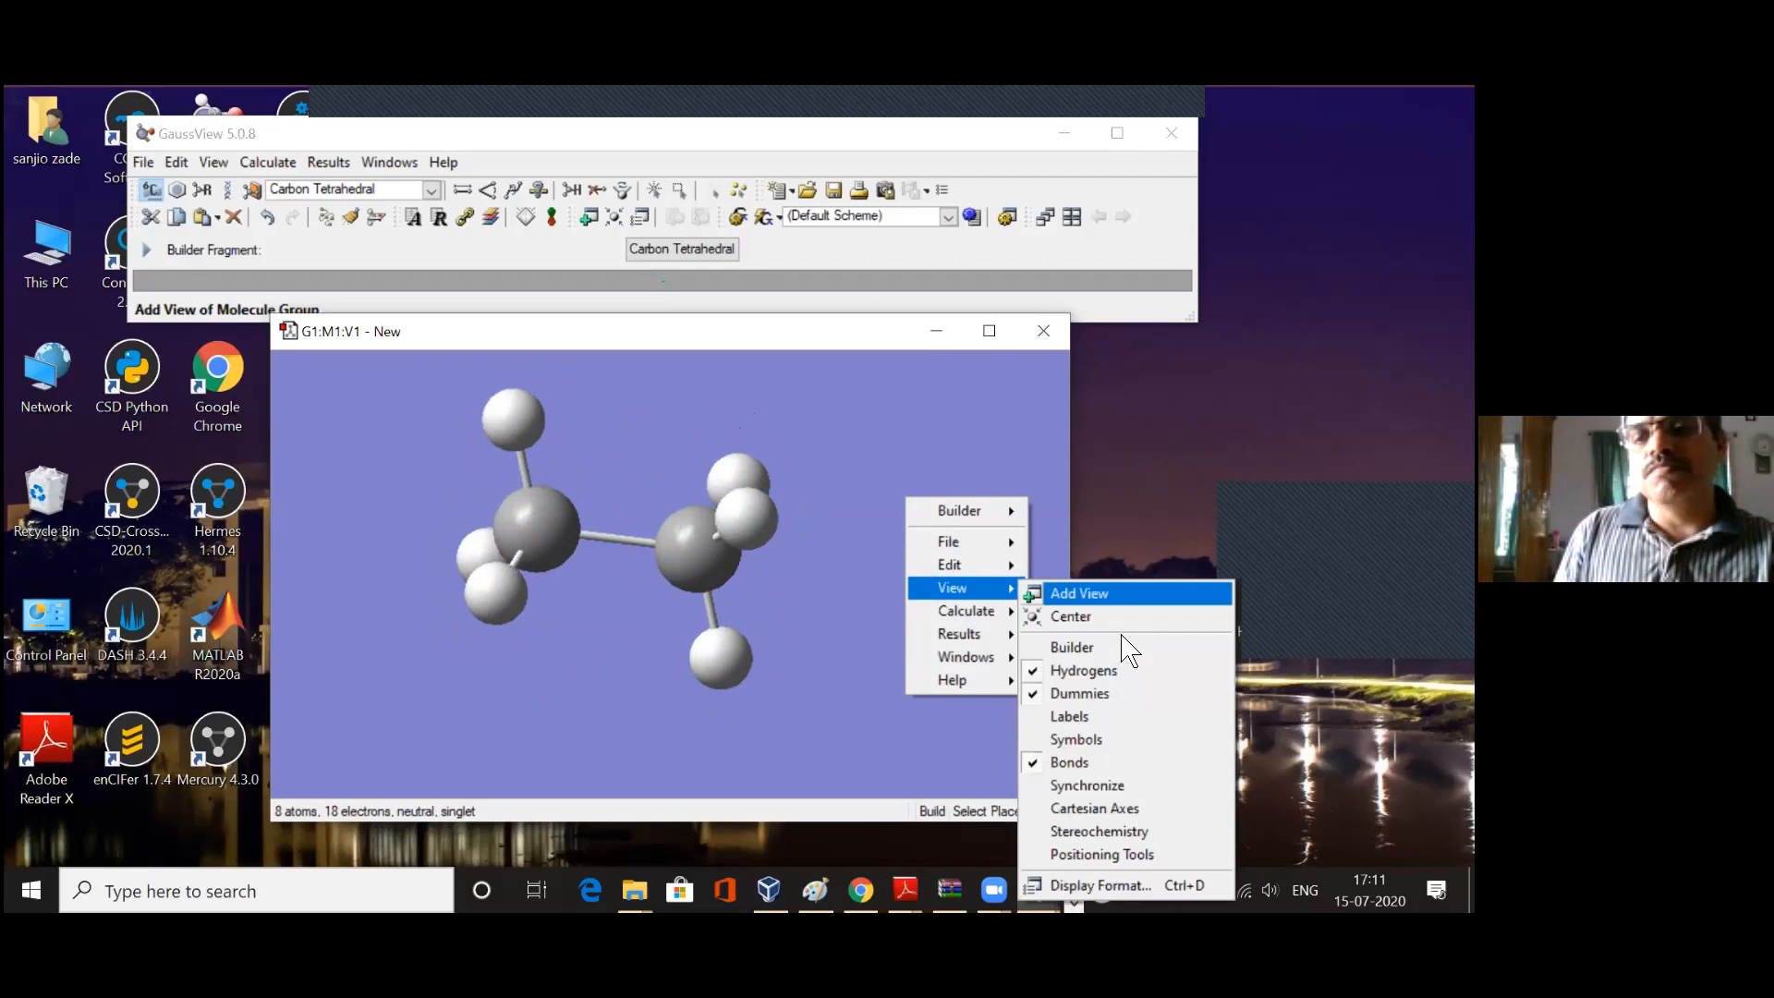
pyautogui.click(1112, 718)
pyautogui.moveTo(756, 586)
pyautogui.mouseDown()
pyautogui.moveTo(765, 418)
pyautogui.moveTo(774, 544)
pyautogui.moveTo(741, 573)
pyautogui.moveTo(765, 584)
pyautogui.moveTo(776, 569)
pyautogui.moveTo(778, 589)
pyautogui.mouseUp()
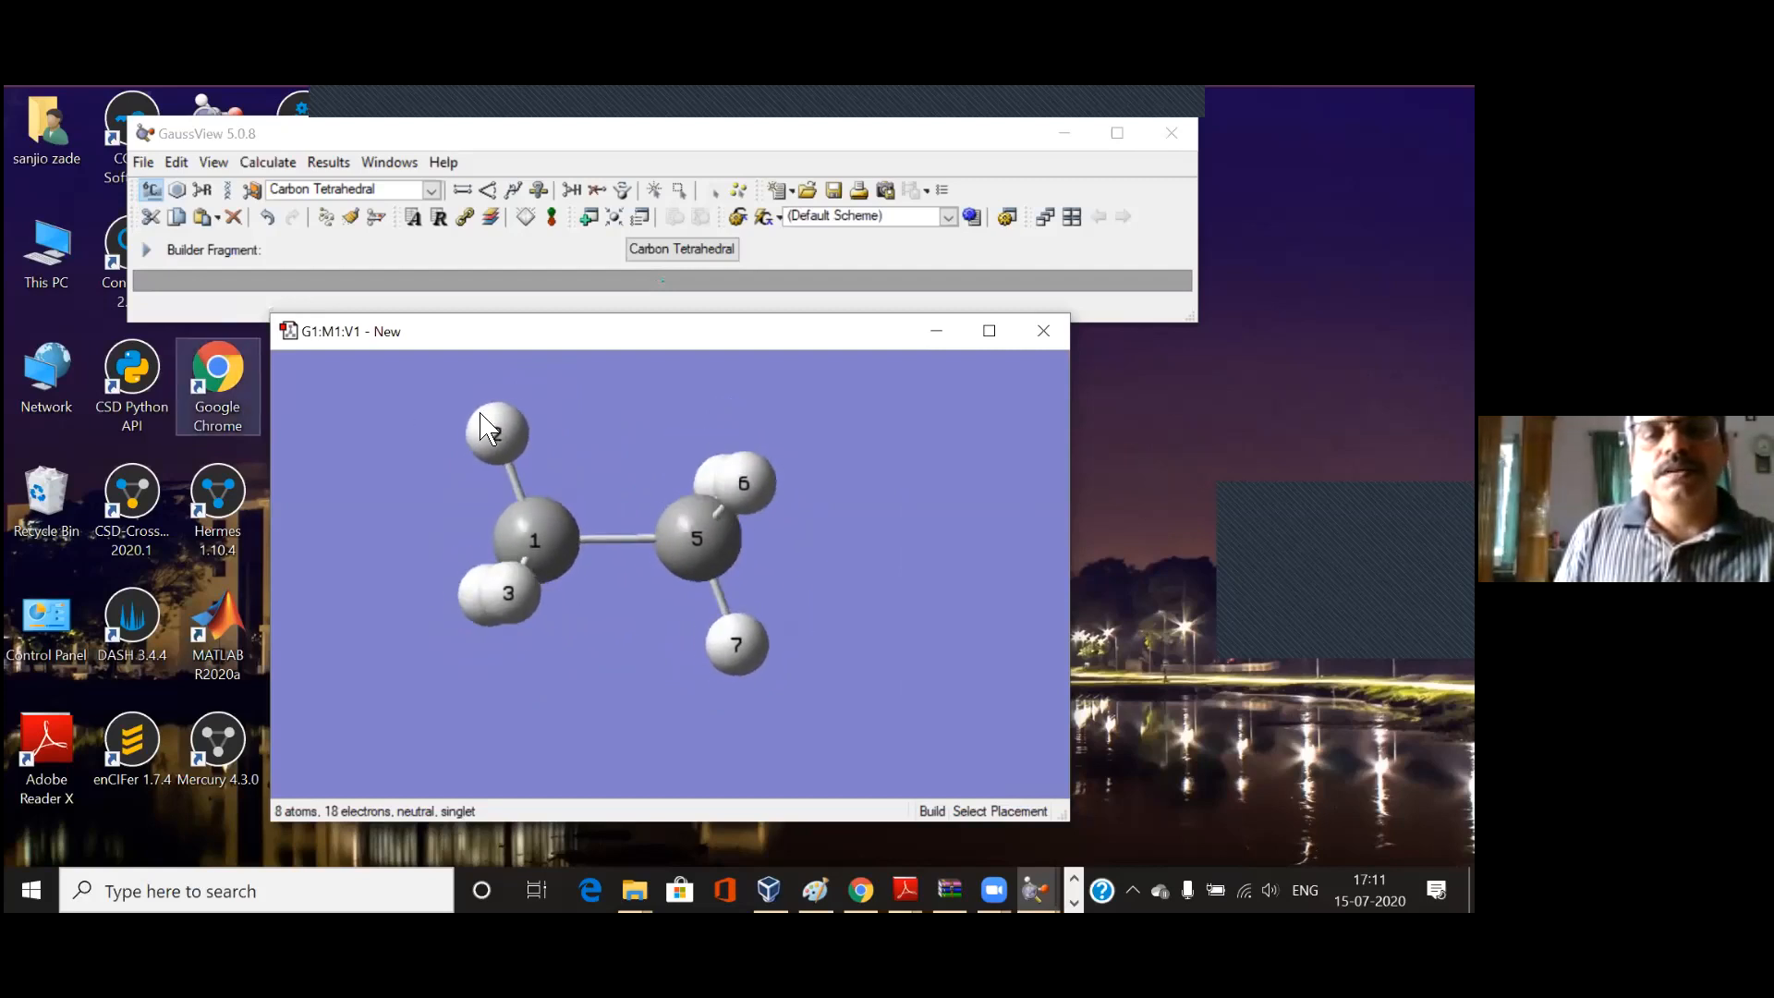
# Step: Select atoms 2, 1, 5 and 7 of ethane for dihedral modification and set the dihedral dialog beside the molecule window
pyautogui.click(515, 191)
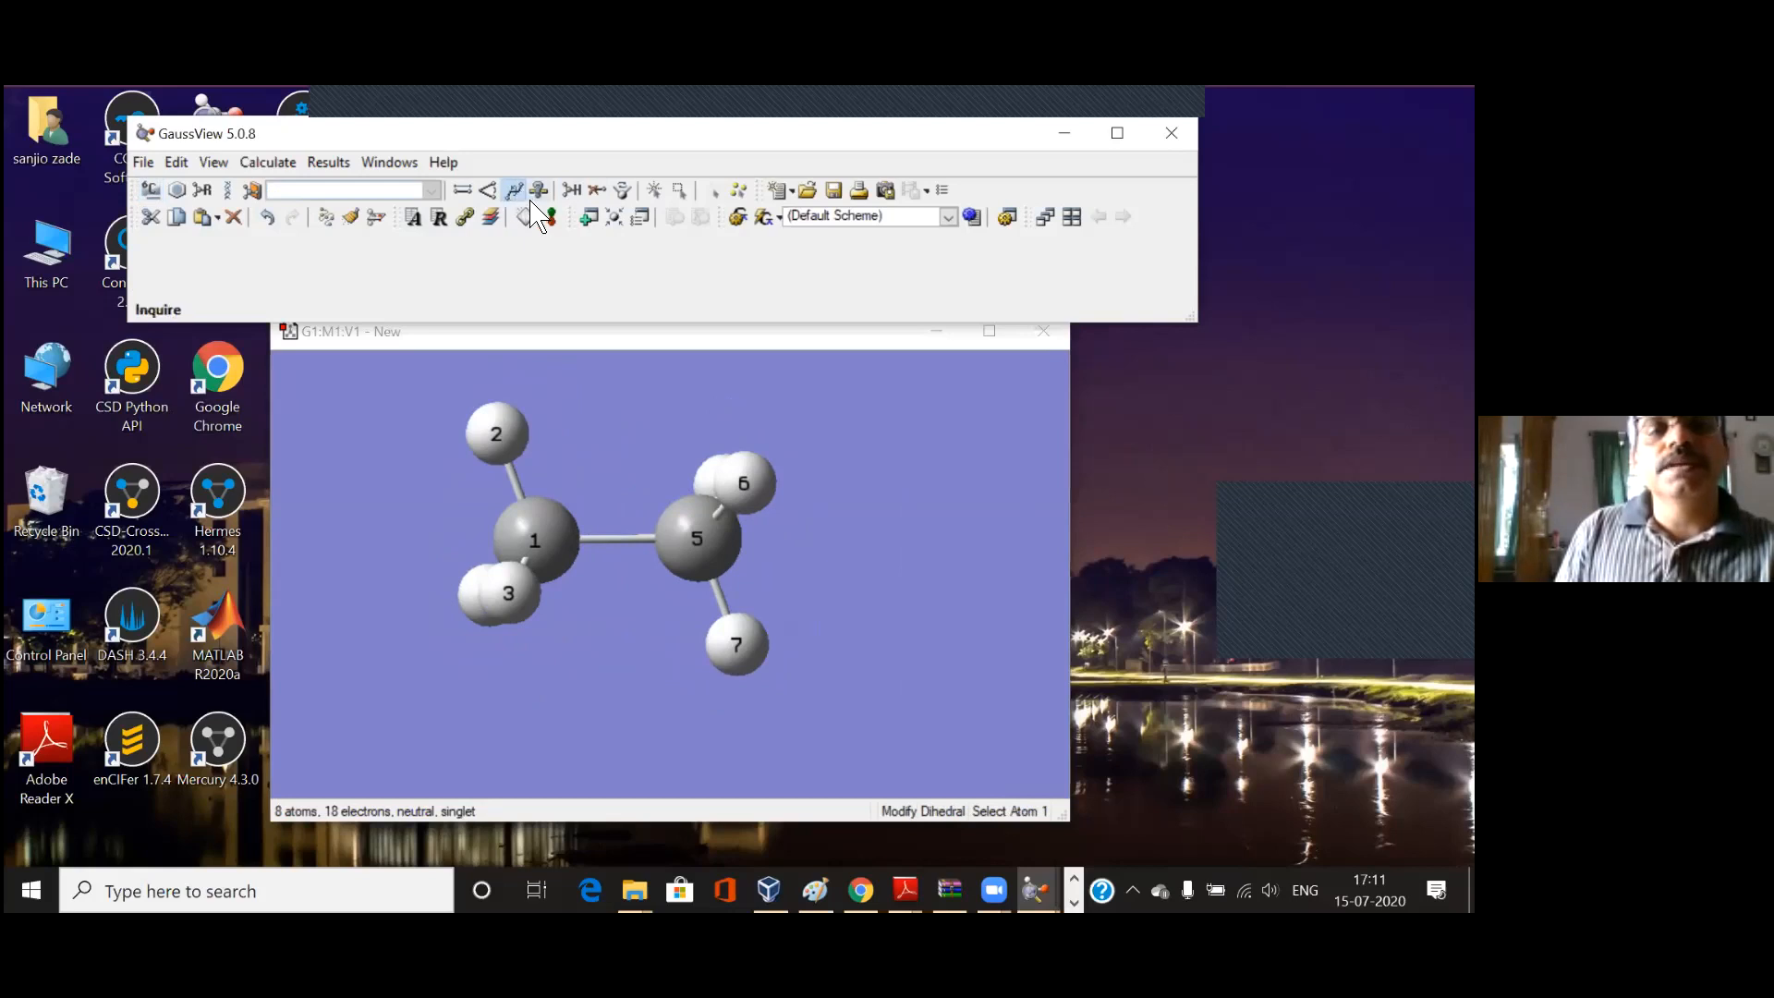
pyautogui.click(627, 453)
pyautogui.moveTo(626, 444); pyautogui.dragTo(509, 428)
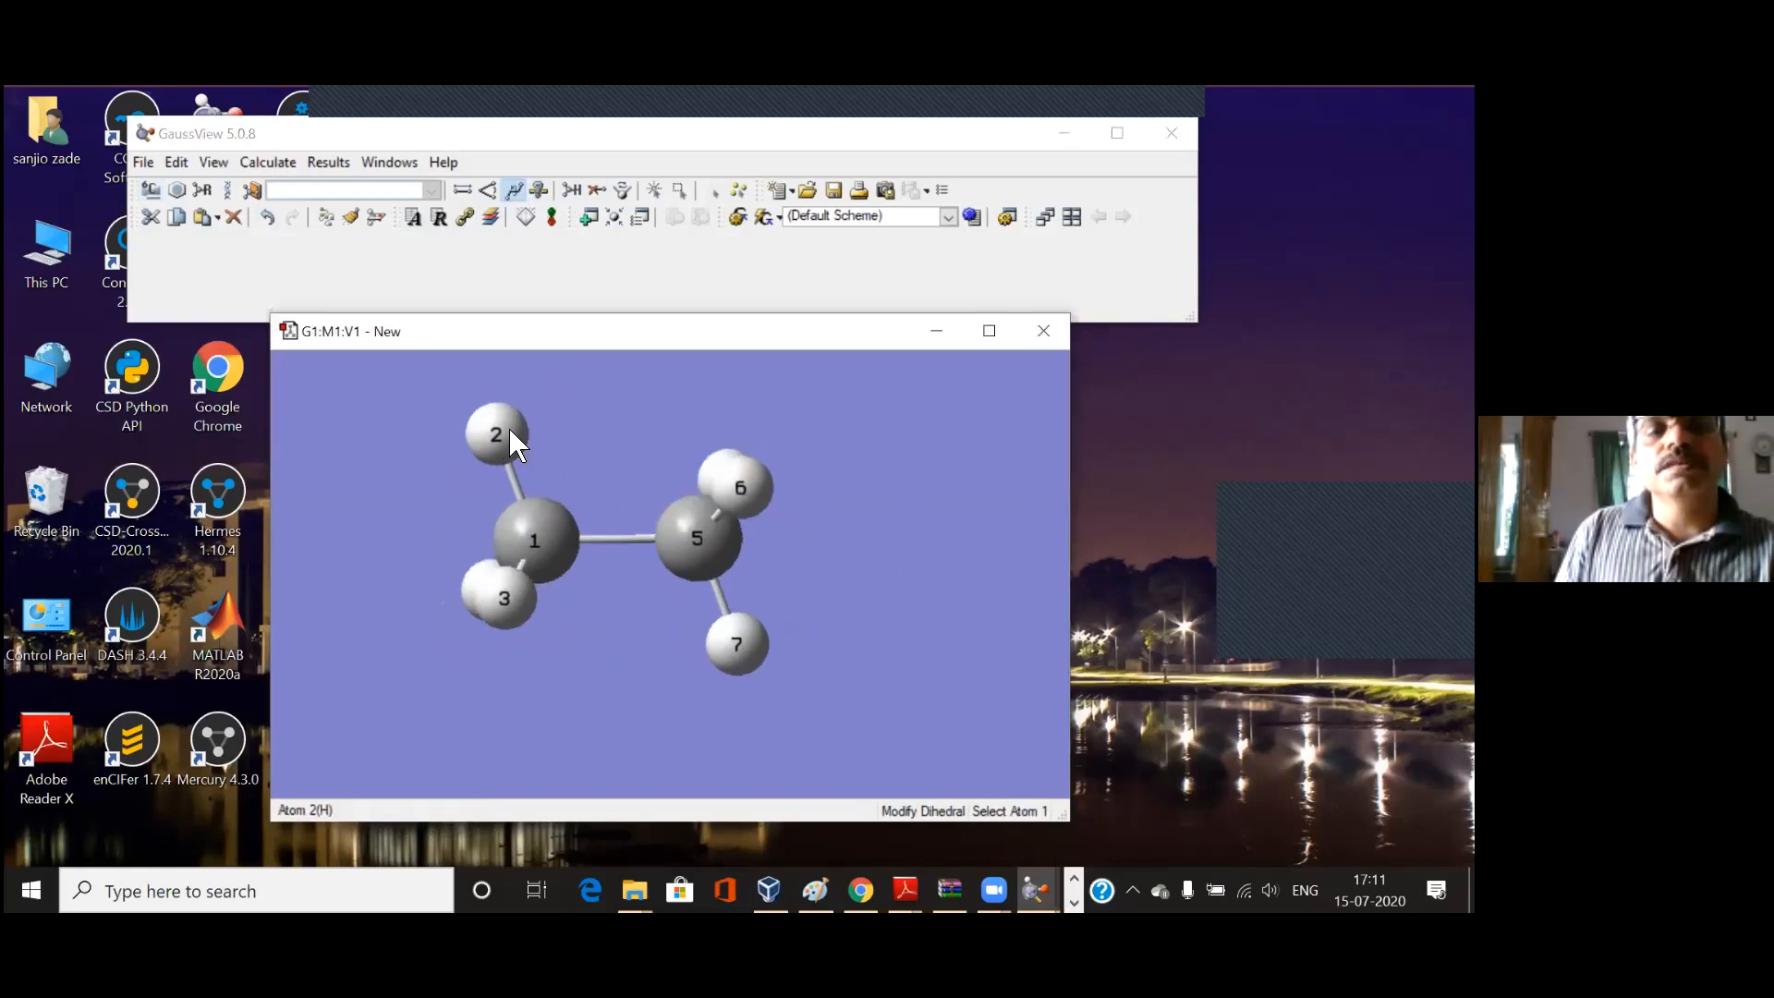
pyautogui.click(549, 538)
pyautogui.click(695, 551)
pyautogui.moveTo(816, 574); pyautogui.dragTo(800, 537)
pyautogui.click(732, 636)
pyautogui.moveTo(752, 614); pyautogui.dragTo(878, 637)
pyautogui.moveTo(508, 105); pyautogui.dragTo(1057, 240)
pyautogui.moveTo(824, 568); pyautogui.dragTo(837, 519)
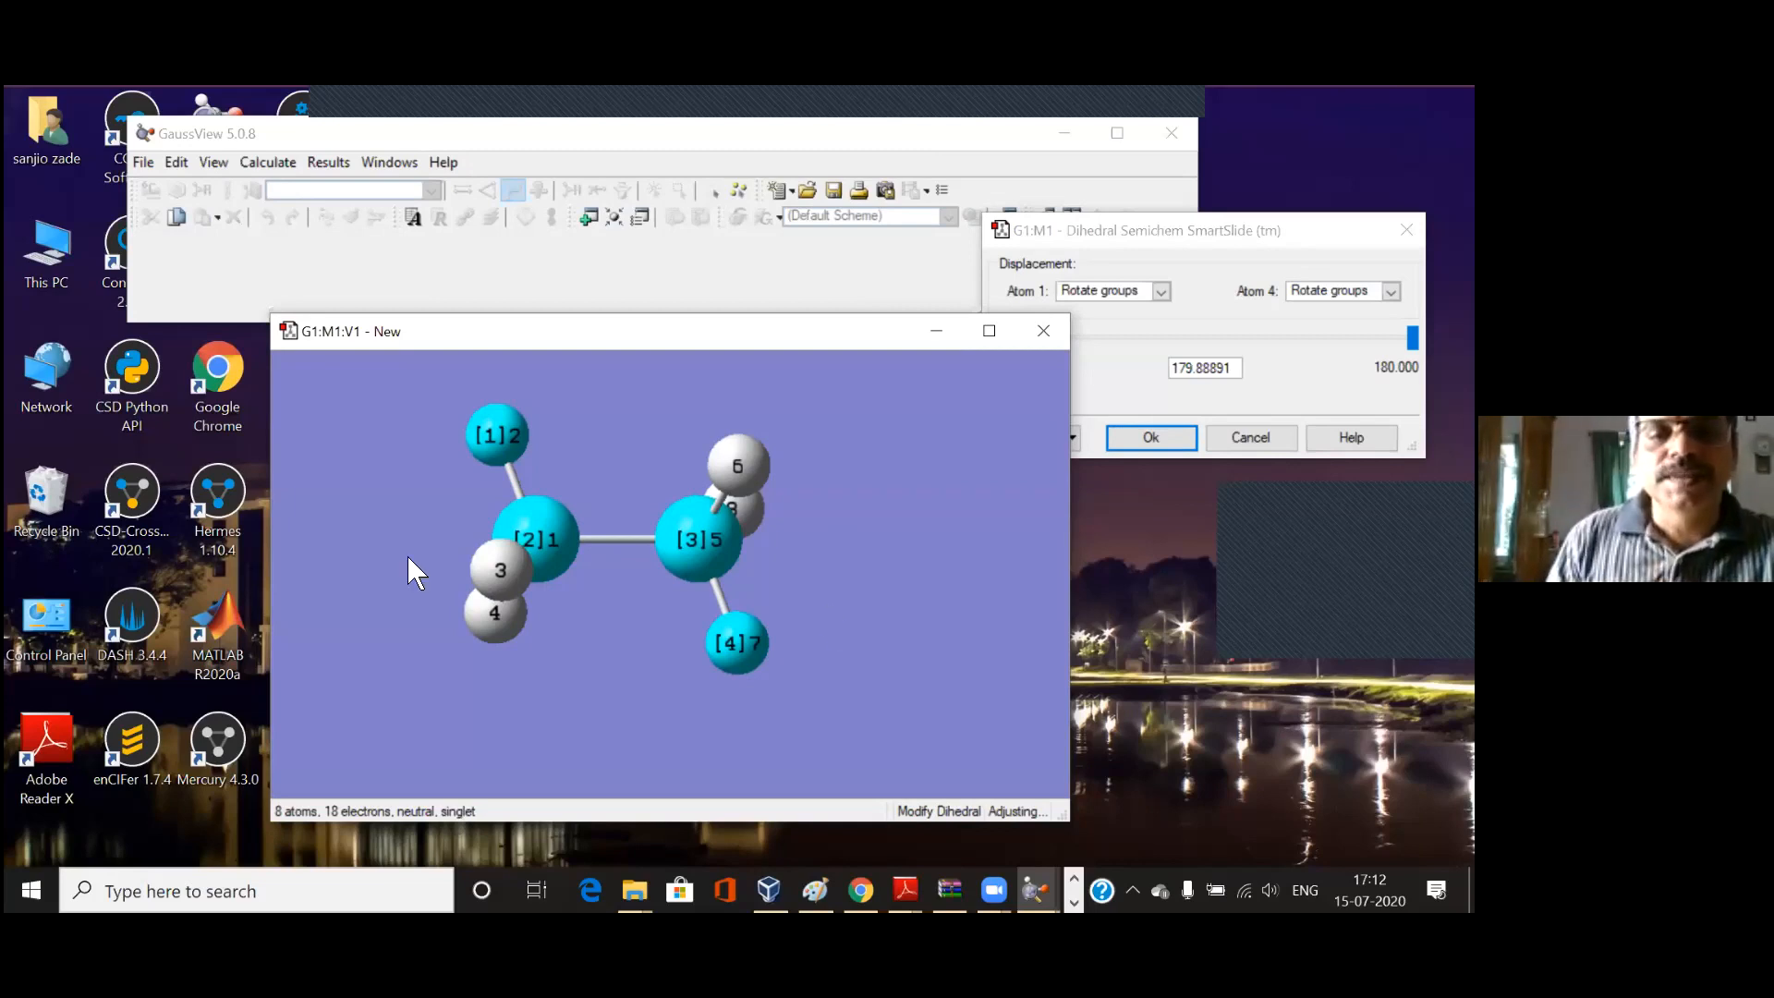
# Step: Enlarge the molecule window and view the selected H–C–C–H dihedral of ethane from an angle that shows all four atoms
pyautogui.moveTo(712, 647); pyautogui.dragTo(399, 504)
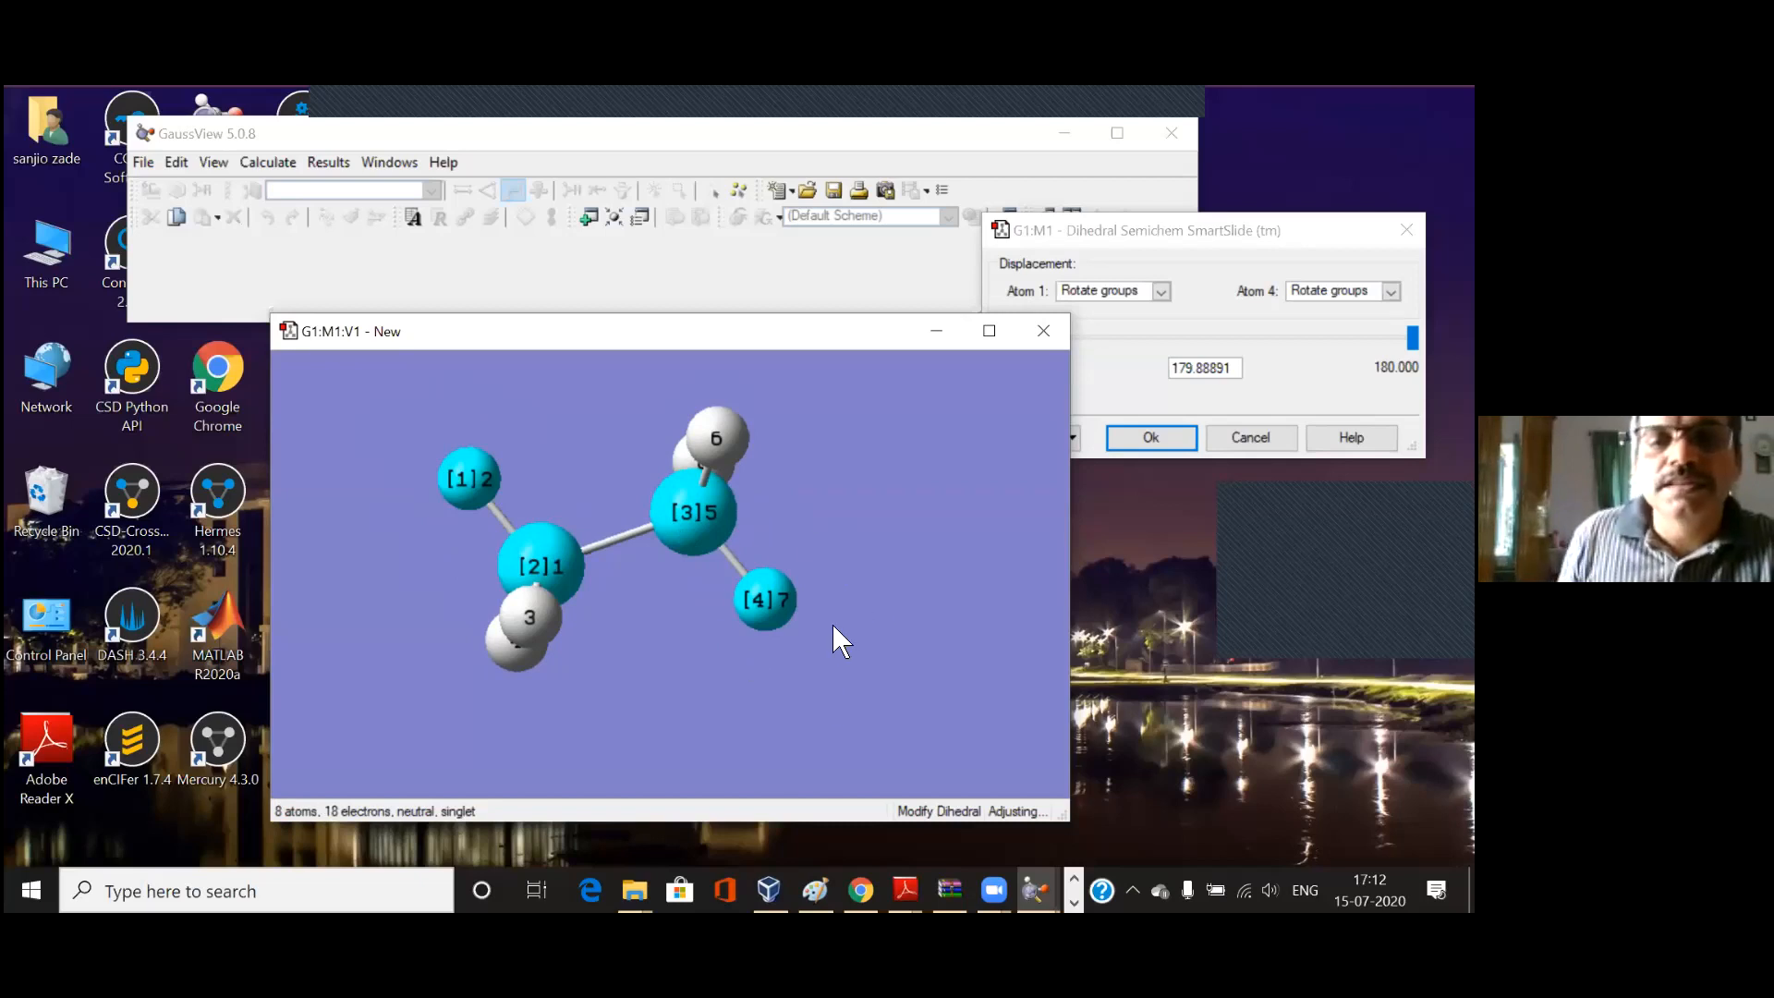
pyautogui.moveTo(833, 784); pyautogui.dragTo(786, 675)
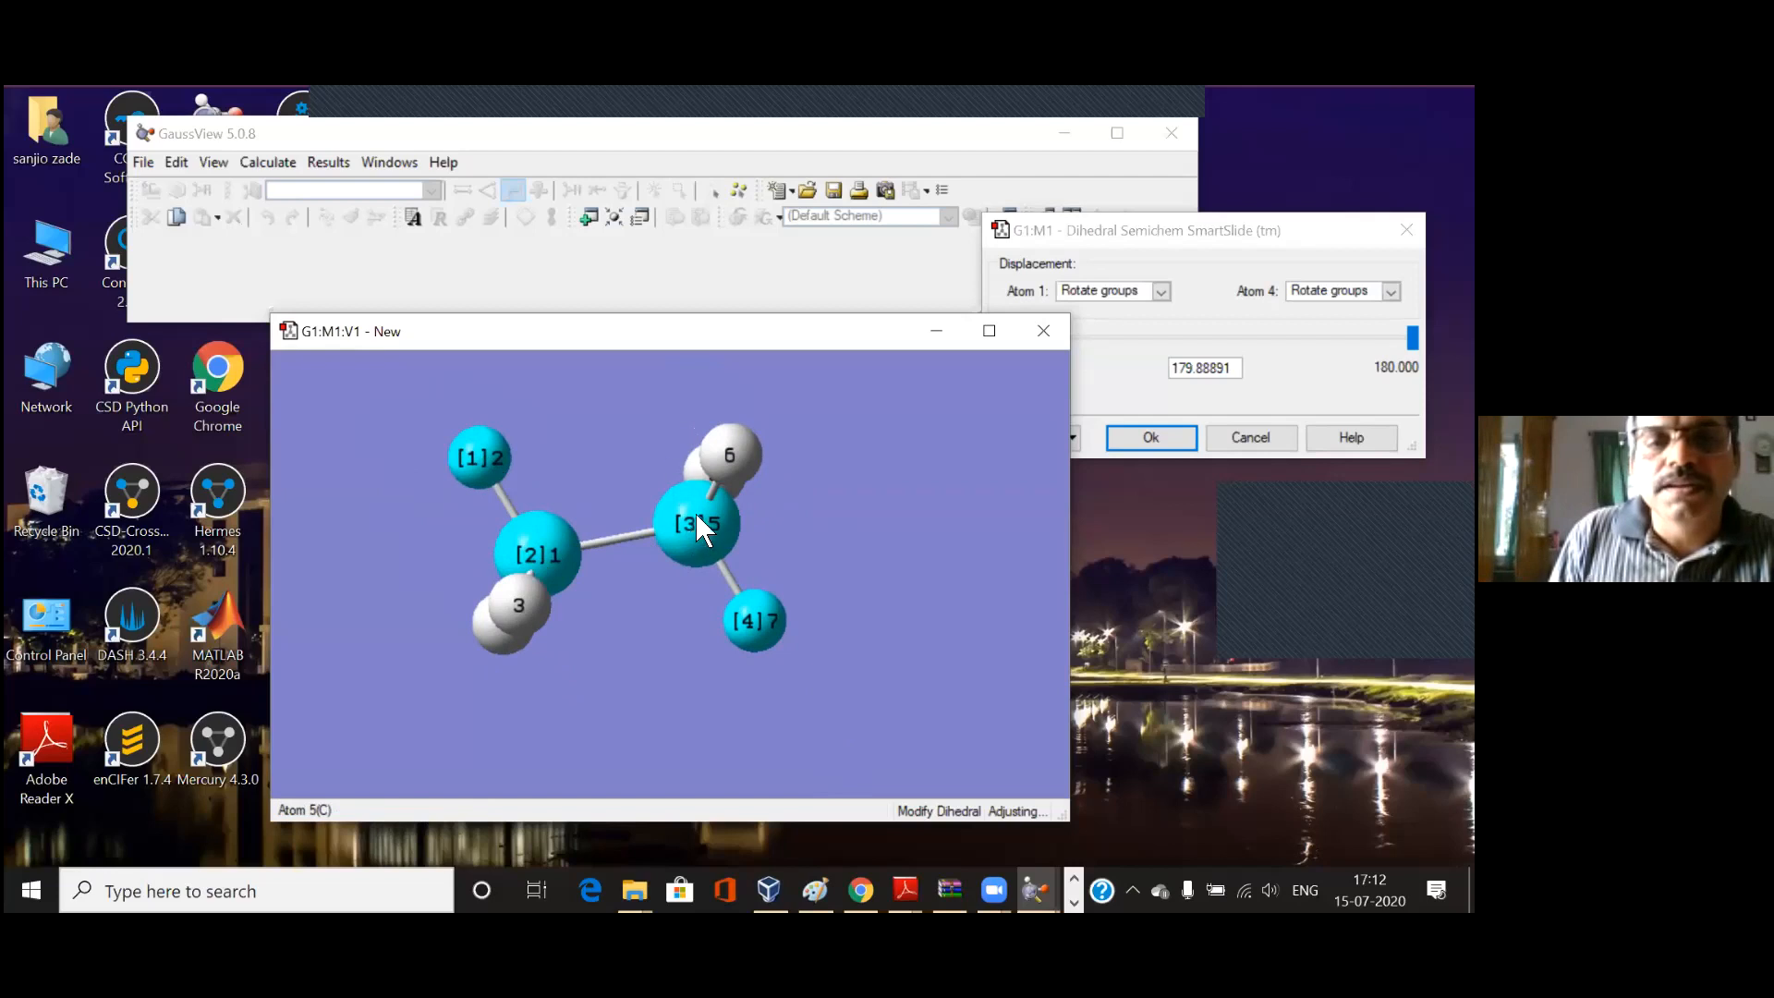
pyautogui.moveTo(701, 606); pyautogui.dragTo(558, 307, button='right')
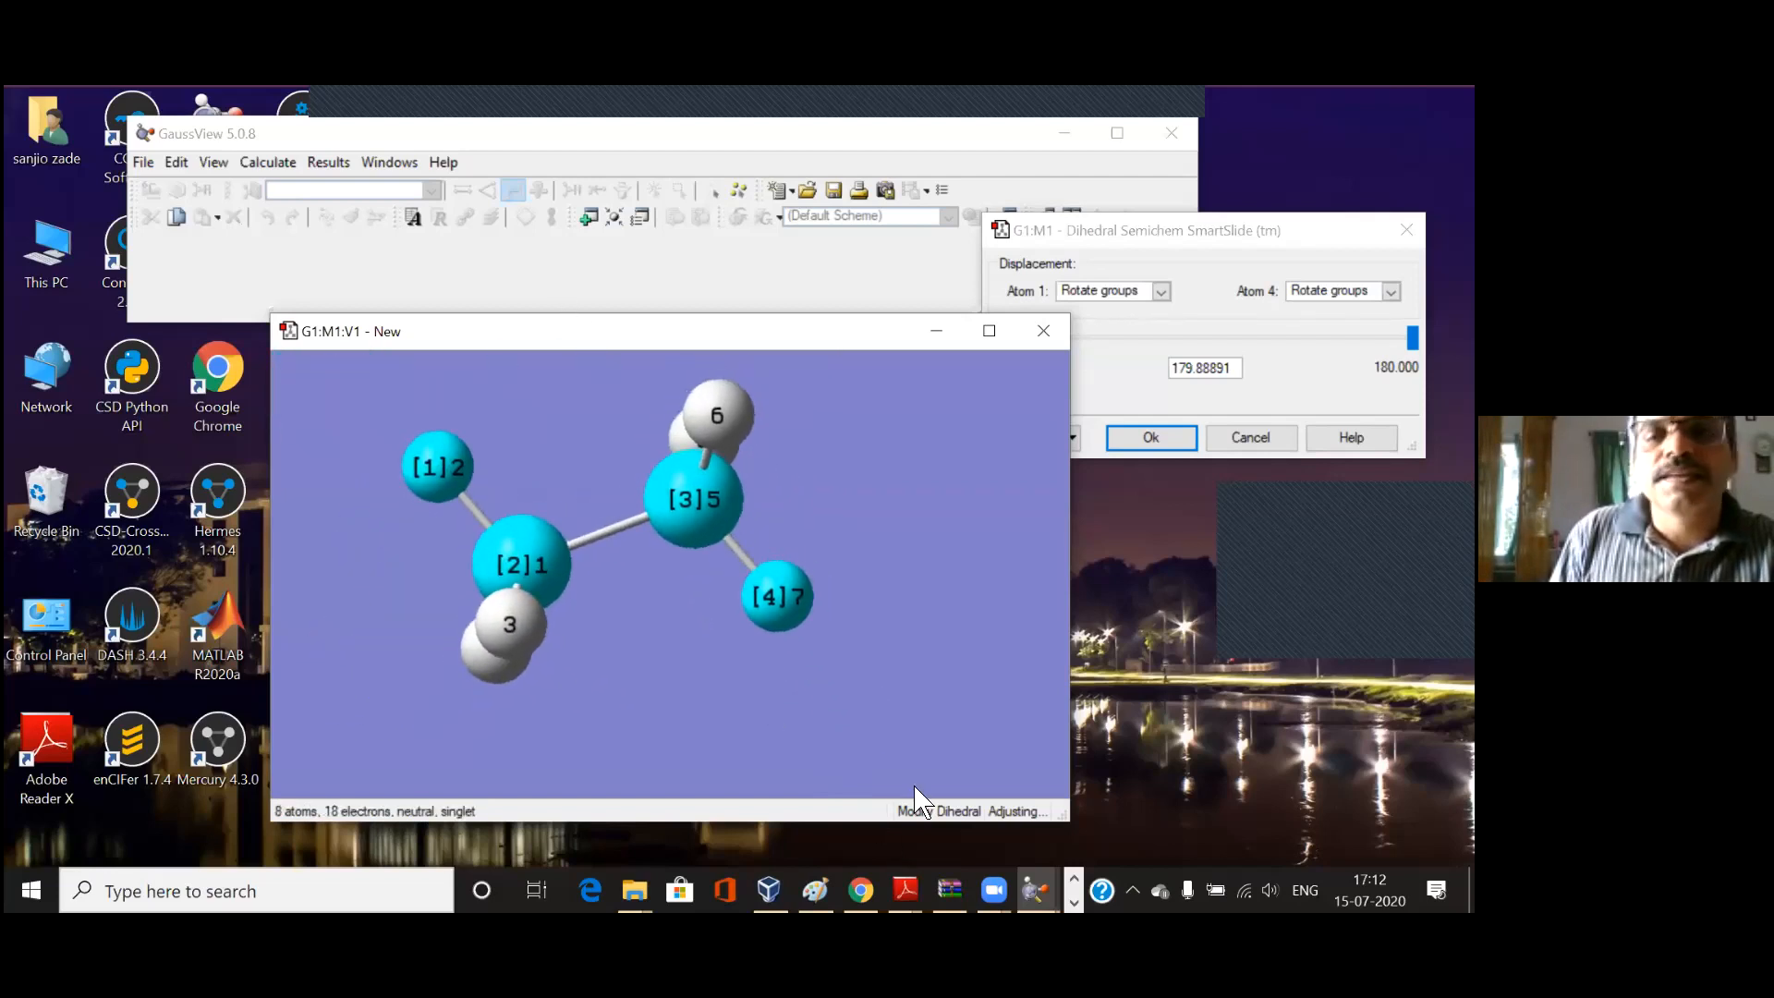
pyautogui.moveTo(271, 314); pyautogui.dragTo(139, 246)
pyautogui.moveTo(1069, 821); pyautogui.dragTo(1253, 866)
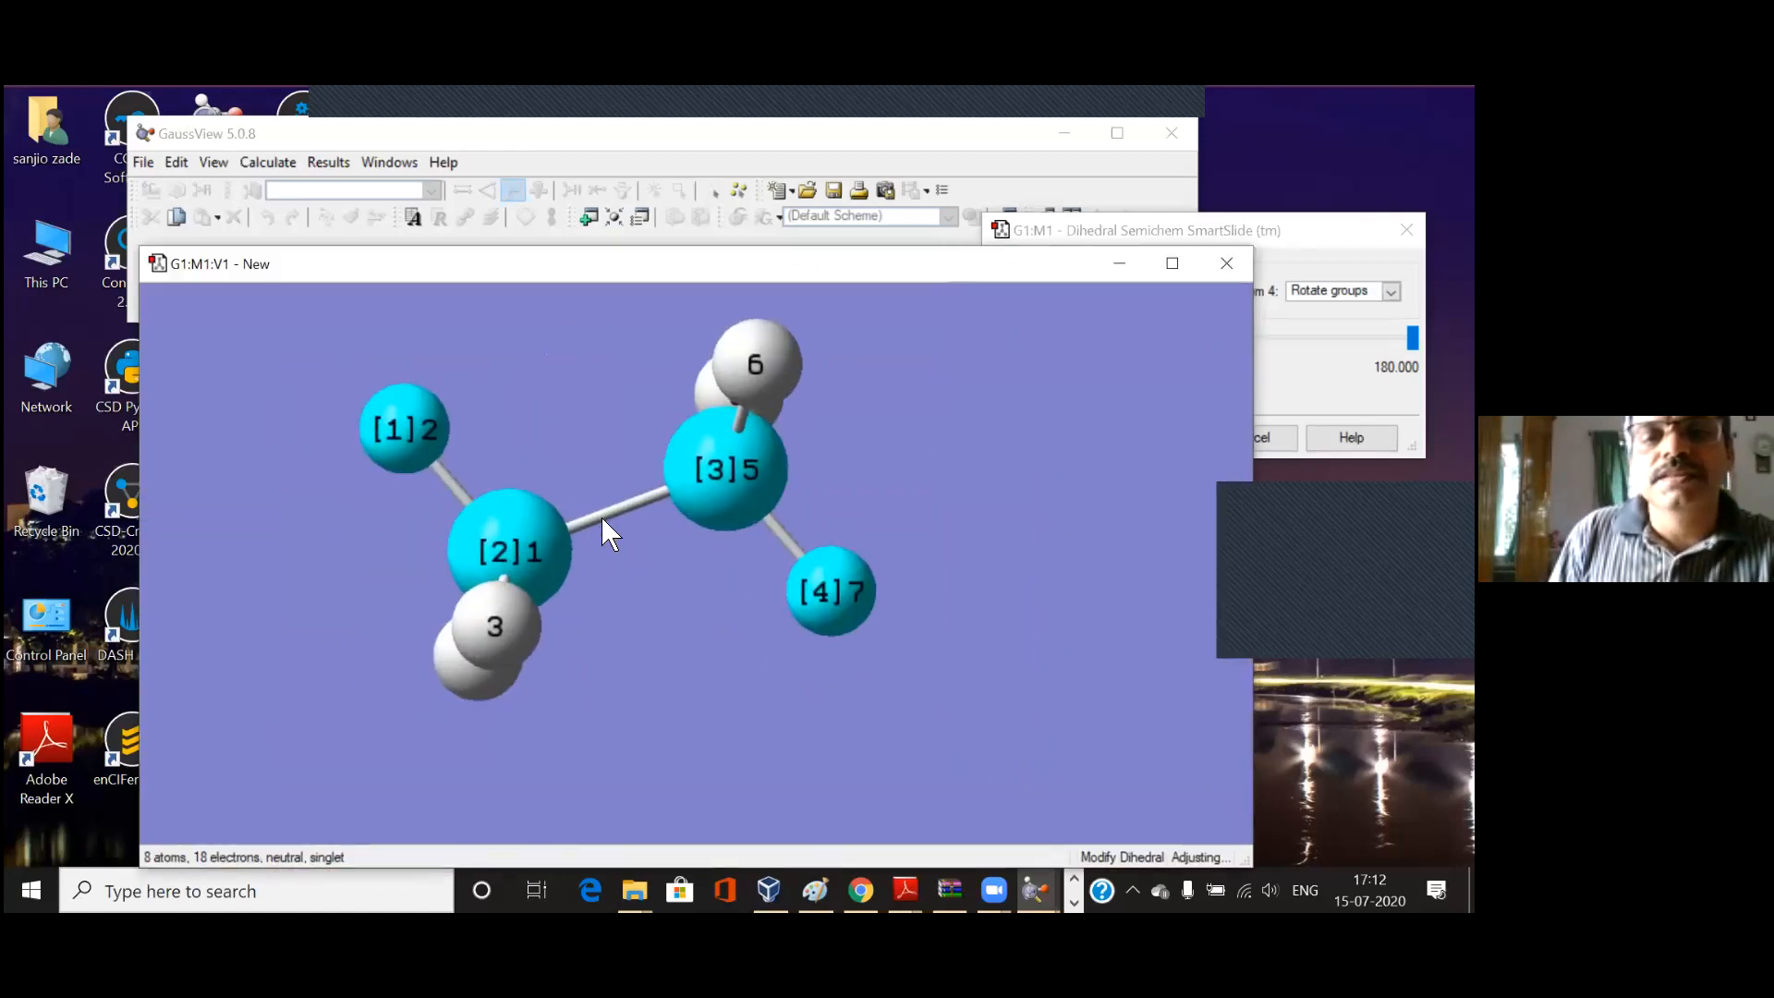
pyautogui.moveTo(707, 589); pyautogui.dragTo(743, 611, button='middle')
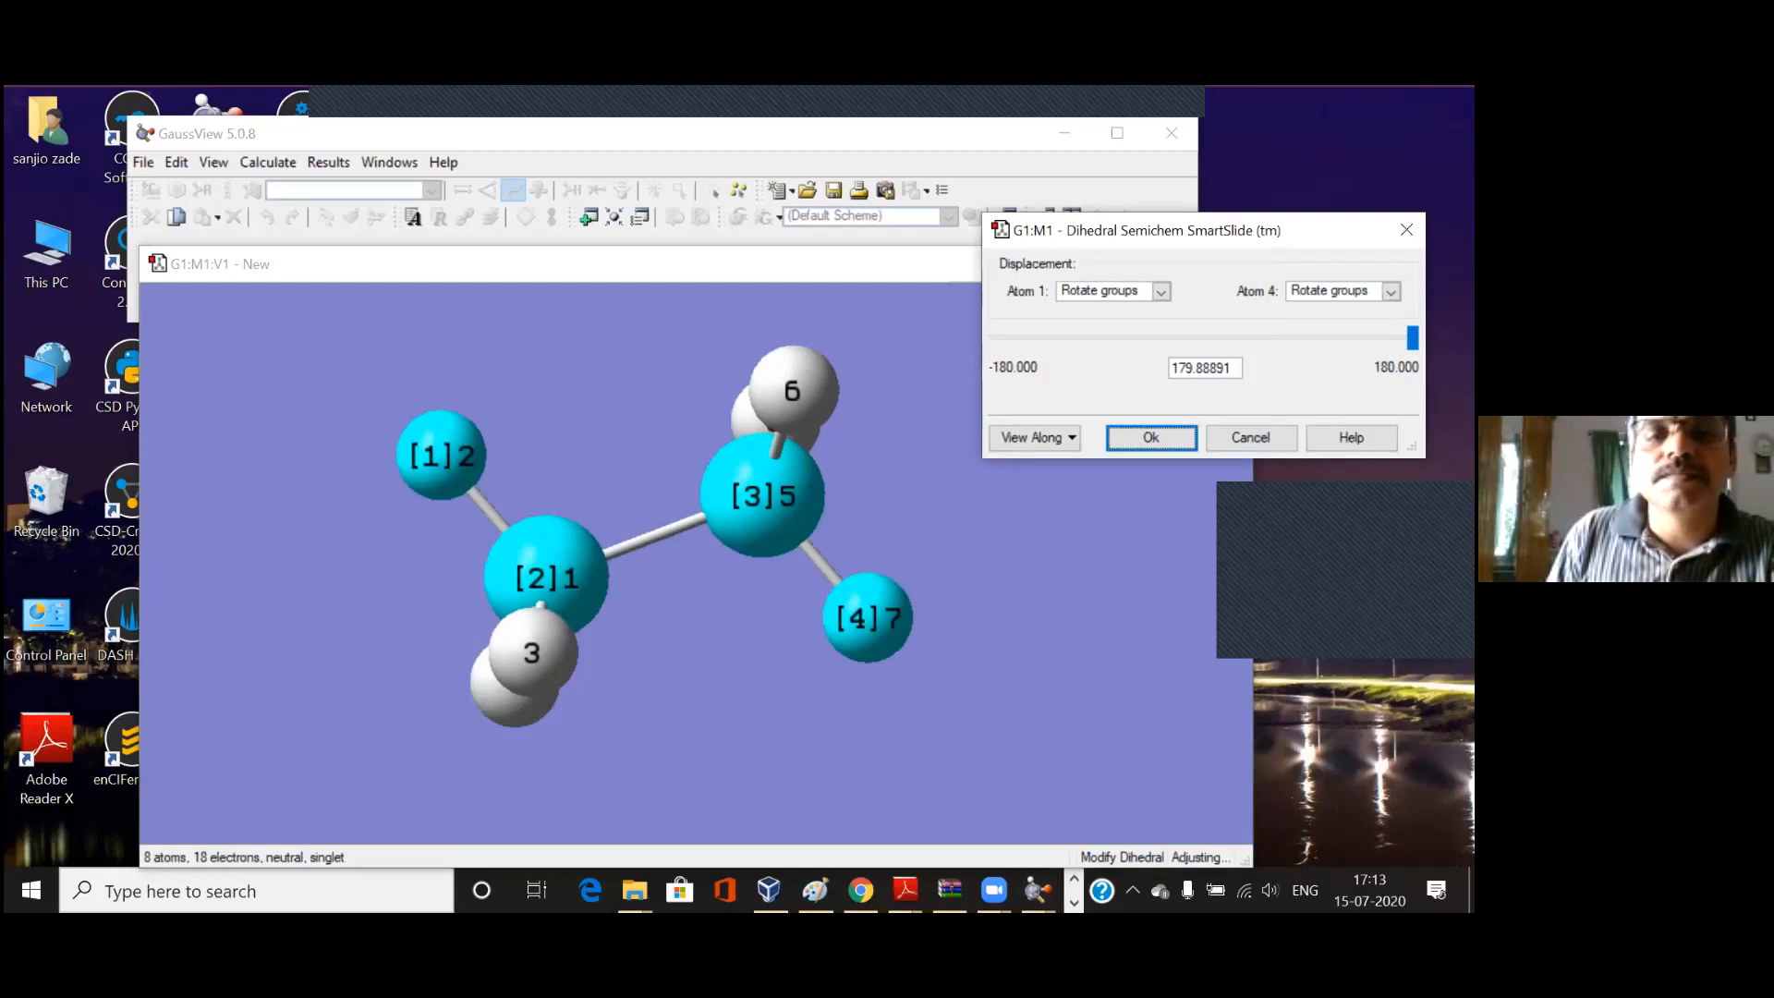
# Step: Keep atom 1 of the dihedral Fixed, set the dihedral angle to 180 degrees and accept the change
pyautogui.moveTo(1201, 231); pyautogui.dragTo(1181, 223)
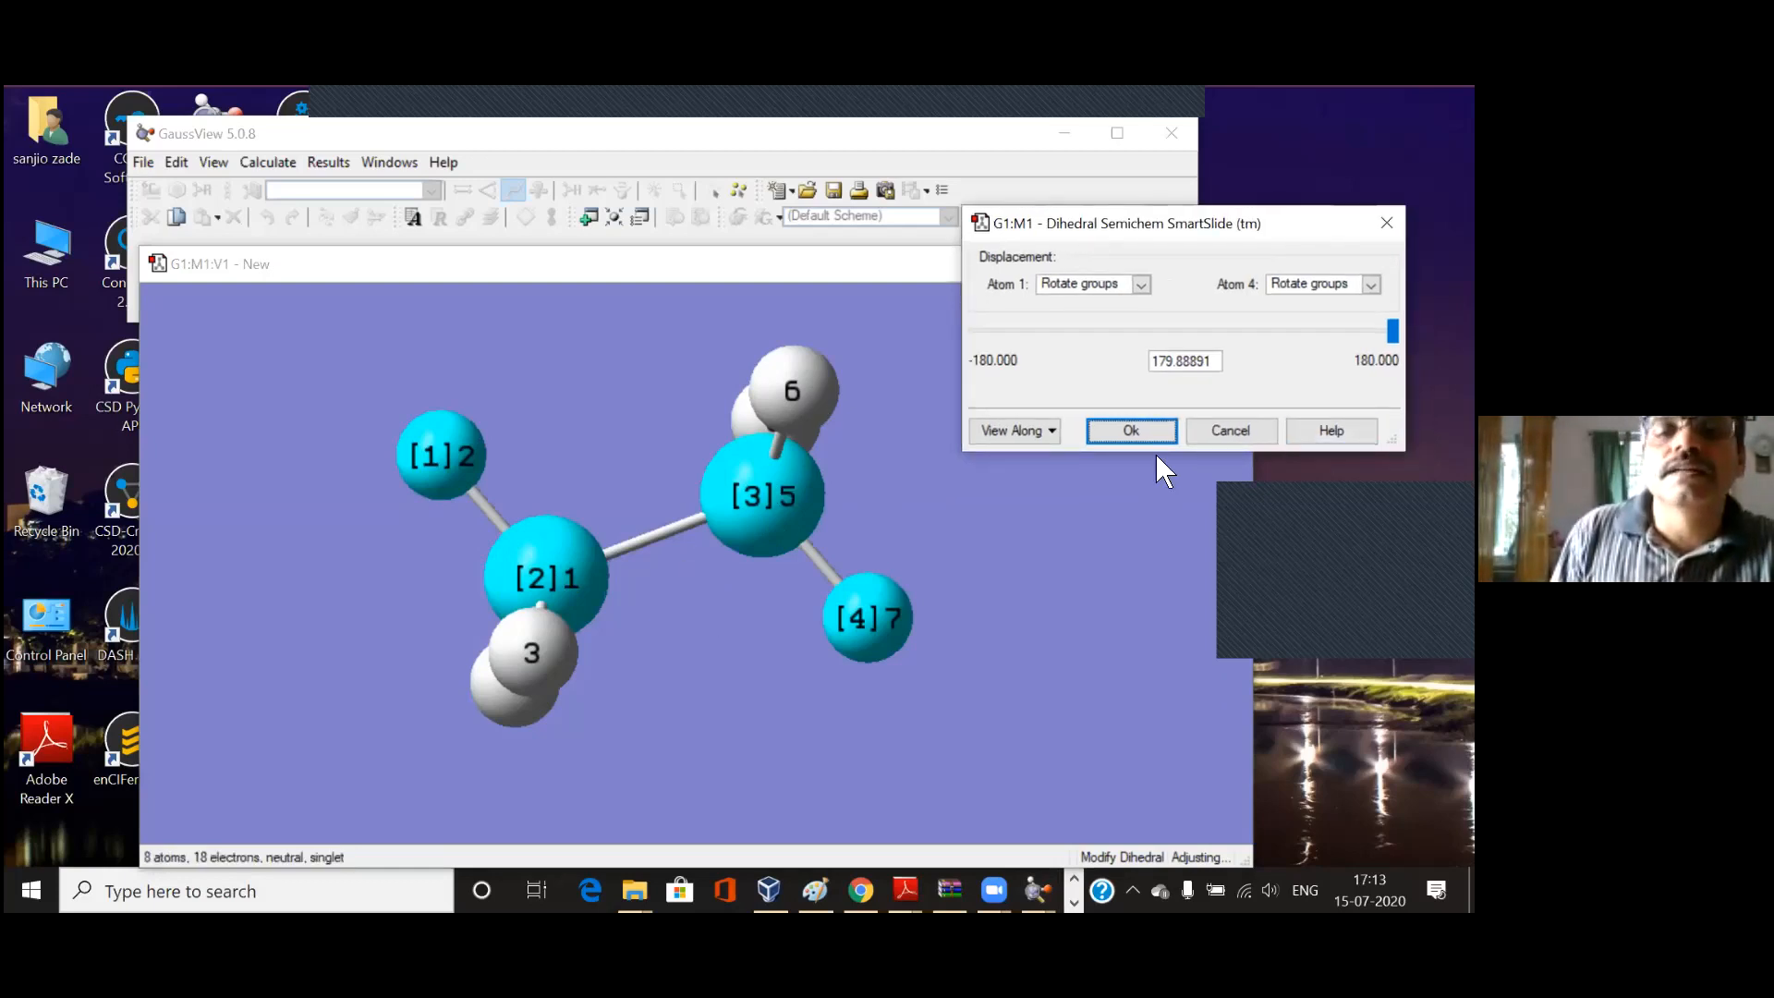
pyautogui.doubleClick(1189, 364)
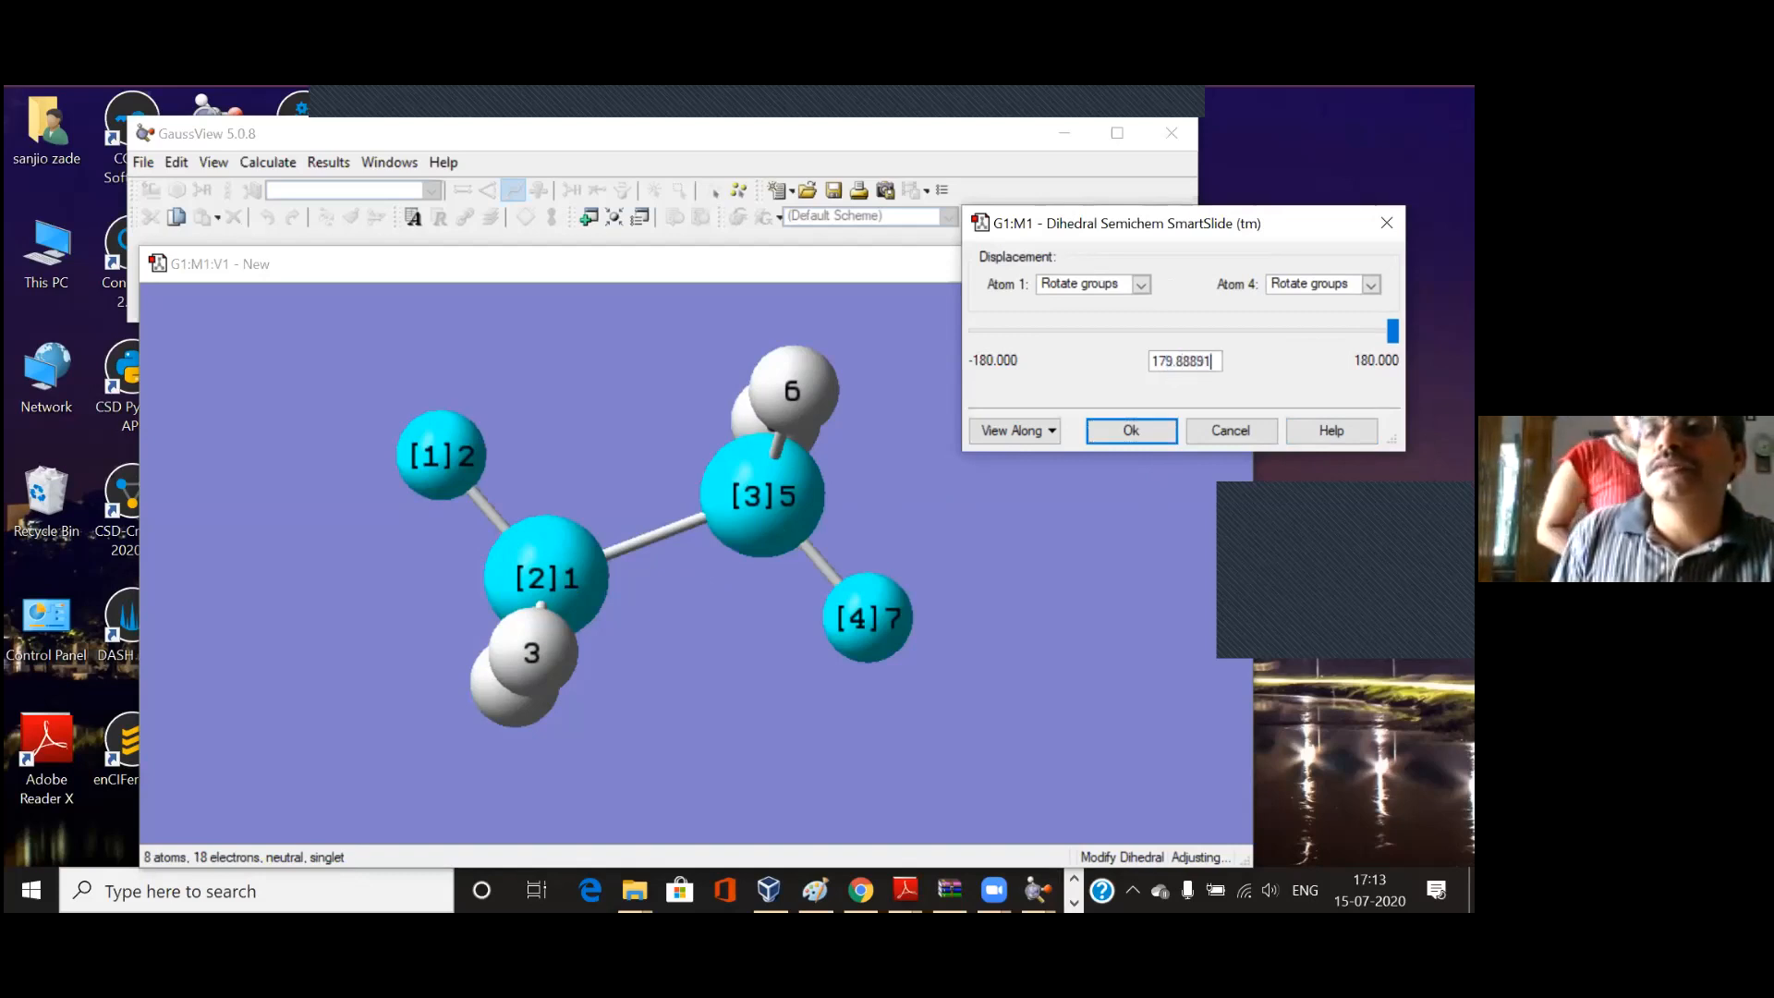
pyautogui.click(1097, 286)
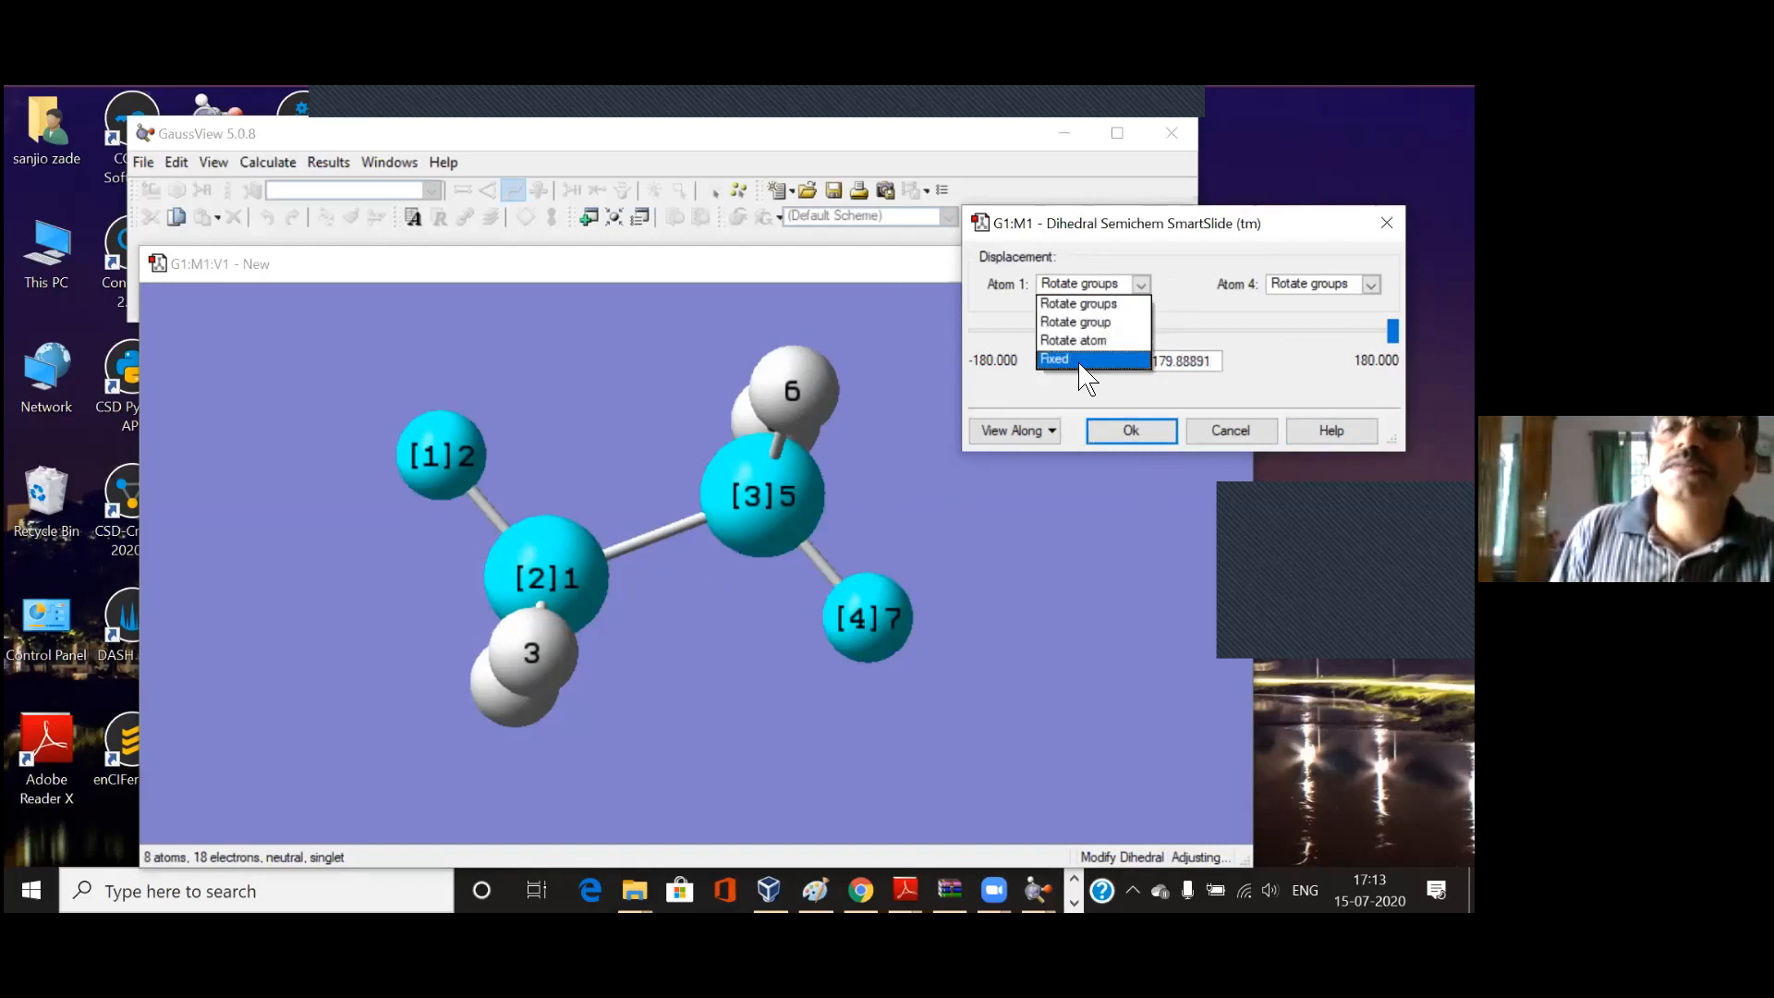
pyautogui.click(1081, 361)
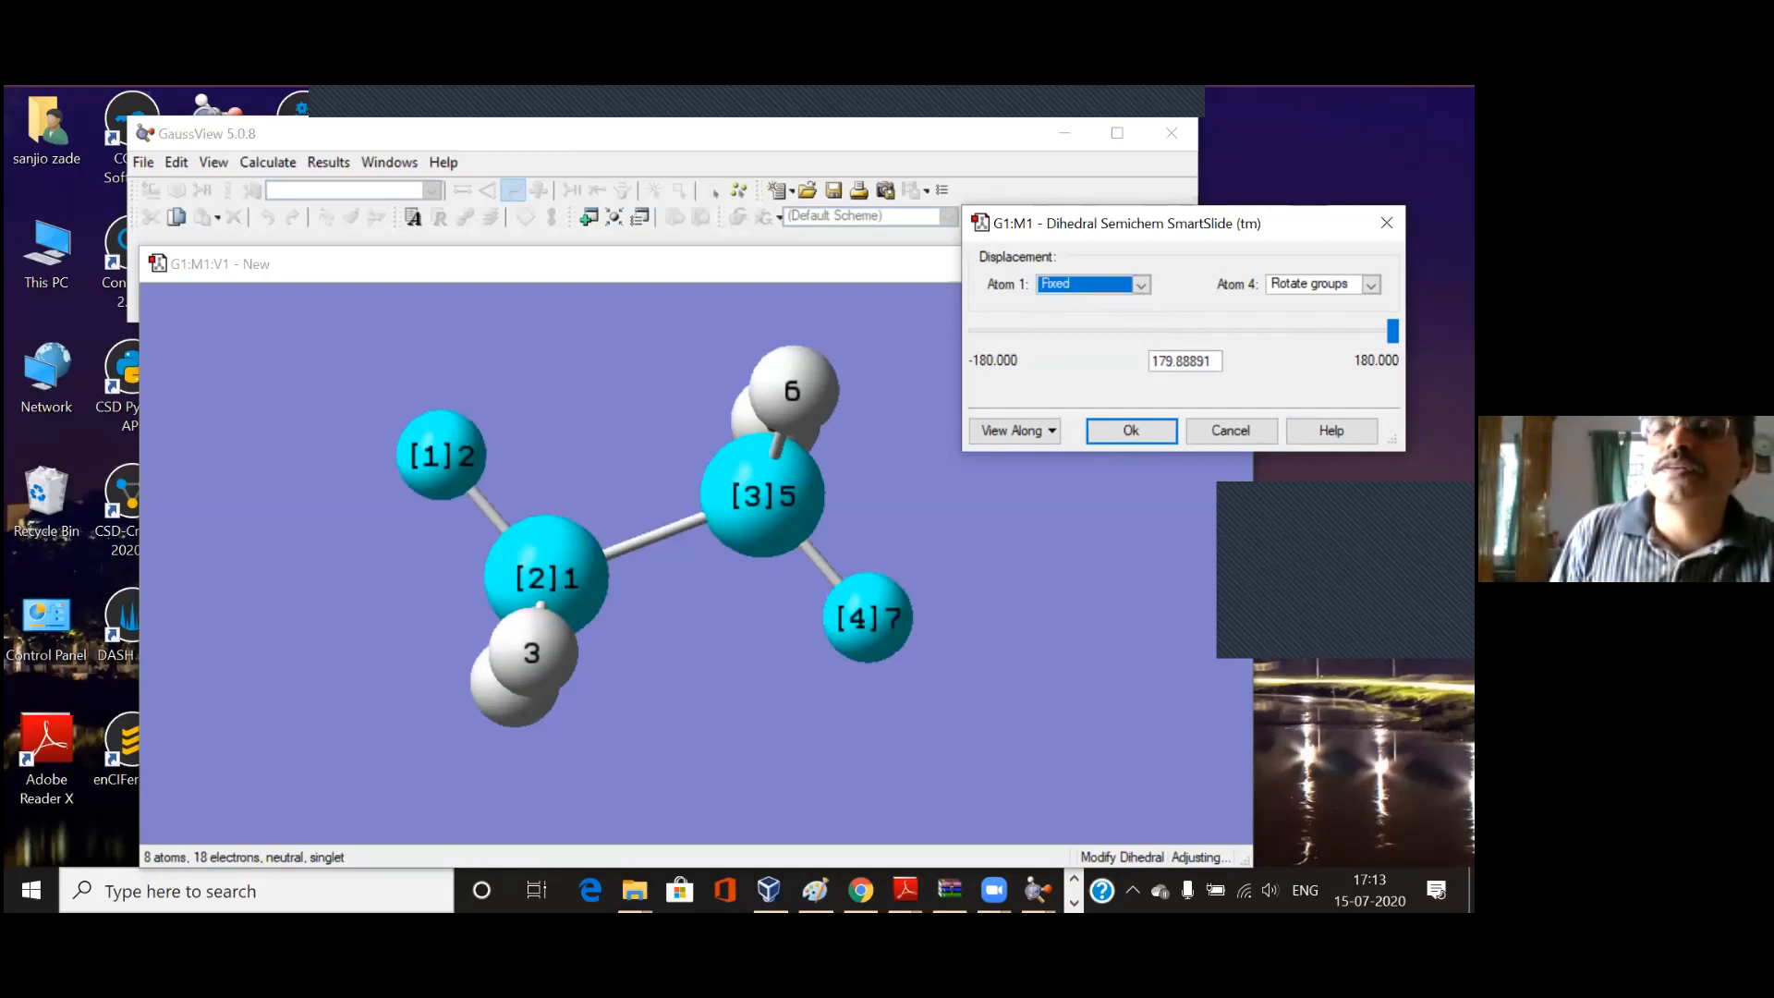
pyautogui.moveTo(1392, 331)
pyautogui.mouseDown()
pyautogui.moveTo(970, 360)
pyautogui.moveTo(1043, 364)
pyautogui.moveTo(1211, 324)
pyautogui.moveTo(1392, 333)
pyautogui.mouseUp()
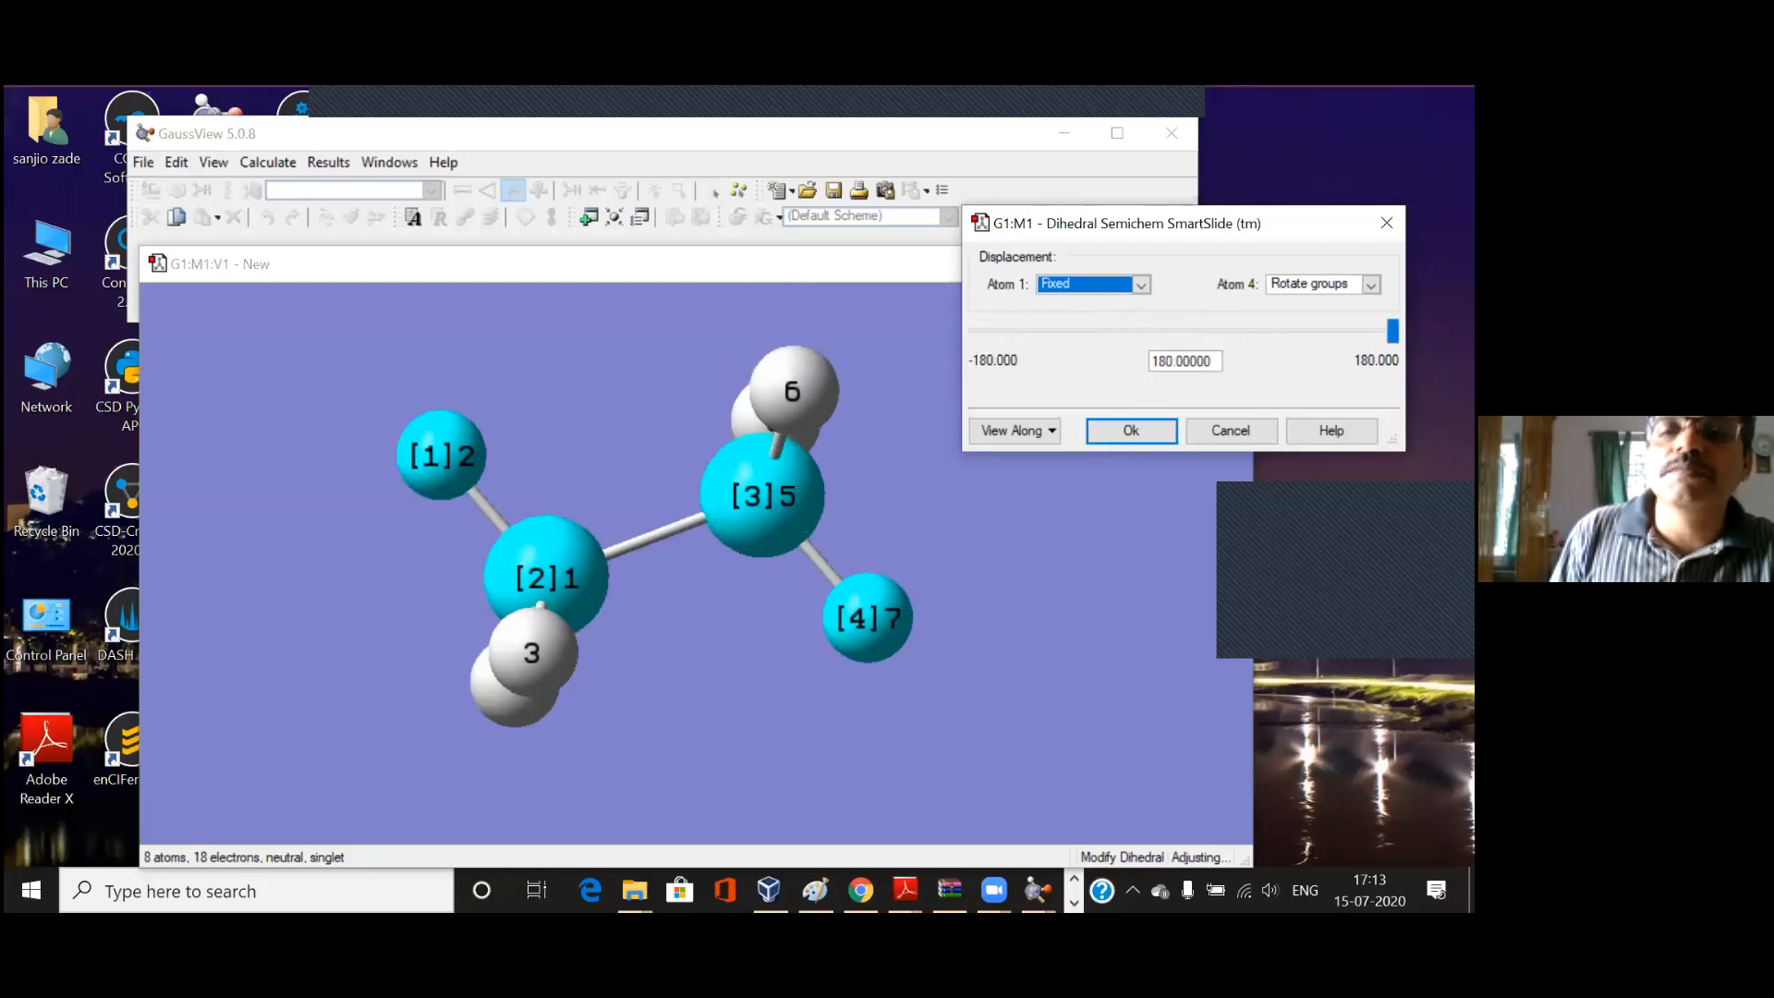
pyautogui.moveTo(1095, 638); pyautogui.dragTo(1113, 730)
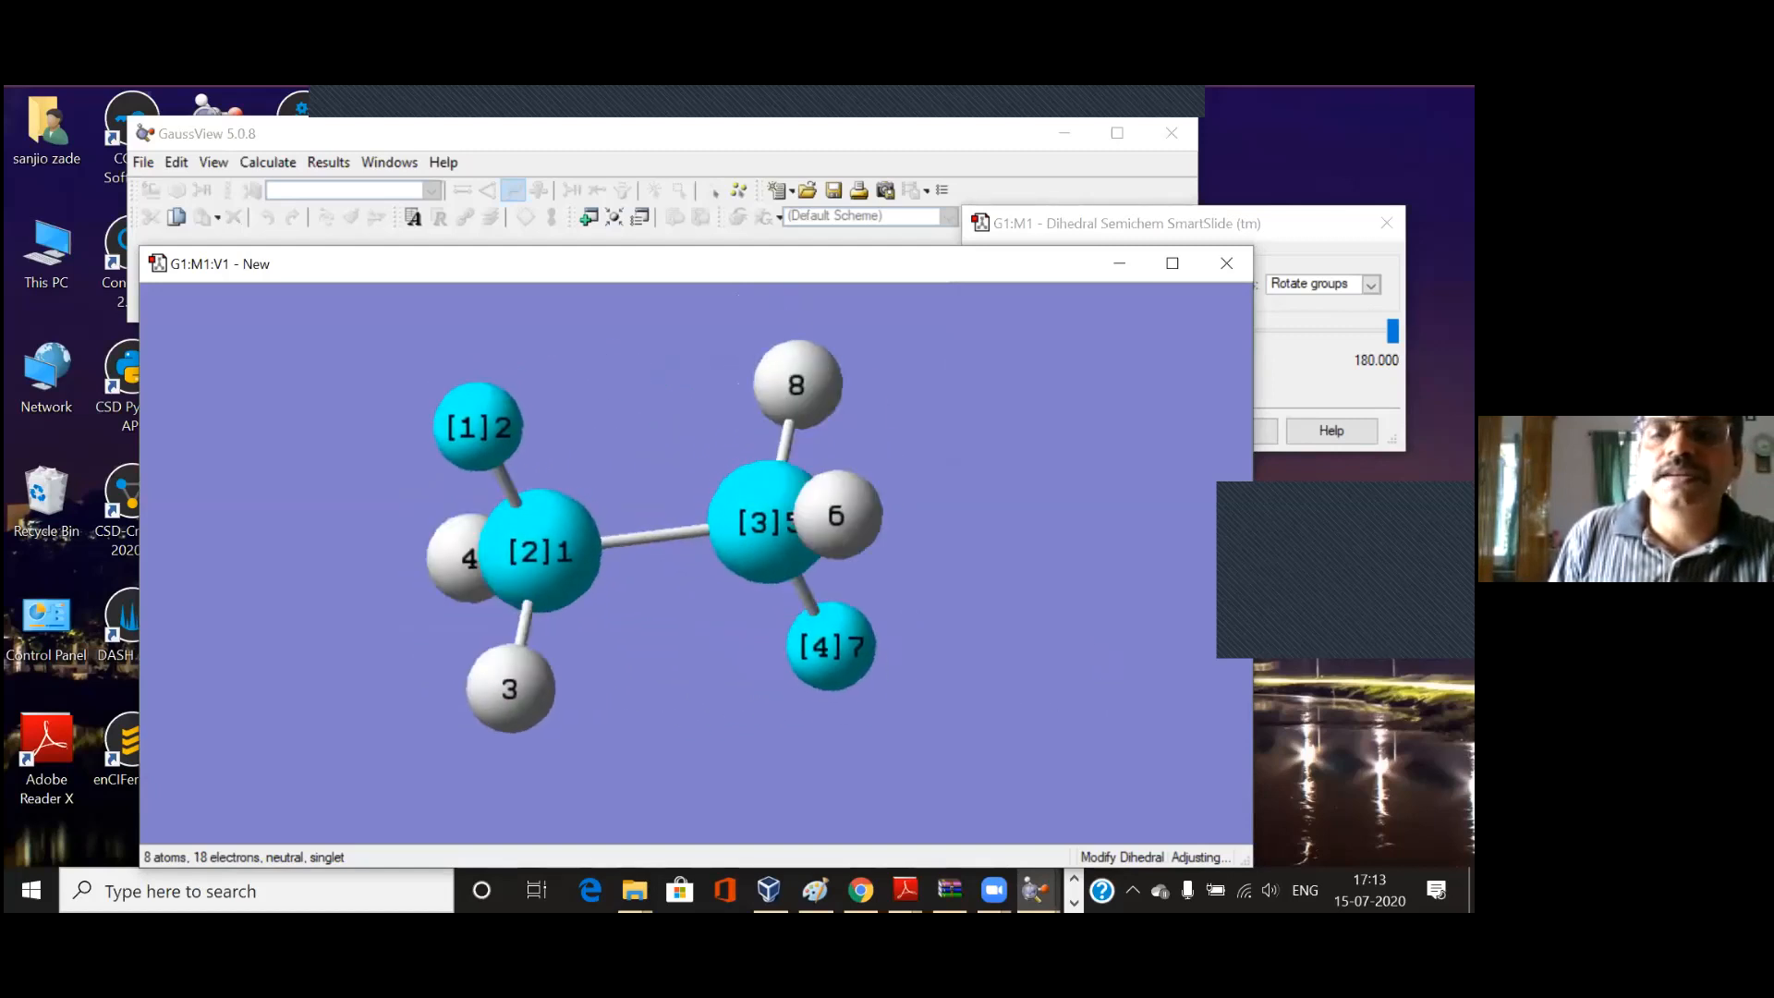
pyautogui.moveTo(1183, 222); pyautogui.dragTo(1150, 198)
pyautogui.click(1100, 407)
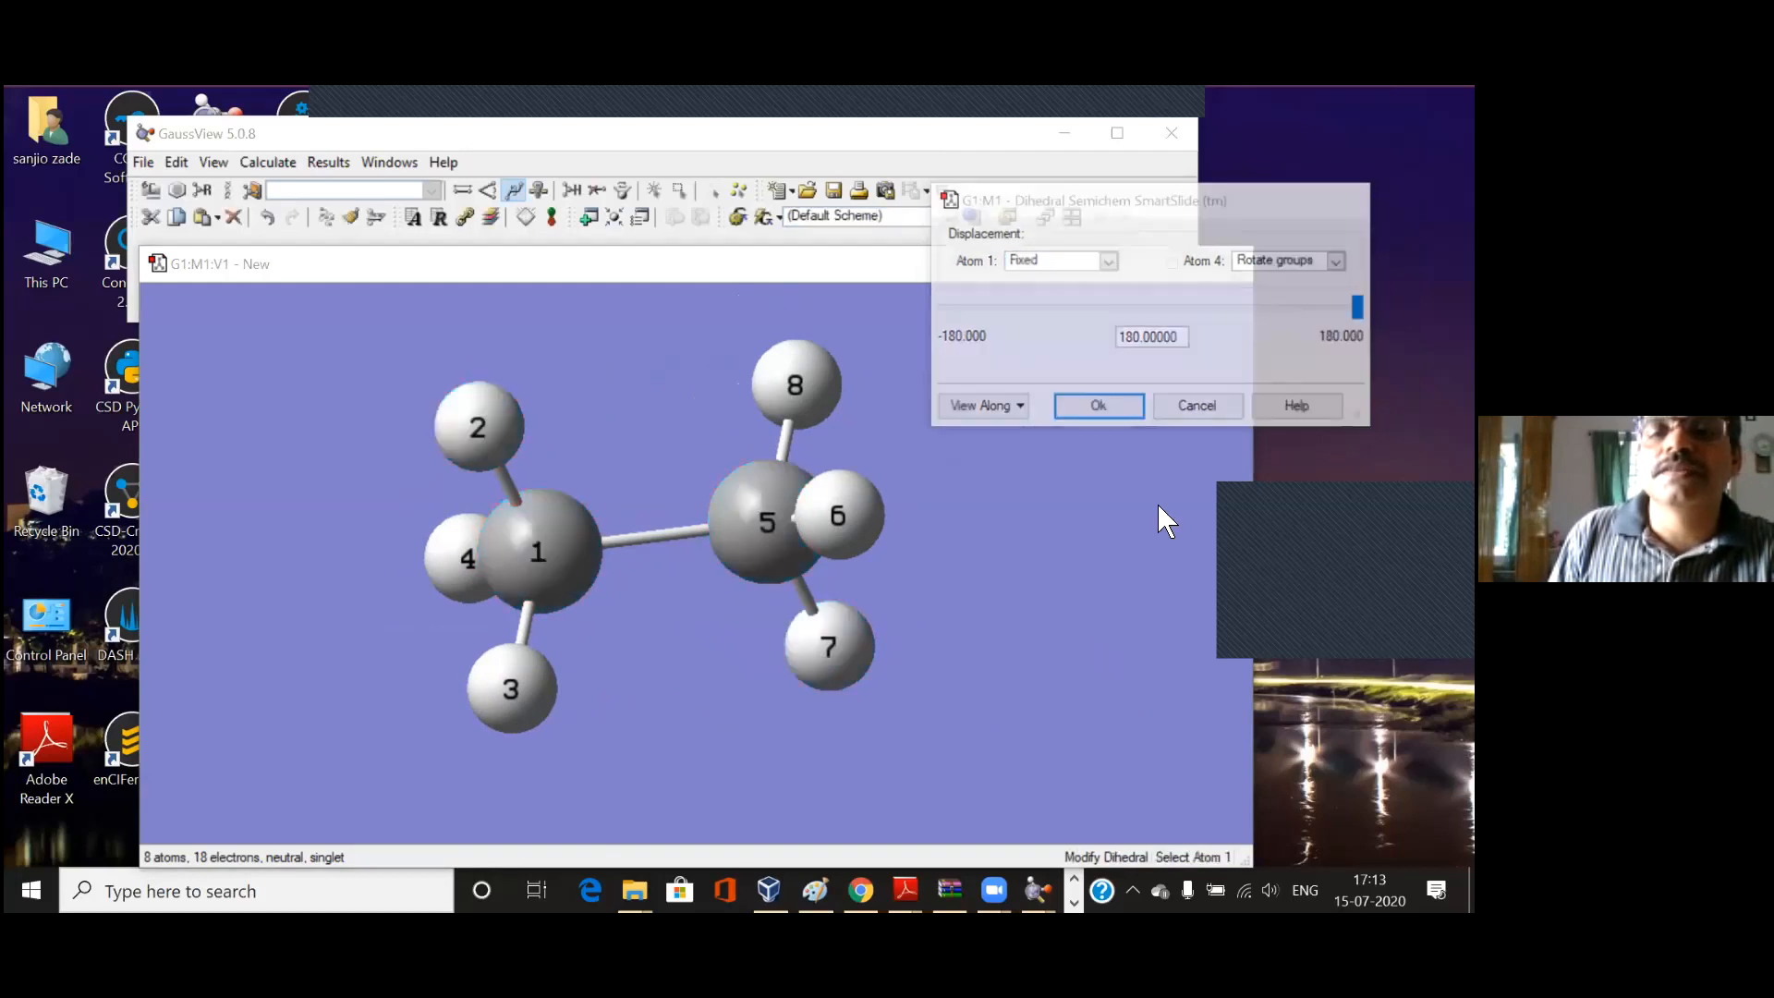
# Step: Shrink the molecule window and place it below the main window's toolbars
pyautogui.moveTo(1046, 562); pyautogui.dragTo(973, 576)
pyautogui.moveTo(1097, 574)
pyautogui.mouseDown()
pyautogui.moveTo(1128, 578)
pyautogui.moveTo(1107, 629)
pyautogui.moveTo(1099, 531)
pyautogui.moveTo(1053, 608)
pyautogui.moveTo(974, 539)
pyautogui.moveTo(954, 610)
pyautogui.moveTo(1068, 595)
pyautogui.moveTo(1096, 607)
pyautogui.moveTo(1099, 647)
pyautogui.moveTo(1071, 591)
pyautogui.mouseUp()
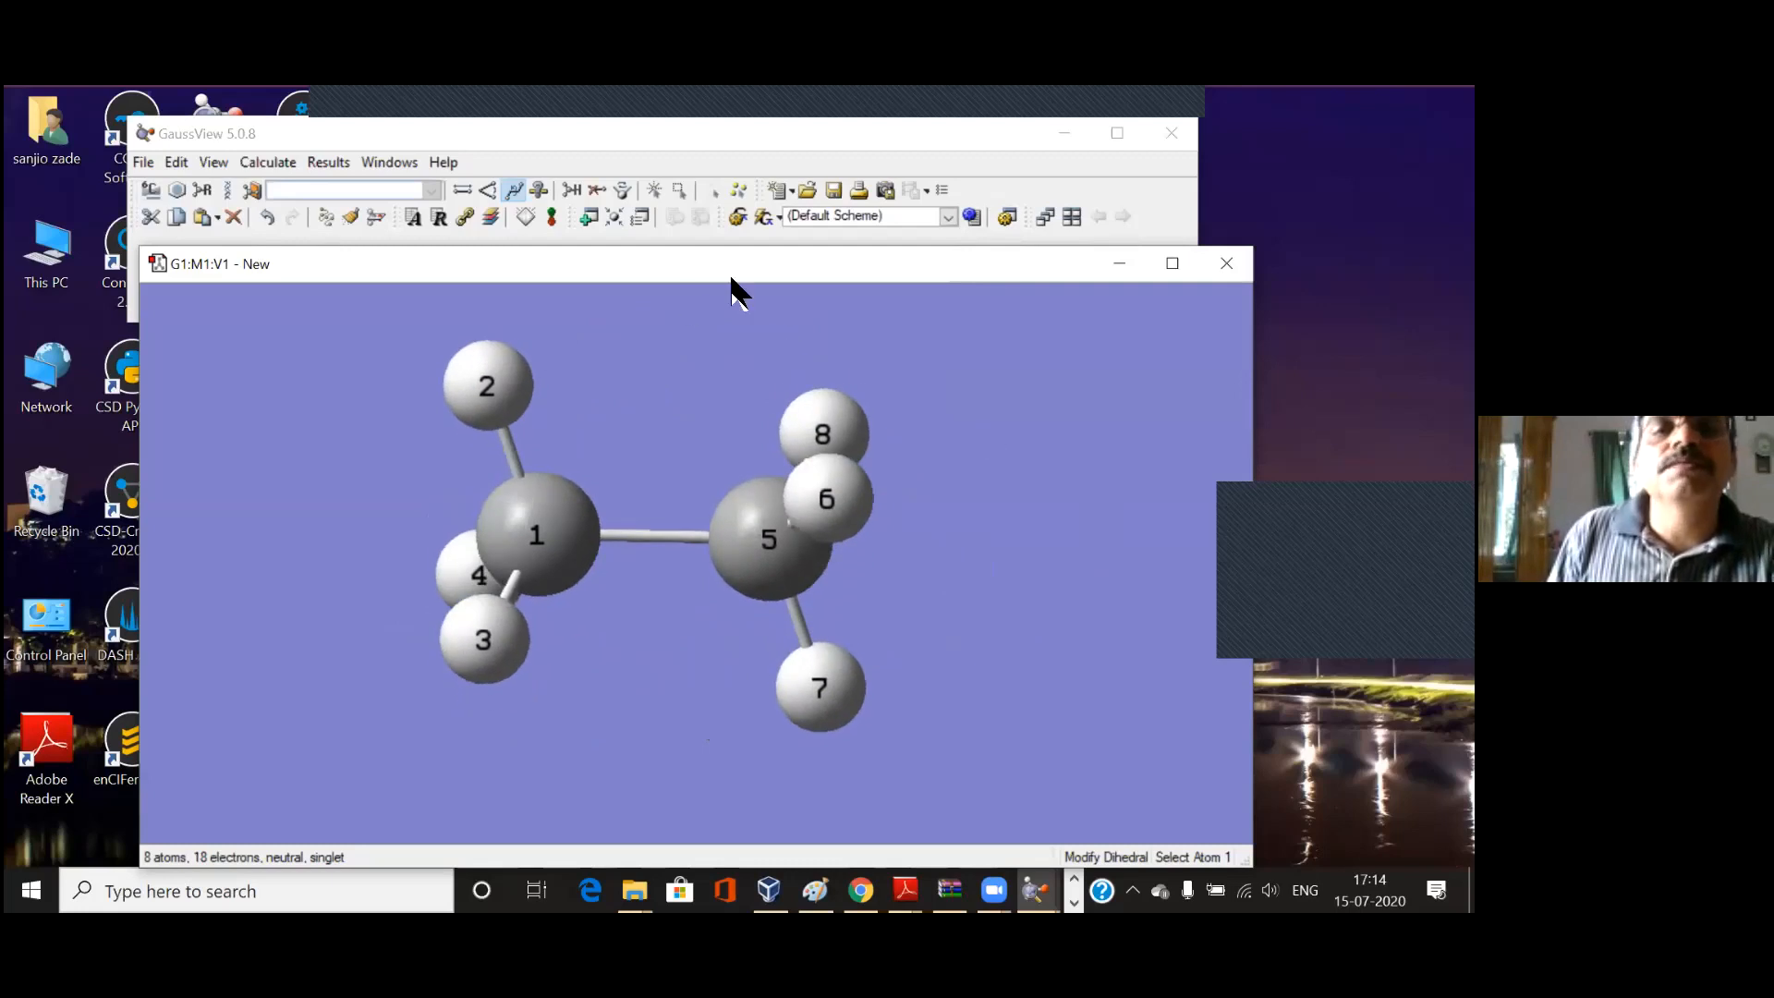
pyautogui.moveTo(1251, 866); pyautogui.dragTo(1148, 734)
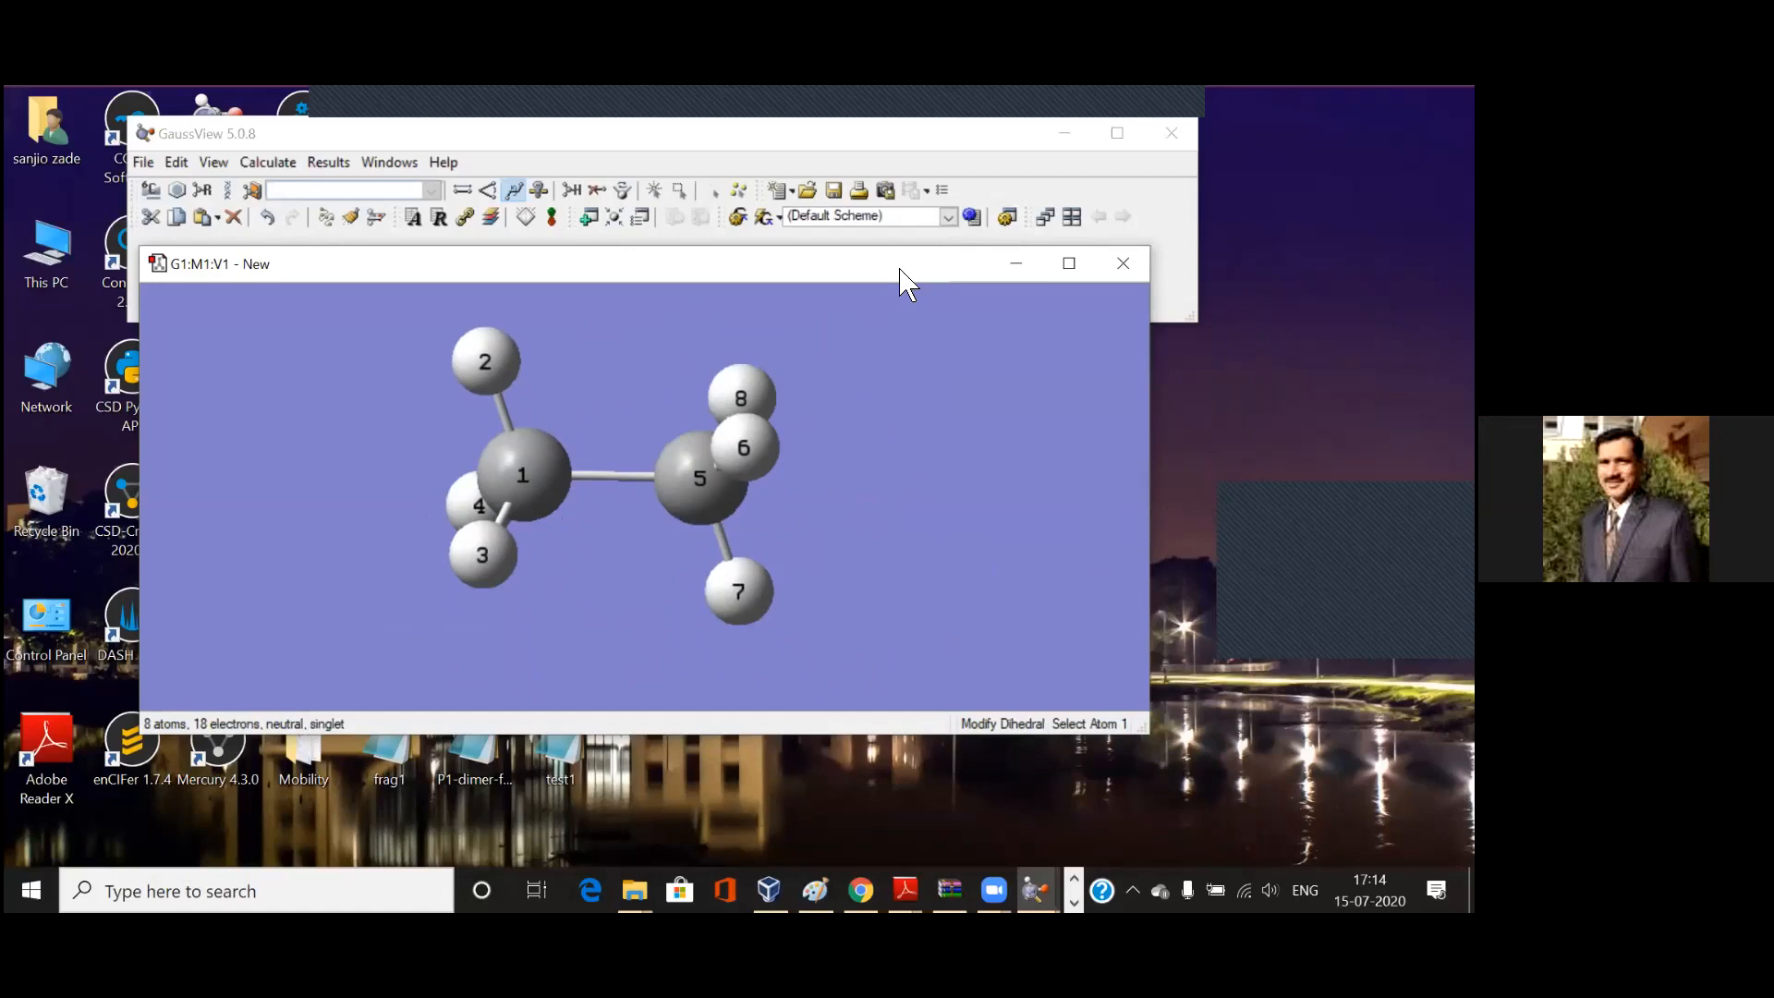
pyautogui.moveTo(907, 279); pyautogui.dragTo(977, 380)
pyautogui.moveTo(1061, 602); pyautogui.dragTo(1104, 625)
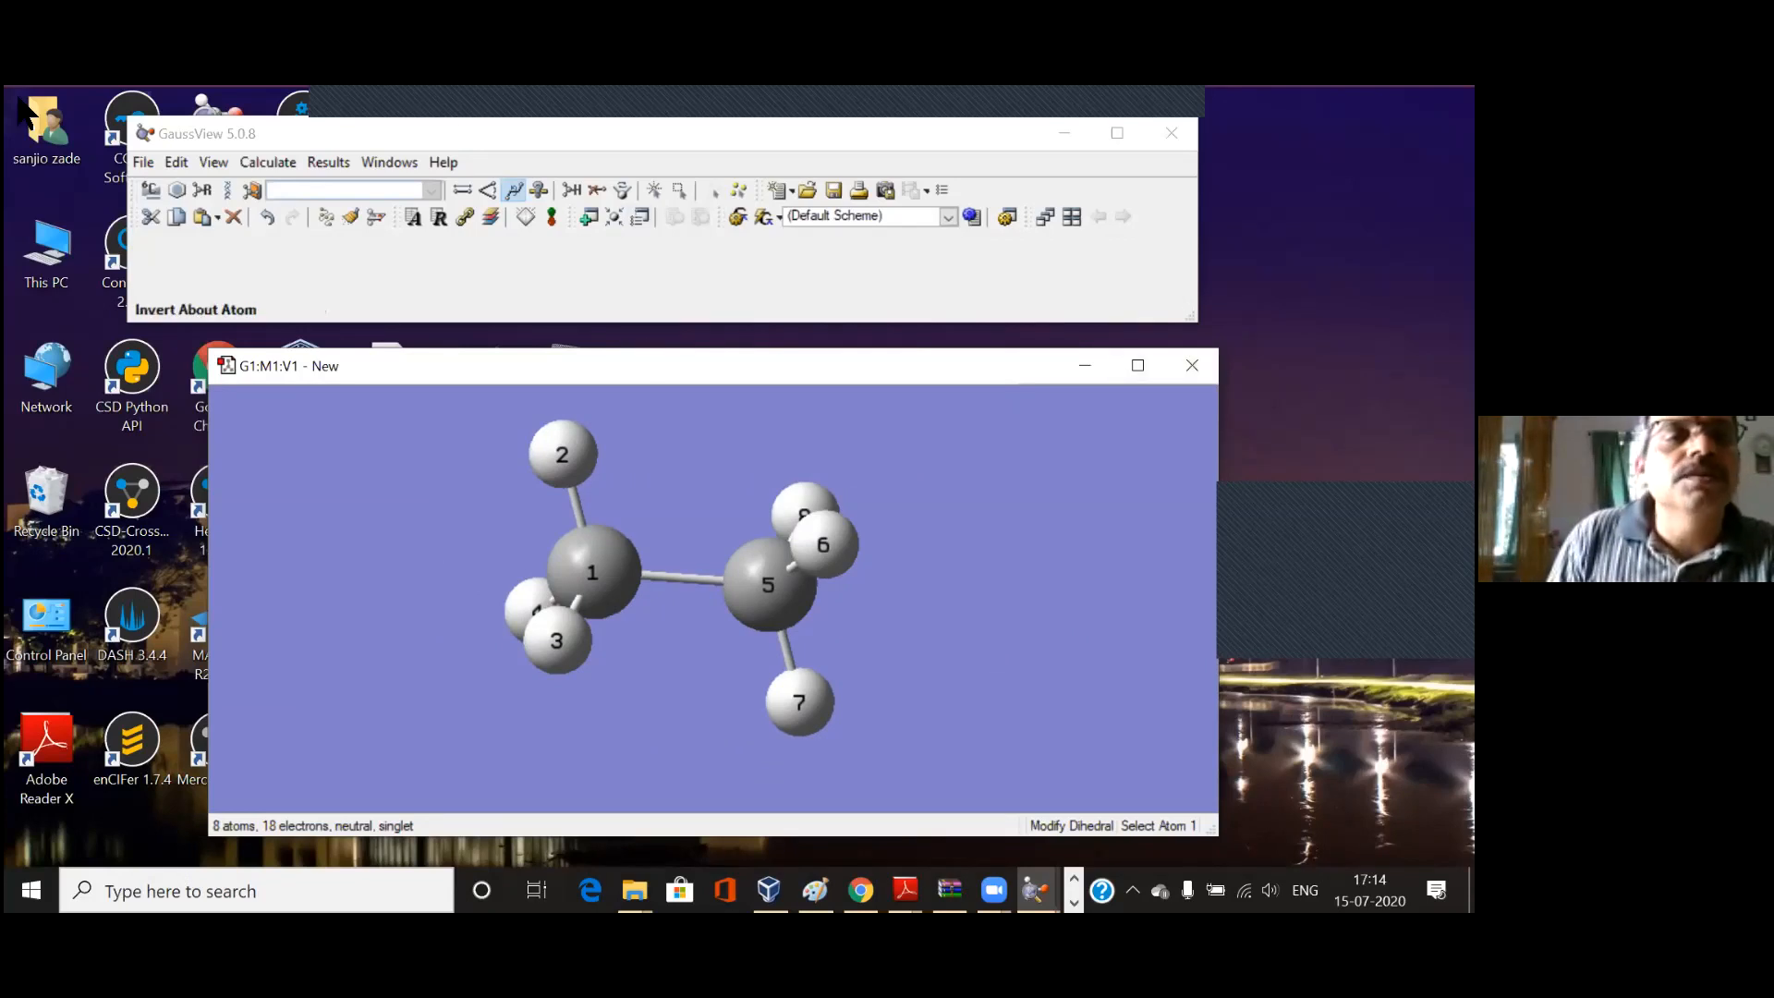
# Step: Open the Redundant Coordinate Editor for ethane and arrange it side by side with a narrower molecule window
pyautogui.click(184, 166)
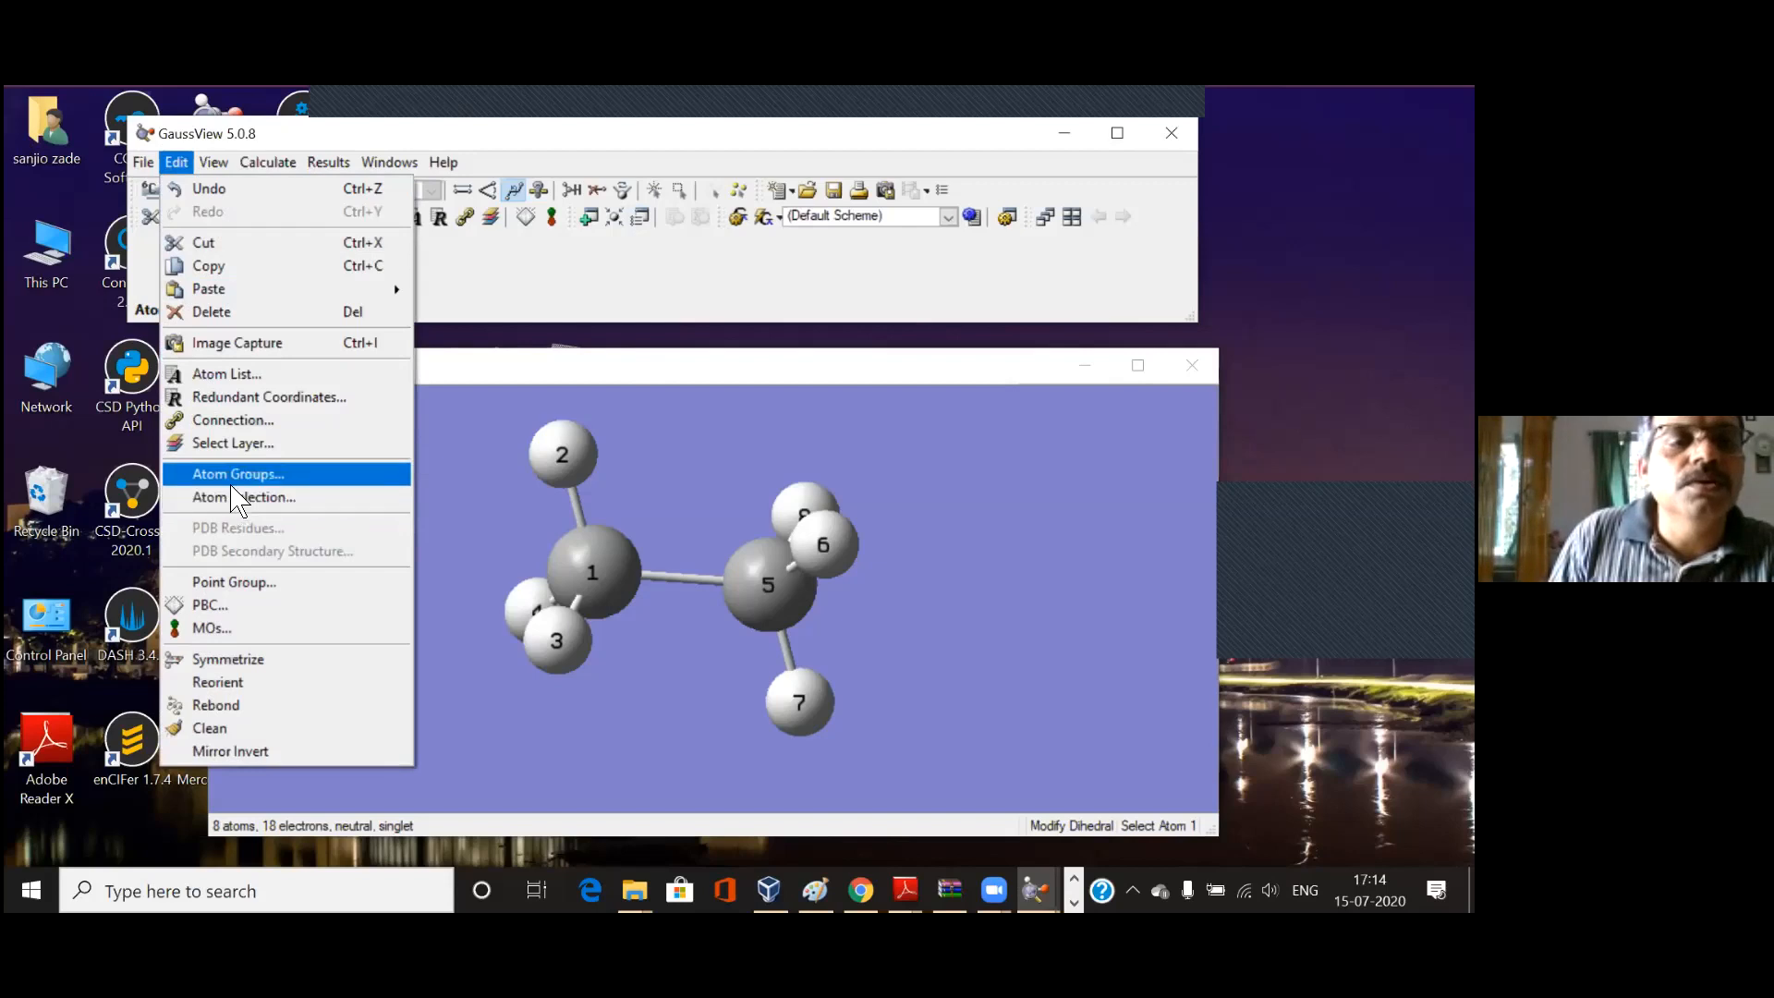
pyautogui.click(233, 400)
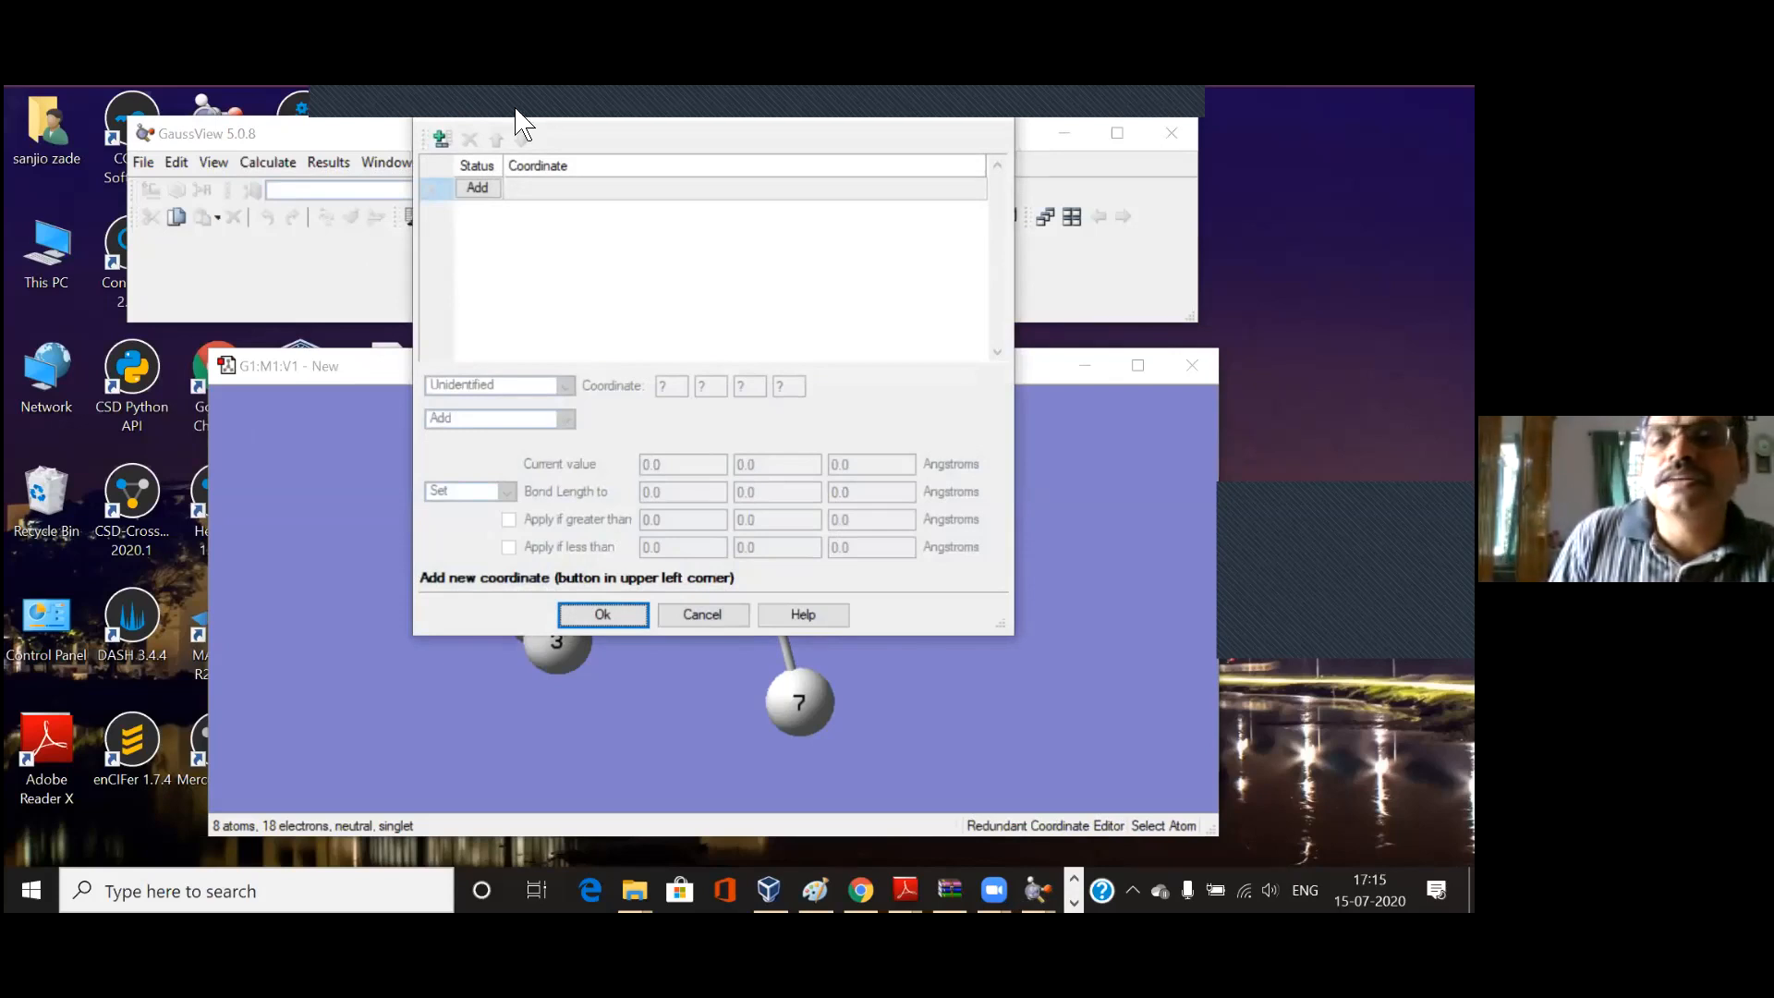
pyautogui.moveTo(518, 120); pyautogui.dragTo(147, 210)
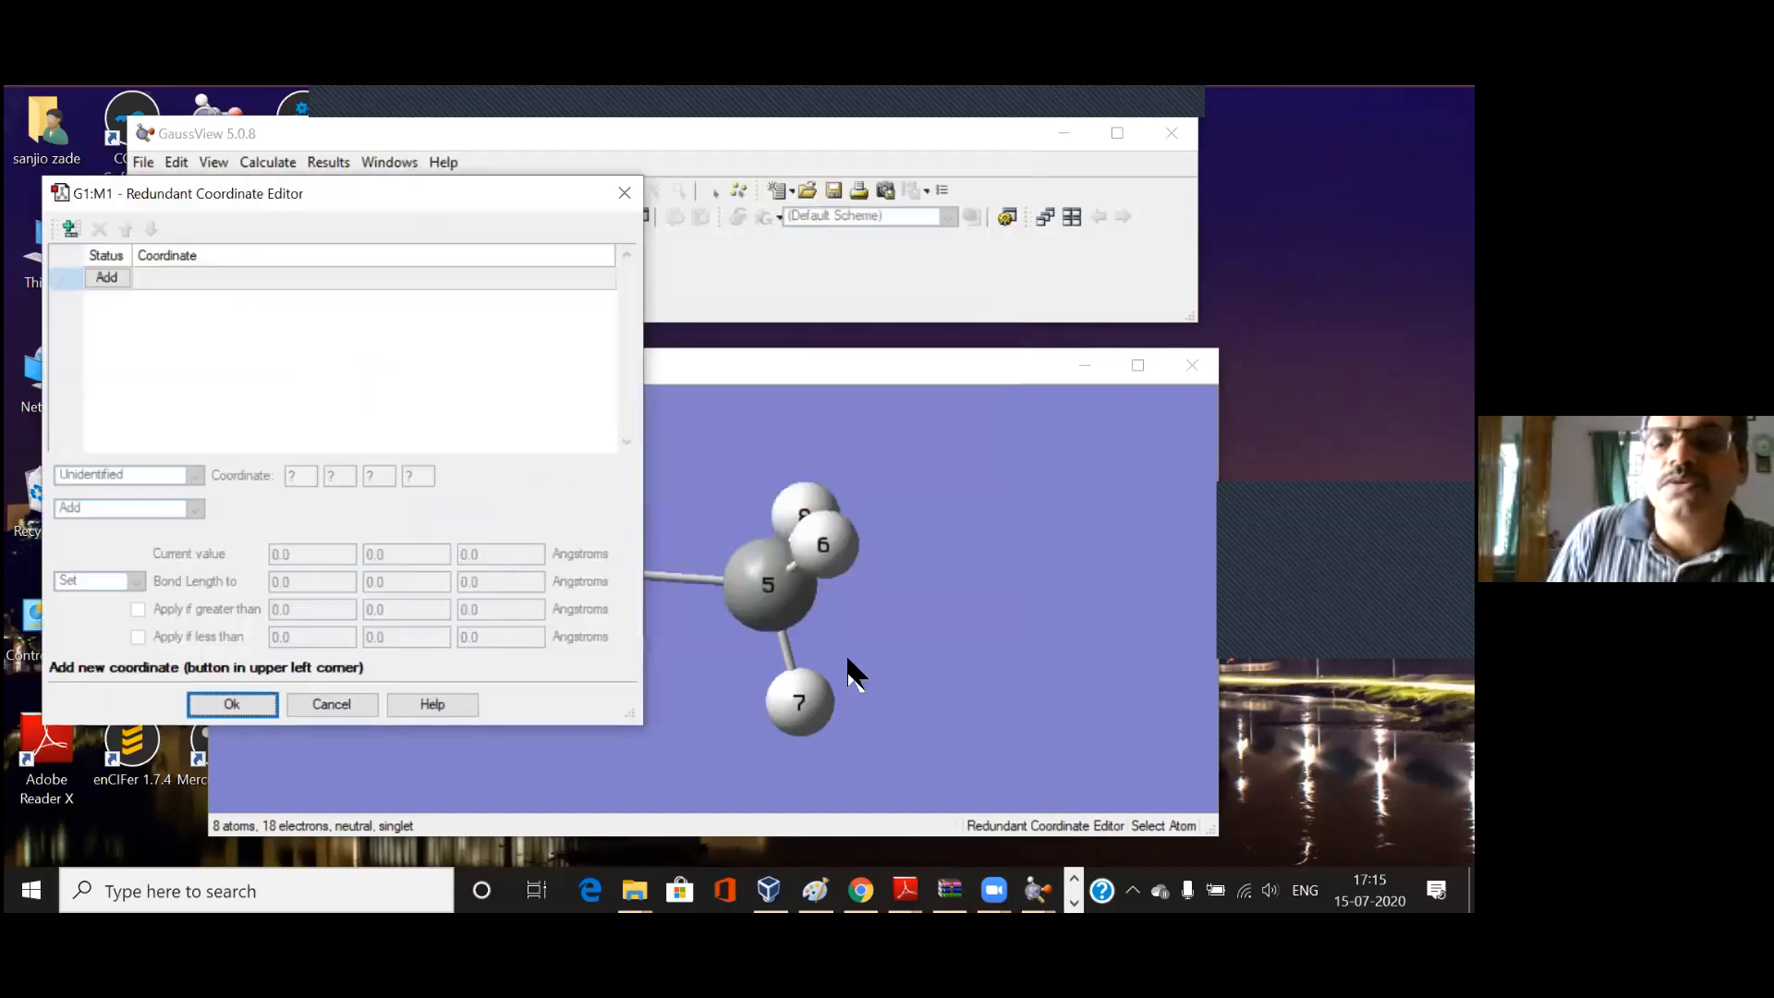
pyautogui.moveTo(1213, 831); pyautogui.dragTo(895, 828)
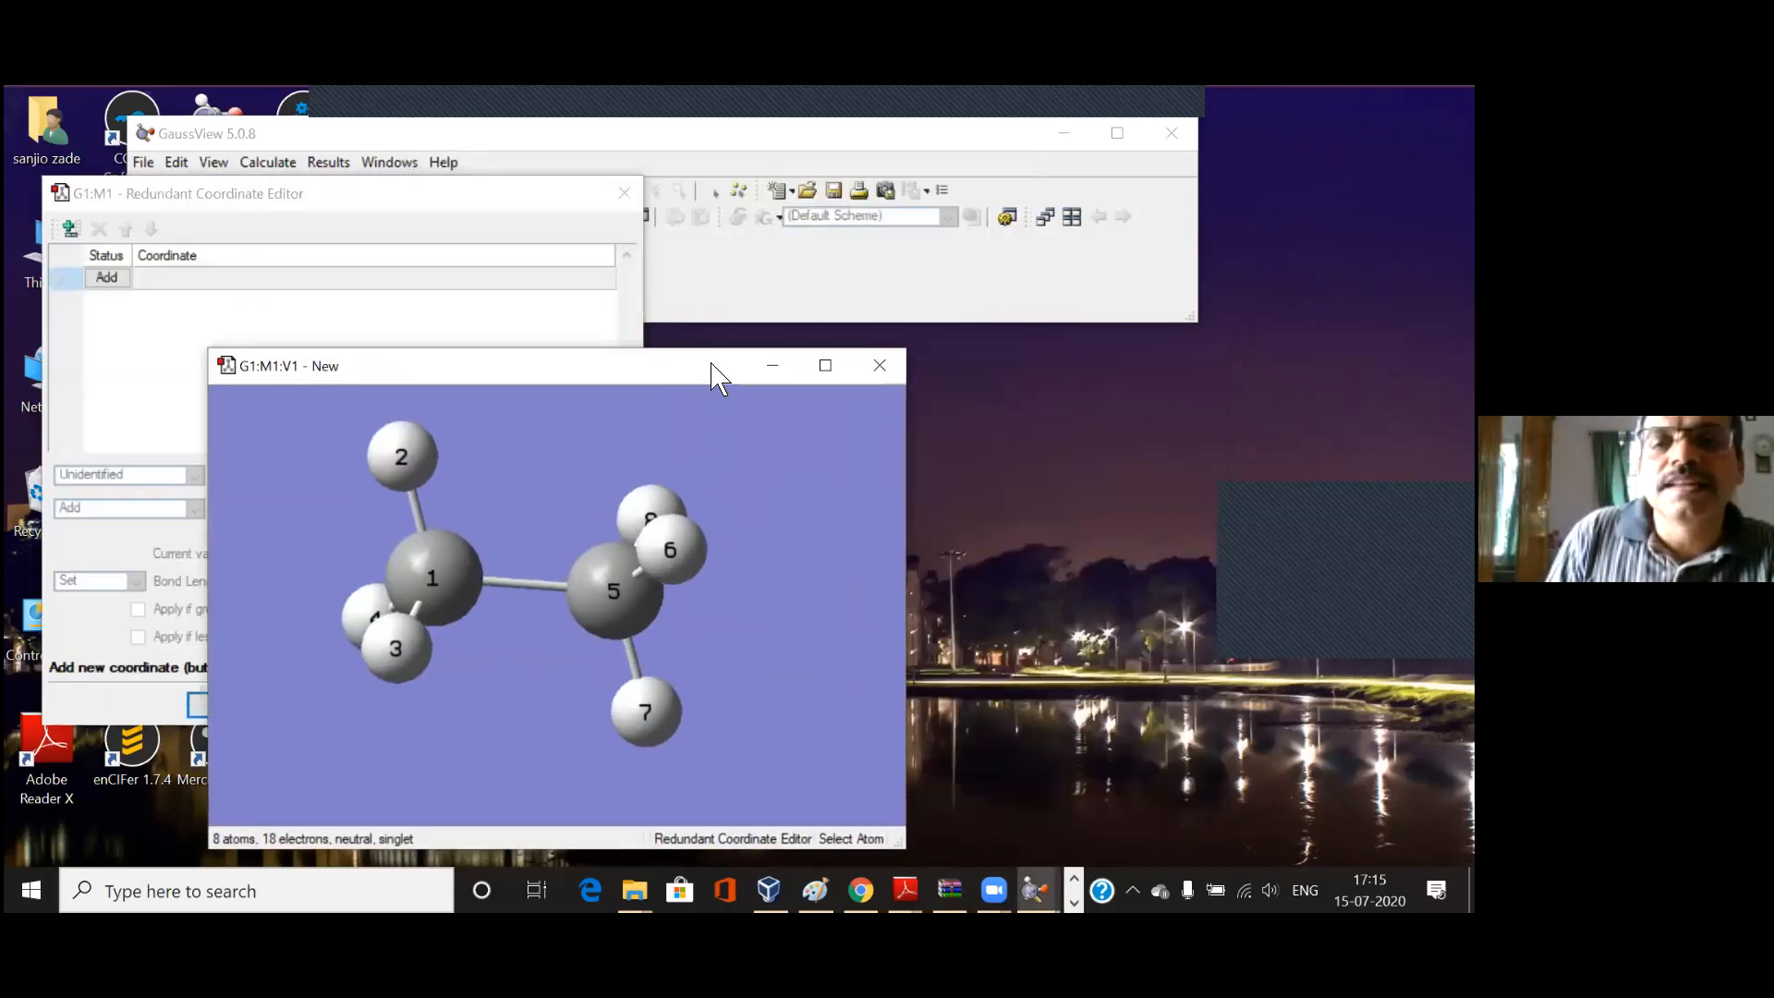
pyautogui.moveTo(712, 377); pyautogui.dragTo(1111, 368)
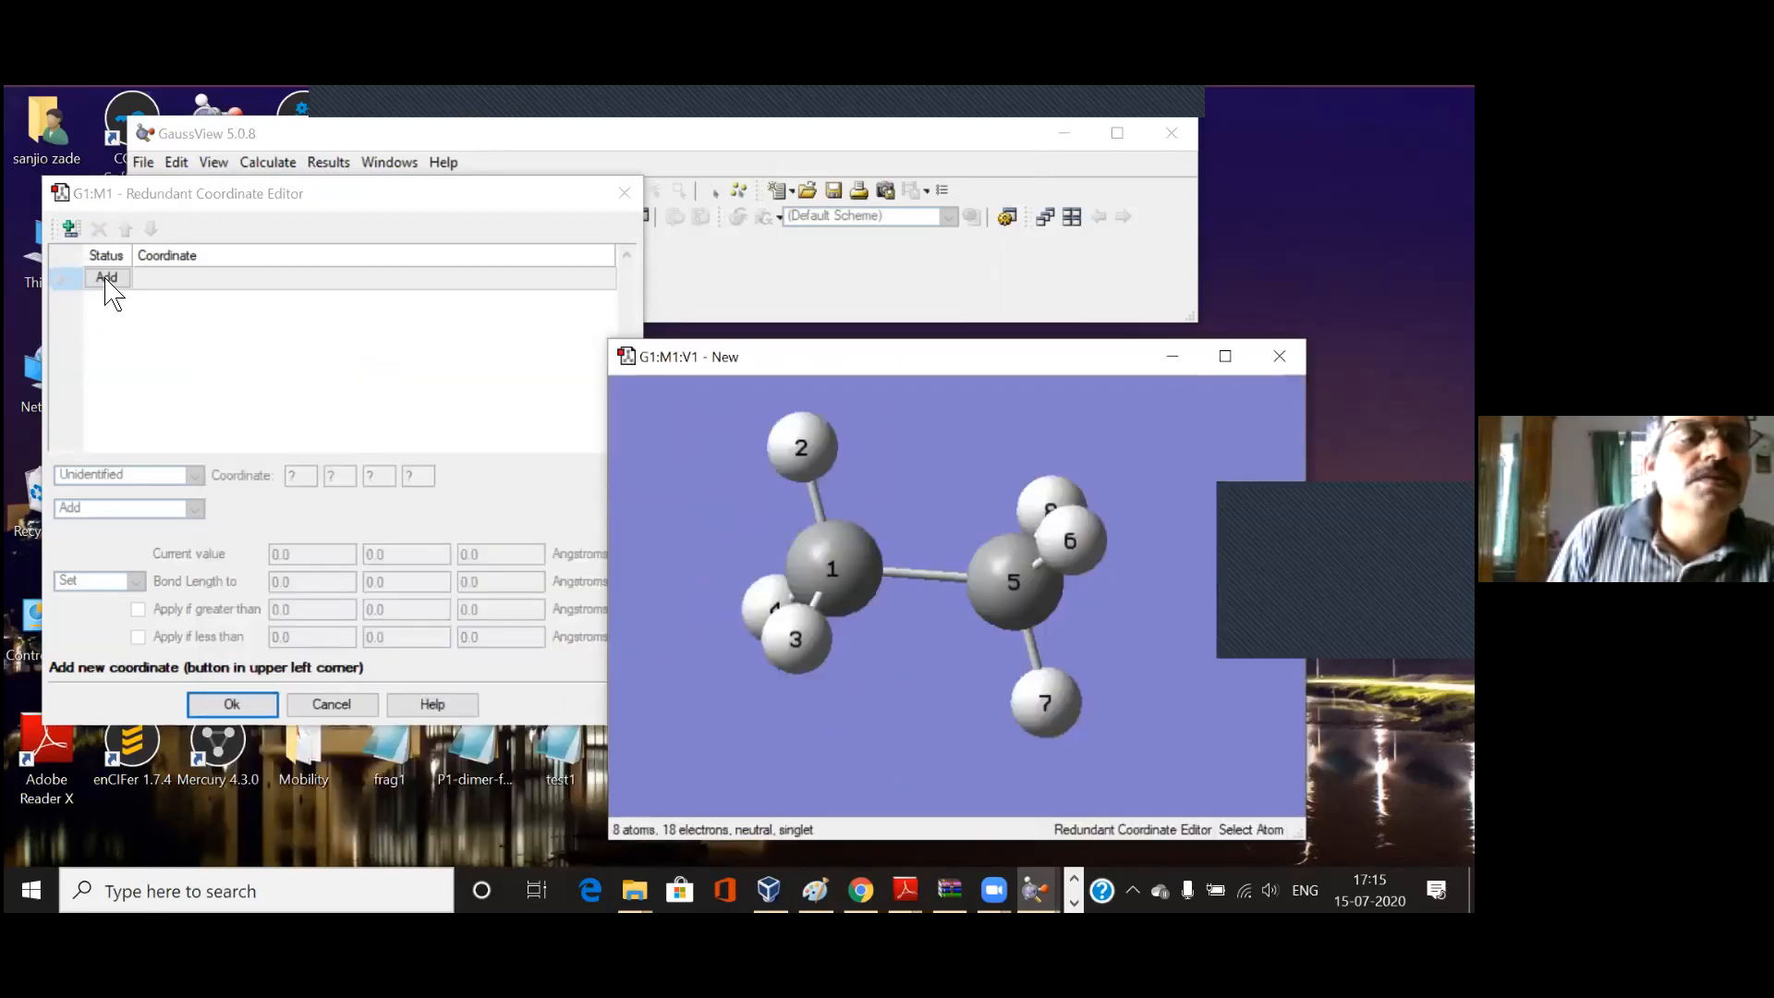
# Step: Add a redundant coordinate of type Dihedral and define it by atoms 2, 1, 5 and 7
pyautogui.click(140, 222)
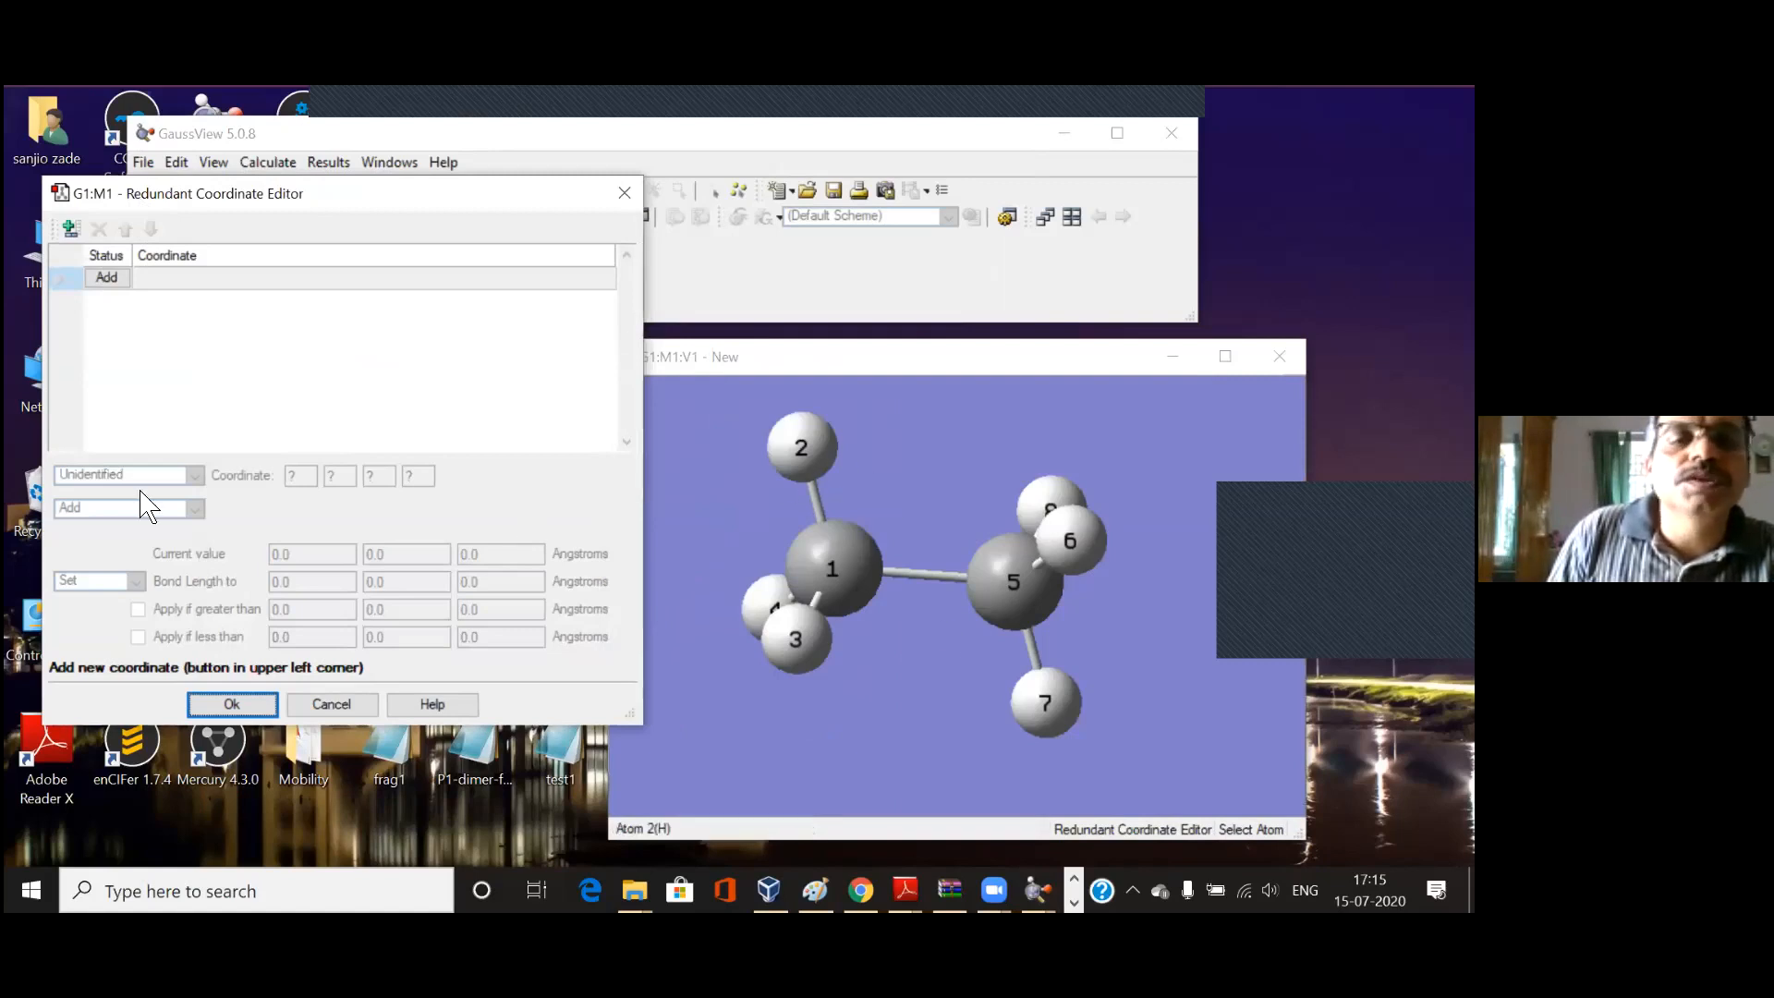
pyautogui.click(813, 456)
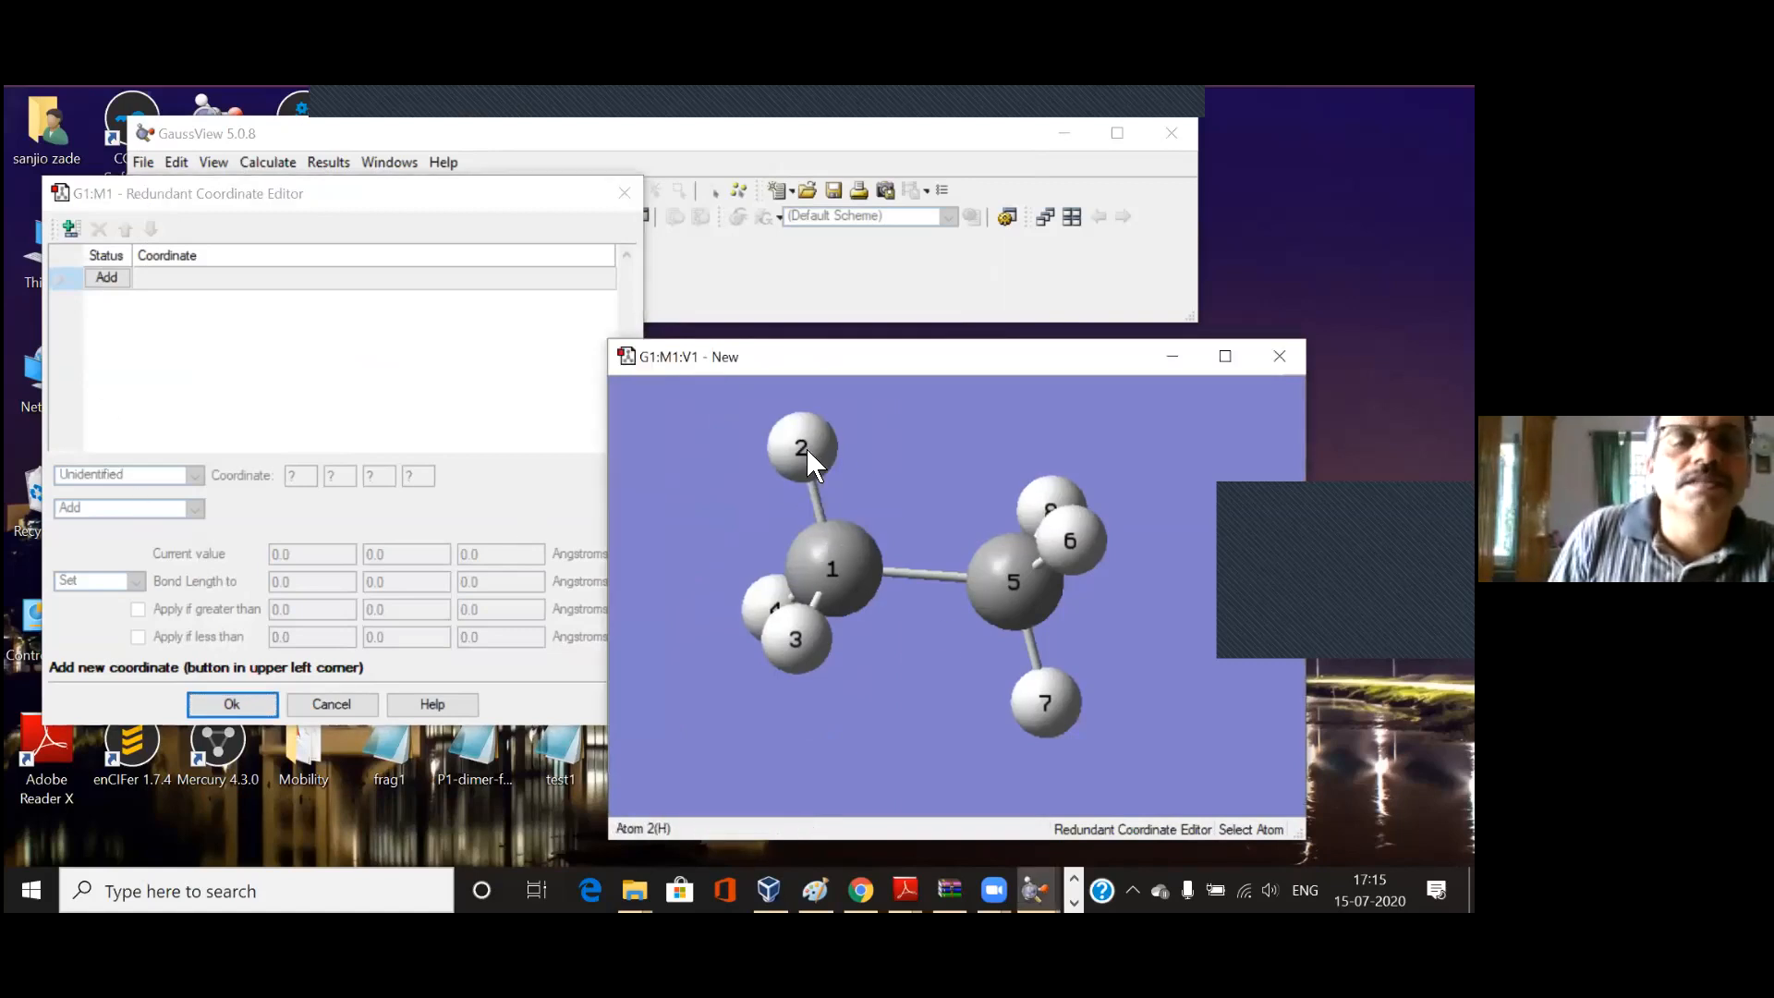
pyautogui.click(106, 278)
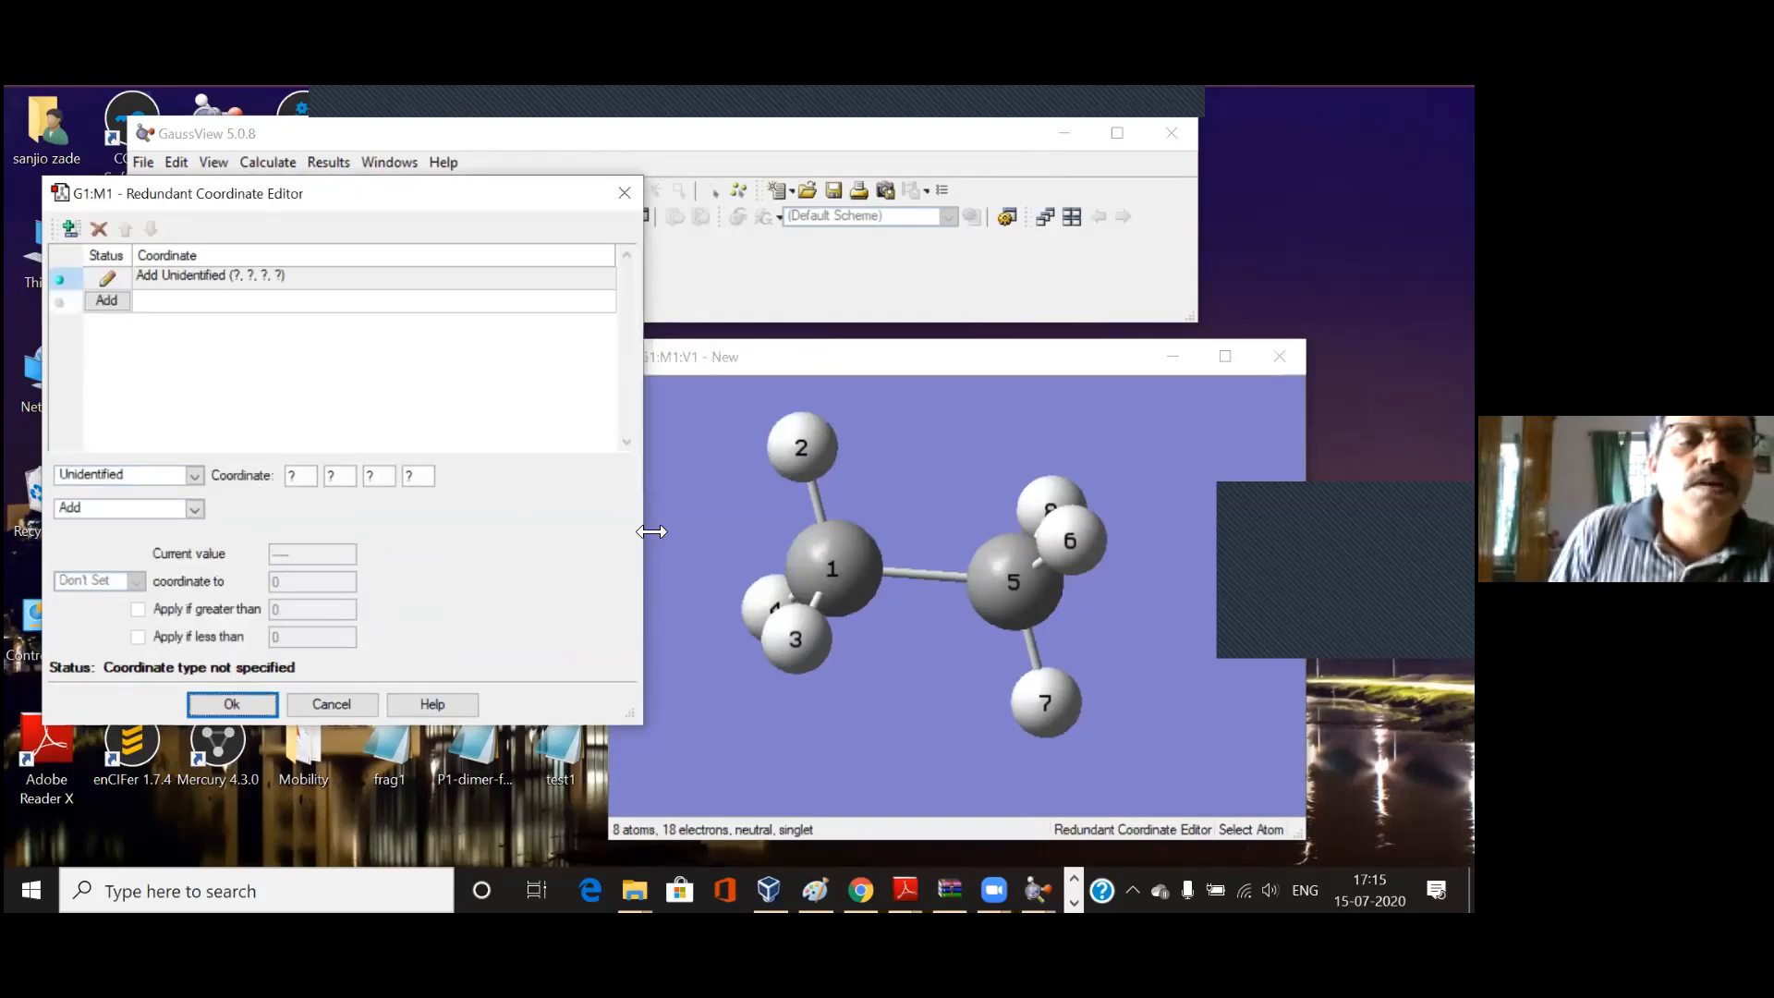
pyautogui.click(113, 475)
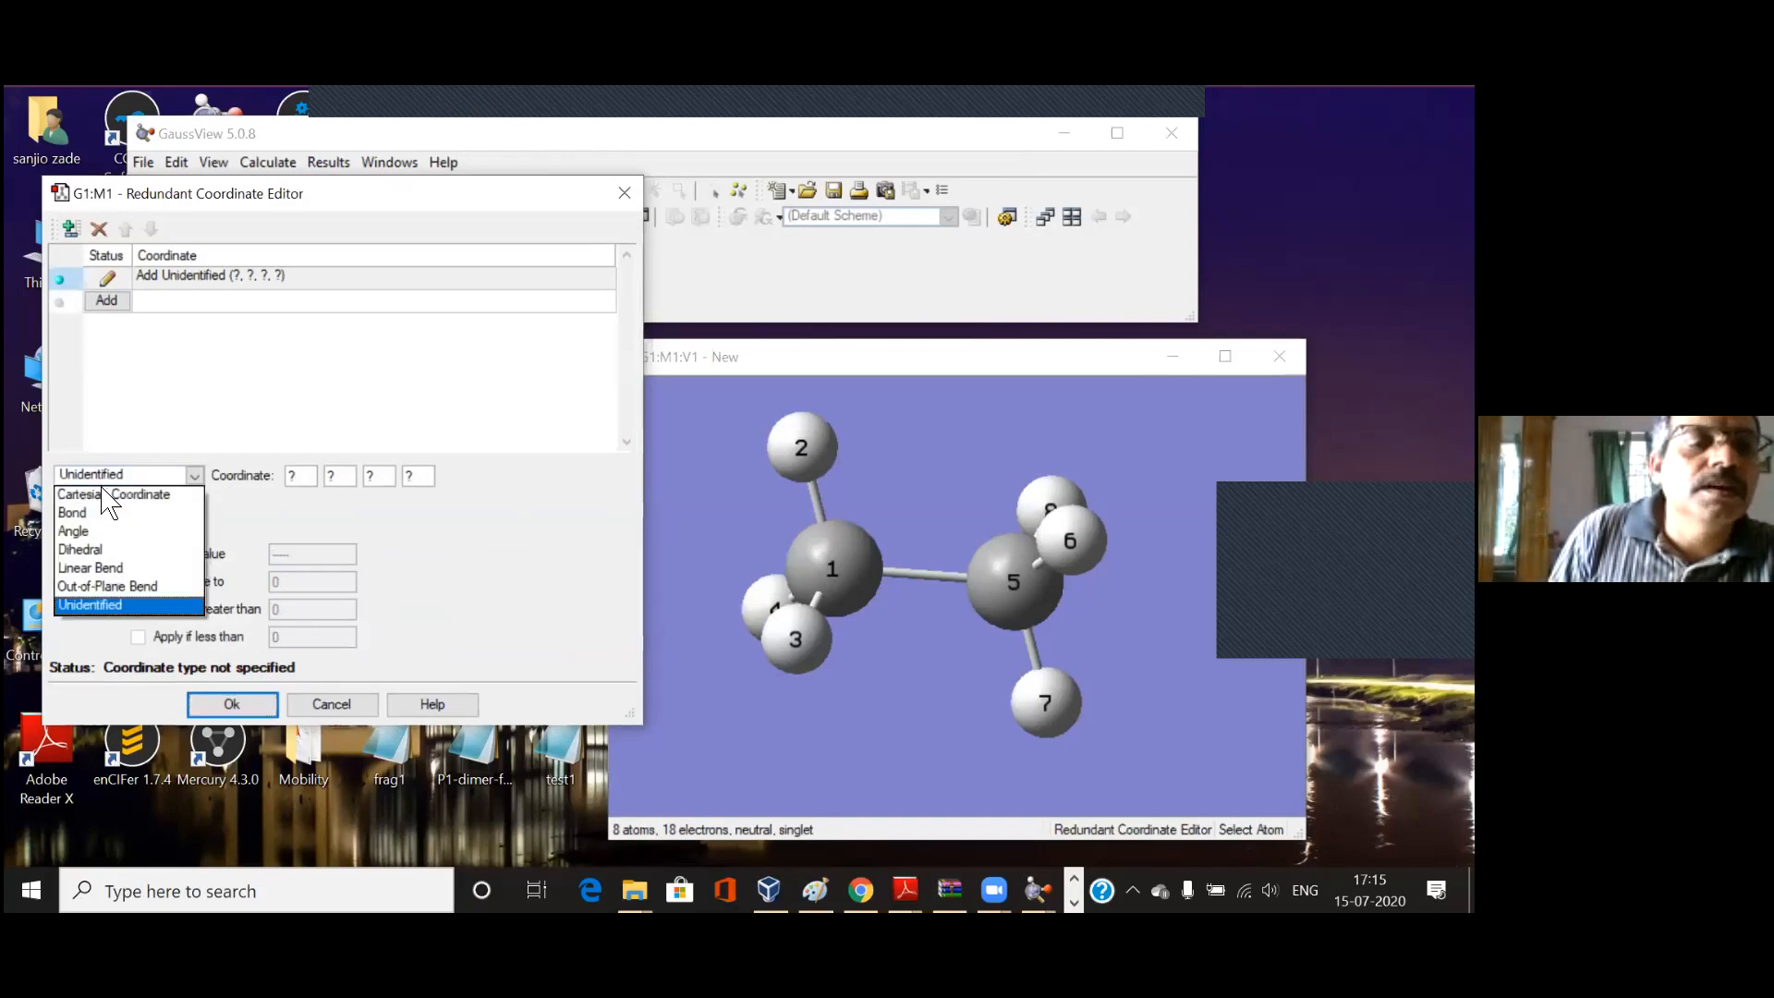
pyautogui.click(98, 551)
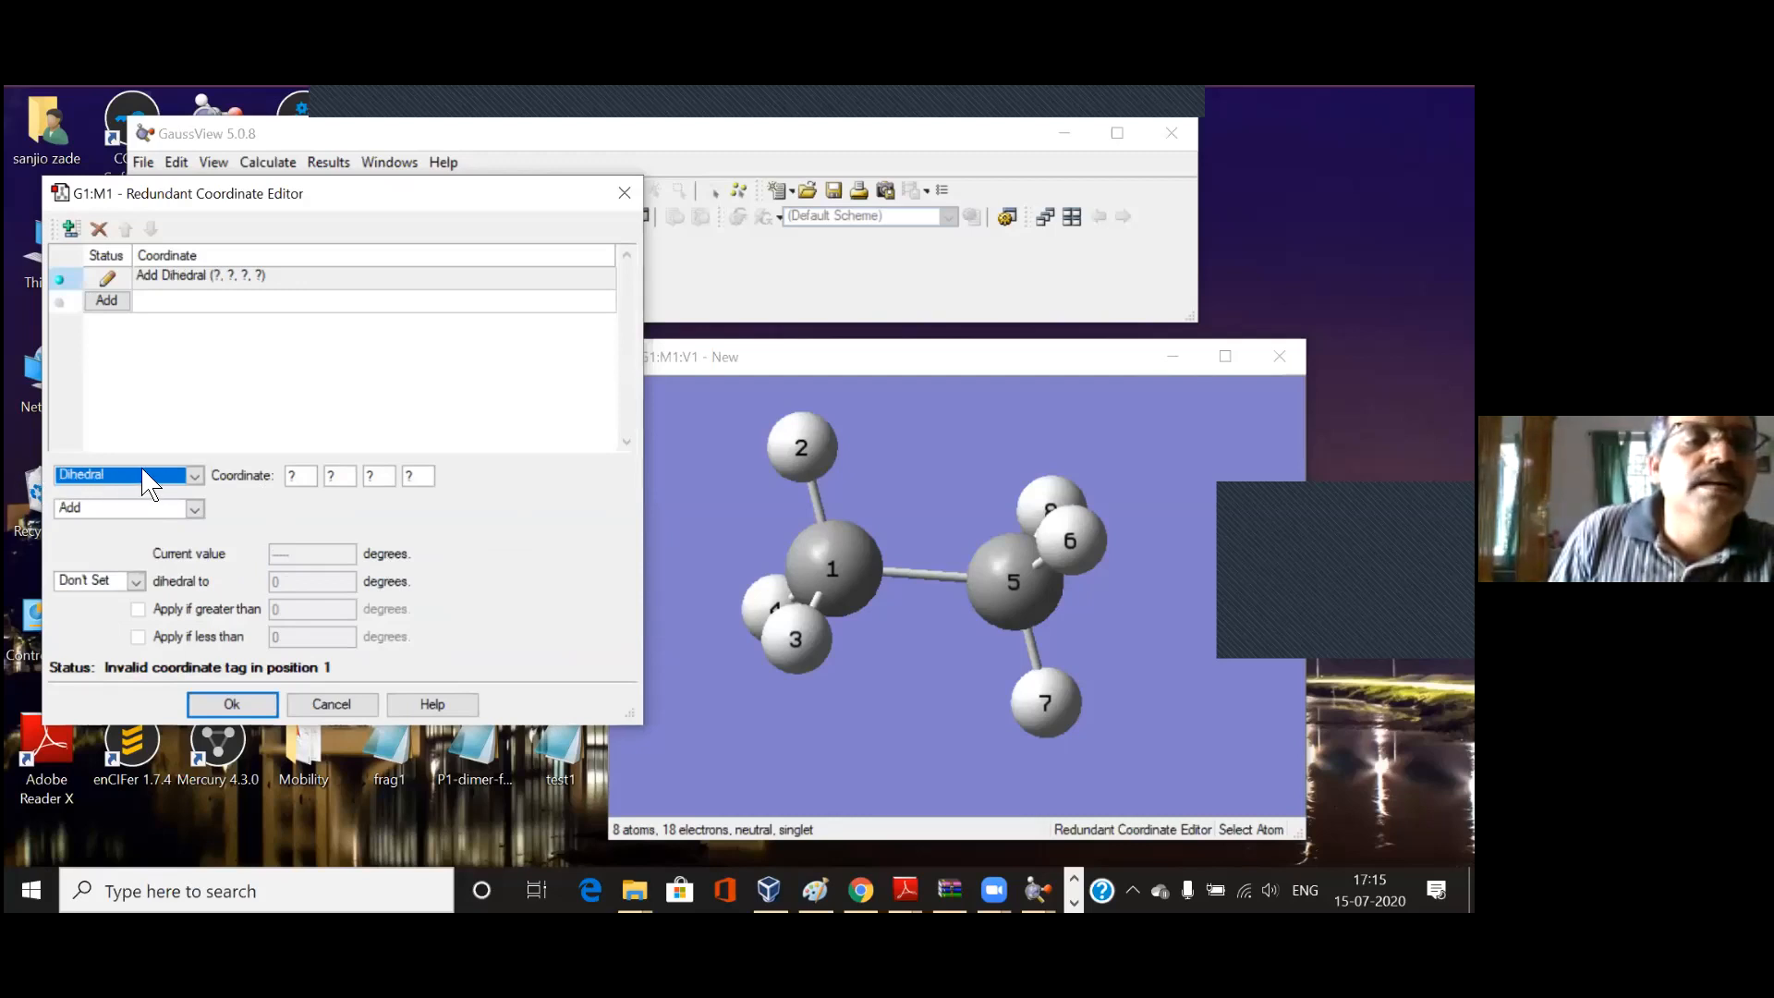
pyautogui.click(806, 447)
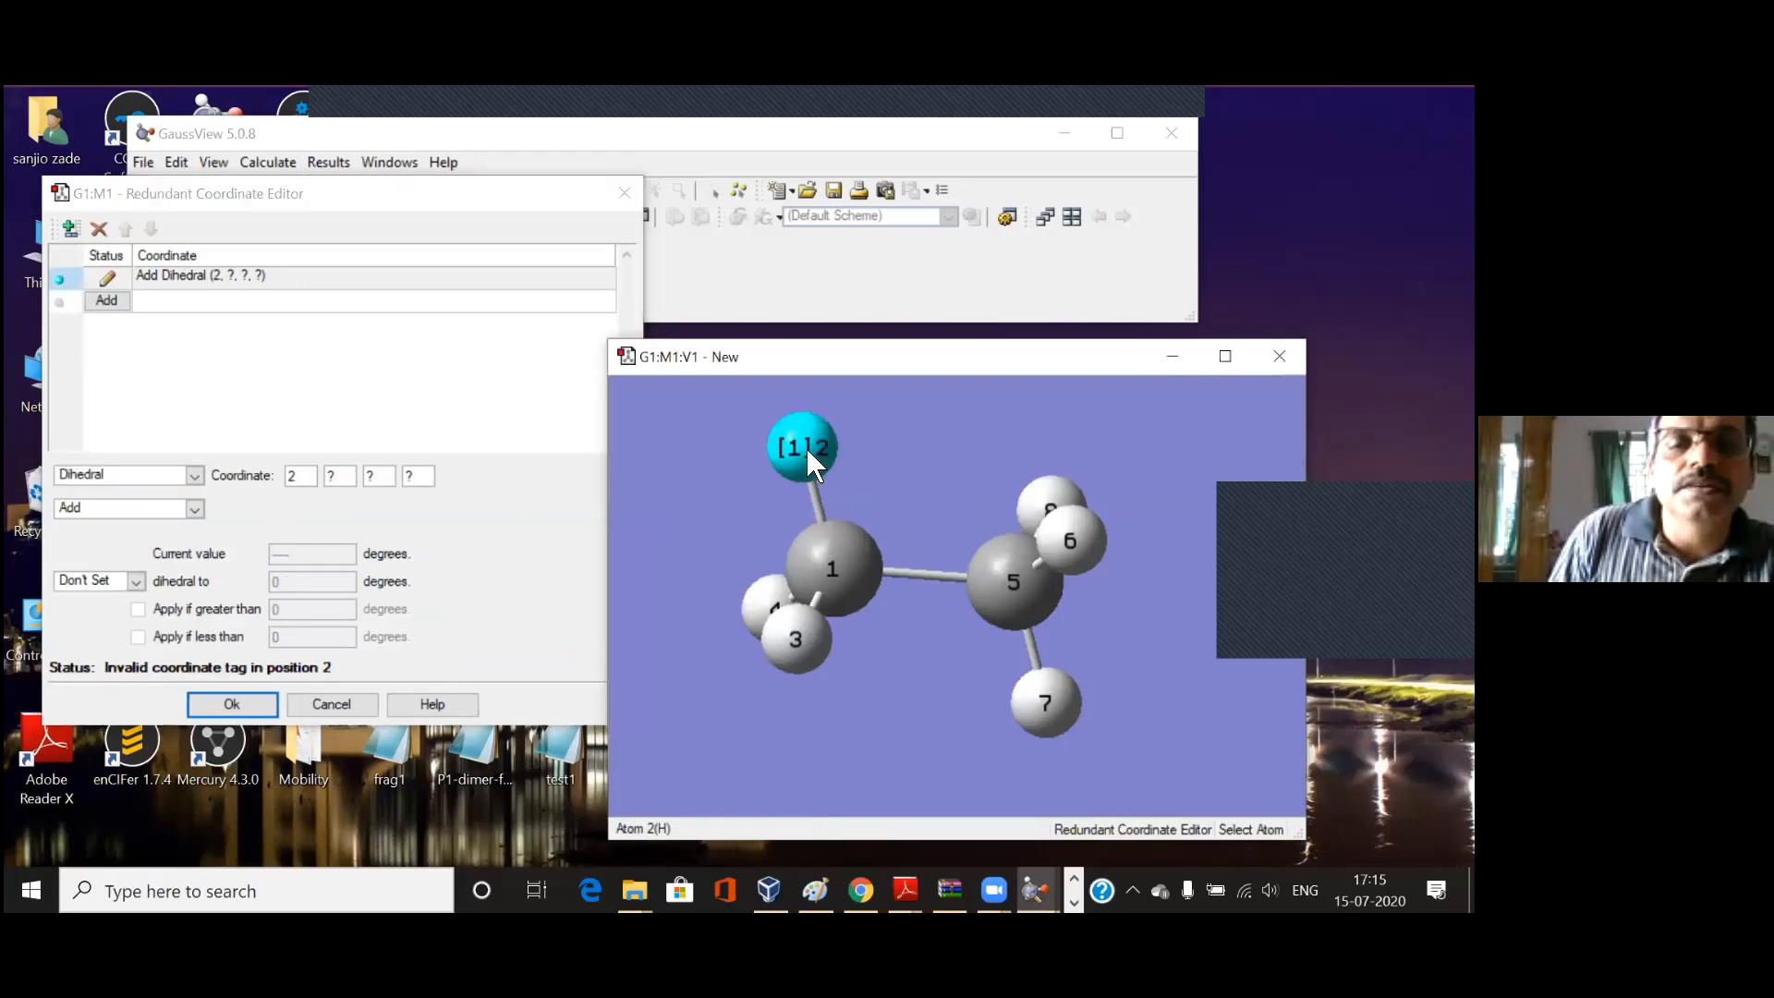
pyautogui.click(835, 568)
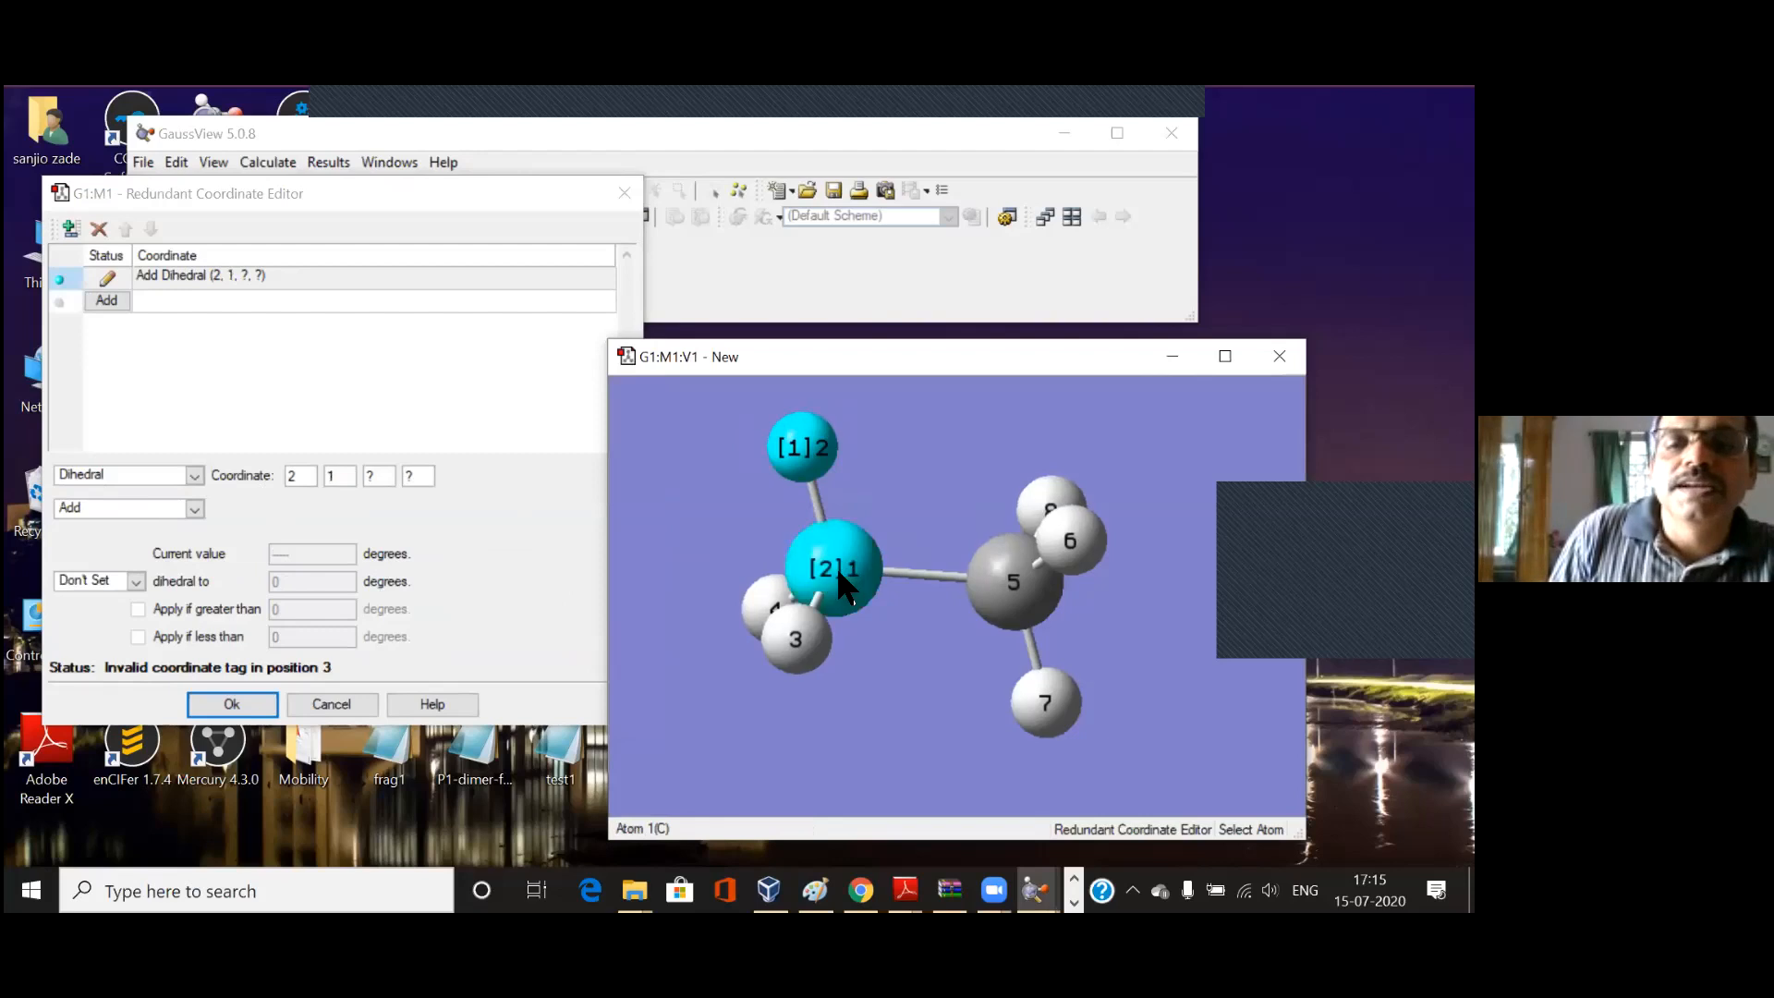
pyautogui.click(998, 582)
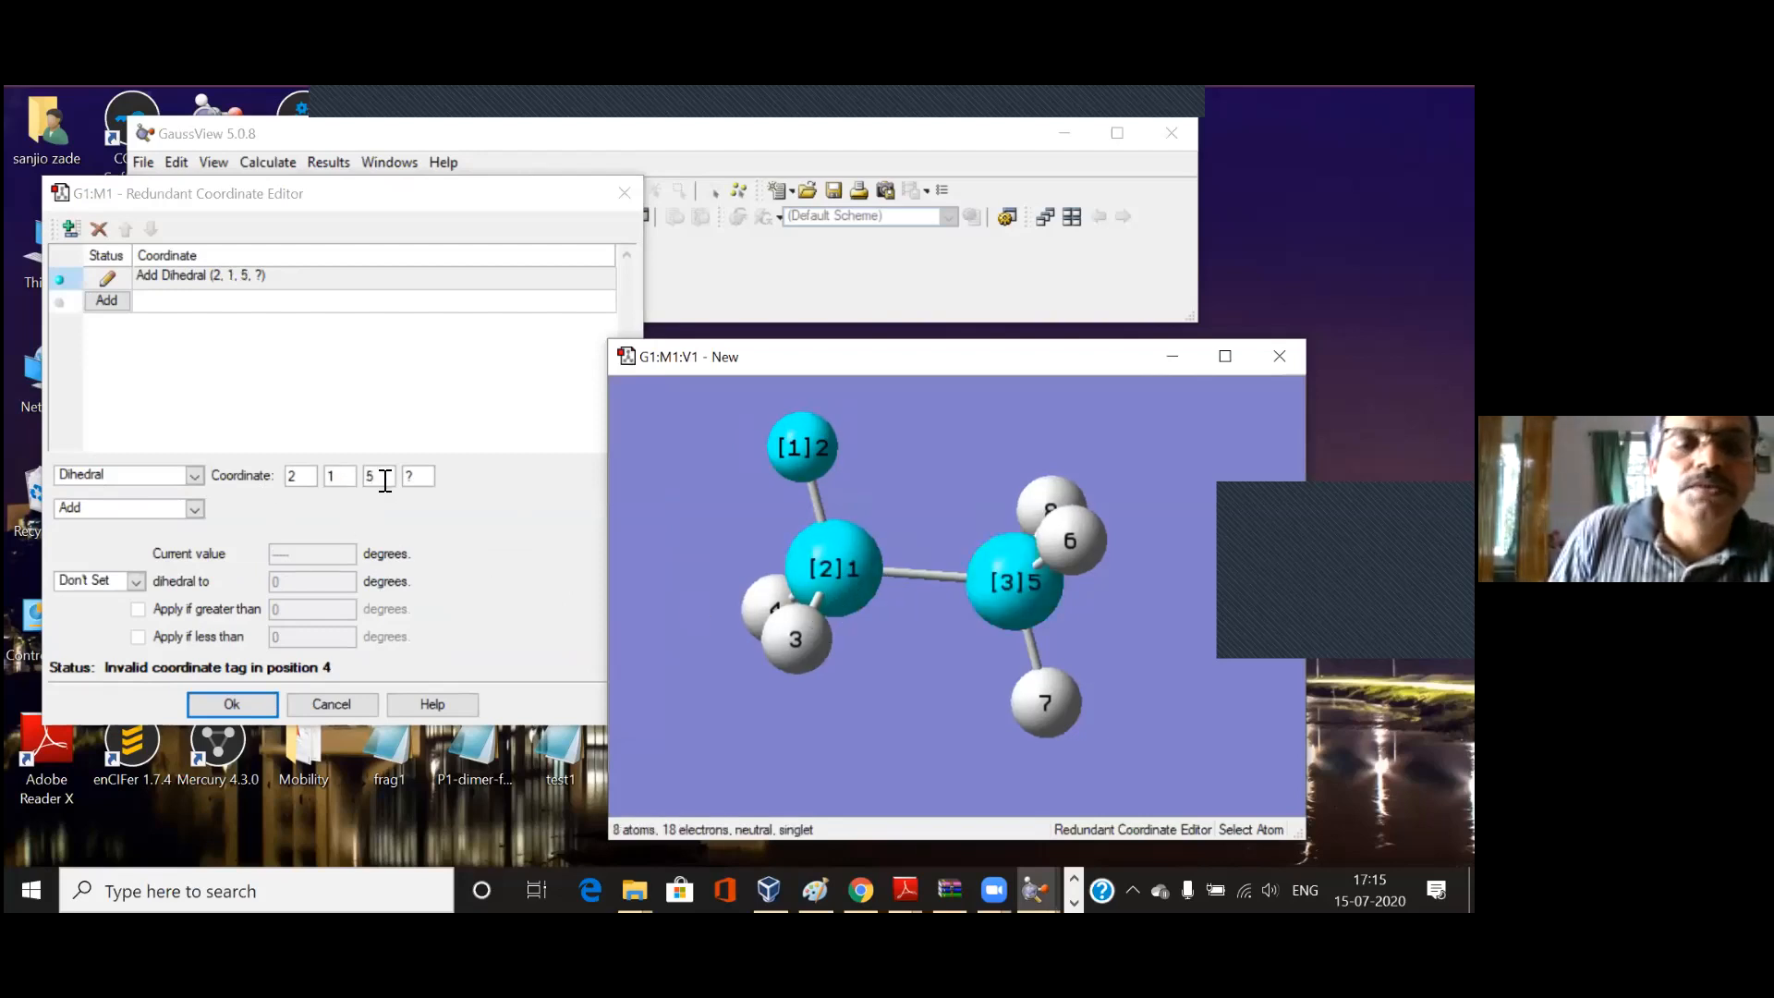
pyautogui.click(1050, 706)
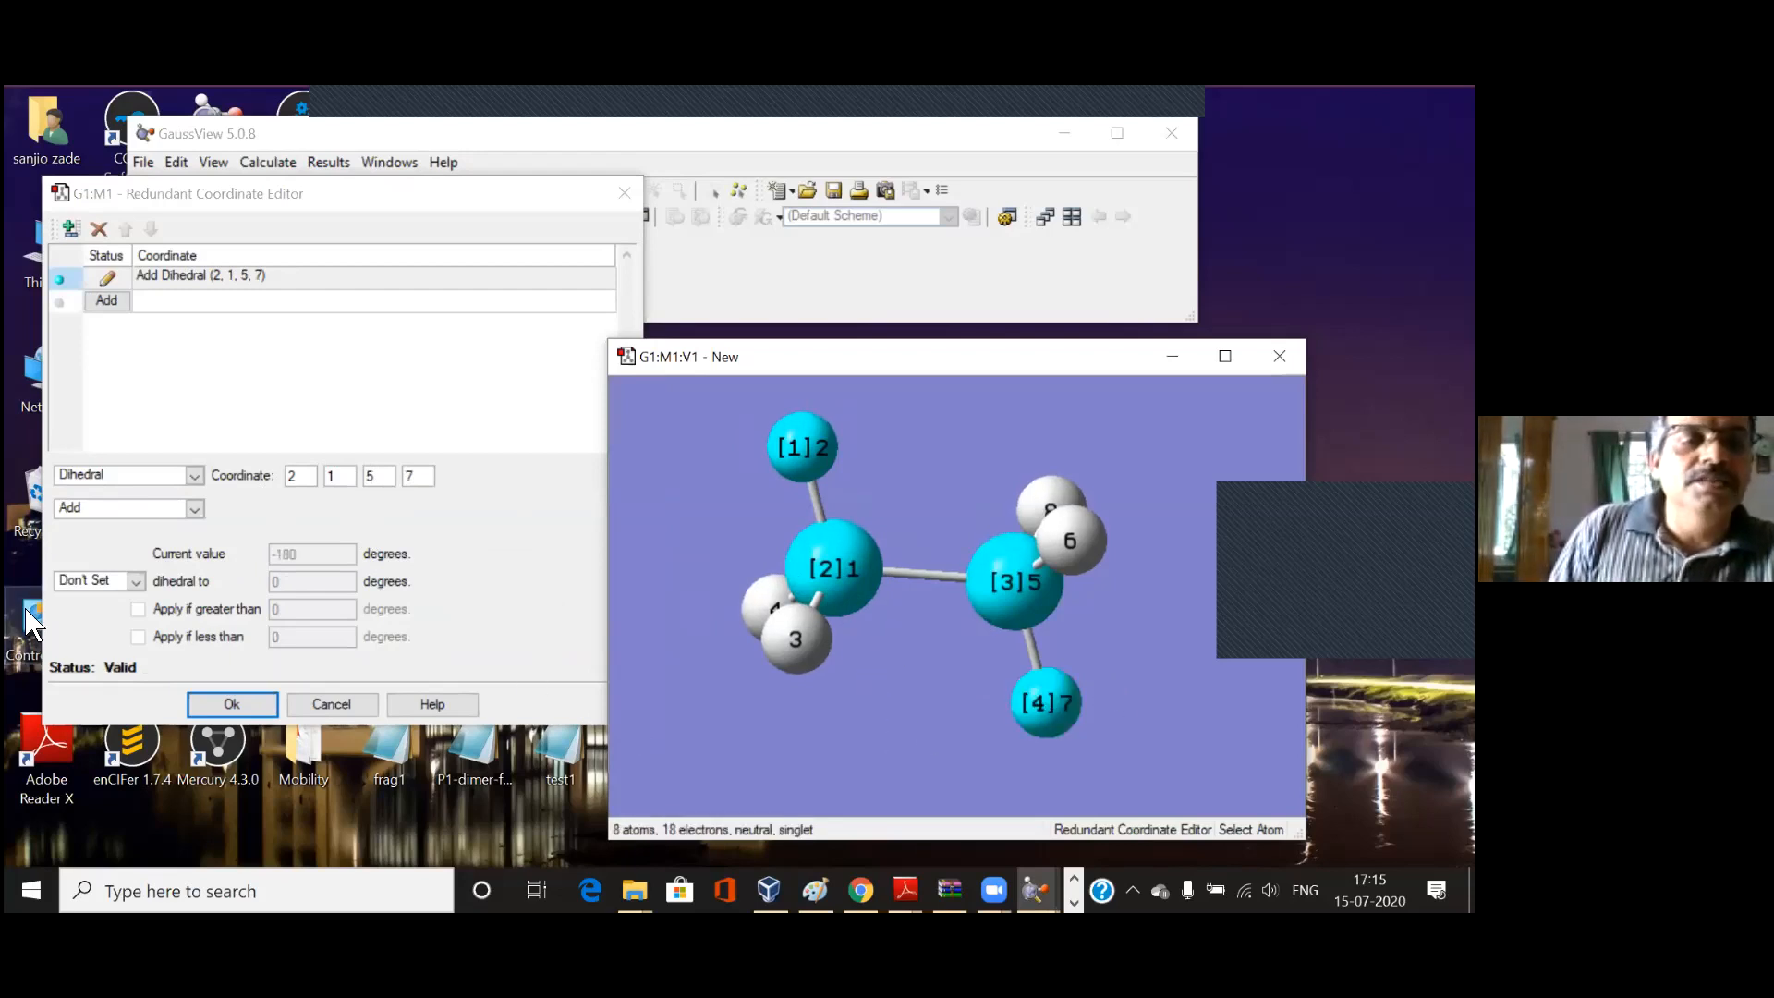
# Step: Try setting the new dihedral coordinate to 180 degrees and return its value option to Don't Set
pyautogui.click(136, 581)
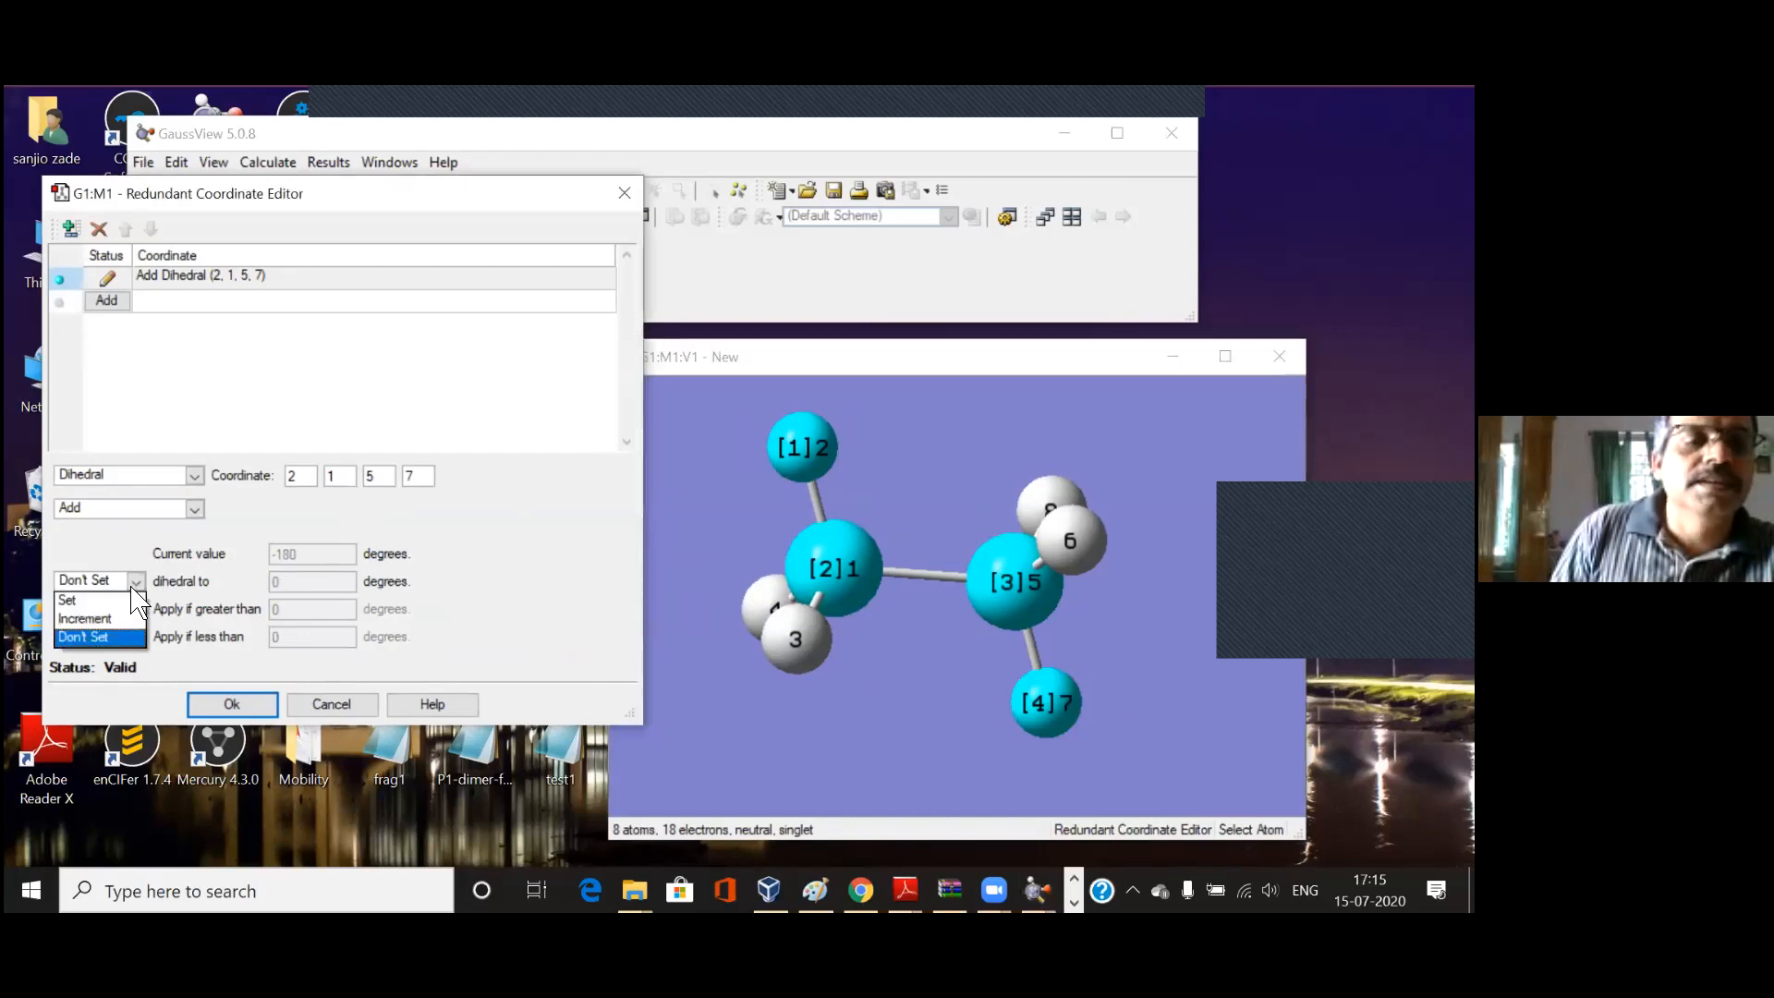
pyautogui.click(102, 599)
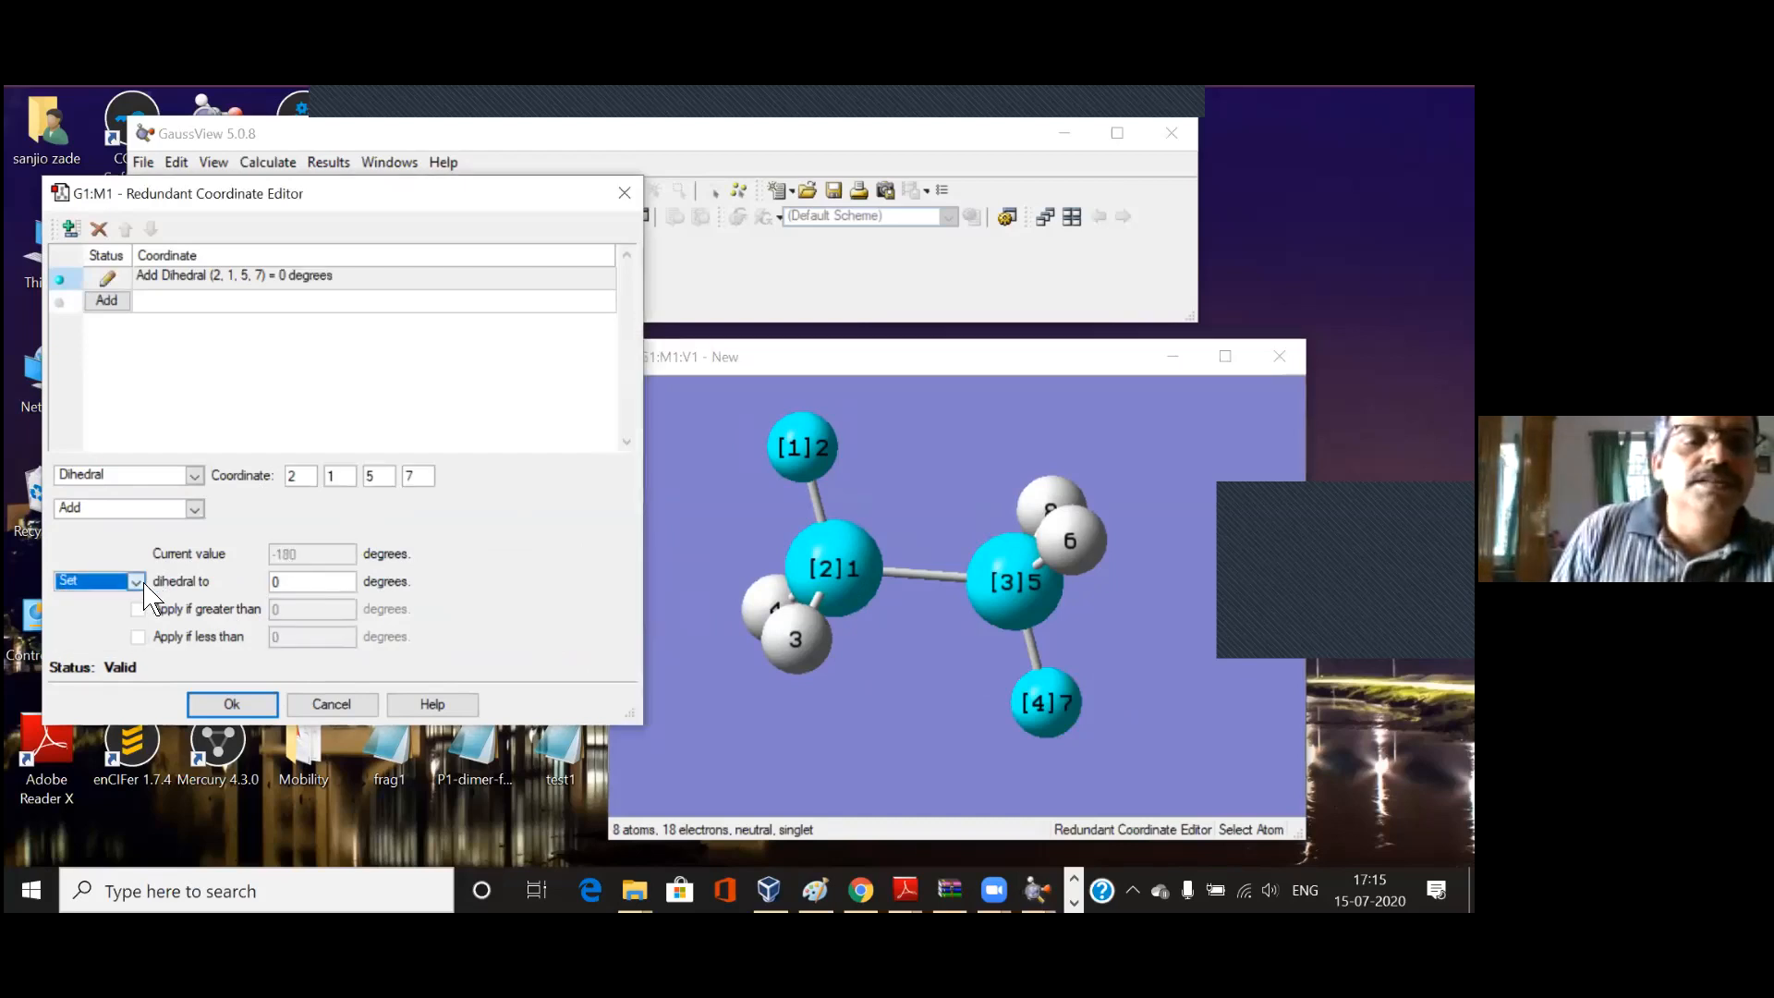
pyautogui.moveTo(288, 582)
pyautogui.mouseDown()
pyautogui.moveTo(238, 597)
pyautogui.moveTo(253, 586)
pyautogui.mouseUp()
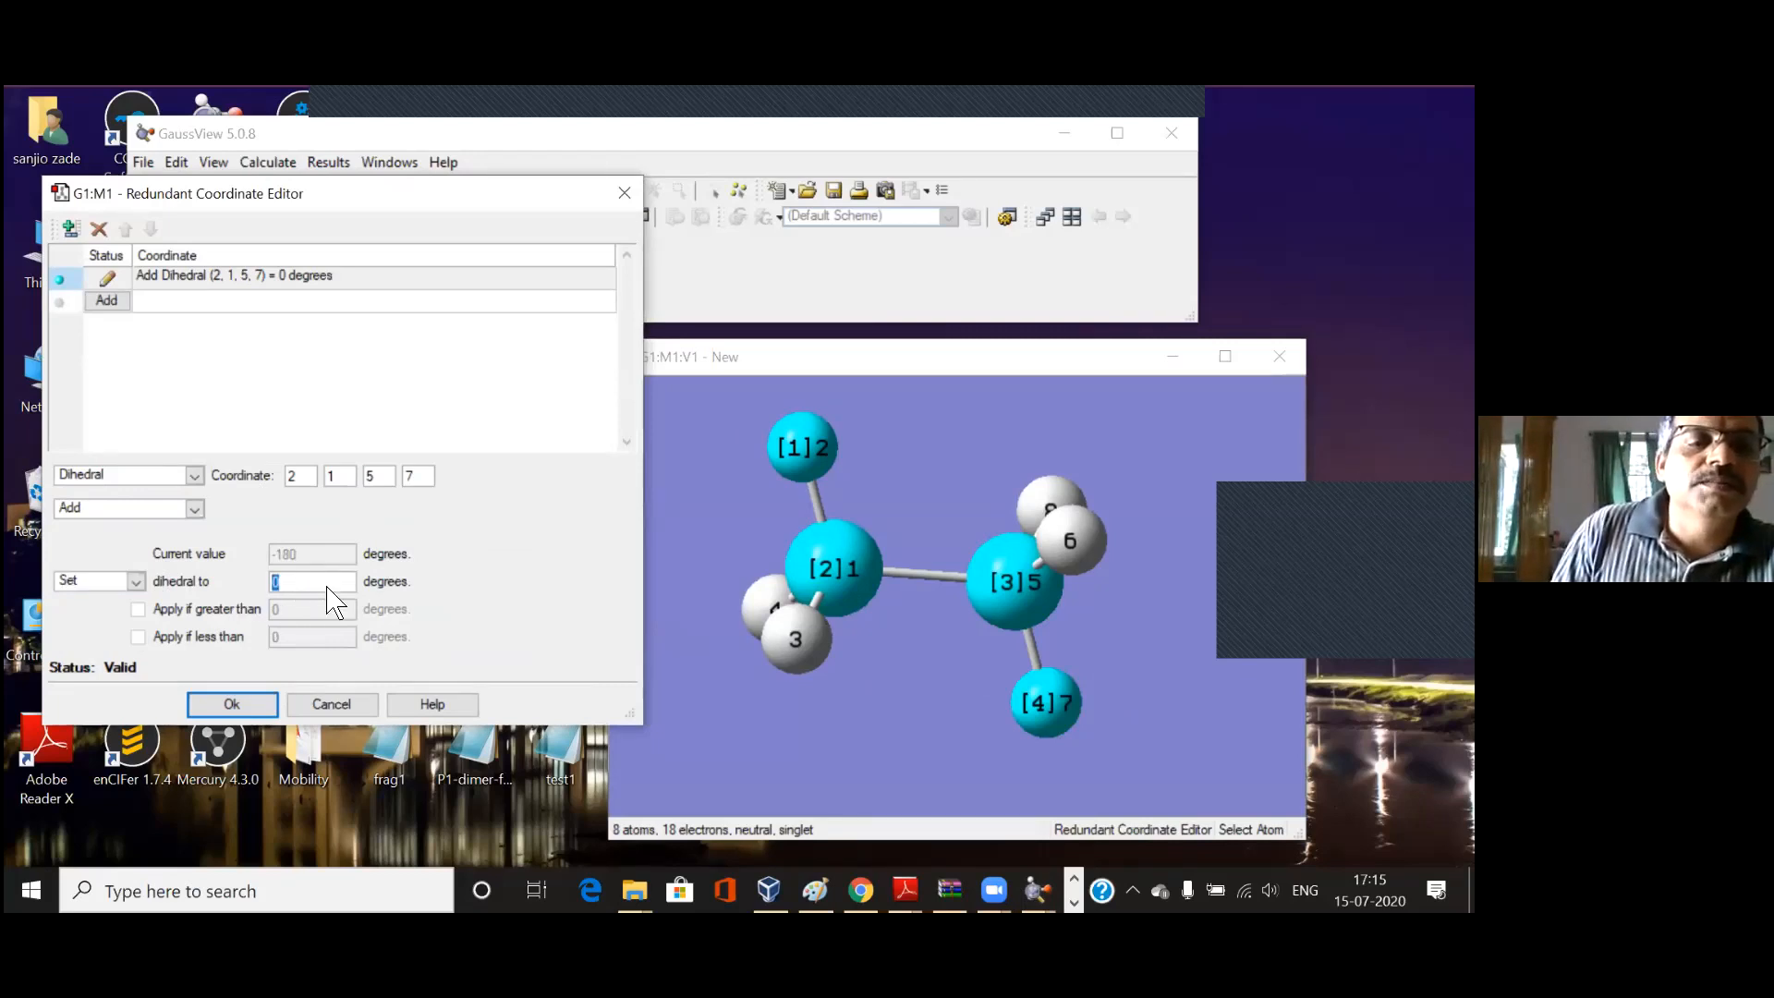
pyautogui.write('18')
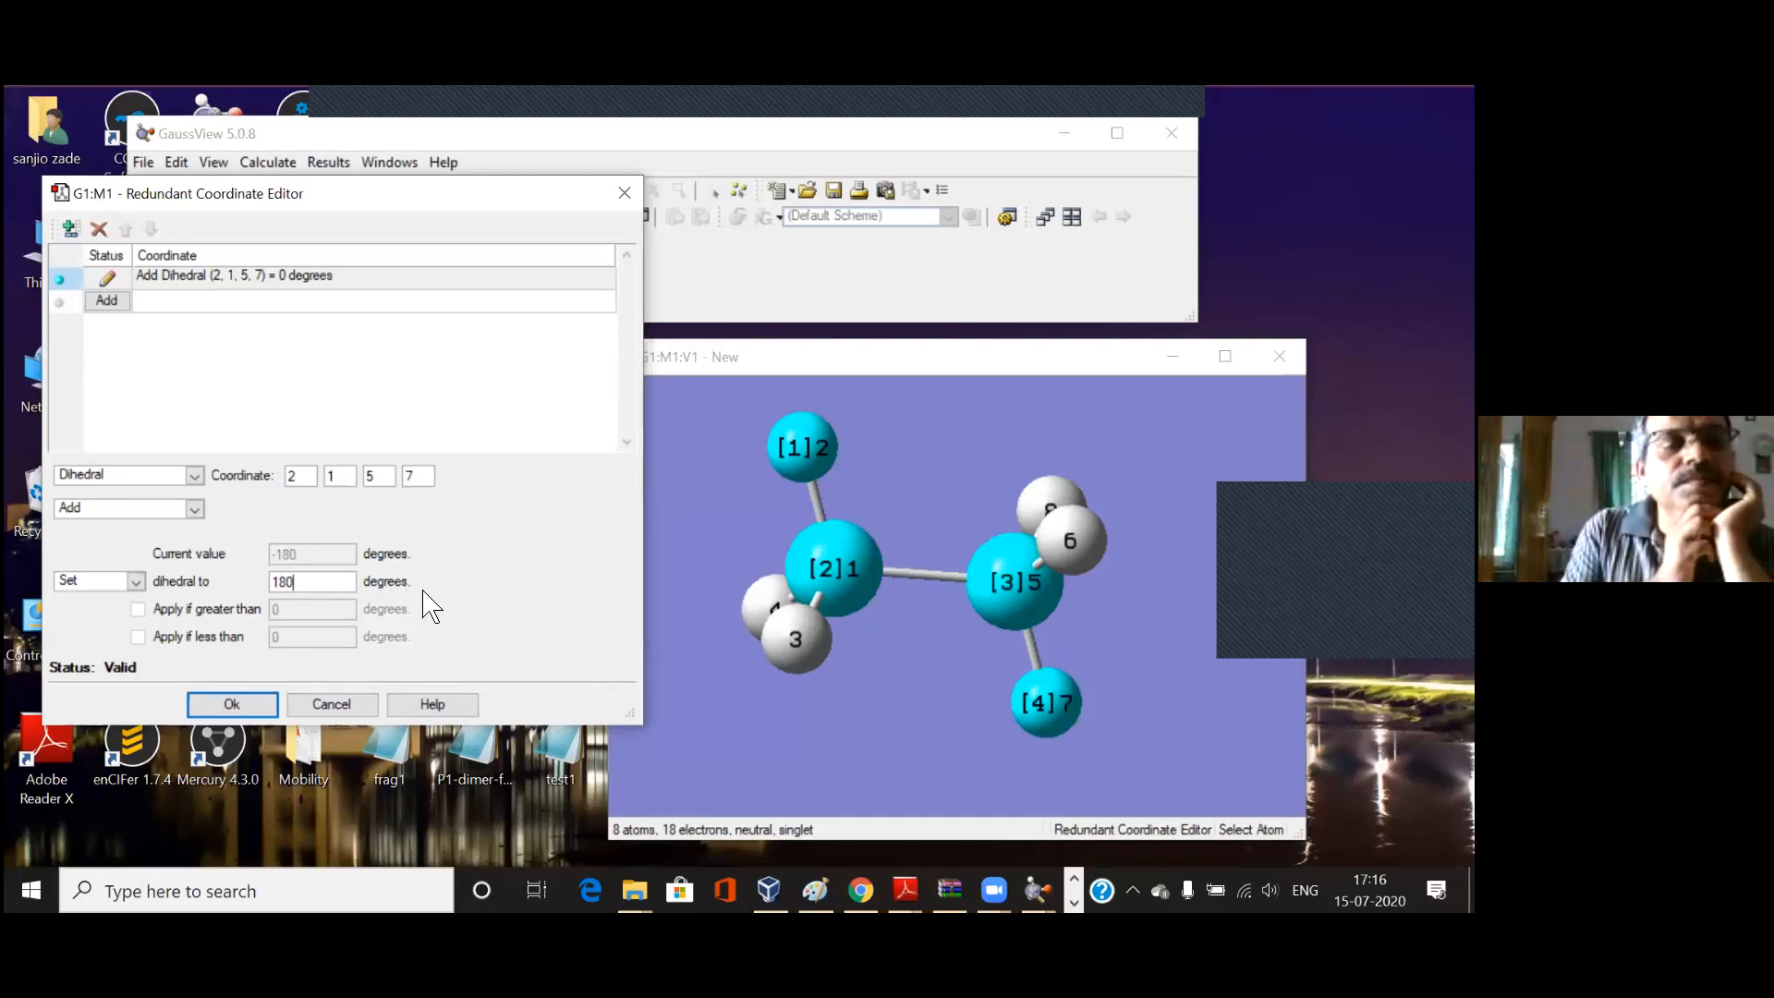
pyautogui.click(136, 581)
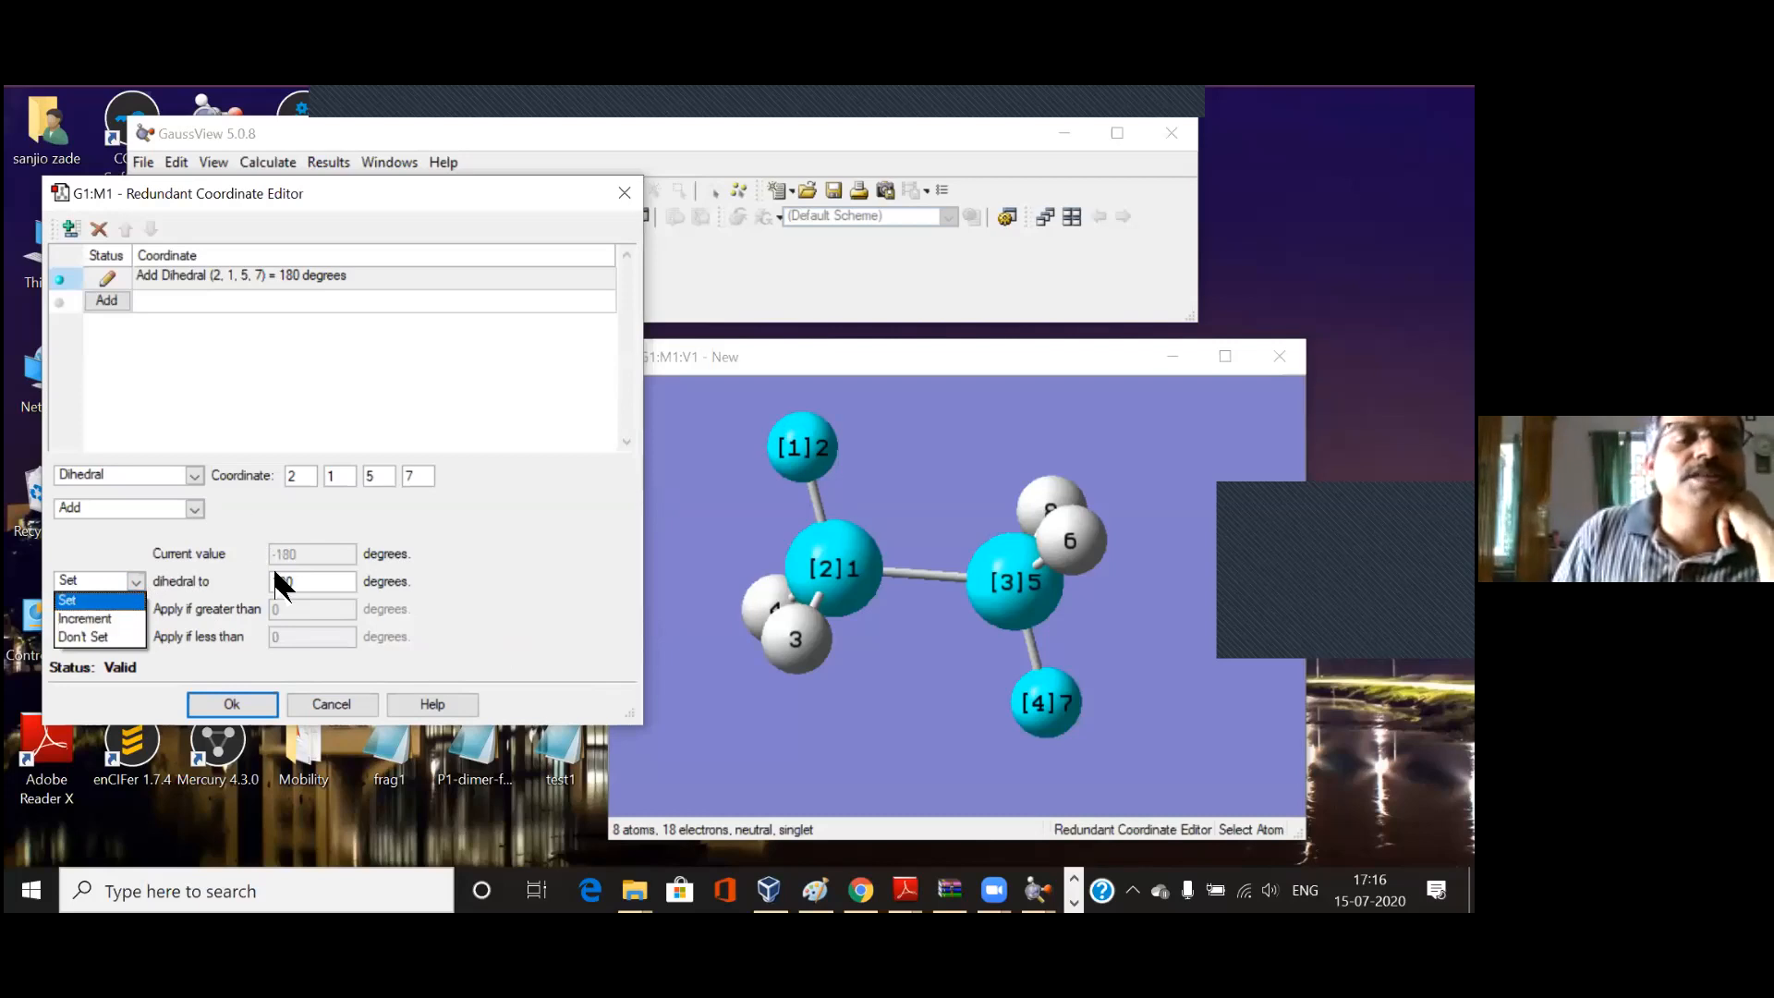
pyautogui.click(93, 638)
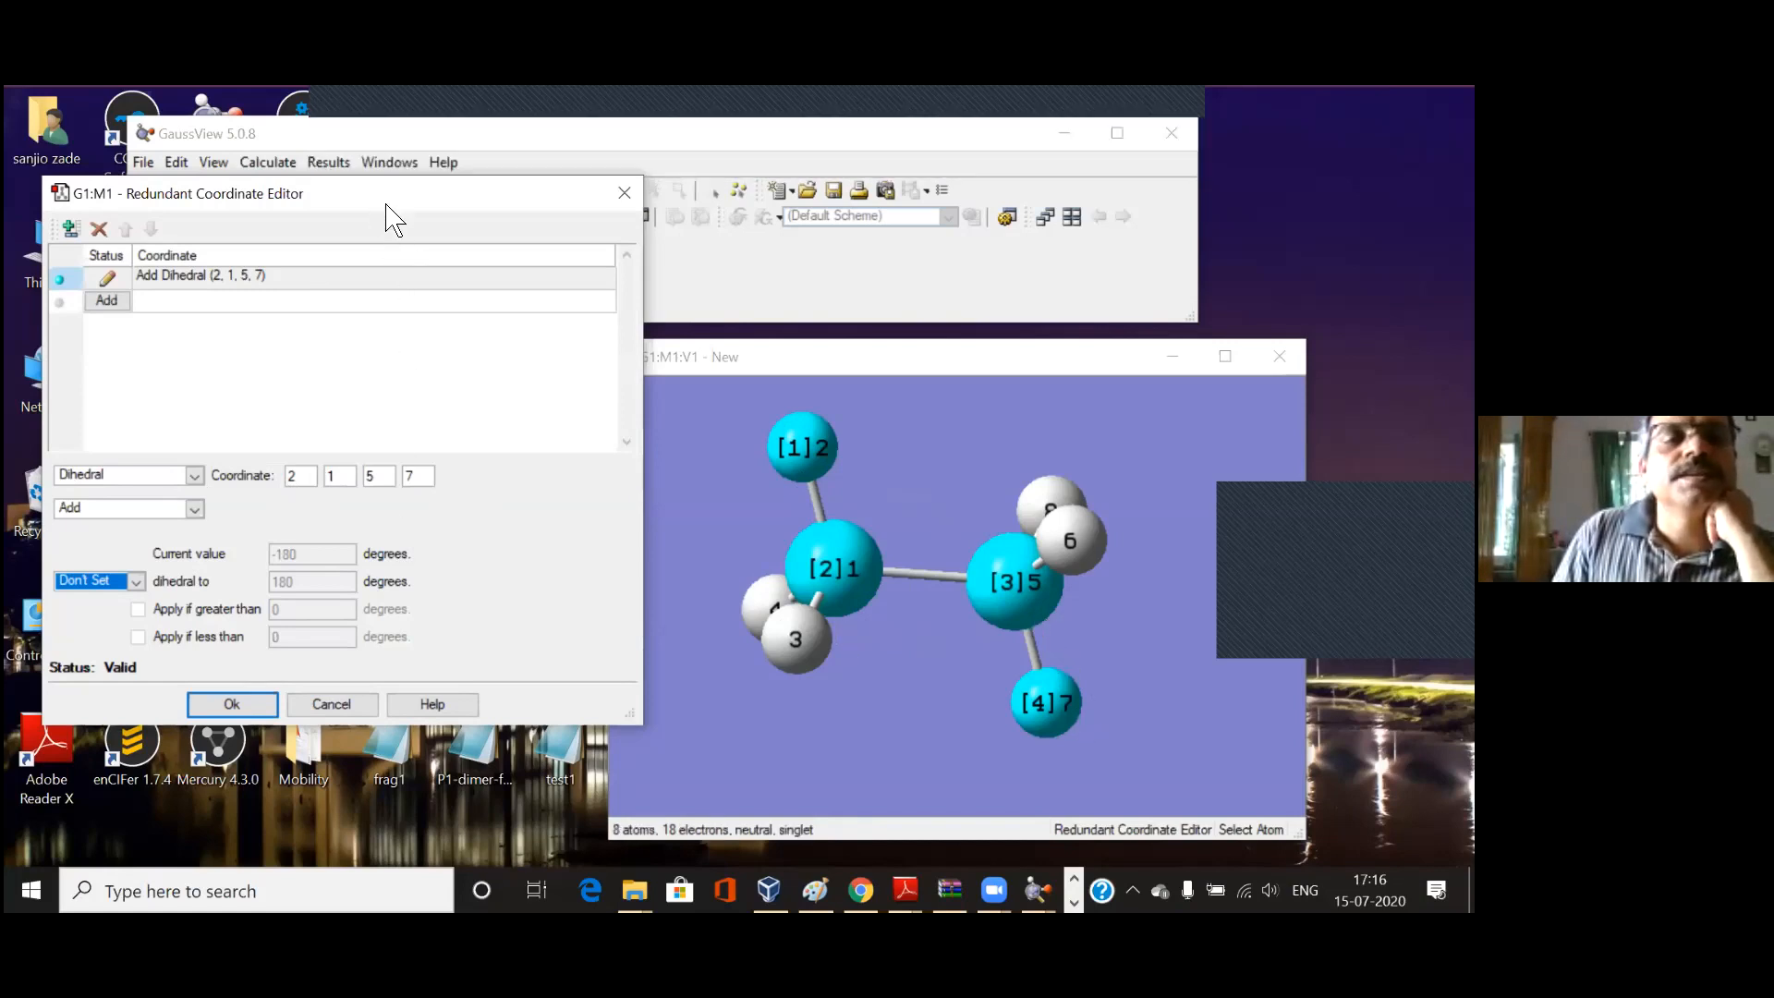
# Step: Accept the dihedral definition in the Redundant Coordinate Editor and move the molecule window just below the main toolbars
pyautogui.moveTo(386, 205); pyautogui.dragTo(392, 247)
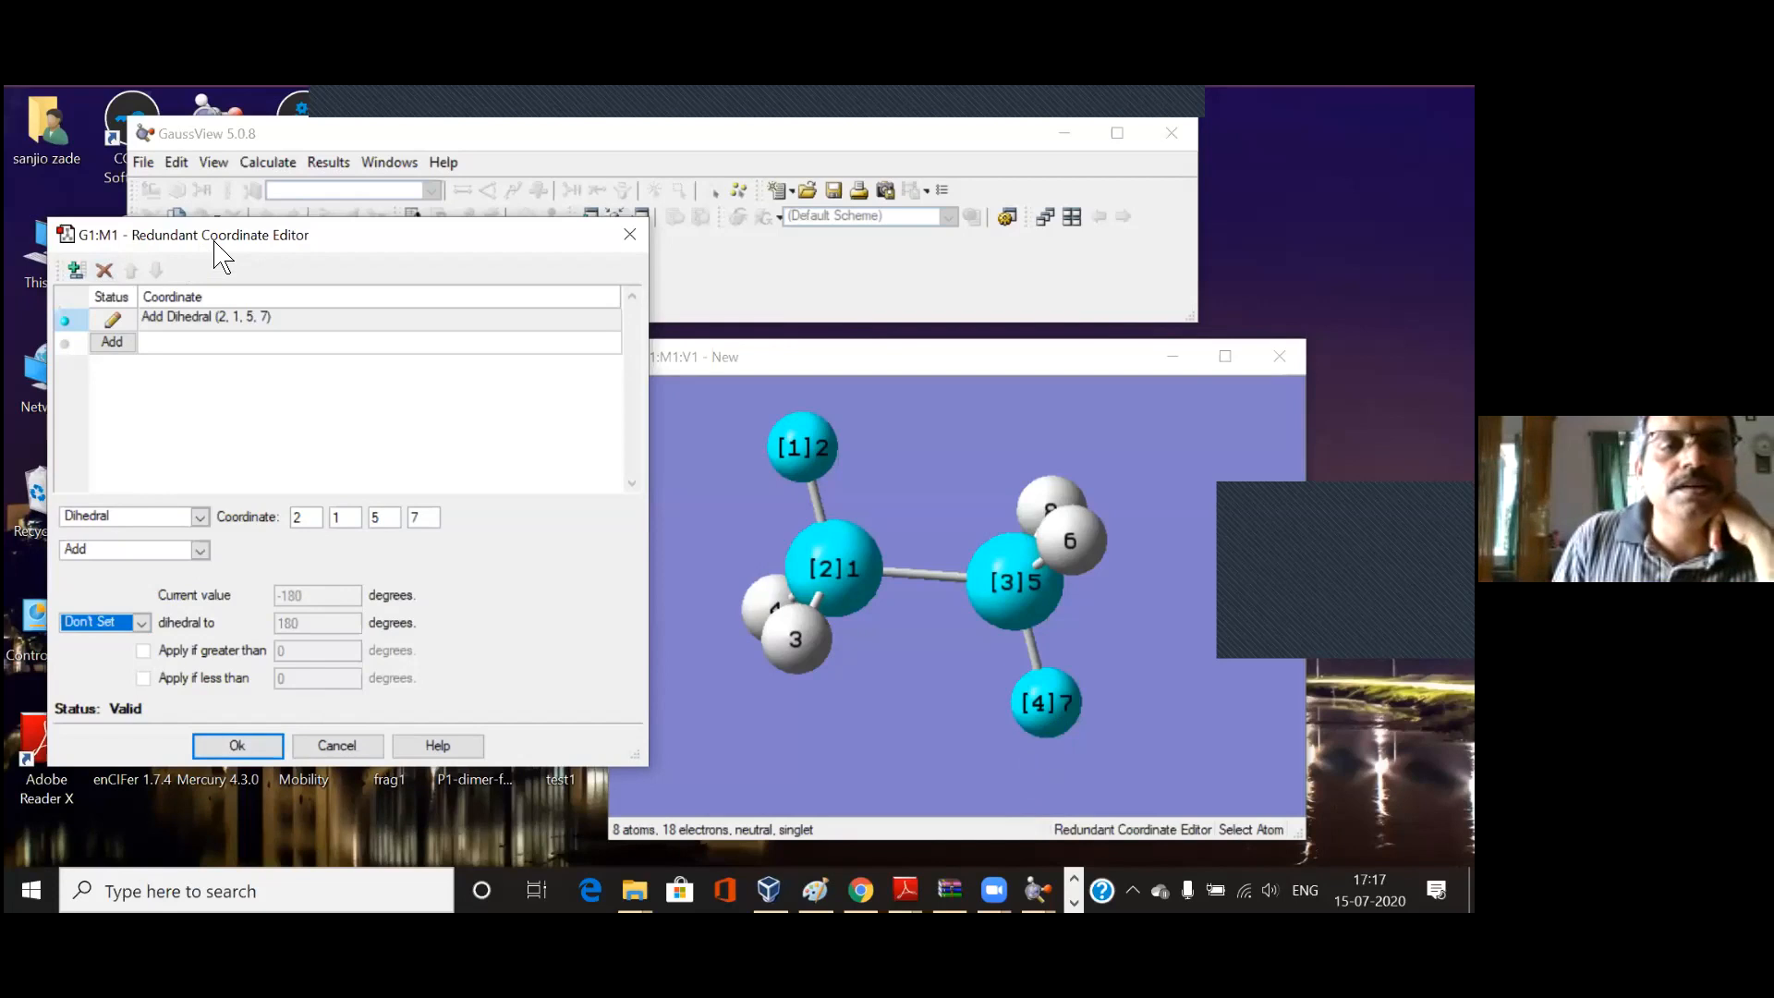
pyautogui.moveTo(214, 250); pyautogui.dragTo(292, 283)
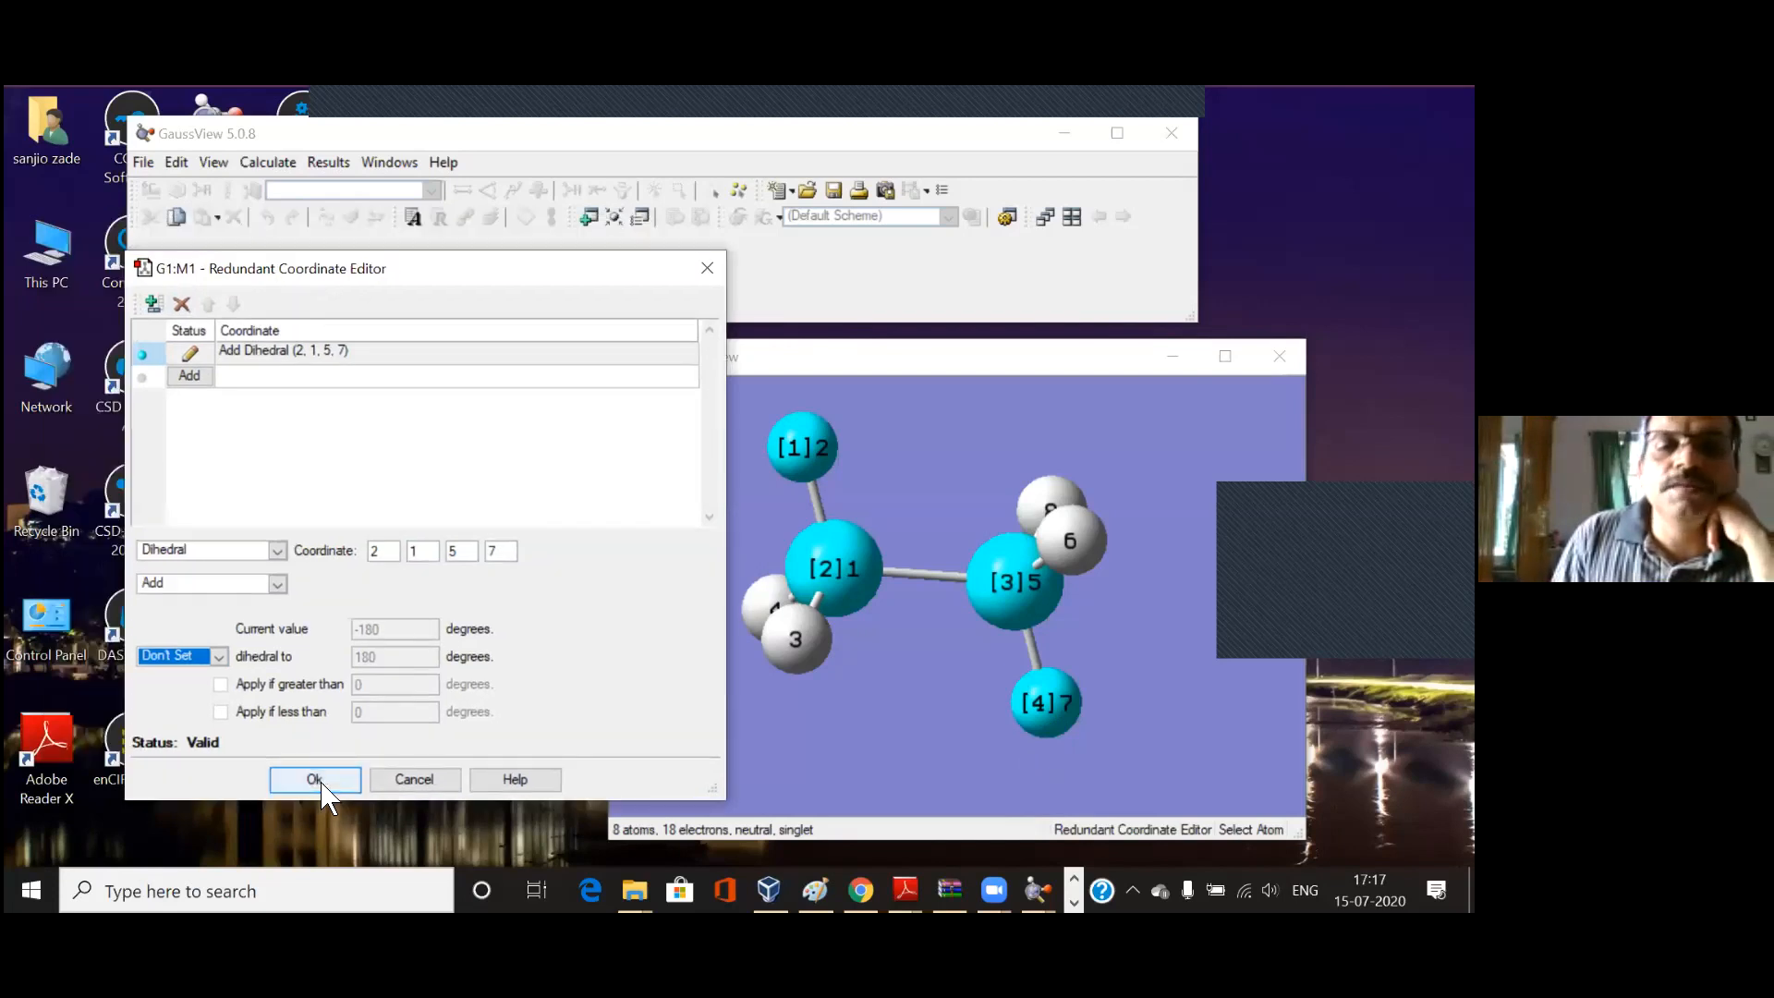
pyautogui.click(315, 779)
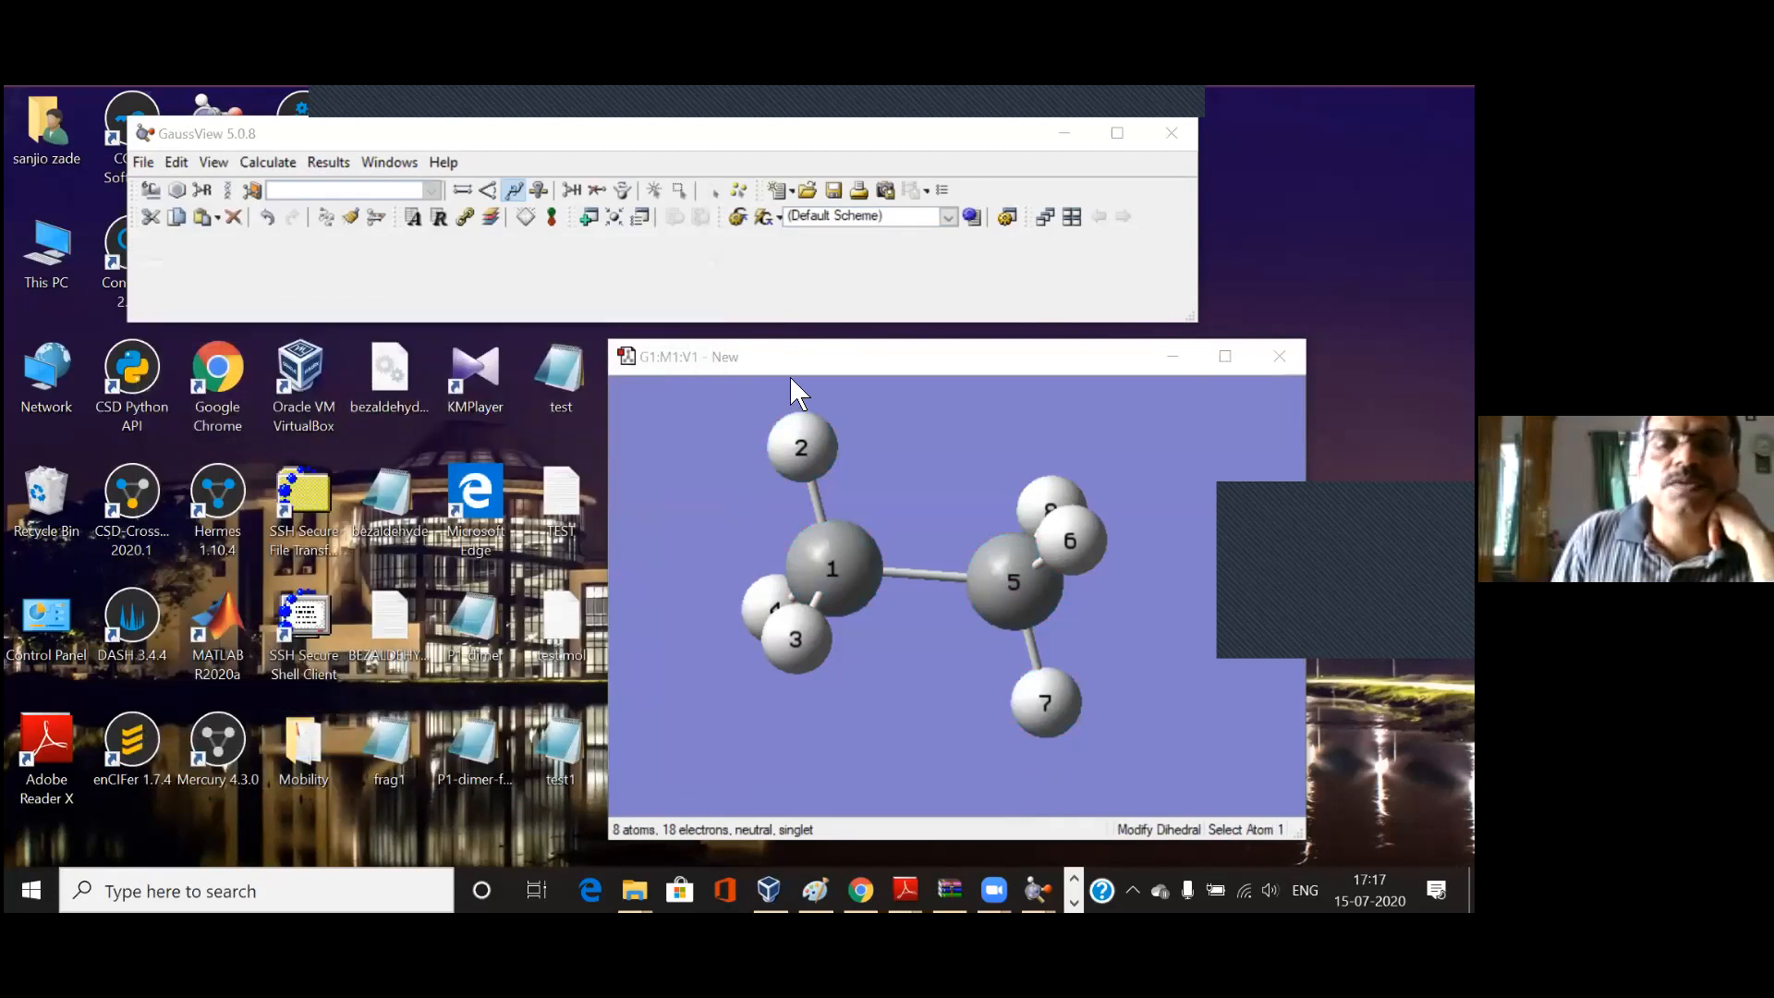
pyautogui.moveTo(824, 365); pyautogui.dragTo(806, 365)
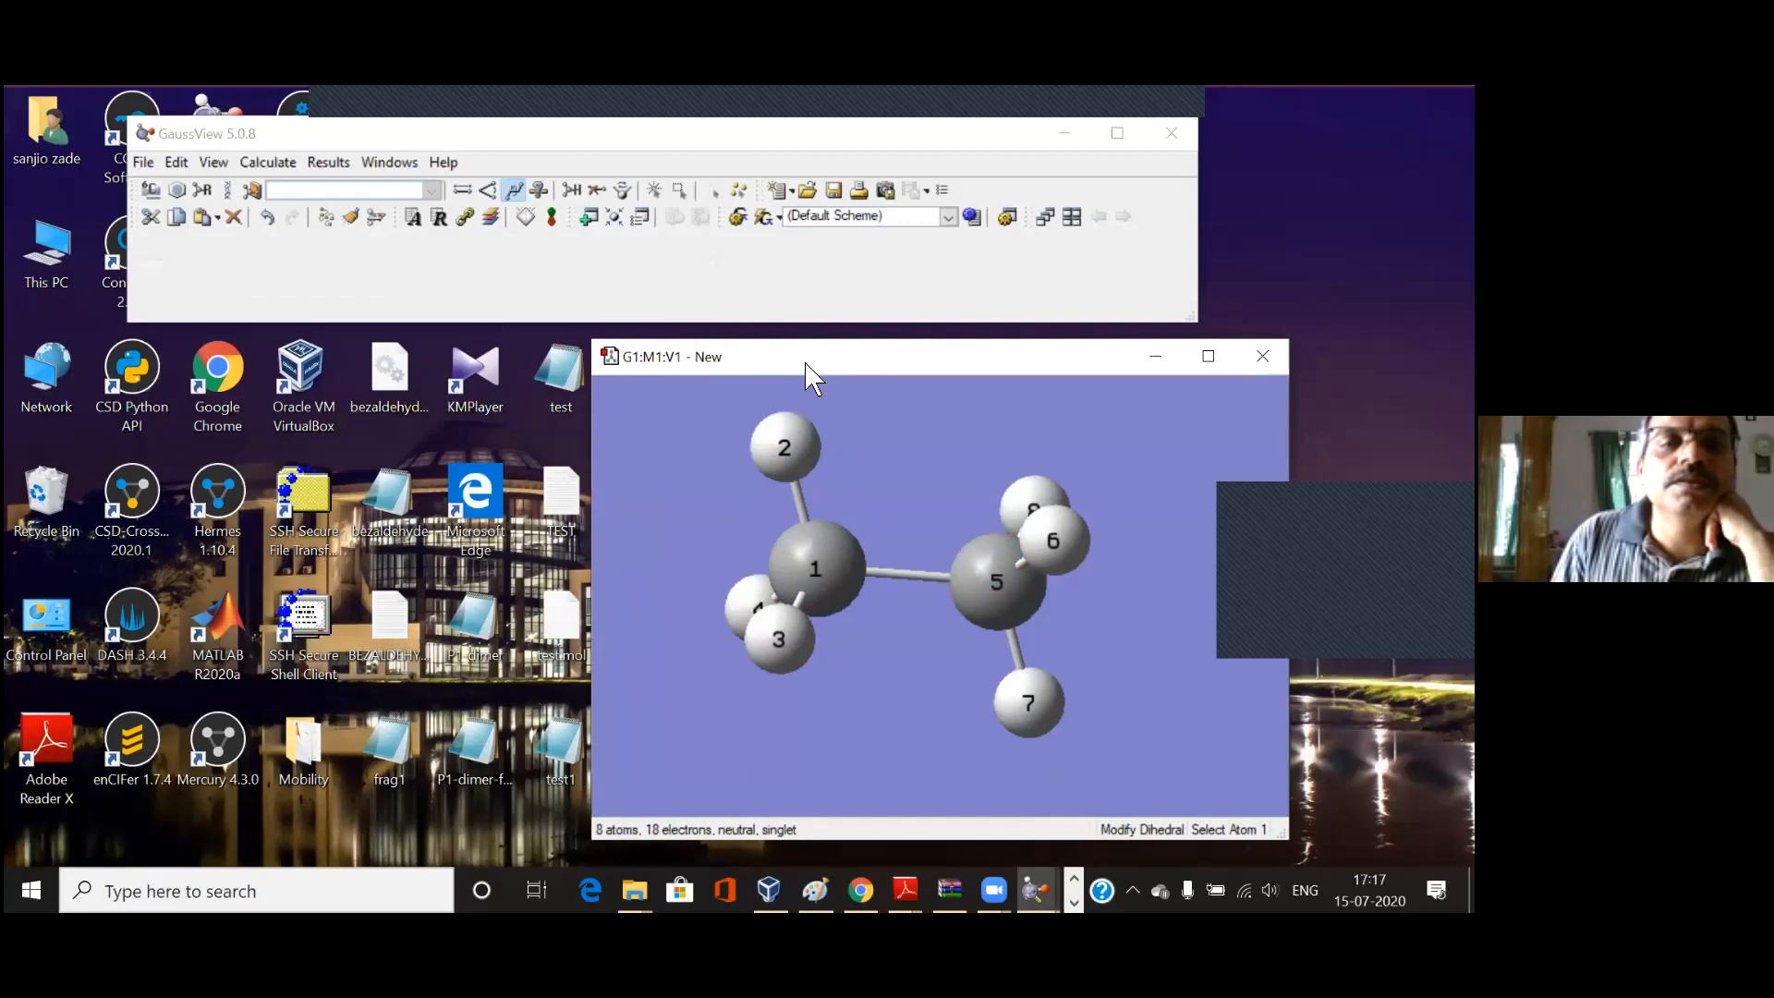
pyautogui.moveTo(806, 365); pyautogui.dragTo(515, 329)
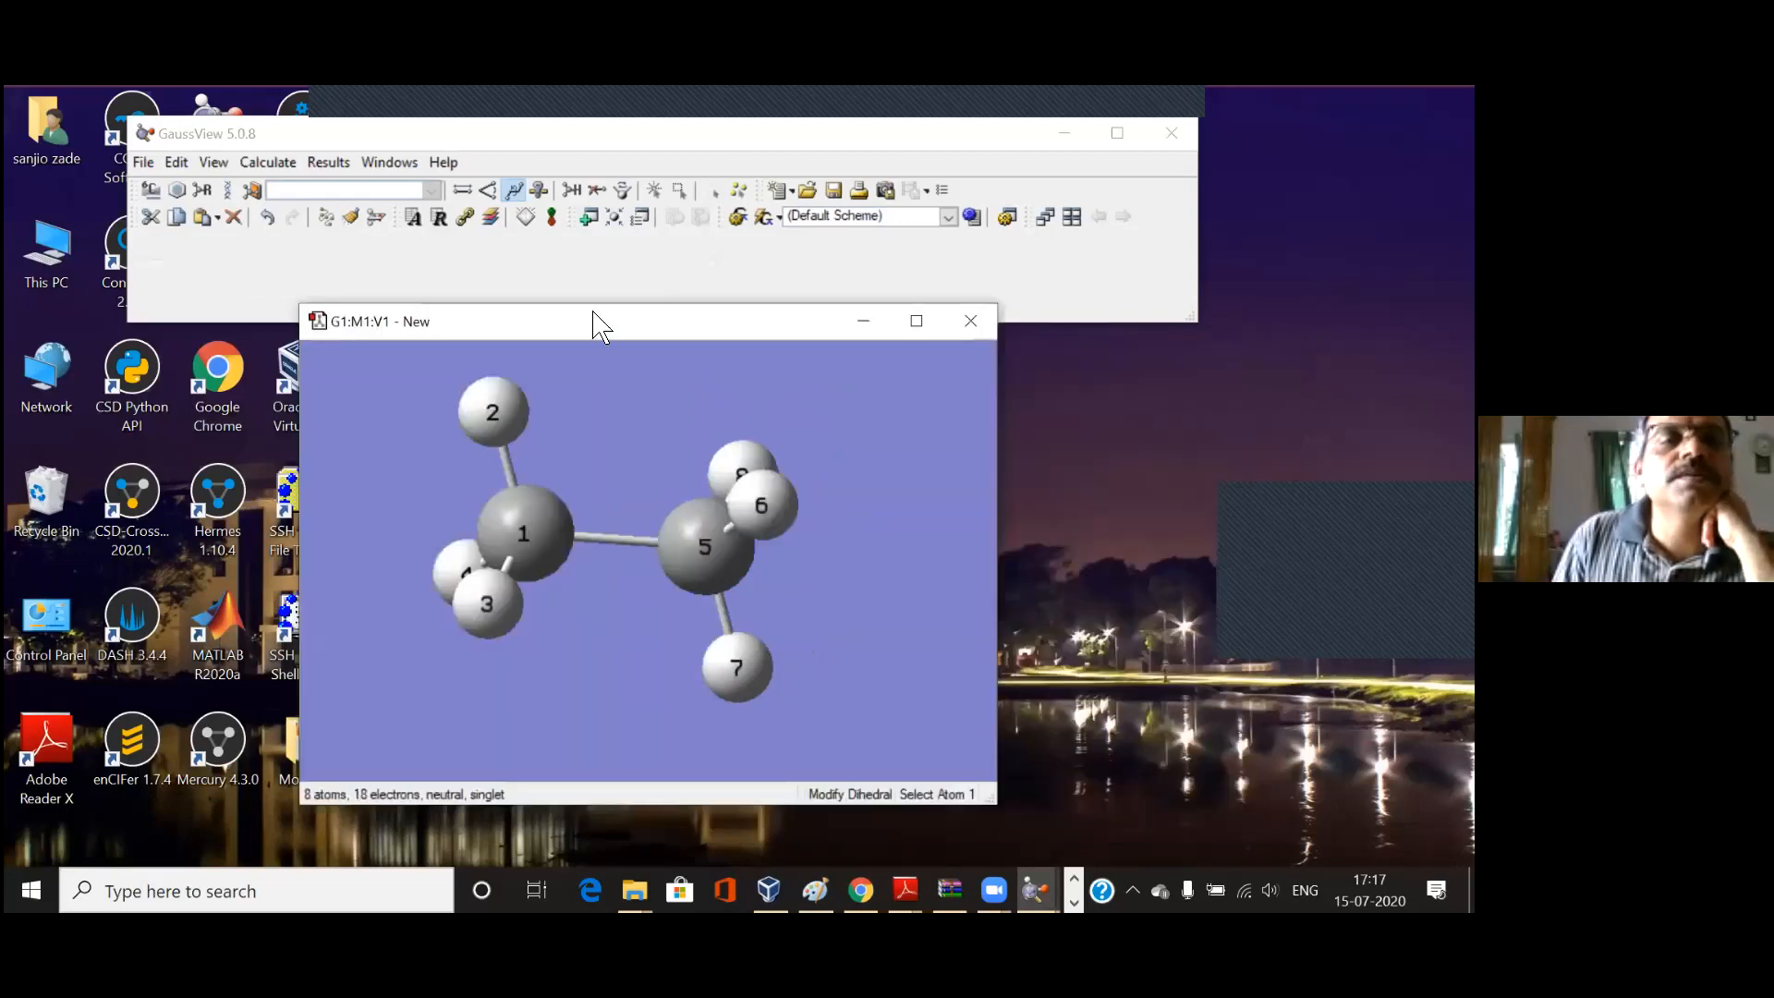
pyautogui.click(268, 163)
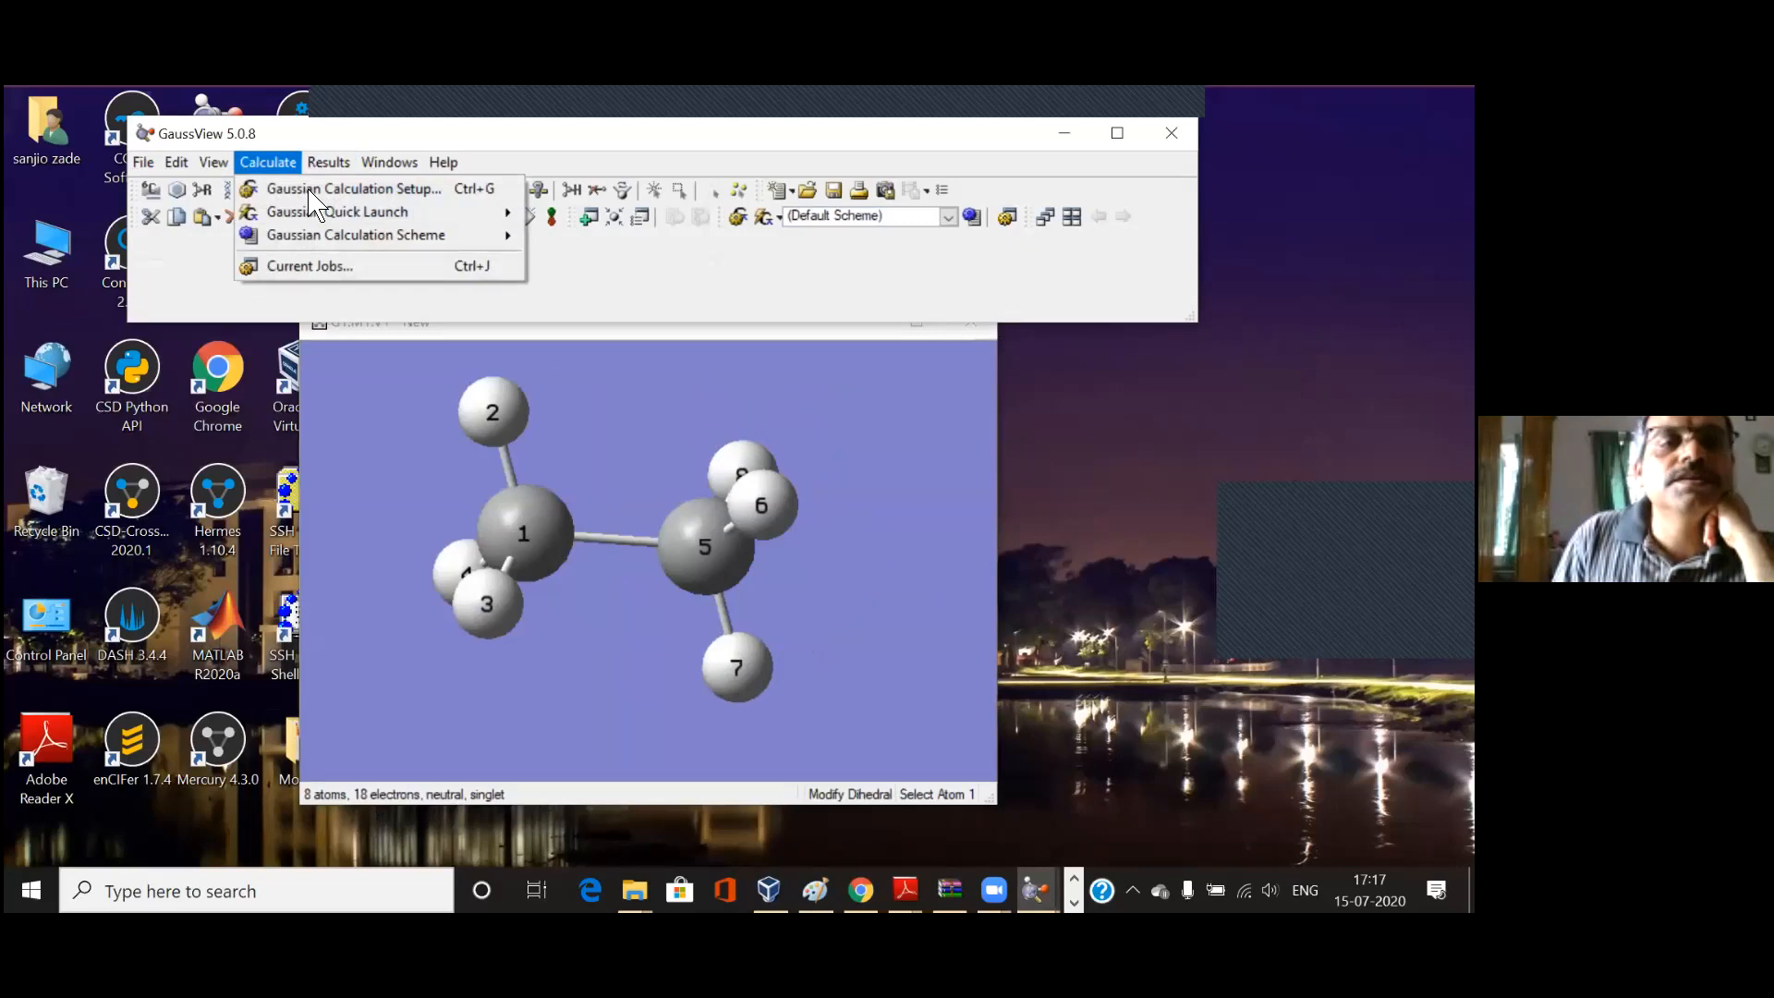
pyautogui.hotkey('ctrl', 'g')
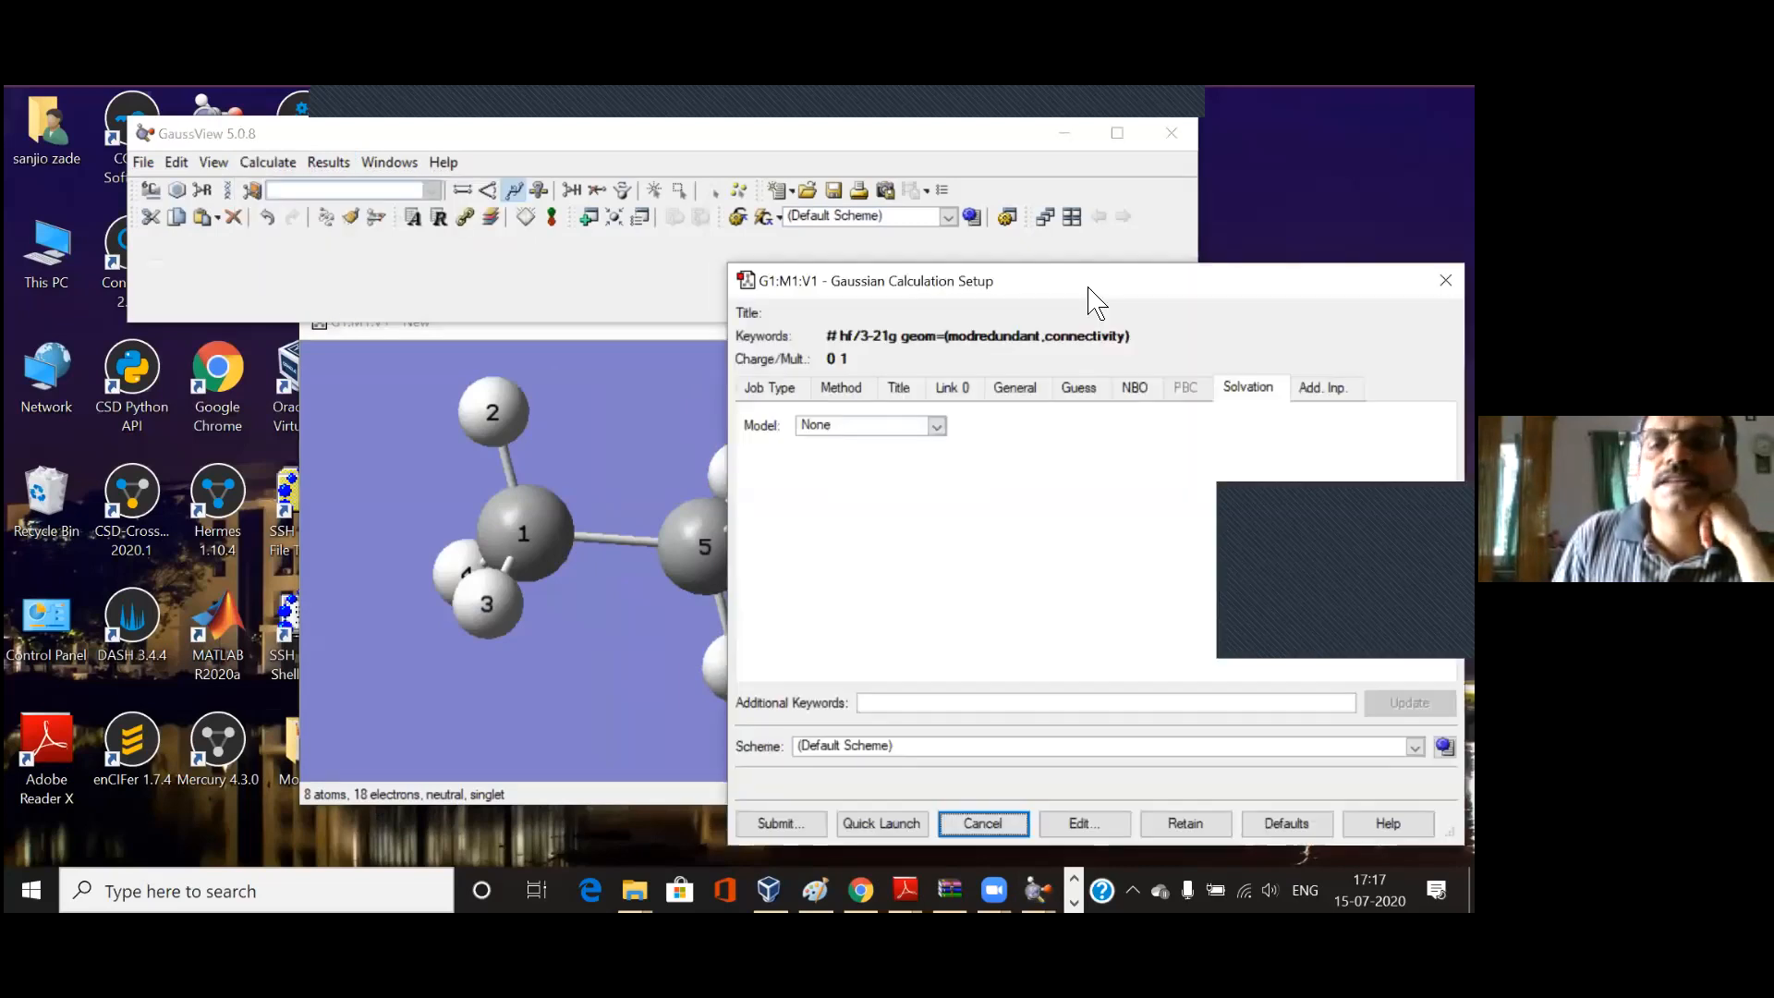
pyautogui.moveTo(1095, 300); pyautogui.dragTo(678, 307)
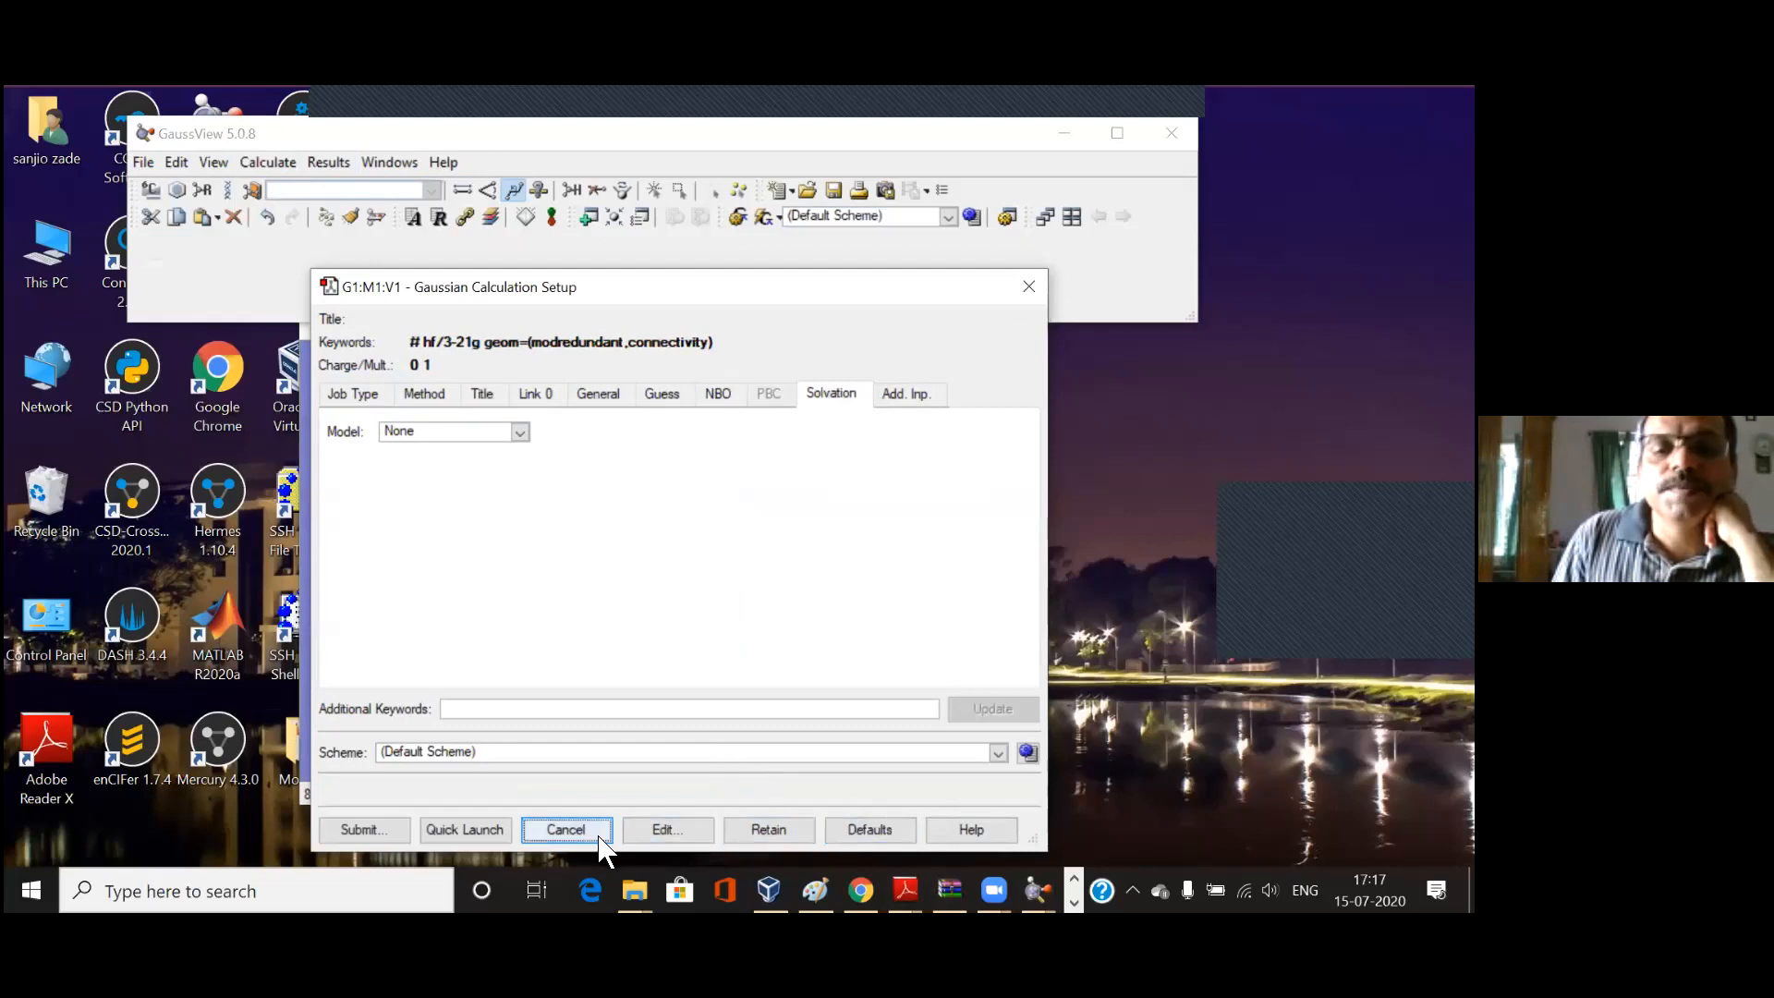
pyautogui.press('Escape')
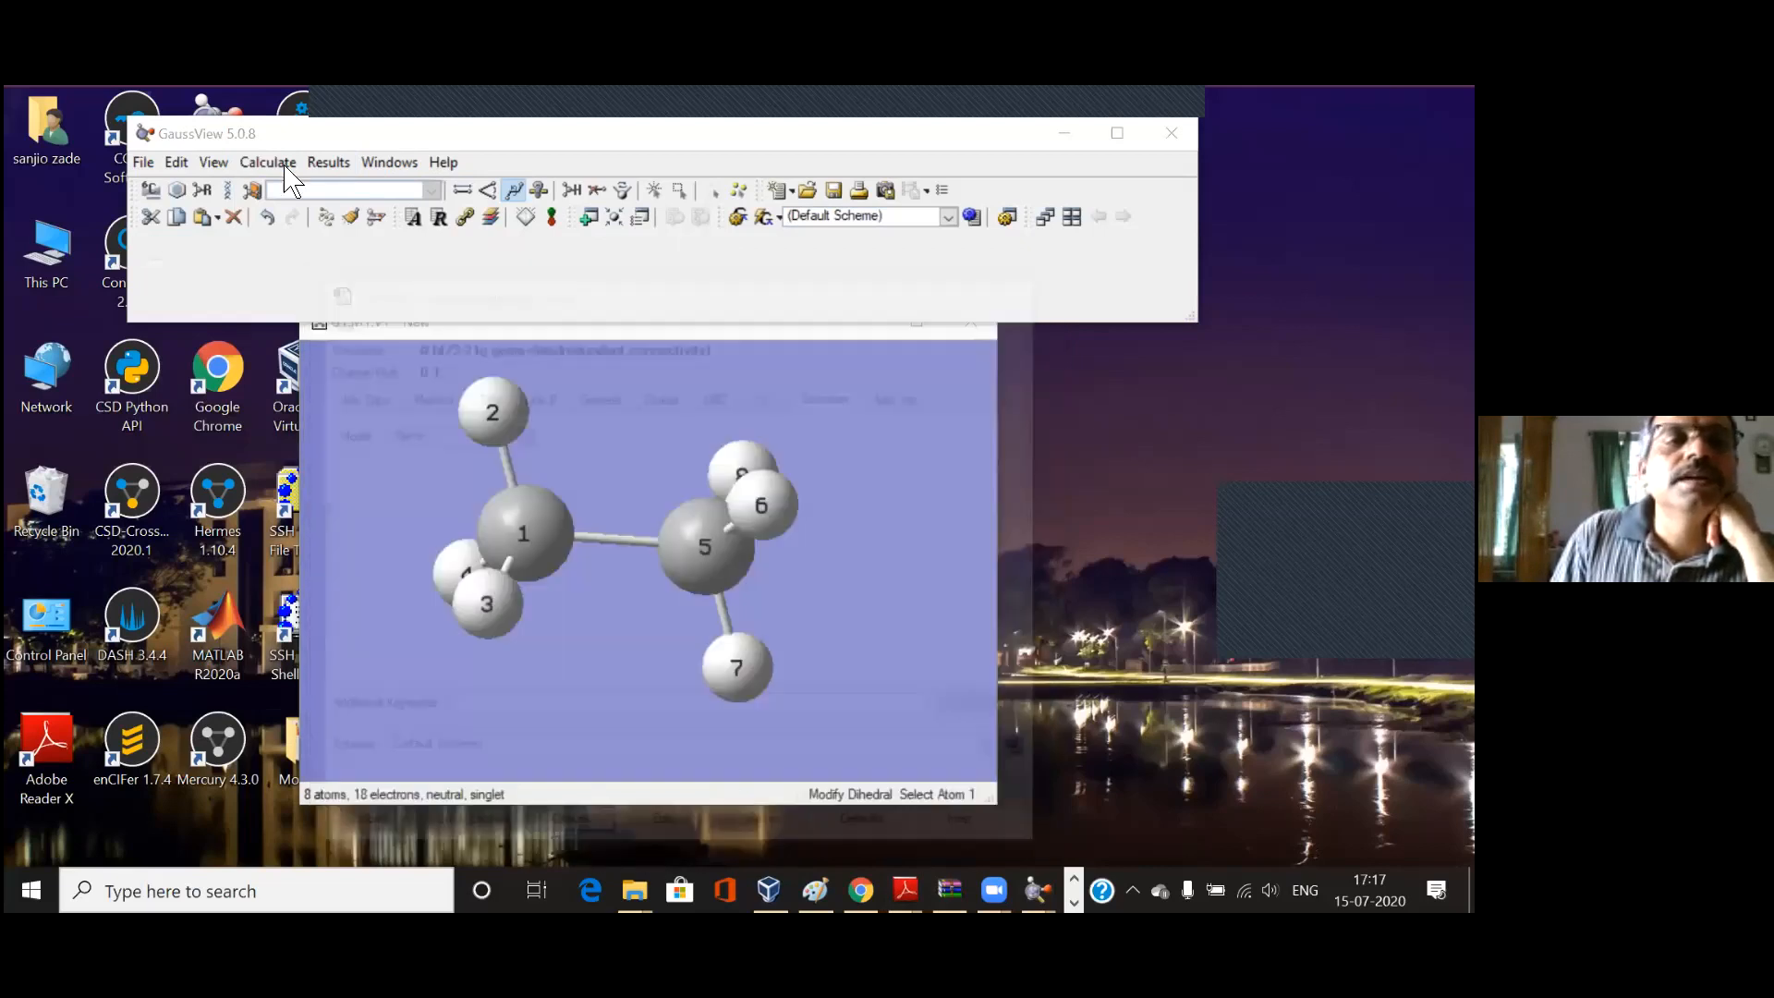
# Step: Open the Gaussian Calculation Setup for ethane, place it over the molecule window and set the job type to Optimization
pyautogui.click(277, 164)
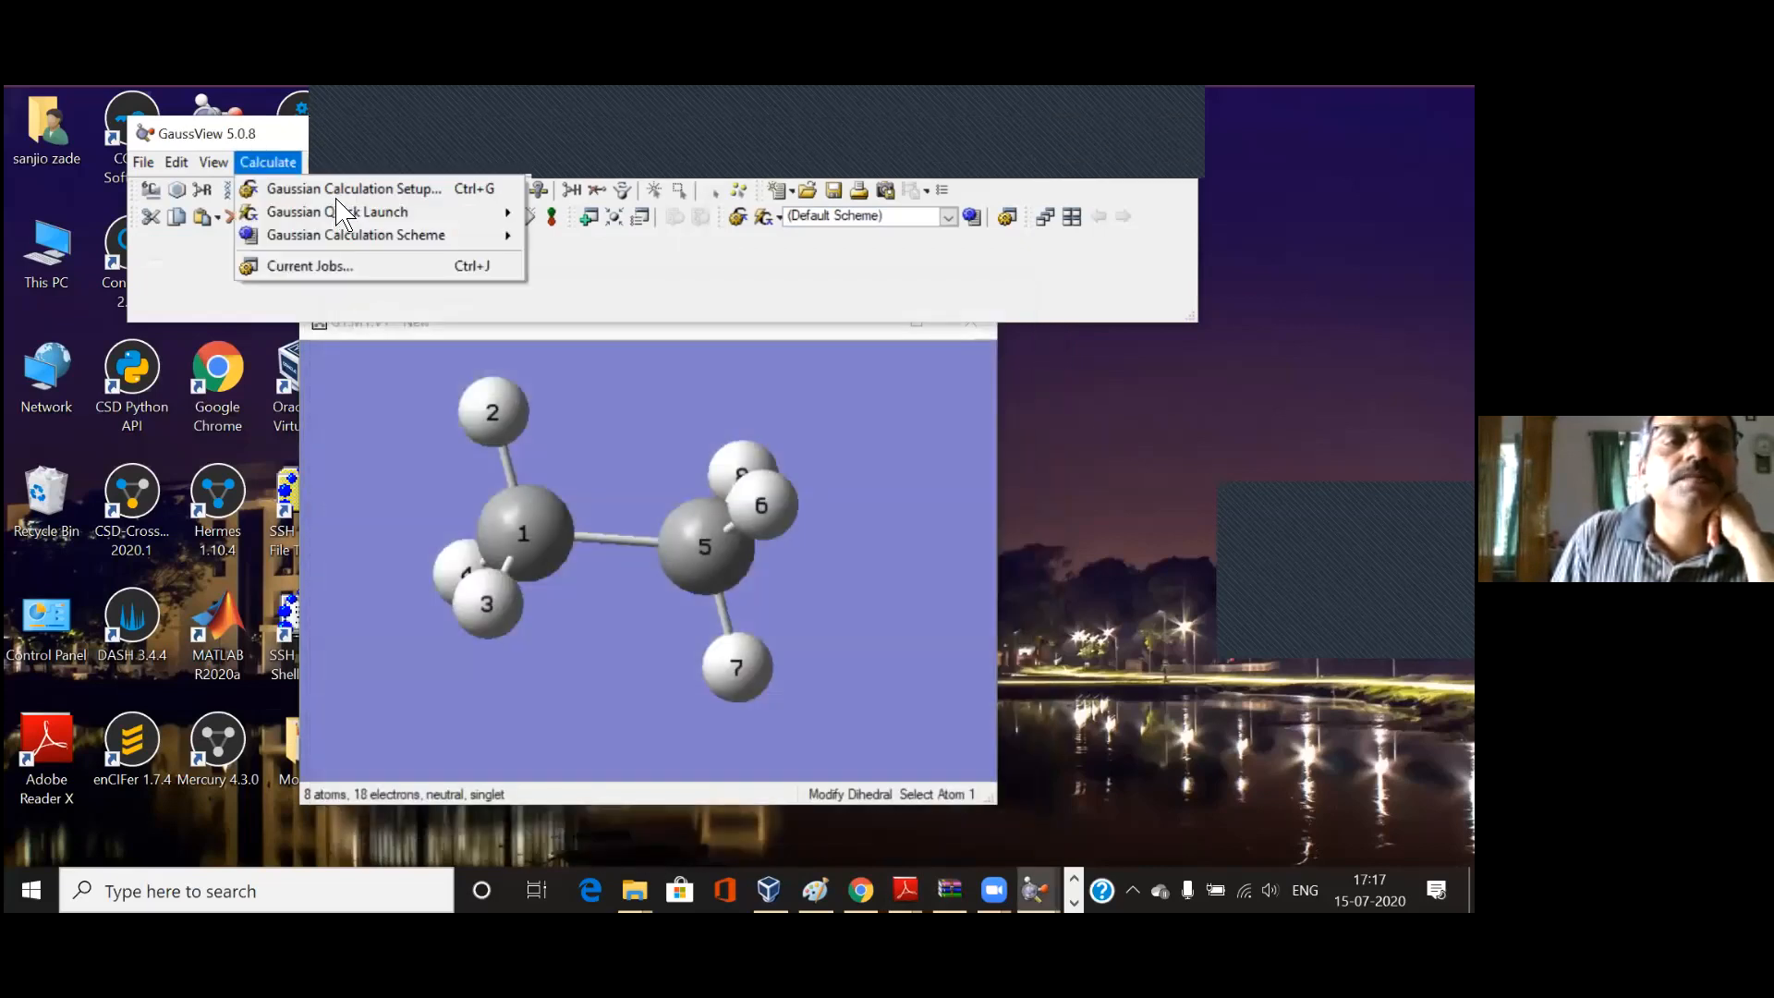
pyautogui.click(413, 192)
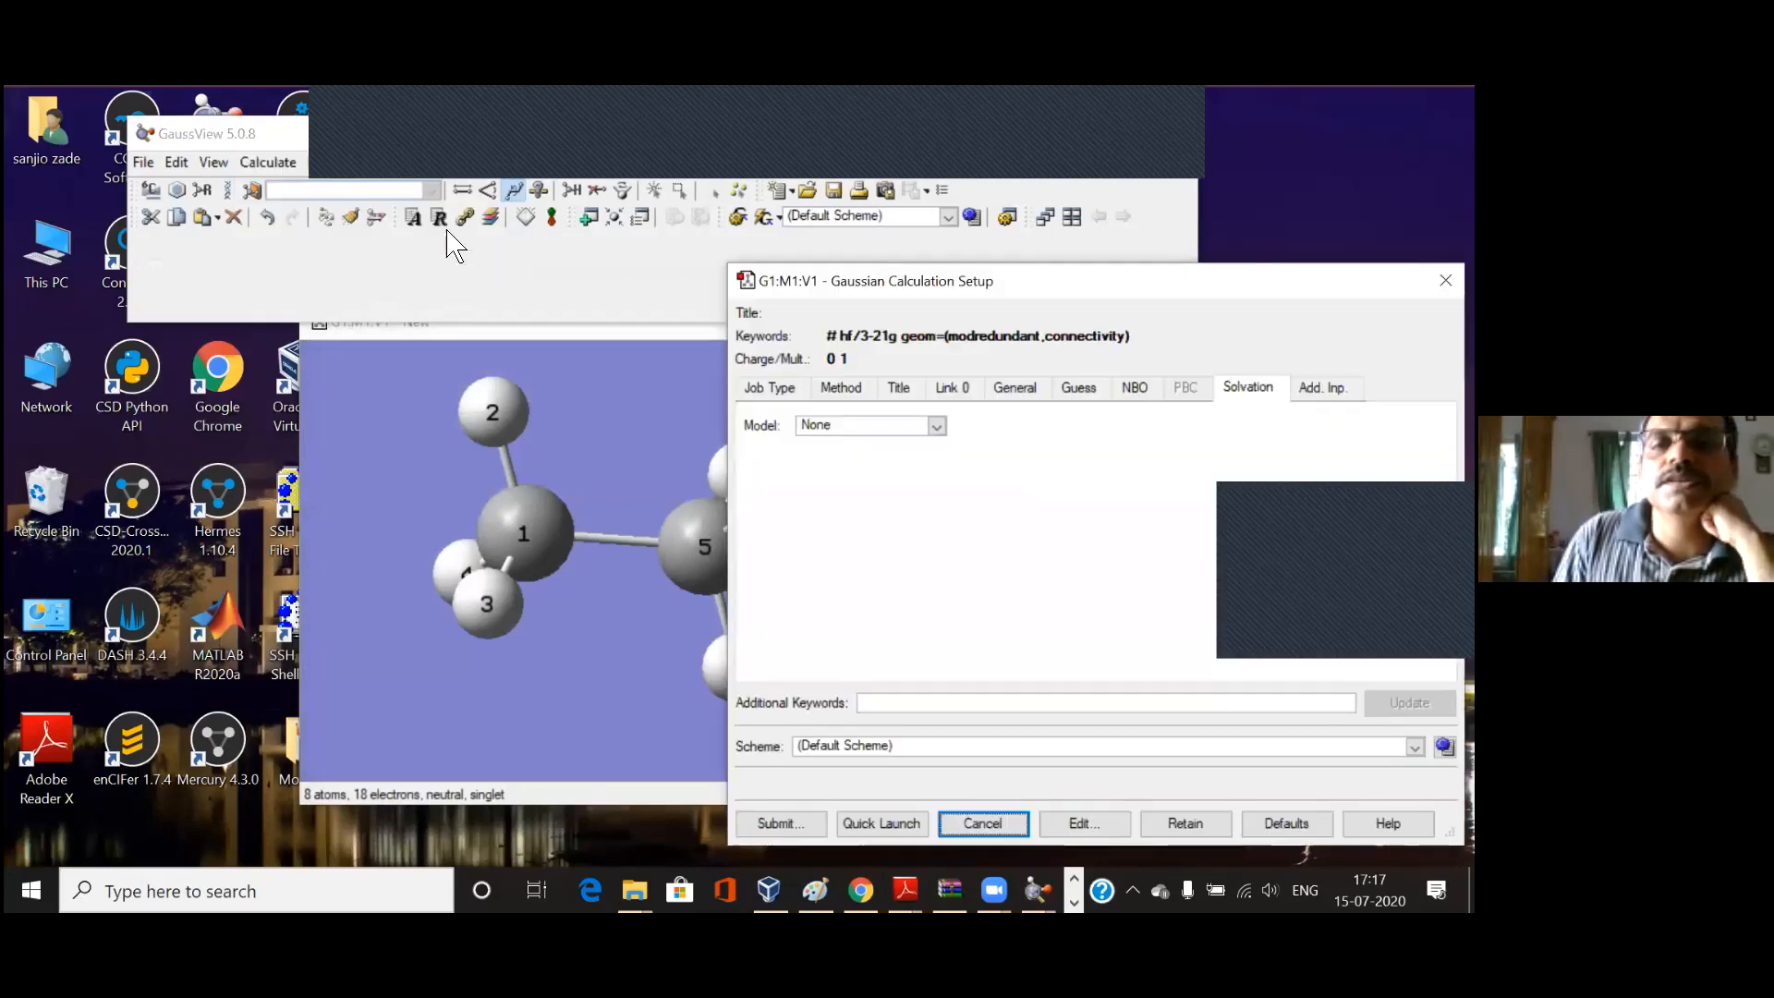
pyautogui.moveTo(903, 295); pyautogui.dragTo(489, 275)
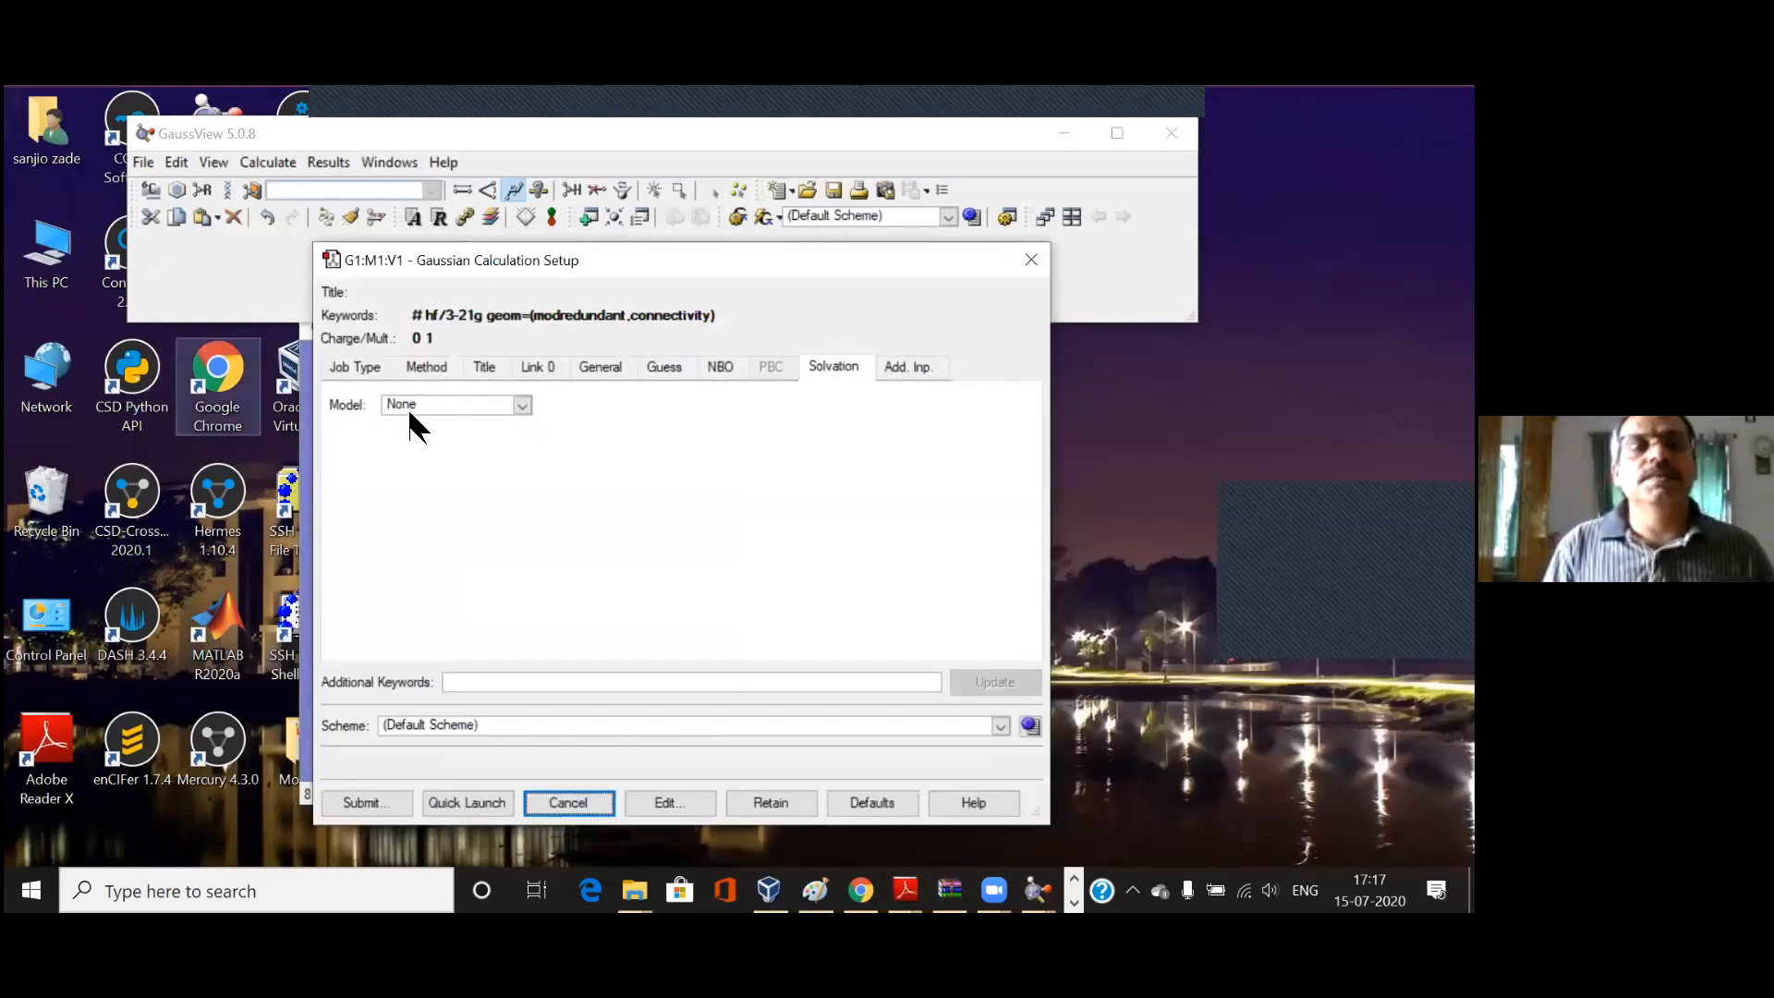
pyautogui.click(367, 367)
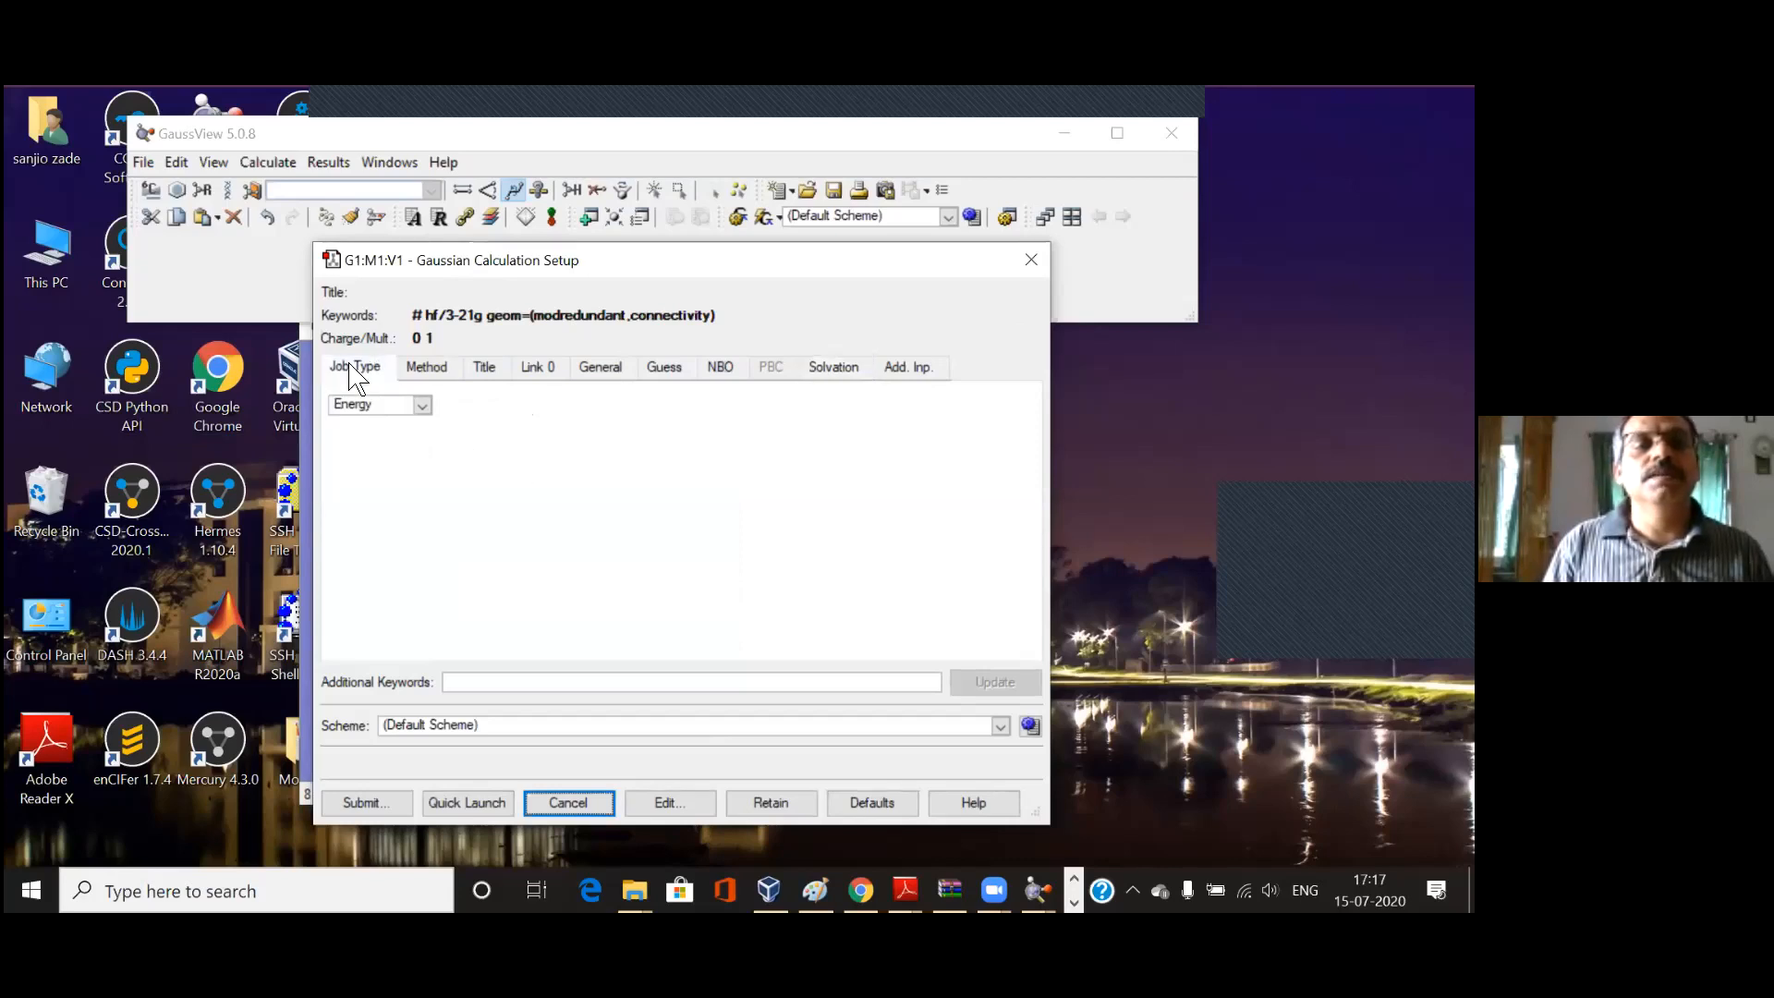
pyautogui.click(424, 410)
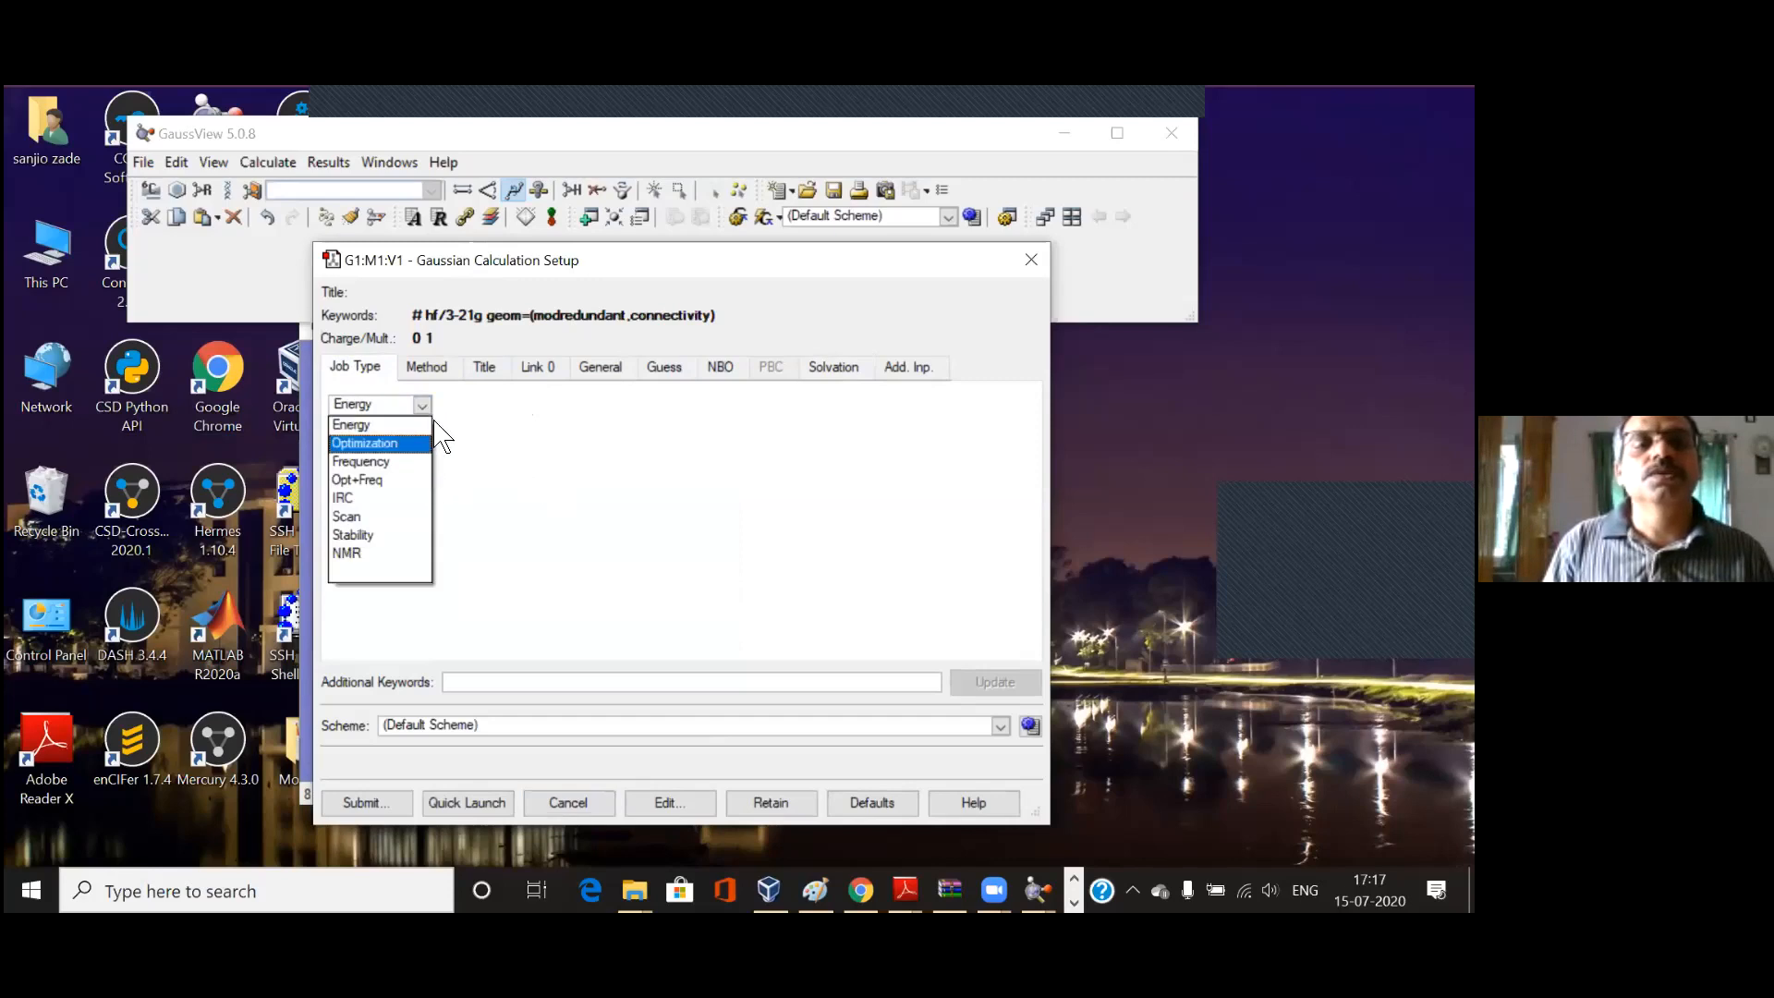
pyautogui.click(403, 447)
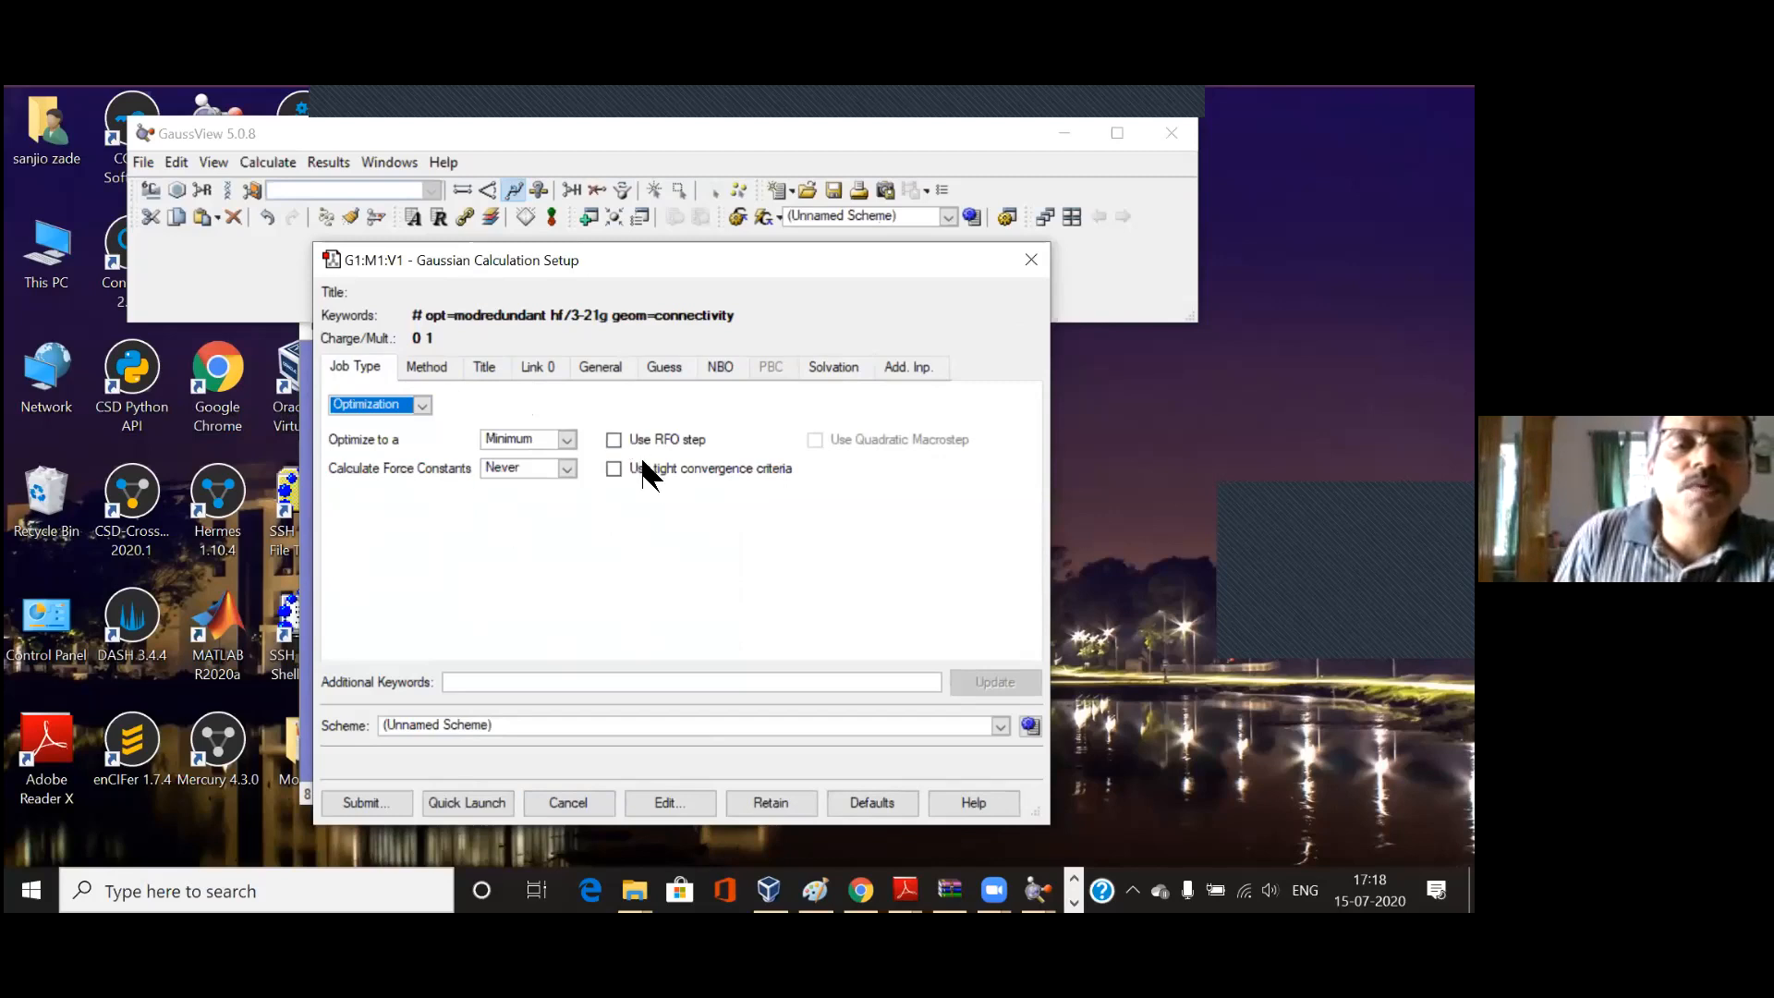
# Step: Set the ground-state calculation method to DFT and keep the spin option at Default Spin
pyautogui.click(426, 367)
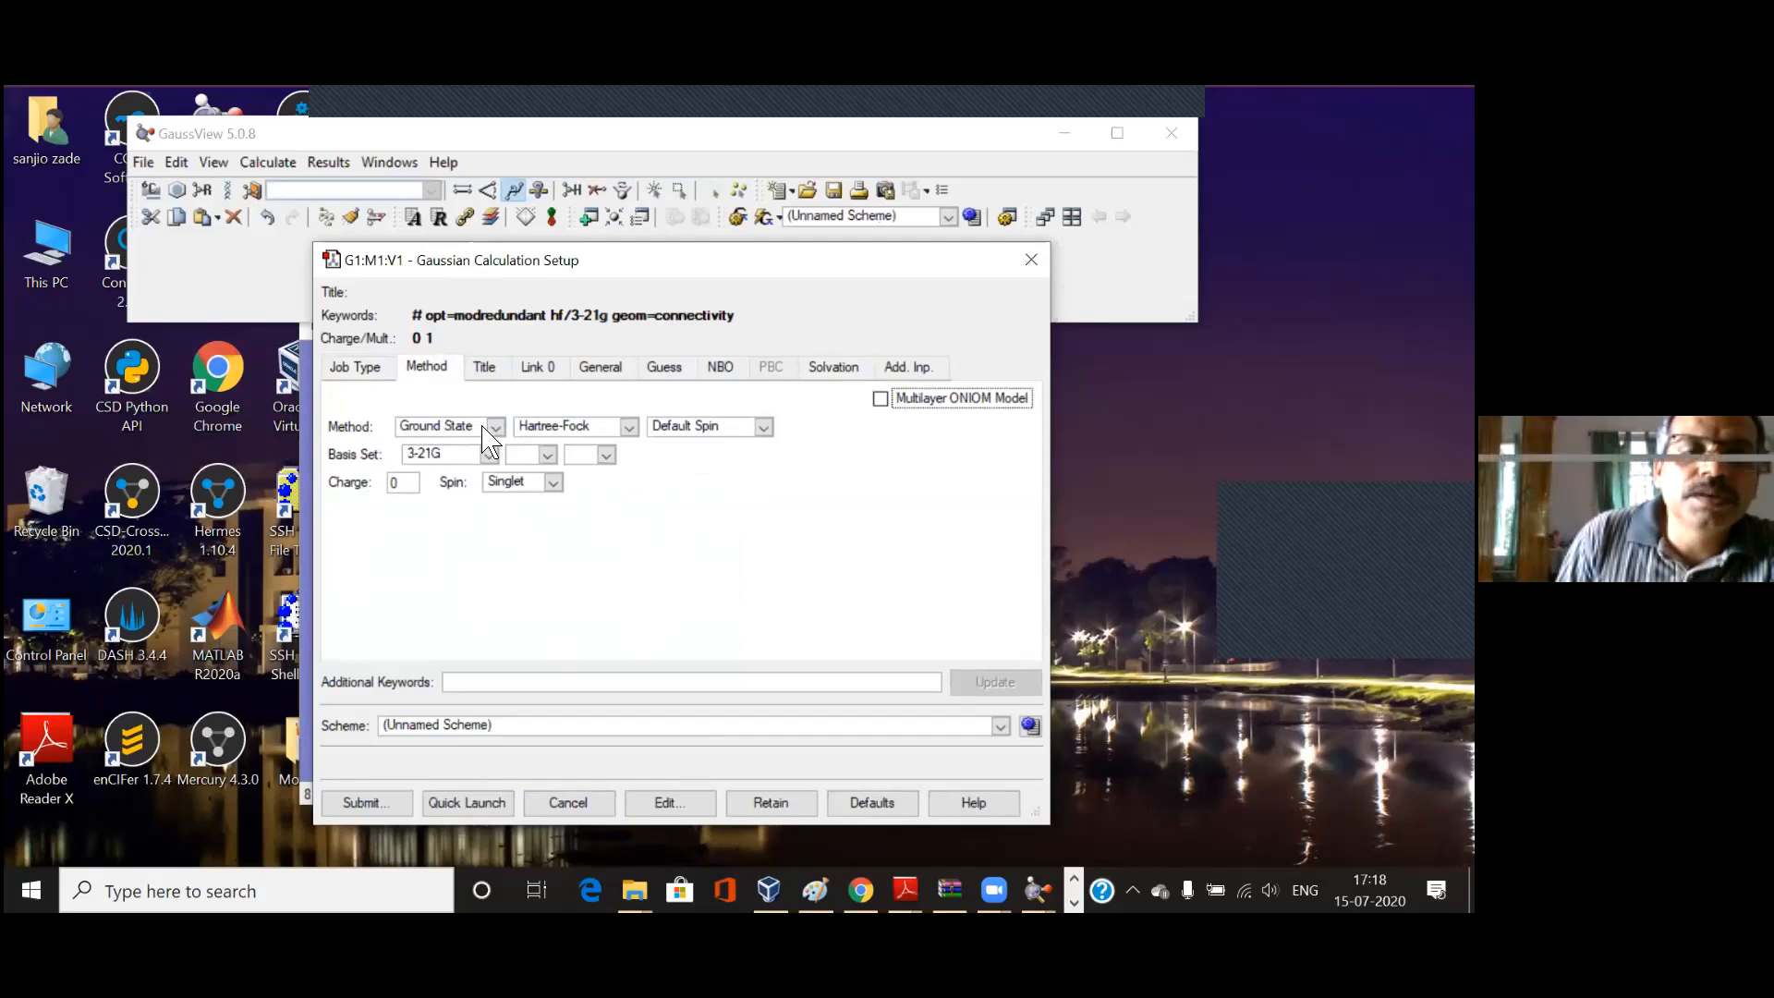
pyautogui.click(629, 425)
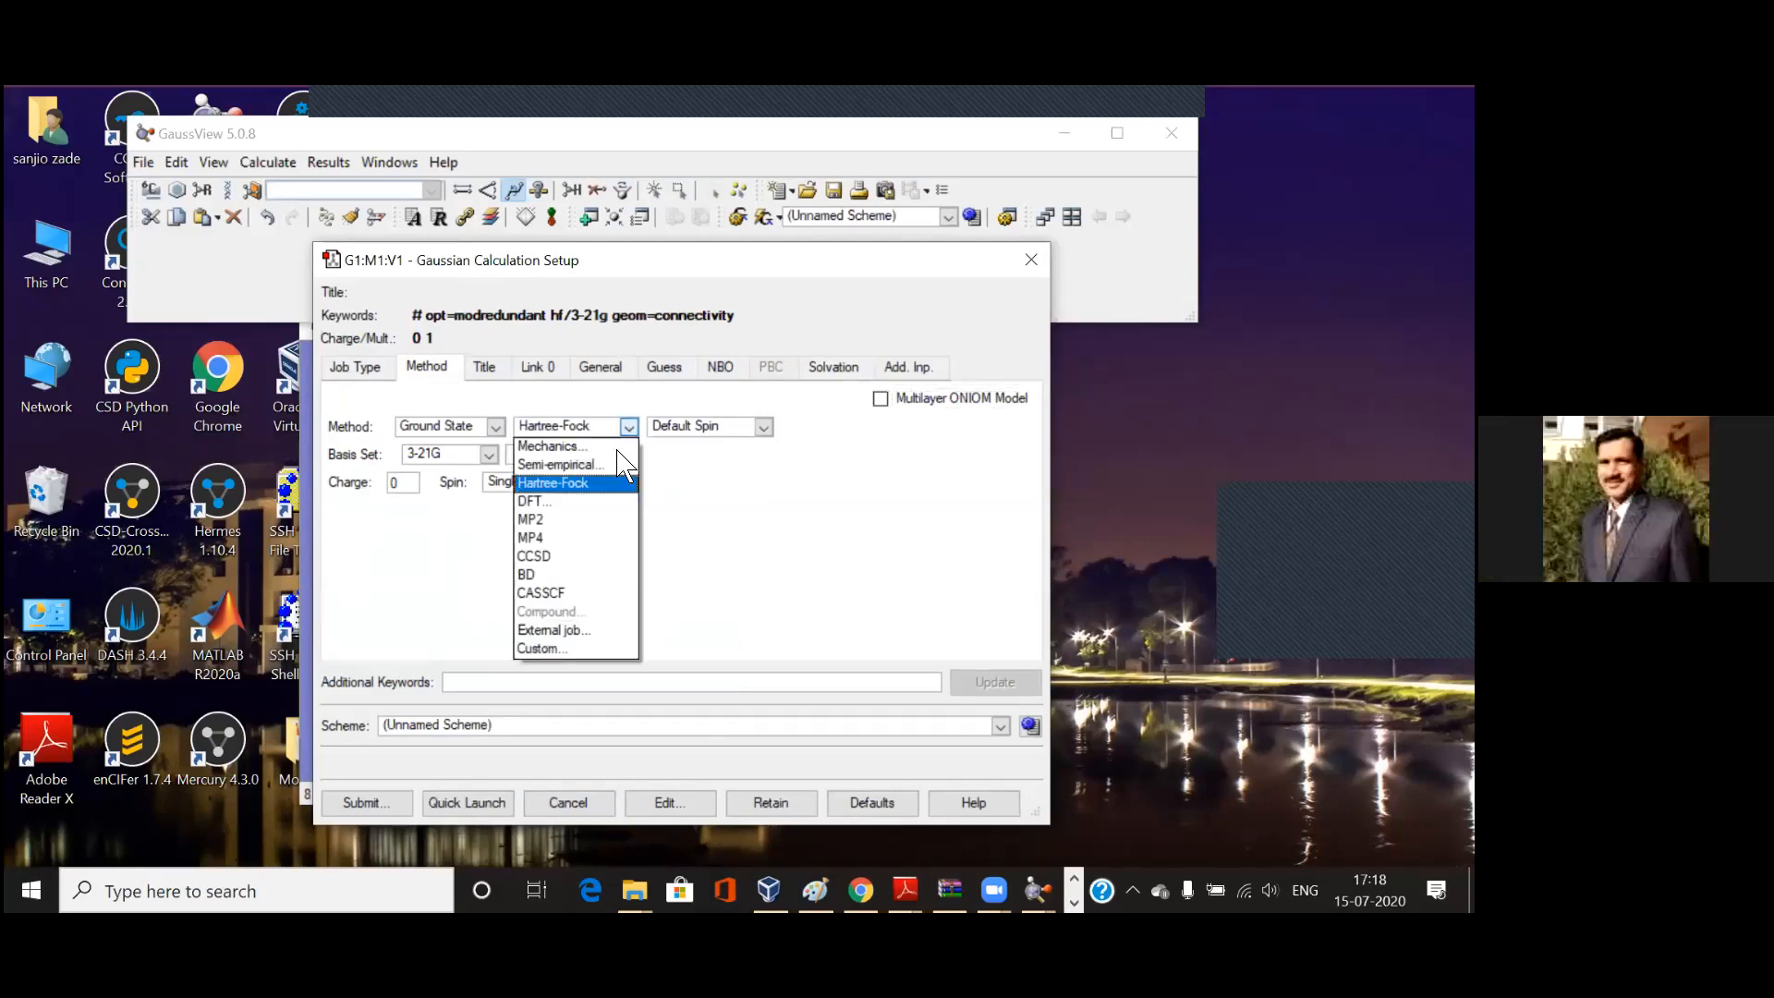
pyautogui.click(548, 503)
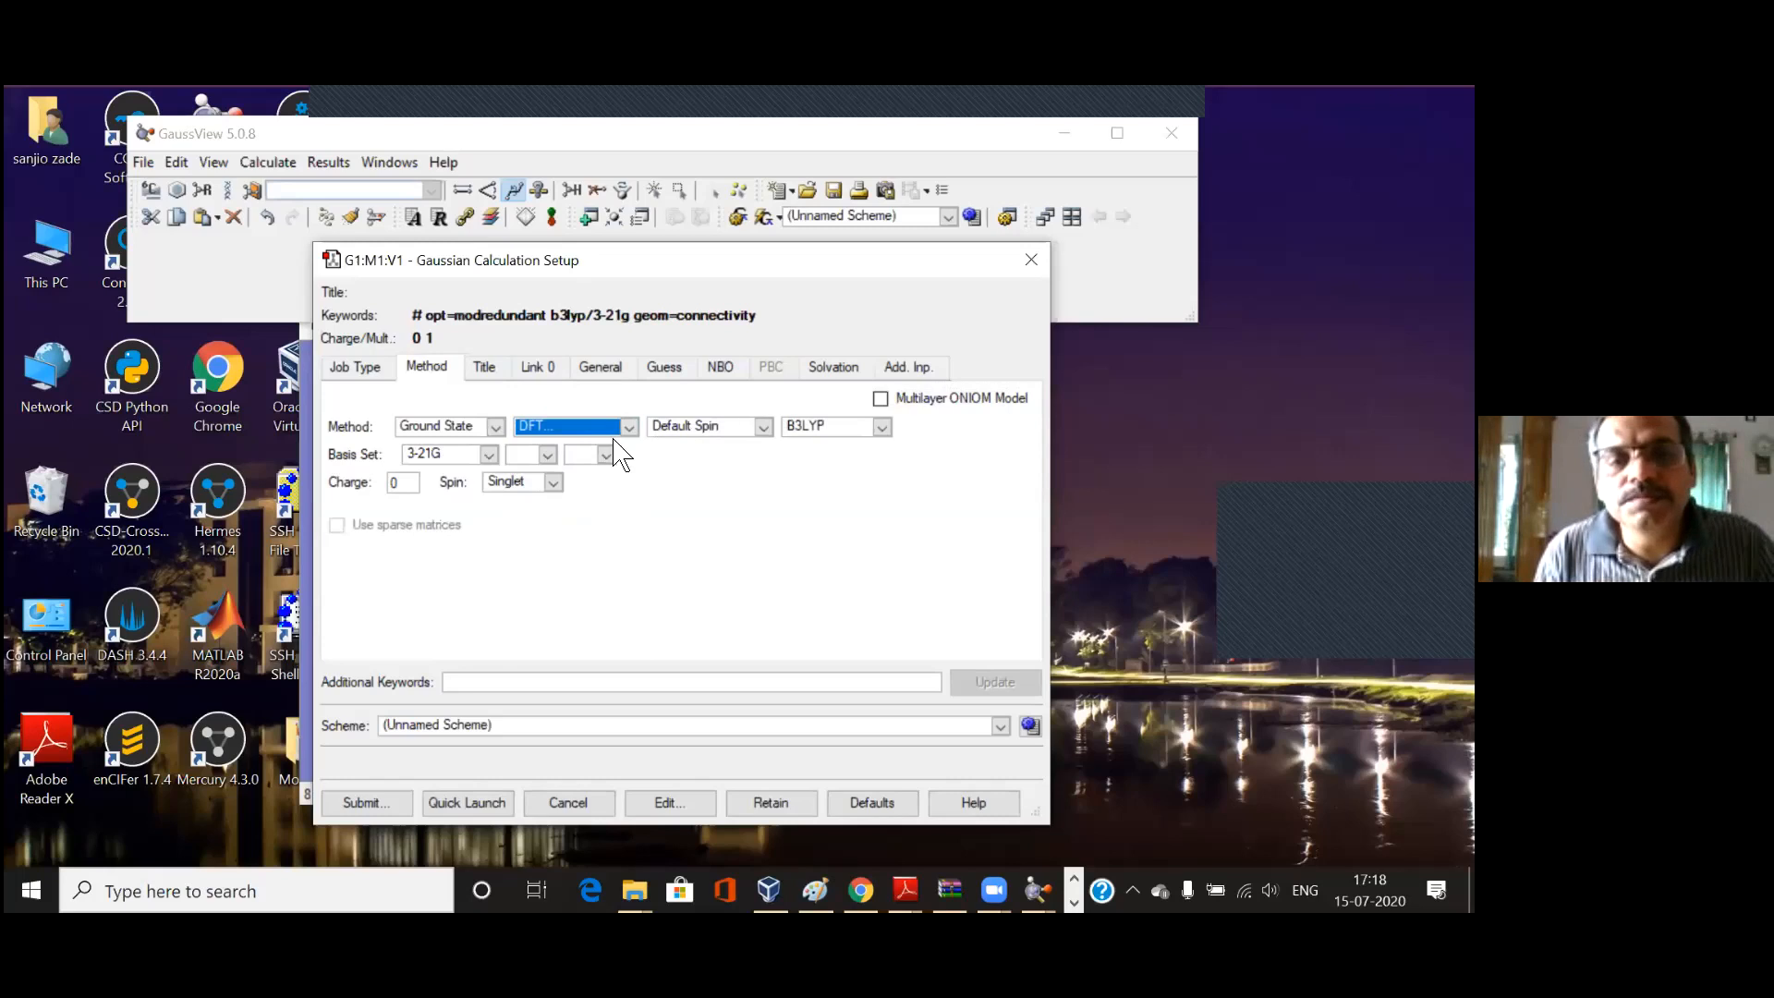
pyautogui.click(763, 427)
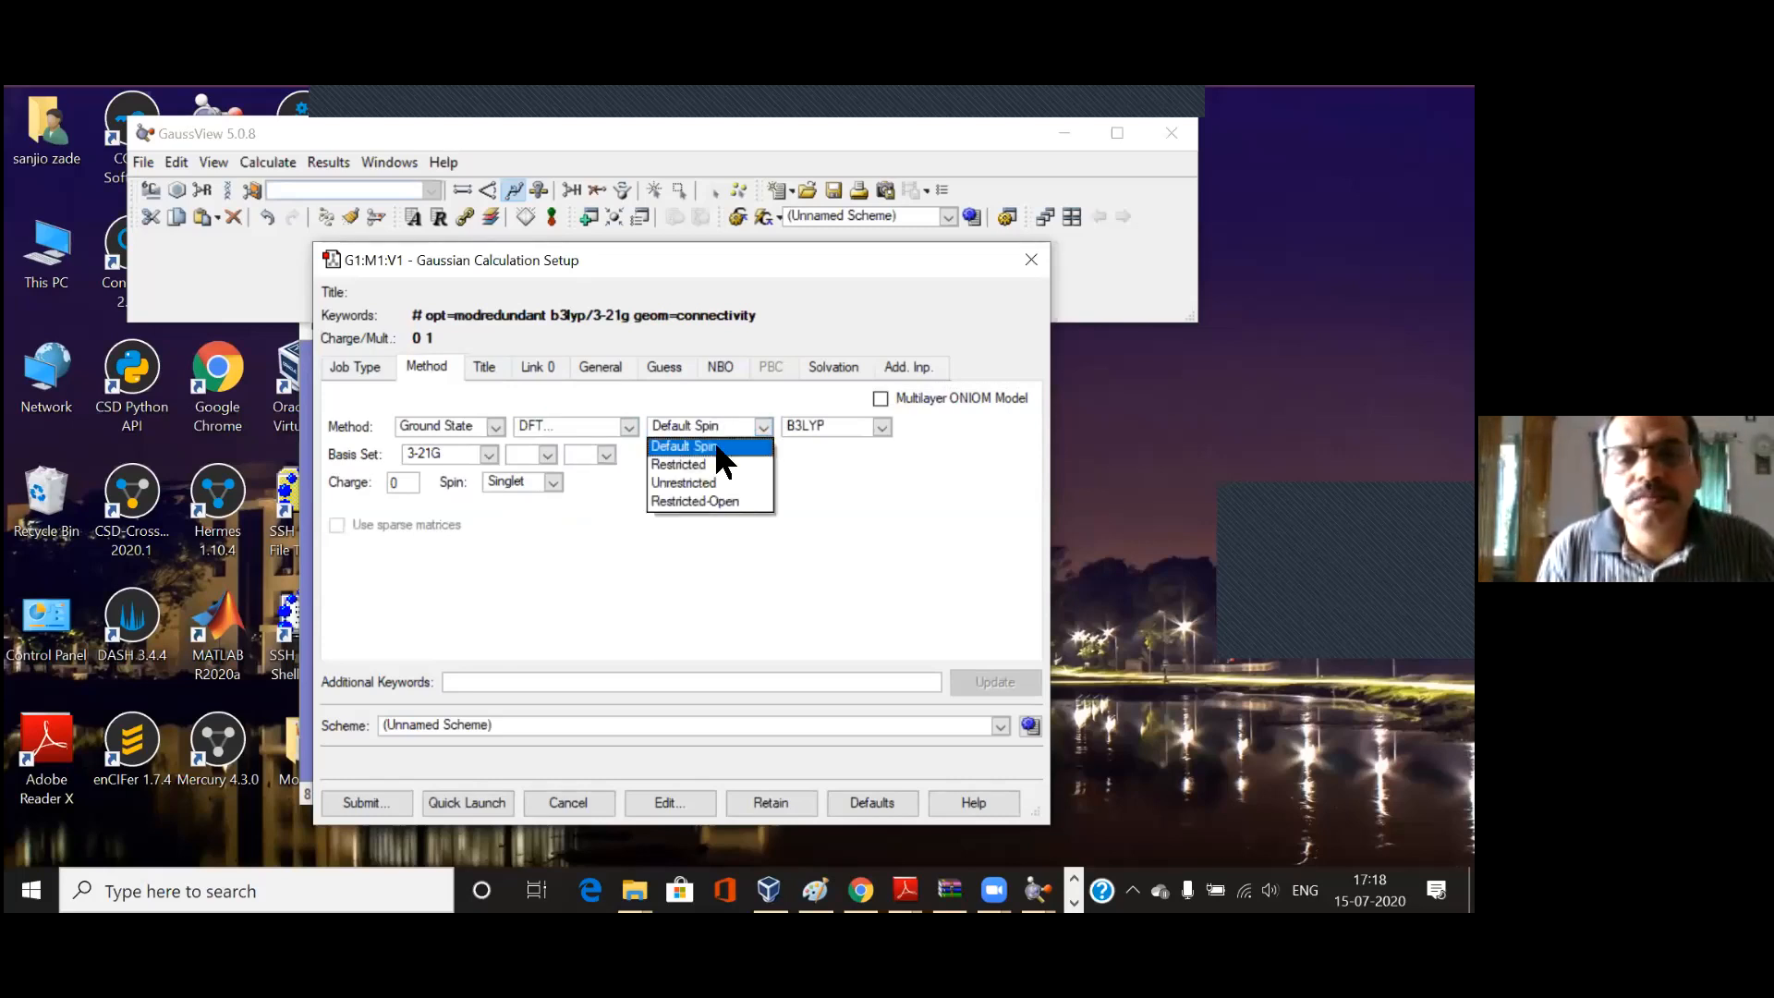
pyautogui.click(717, 447)
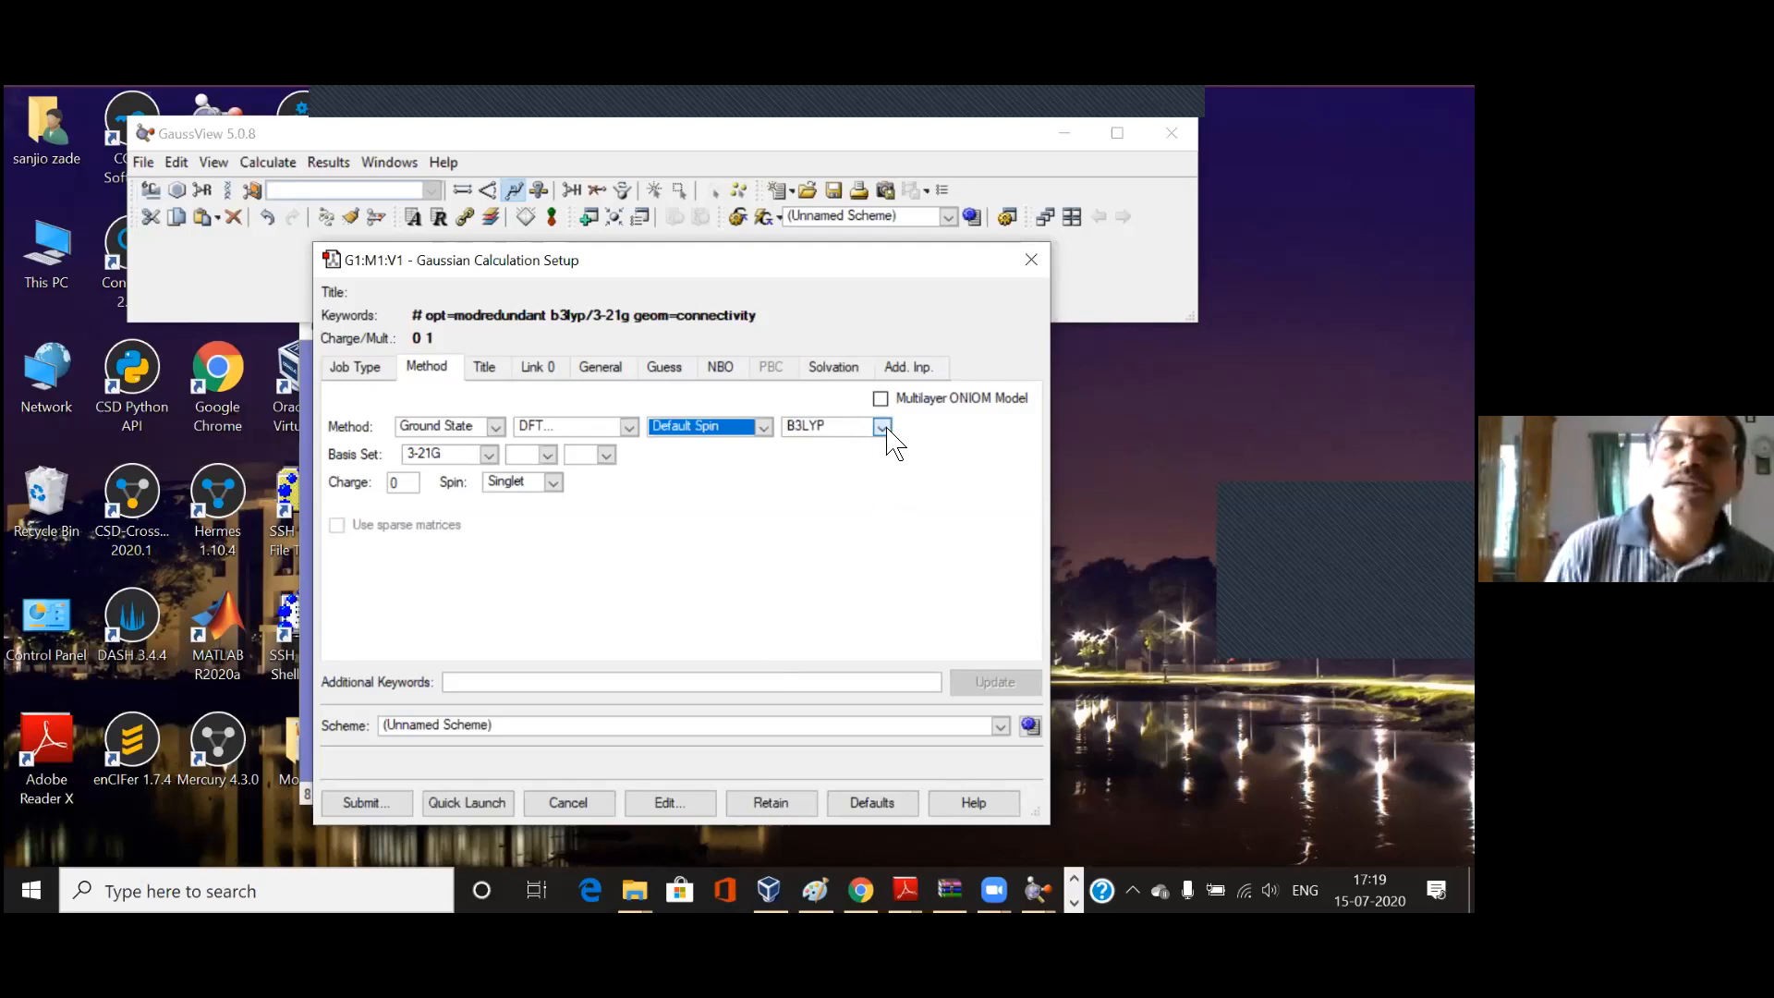
# Step: Keep B3LYP as the DFT functional and set the basis set to 6-31G with a d polarization function
pyautogui.click(848, 427)
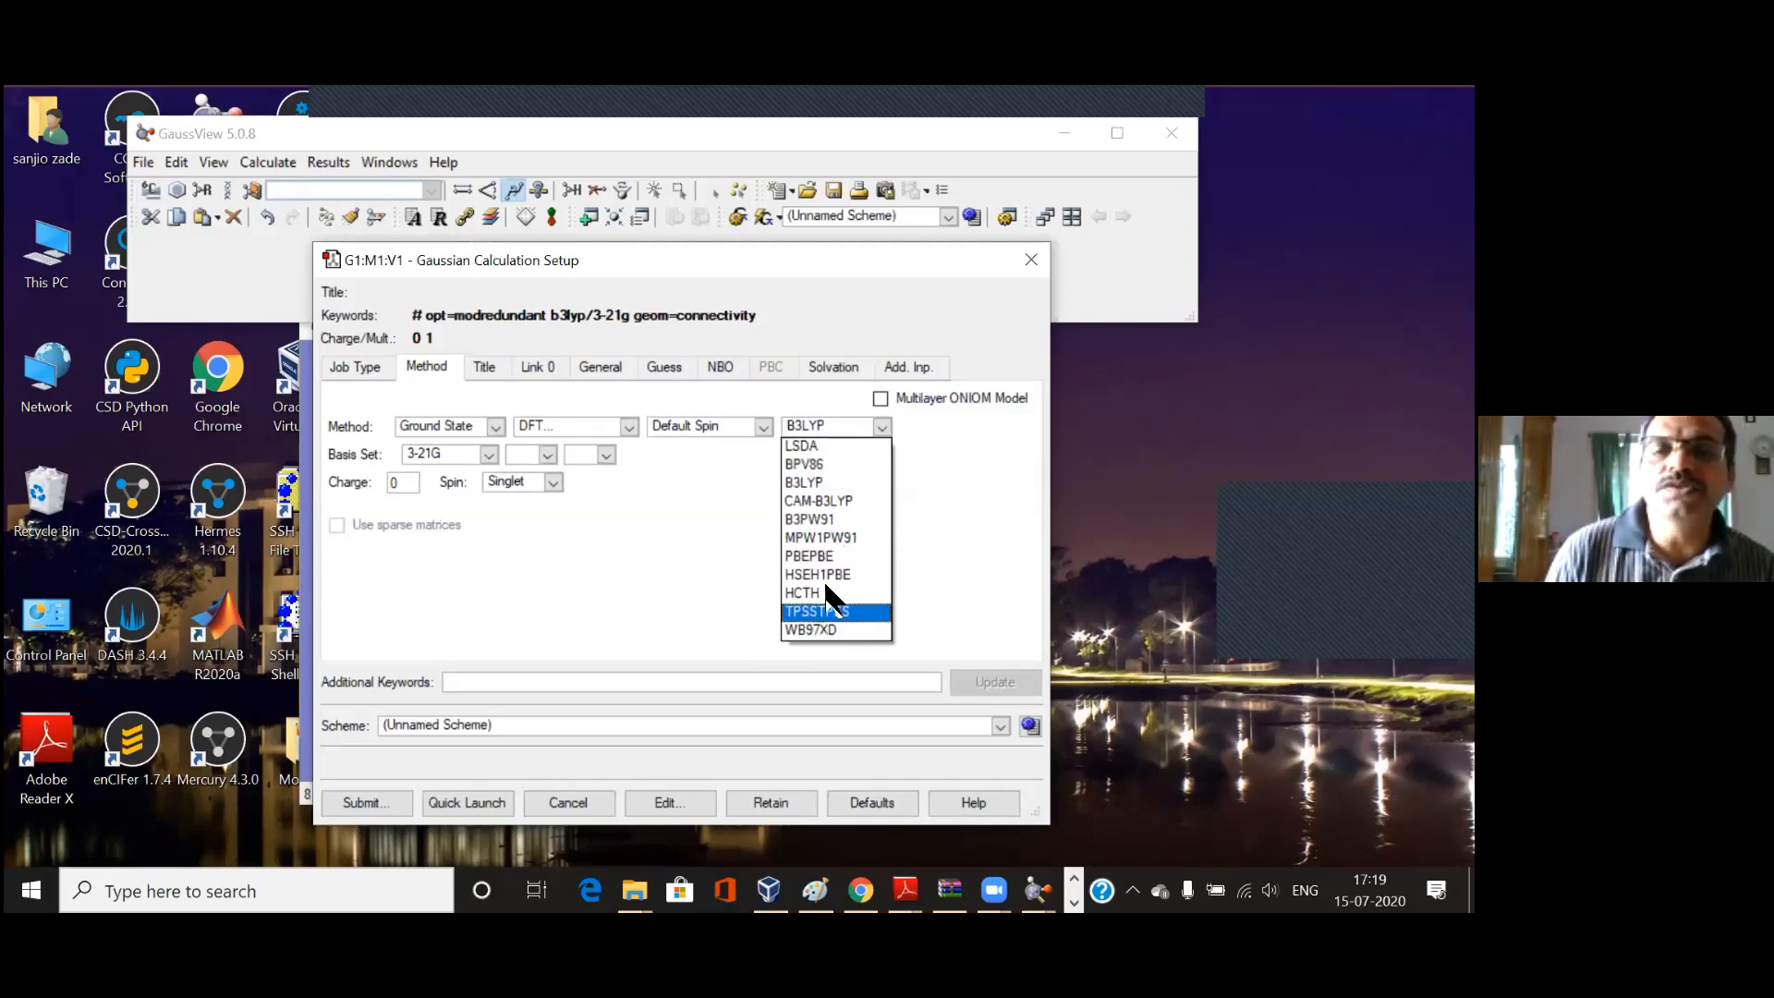
pyautogui.click(861, 486)
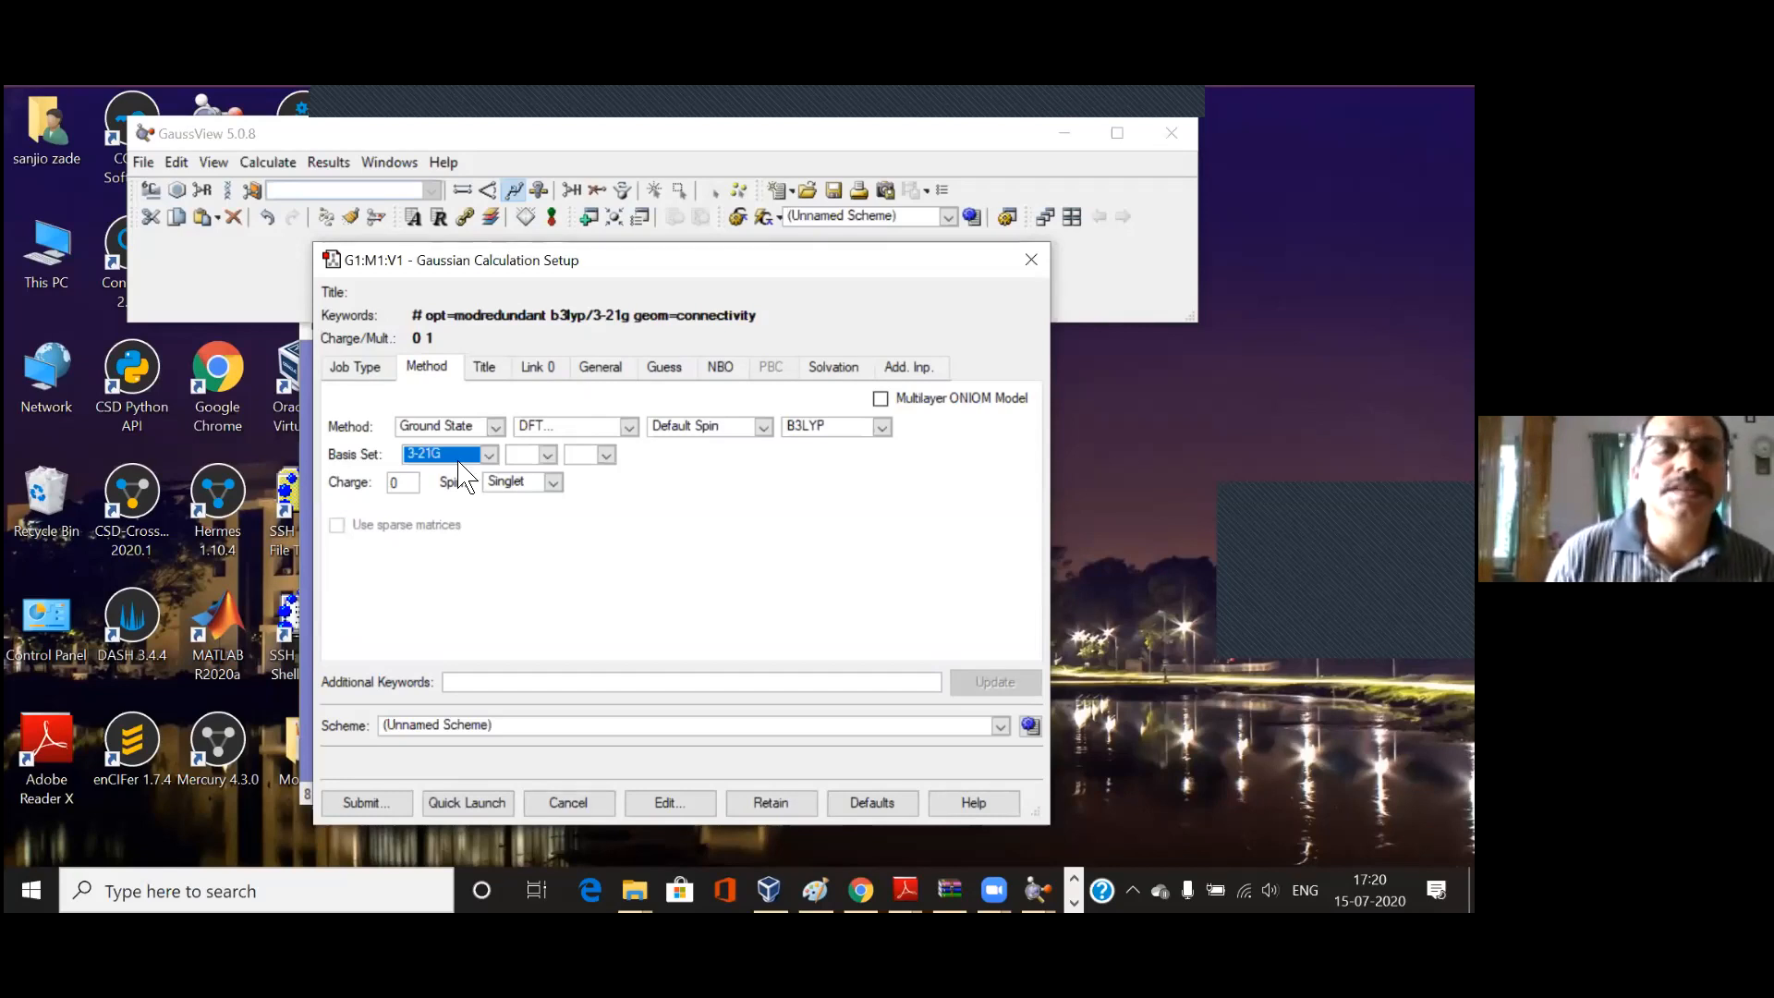
pyautogui.click(434, 455)
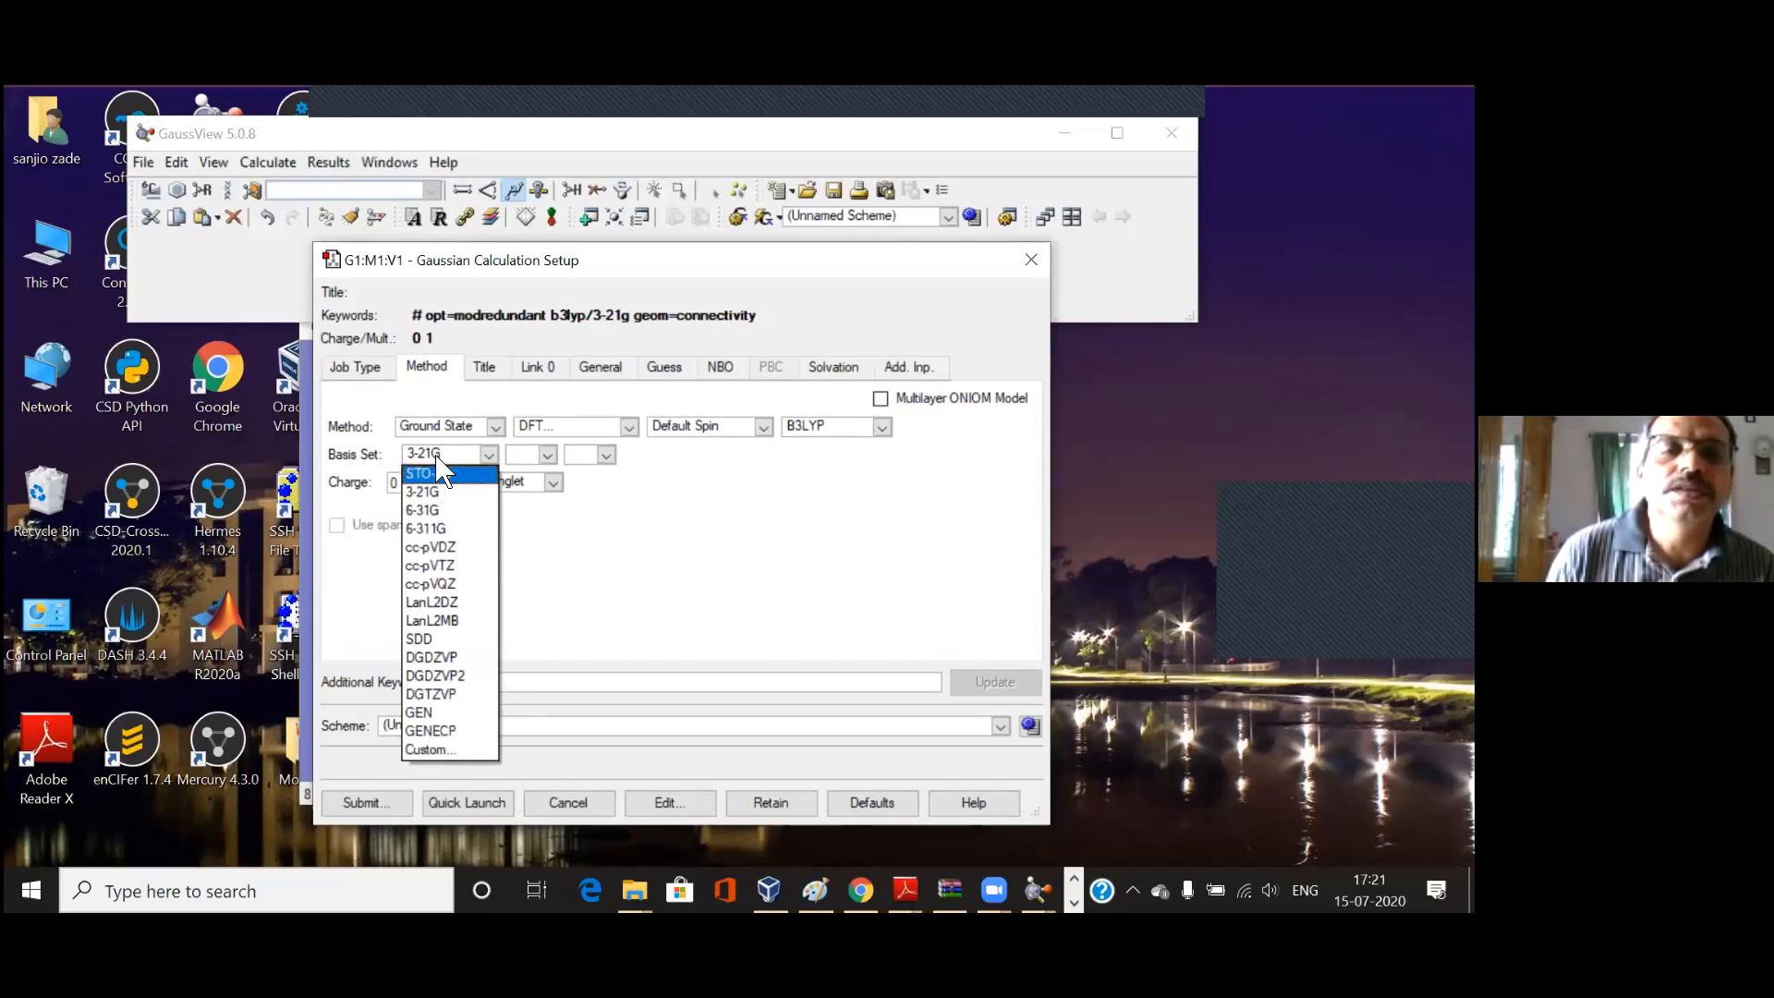
pyautogui.click(485, 525)
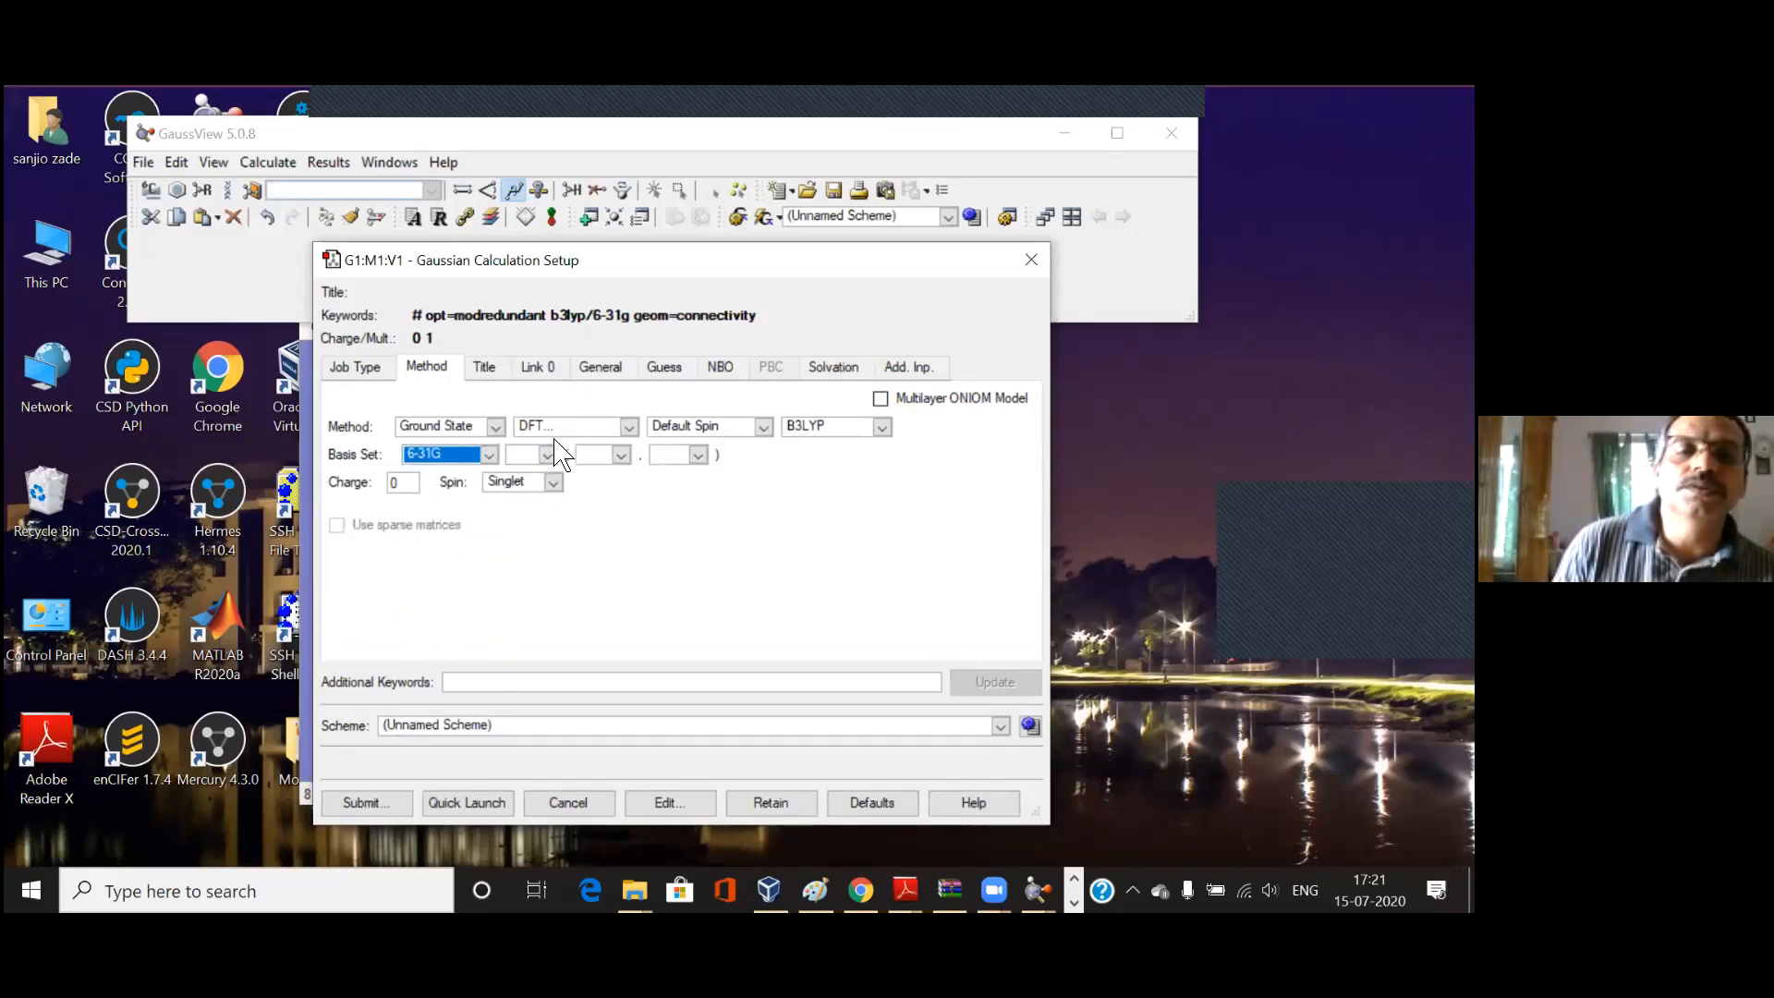
pyautogui.click(622, 456)
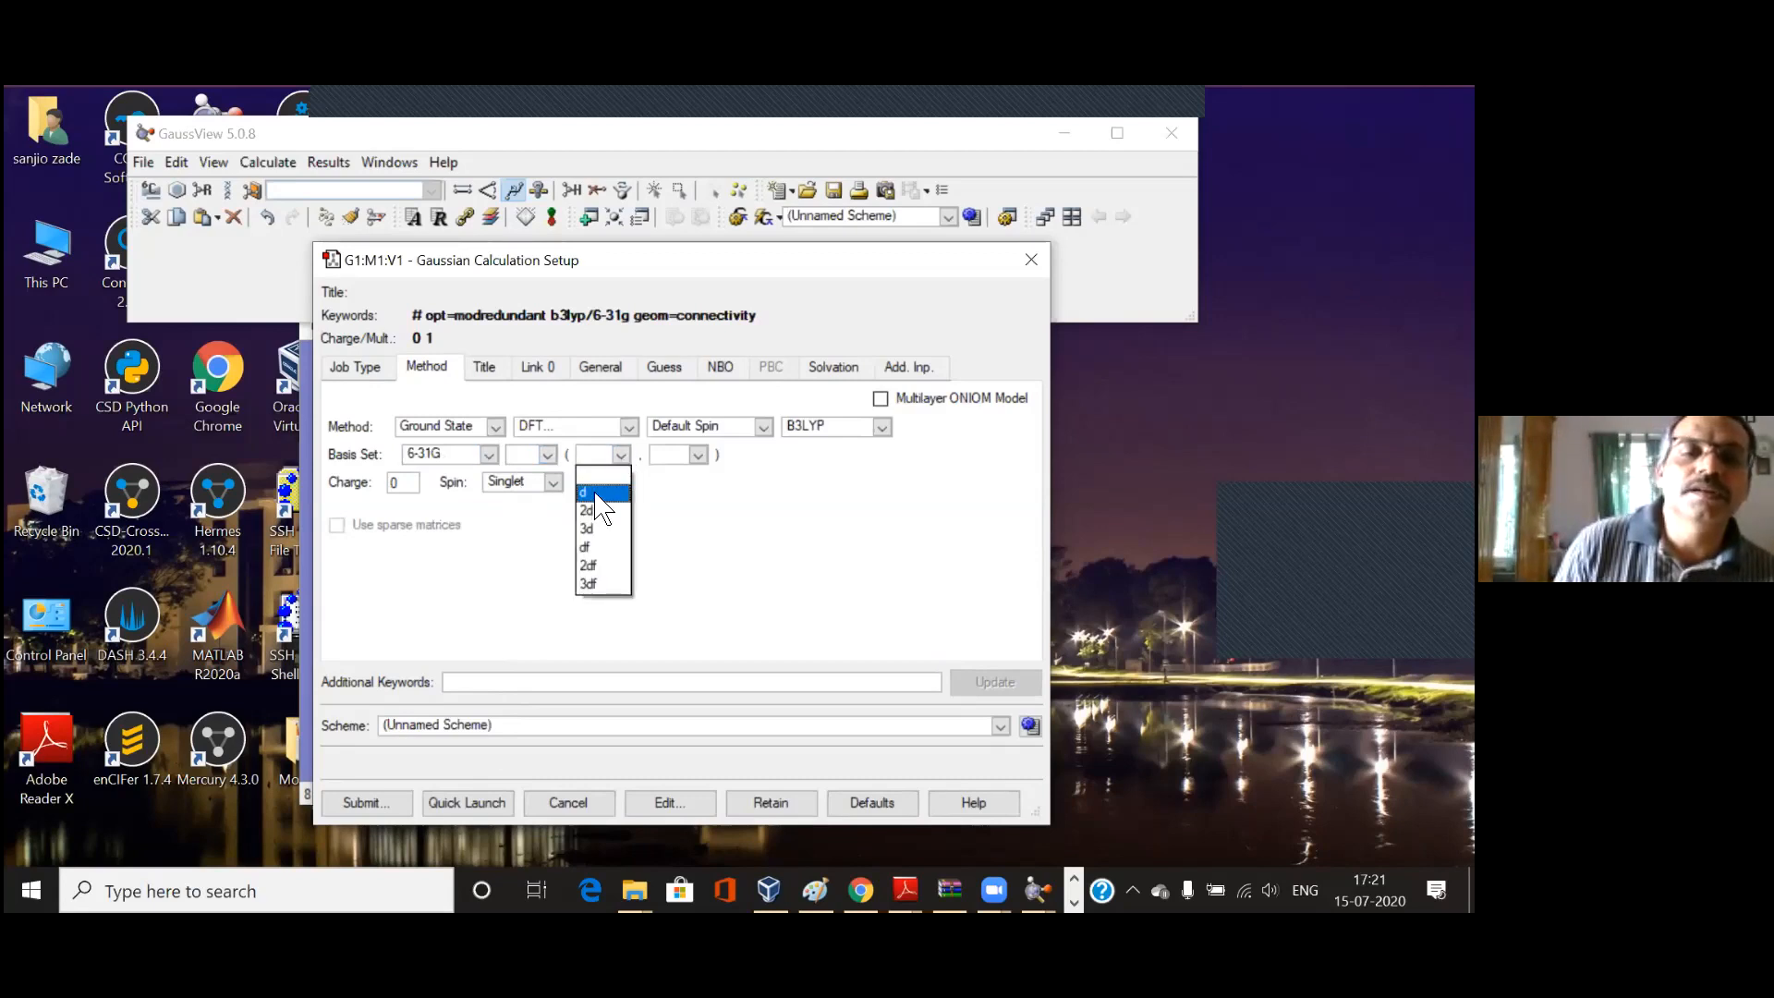
pyautogui.click(597, 494)
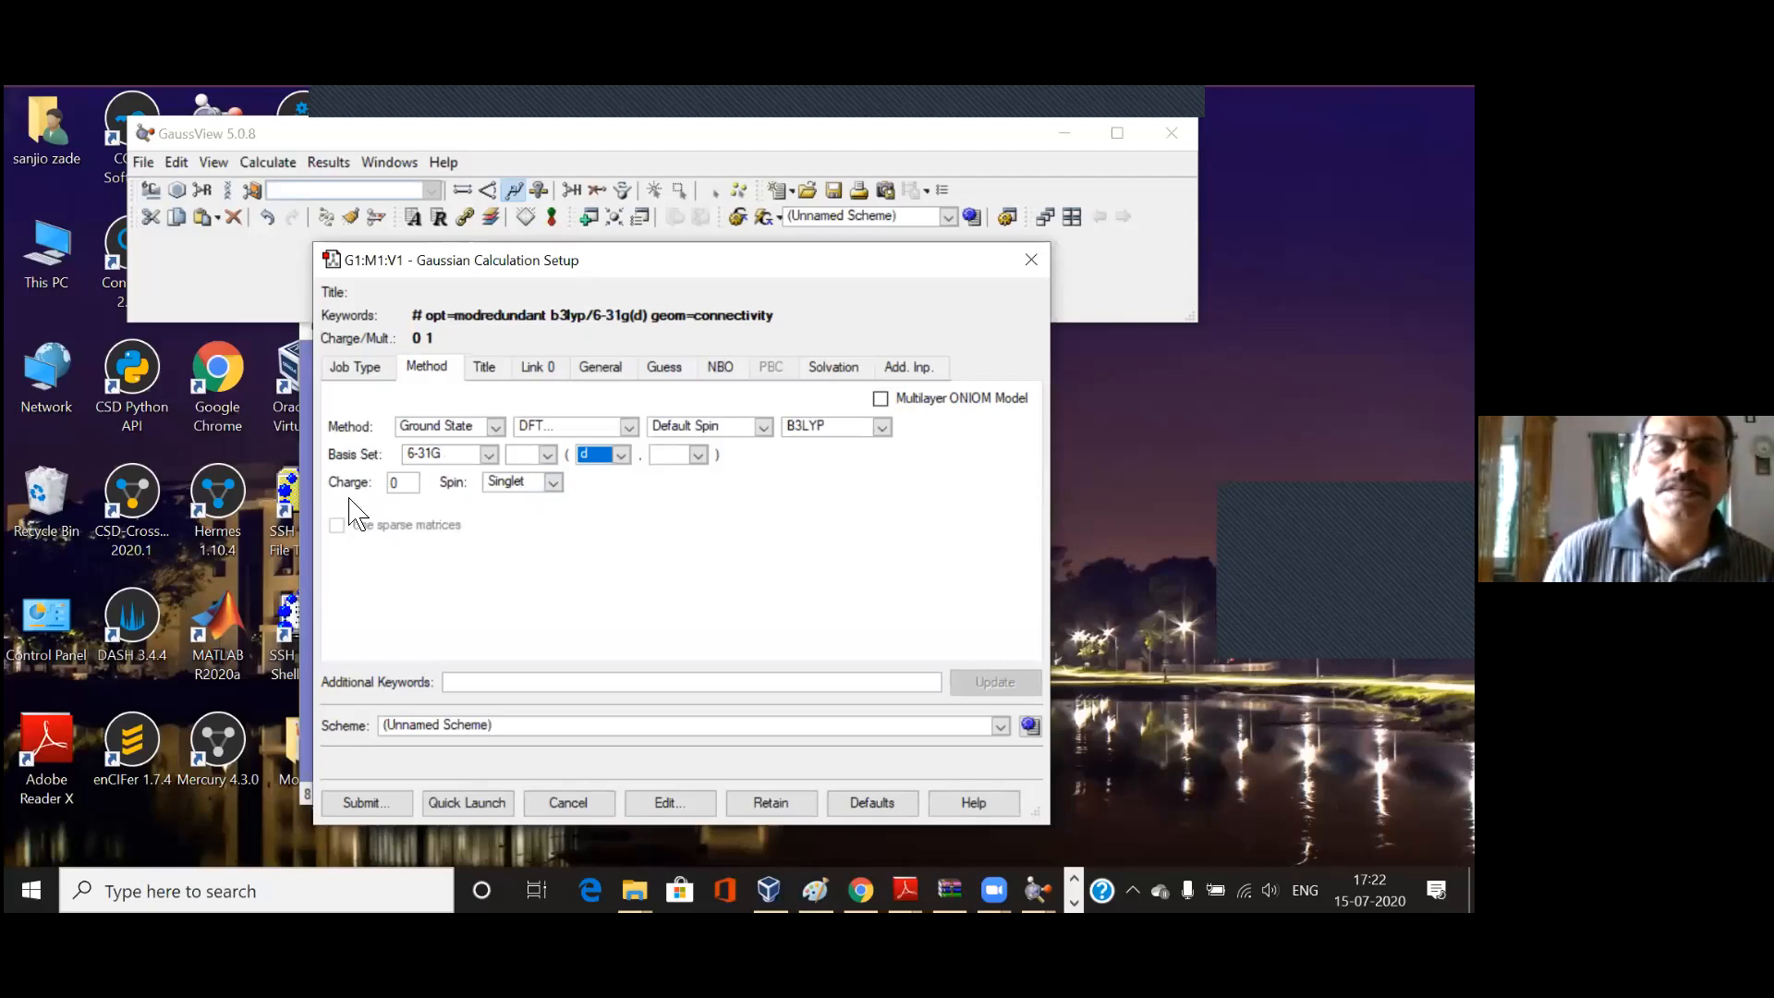
# Step: Look through the spin multiplicity options for the neutral ethane molecule, keeping Singlet selected
pyautogui.click(552, 481)
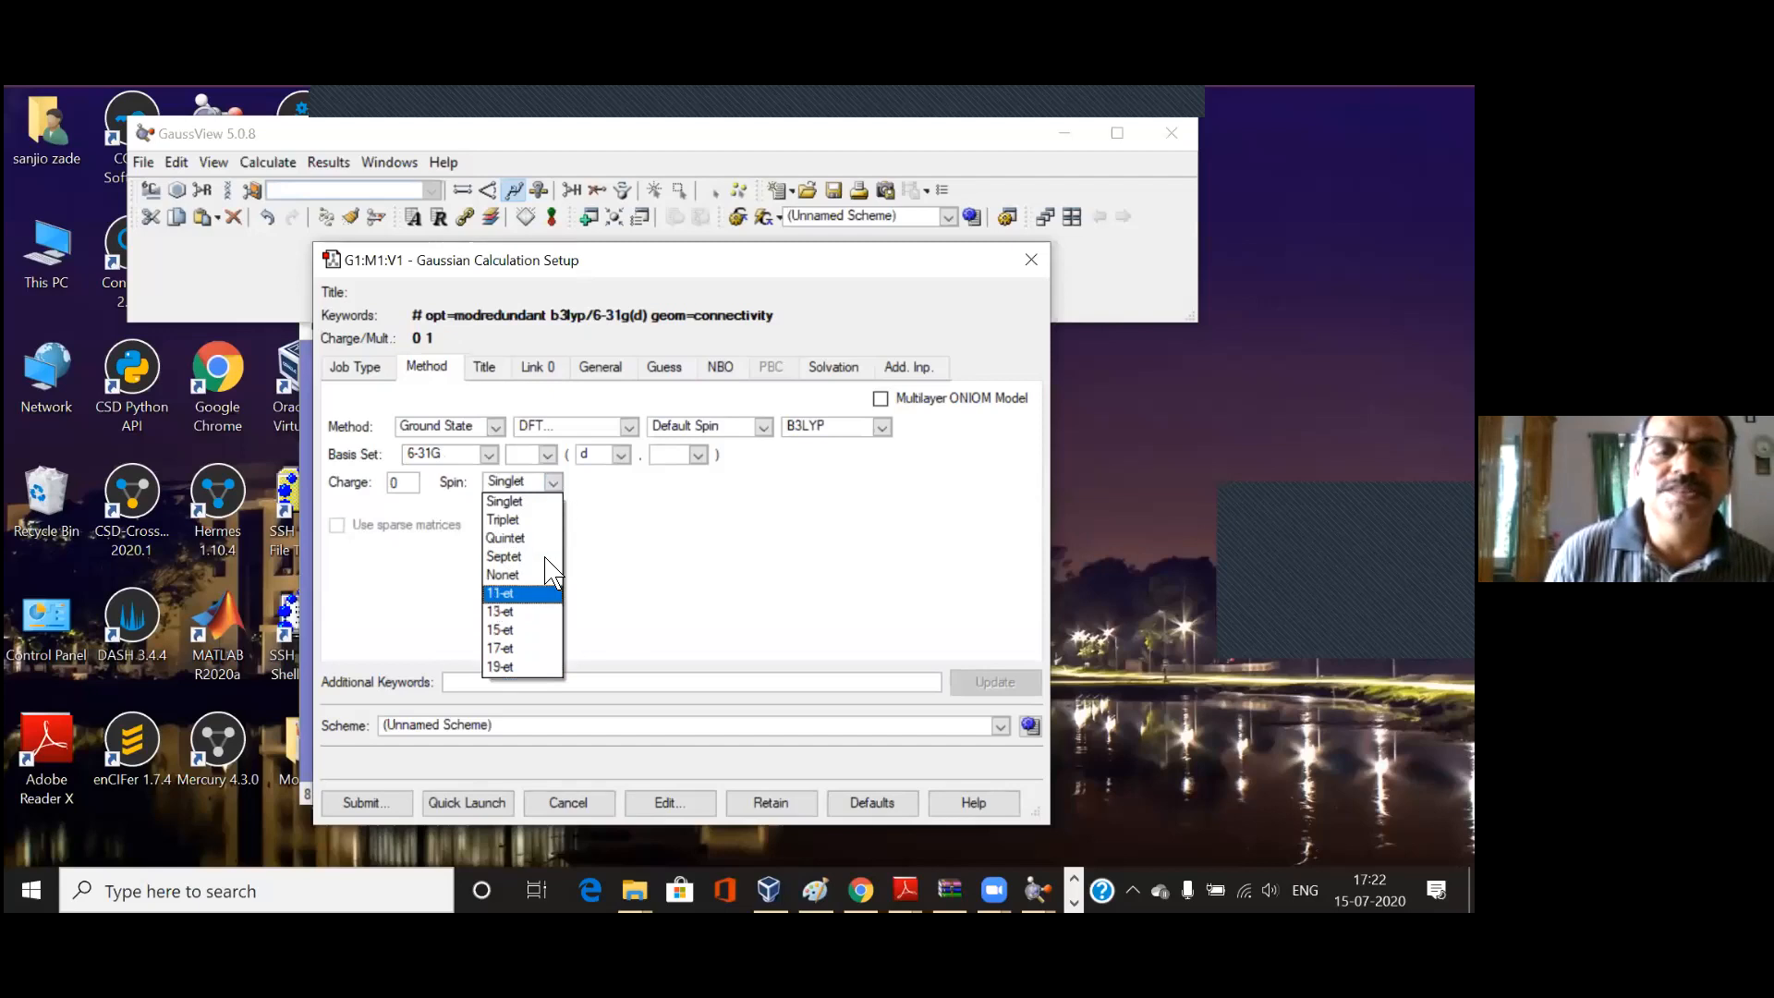
pyautogui.click(533, 504)
pyautogui.click(531, 483)
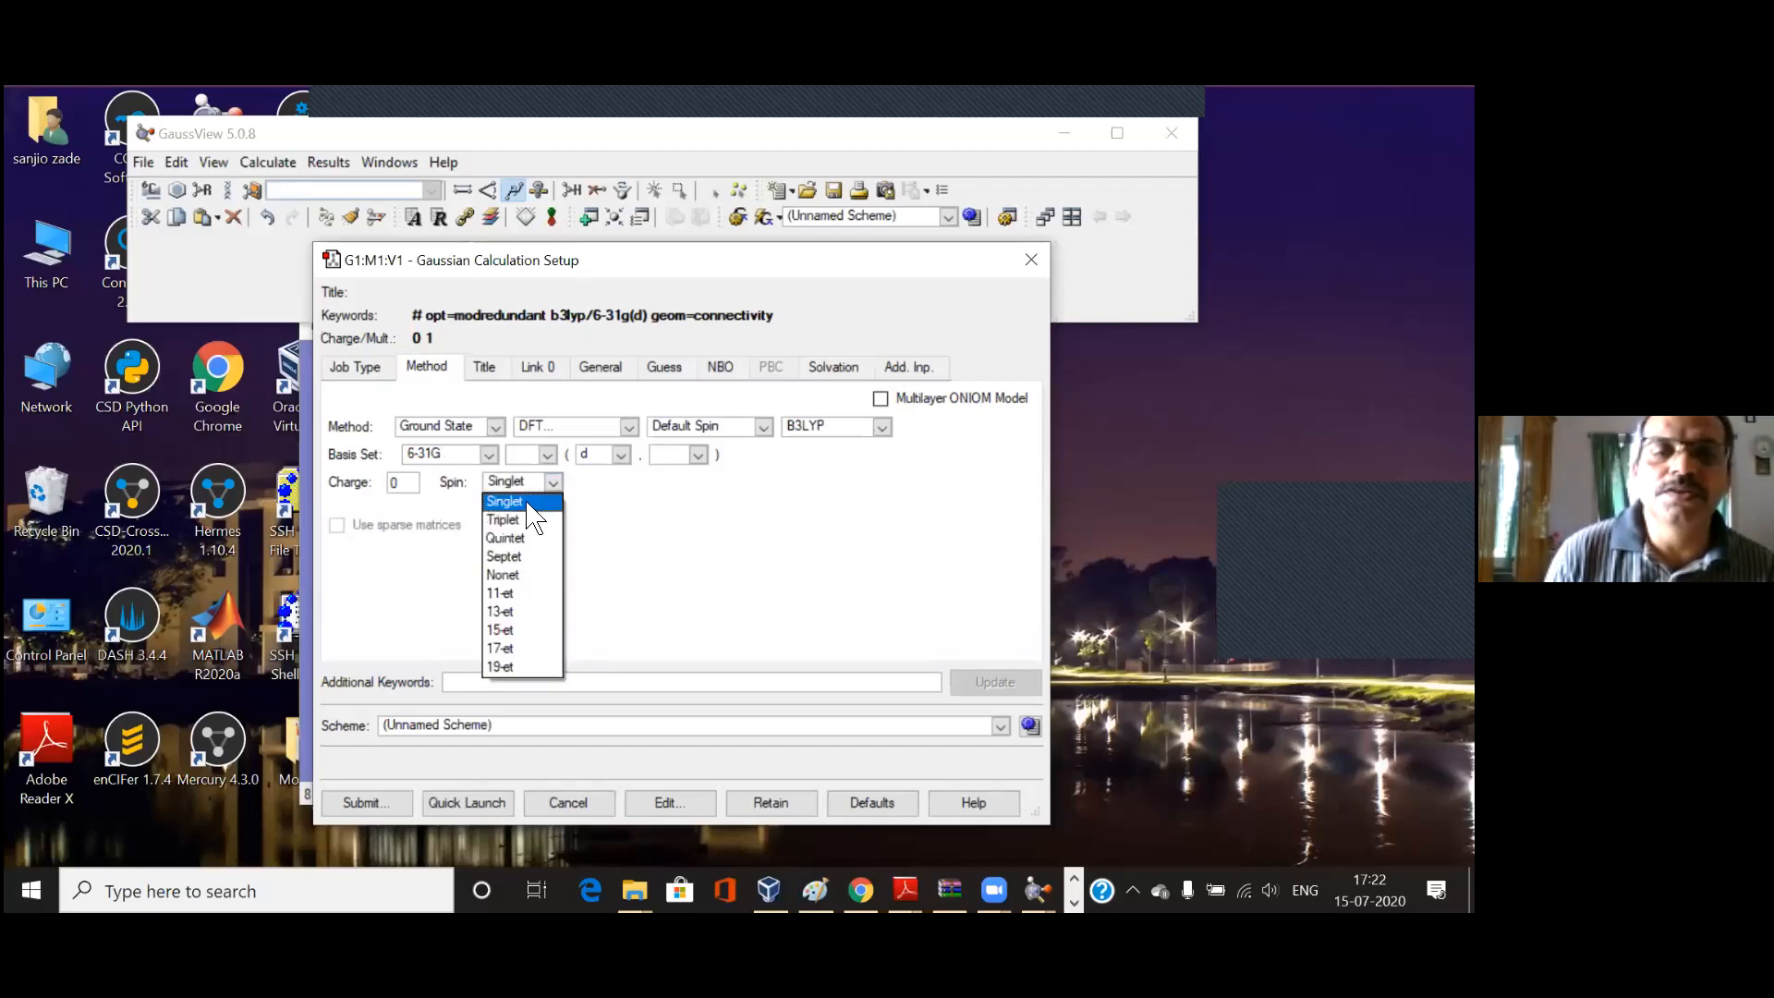
pyautogui.click(534, 500)
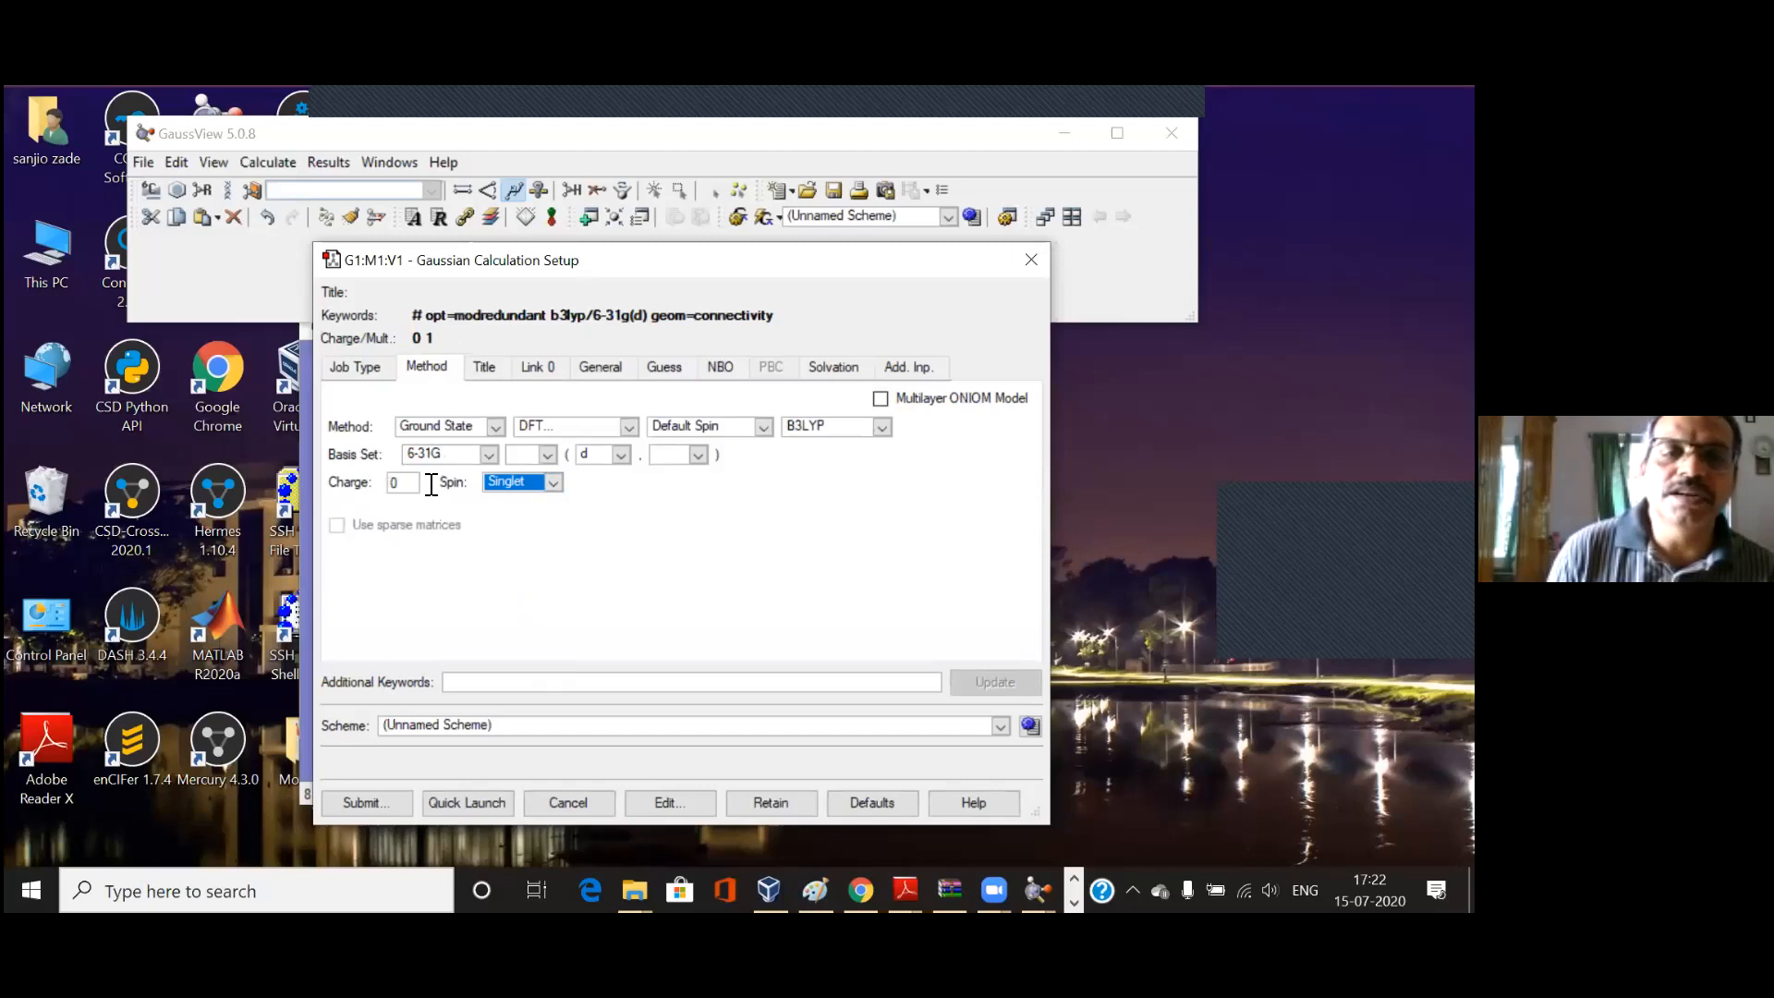
pyautogui.click(554, 482)
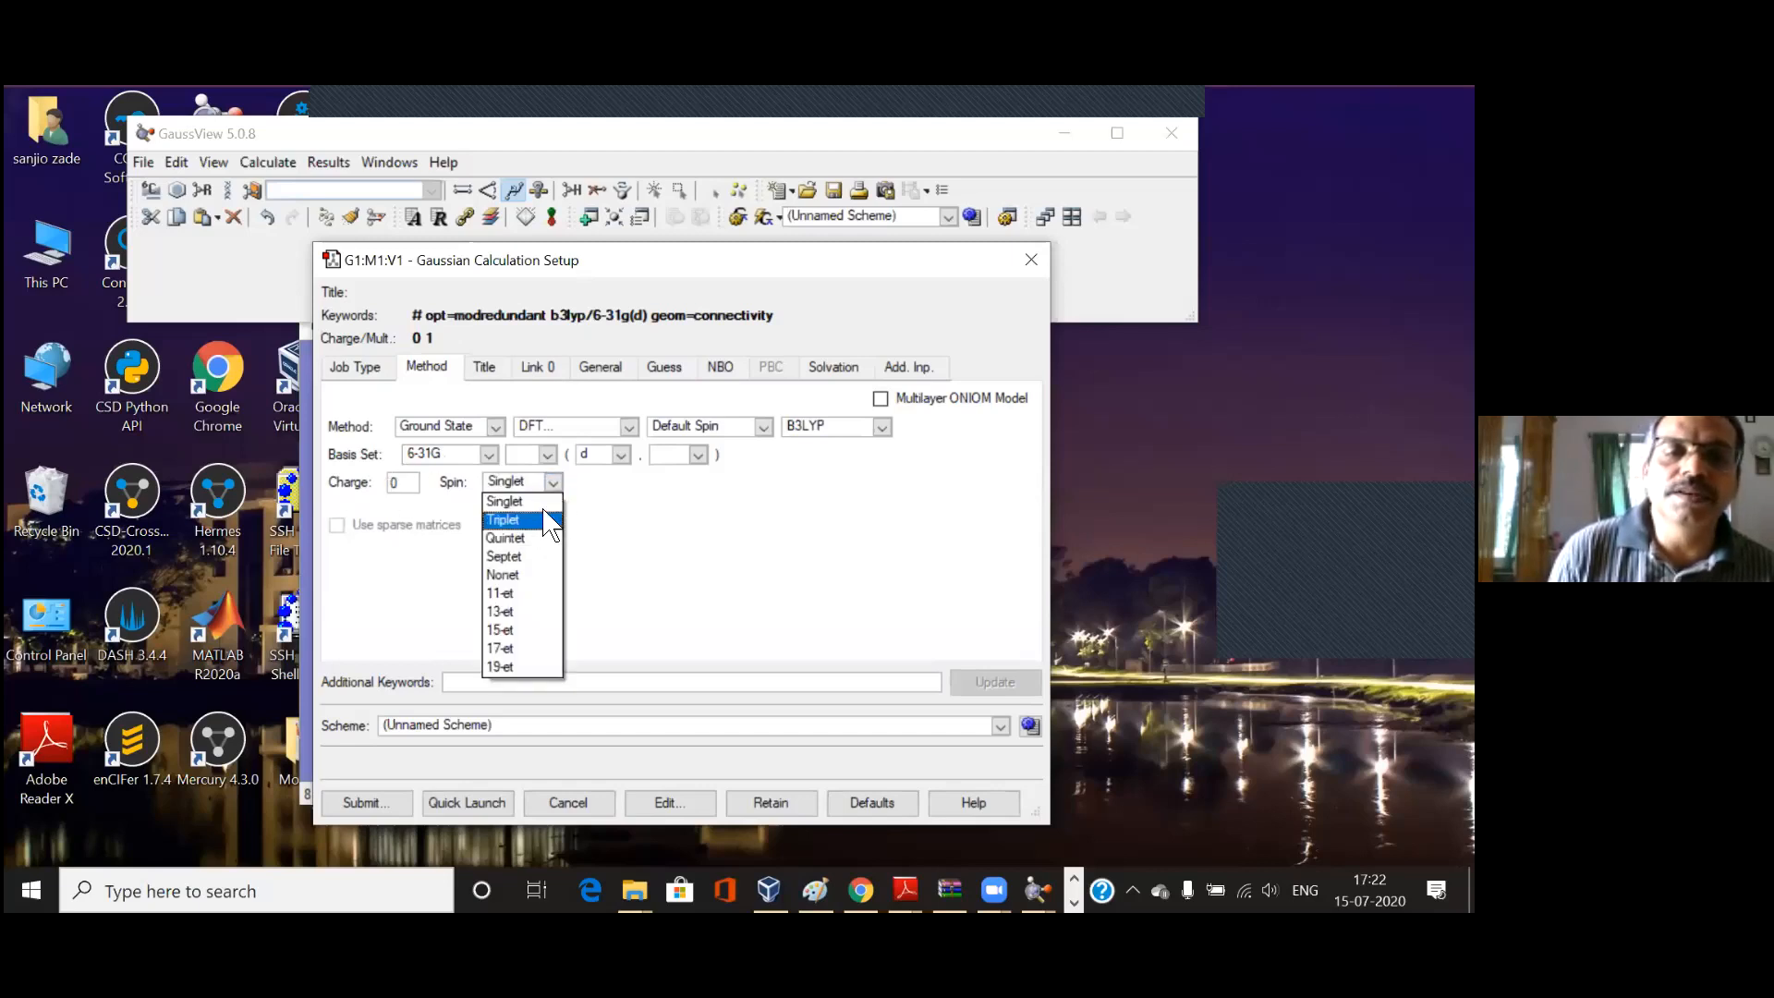
pyautogui.click(507, 501)
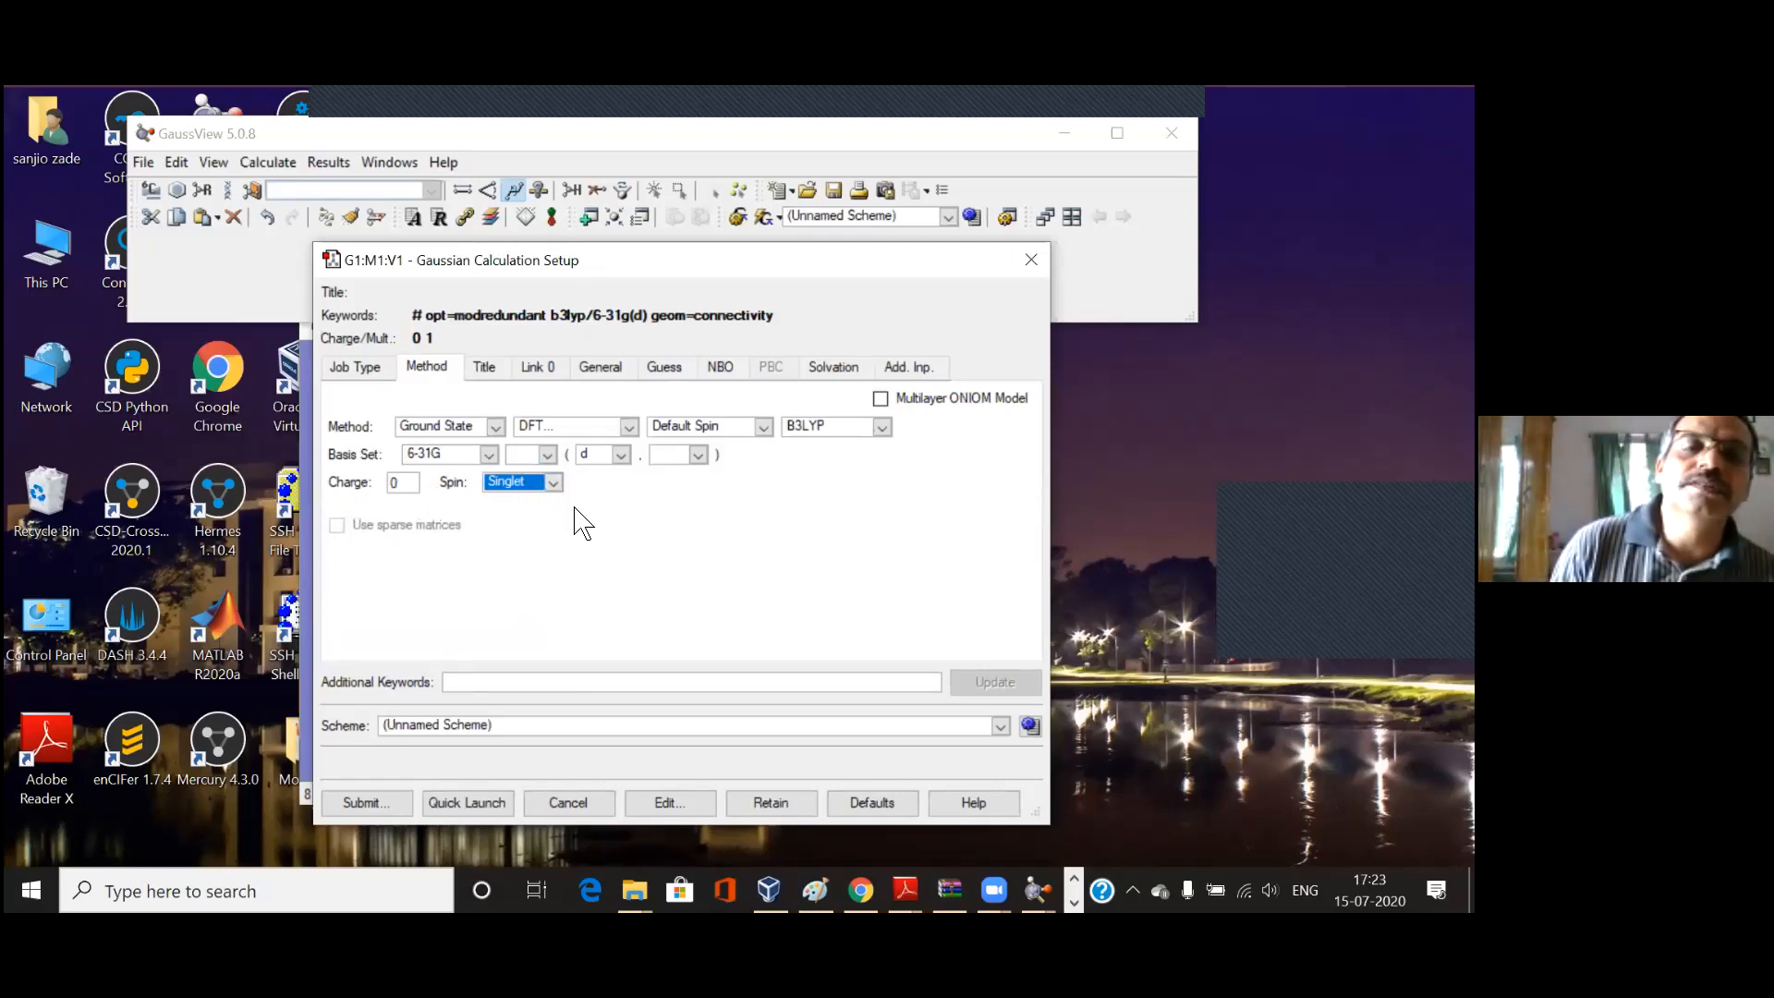
# Step: Specify a memory limit of 20 MW in the Link 0 options, leaving the job title empty
pyautogui.click(490, 374)
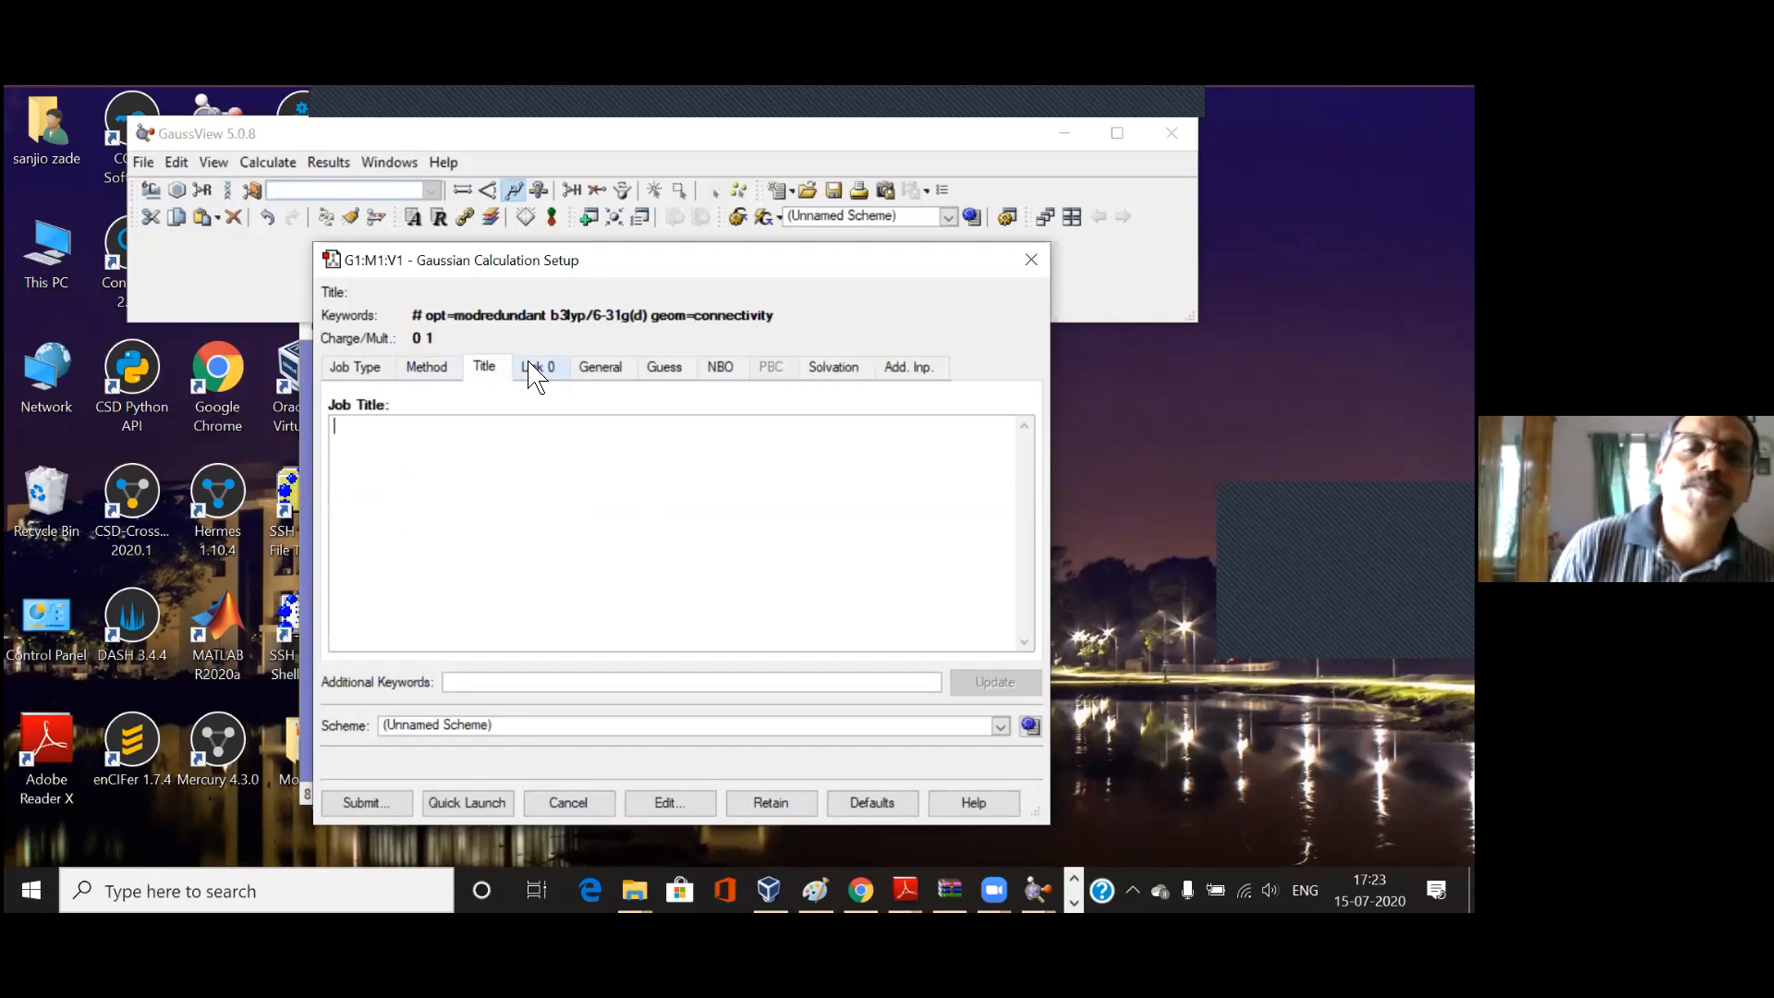
pyautogui.click(542, 373)
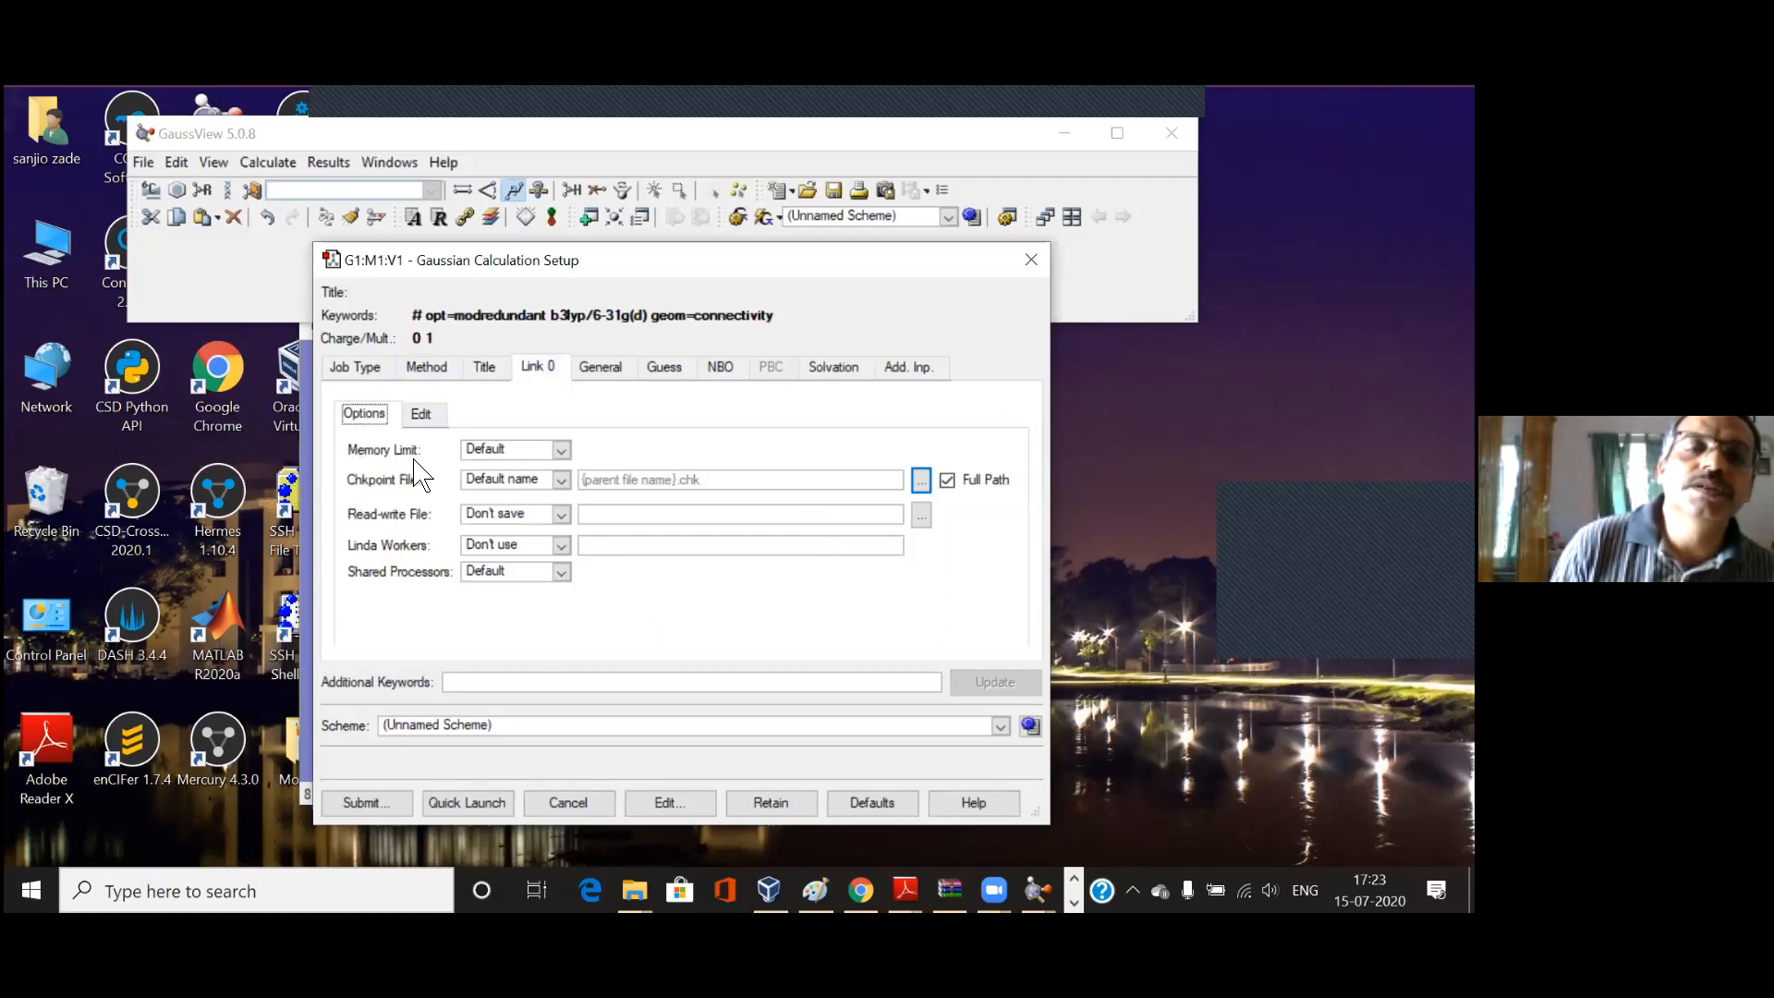
pyautogui.click(561, 450)
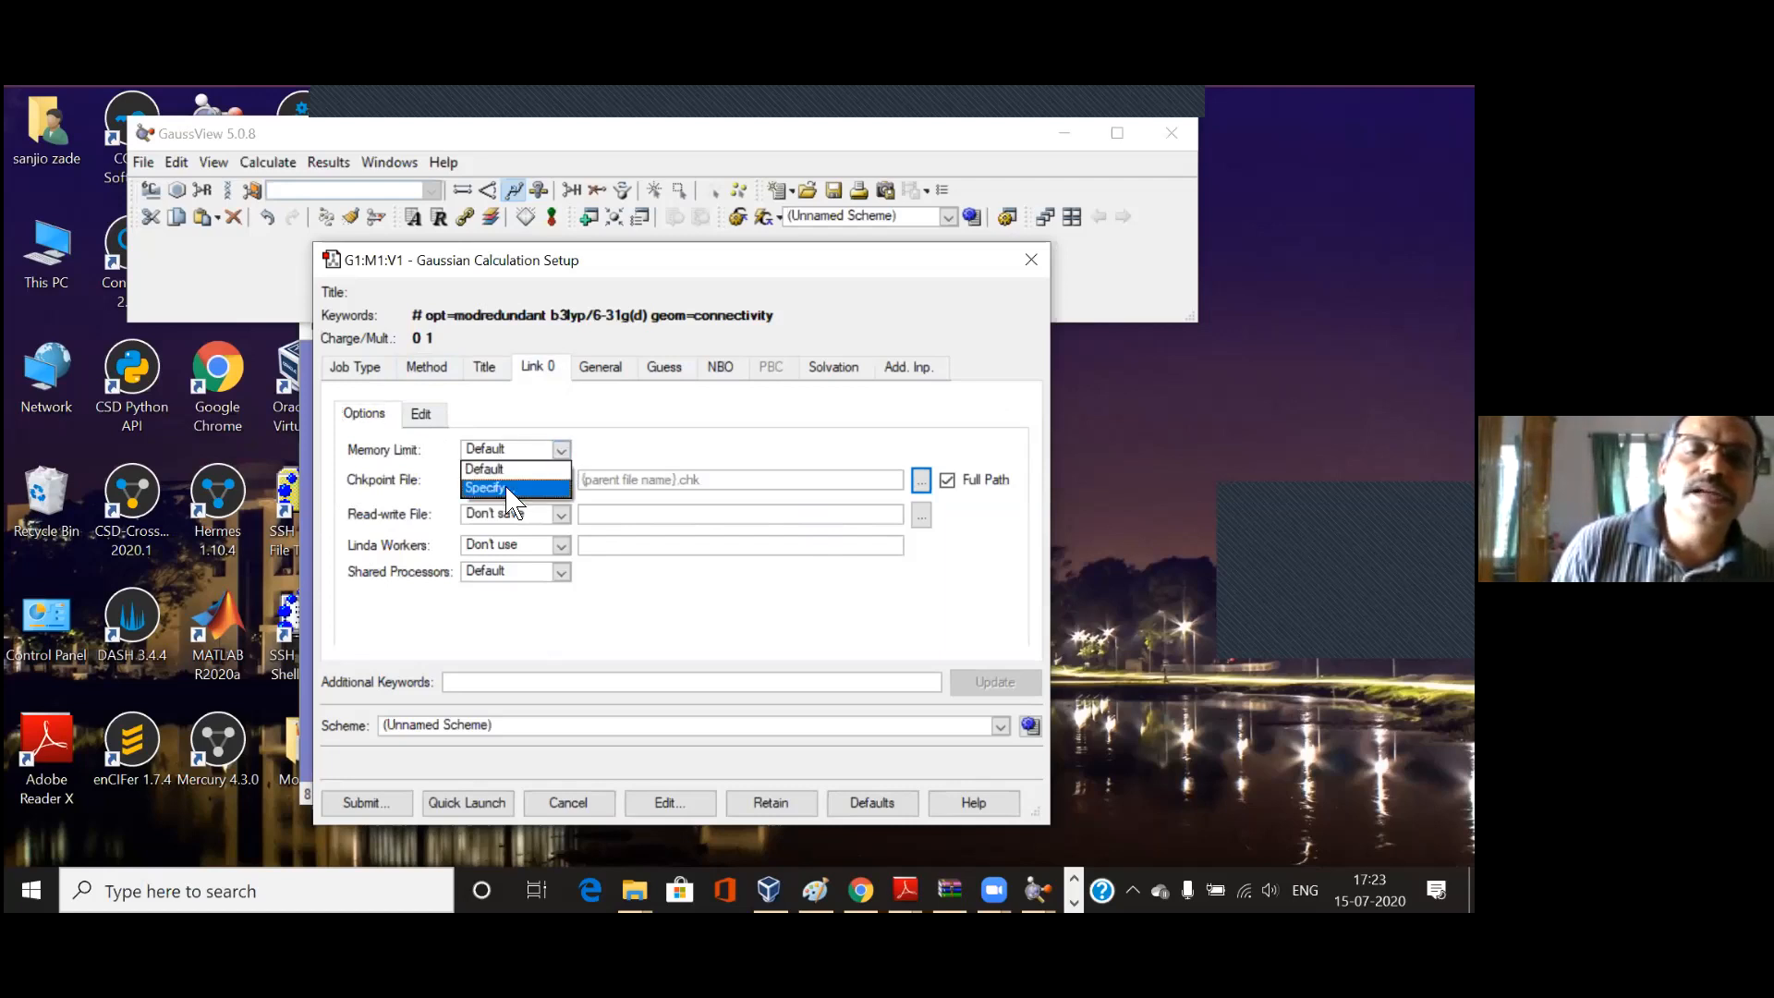
pyautogui.click(508, 488)
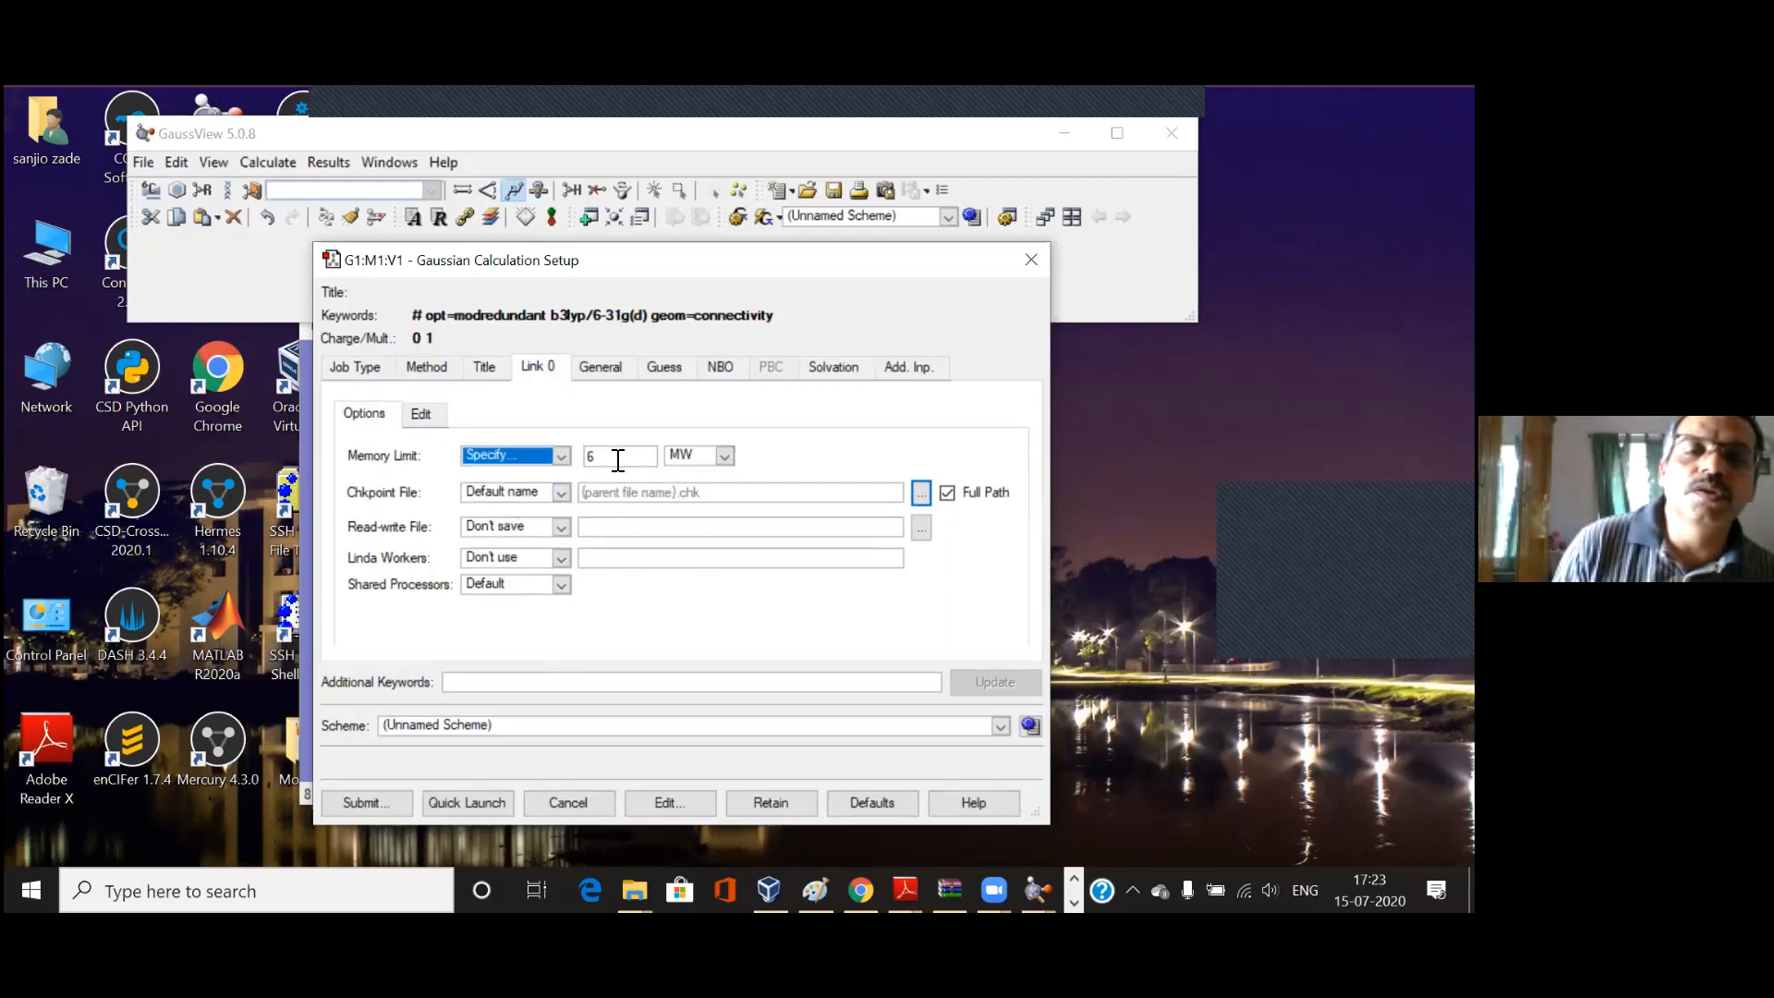
pyautogui.doubleClick(588, 458)
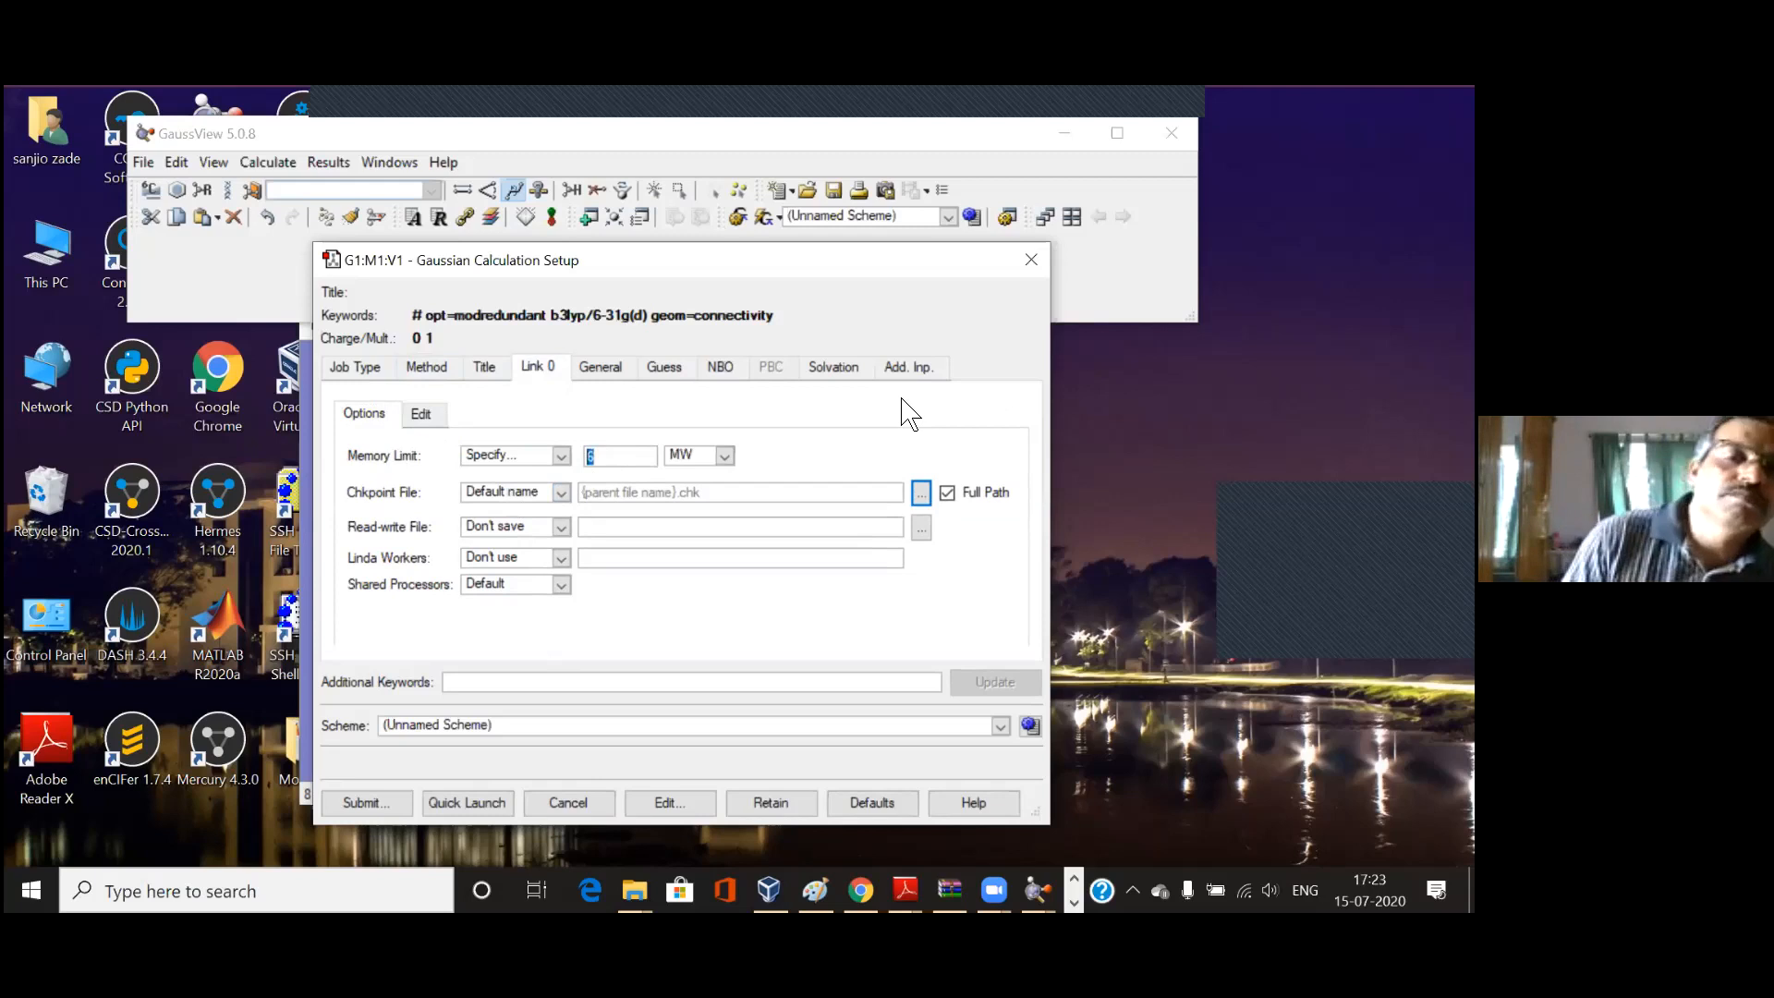
pyautogui.write('20')
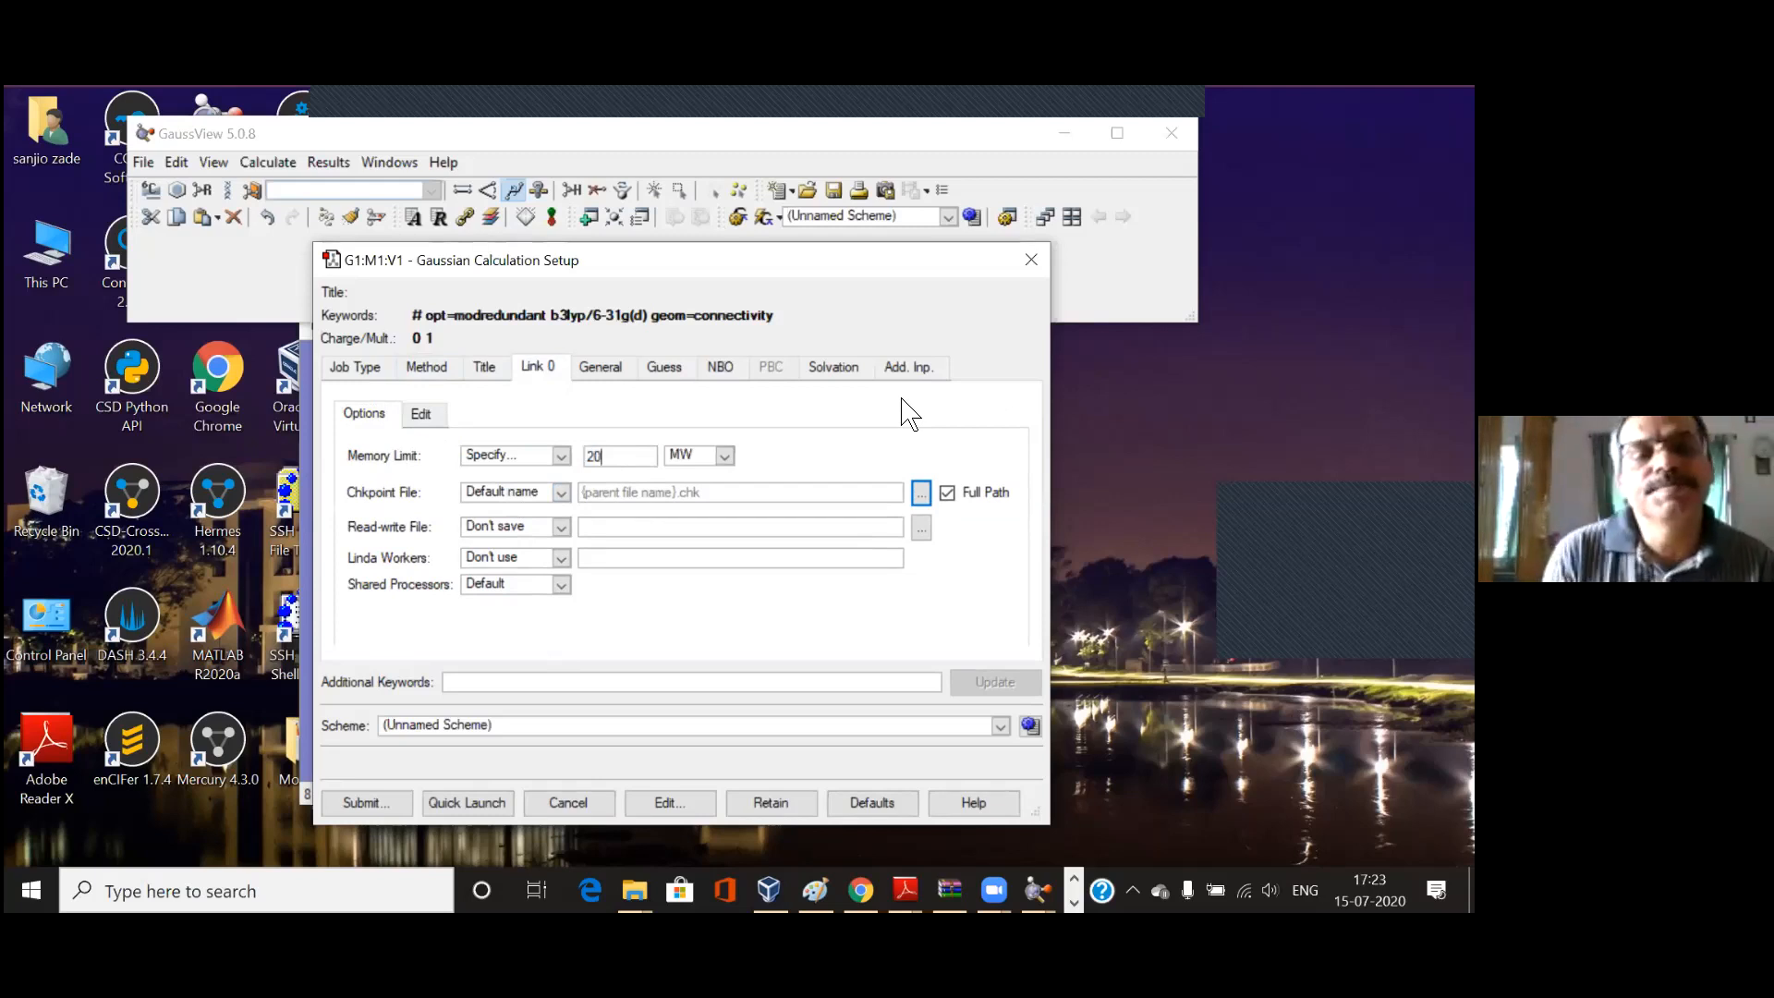
# Step: Try specifying the number of shared processors in Link 0 and return the option to Default
pyautogui.click(561, 586)
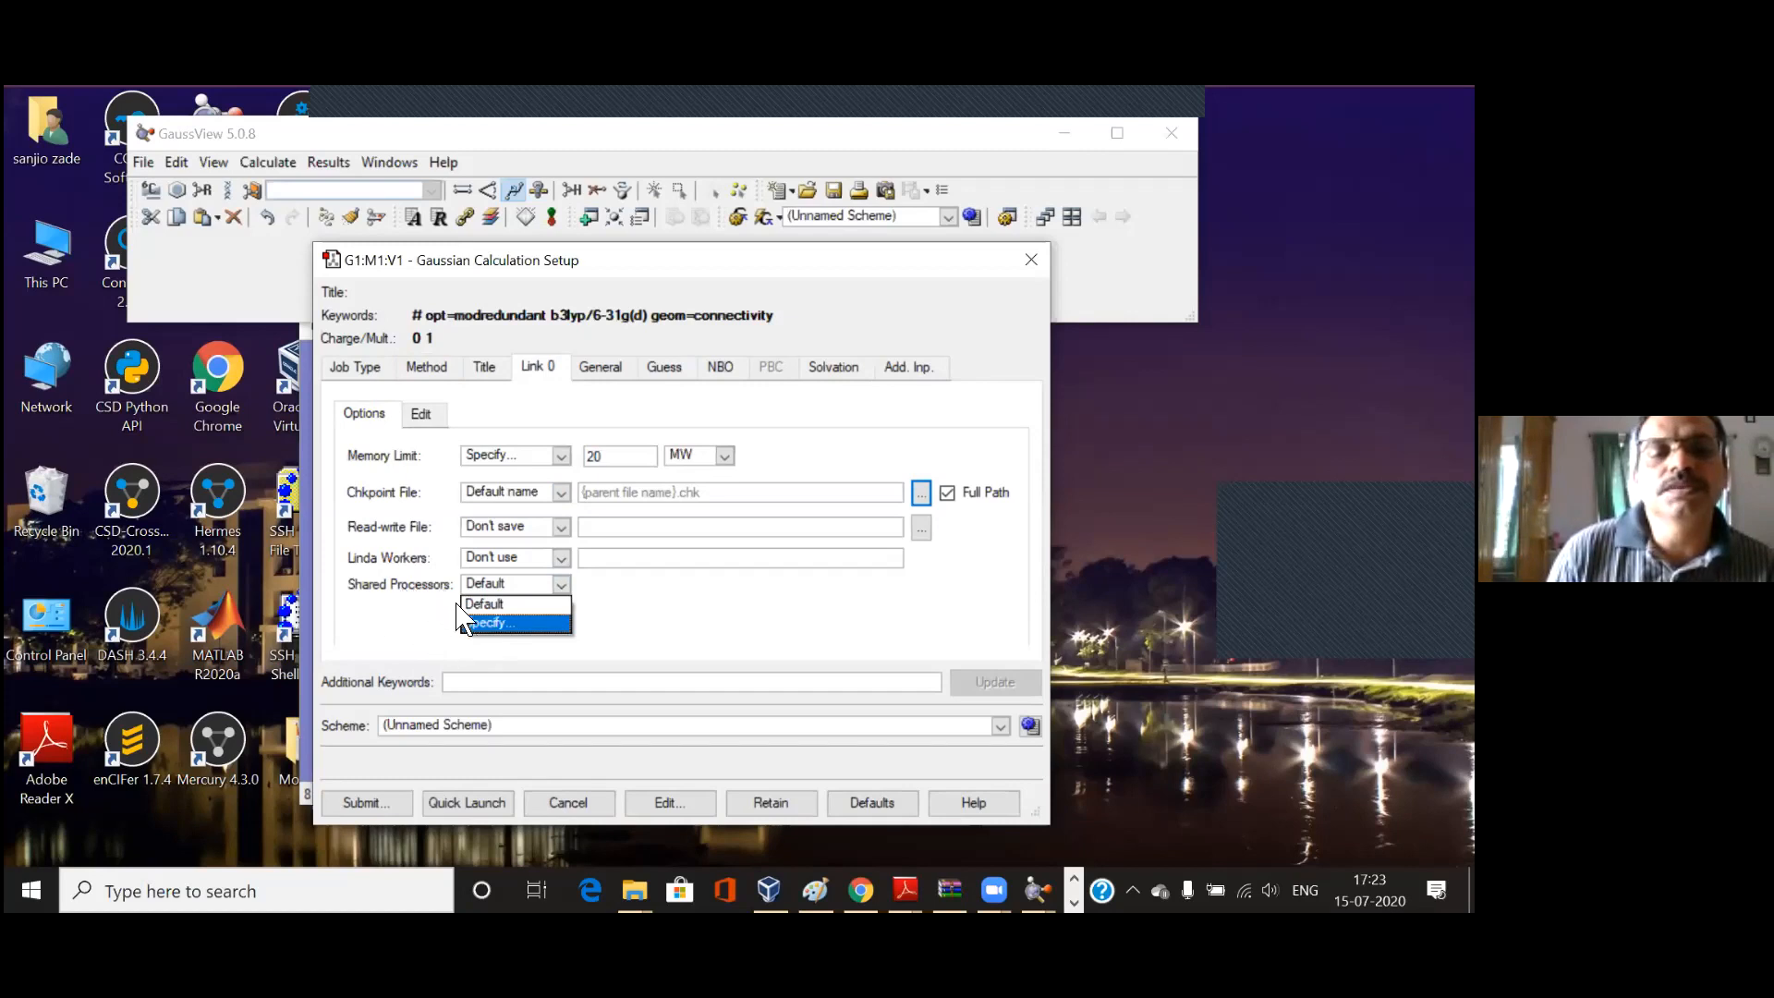
pyautogui.click(558, 627)
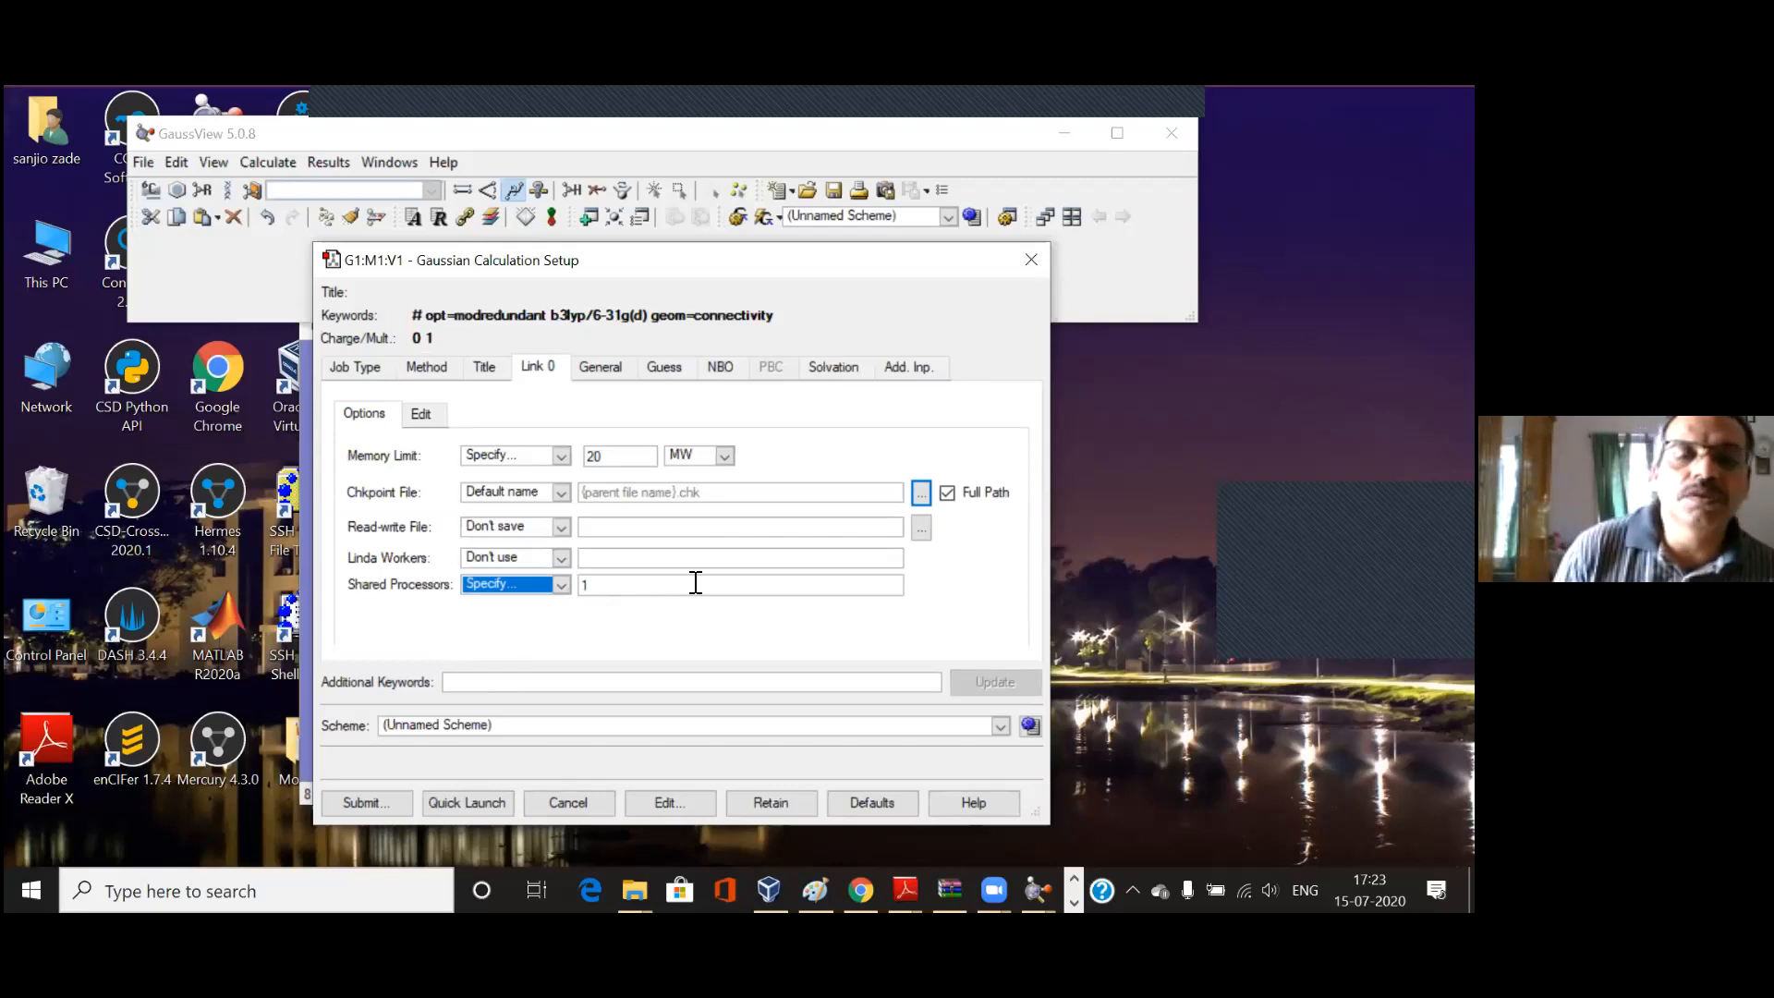
pyautogui.click(560, 586)
pyautogui.click(558, 606)
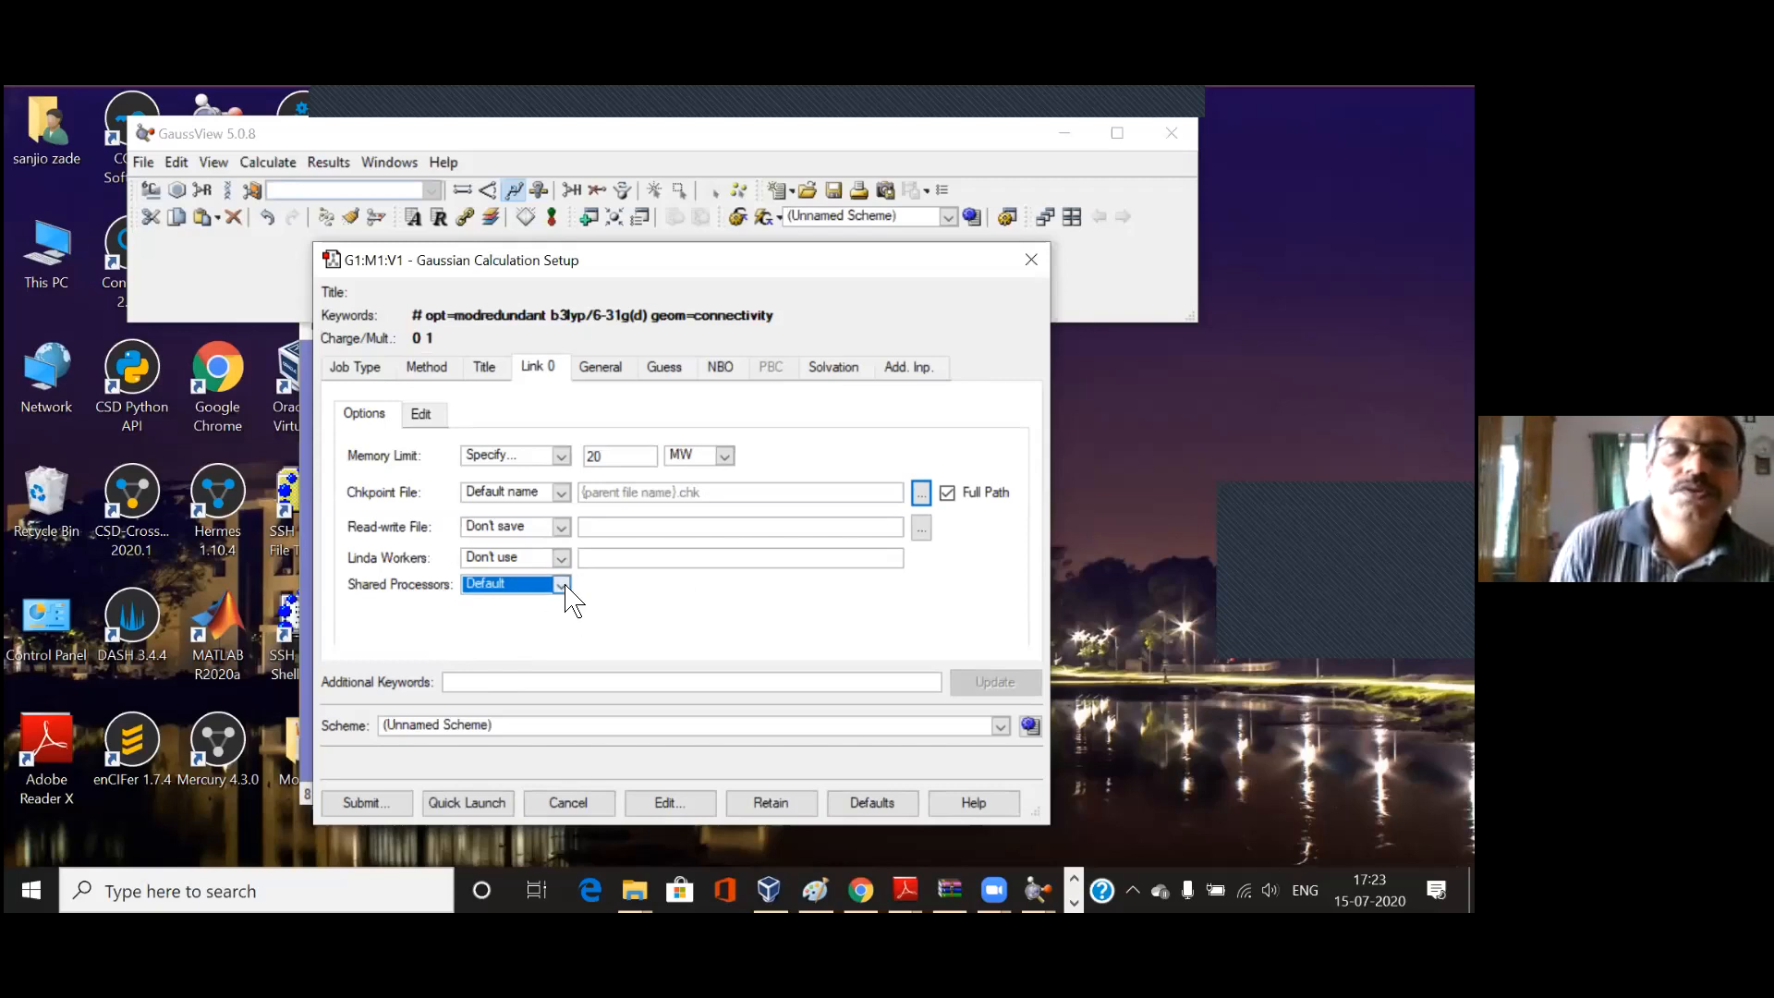
pyautogui.click(561, 586)
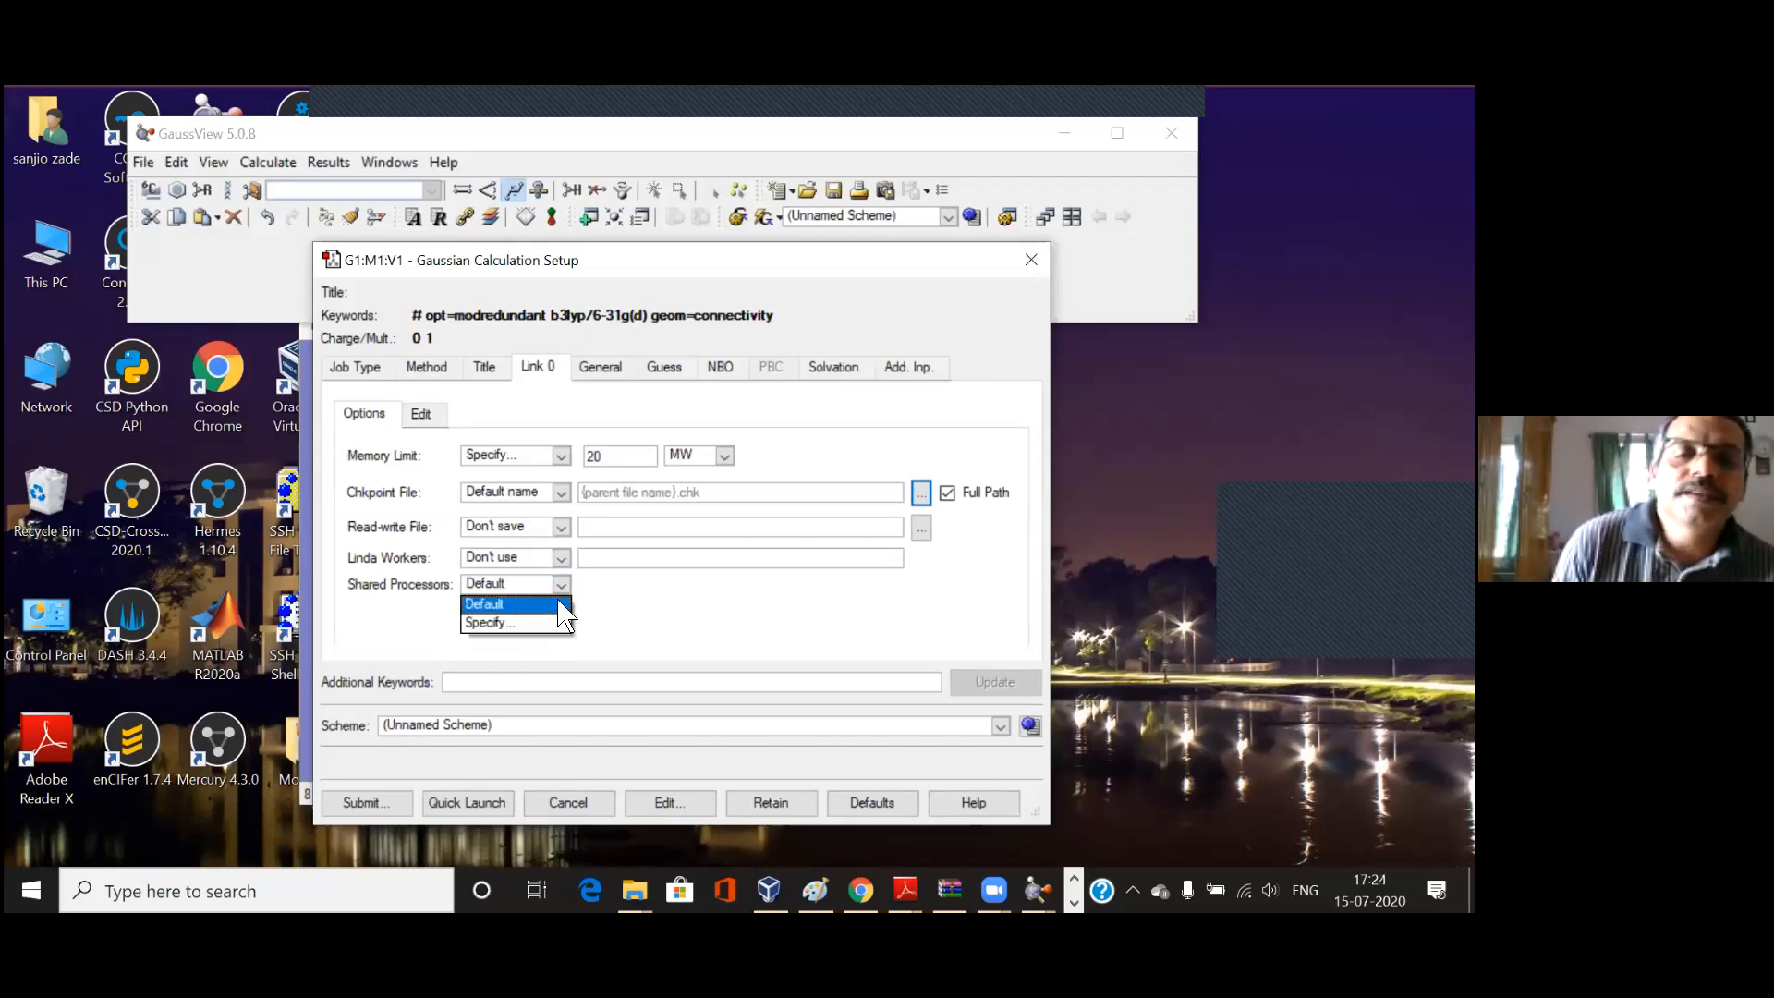
pyautogui.click(559, 603)
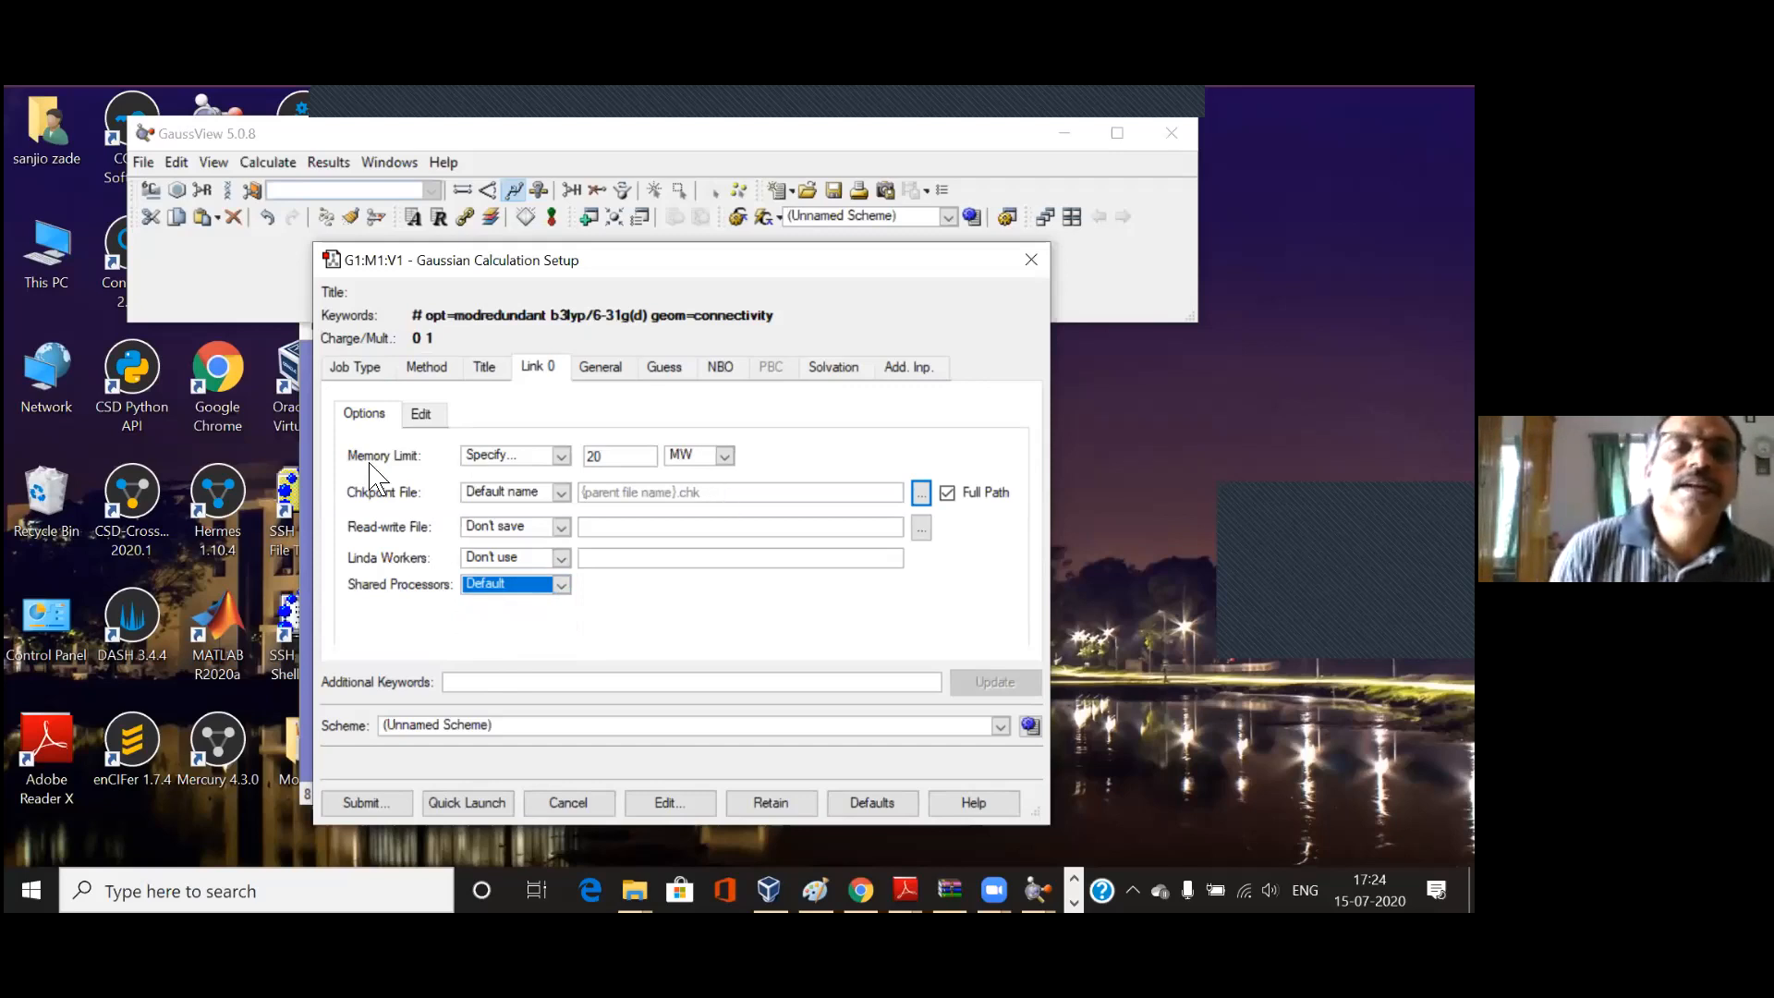
# Step: Keep the default checkpoint file name, turn off its full path, and dismiss the checkpoint file browser without choosing a file
pyautogui.click(562, 492)
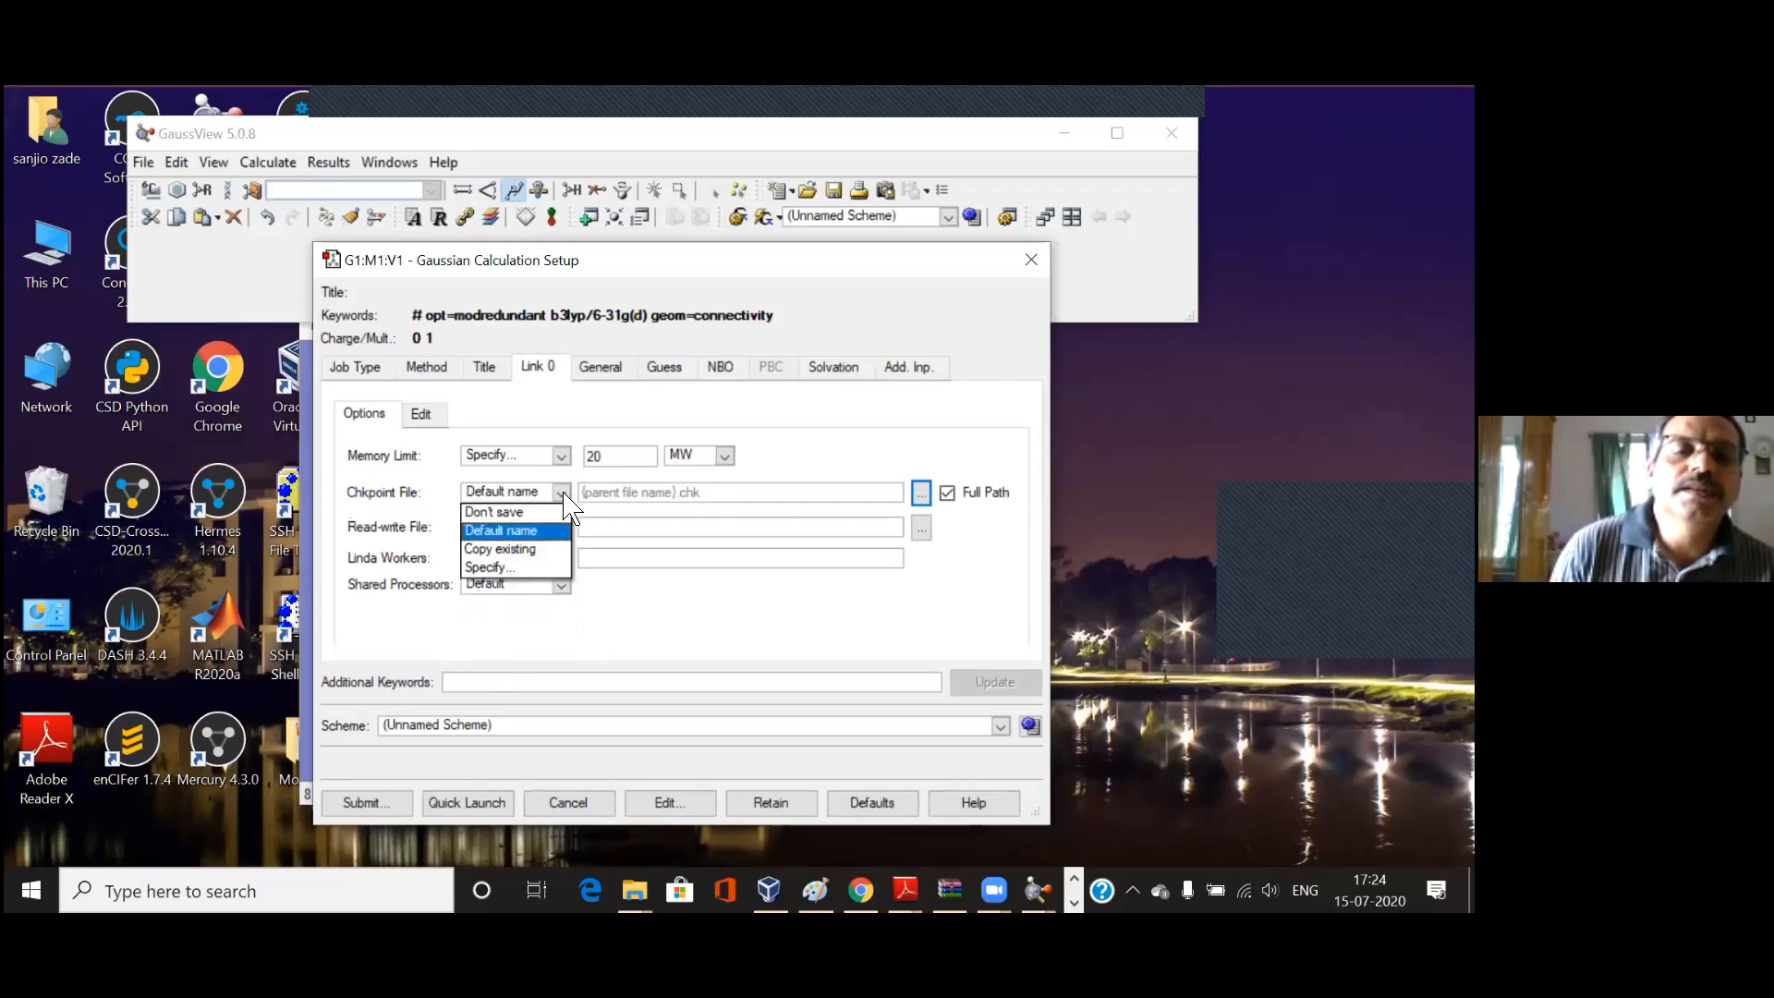
pyautogui.click(522, 532)
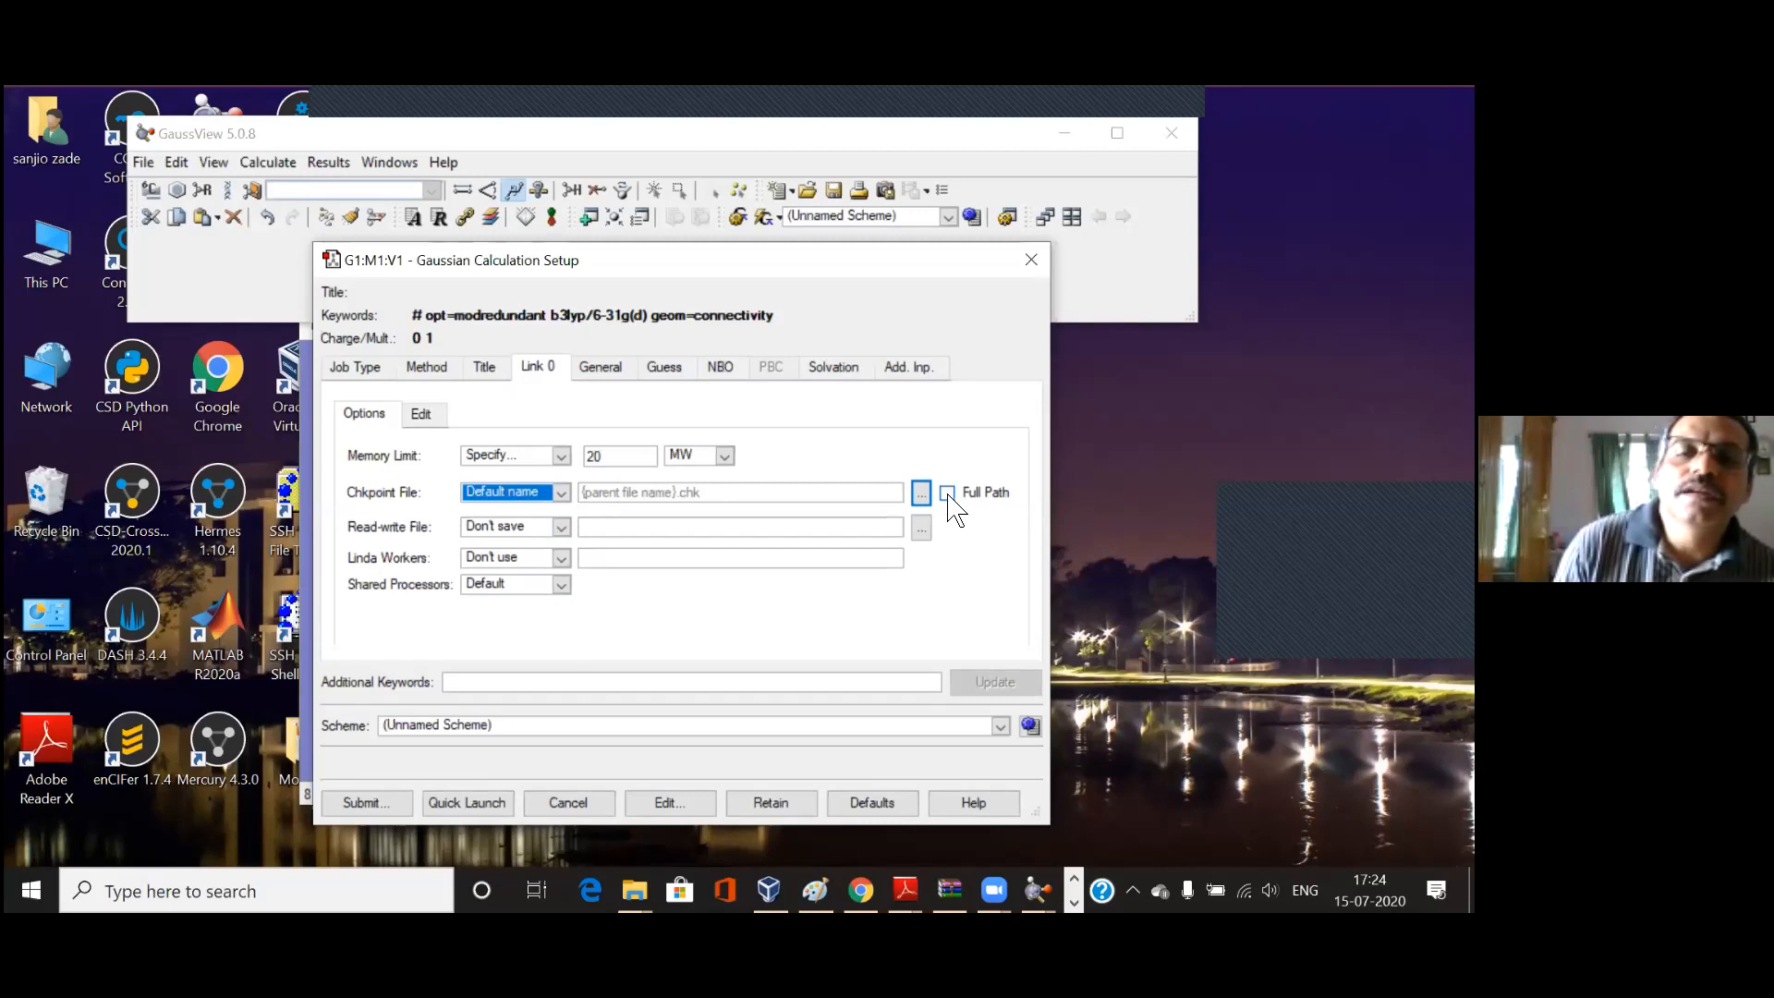
pyautogui.click(923, 494)
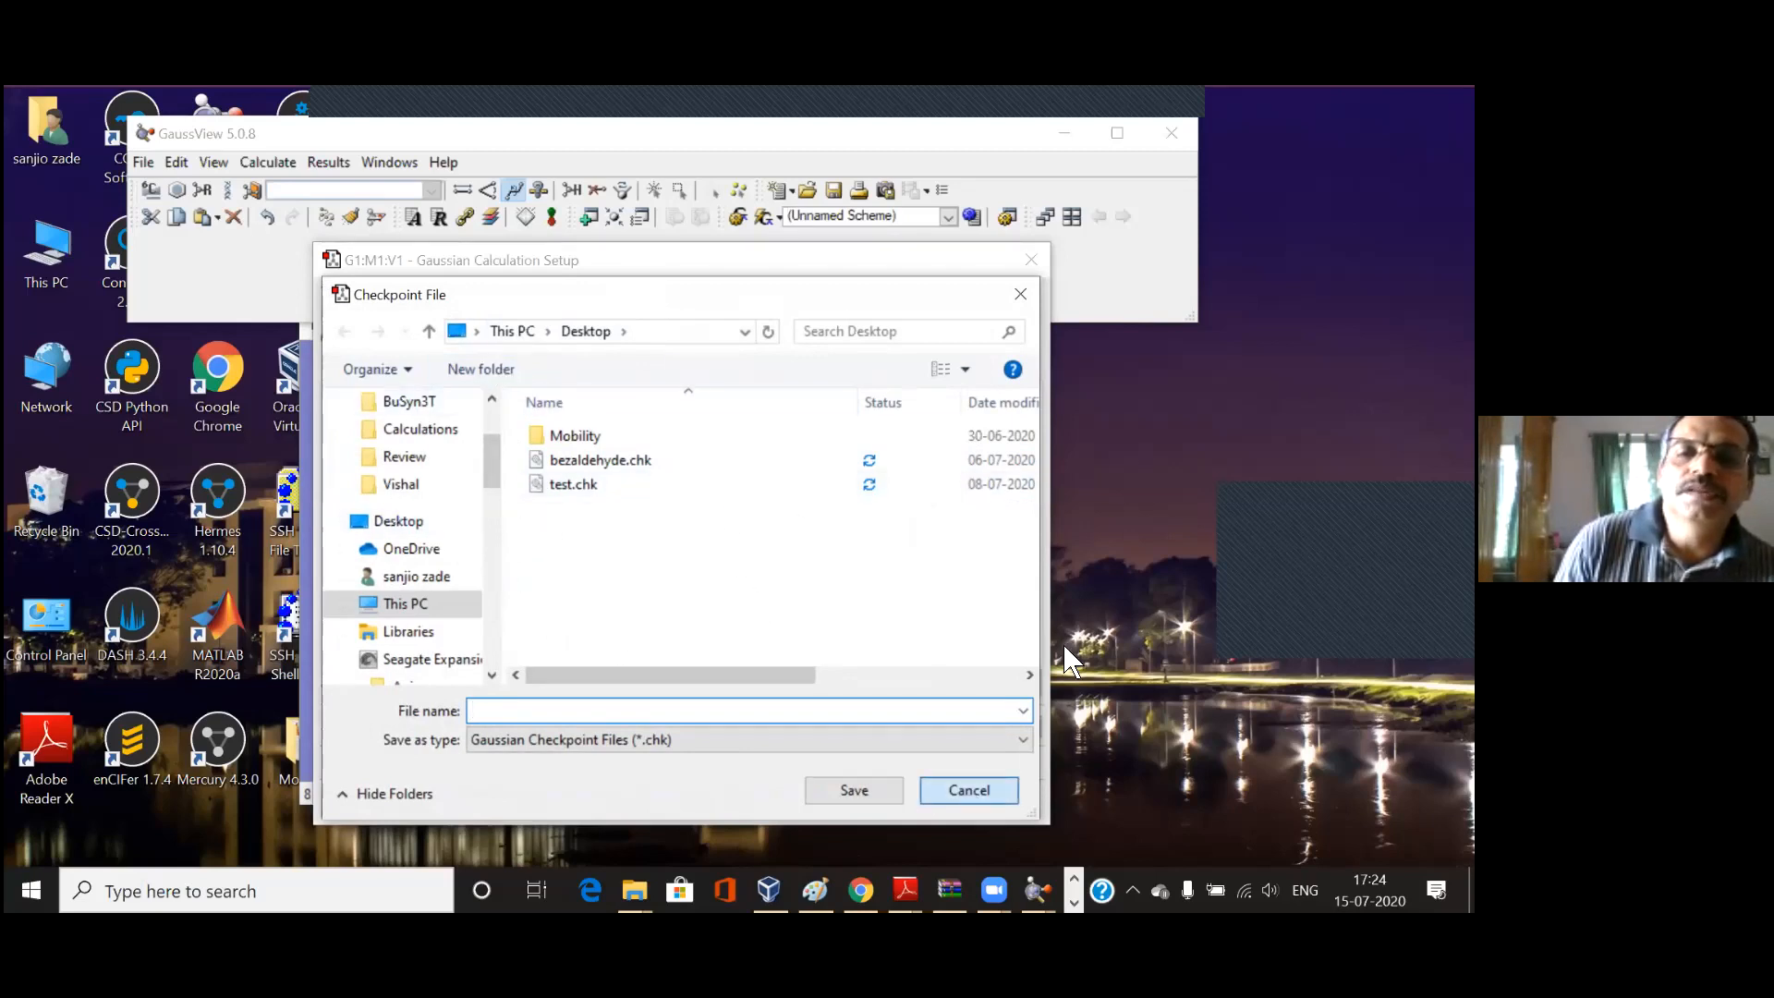
pyautogui.press('Escape')
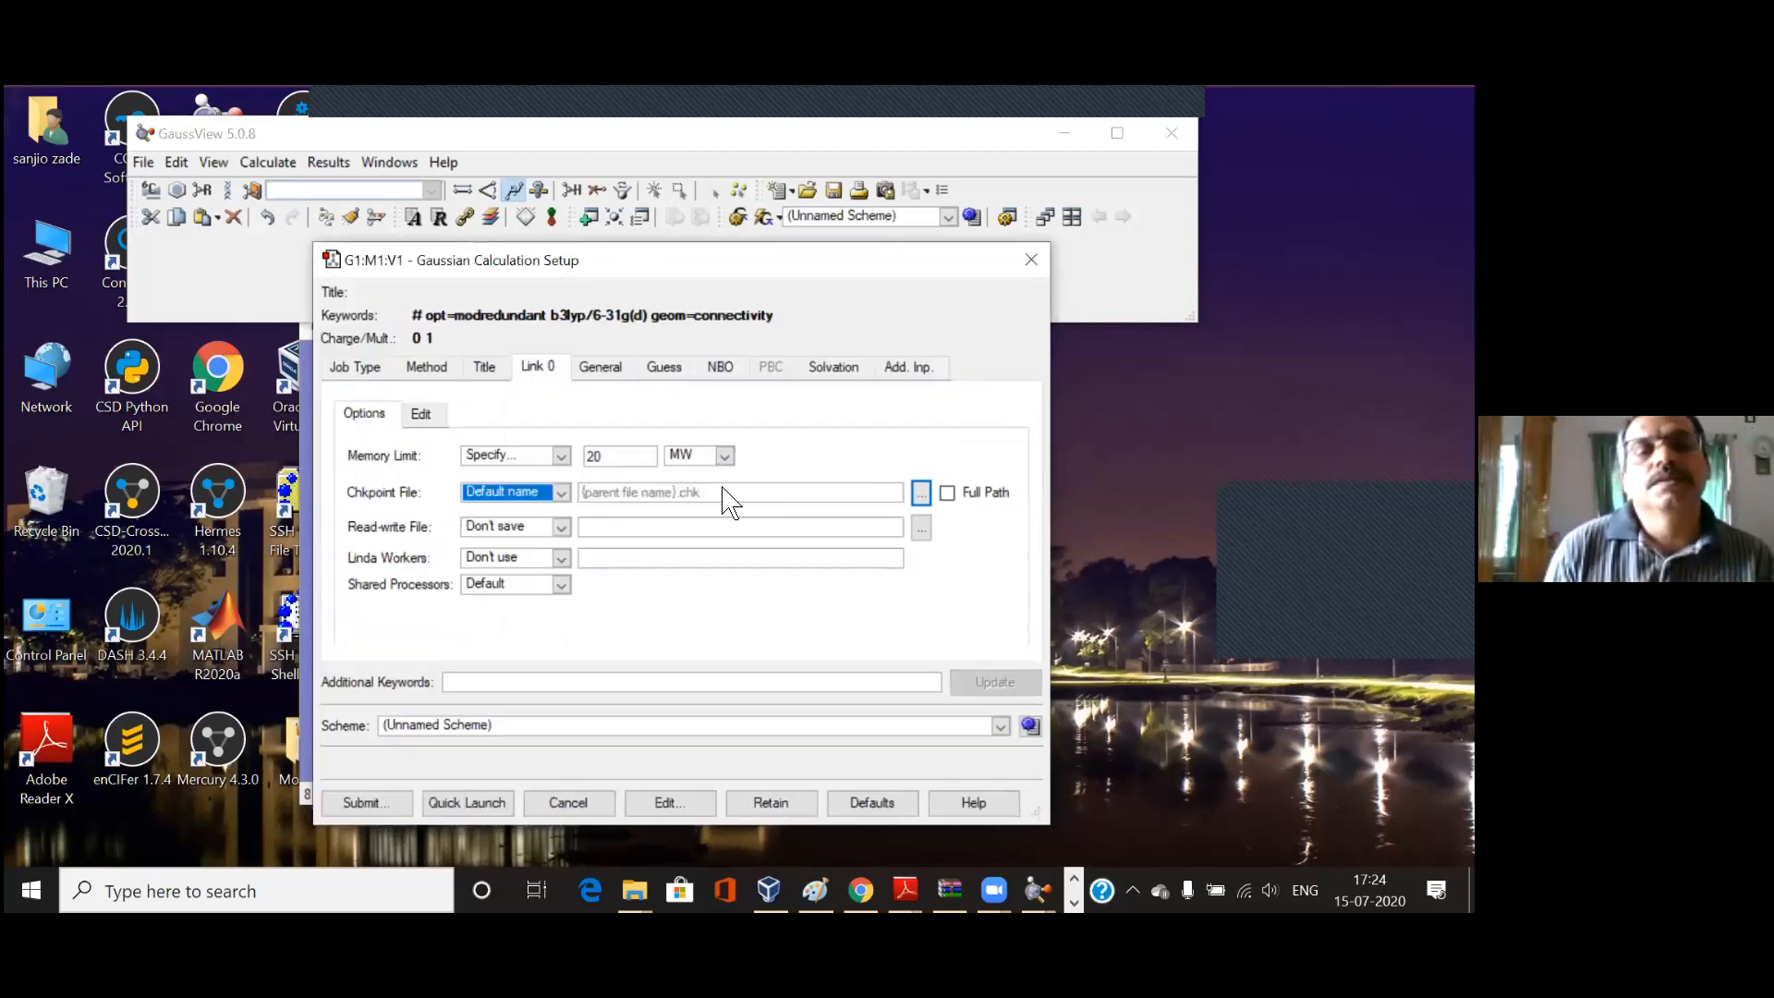
# Step: Review the General, Job Type, Method, Title and Link 0 settings of the ethane optimization before submission
pyautogui.click(619, 374)
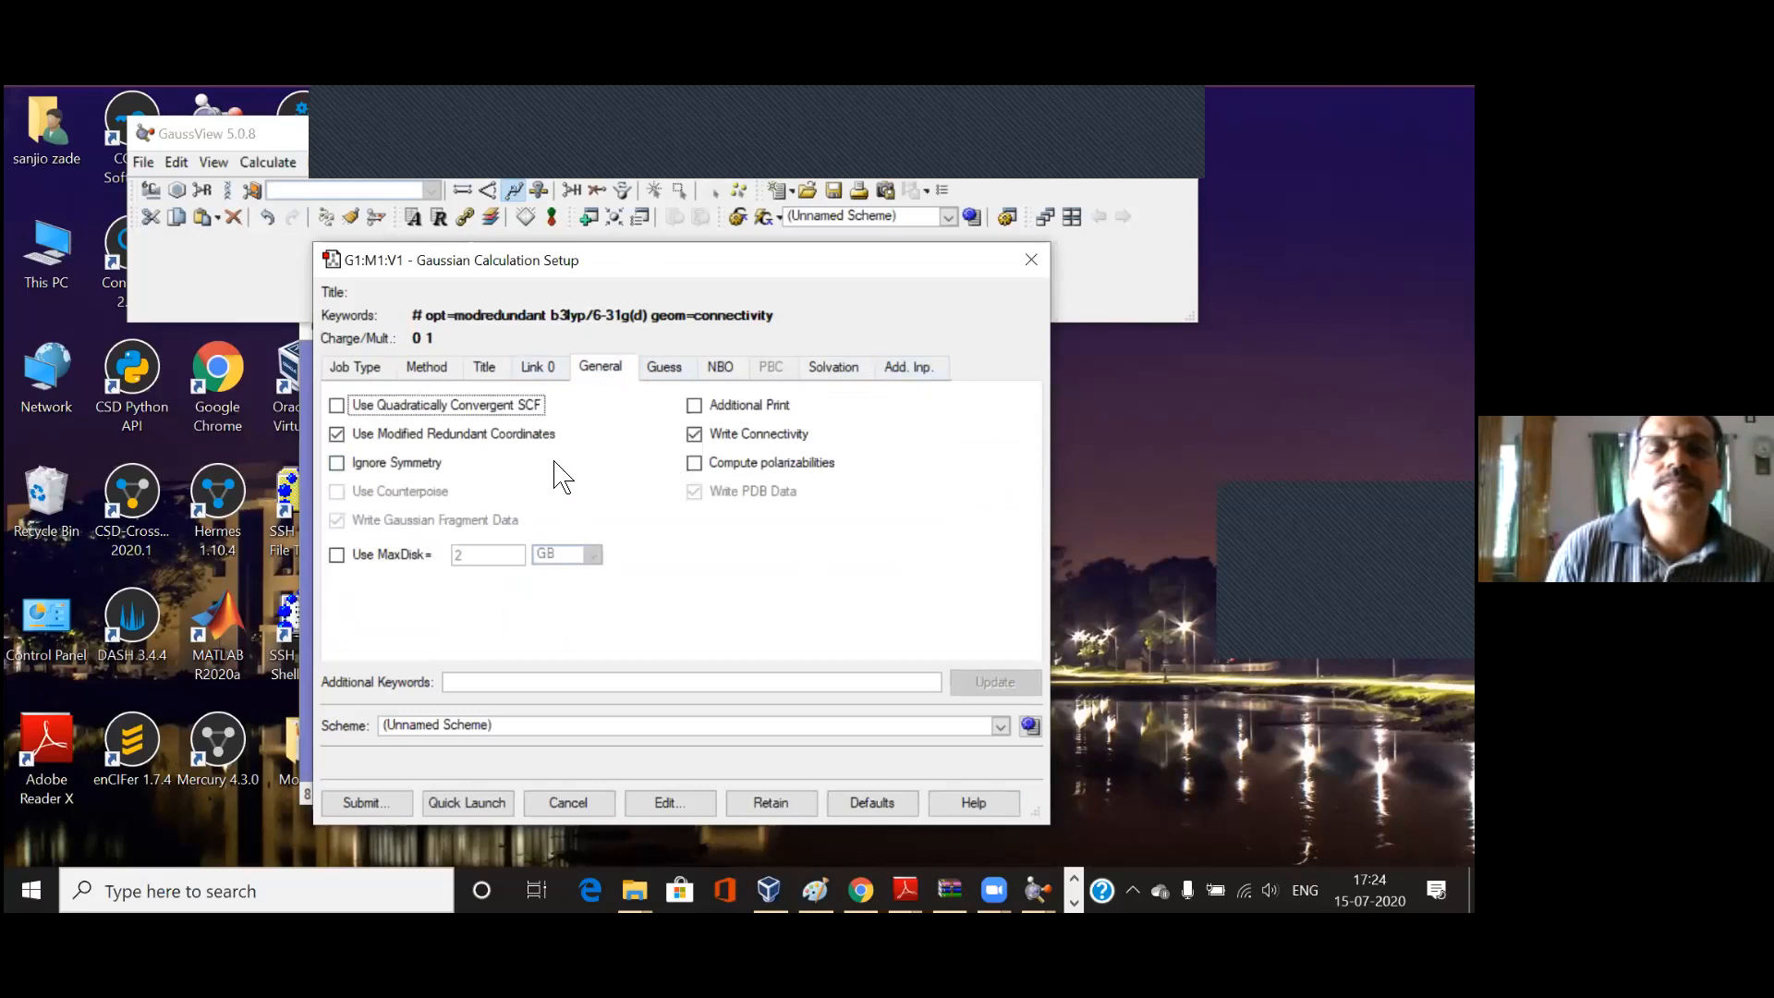
pyautogui.click(368, 368)
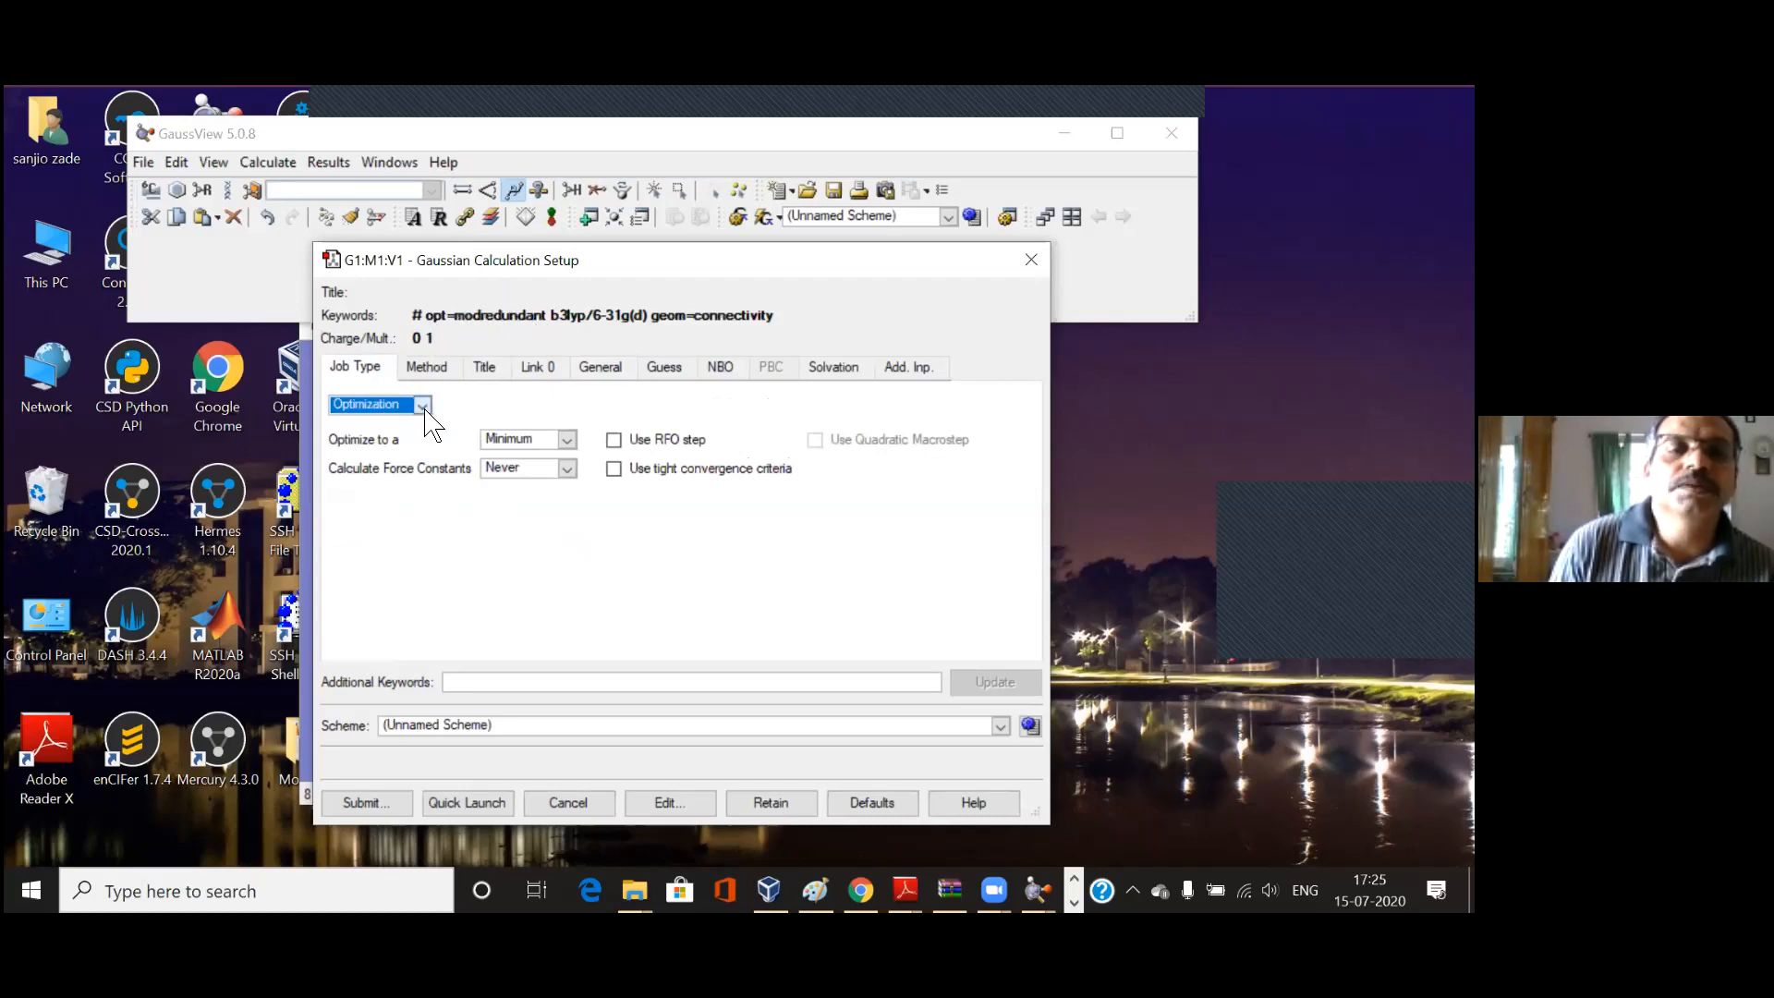
pyautogui.click(427, 368)
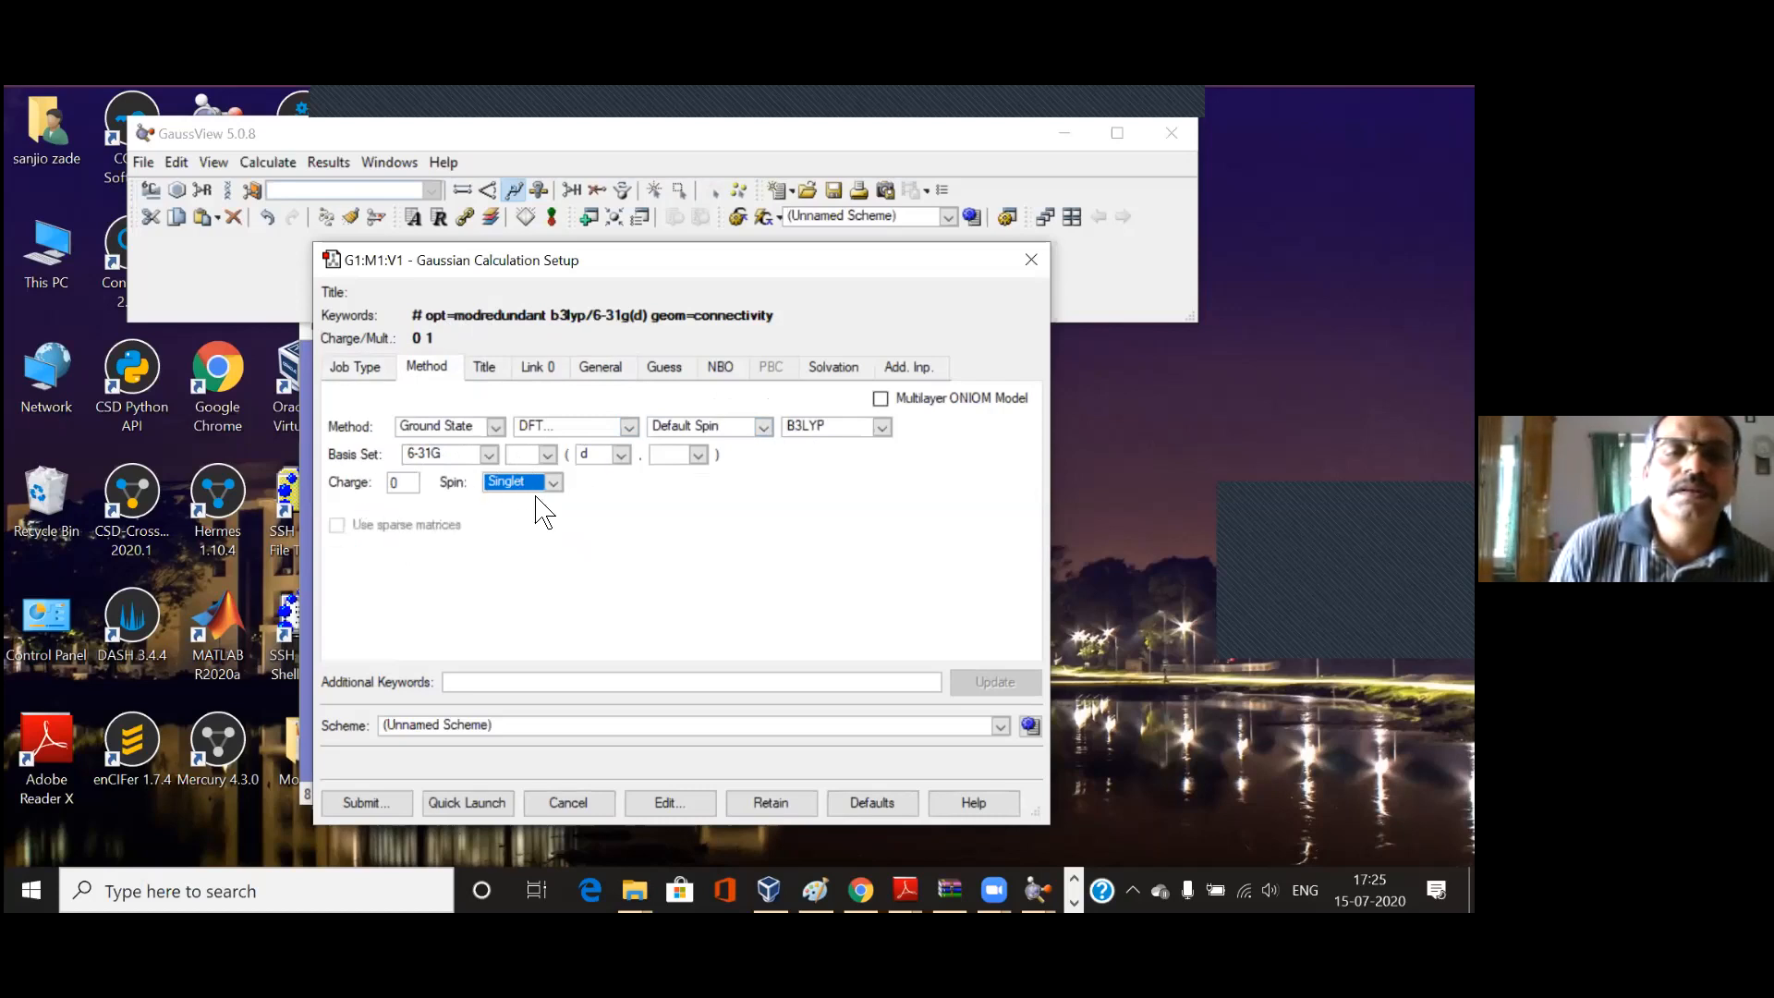
pyautogui.click(486, 370)
pyautogui.click(540, 374)
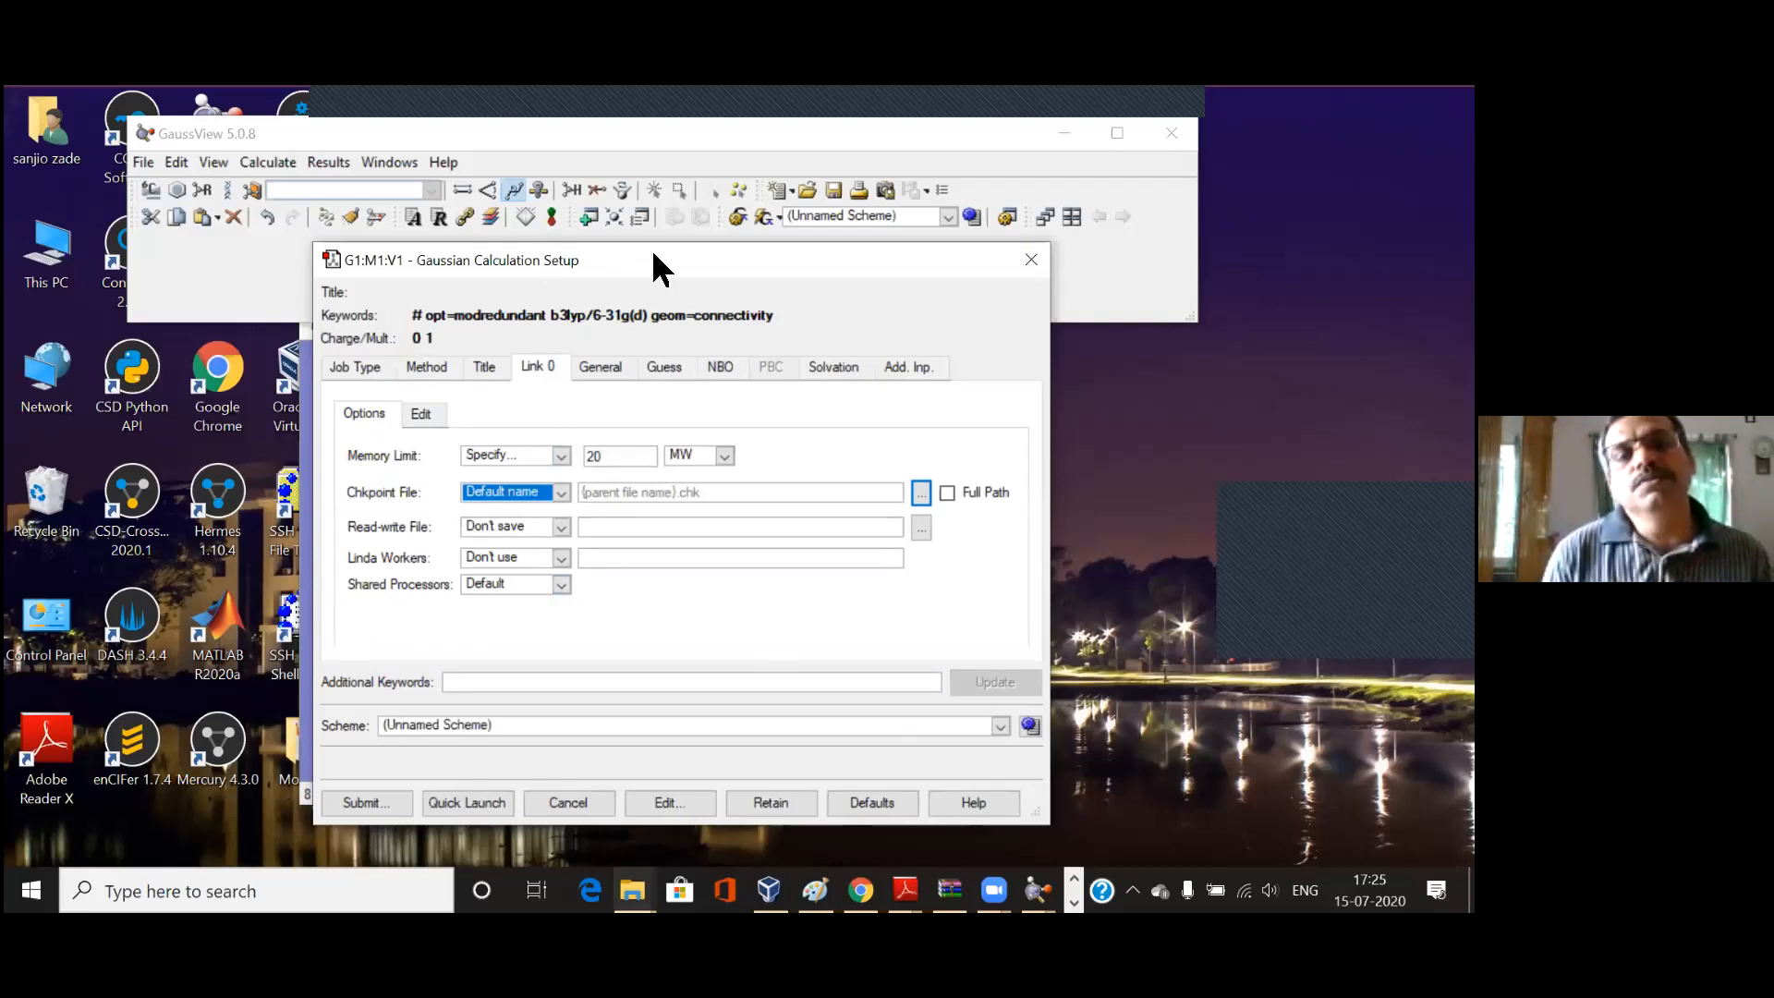
# Step: Start the job submission, choose to save an input file, and create and open a Desktop folder named EthaneConformer for it
pyautogui.moveTo(653, 254); pyautogui.dragTo(854, 212)
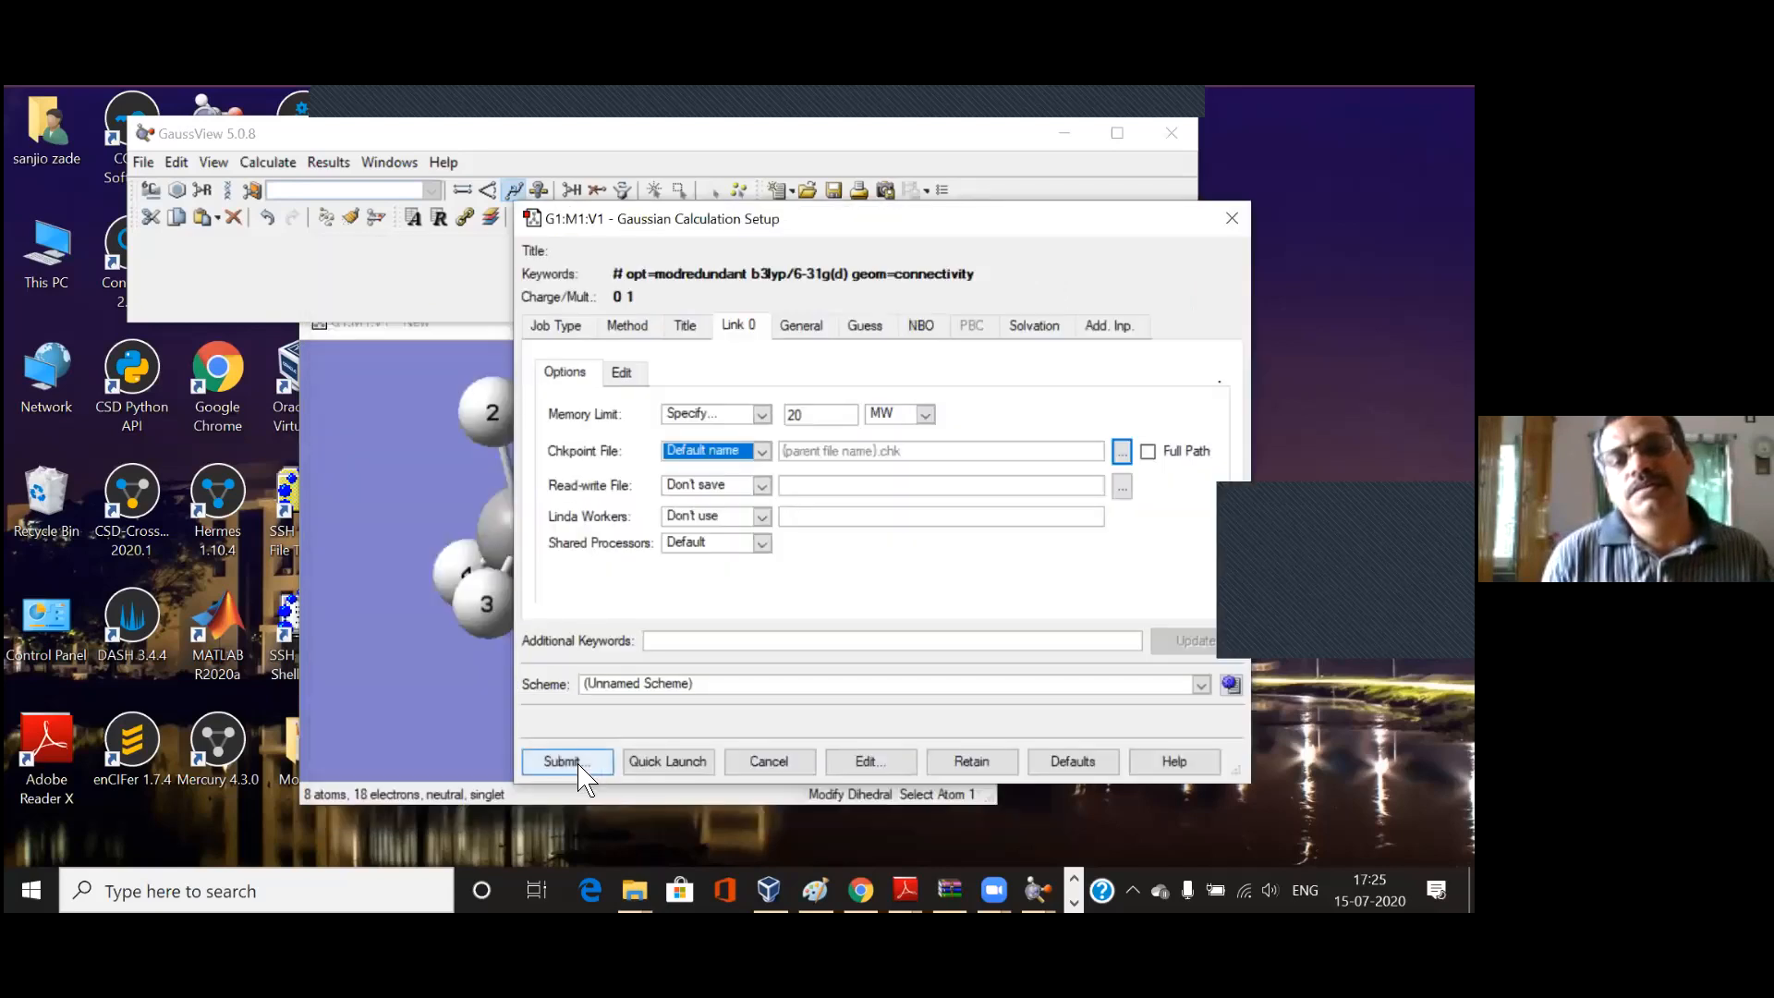
pyautogui.click(567, 763)
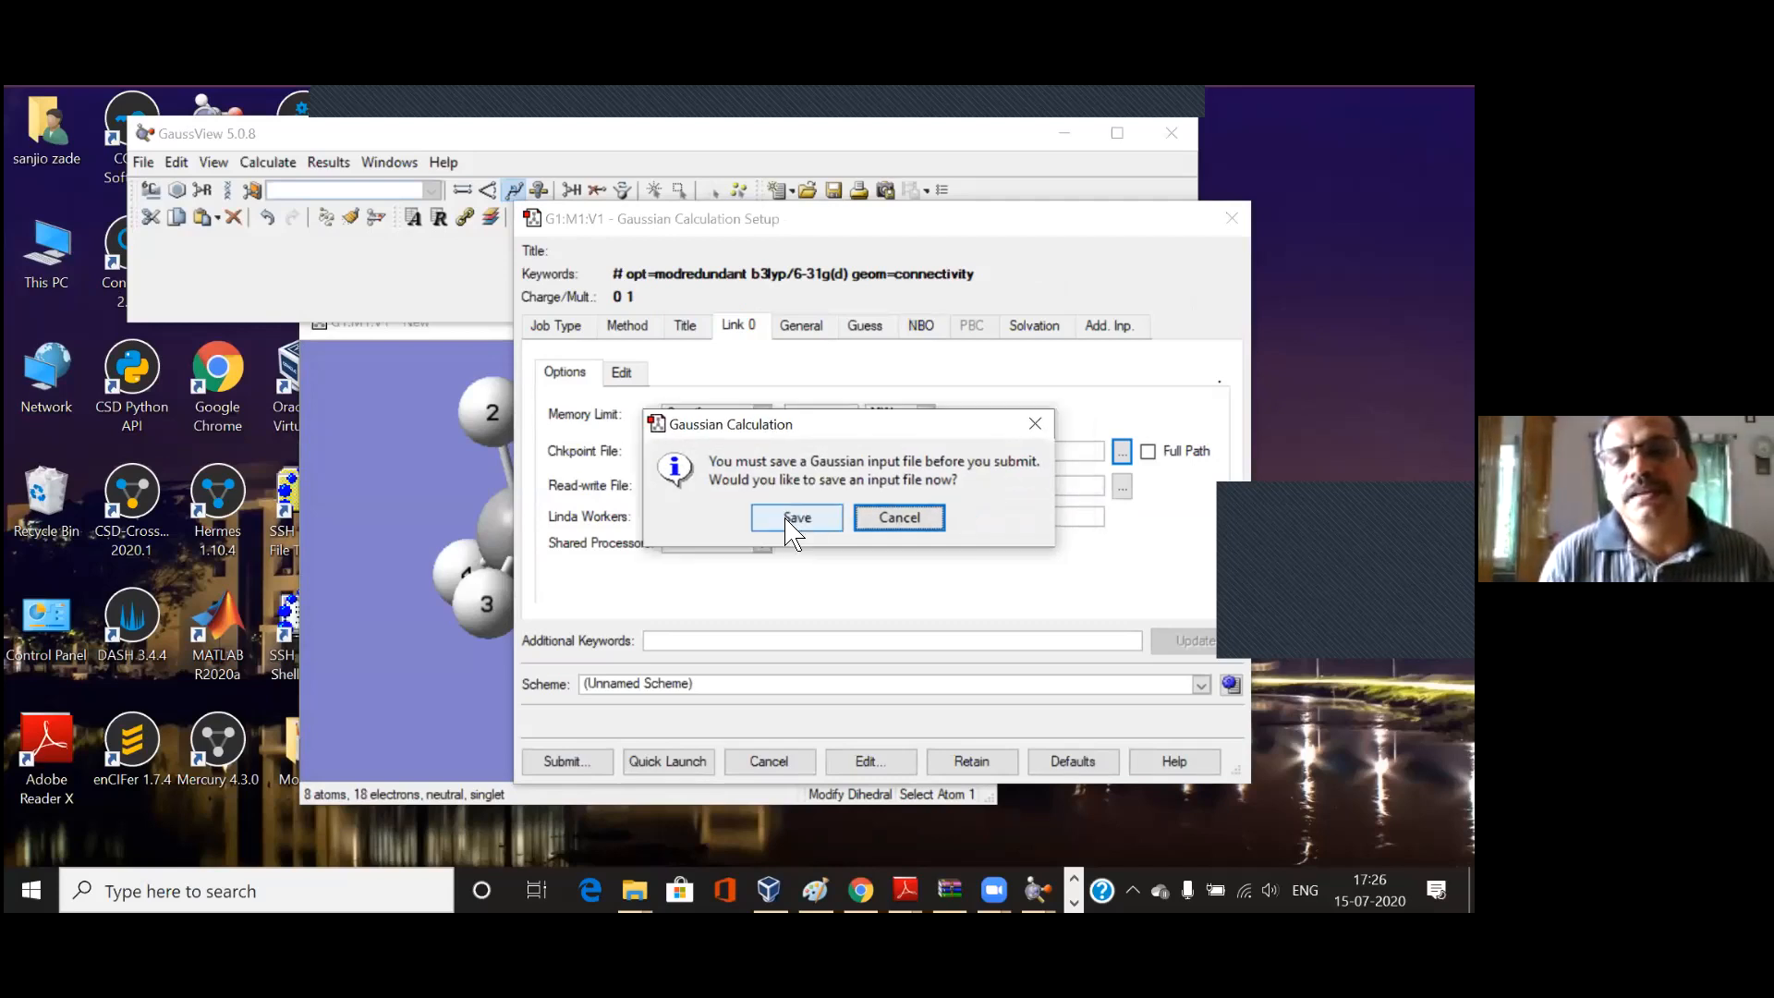
pyautogui.click(813, 529)
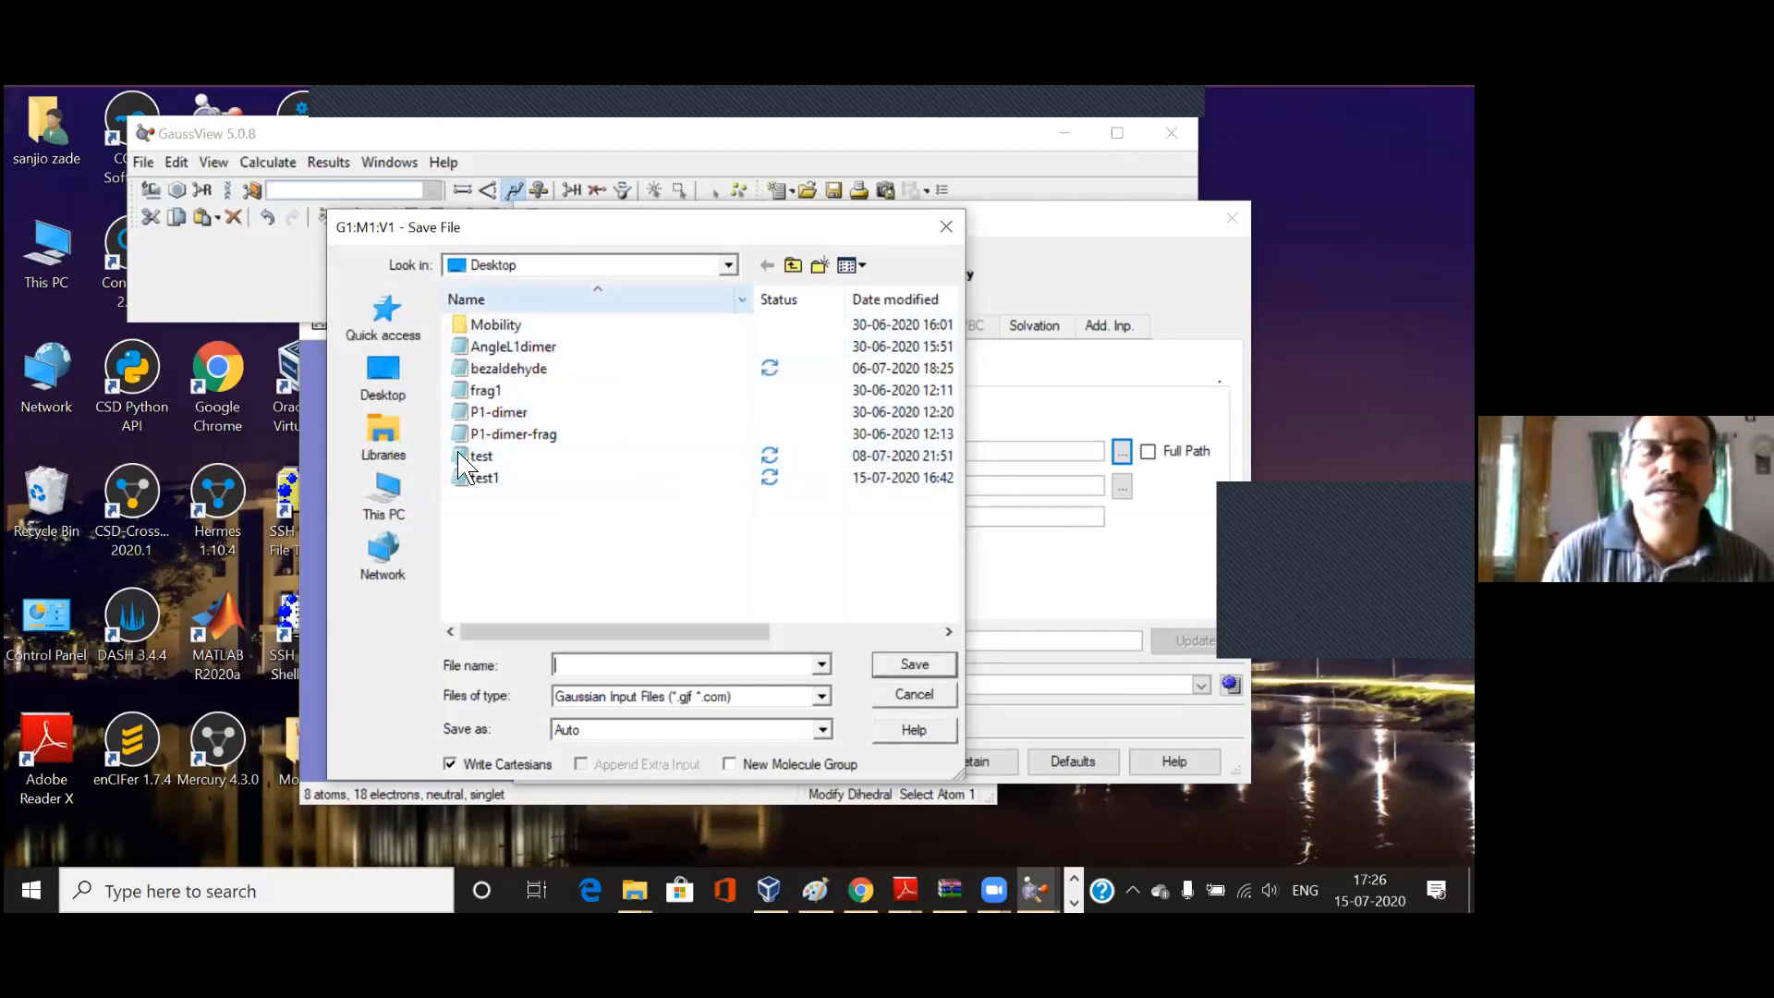
pyautogui.click(820, 268)
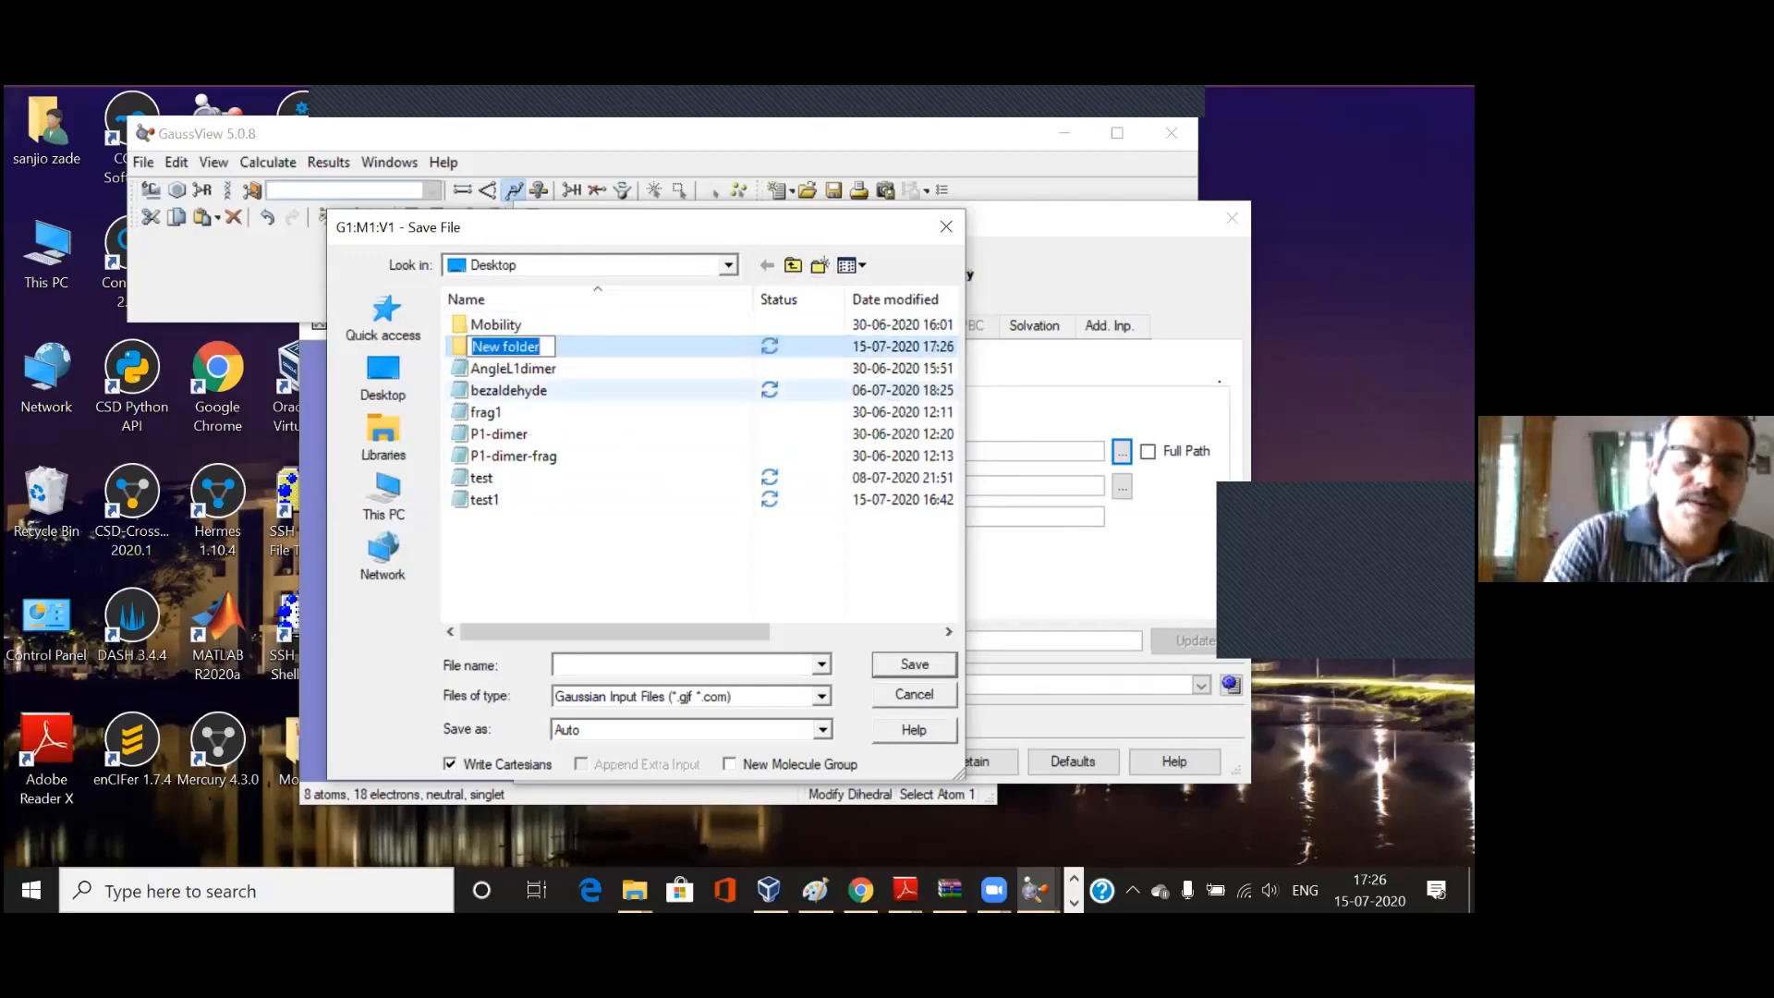
pyautogui.write('Ethane')
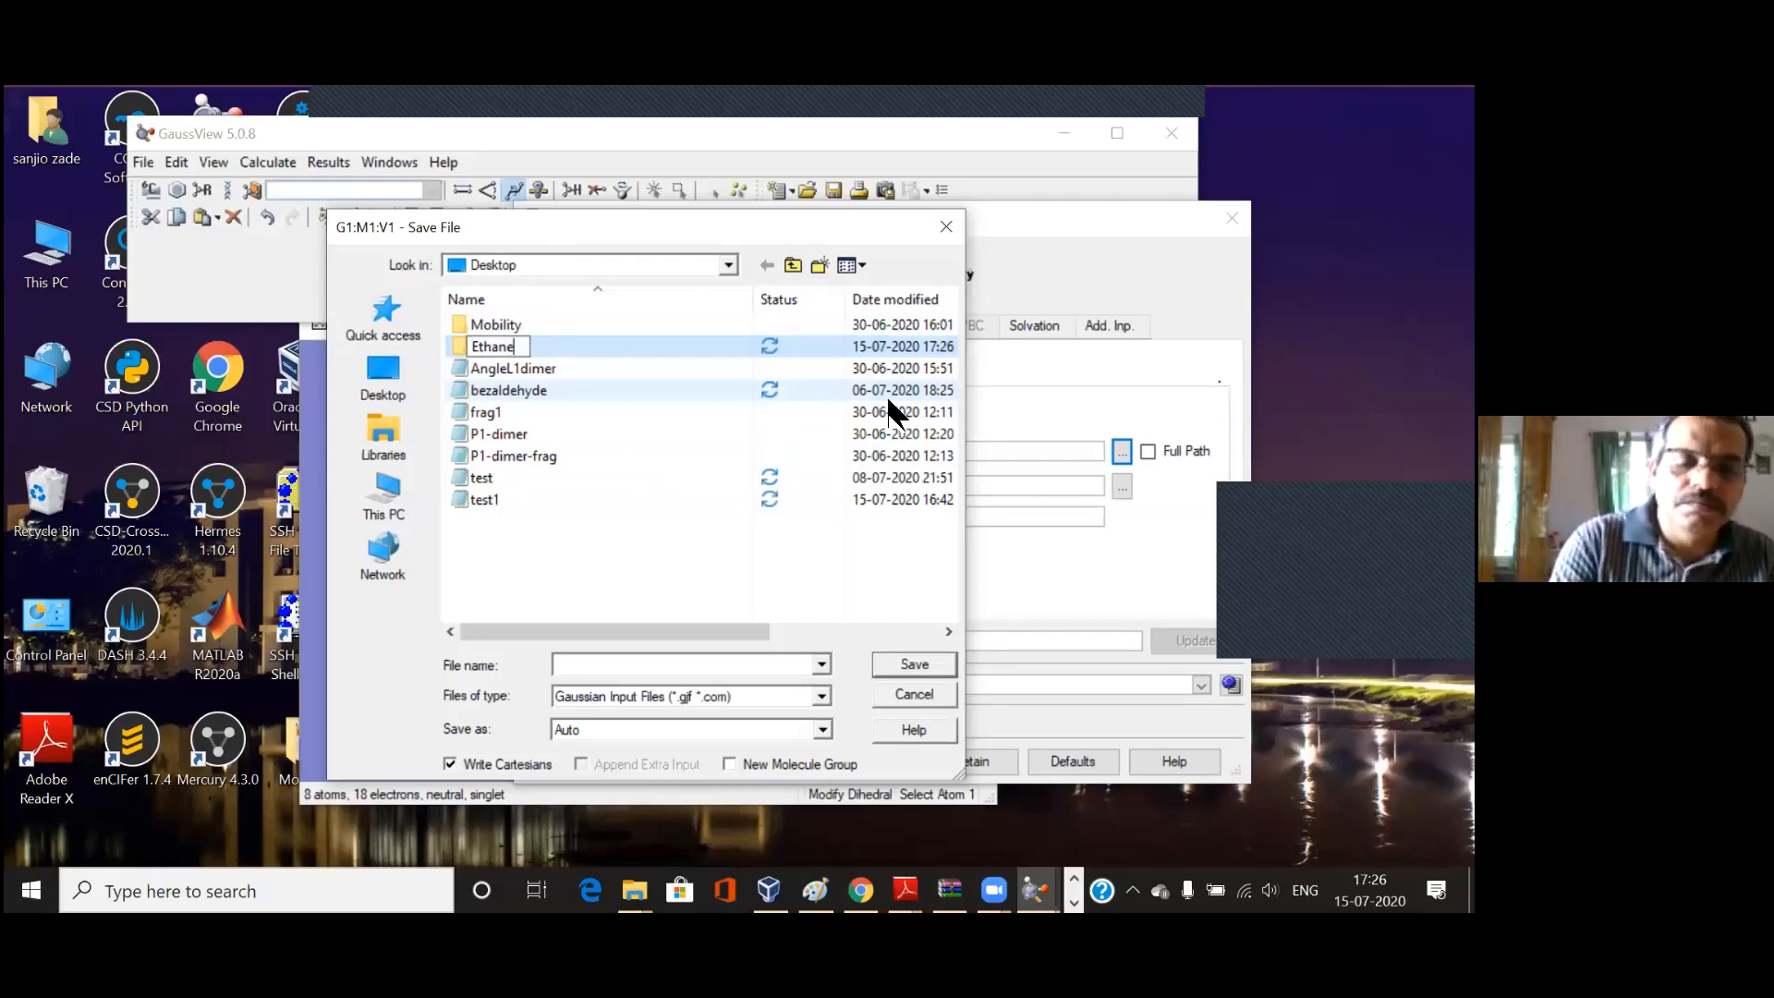
pyautogui.write('Confo')
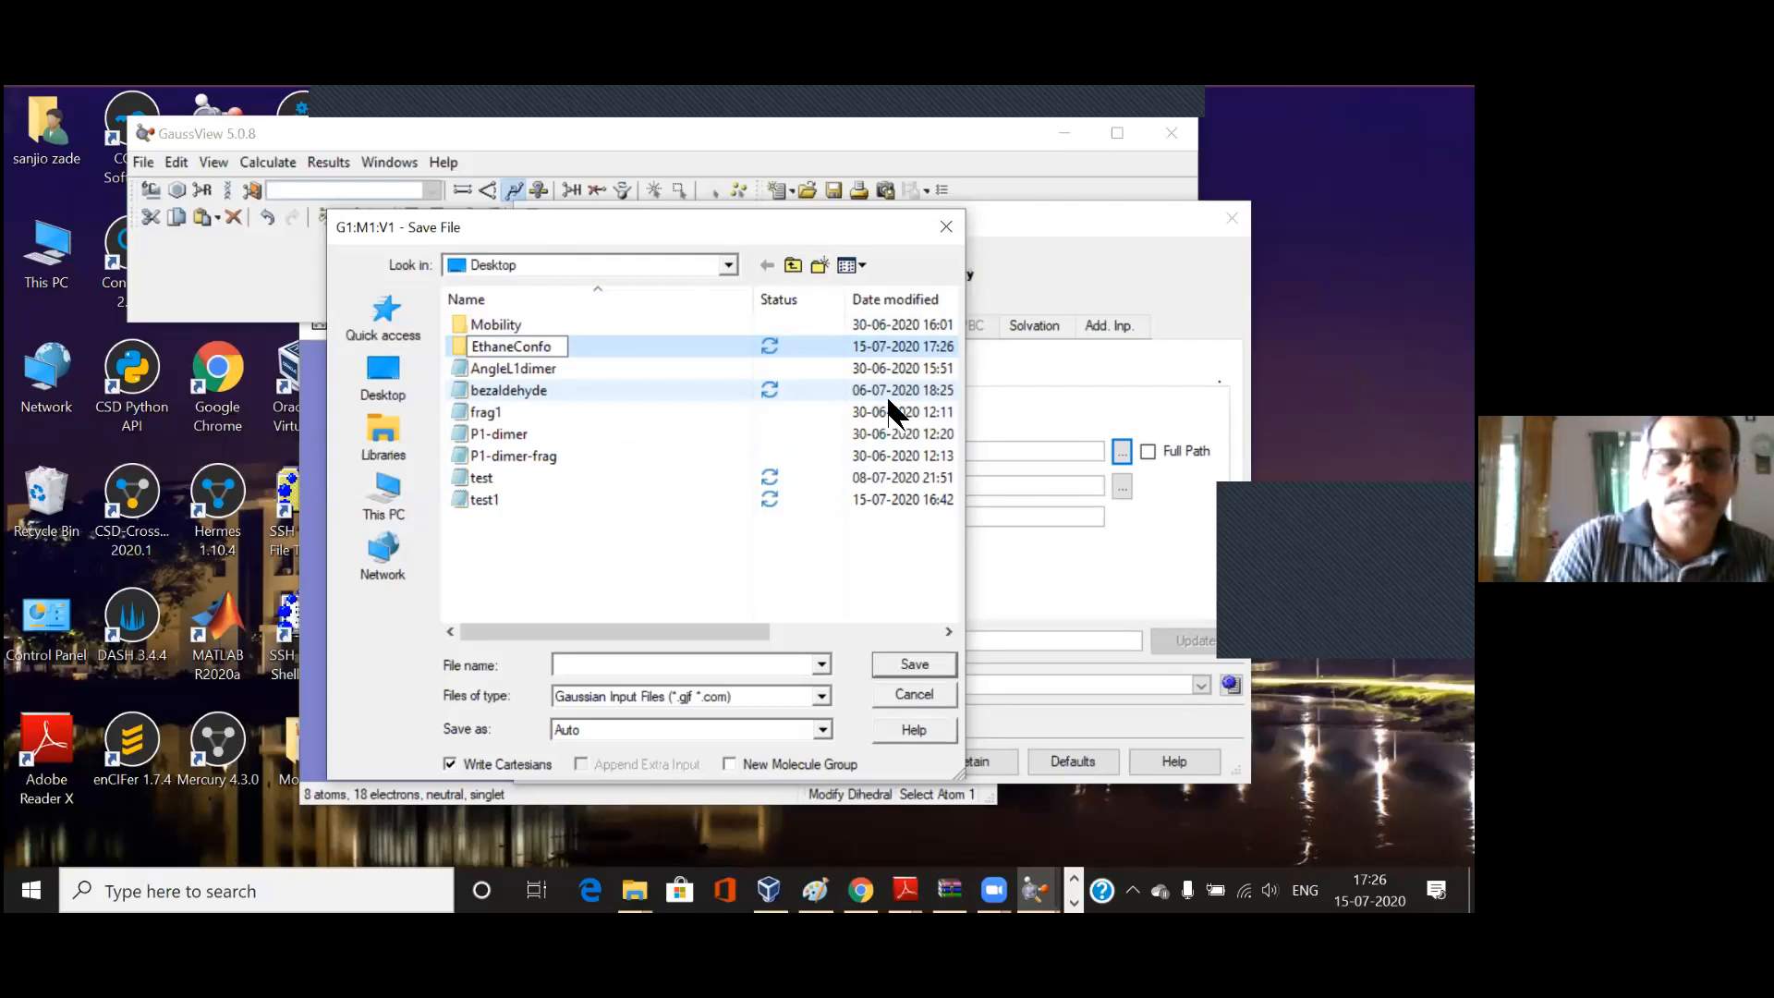
pyautogui.write('rmer')
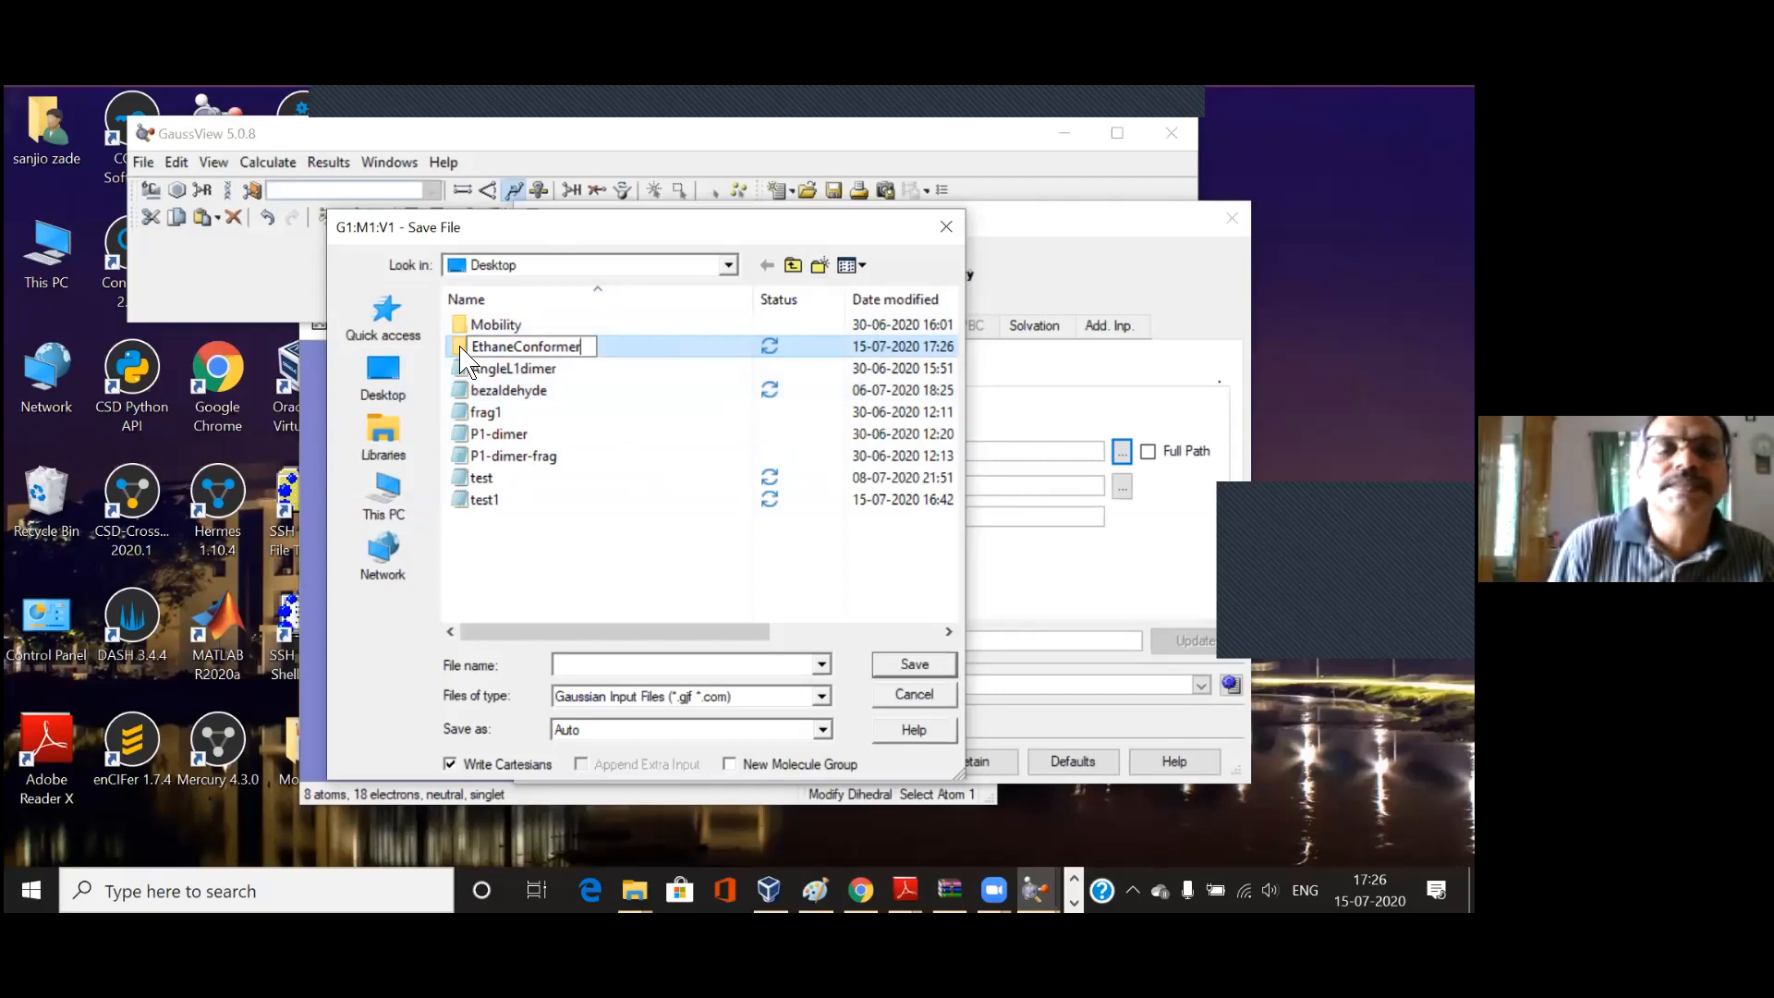
pyautogui.press('Return')
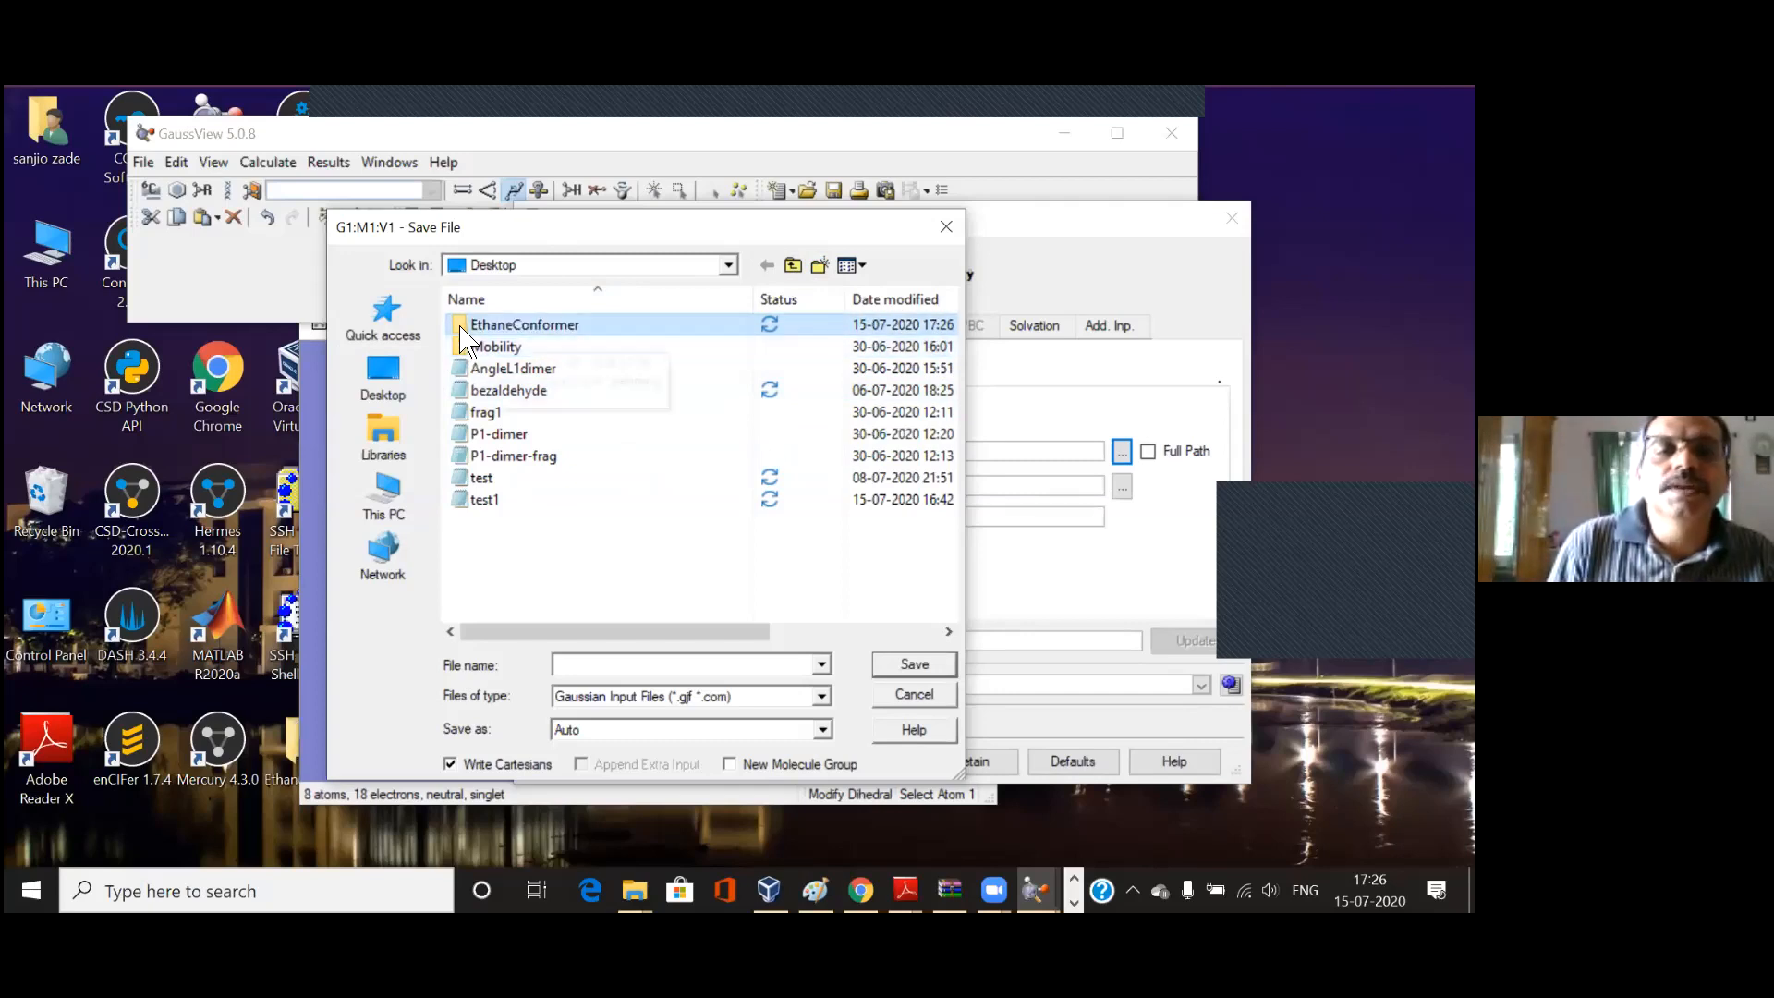
pyautogui.press('Return')
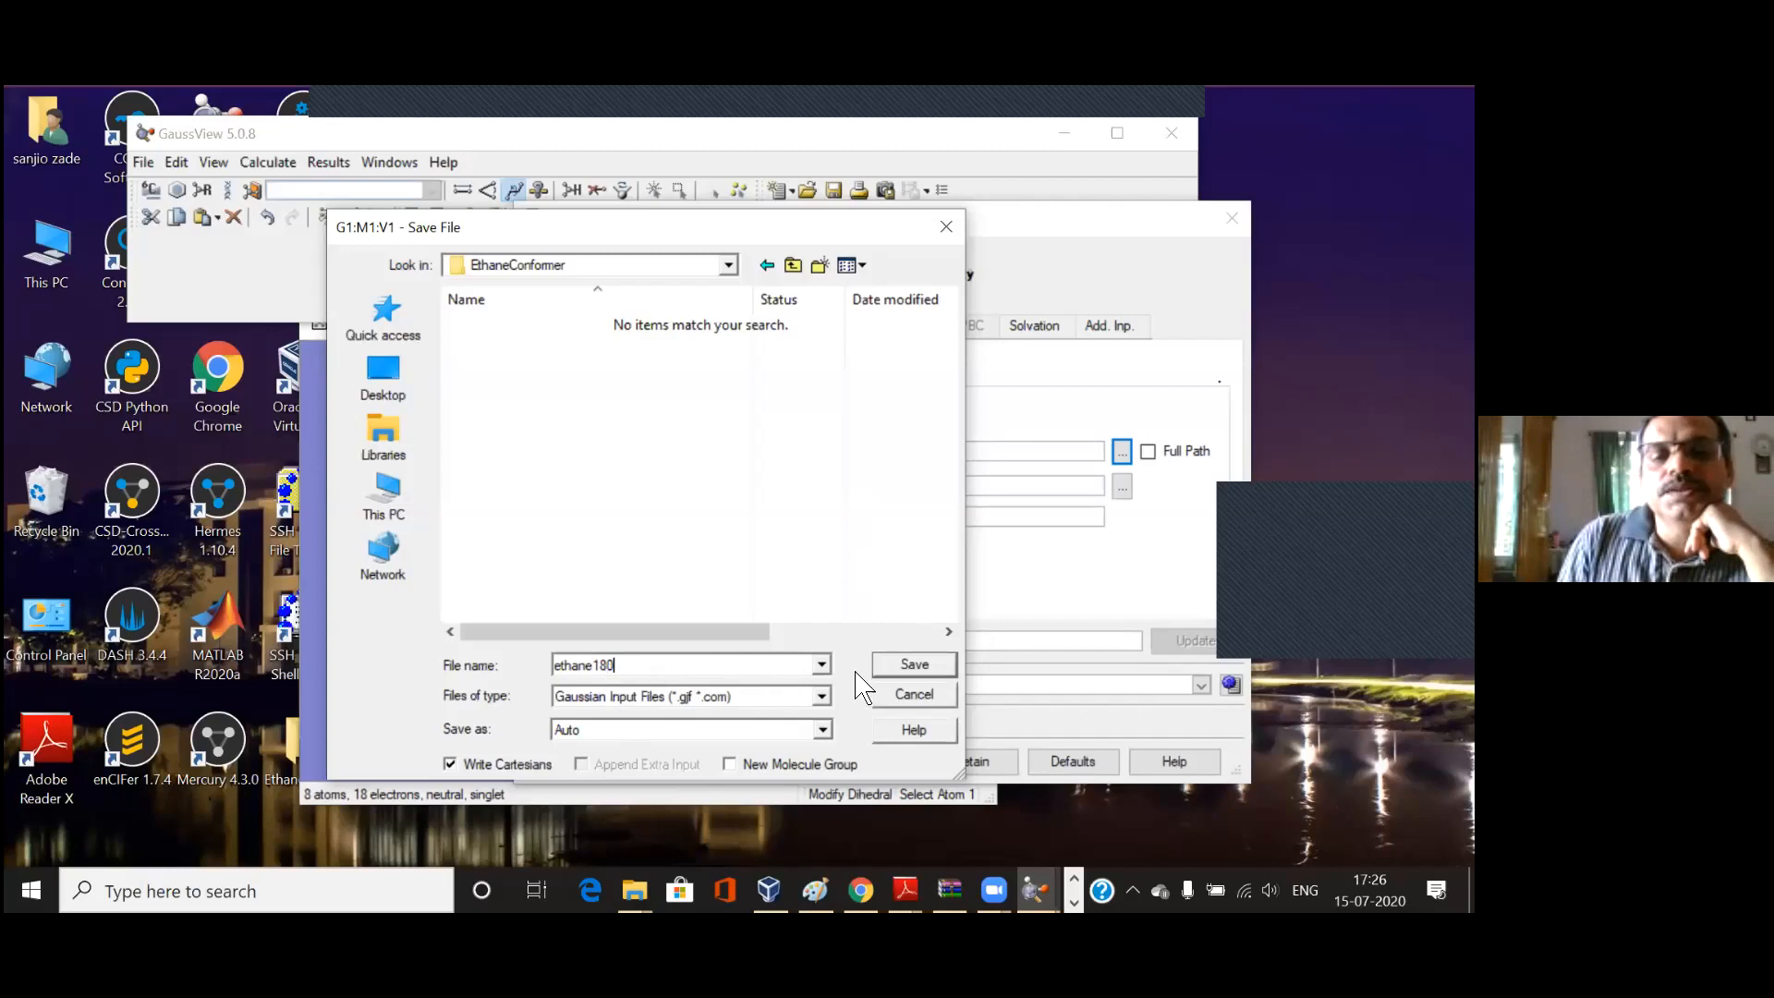
# Step: Save the input file as ethane180 in the EthaneConformer folder and submit it to Gaussian
pyautogui.click(908, 669)
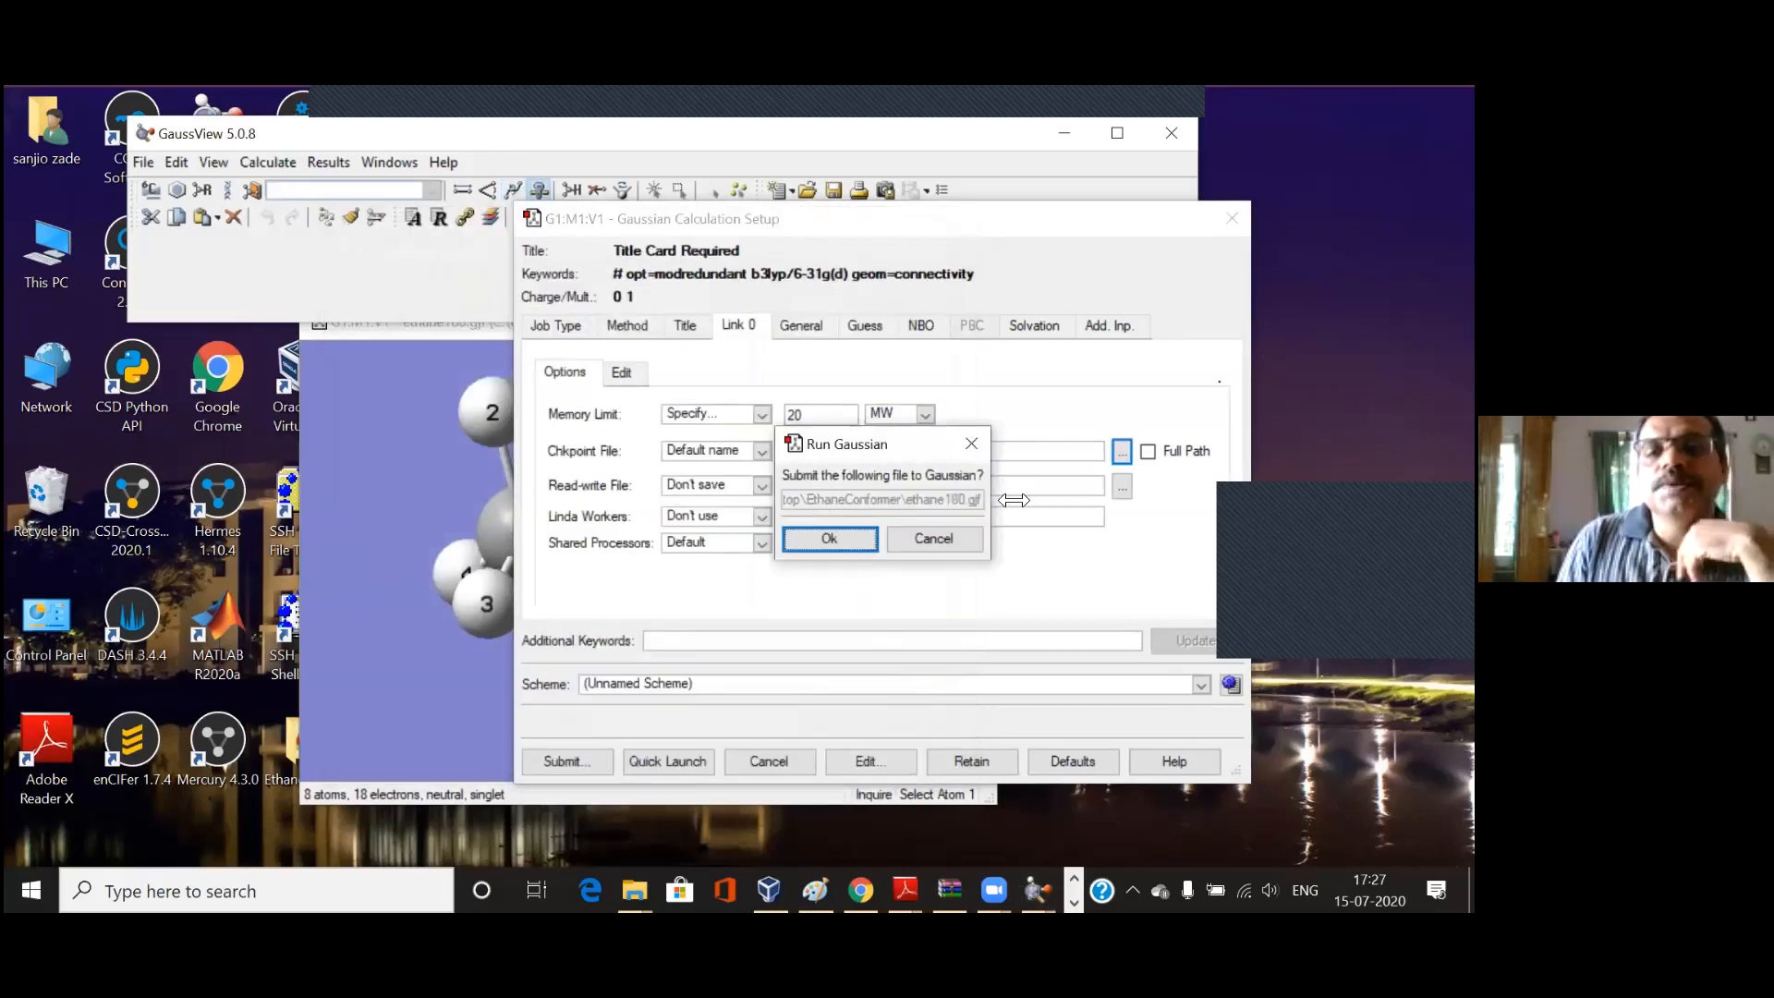
pyautogui.click(844, 543)
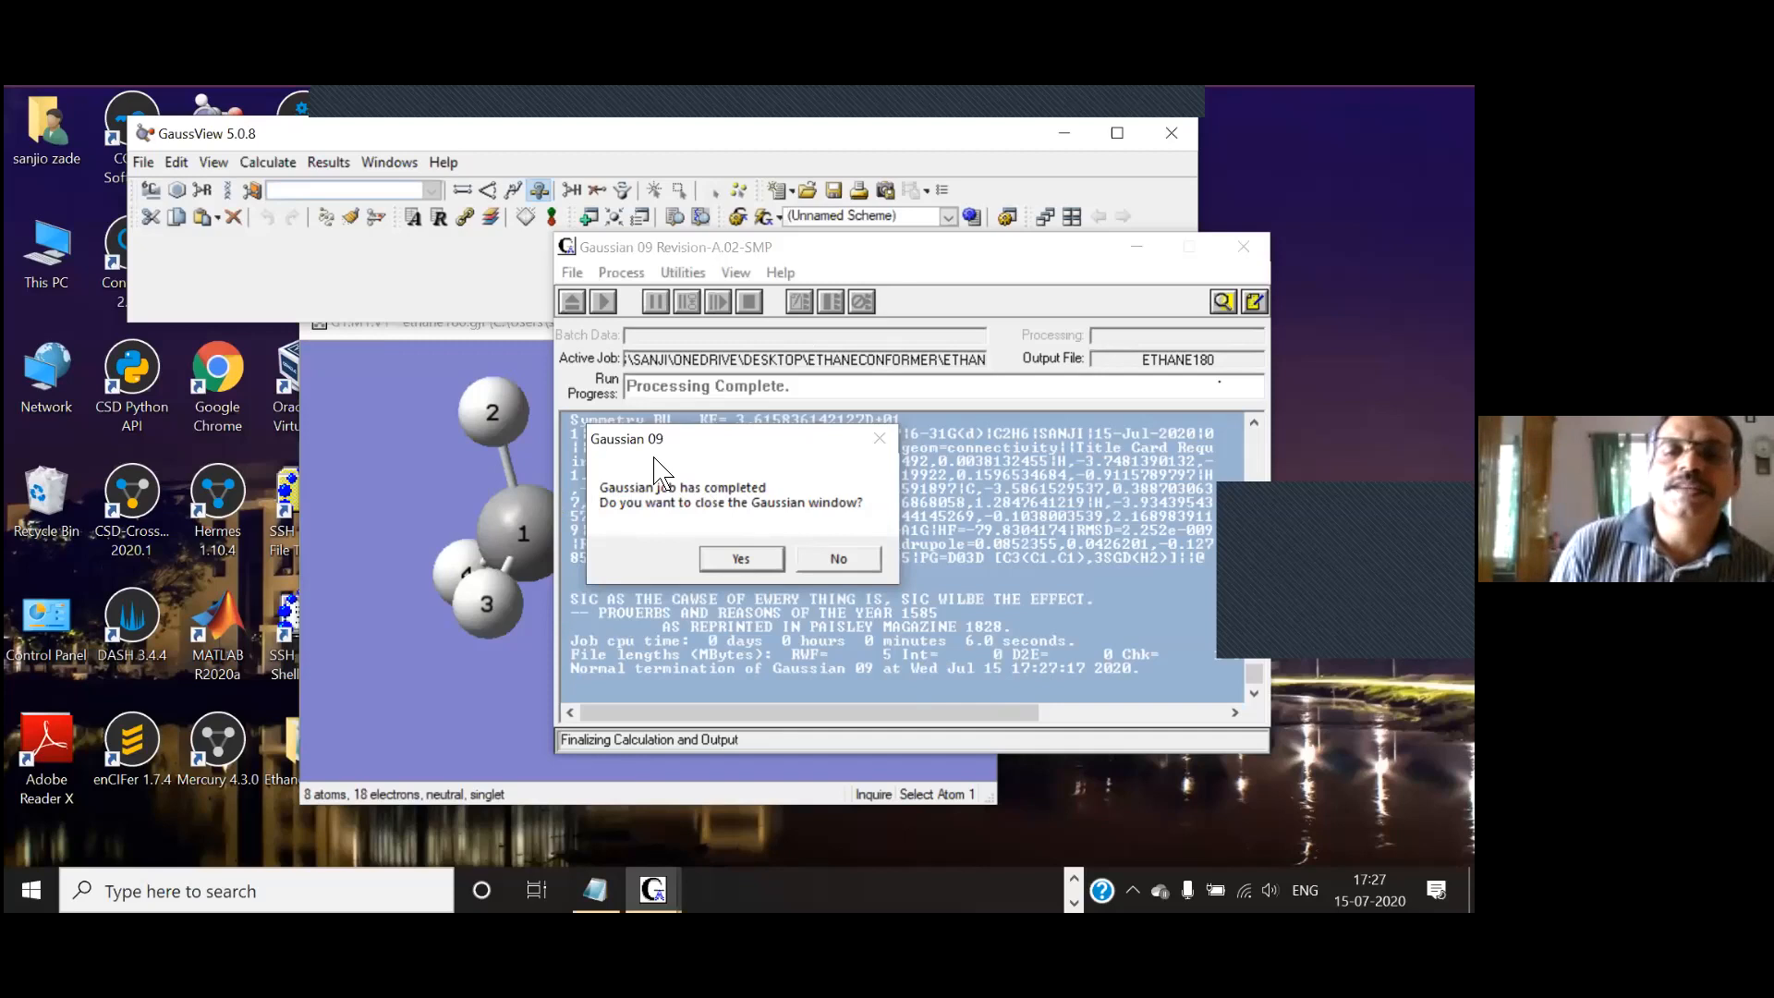
# Step: Close the finished Gaussian run without opening its result files, and minimize the ethane180.gjf molecule window
pyautogui.moveTo(654, 448); pyautogui.dragTo(598, 506)
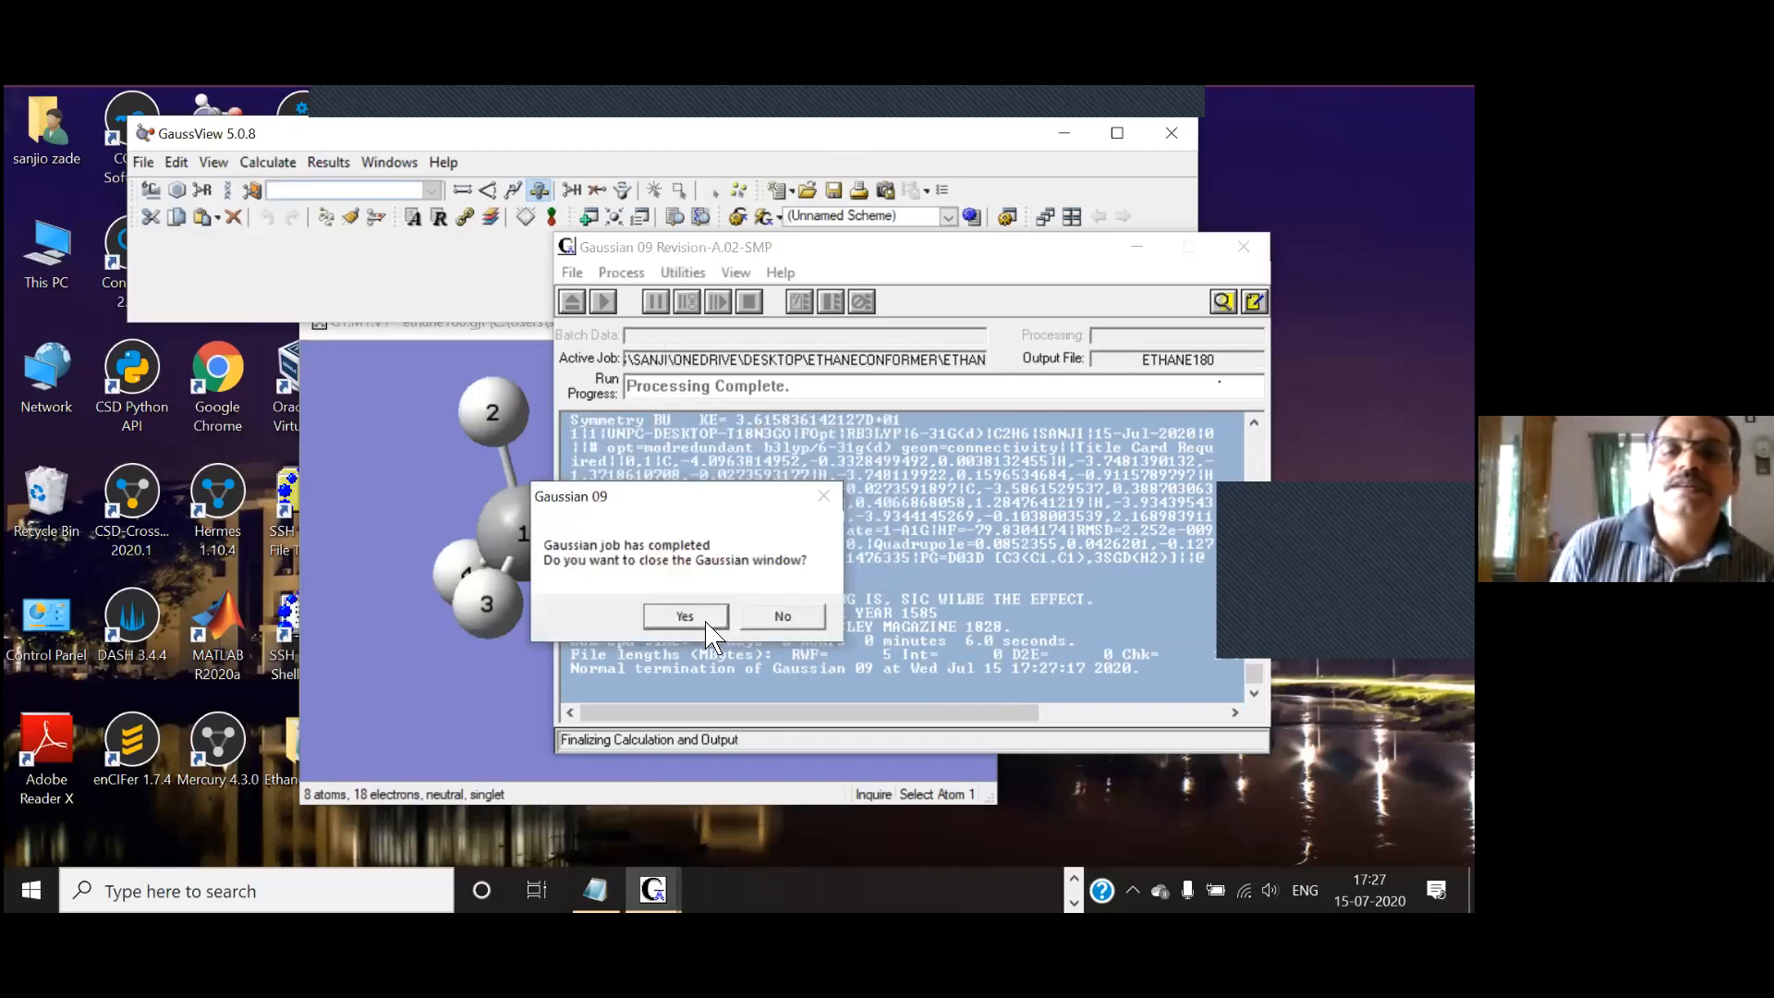
pyautogui.click(686, 616)
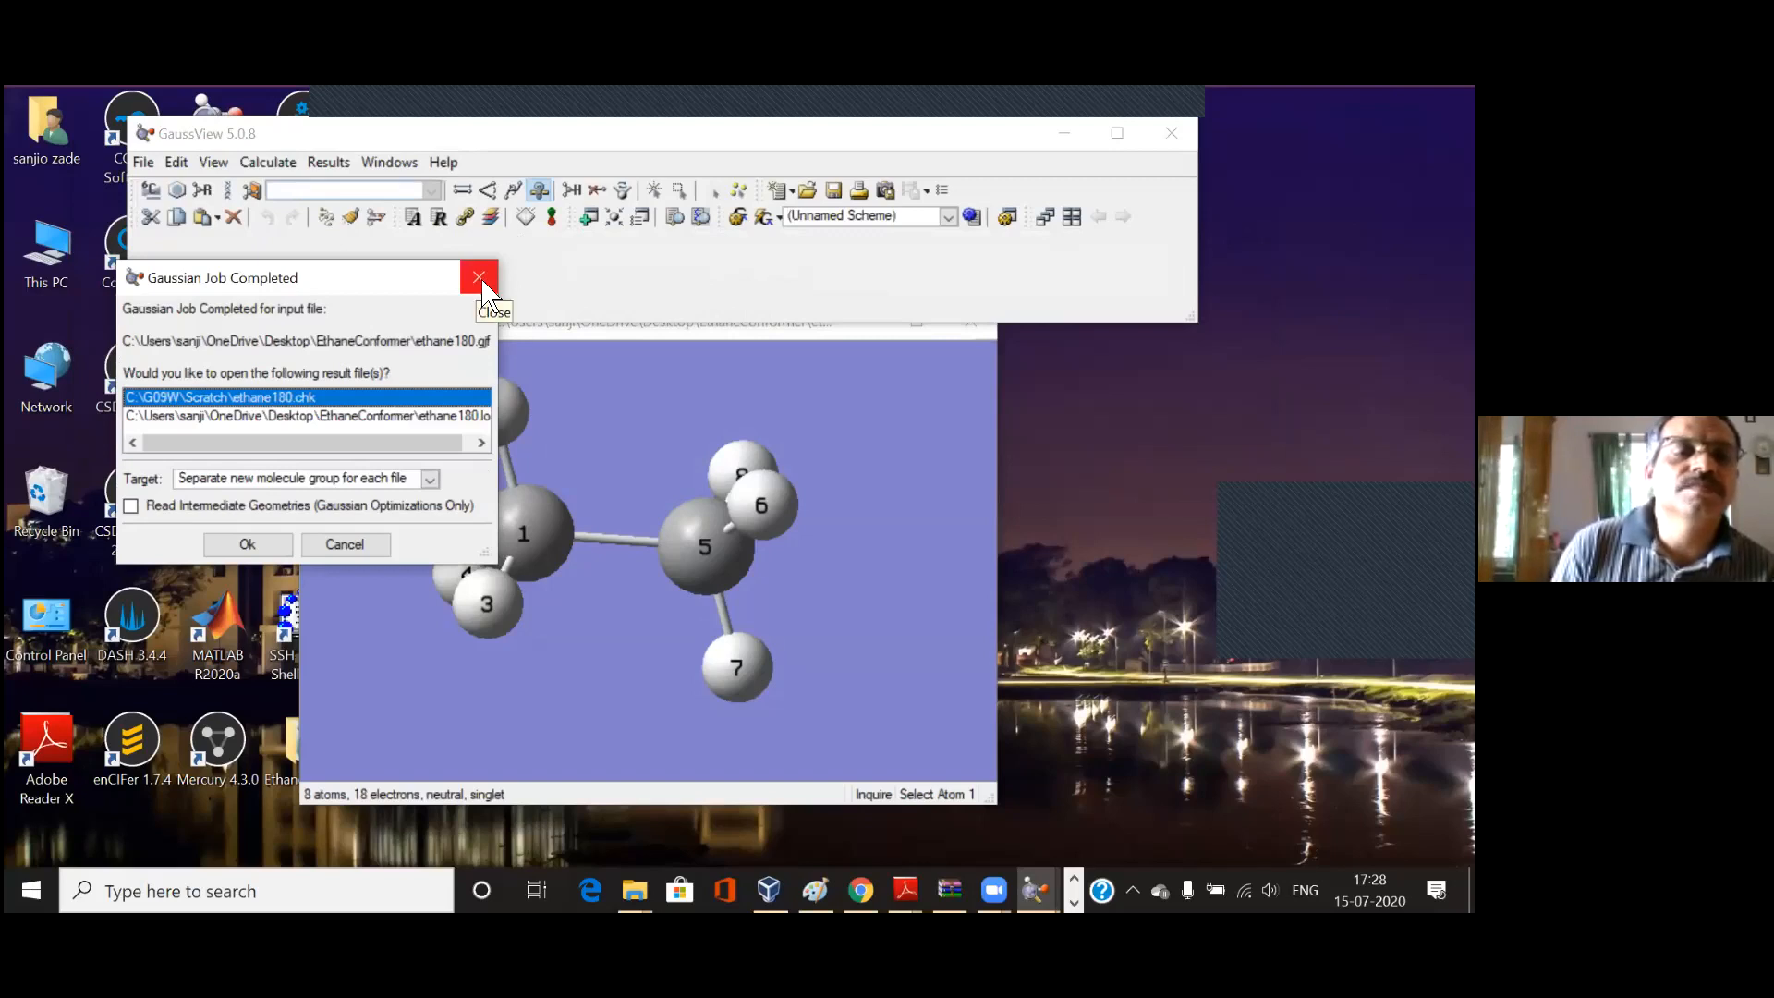
pyautogui.click(482, 283)
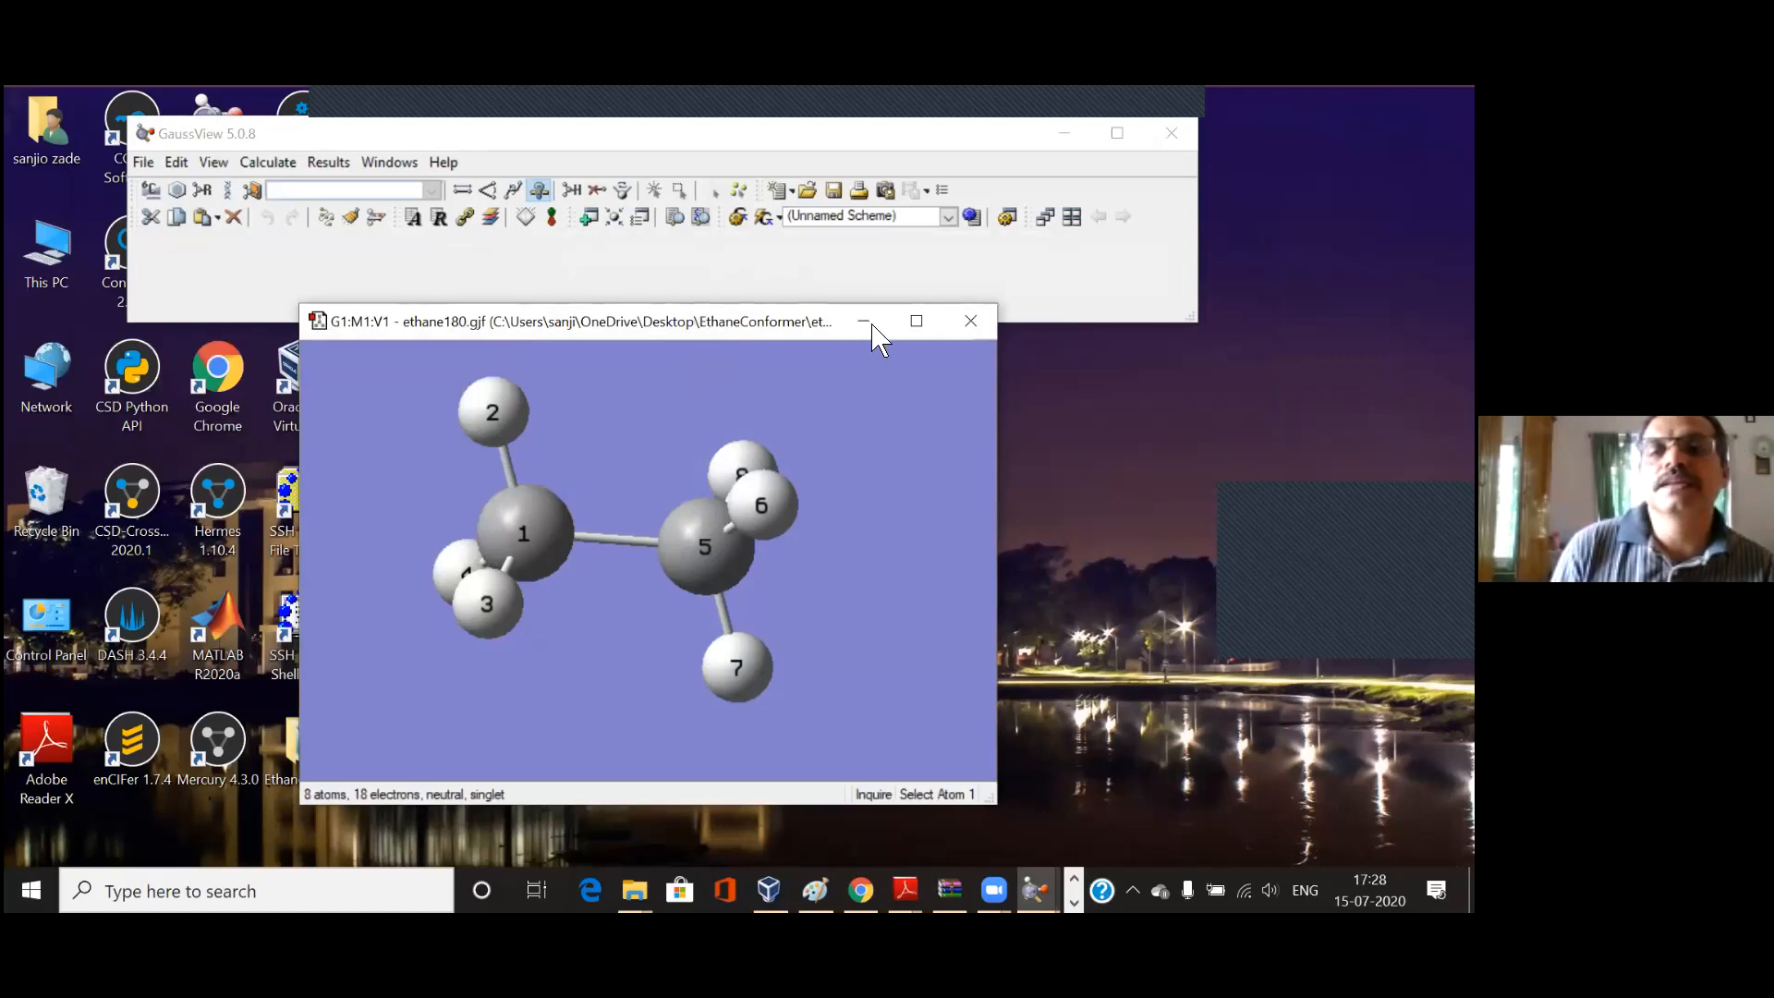
pyautogui.moveTo(869, 321); pyautogui.dragTo(859, 278)
pyautogui.click(855, 278)
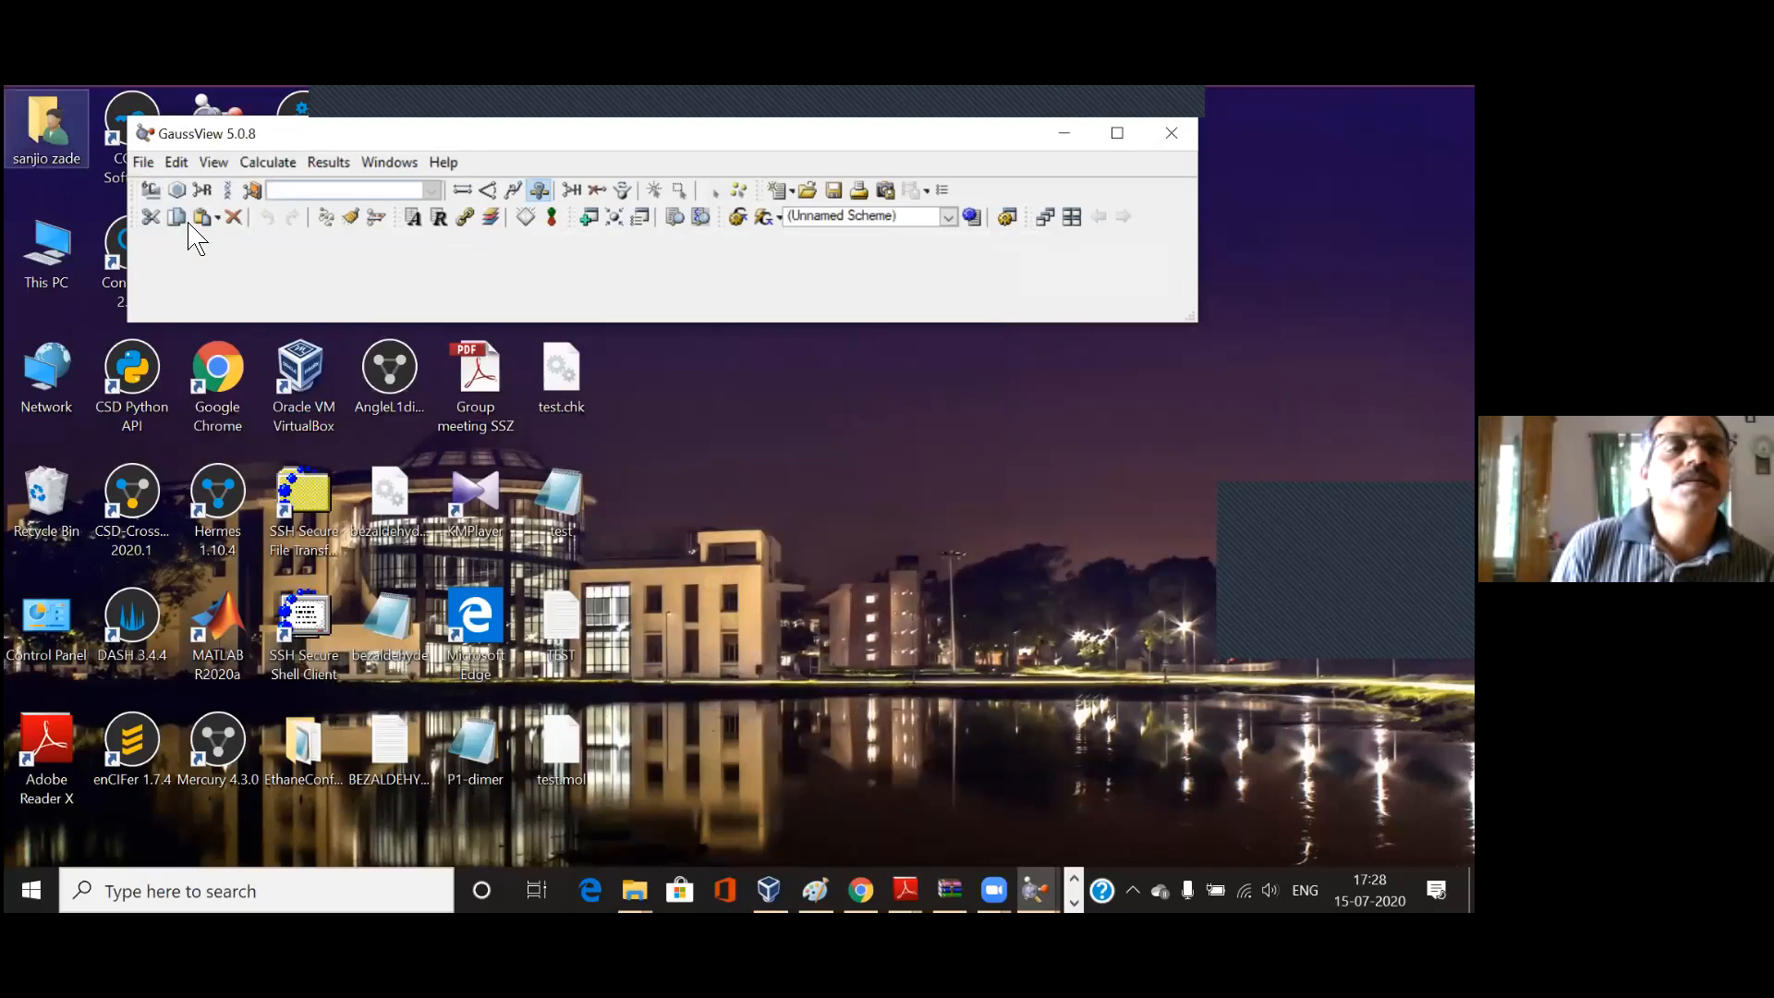
# Step: Open the Gaussian output file ETHANE180 from the EthaneConformer folder with Read Intermediate Geometries enabled
pyautogui.click(143, 162)
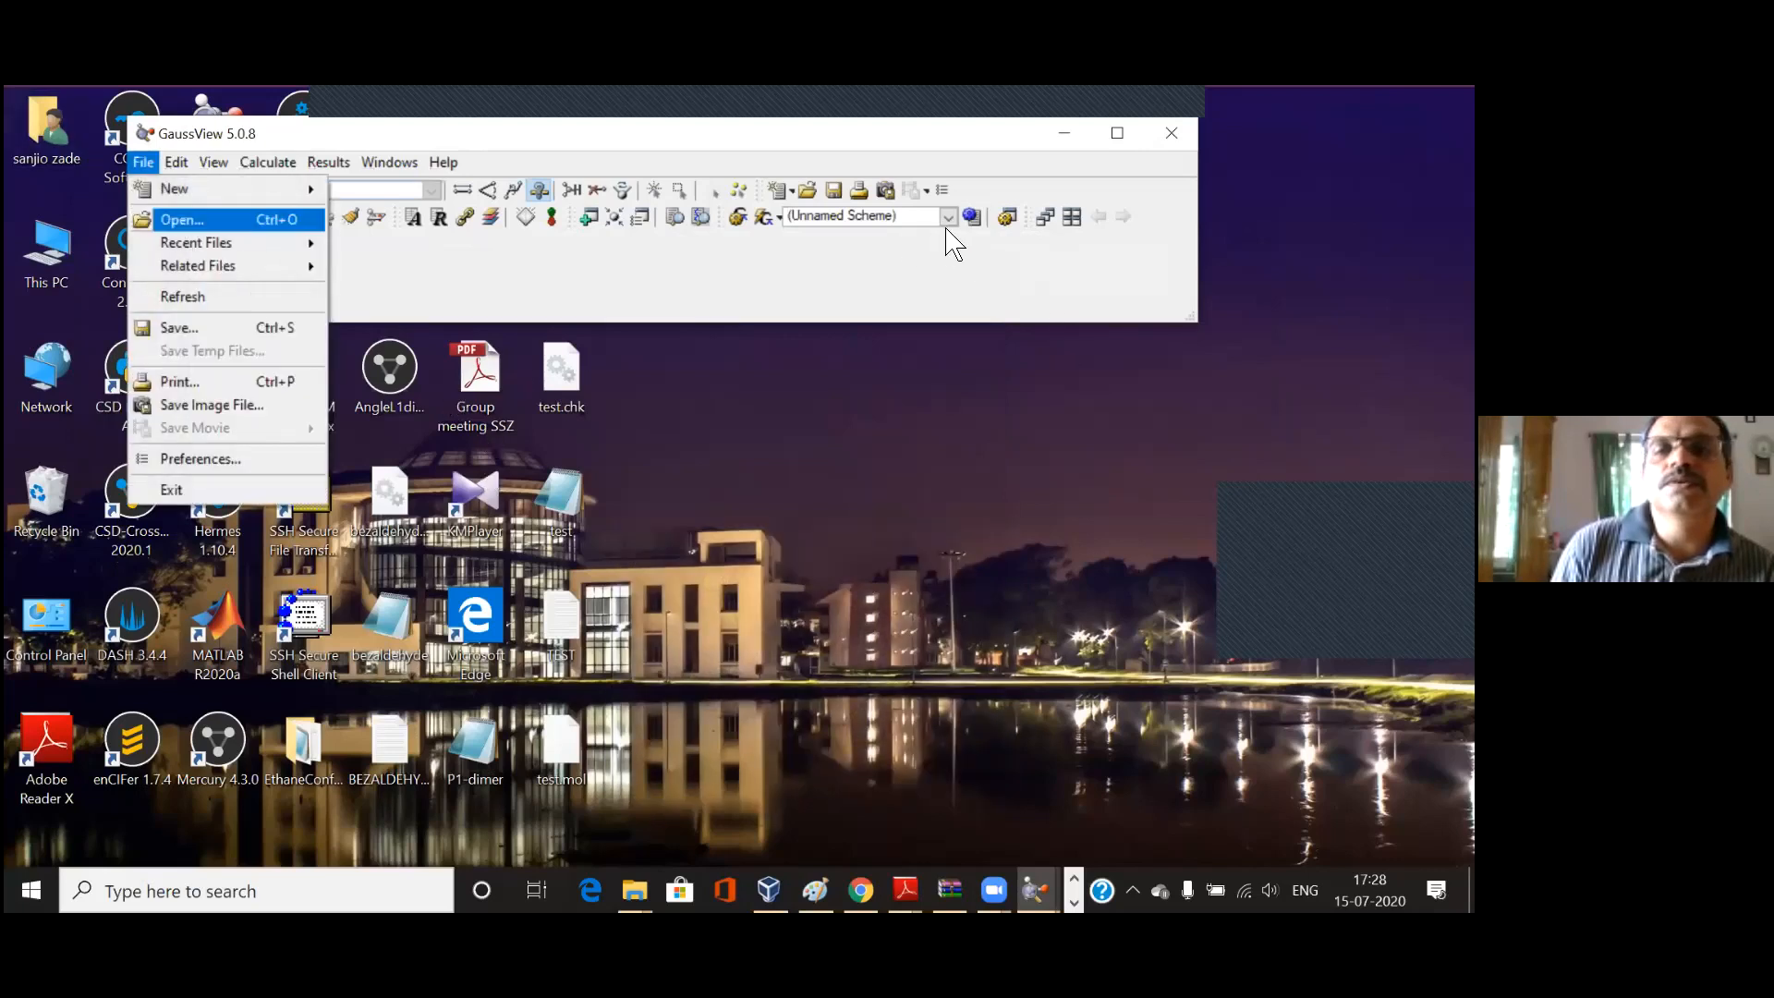
pyautogui.click(220, 219)
pyautogui.press('Escape')
pyautogui.click(143, 161)
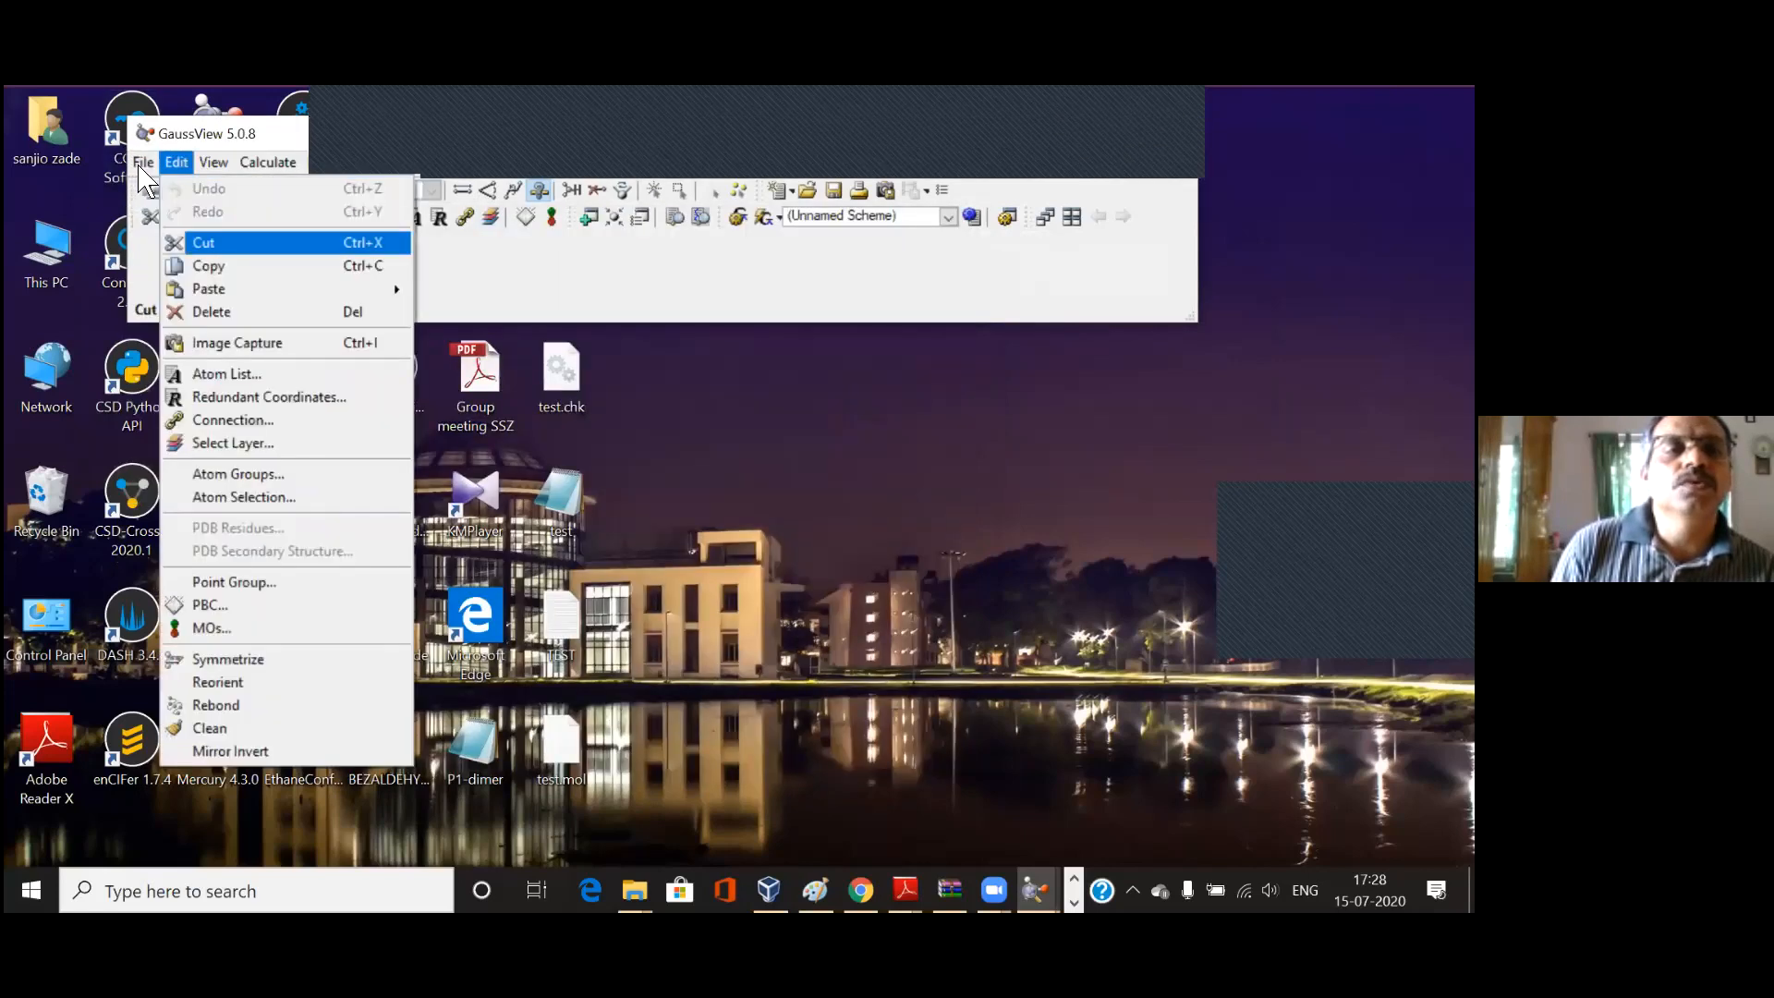
pyautogui.click(181, 220)
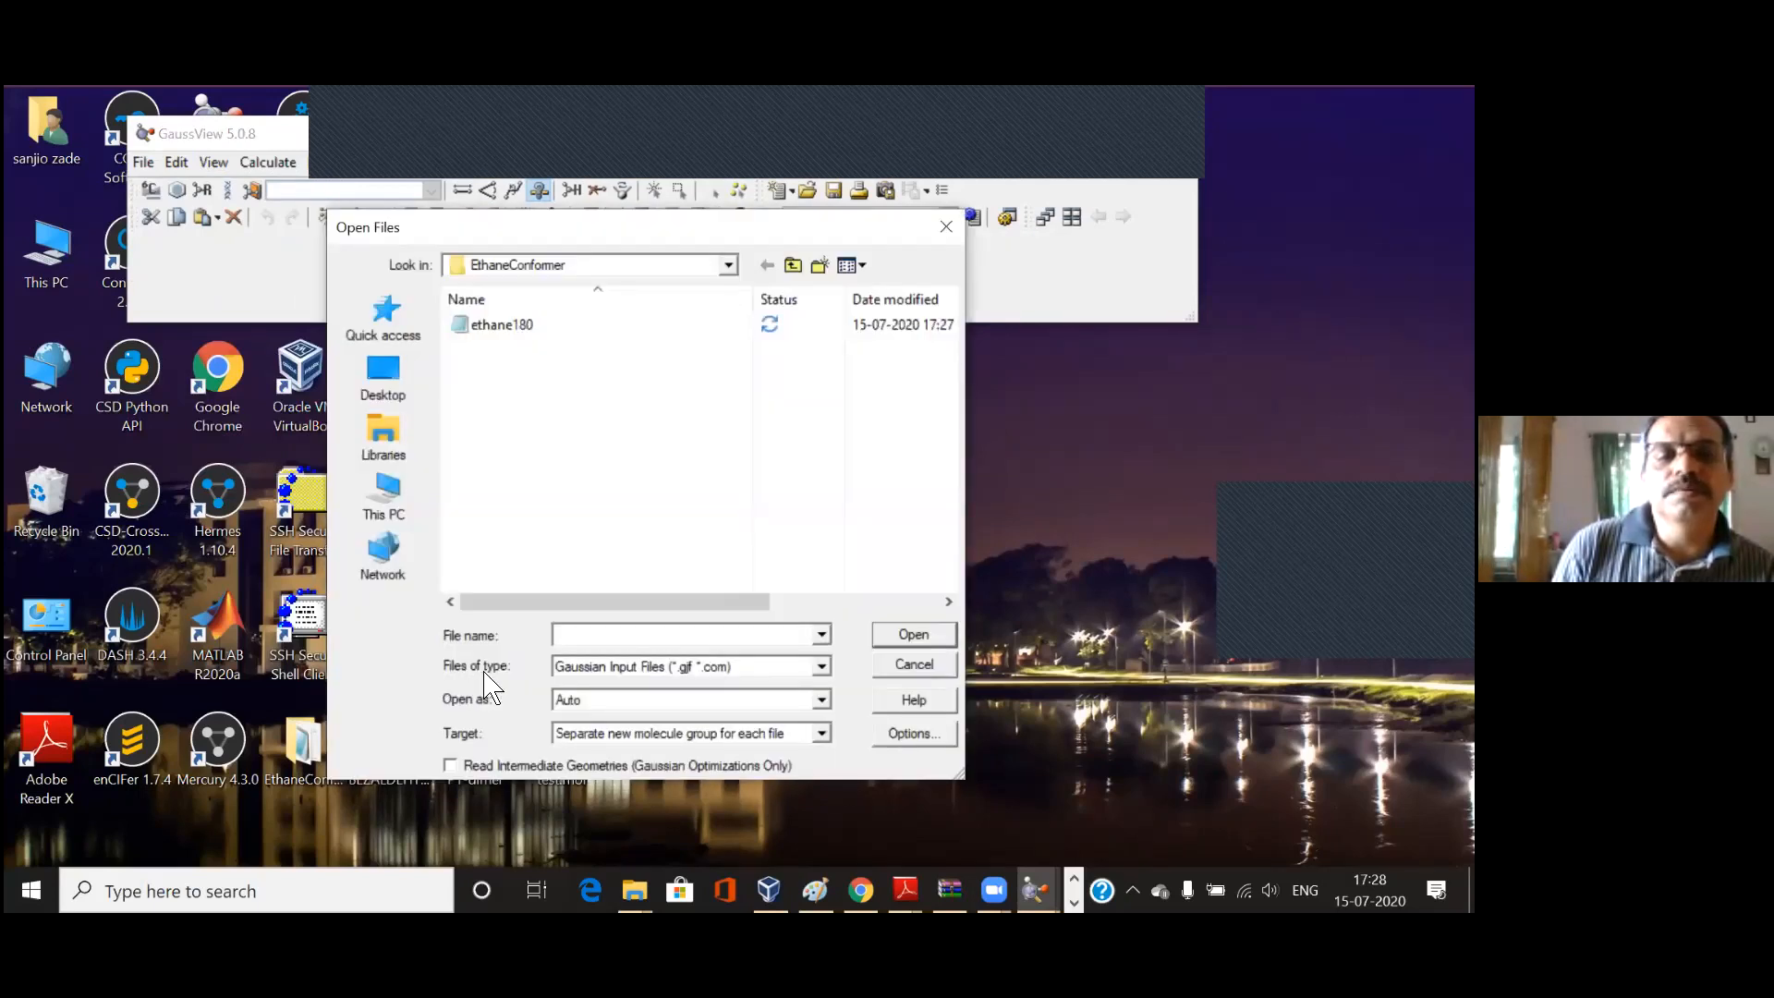
pyautogui.click(683, 667)
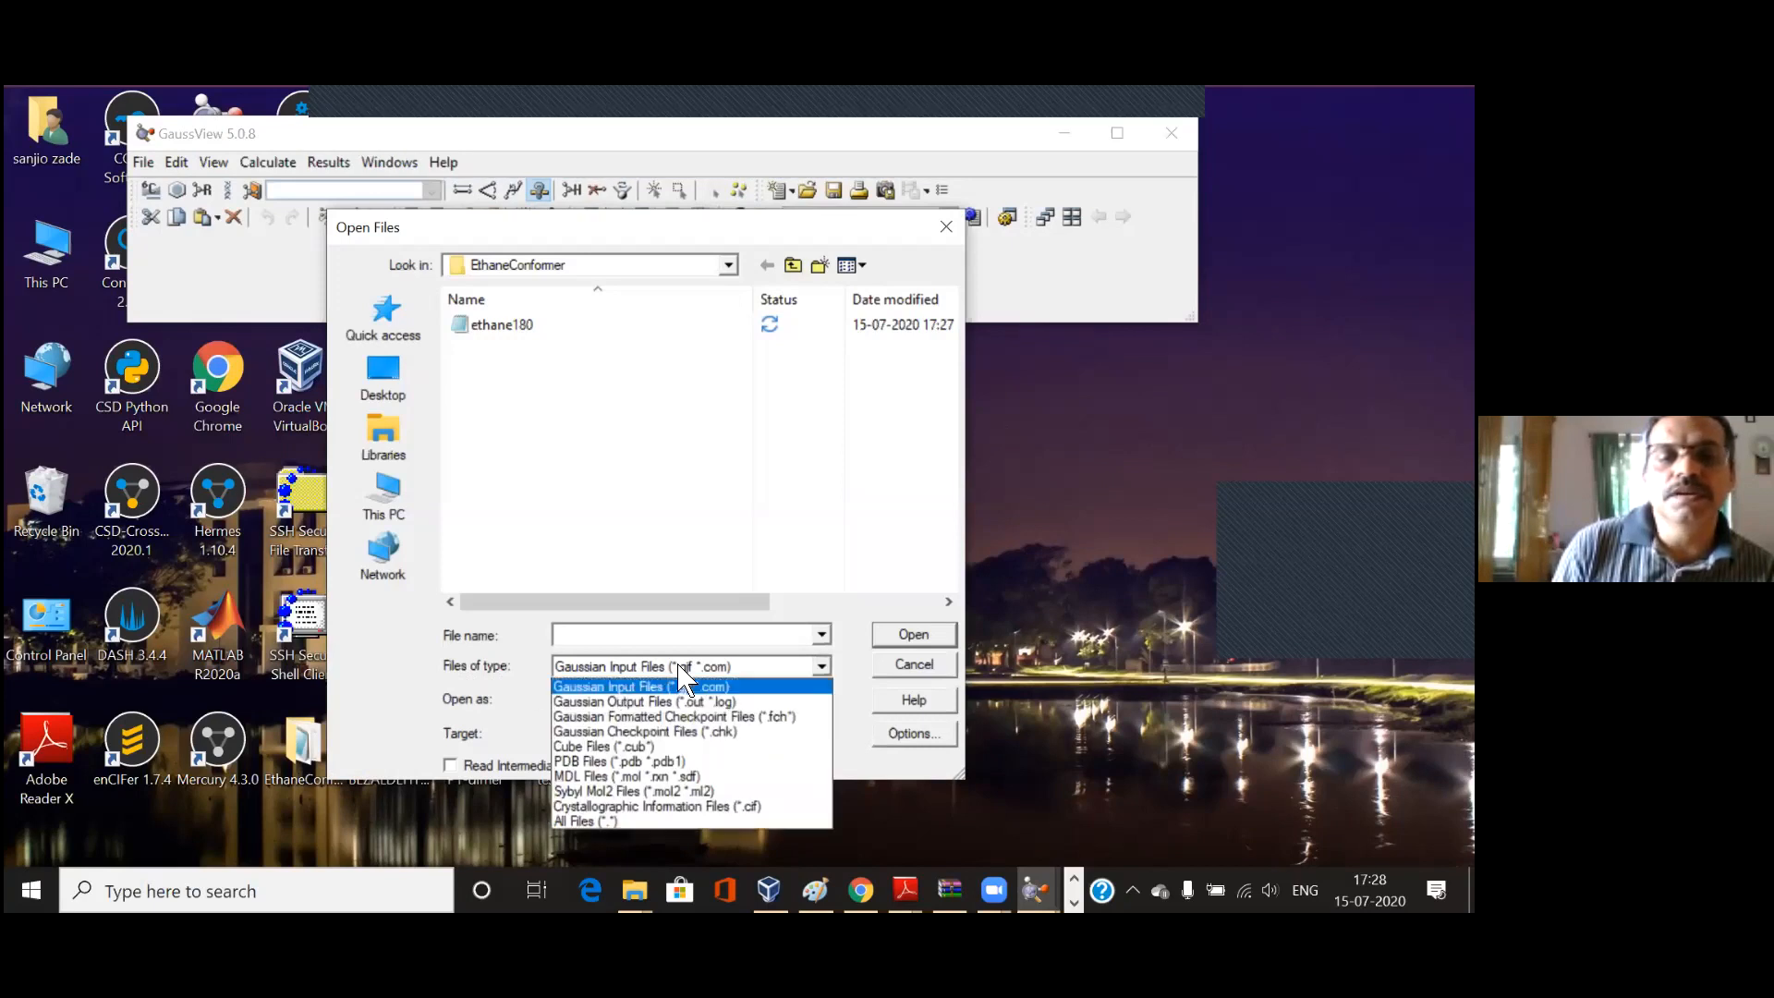
pyautogui.click(628, 701)
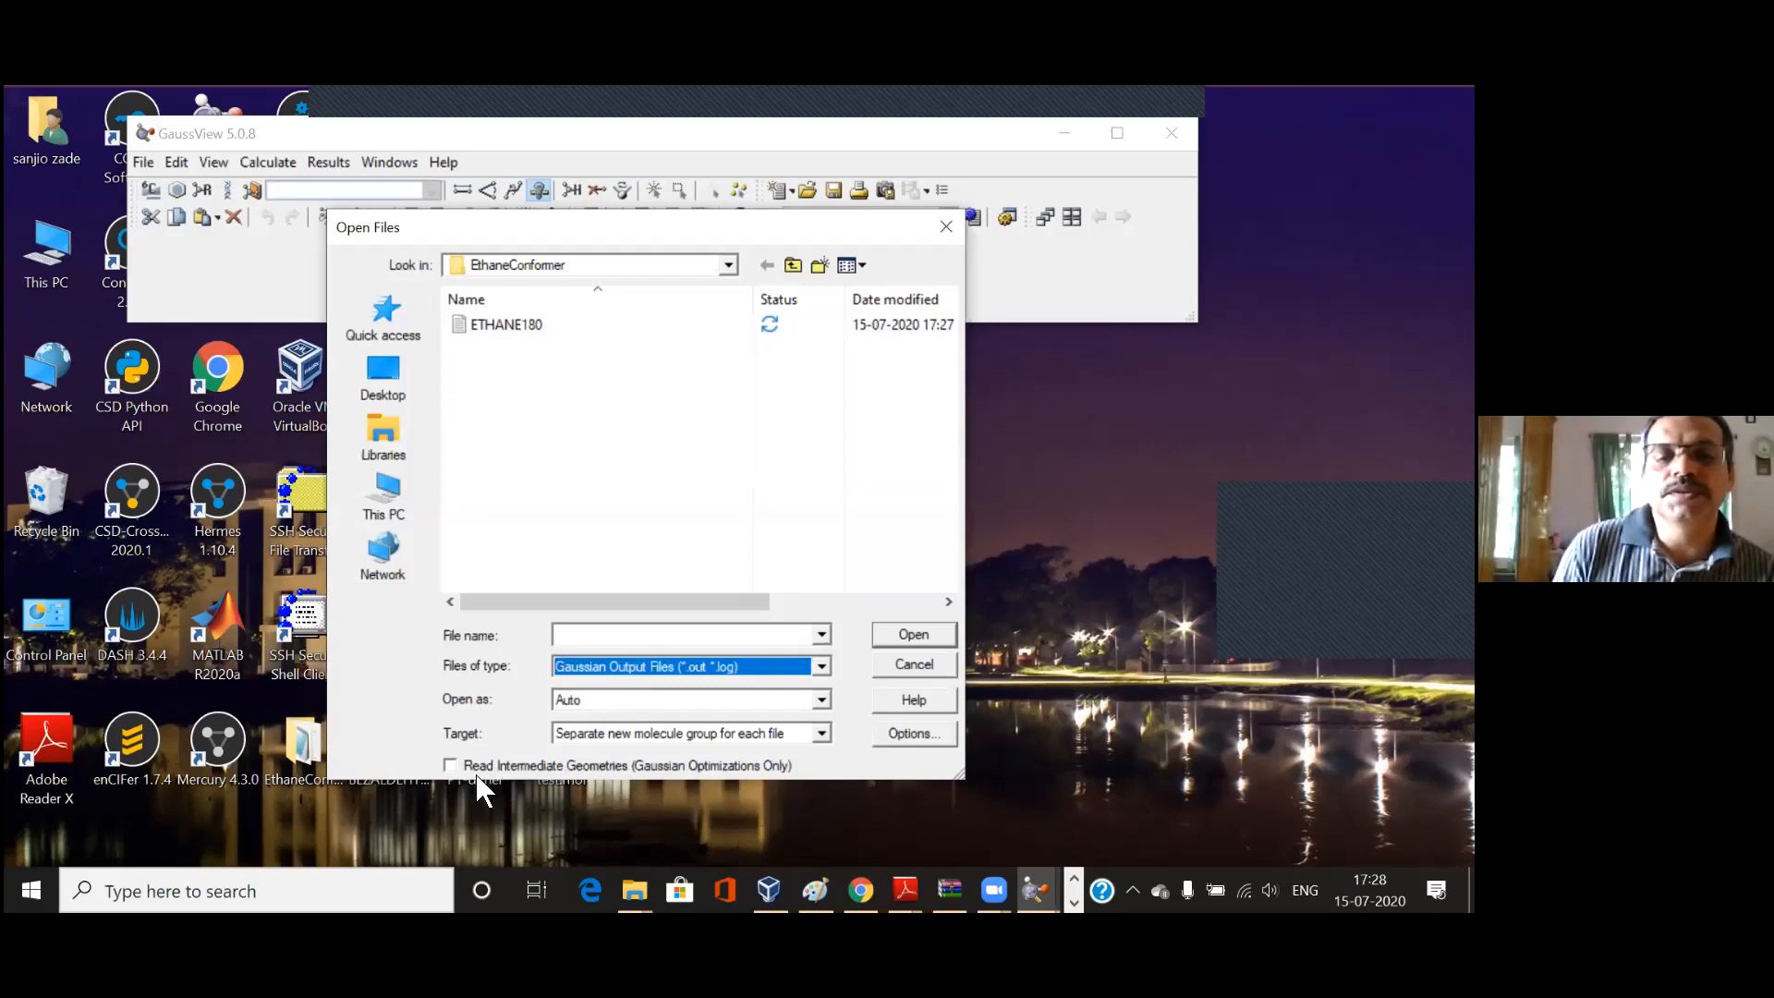
pyautogui.click(452, 767)
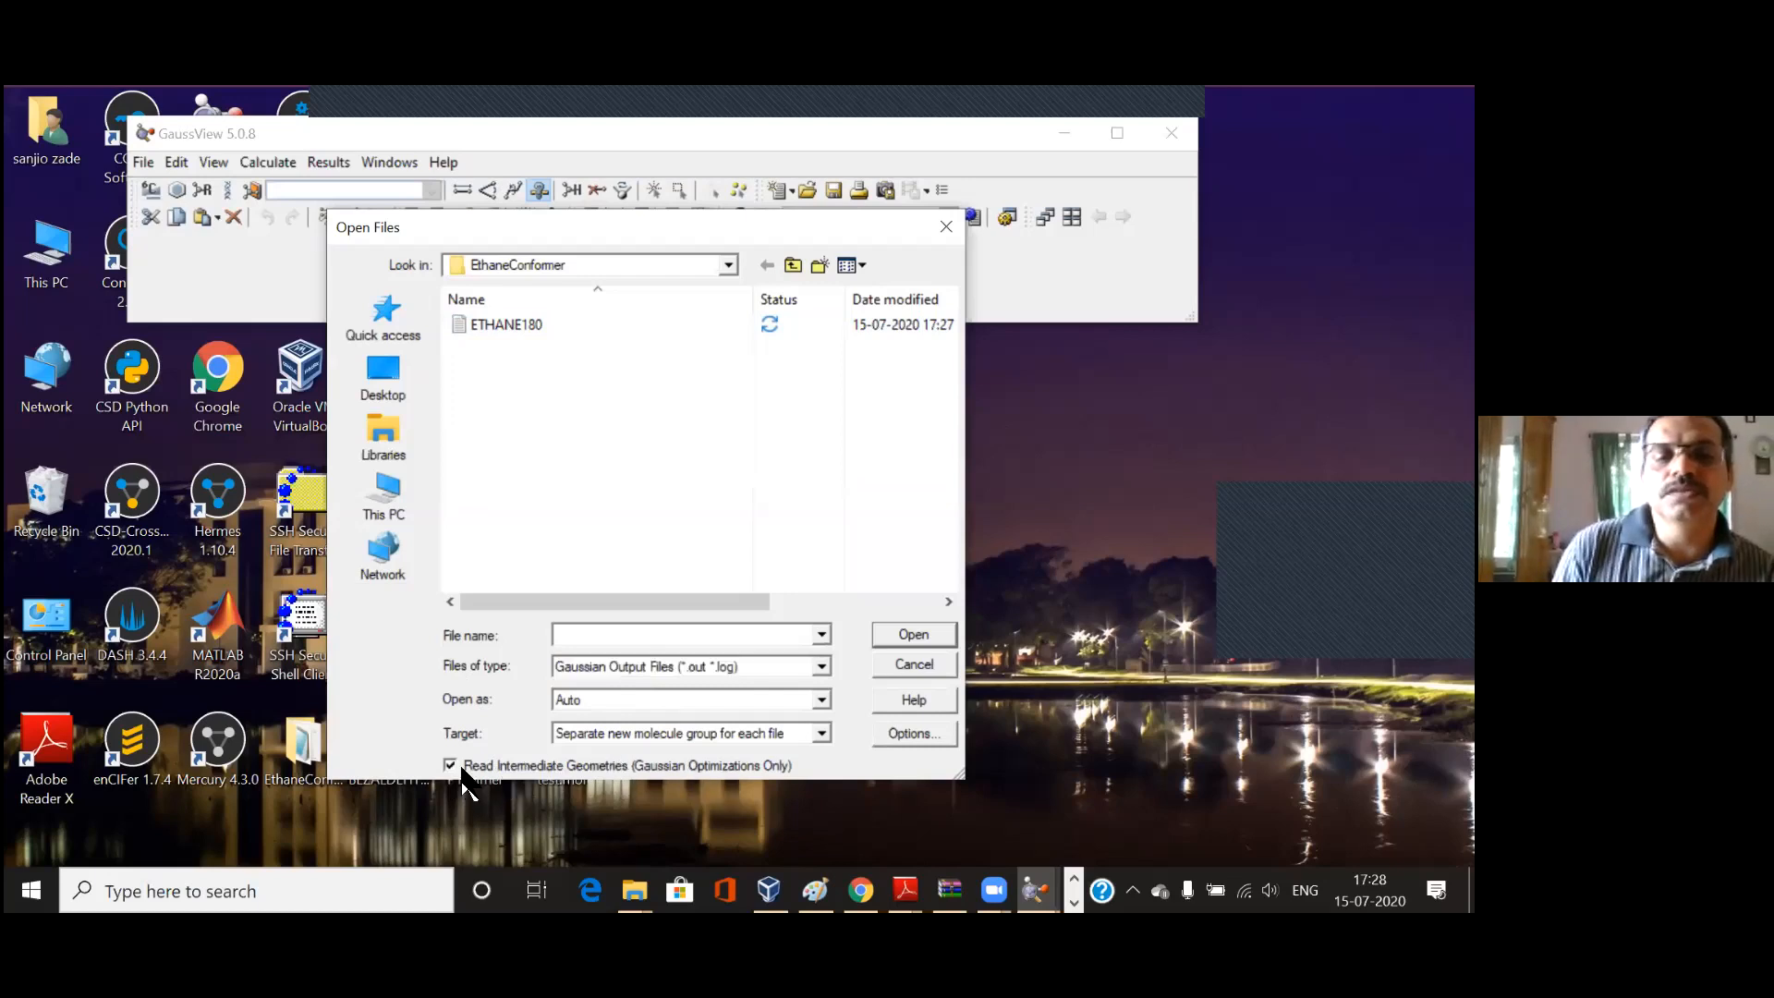
pyautogui.click(920, 644)
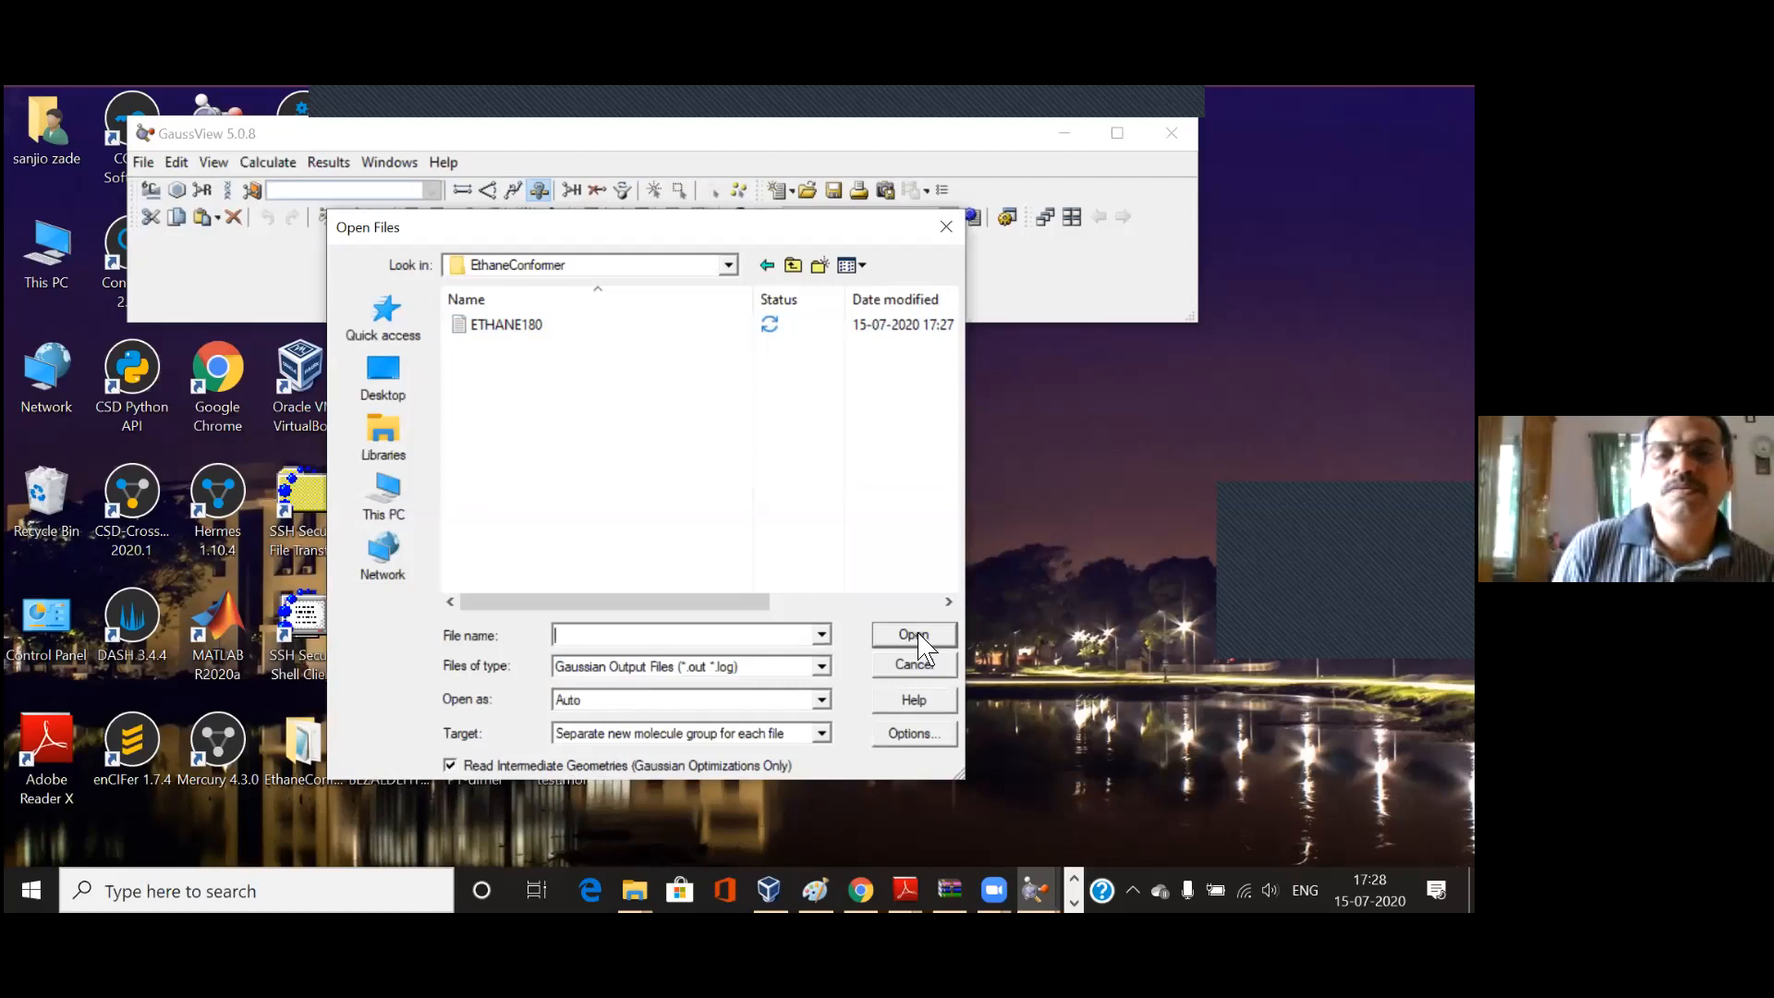
pyautogui.click(545, 328)
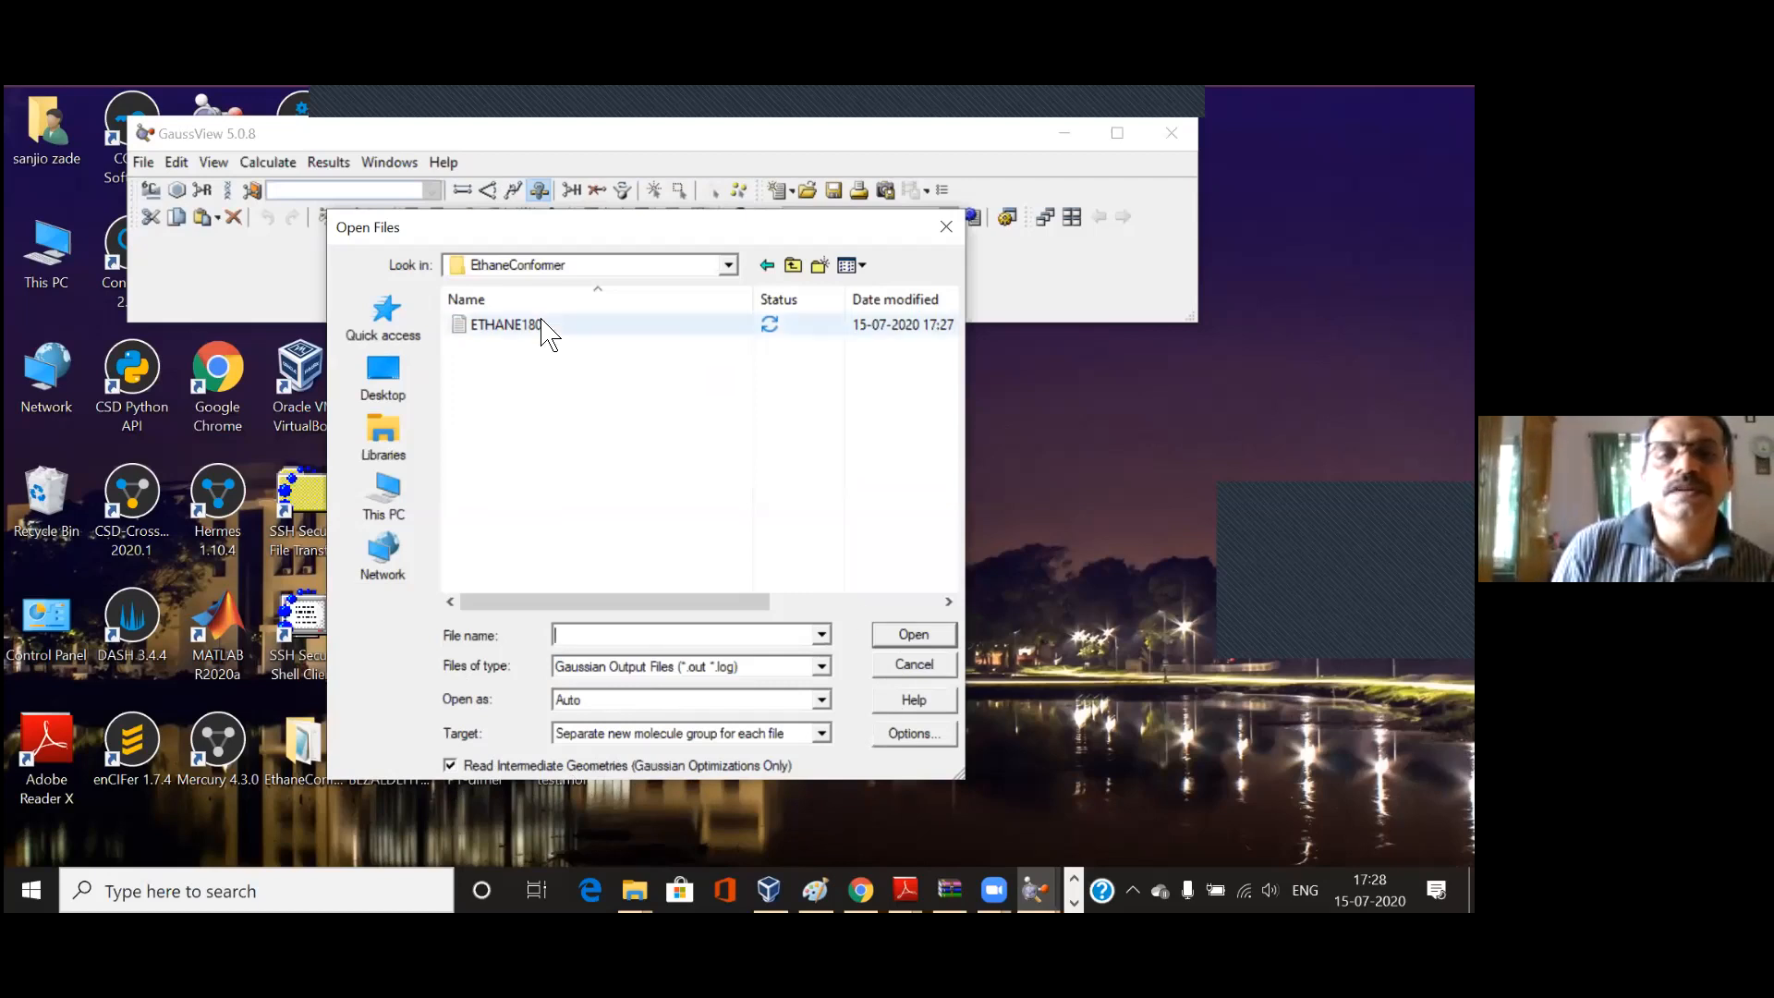
pyautogui.click(905, 639)
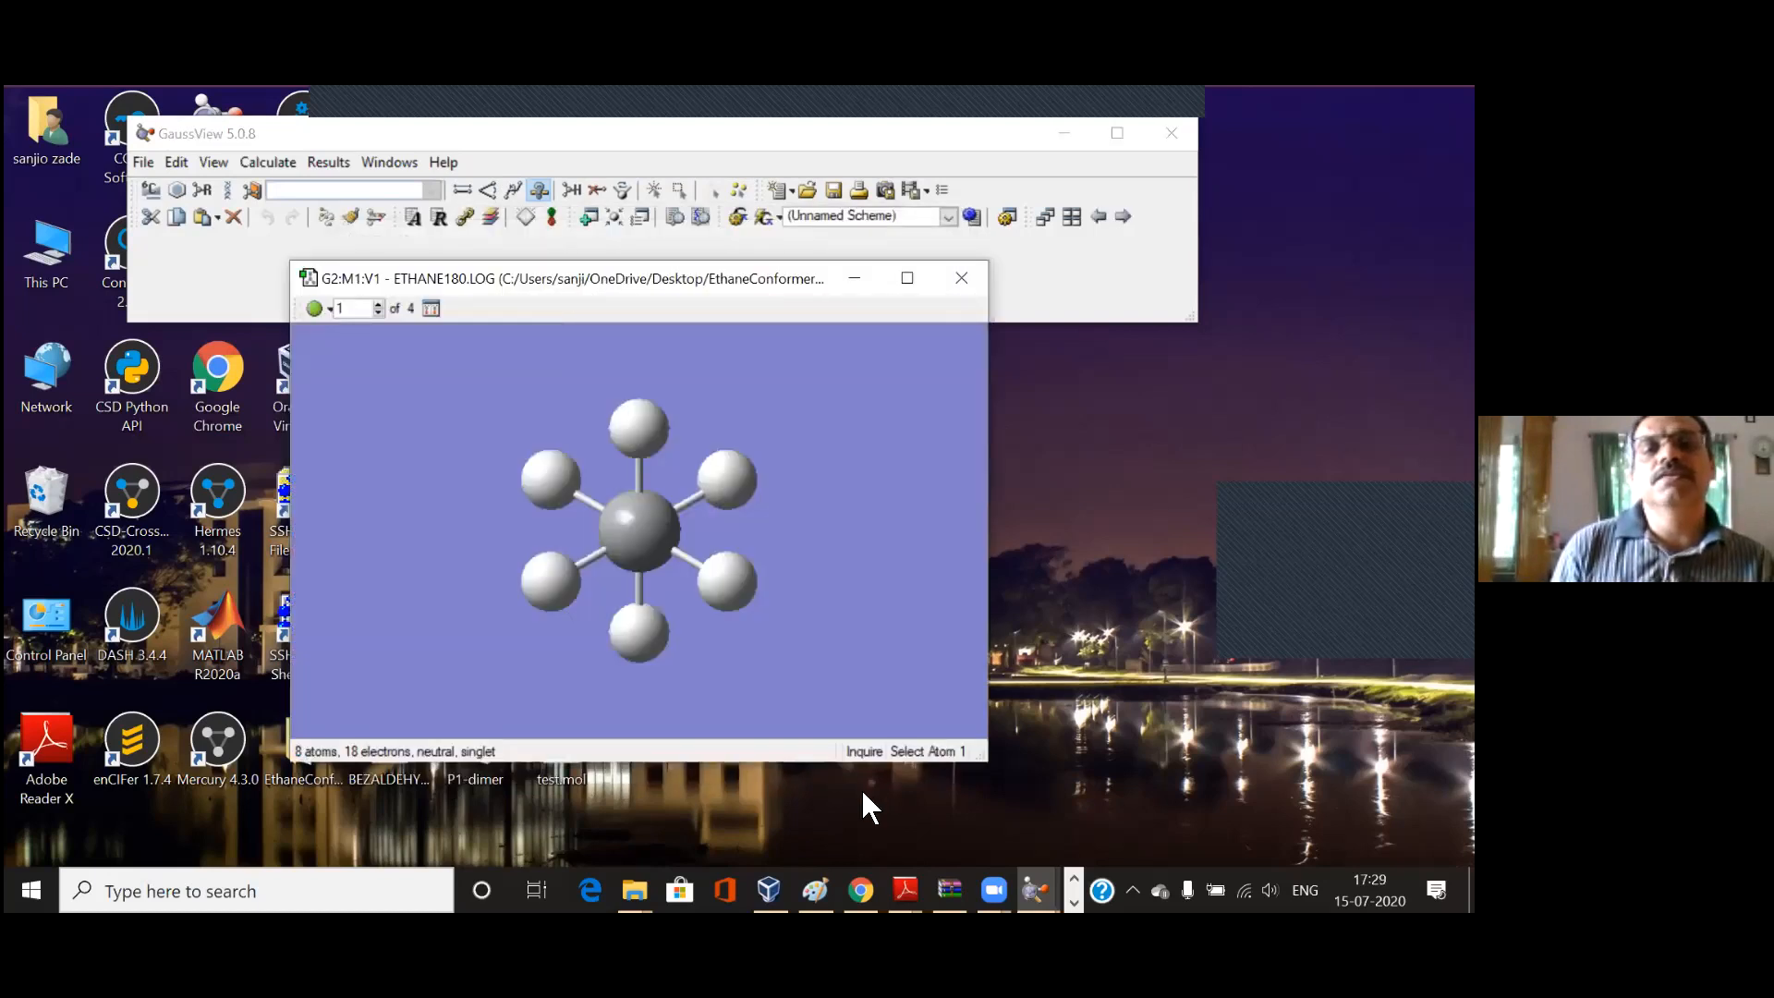
# Step: Enlarge the ETHANE180.LOG window and step through the intermediate geometries up to the fourth, examining the molecule from the side
pyautogui.moveTo(1163, 793); pyautogui.dragTo(1262, 848)
pyautogui.moveTo(817, 619); pyautogui.dragTo(672, 634)
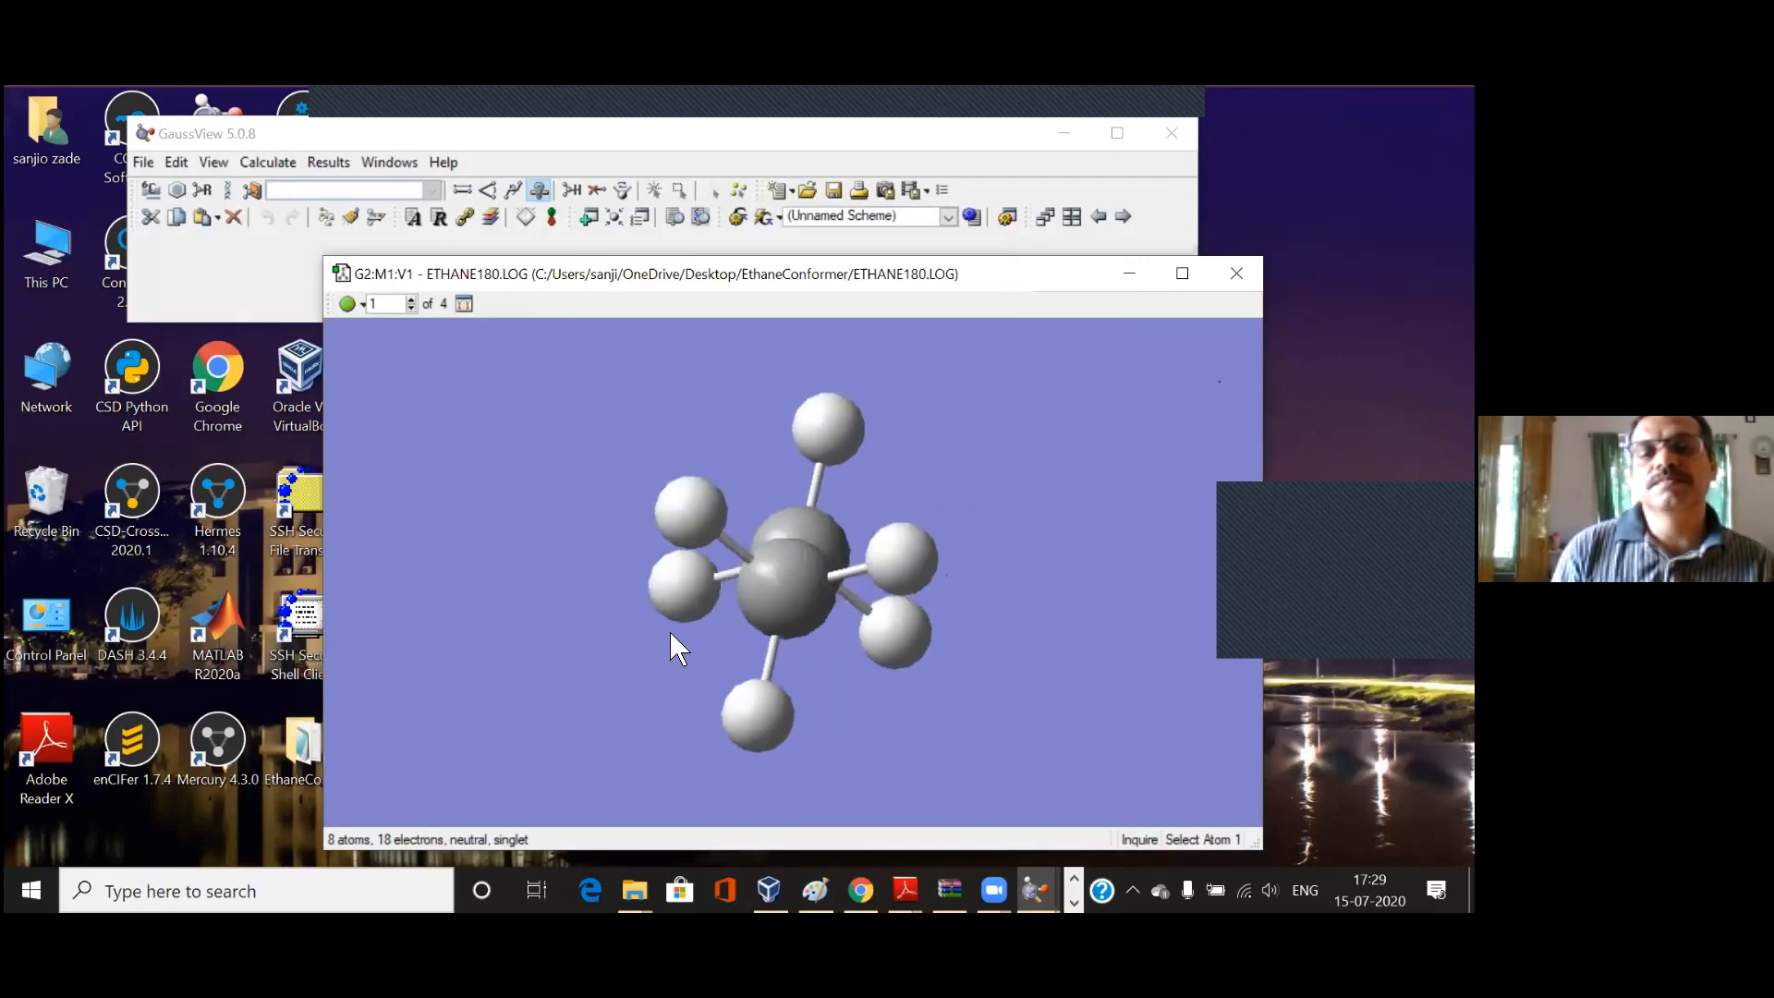
pyautogui.click(411, 300)
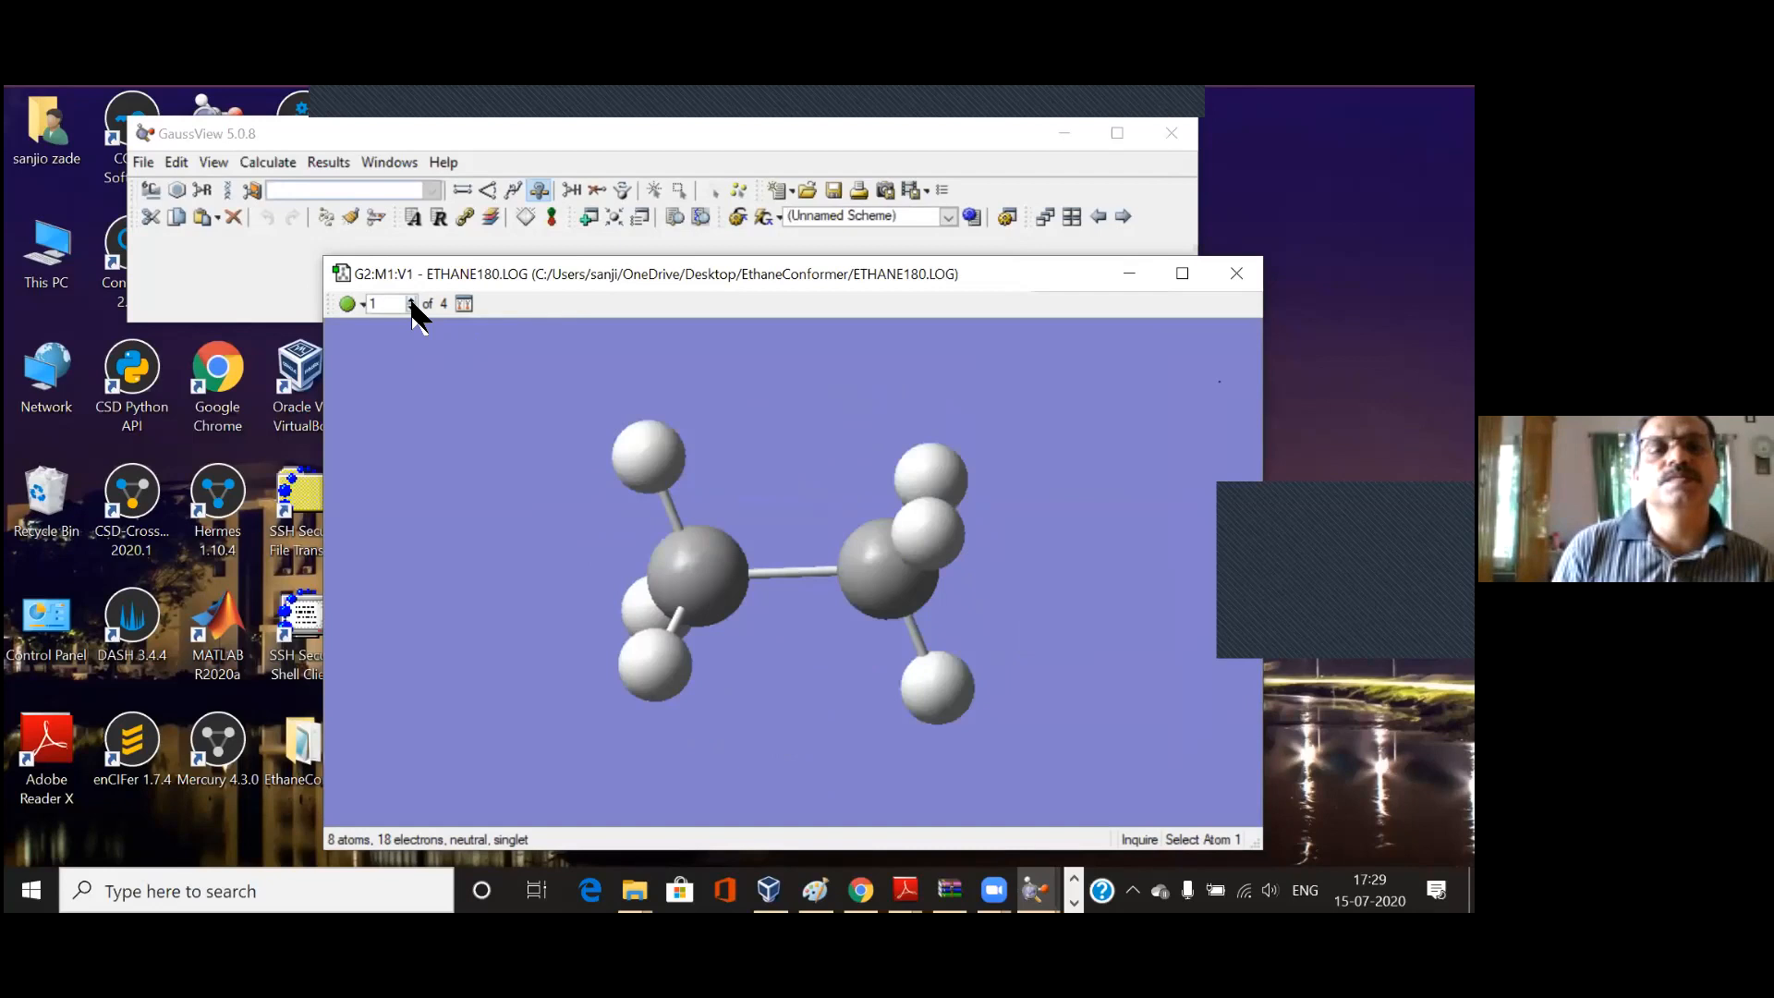
pyautogui.click(410, 300)
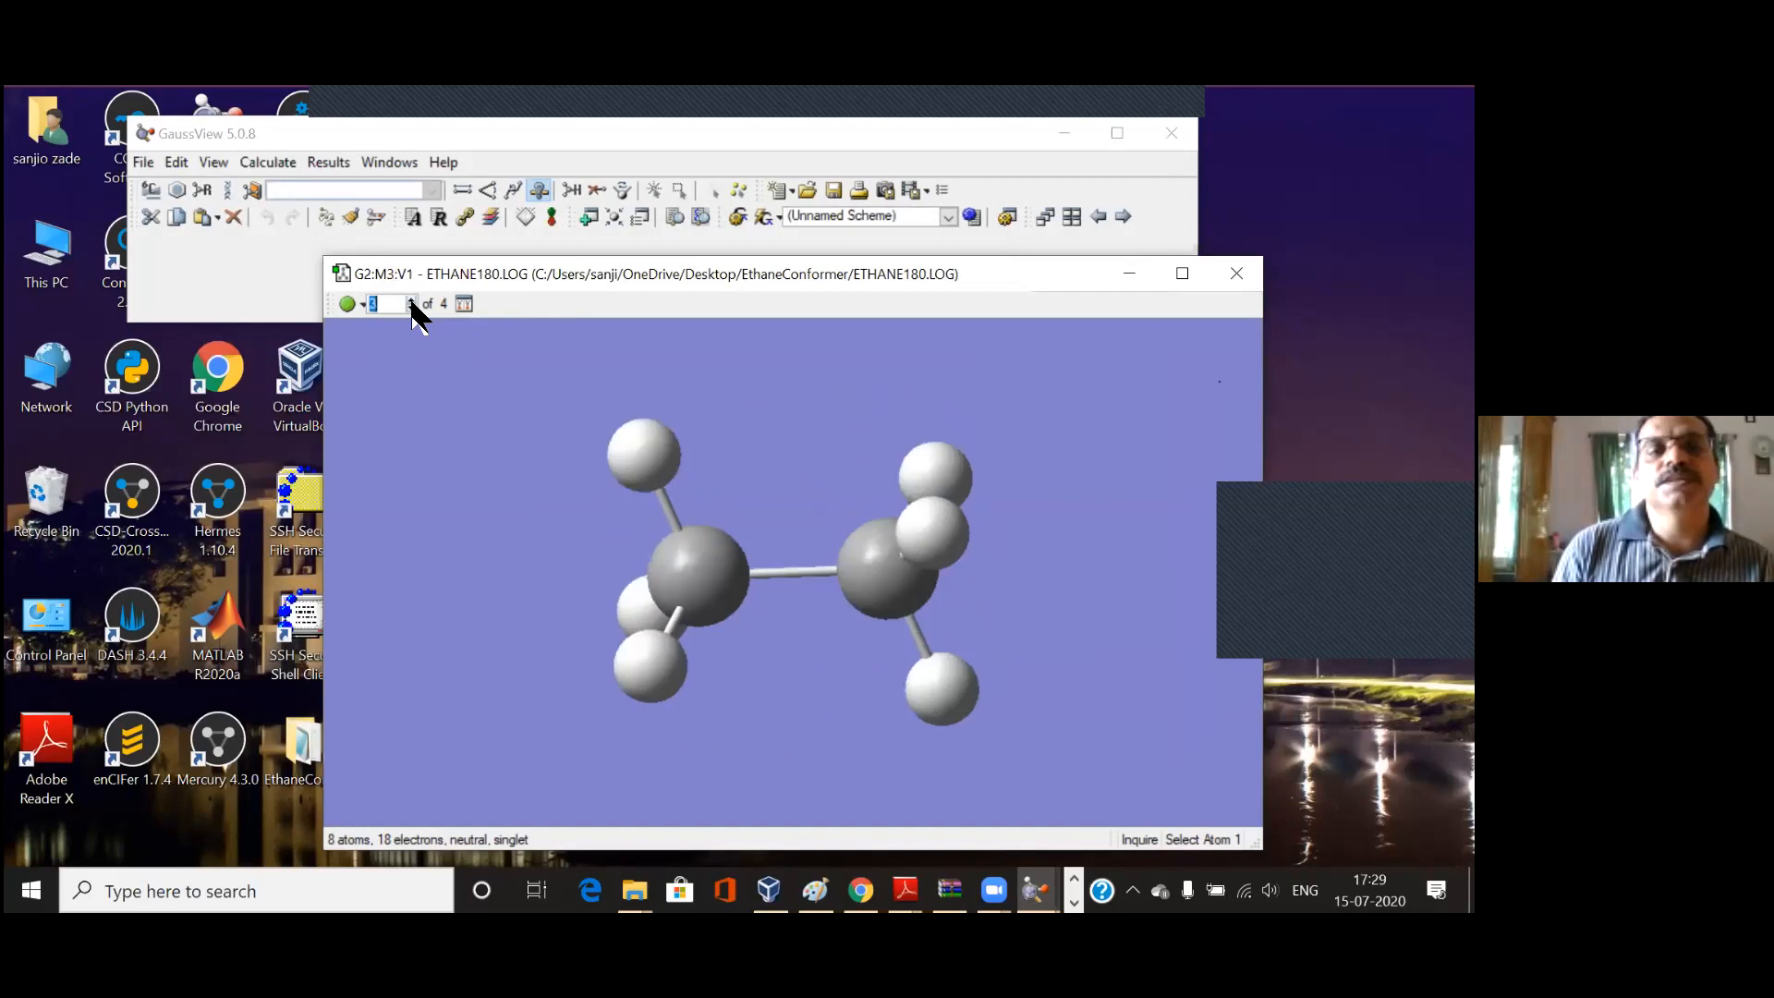
pyautogui.moveTo(852, 593); pyautogui.dragTo(832, 440)
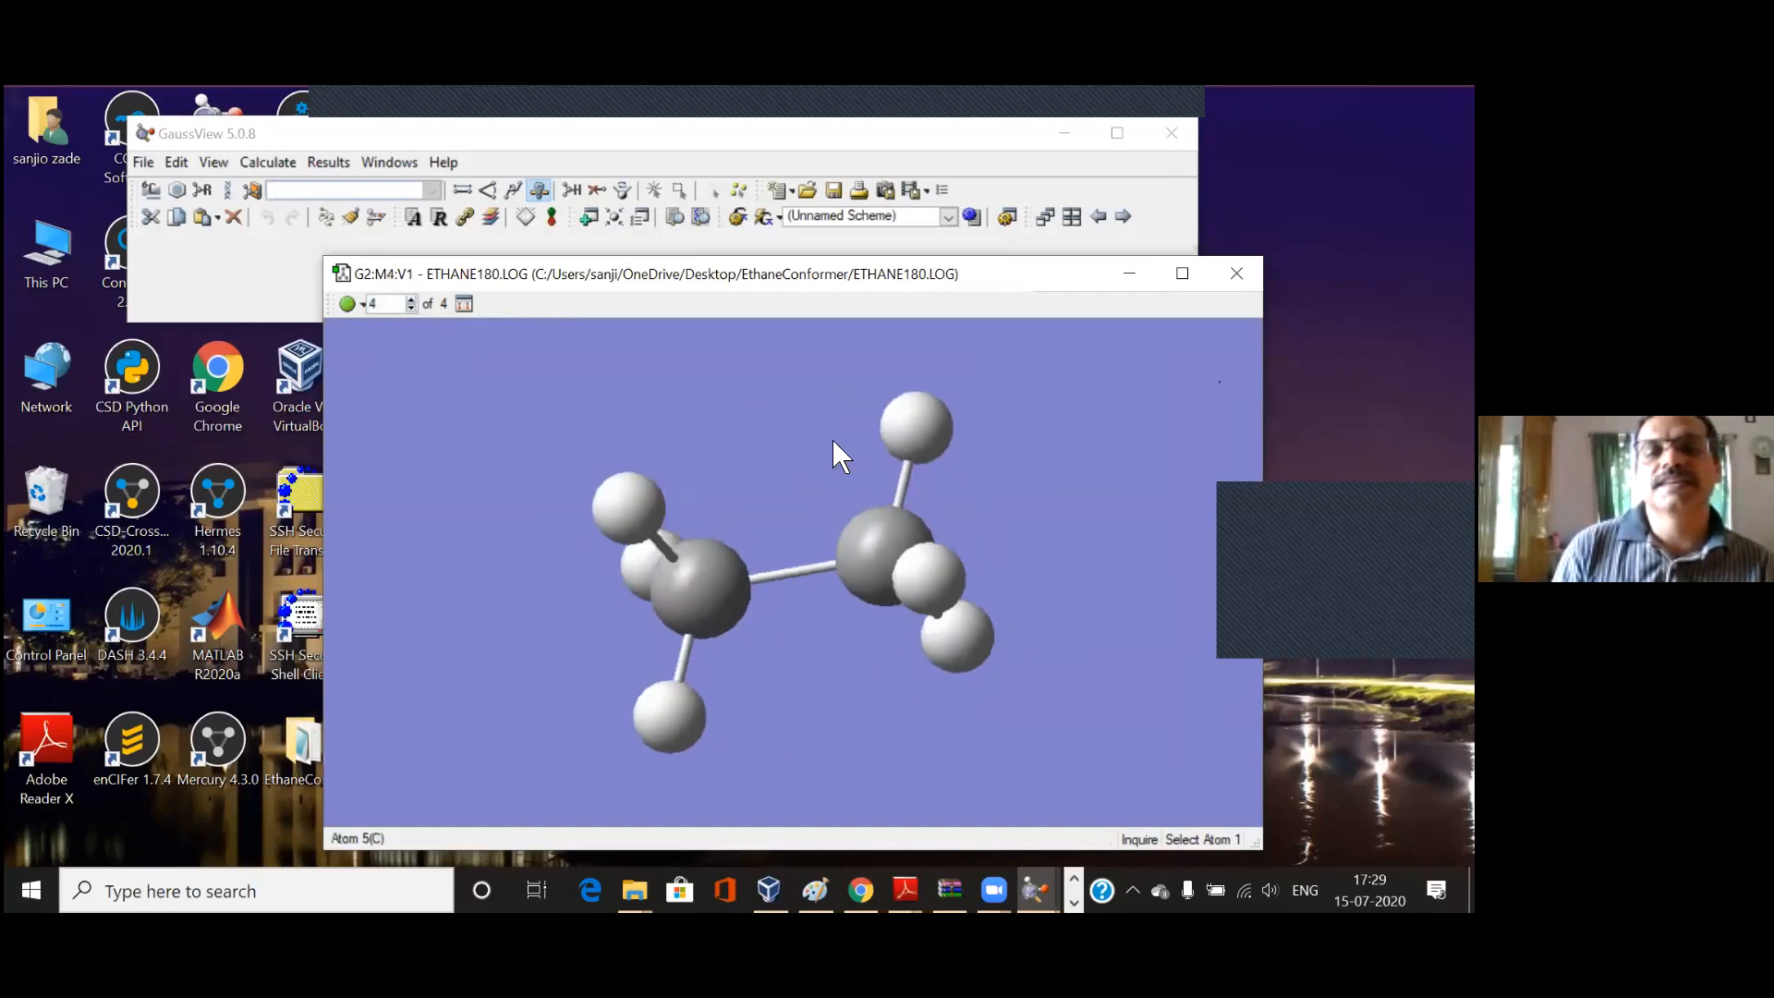
# Step: Play the optimization geometries as an animation, stop it, and go to geometry 4
pyautogui.moveTo(829, 554); pyautogui.dragTo(356, 266)
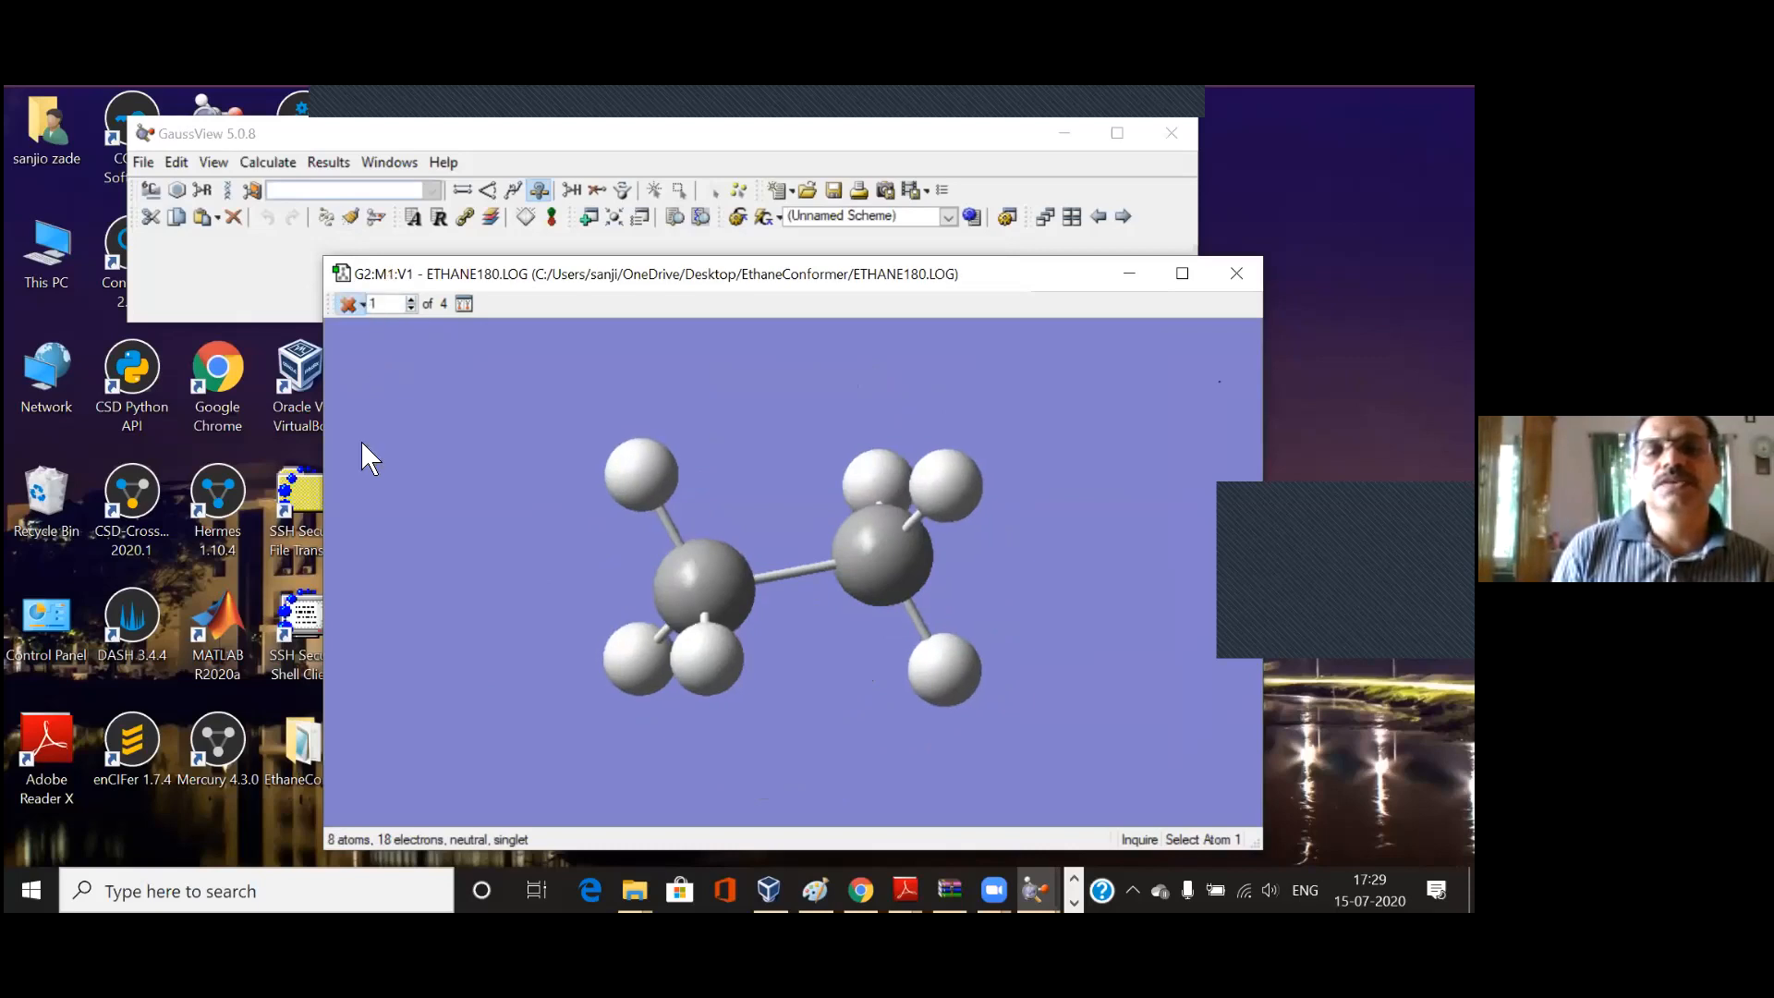
pyautogui.moveTo(692, 419); pyautogui.dragTo(685, 485, button='right')
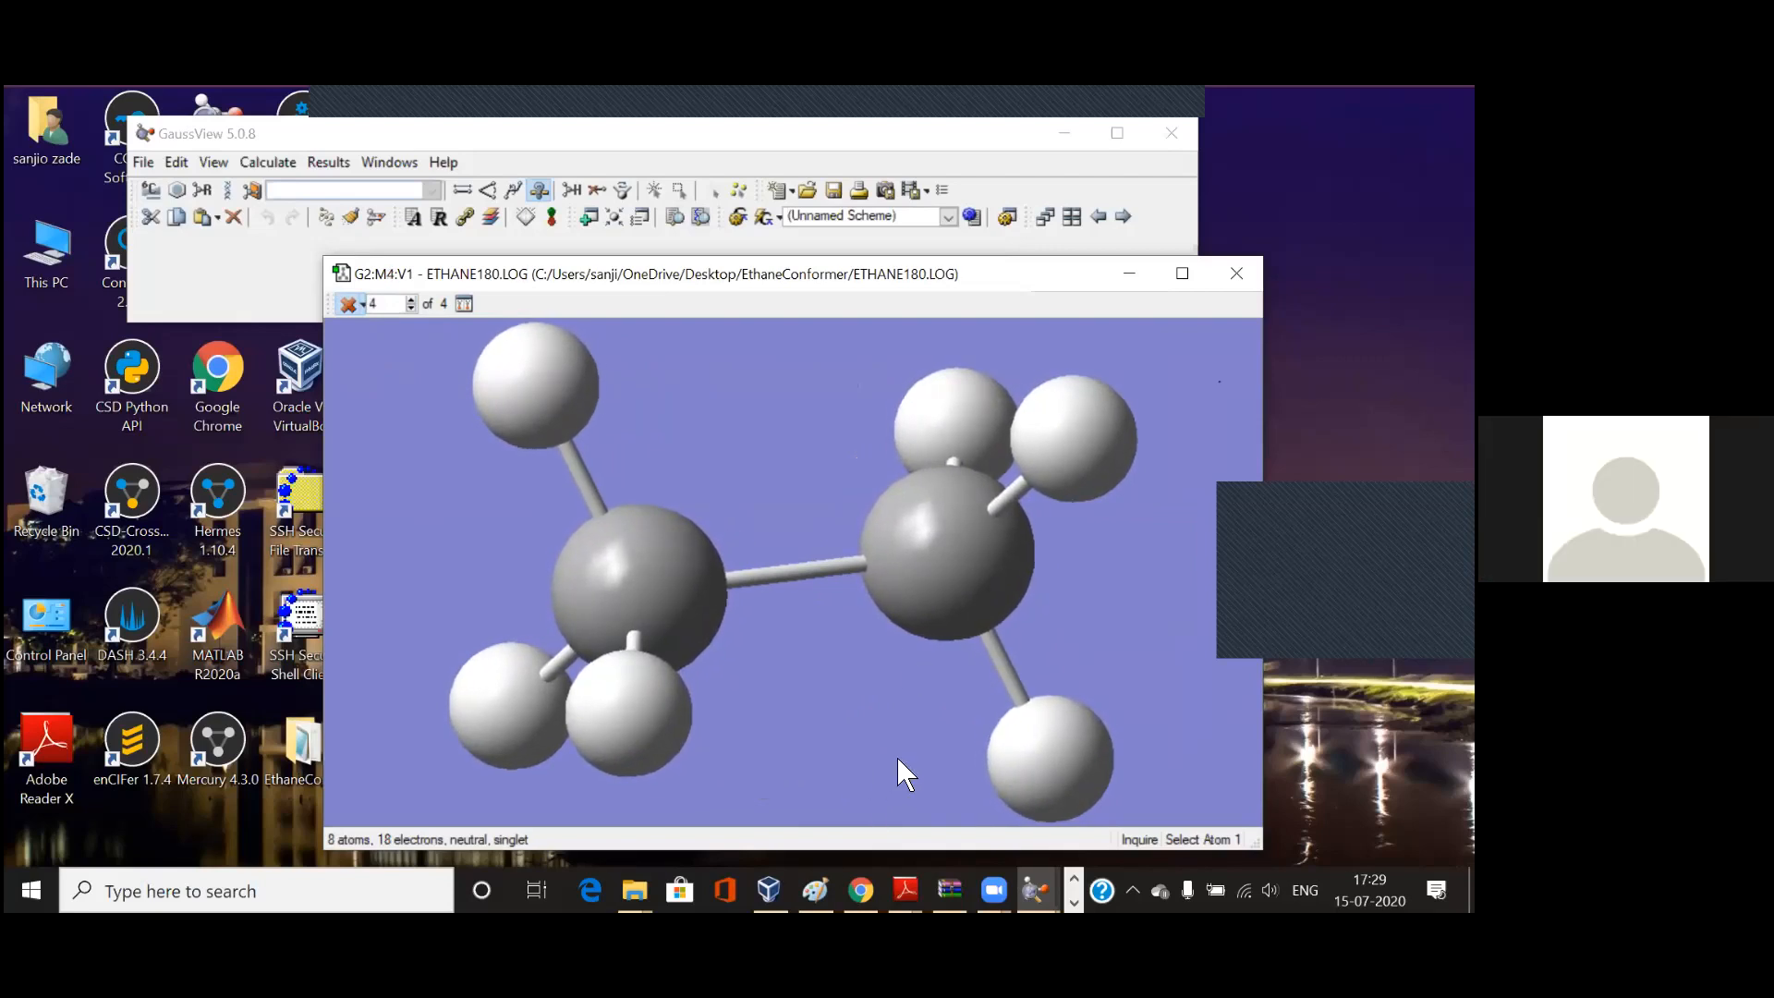
pyautogui.click(348, 305)
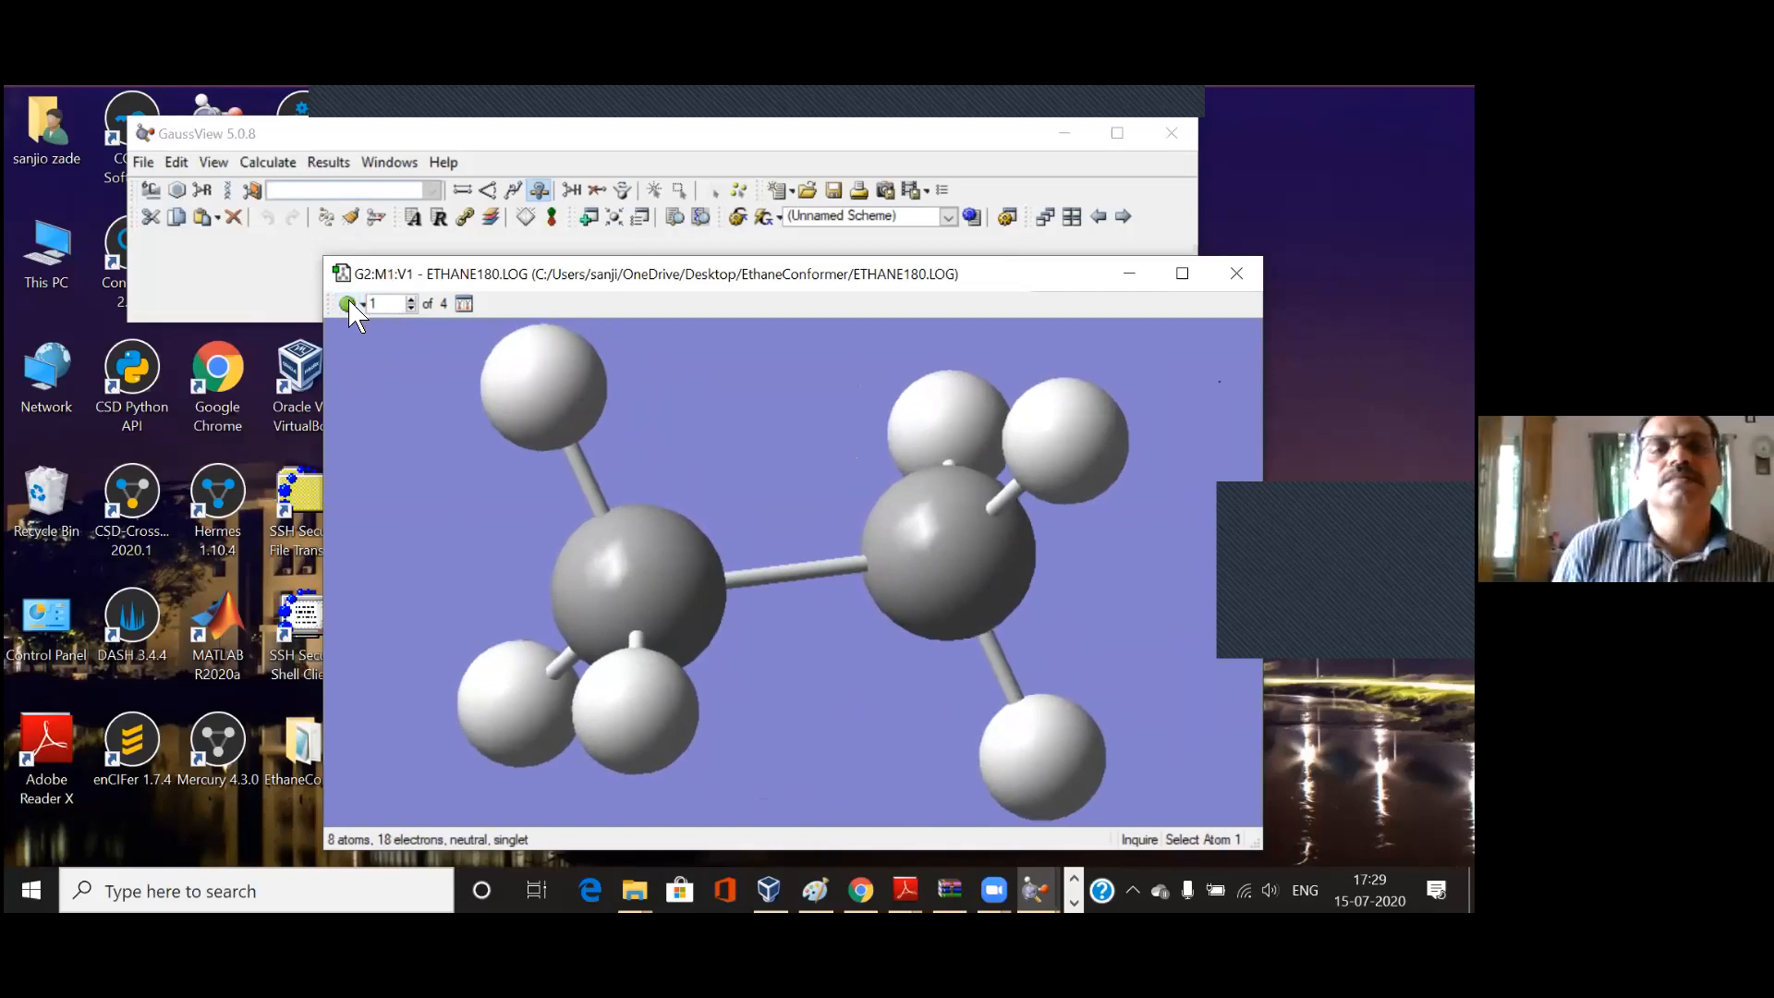
pyautogui.click(411, 307)
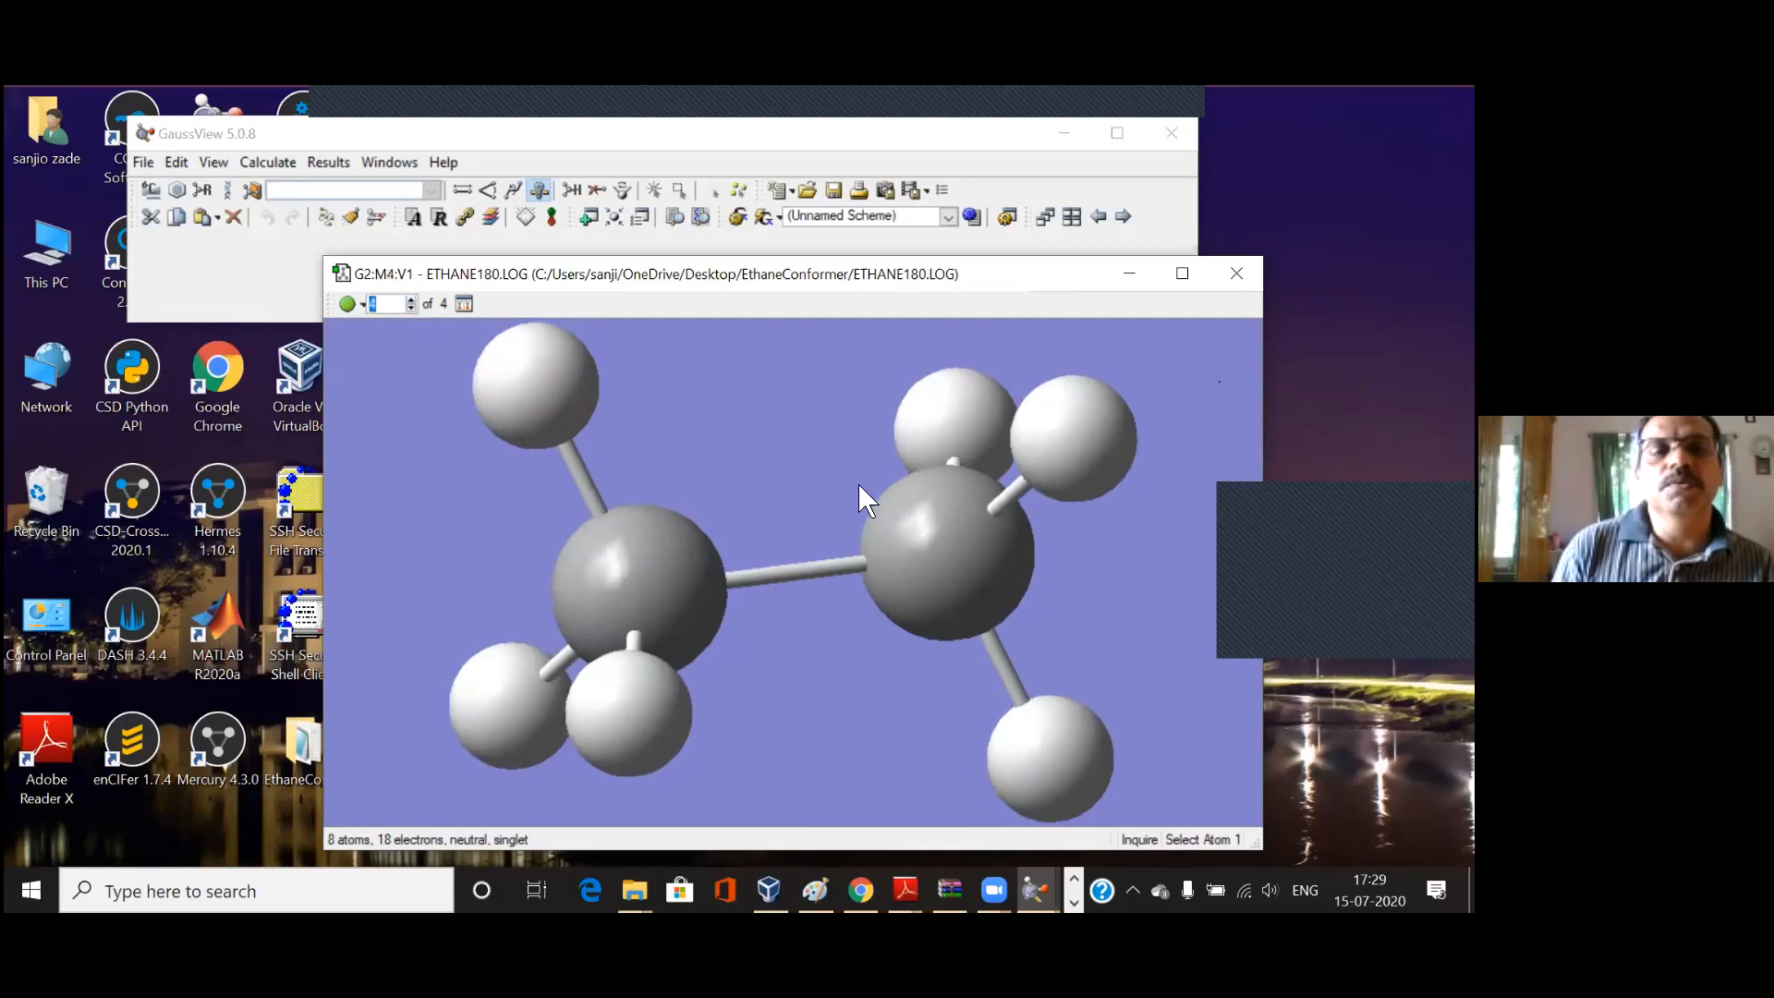
# Step: Examine the arrangement of hydrogens in the final ethane geometry from the side and along the C–C bond
pyautogui.moveTo(867, 458); pyautogui.dragTo(438, 353)
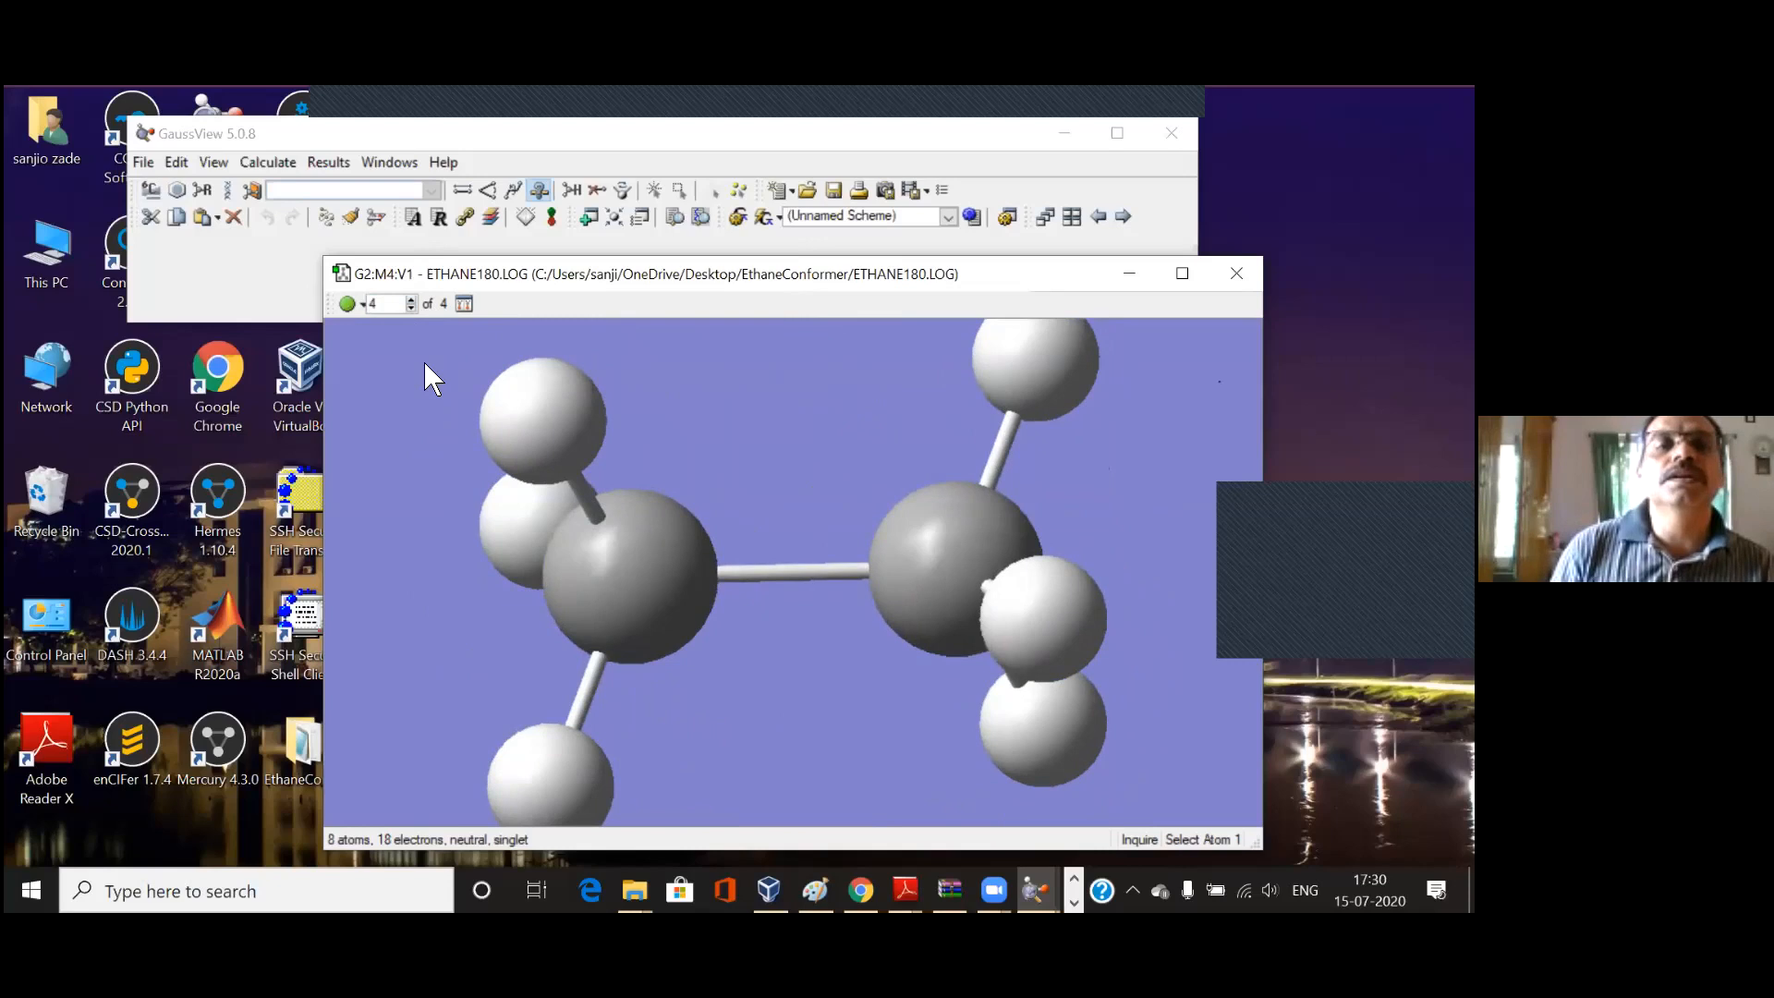
pyautogui.moveTo(876, 534); pyautogui.dragTo(965, 618)
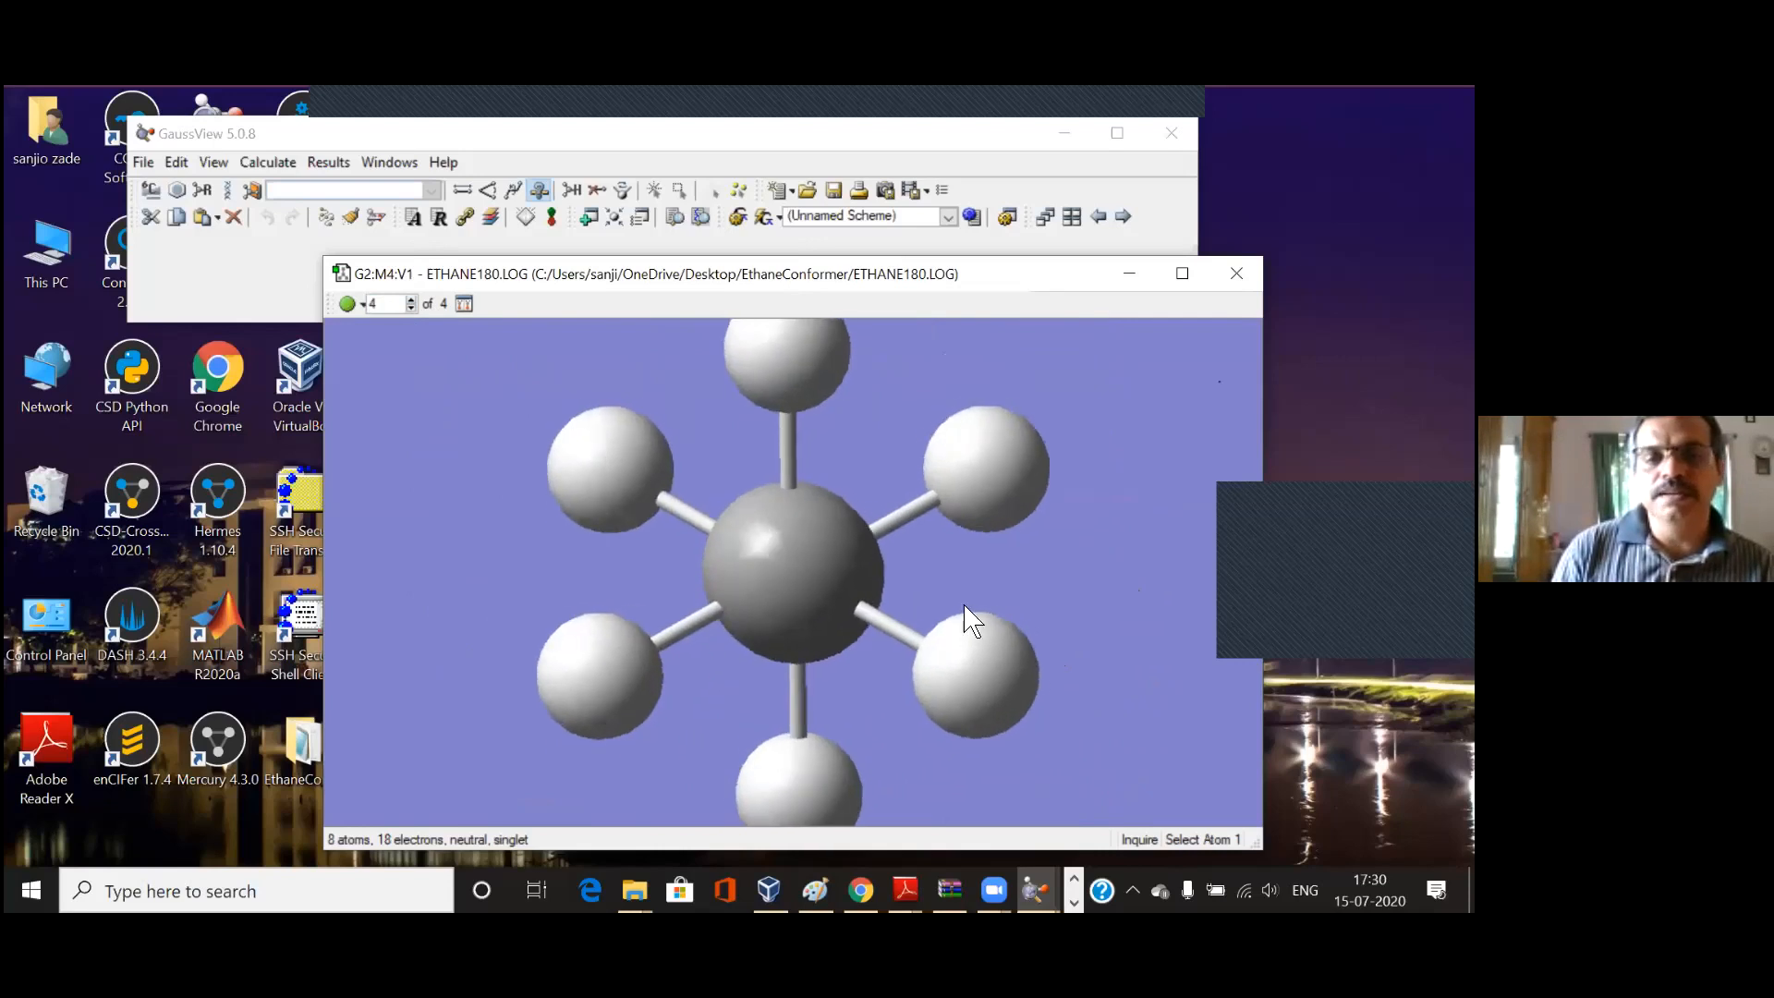
pyautogui.moveTo(784, 653); pyautogui.dragTo(913, 632)
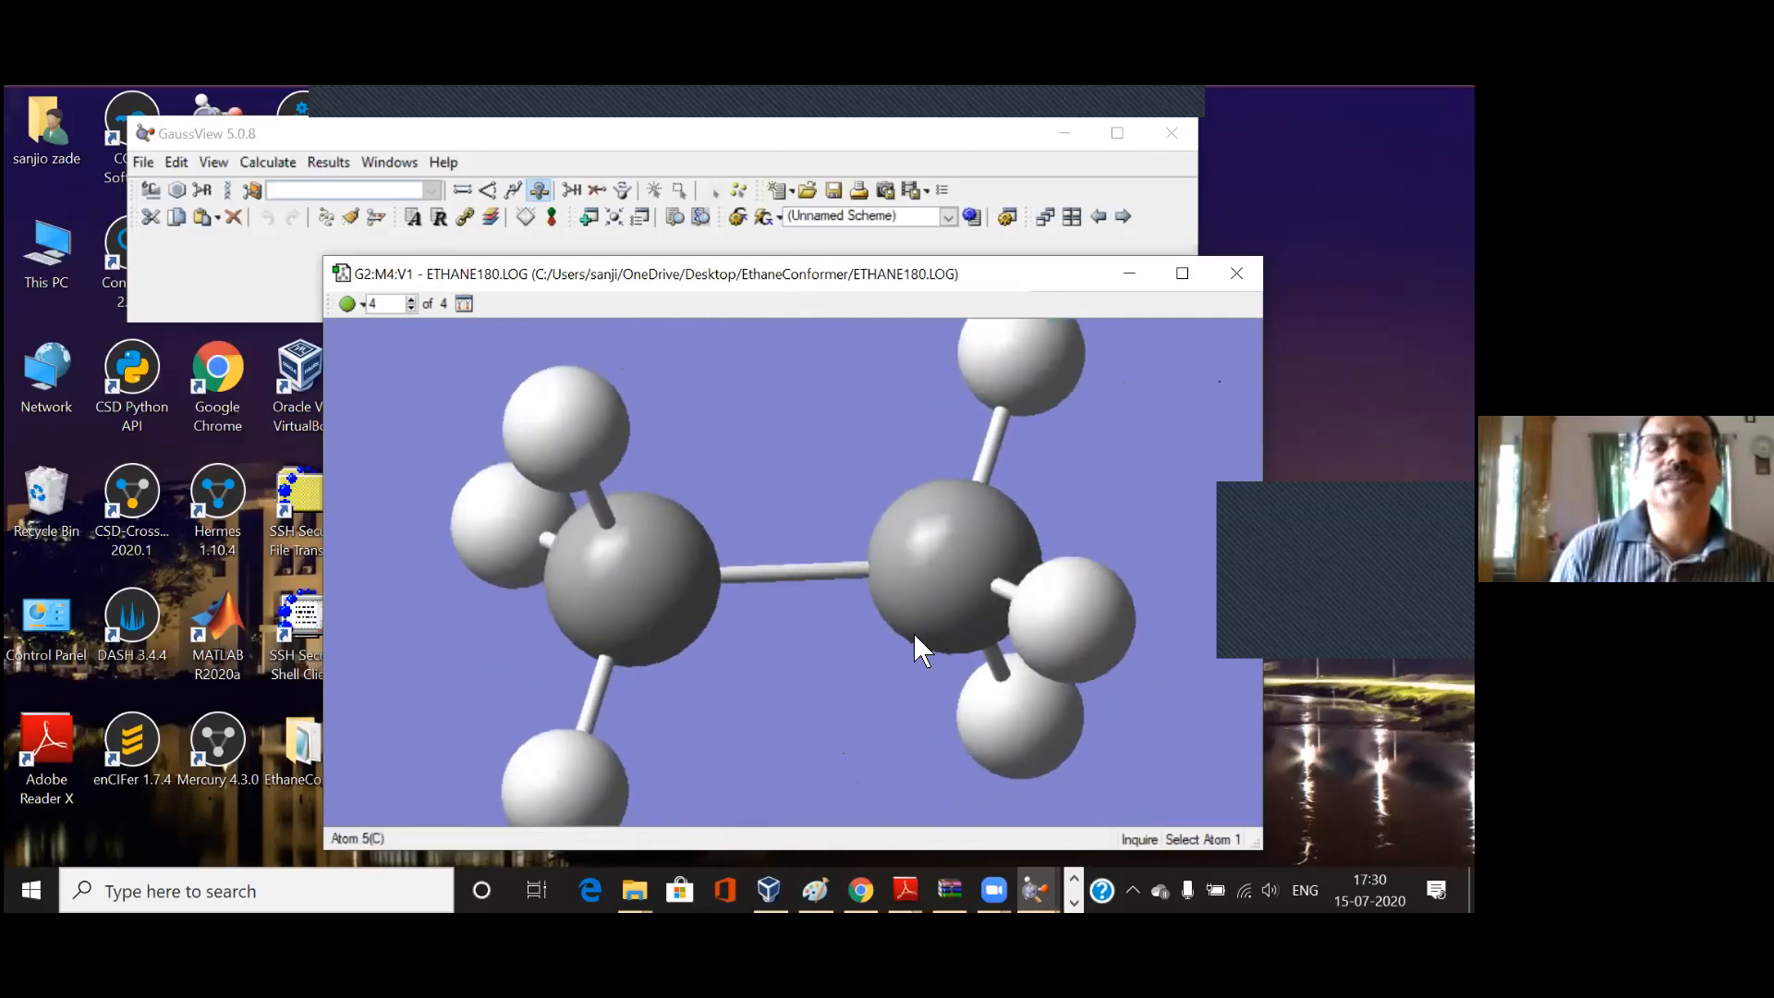
# Step: Check the H–C–C–H dihedral angle between two opposite hydrogens of the final ethane geometry, without modifying it
pyautogui.click(514, 189)
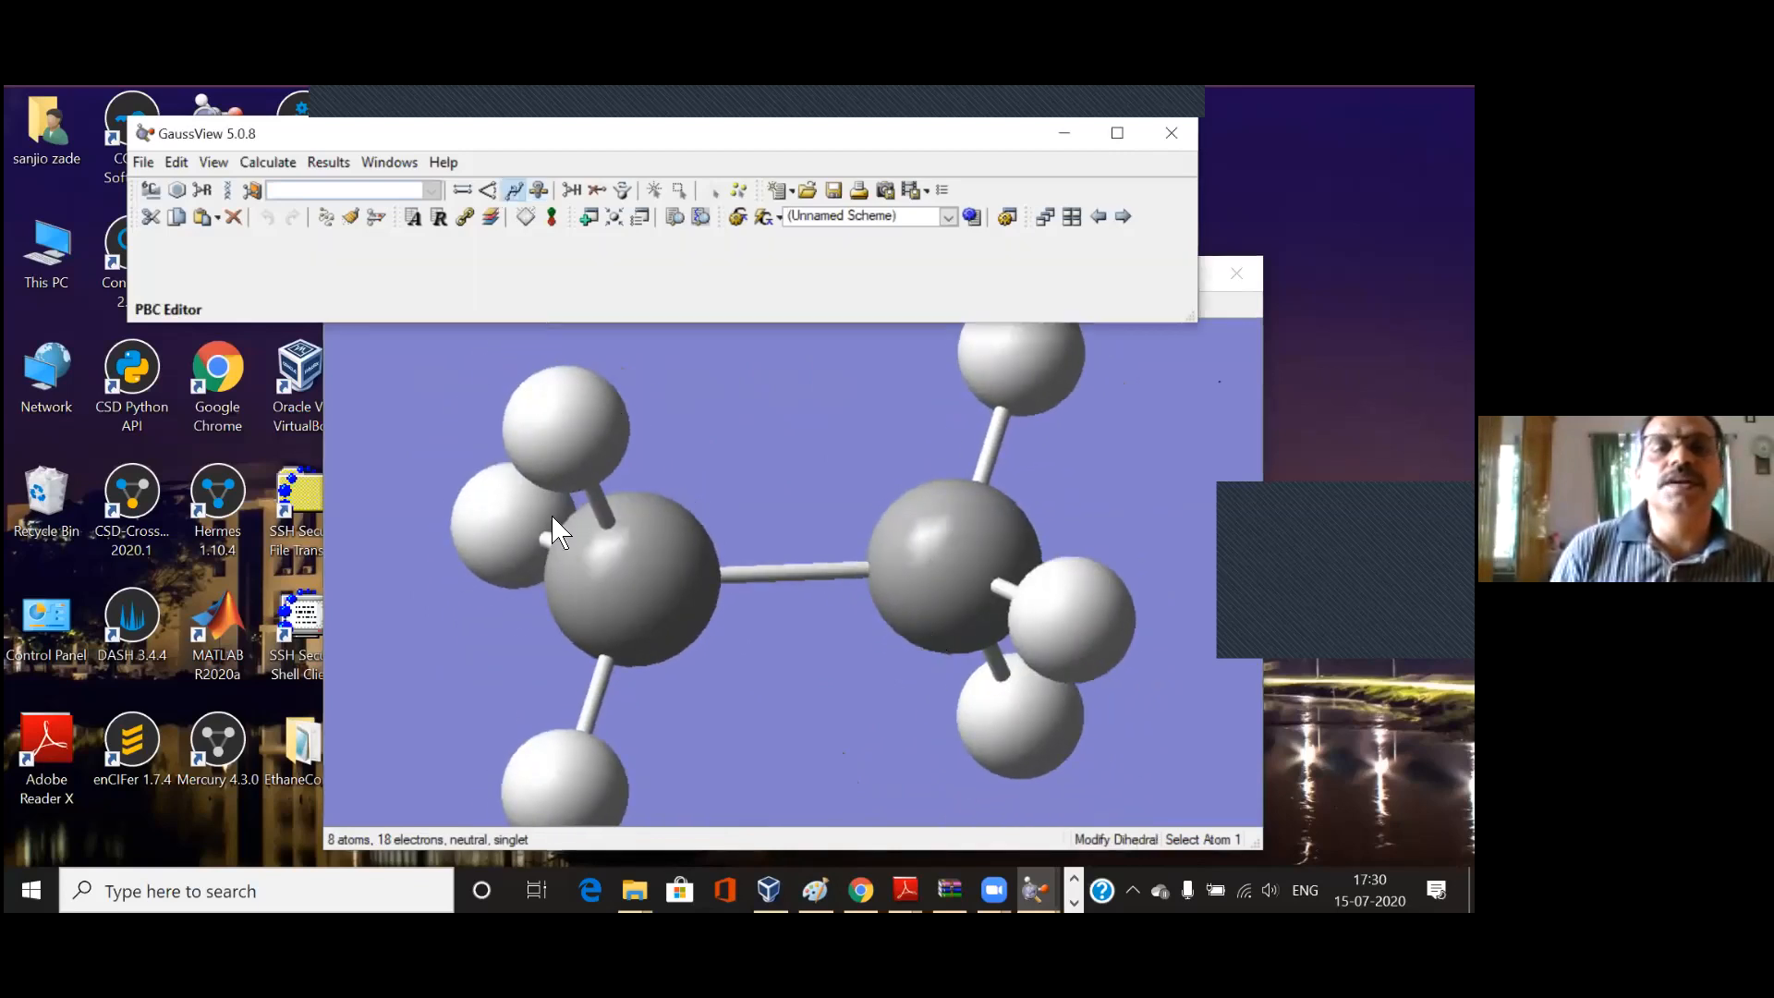
pyautogui.click(569, 780)
pyautogui.click(656, 608)
pyautogui.click(969, 573)
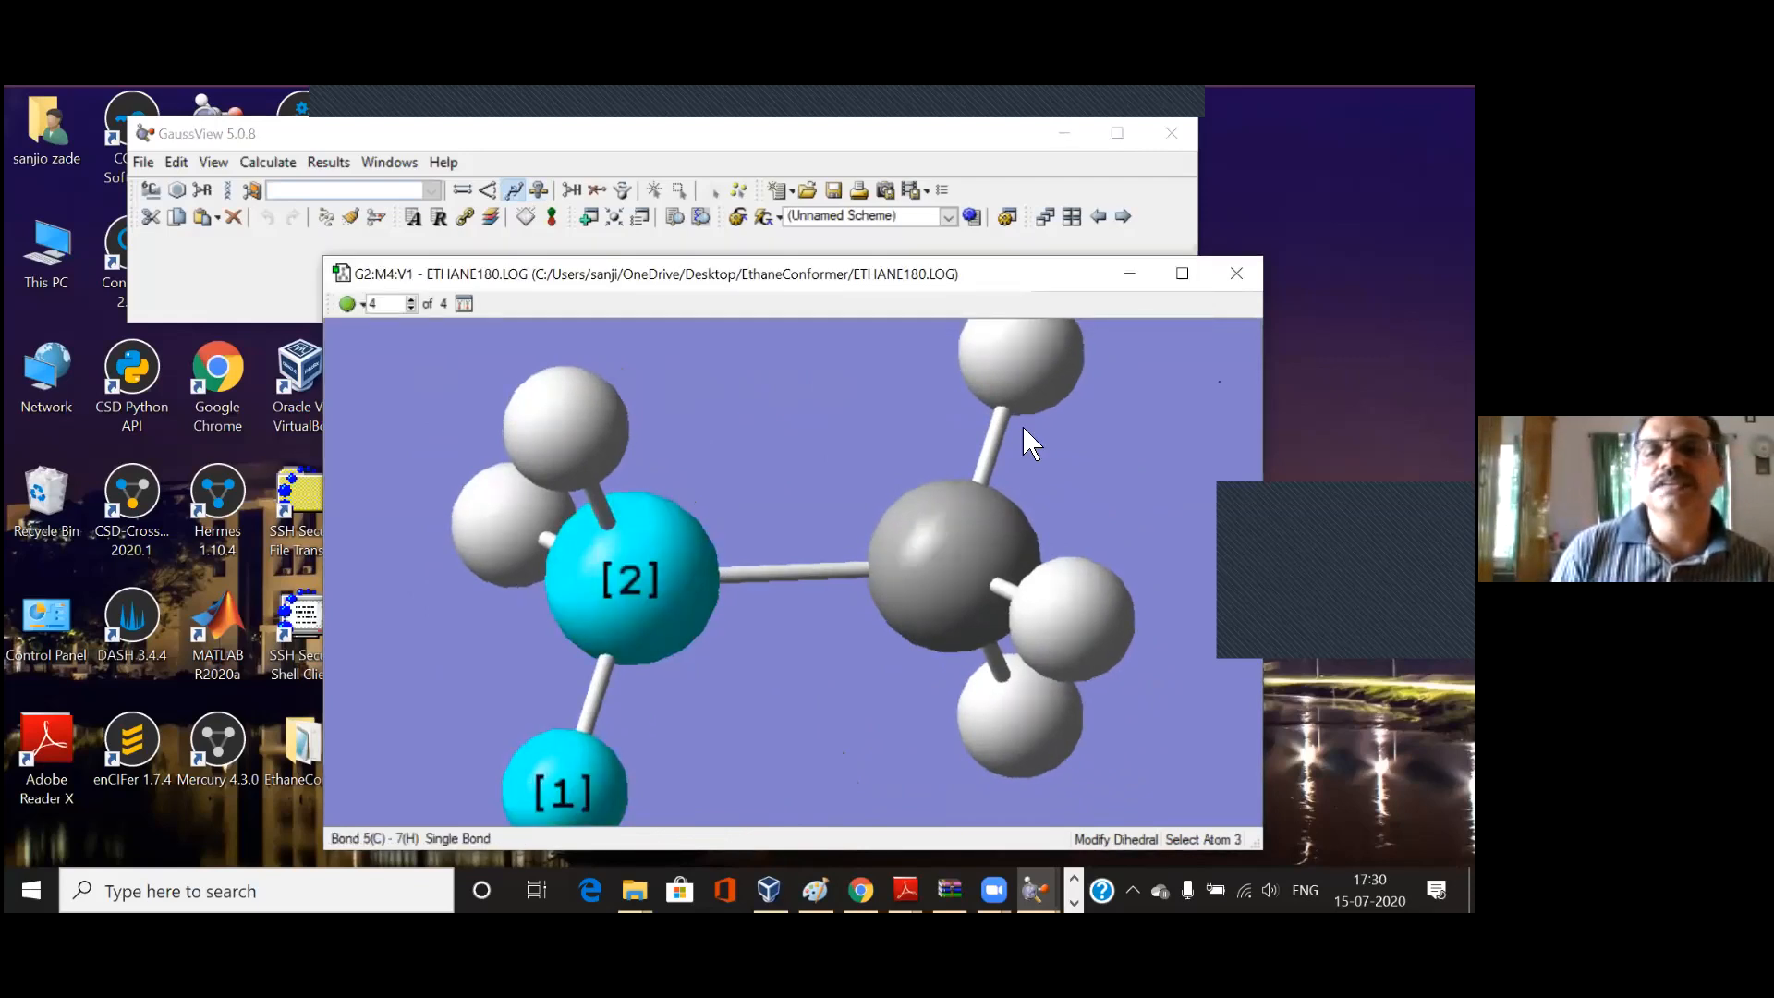
pyautogui.click(1022, 385)
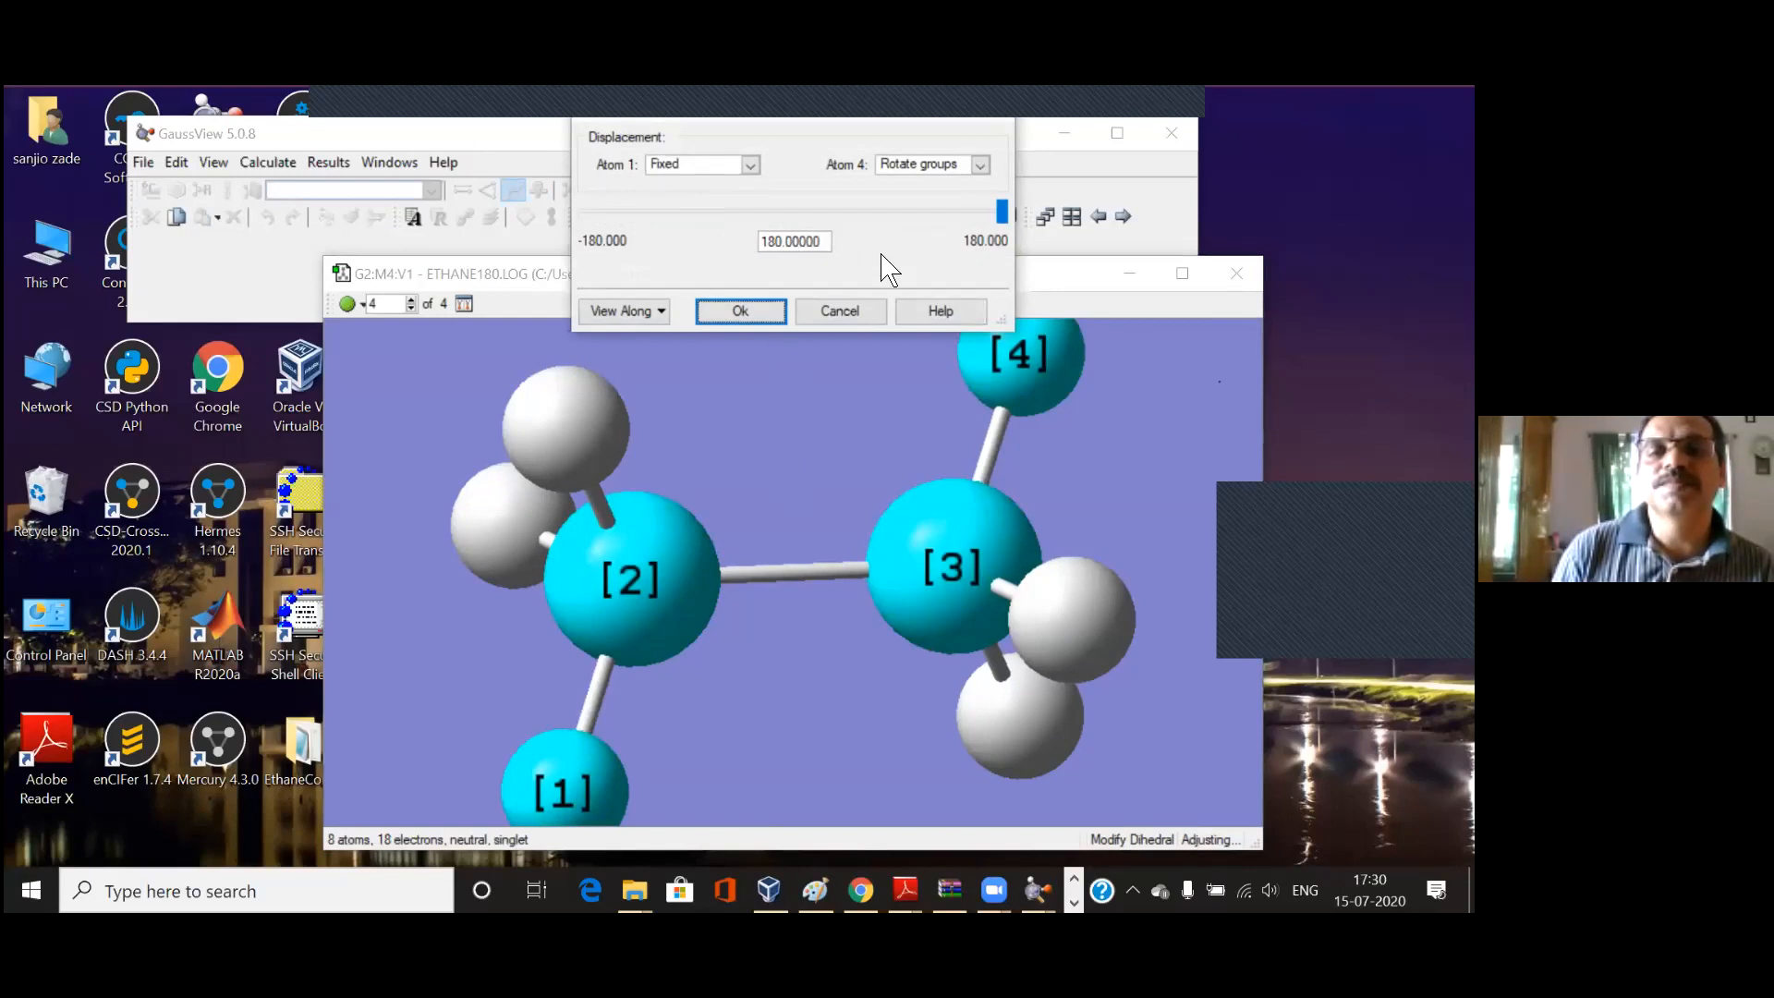
pyautogui.click(839, 312)
# Step: Set the dihedral angle between two opposite hydrogens across the C–C bond to 0 degrees to make the eclipsed conformer
pyautogui.moveTo(876, 480); pyautogui.dragTo(823, 398)
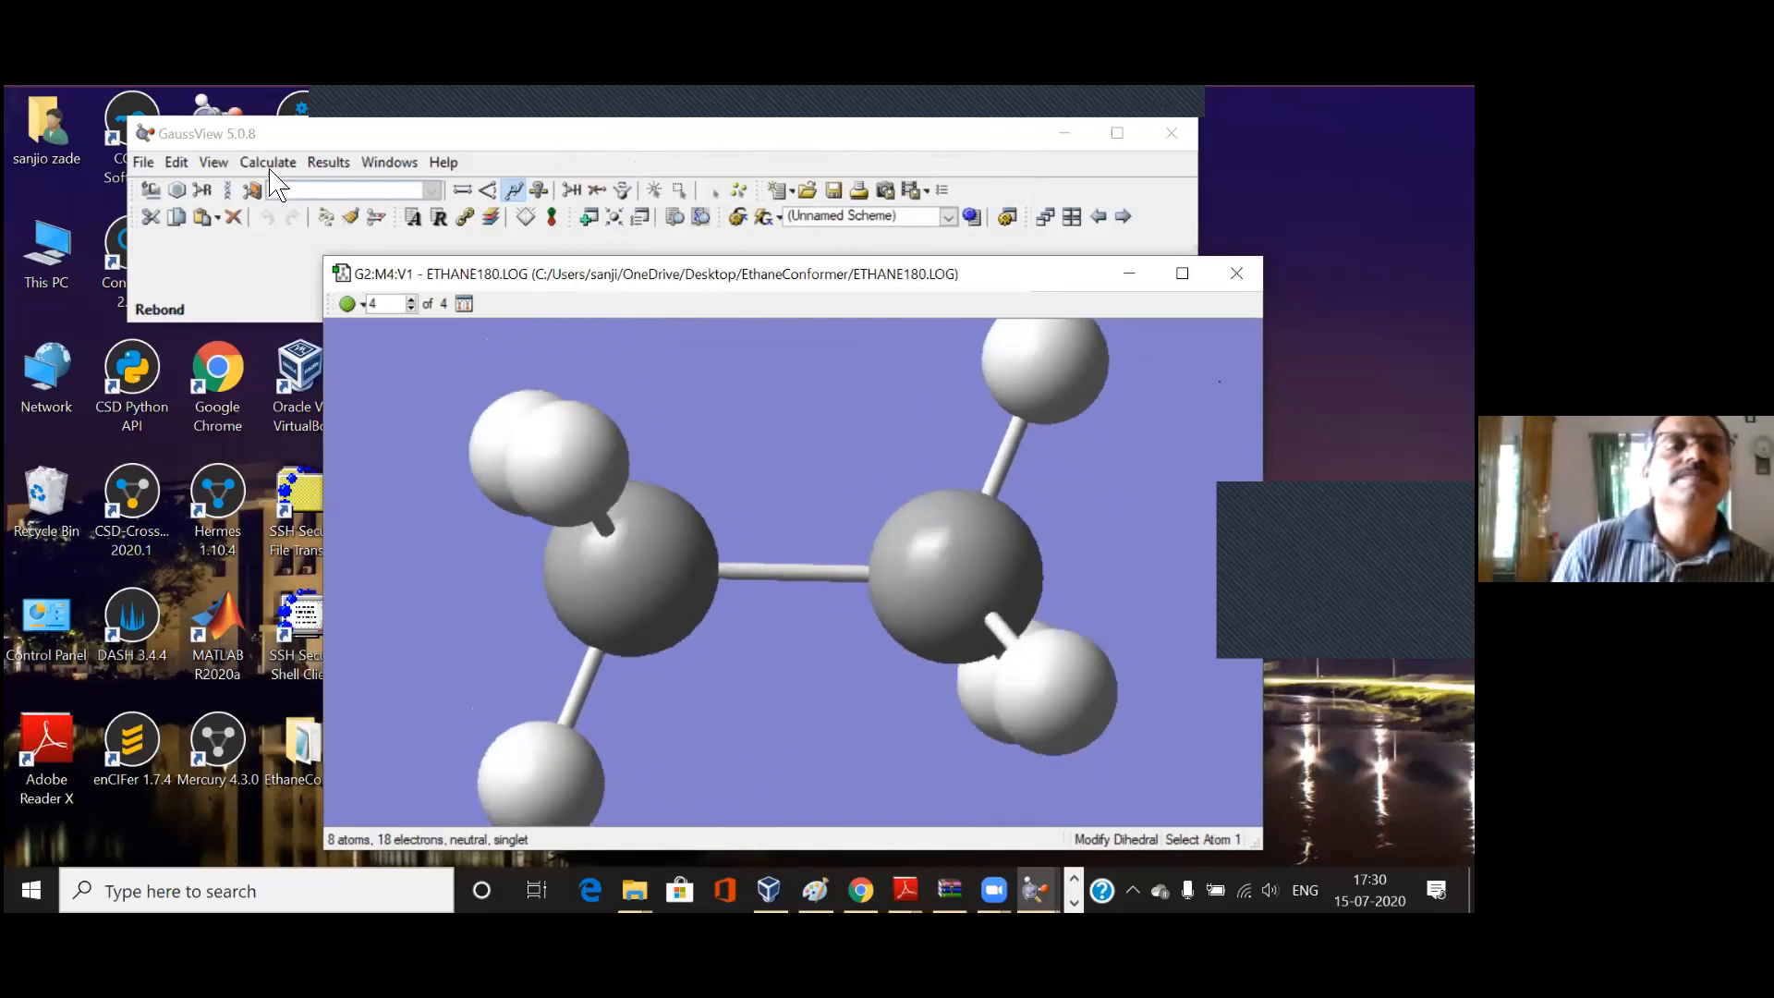
pyautogui.click(571, 778)
pyautogui.moveTo(811, 750); pyautogui.dragTo(1155, 453)
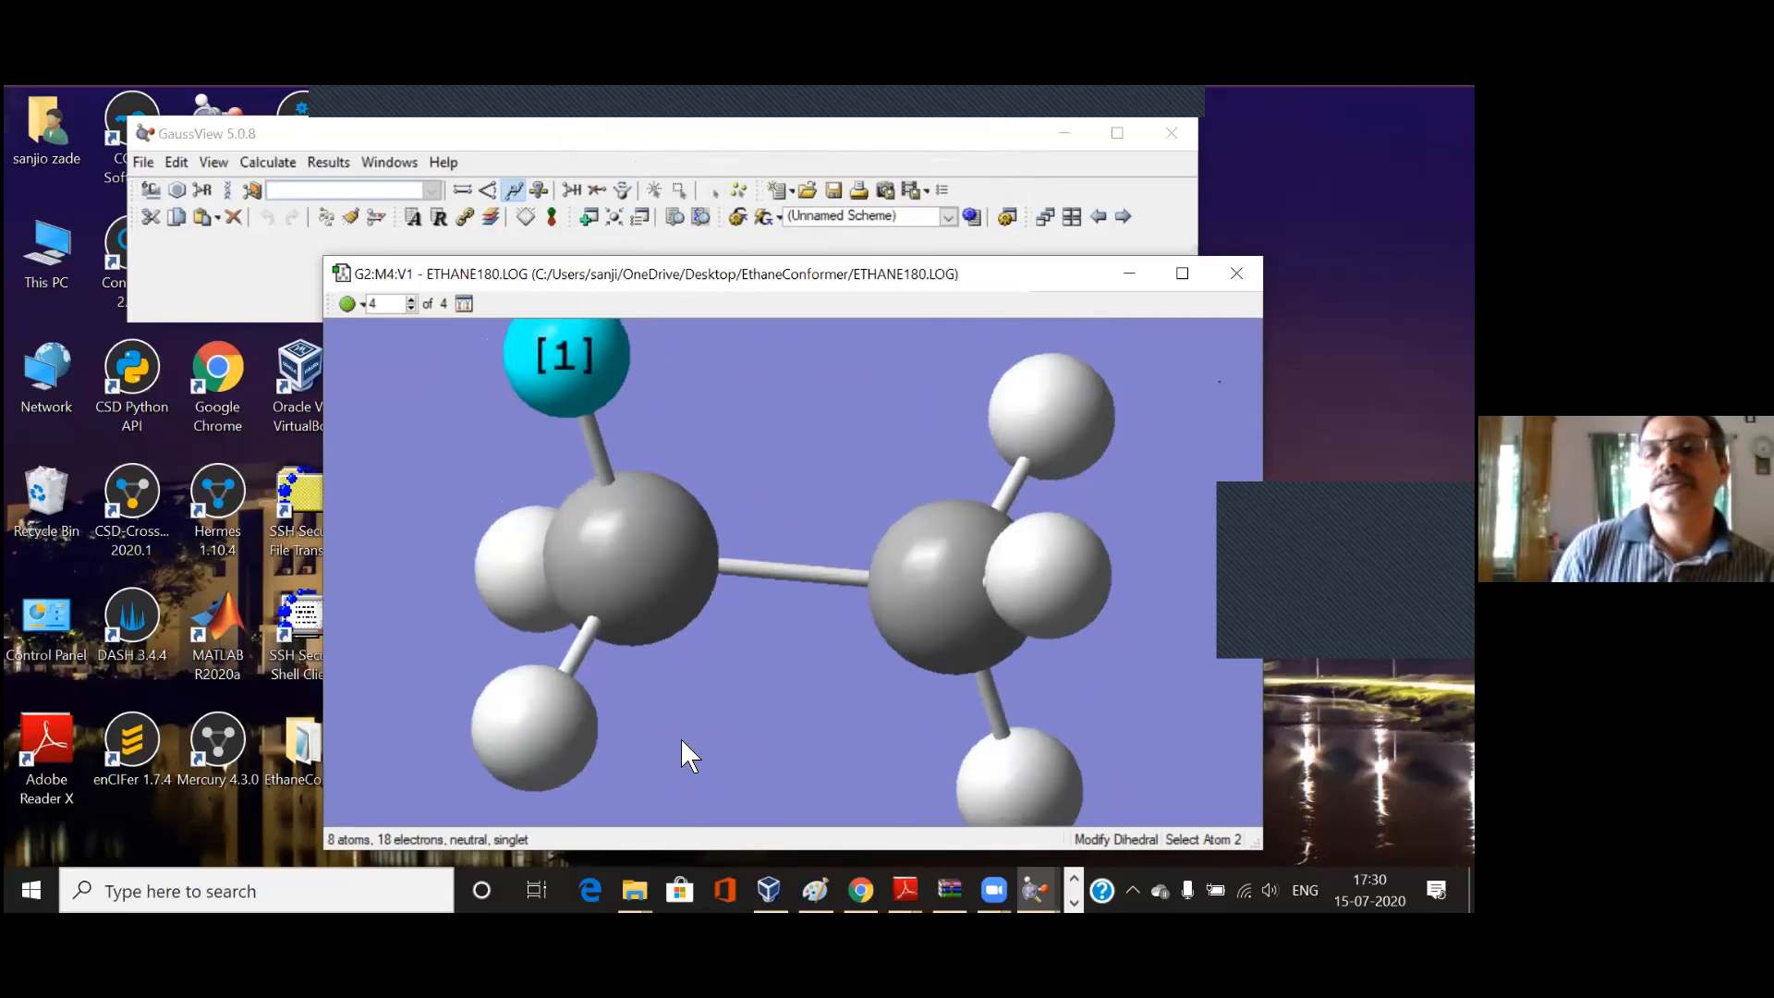
pyautogui.moveTo(703, 672); pyautogui.dragTo(629, 580)
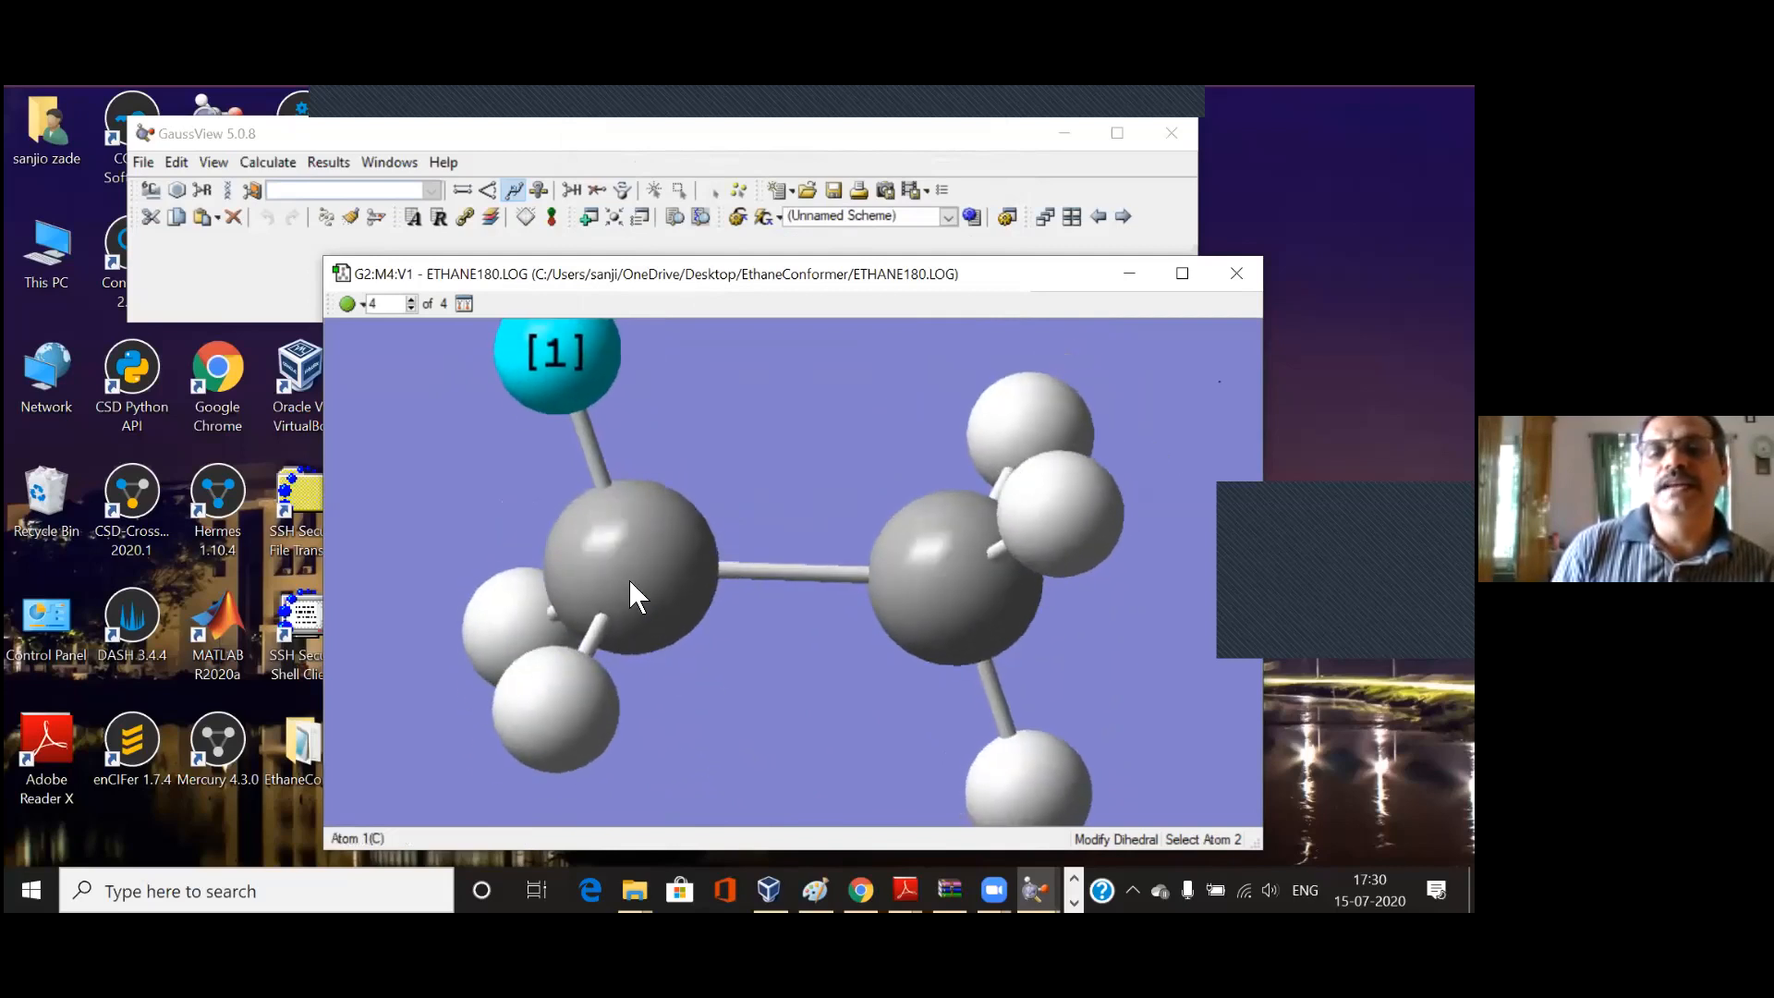
pyautogui.click(922, 571)
pyautogui.click(1036, 771)
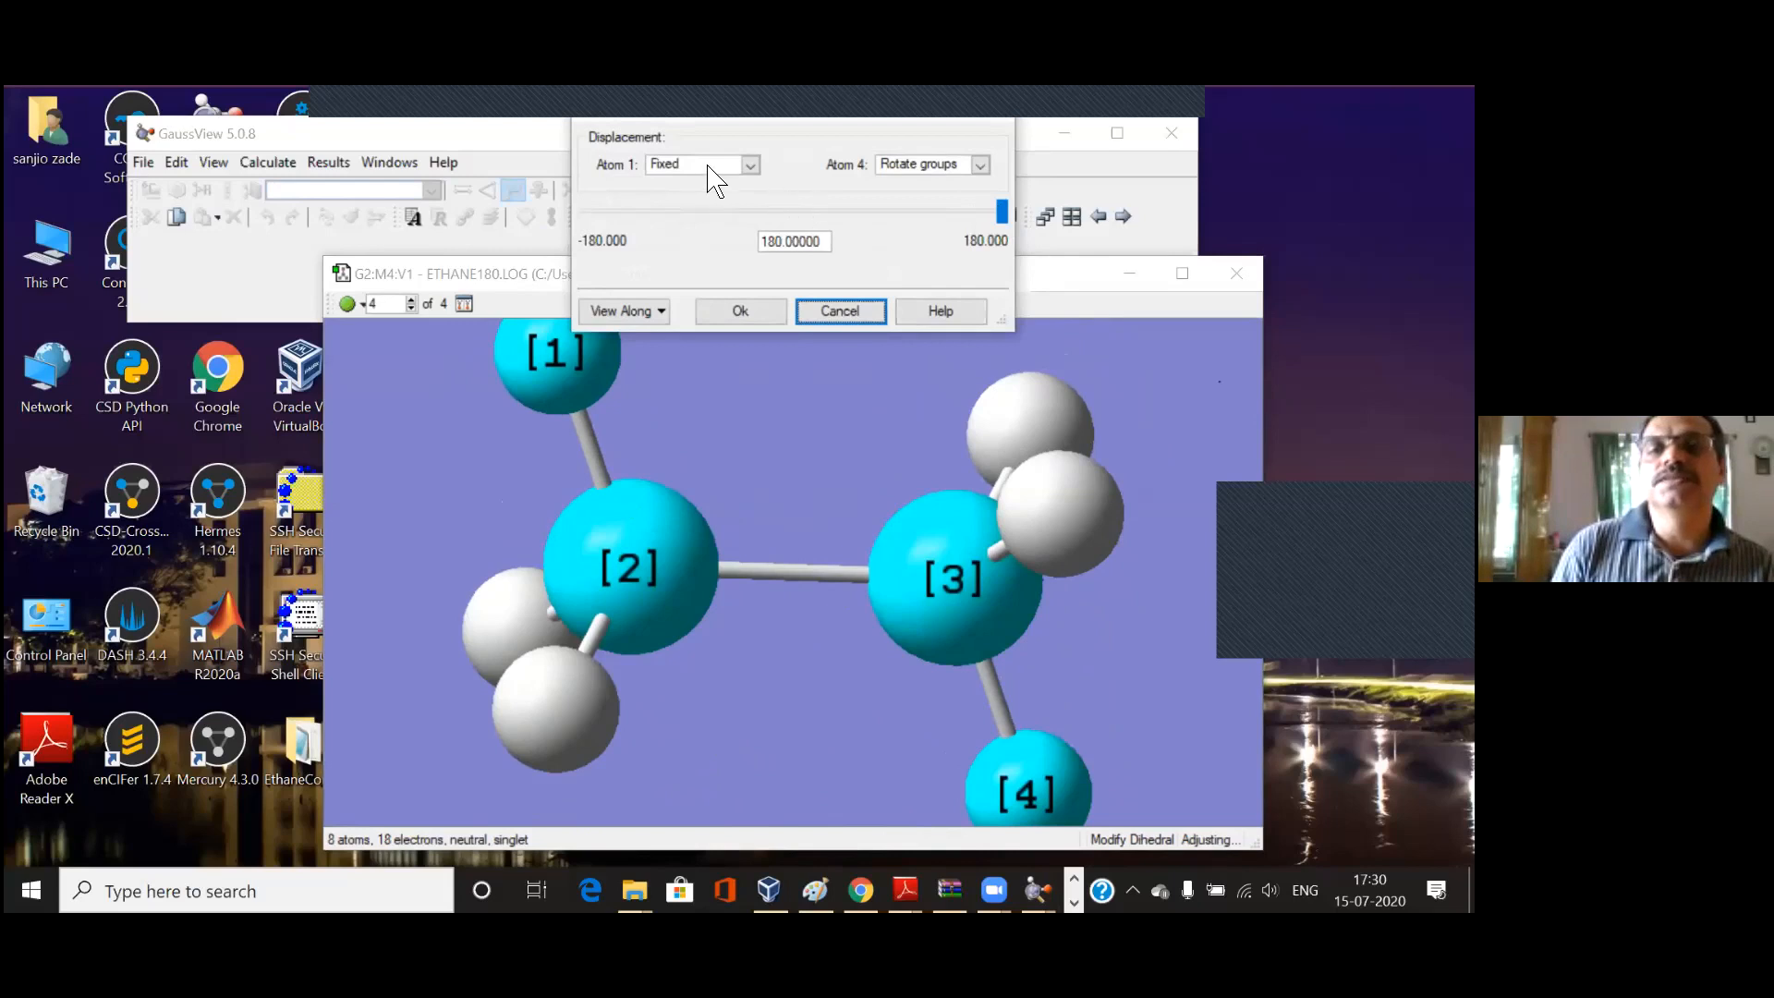
pyautogui.moveTo(806, 241); pyautogui.dragTo(738, 248)
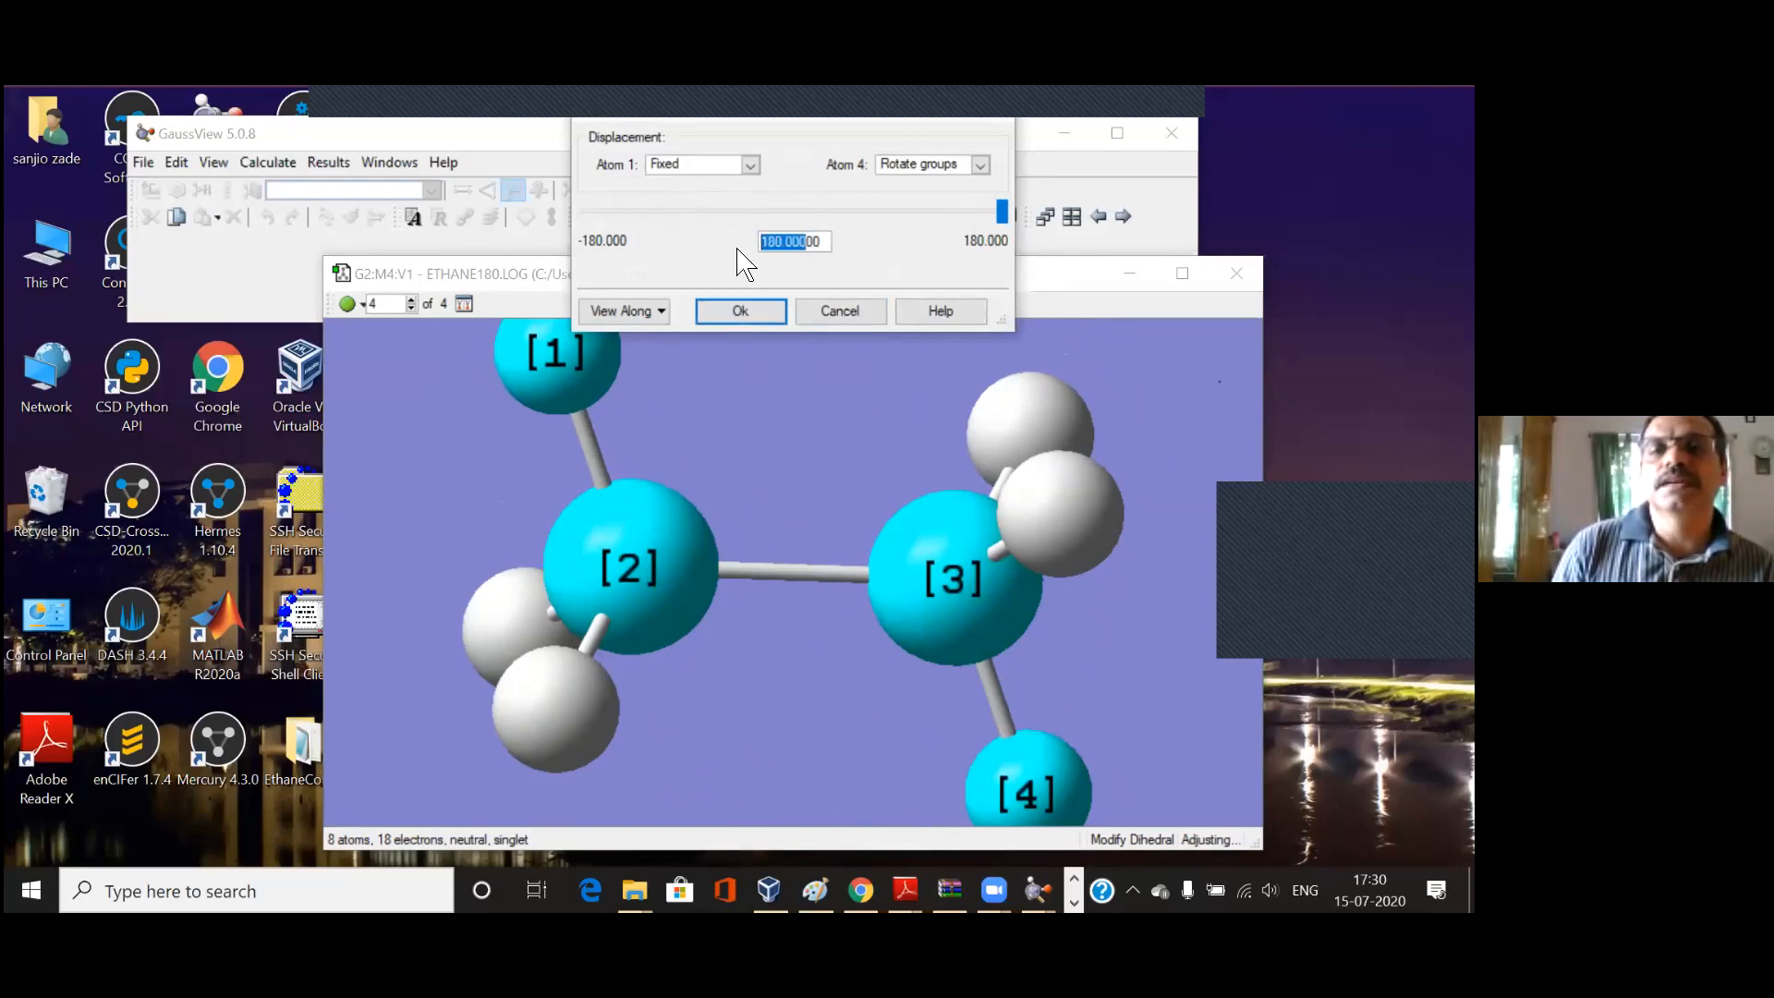
pyautogui.press('BackSpace')
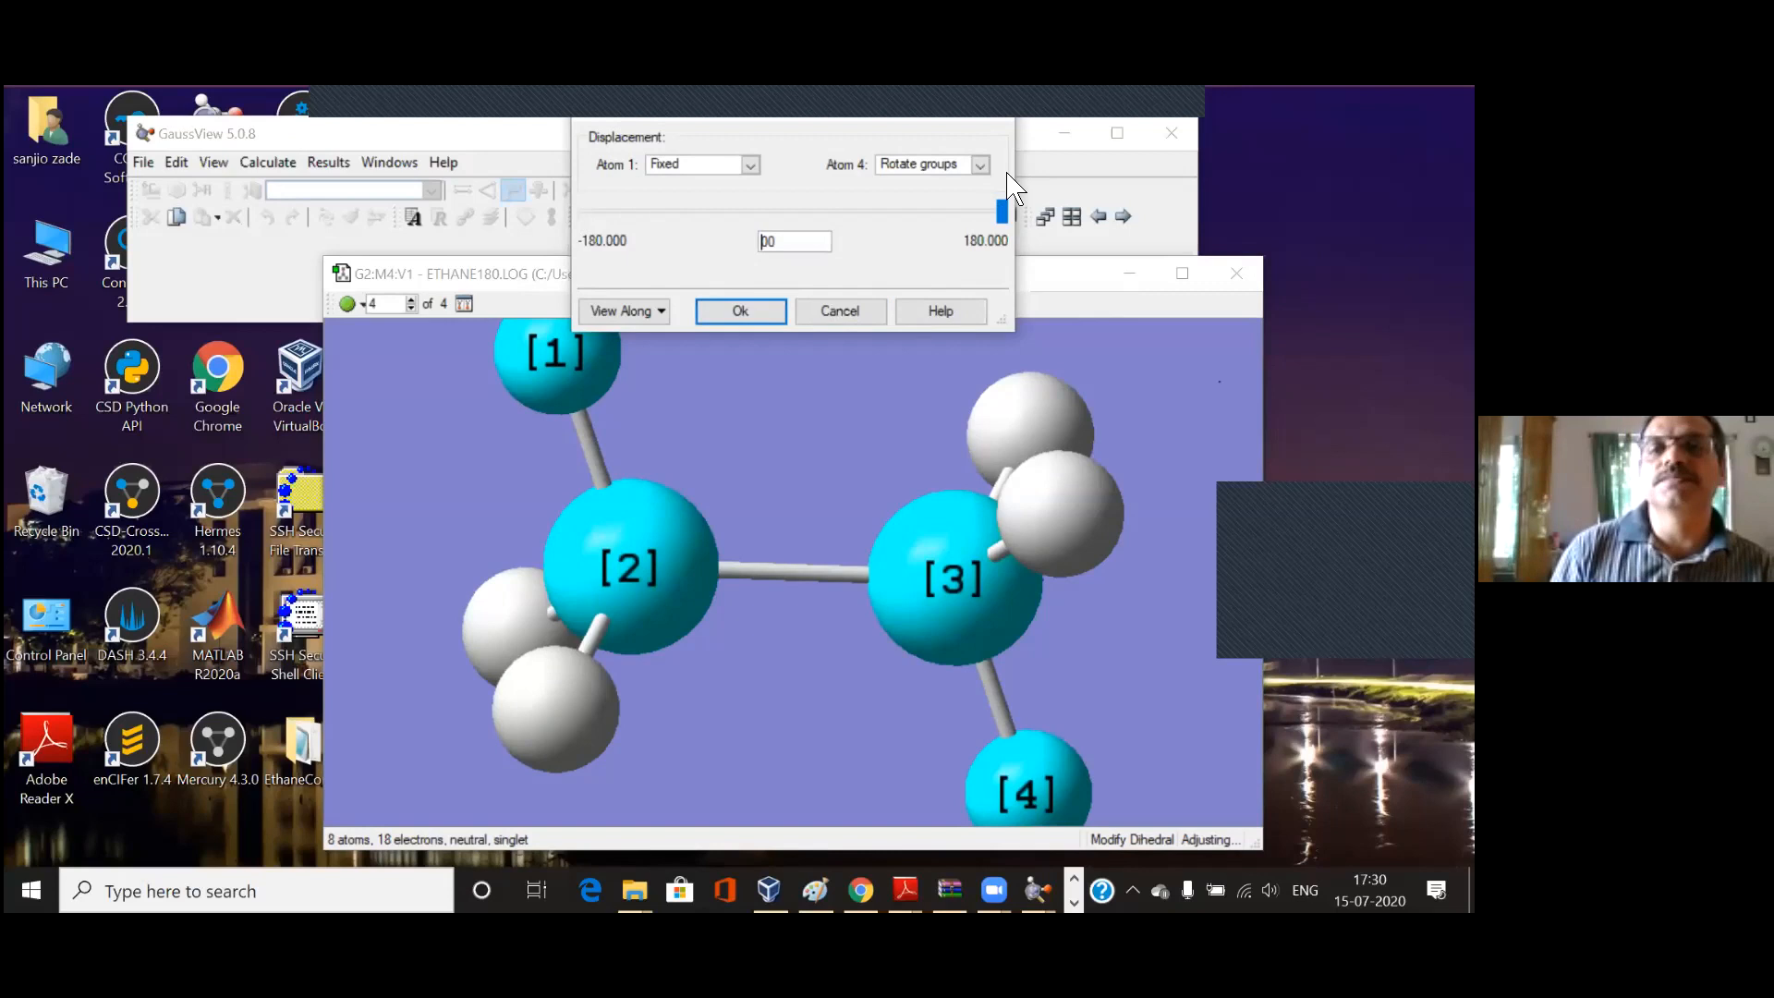
pyautogui.click(749, 310)
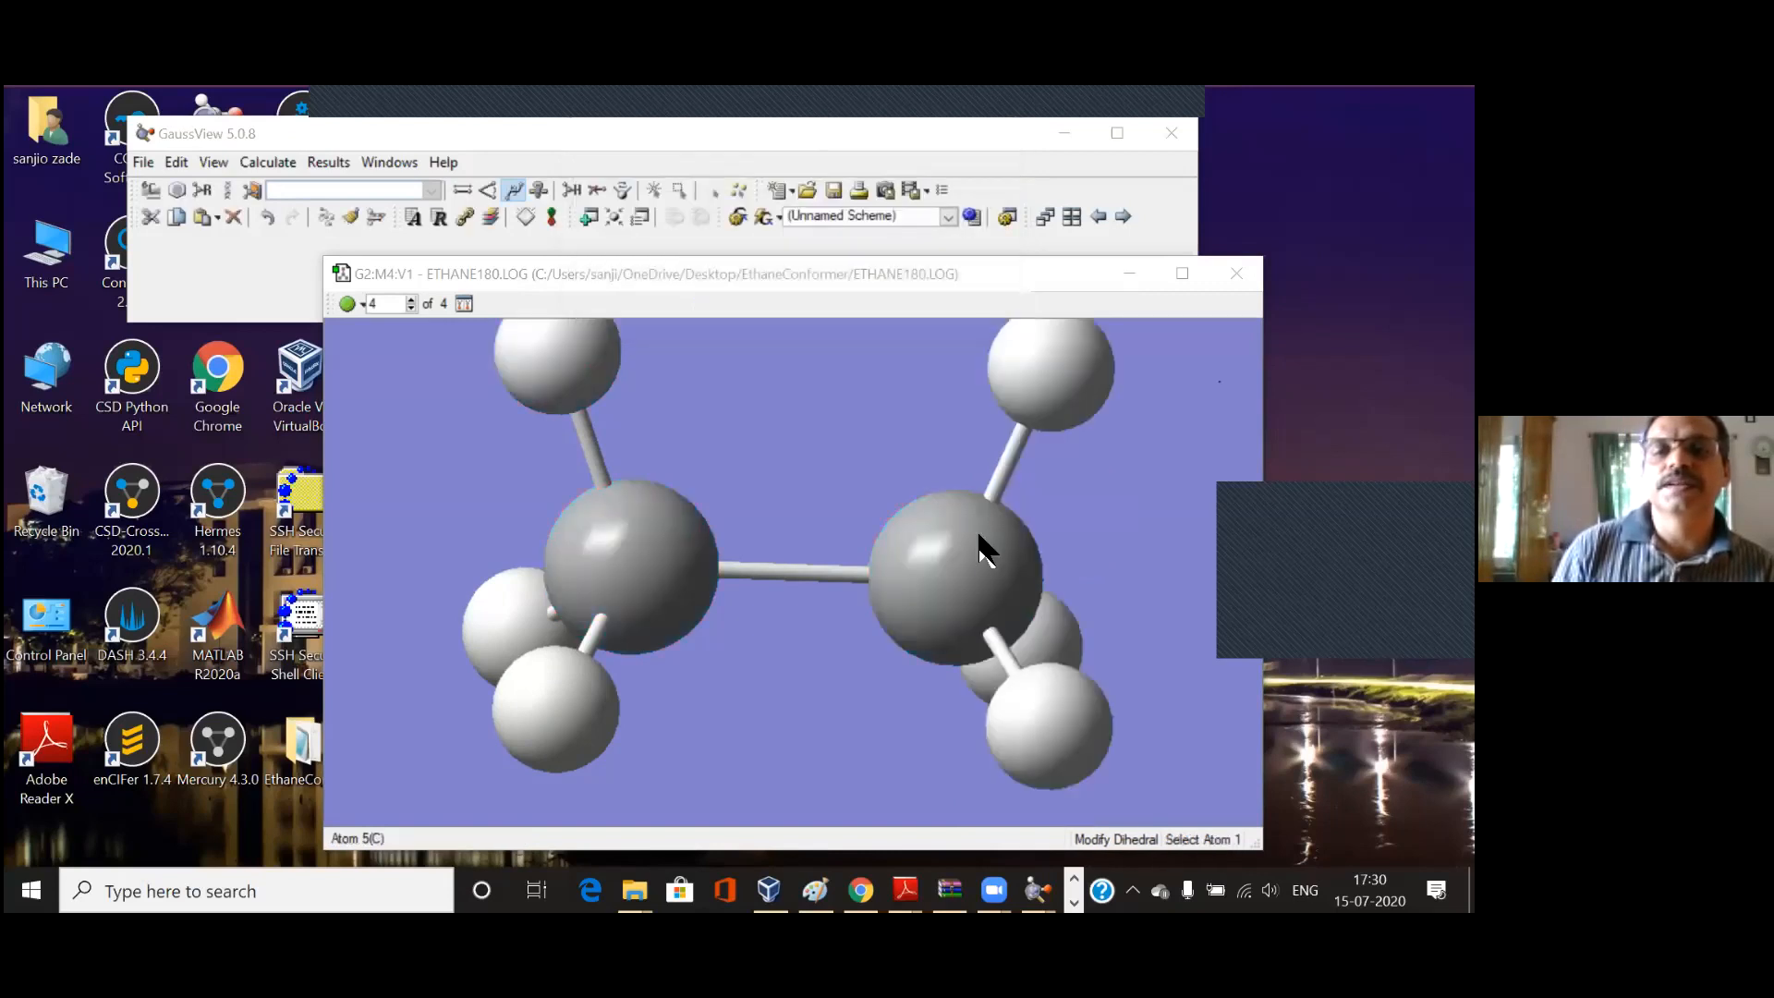
# Step: Review the redundant coordinates of the eclipsed ethane and accept the Add Dihedral (2, 1, 5, 7) entry
pyautogui.moveTo(985, 634); pyautogui.dragTo(963, 535)
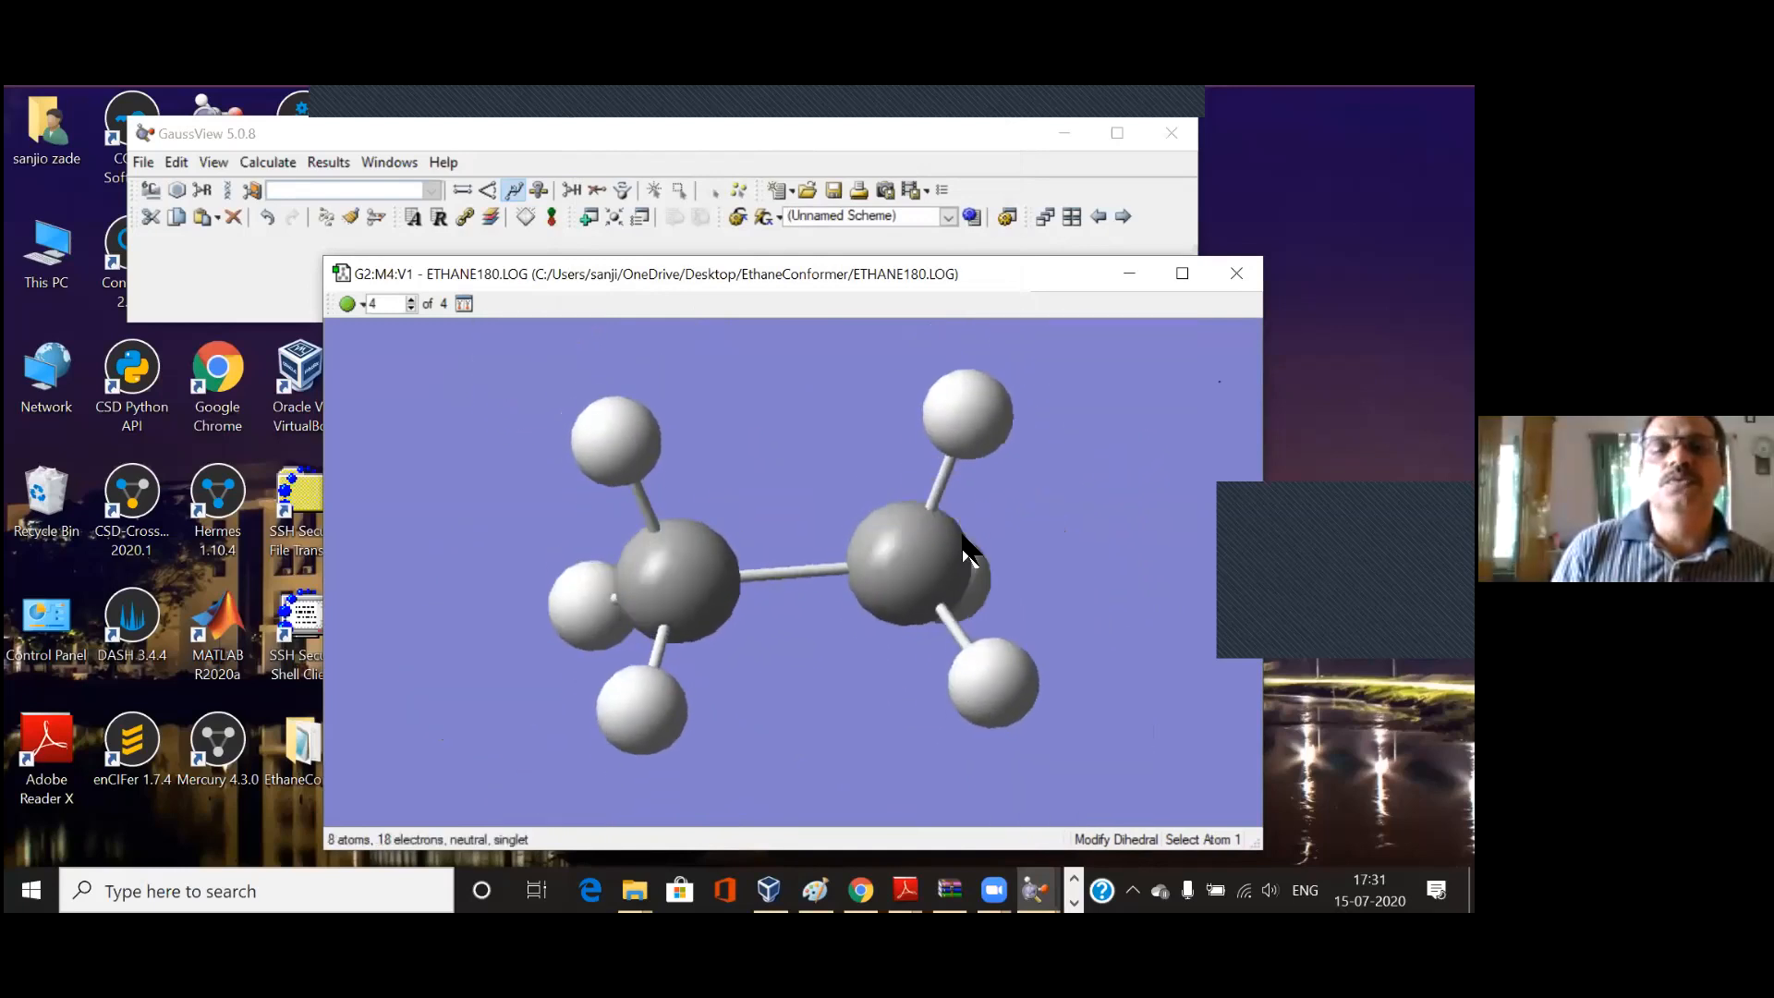
pyautogui.click(175, 161)
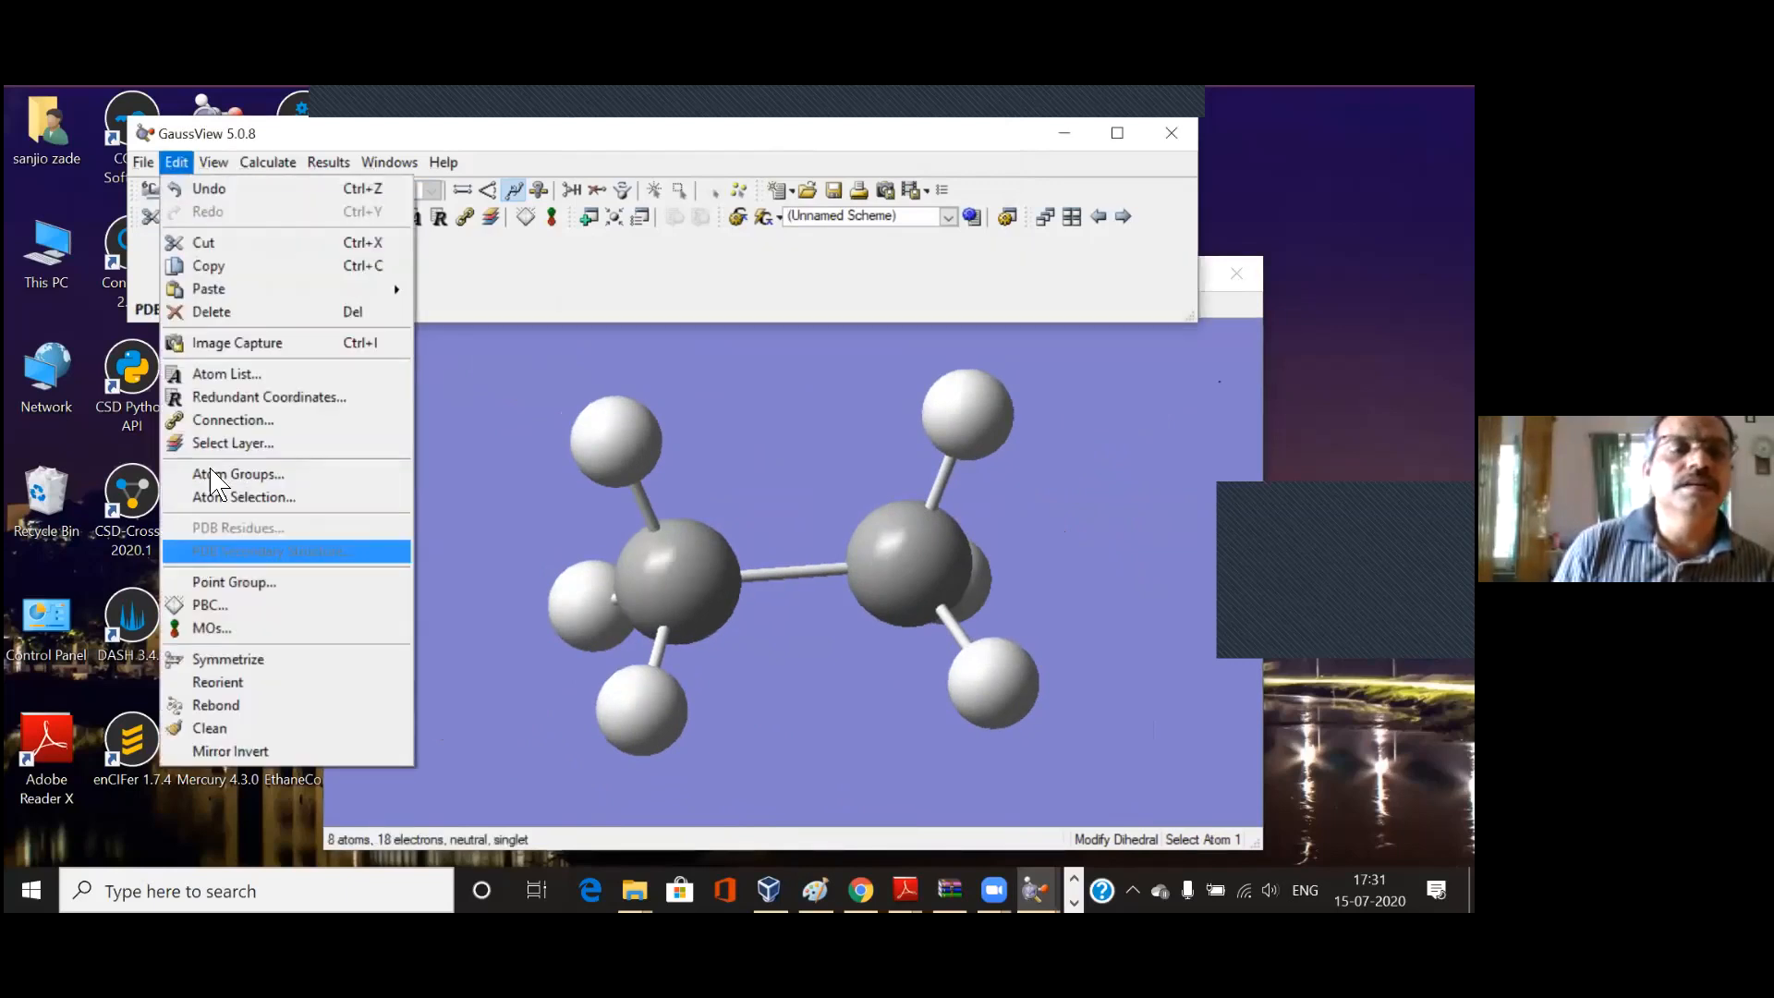
pyautogui.click(232, 399)
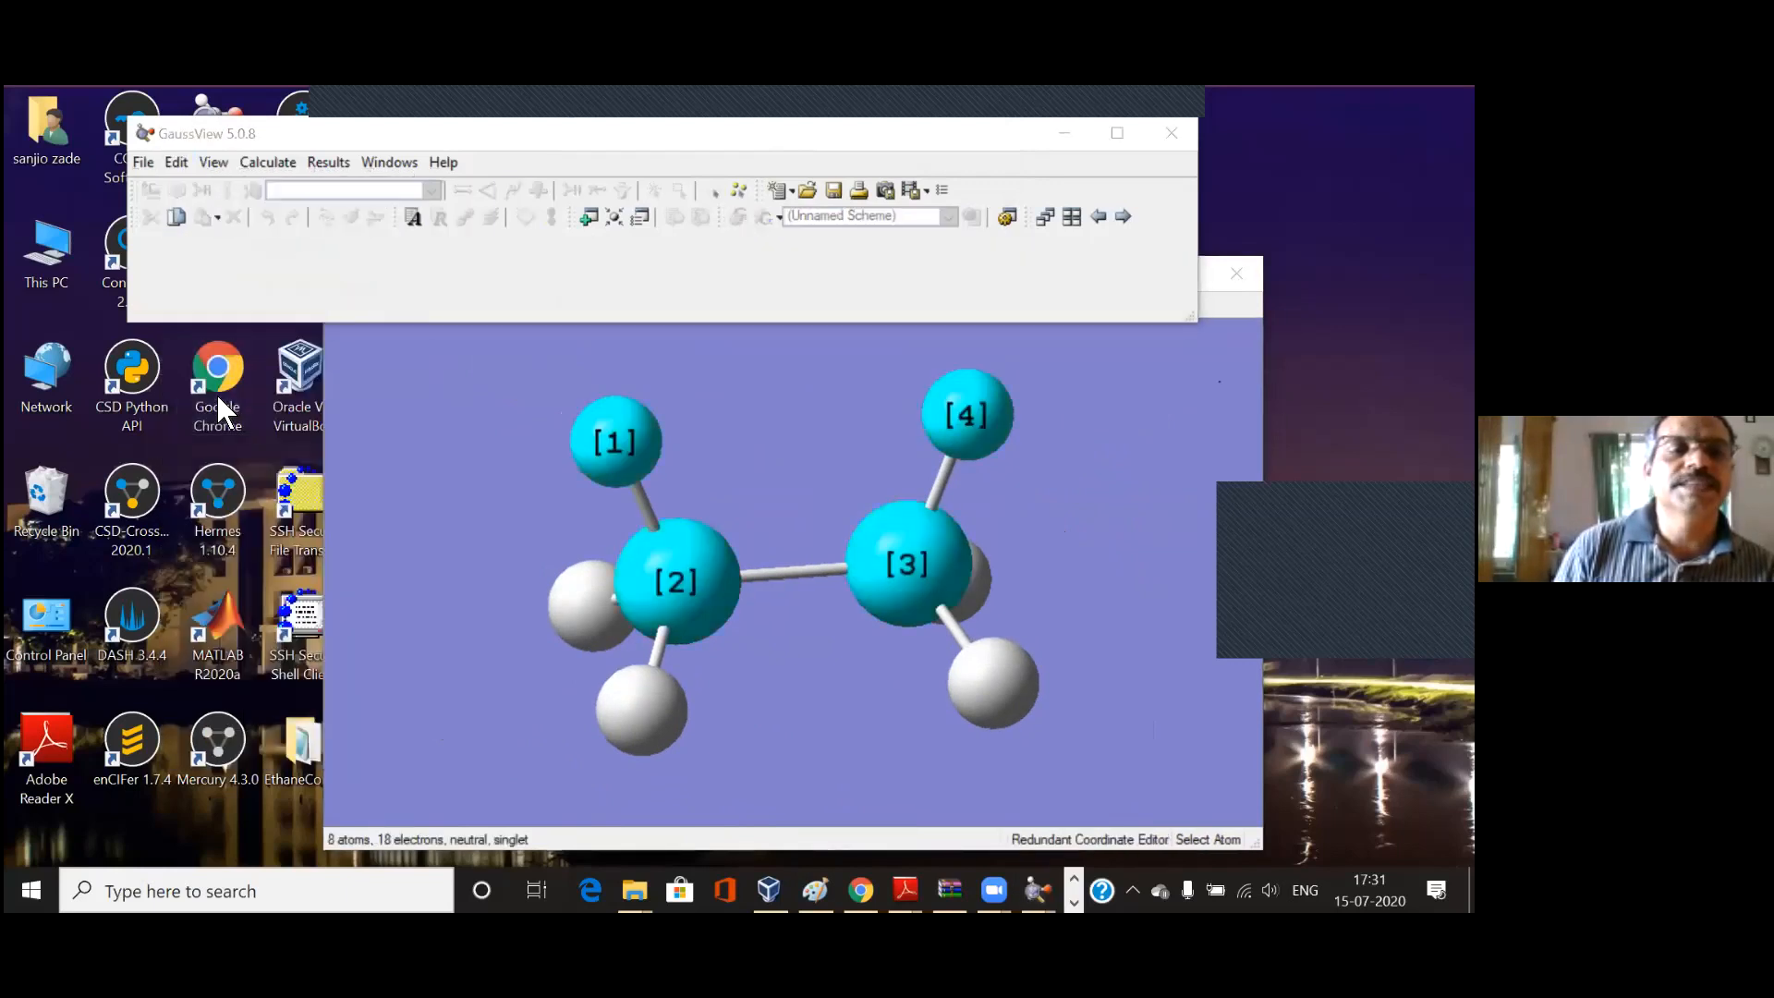
pyautogui.moveTo(314, 294); pyautogui.dragTo(350, 186)
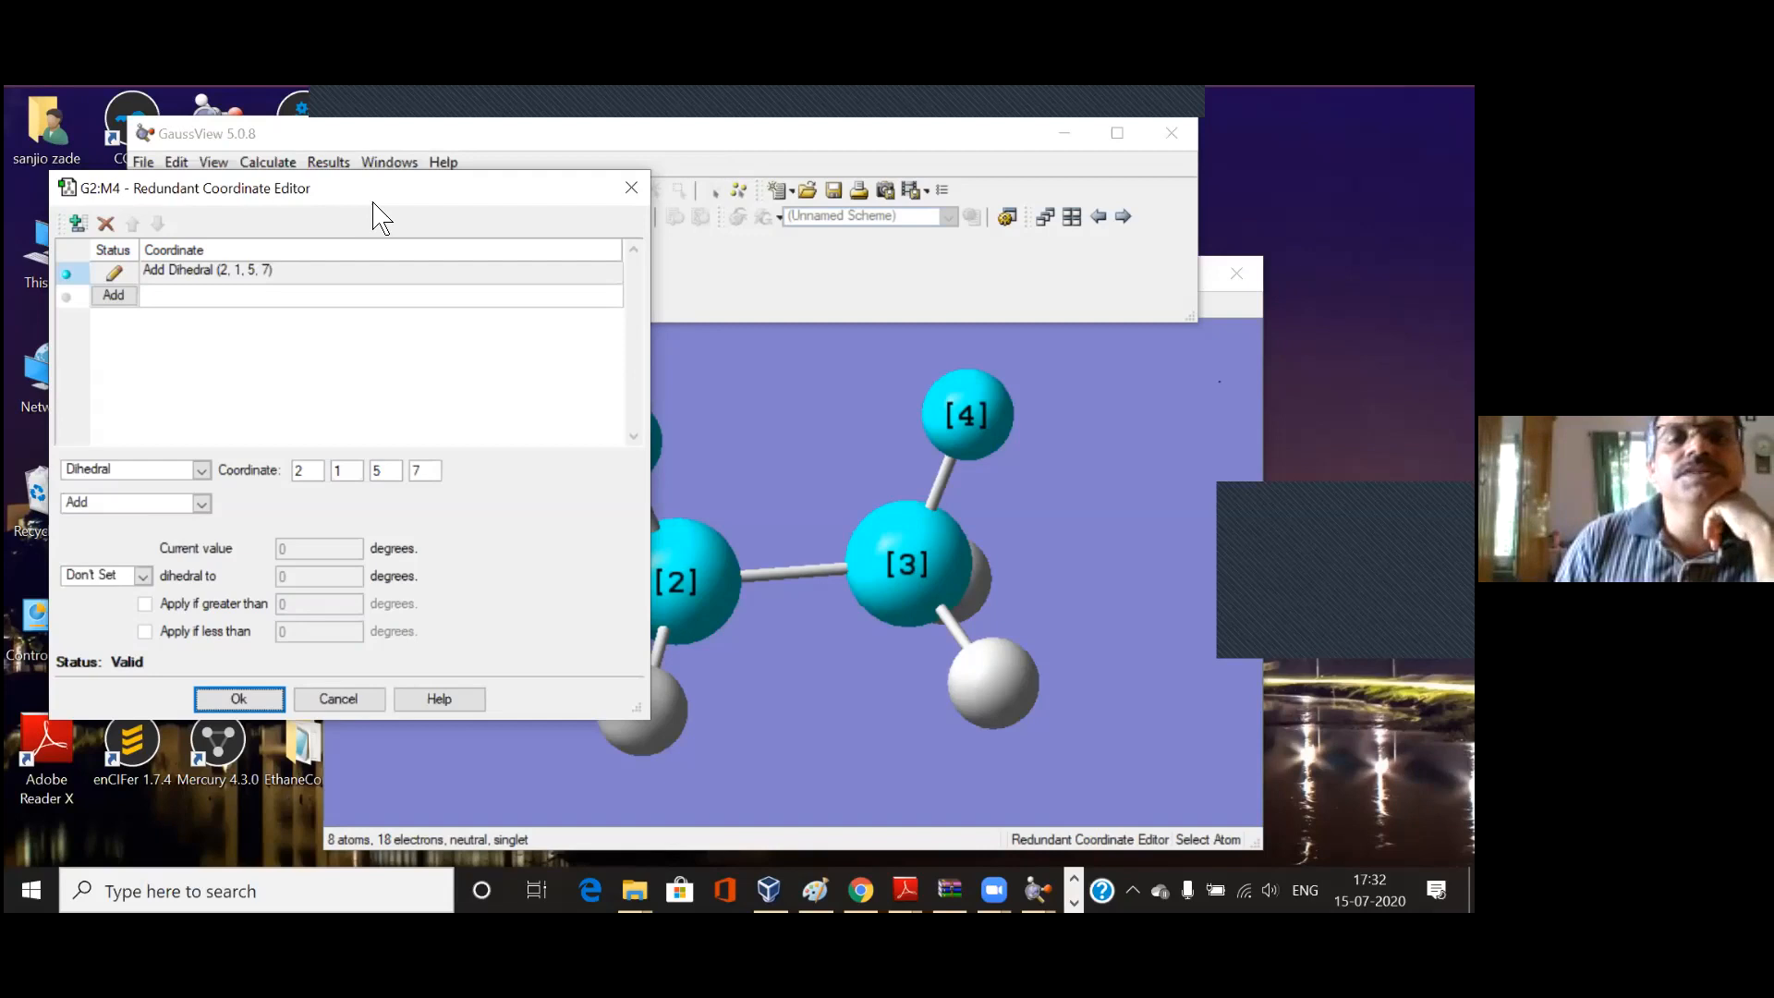
pyautogui.moveTo(374, 202); pyautogui.dragTo(586, 269)
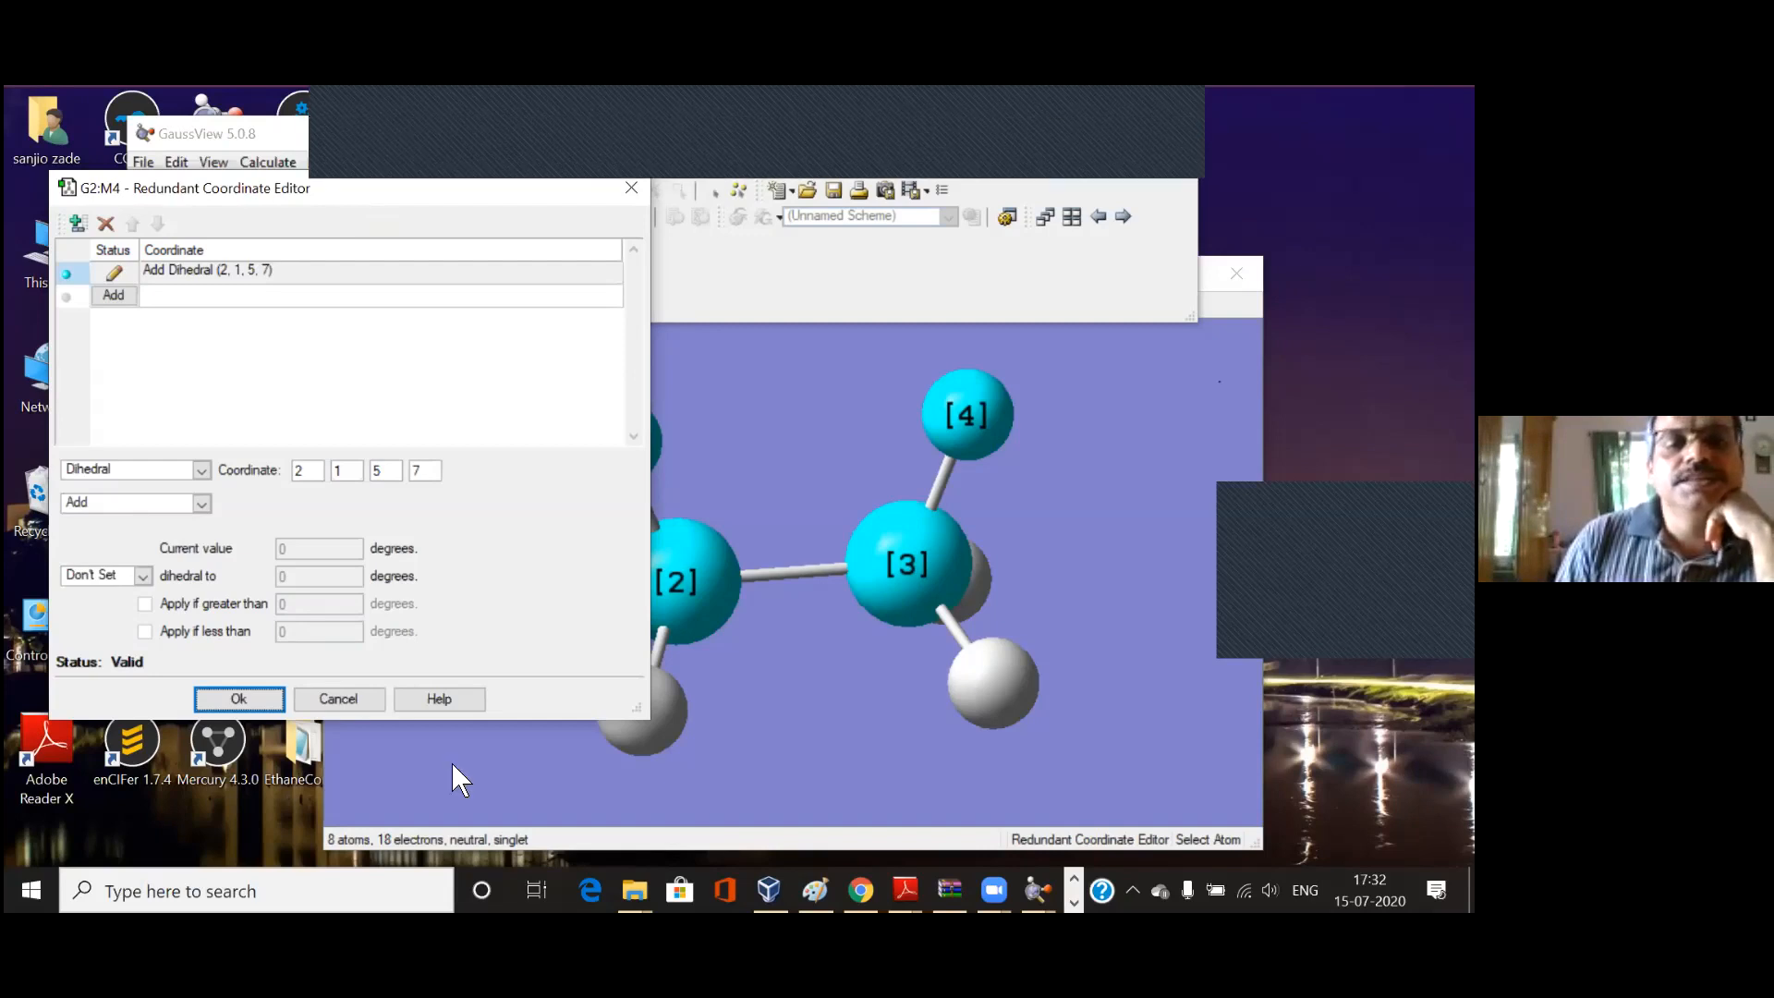
pyautogui.click(453, 765)
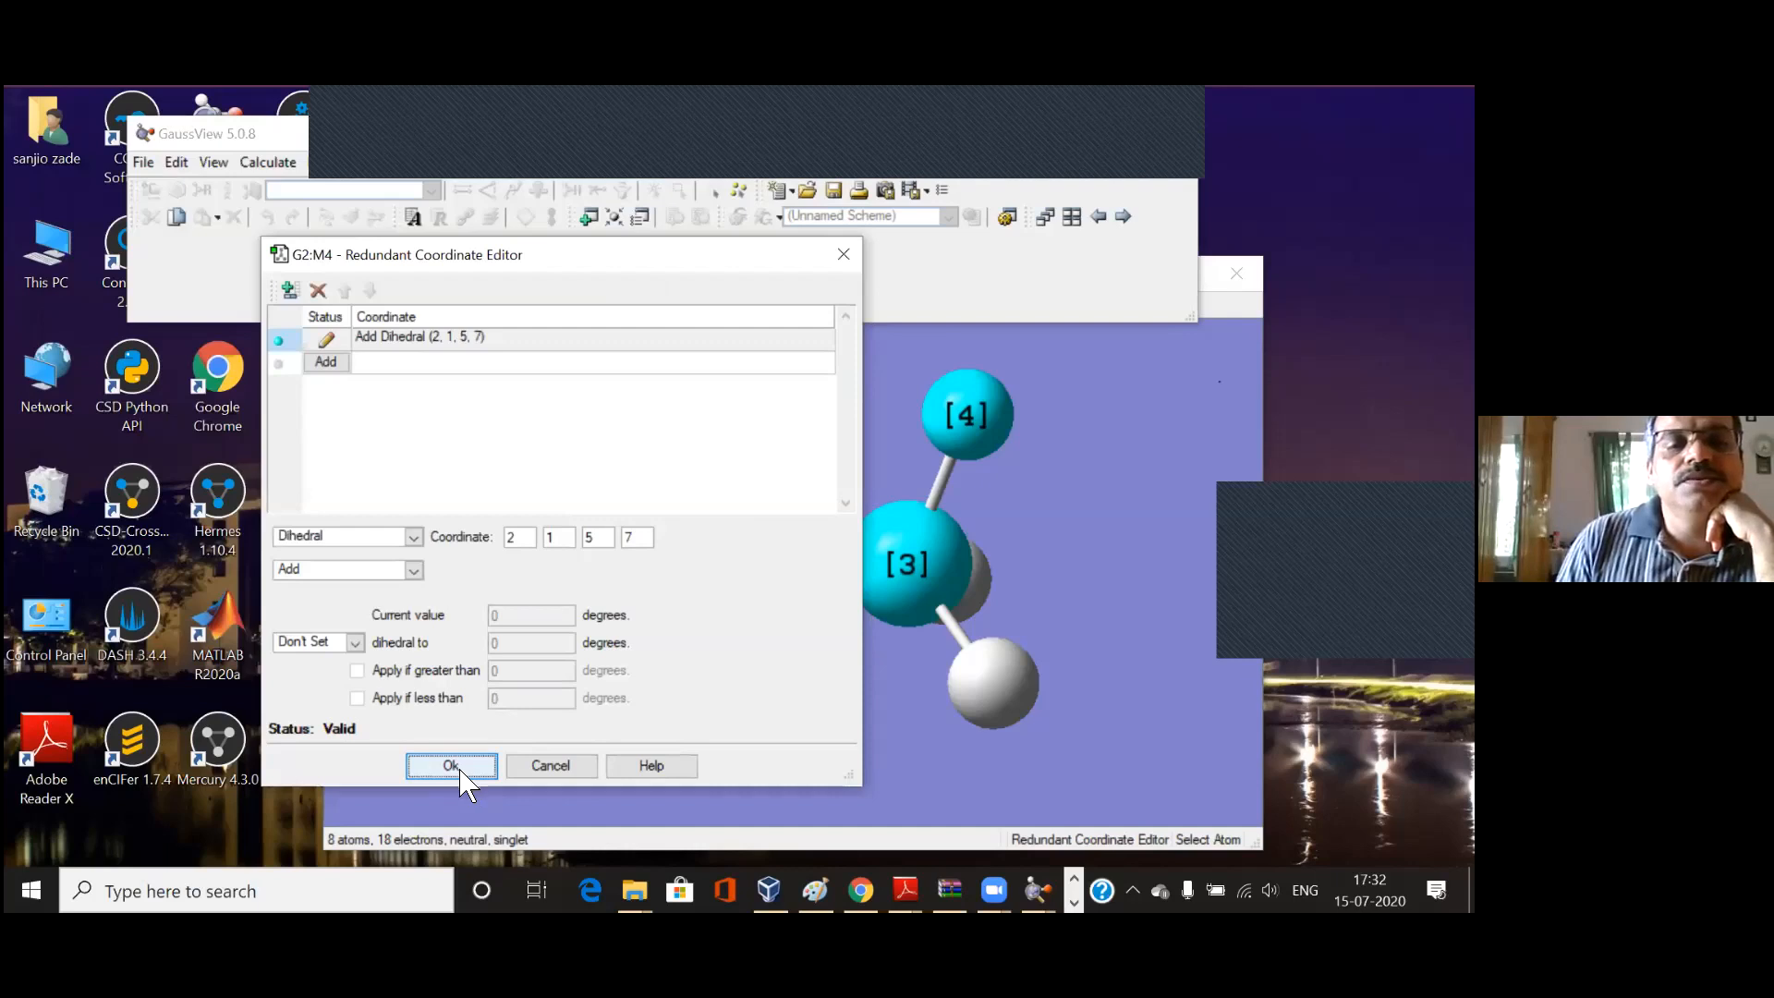
# Step: Open the Gaussian calculation setup for the eclipsed ethane and review the optimization job type, B3LYP/6-31G(d) method and Link 0 settings
pyautogui.moveTo(741, 634); pyautogui.dragTo(728, 501)
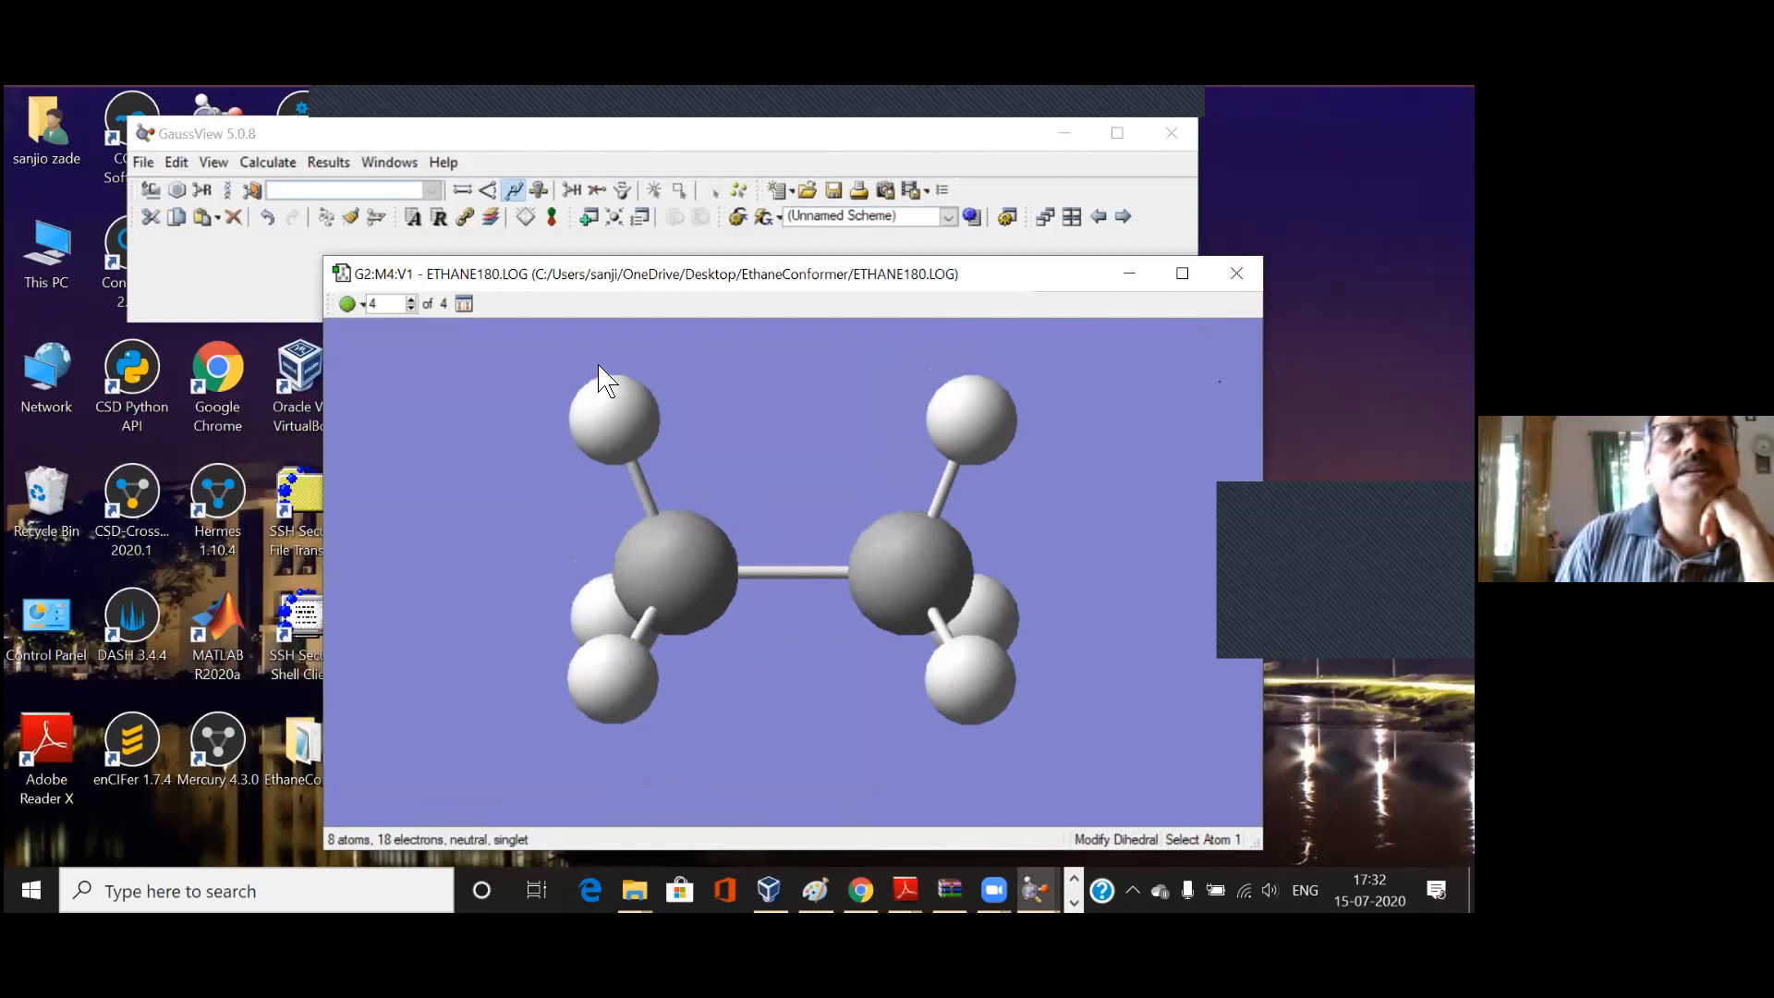
pyautogui.click(264, 167)
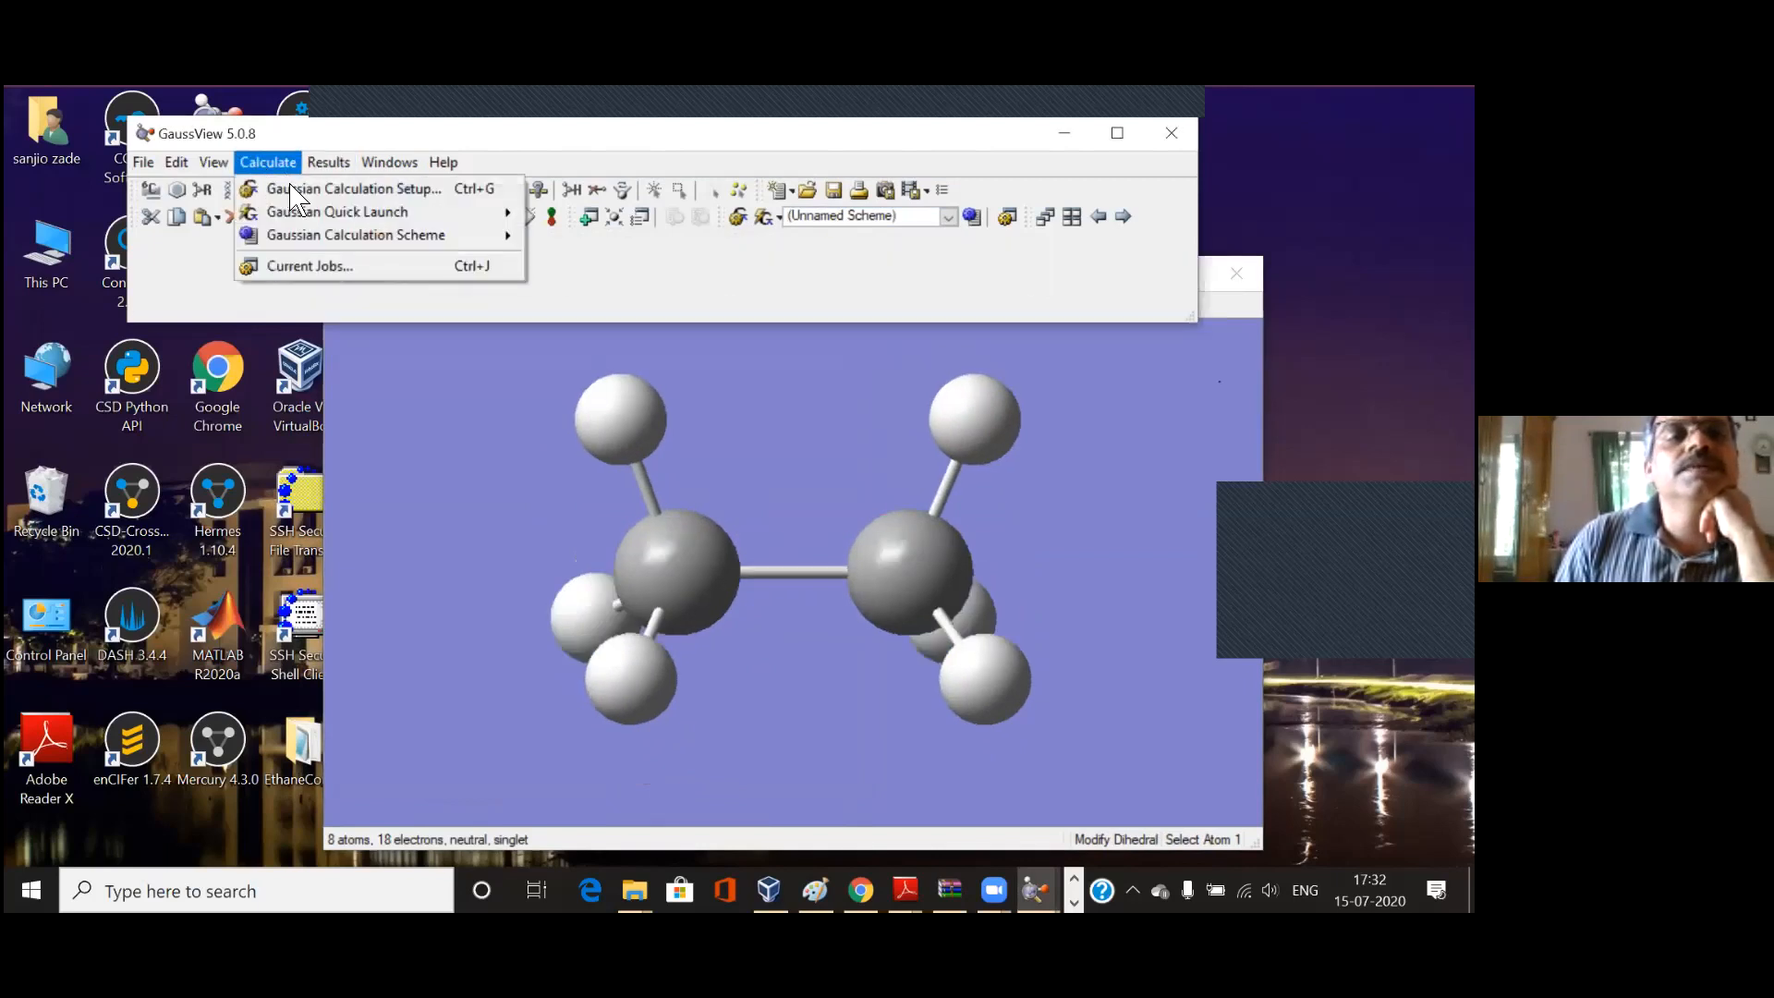
pyautogui.click(293, 189)
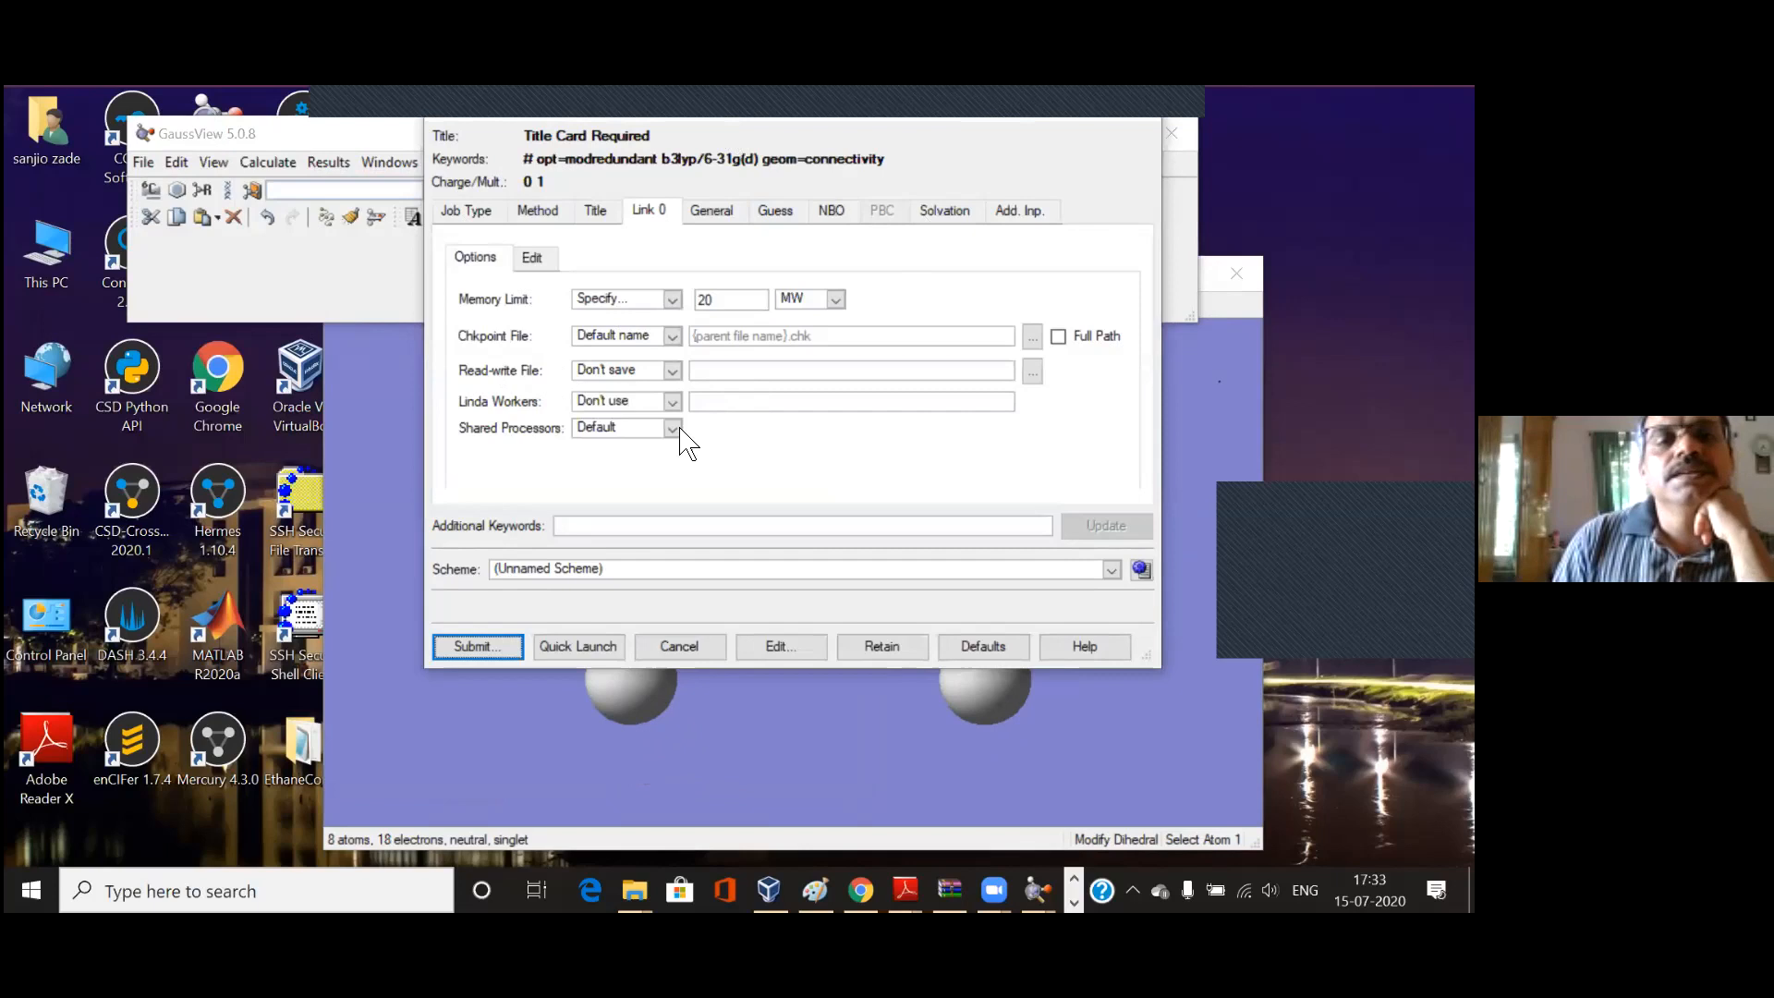
pyautogui.click(381, 314)
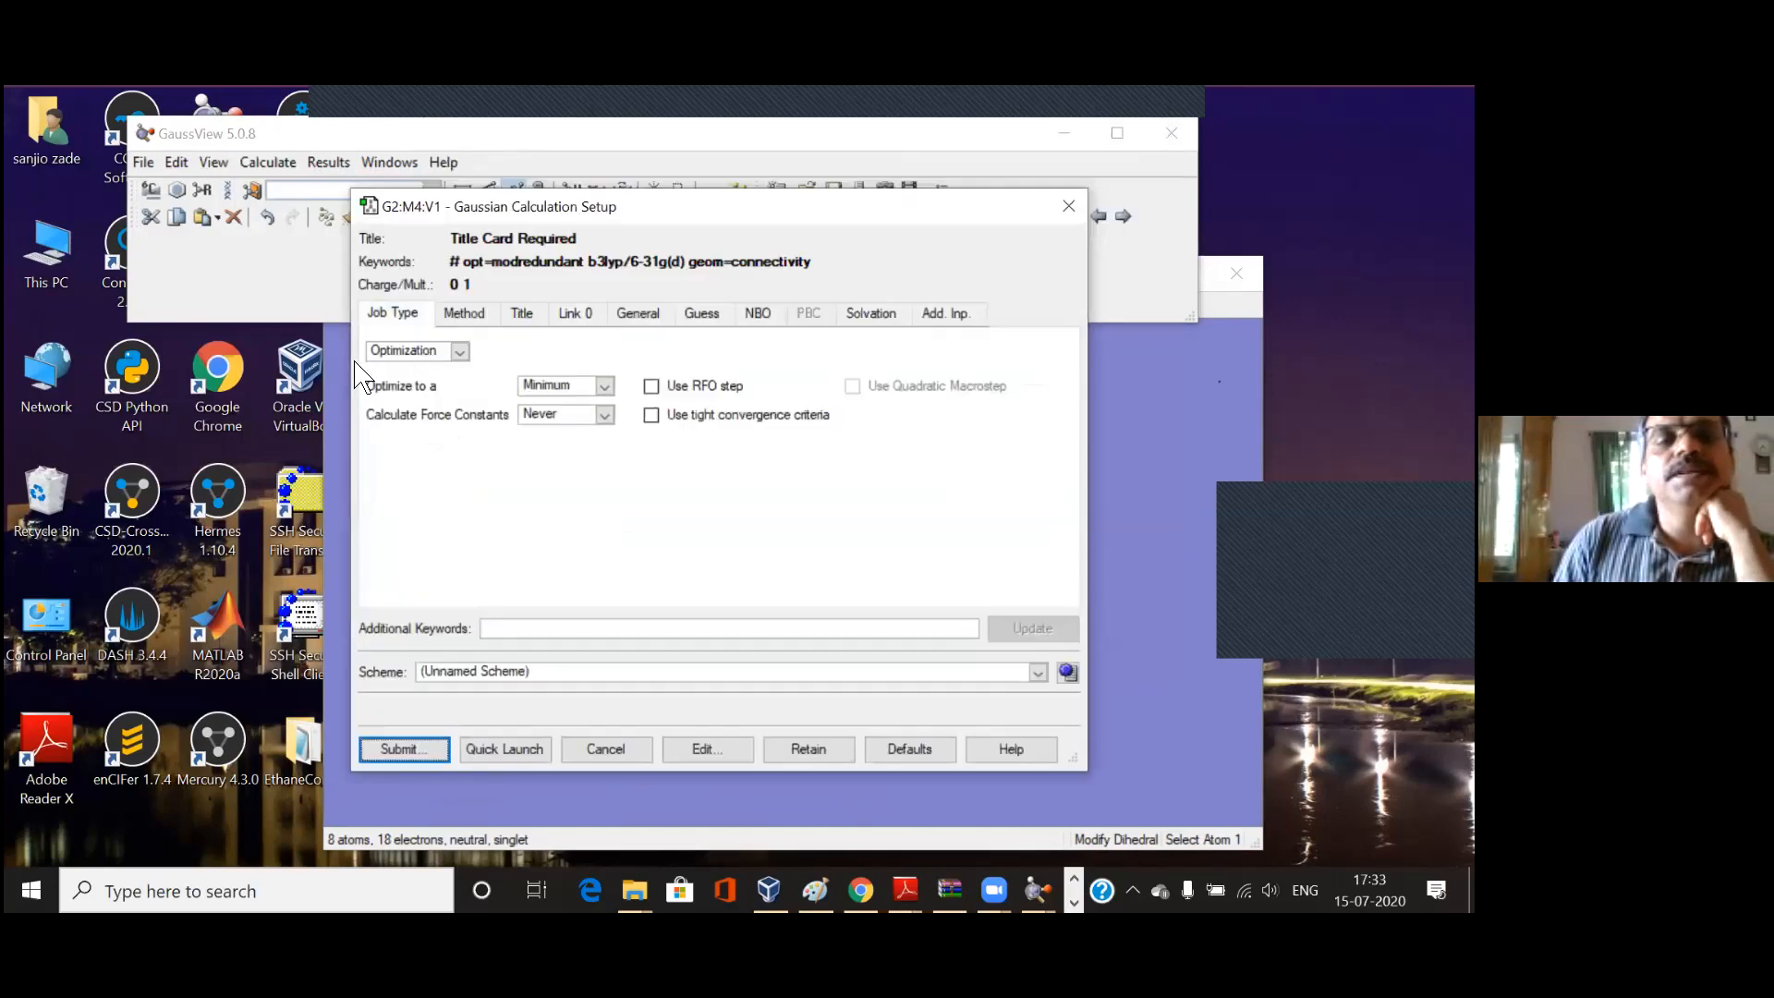
pyautogui.click(468, 316)
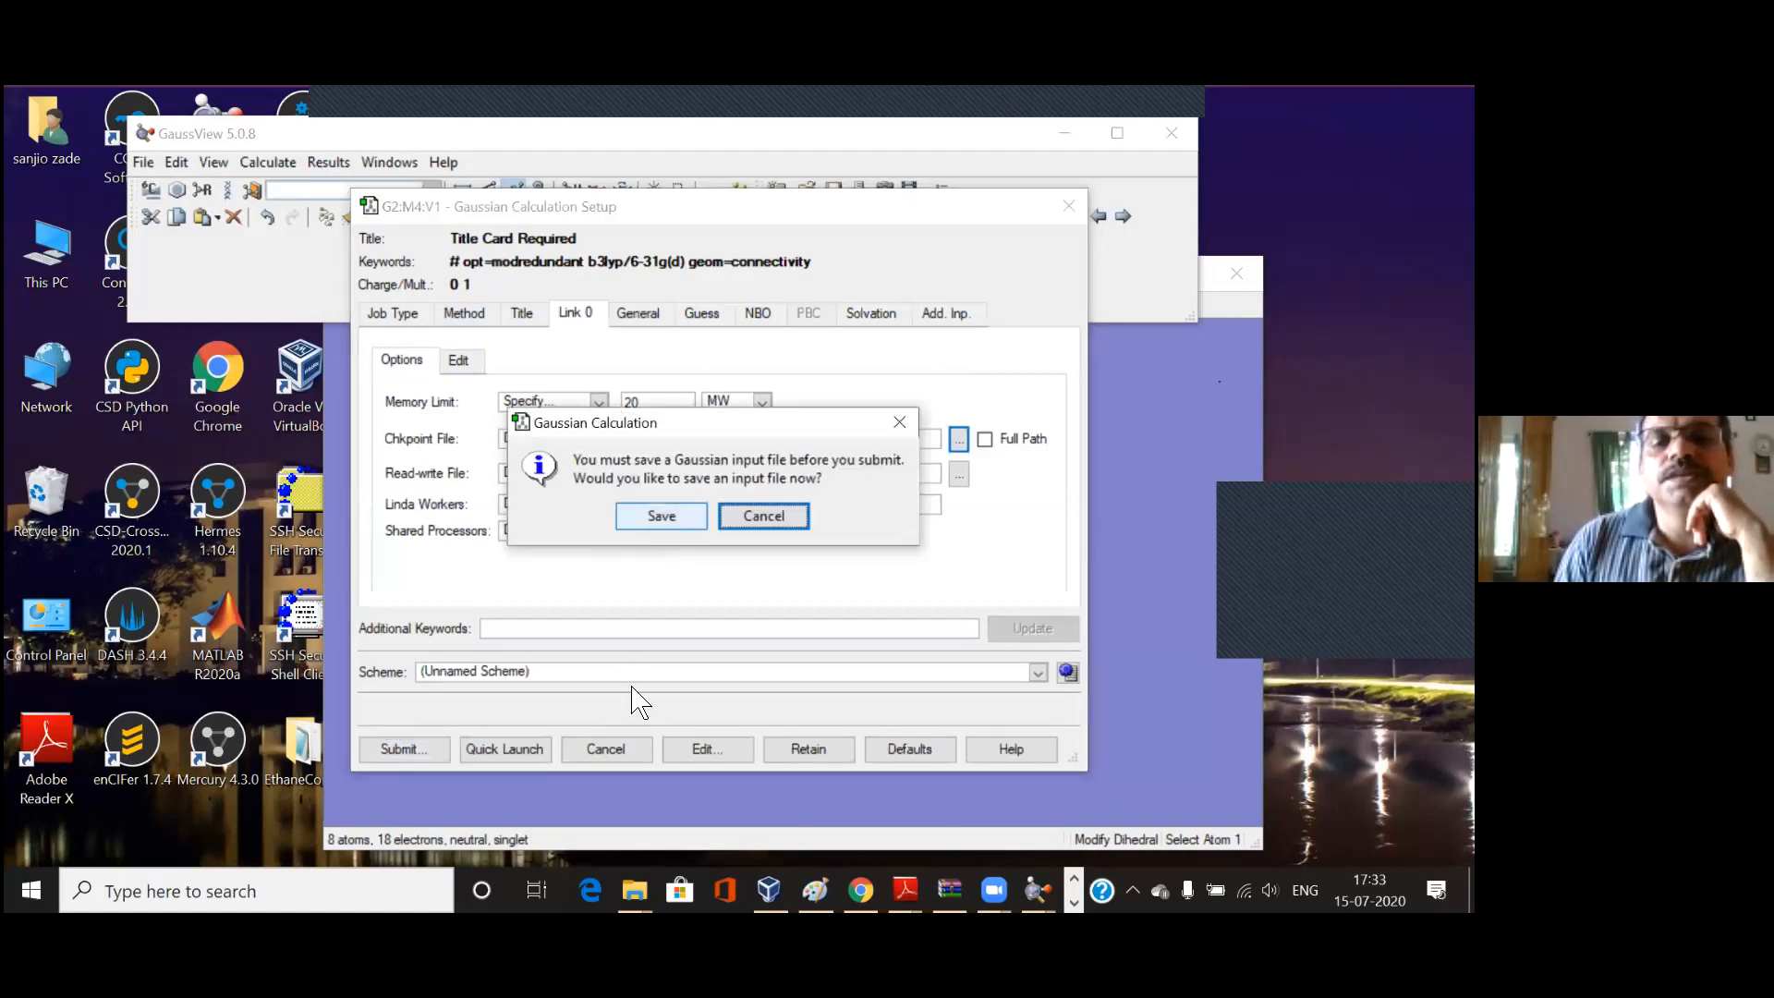
# Step: Save the Gaussian input file as ethane0 in the EthaneConformer folder
pyautogui.click(661, 516)
pyautogui.press('End')
pyautogui.press('BackSpace')
pyautogui.press('BackSpace')
pyautogui.press('BackSpace')
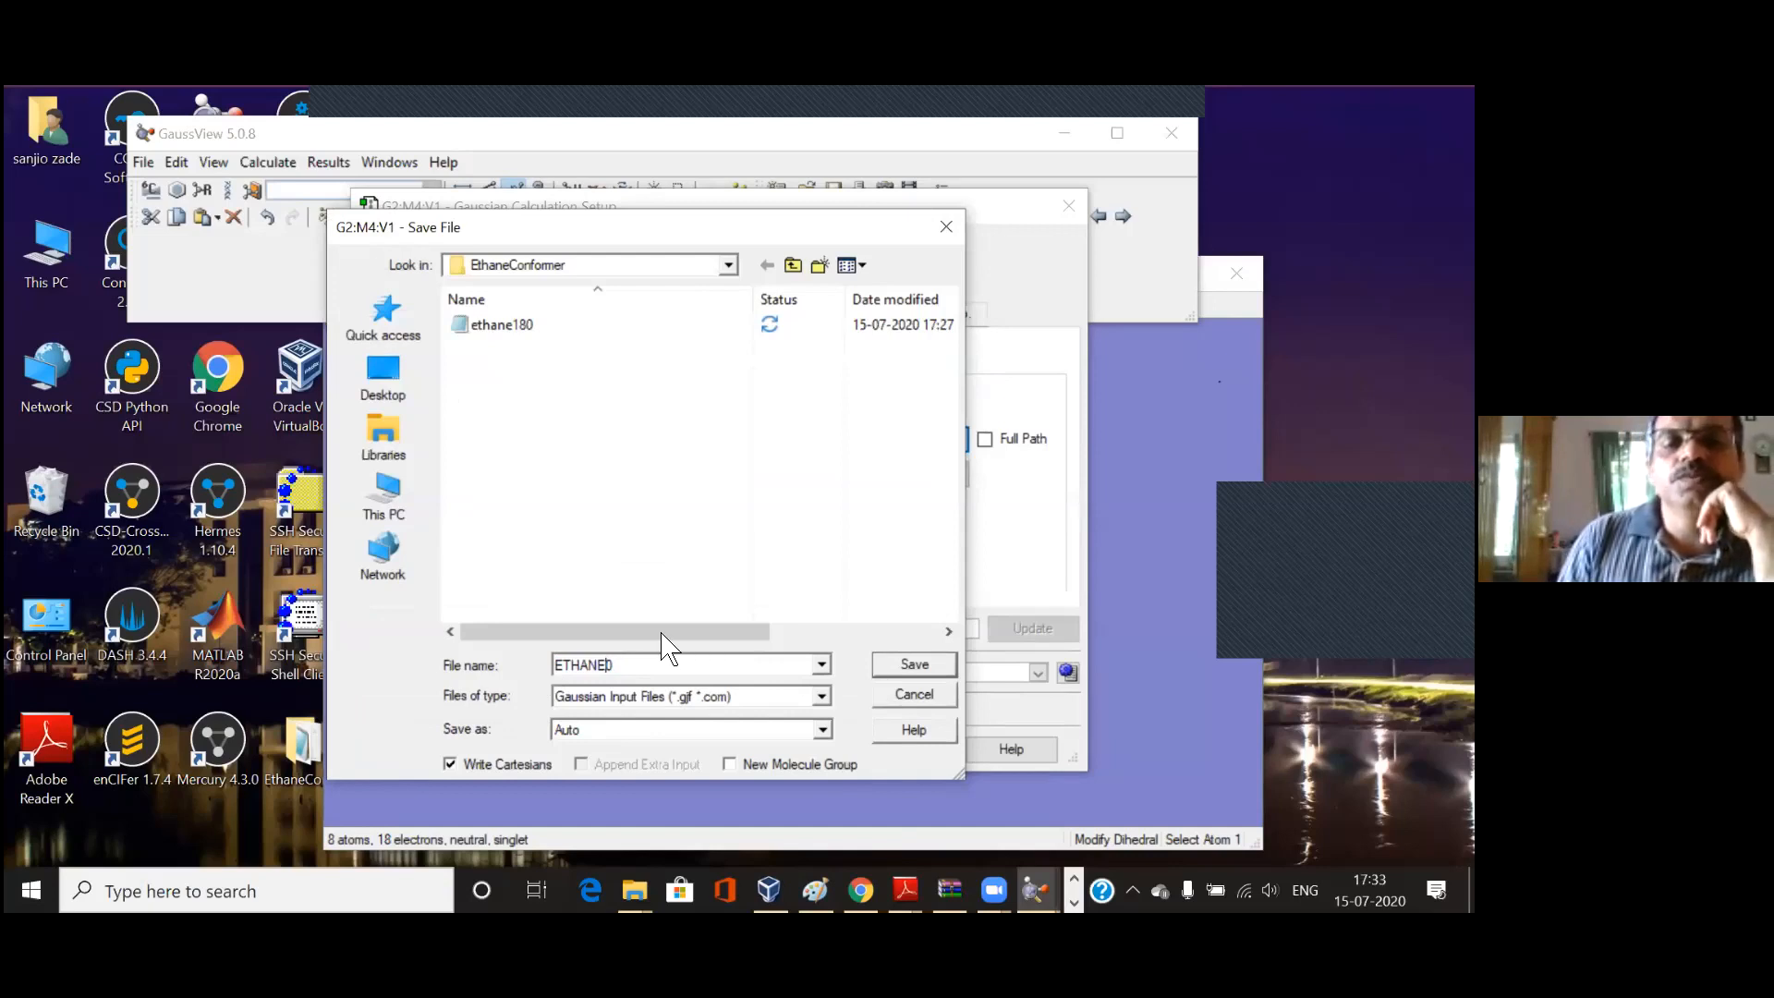
pyautogui.press('BackSpace')
pyautogui.press('BackSpace')
pyautogui.press('BackSpace')
pyautogui.press('BackSpace')
pyautogui.press('BackSpace')
pyautogui.press('BackSpace')
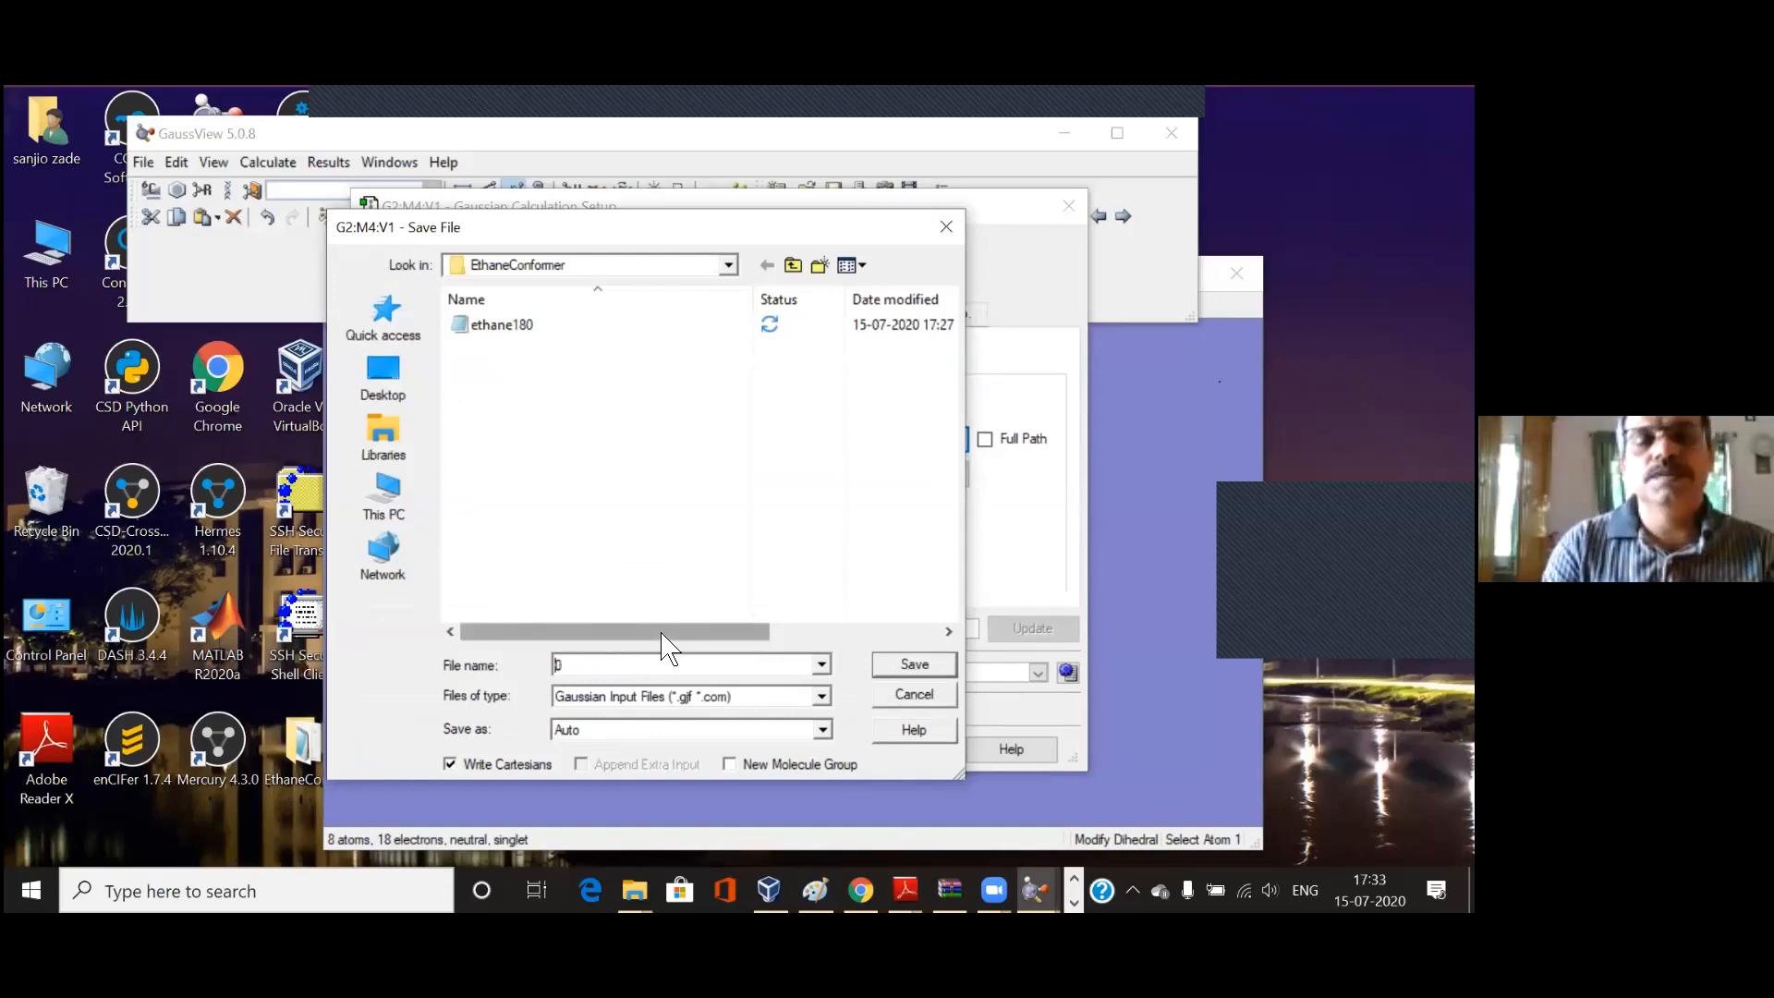
pyautogui.write('ethane')
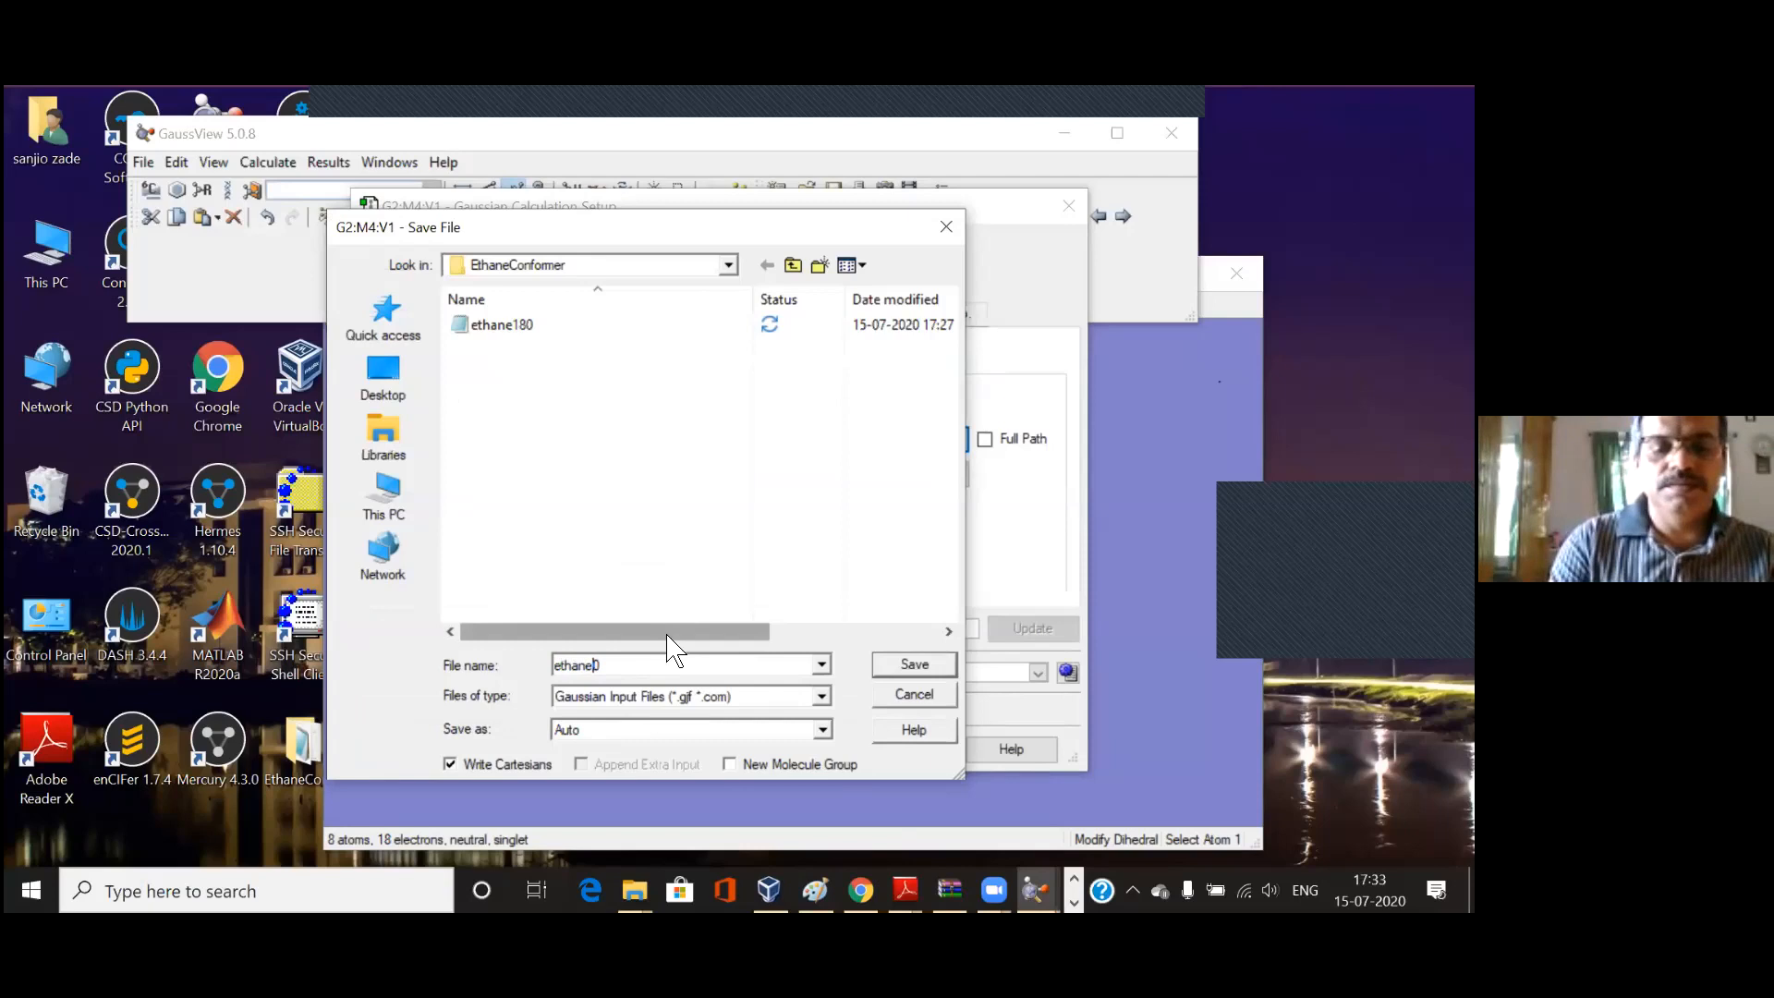
pyautogui.click(914, 669)
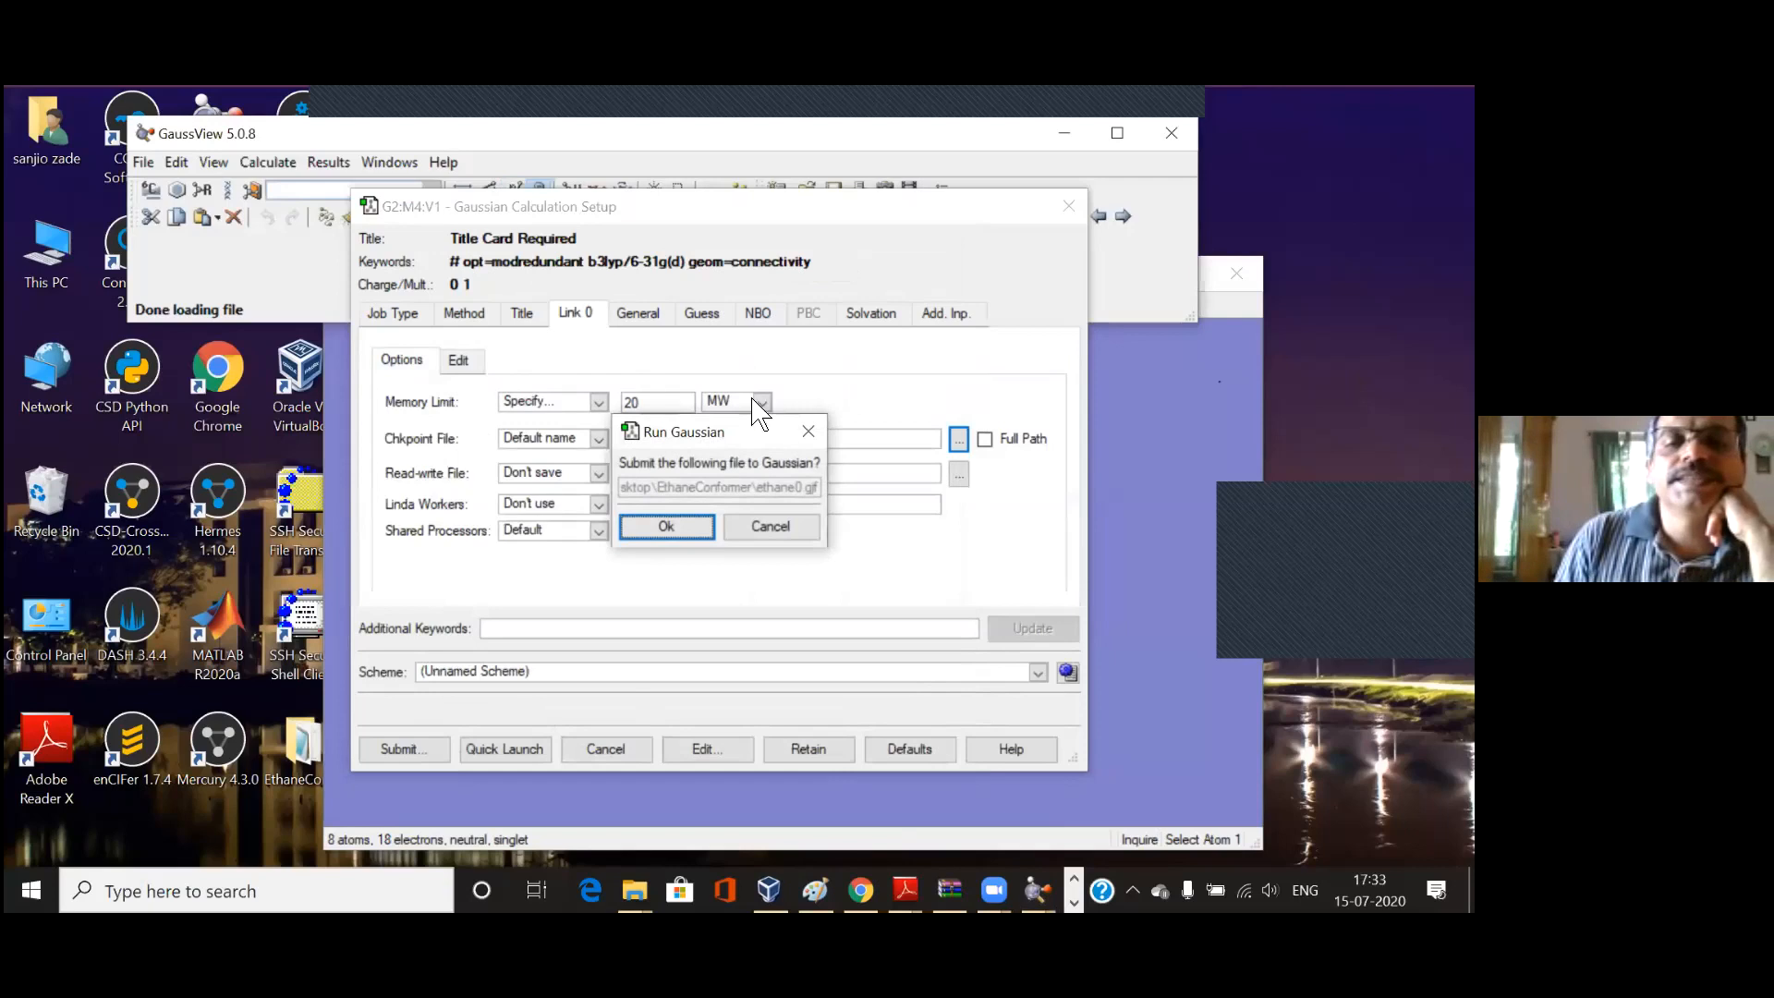
# Step: Run the ethane0 job in Gaussian and close the Gaussian window once the job has completed
pyautogui.click(667, 533)
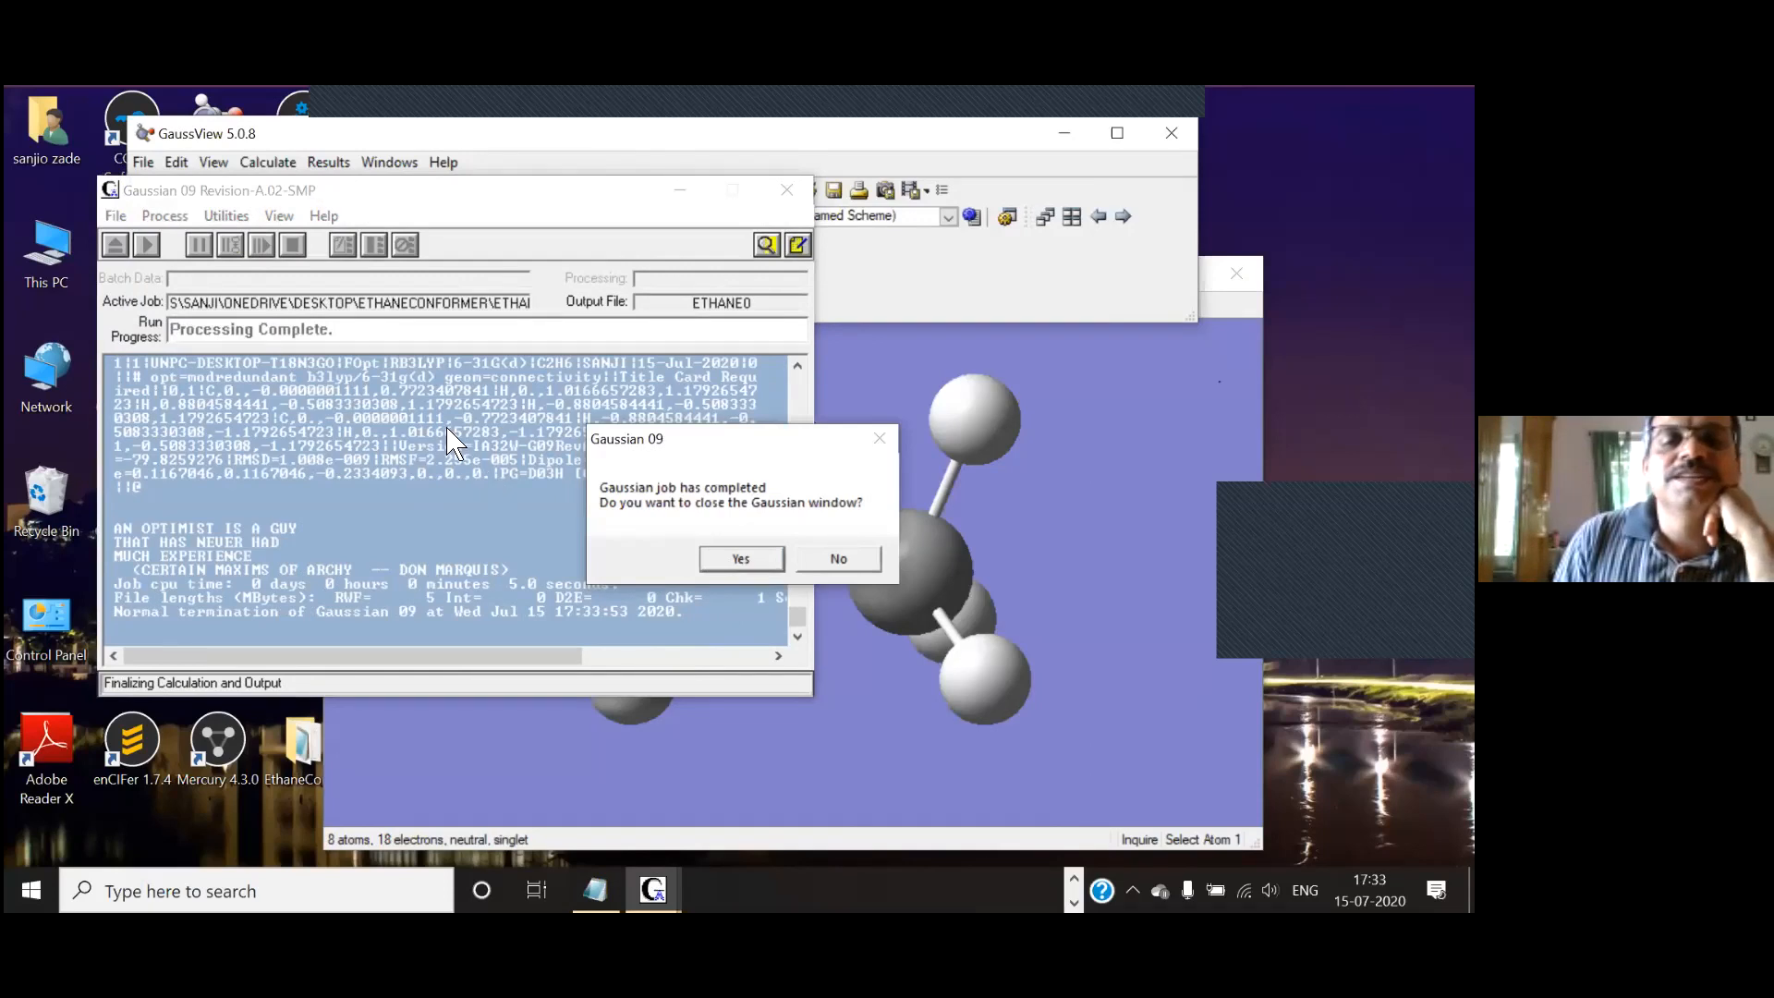
pyautogui.click(735, 558)
pyautogui.click(349, 488)
# Step: Open the Gaussian output file ETHANE0 from the EthaneConformer folder with Read Intermediate Geometries enabled
pyautogui.click(144, 162)
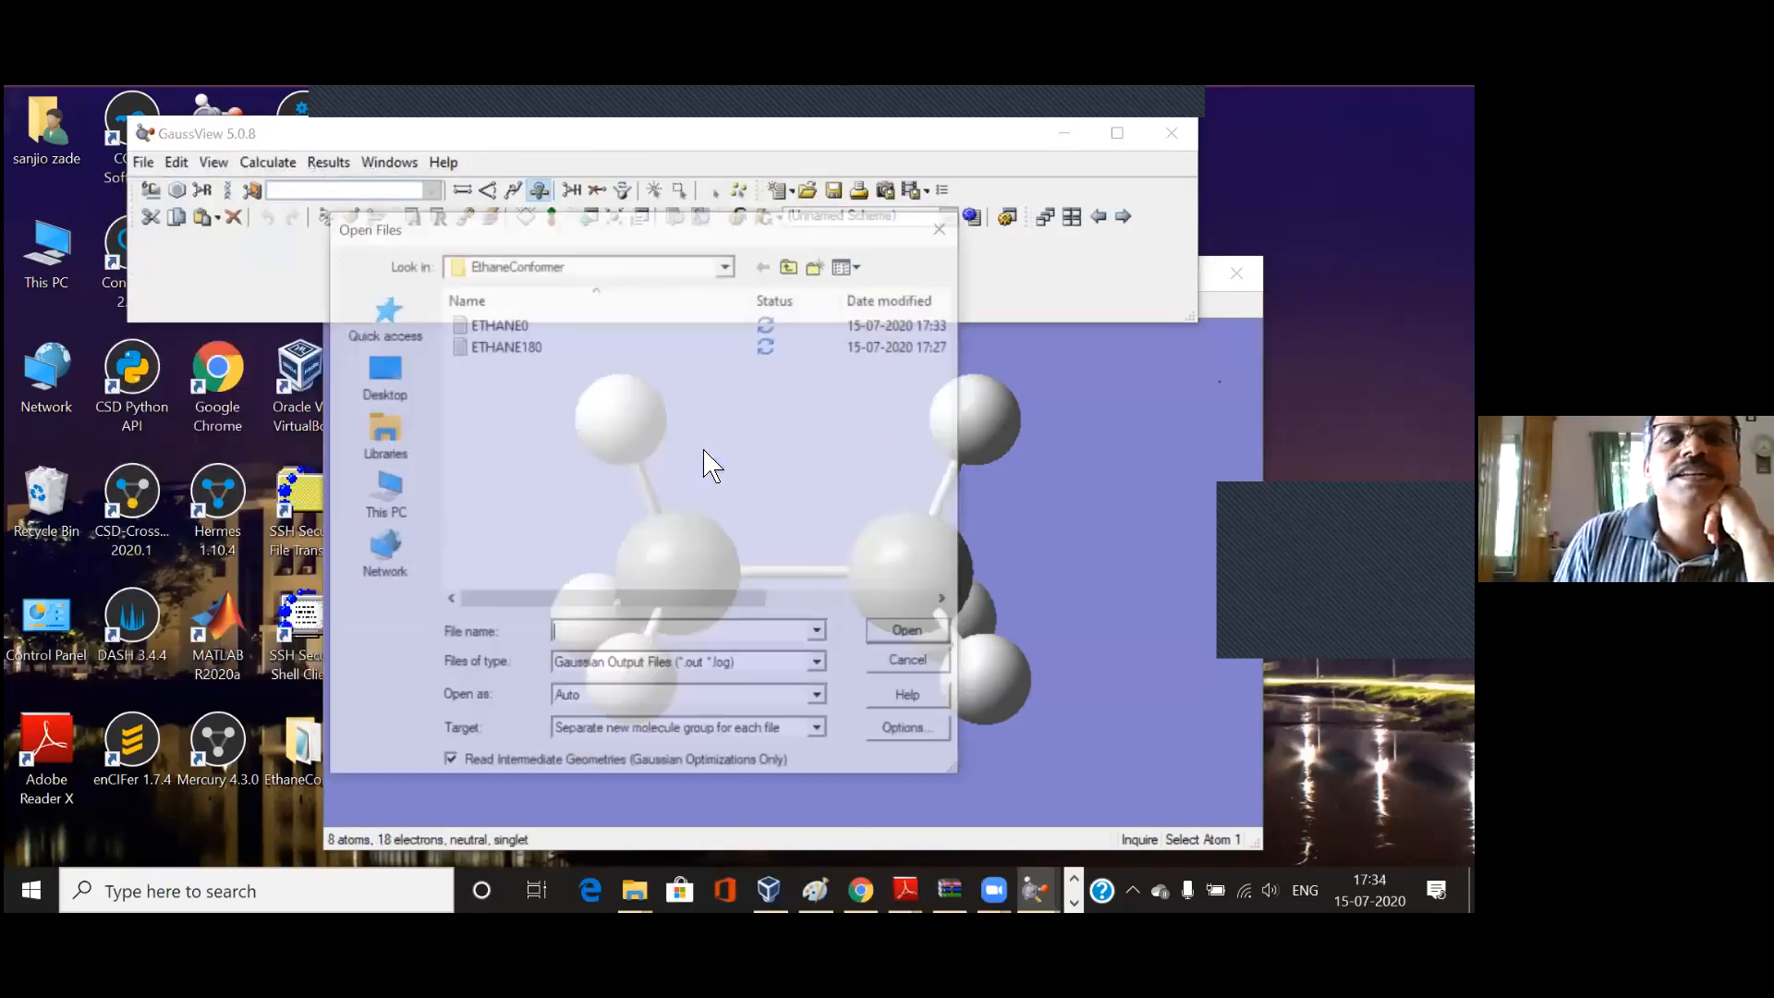
pyautogui.click(502, 328)
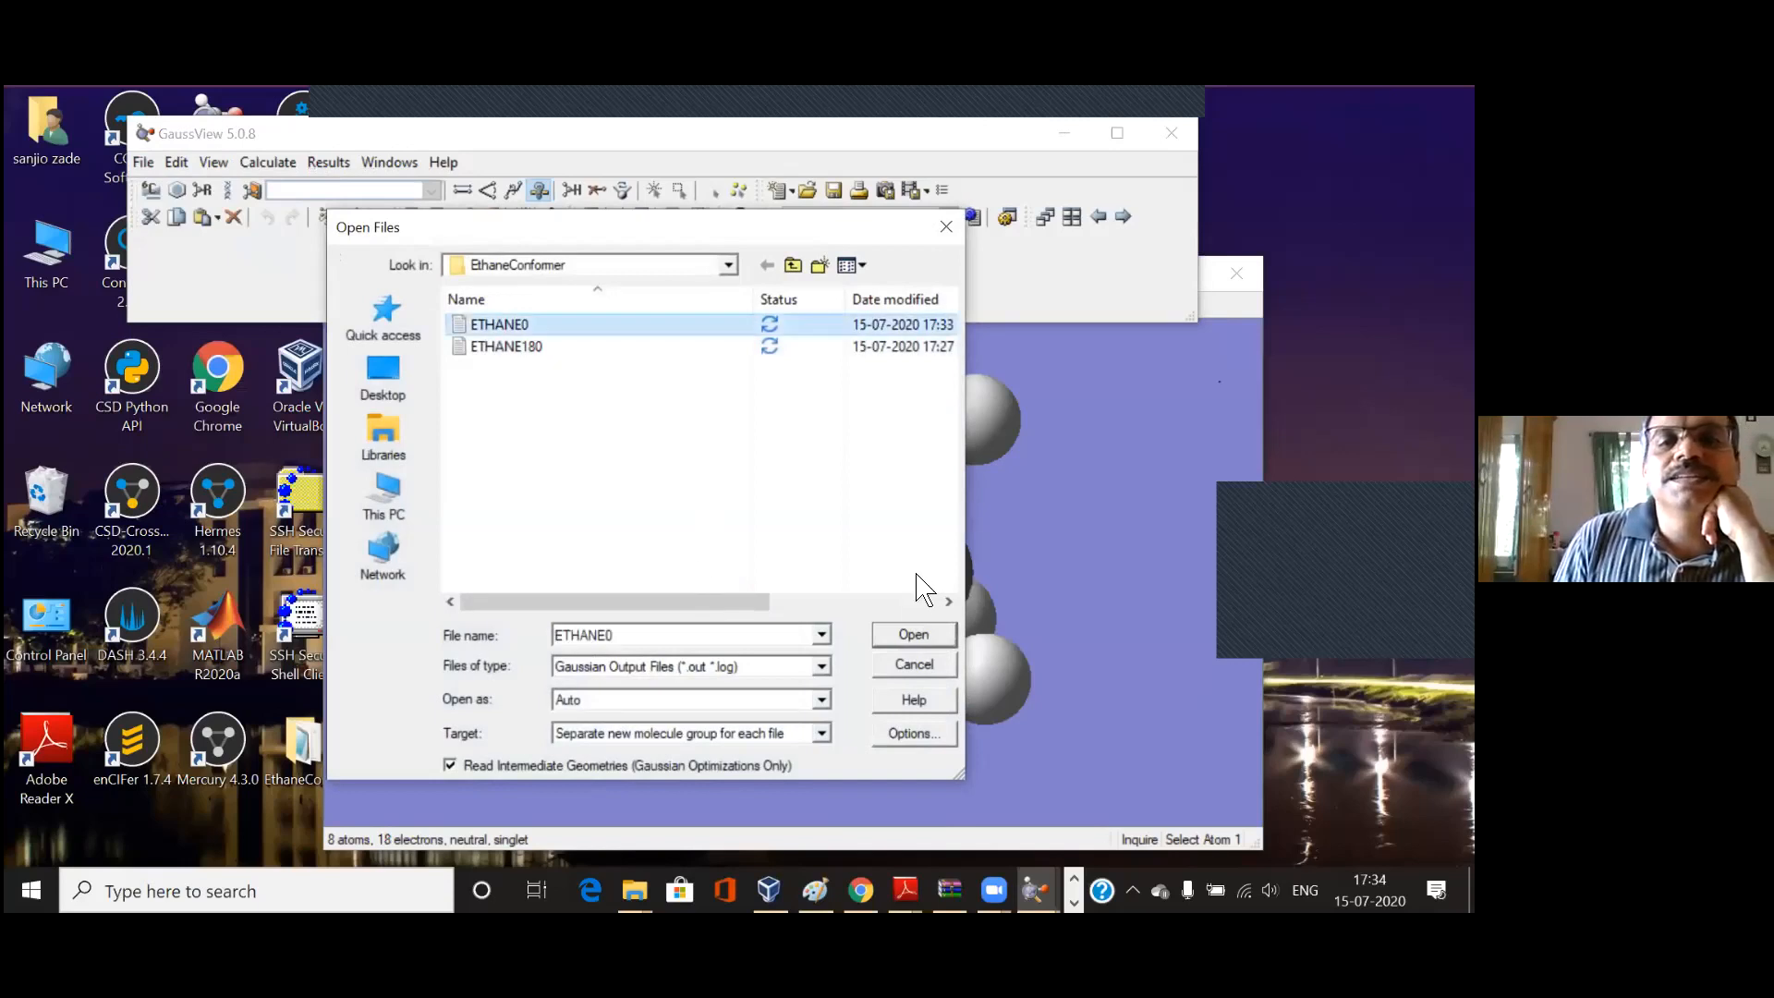
pyautogui.click(927, 634)
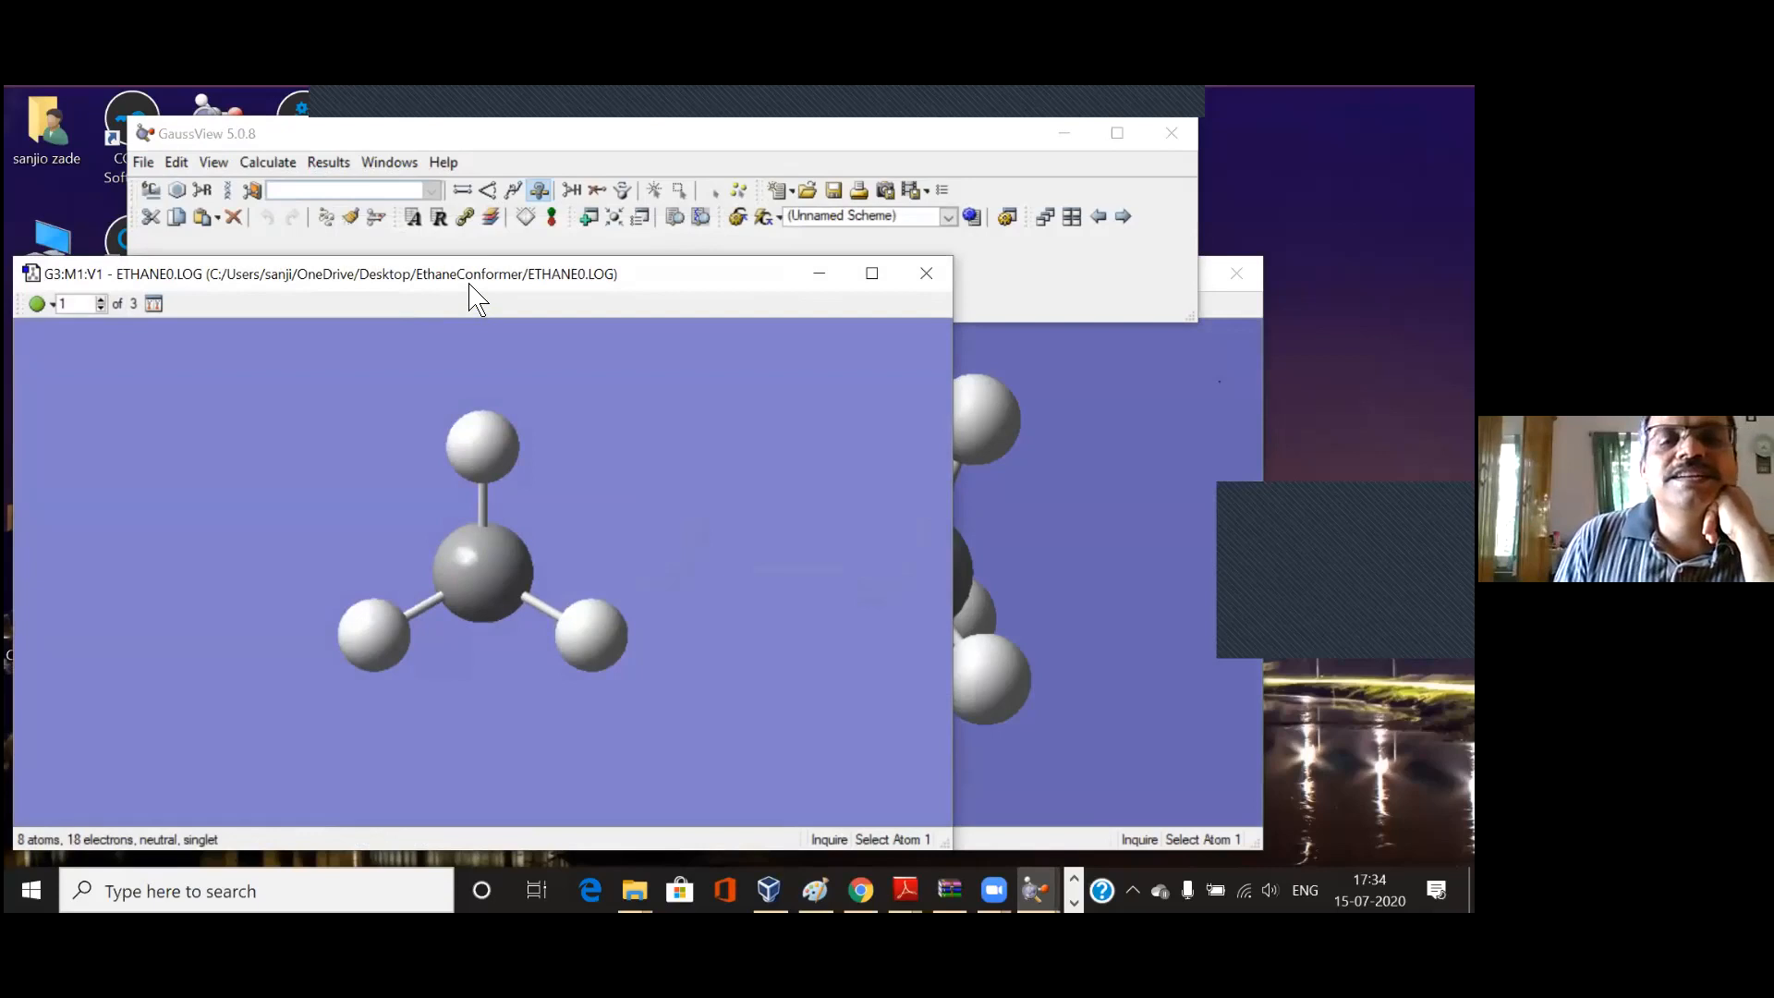
pyautogui.moveTo(469, 285); pyautogui.dragTo(658, 261)
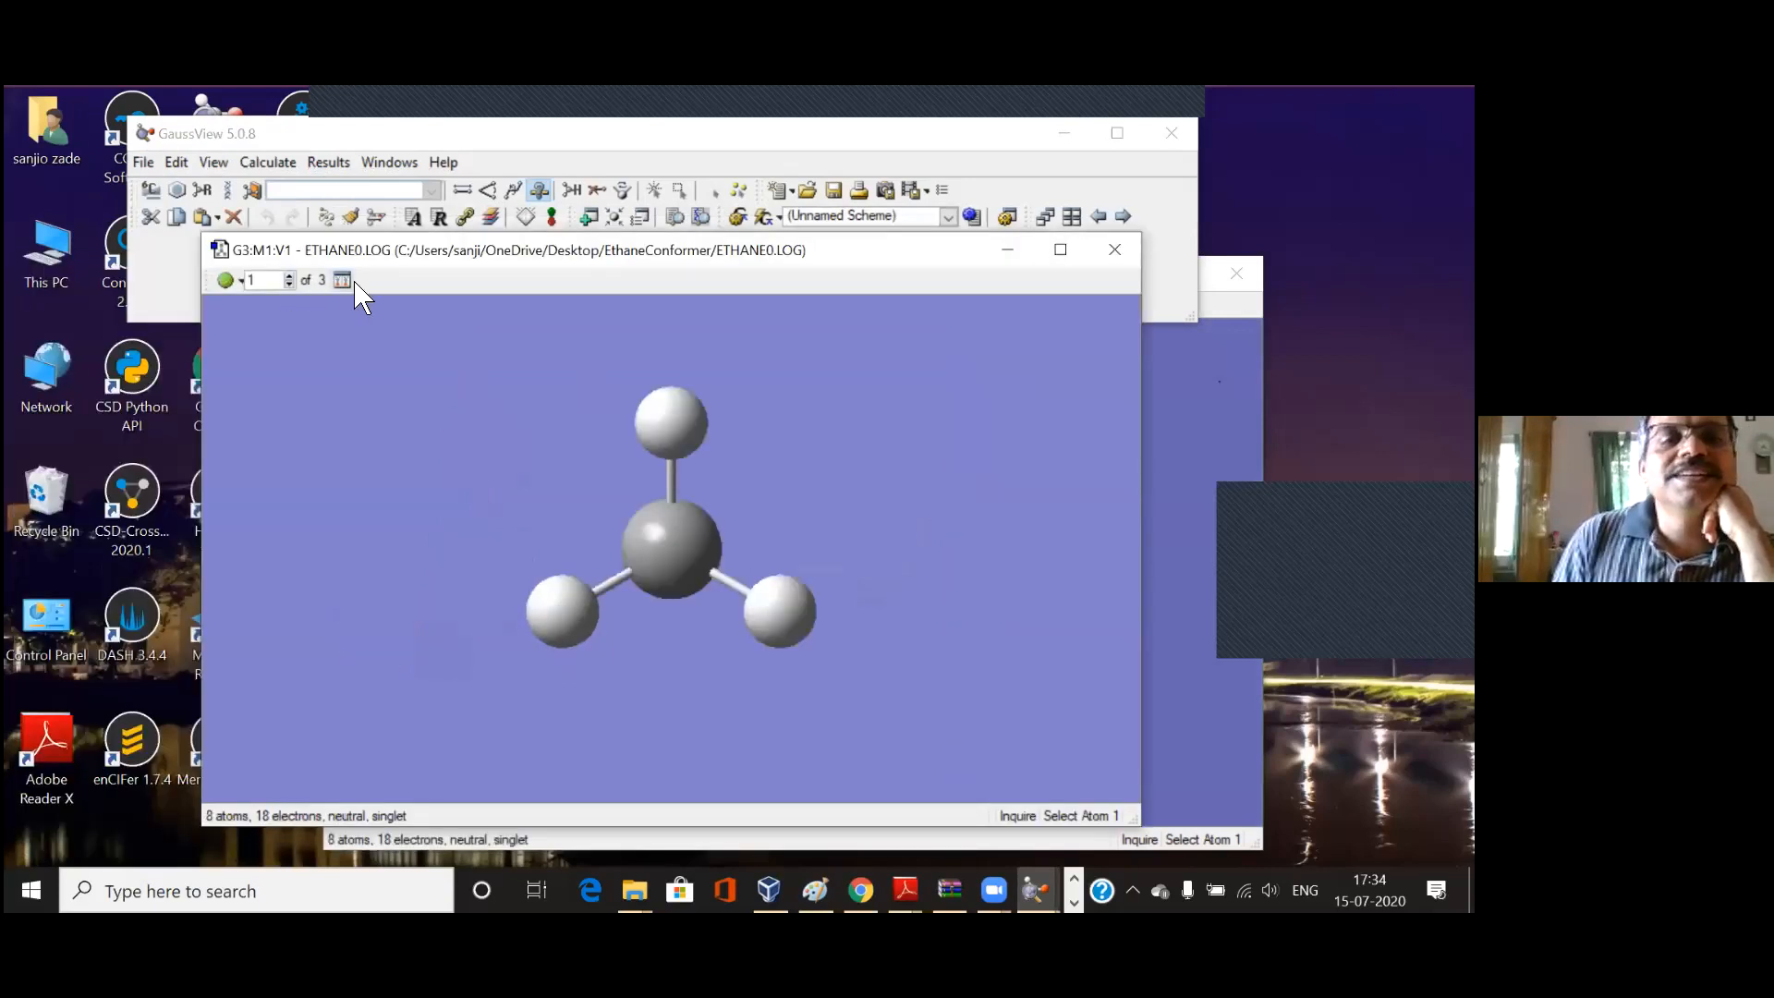
# Step: Step through the ETHANE0 optimization geometries to the third and examine the hydrogen arrangement from the side
pyautogui.click(289, 282)
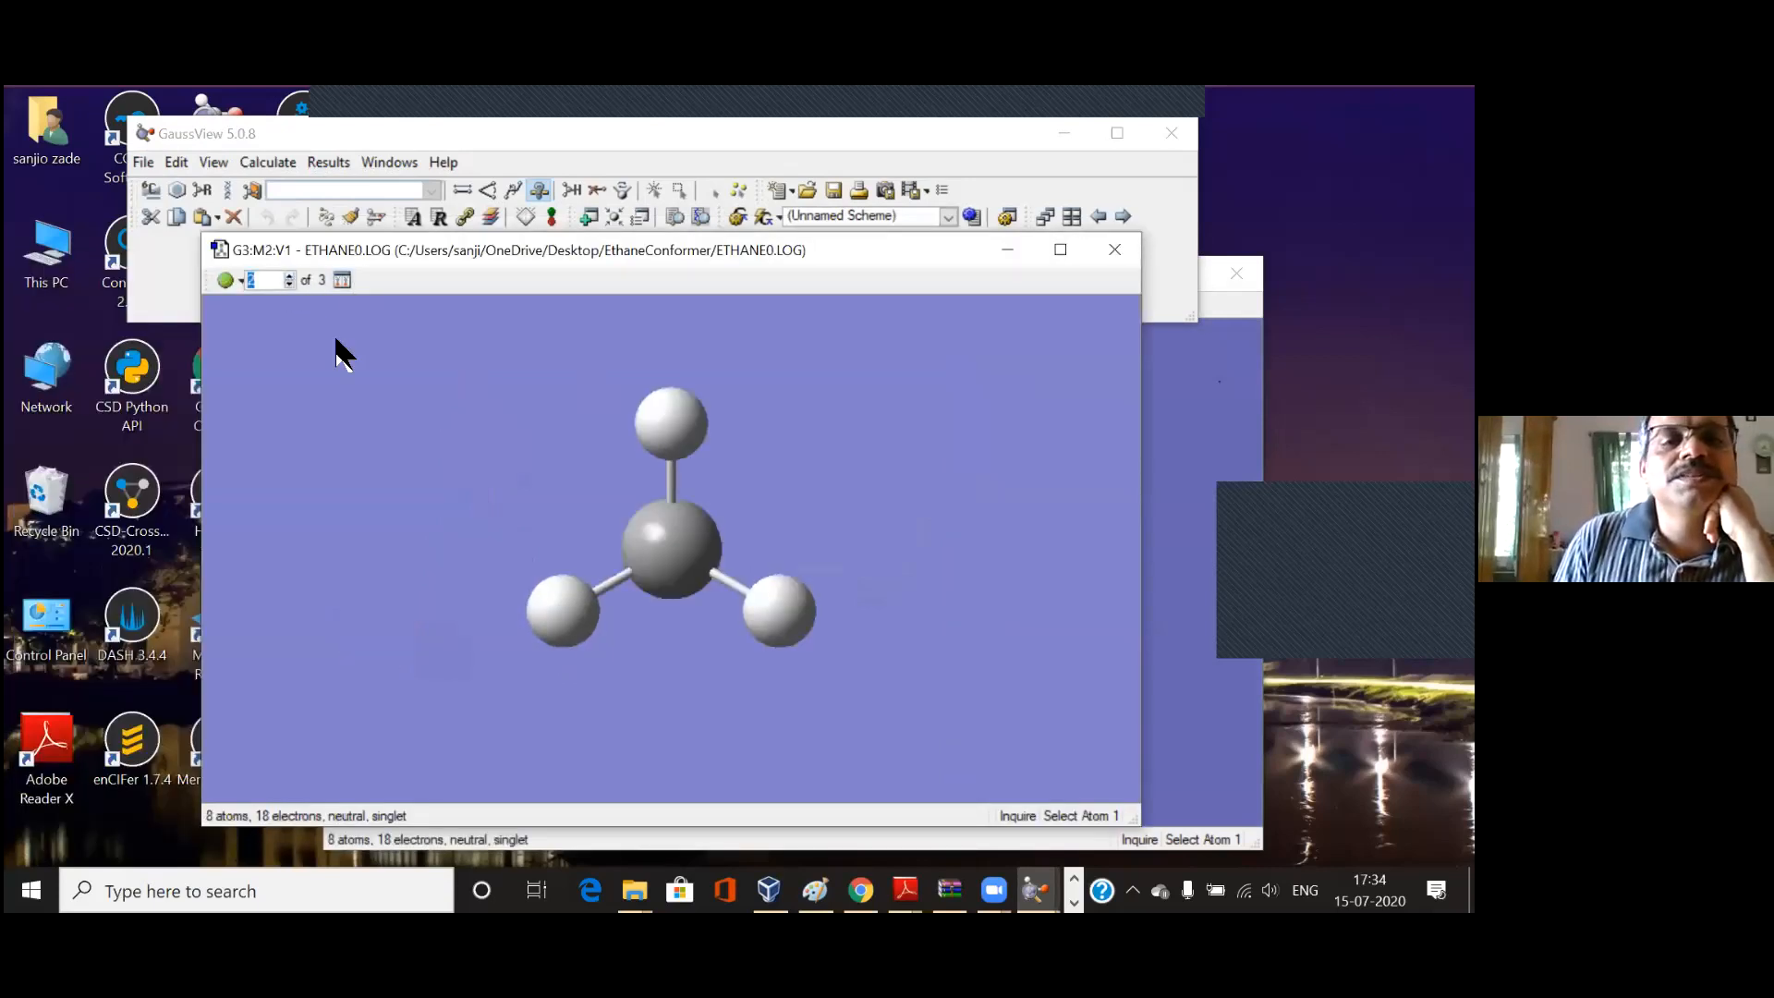
pyautogui.moveTo(664, 442); pyautogui.dragTo(654, 638)
pyautogui.moveTo(539, 674); pyautogui.dragTo(672, 584)
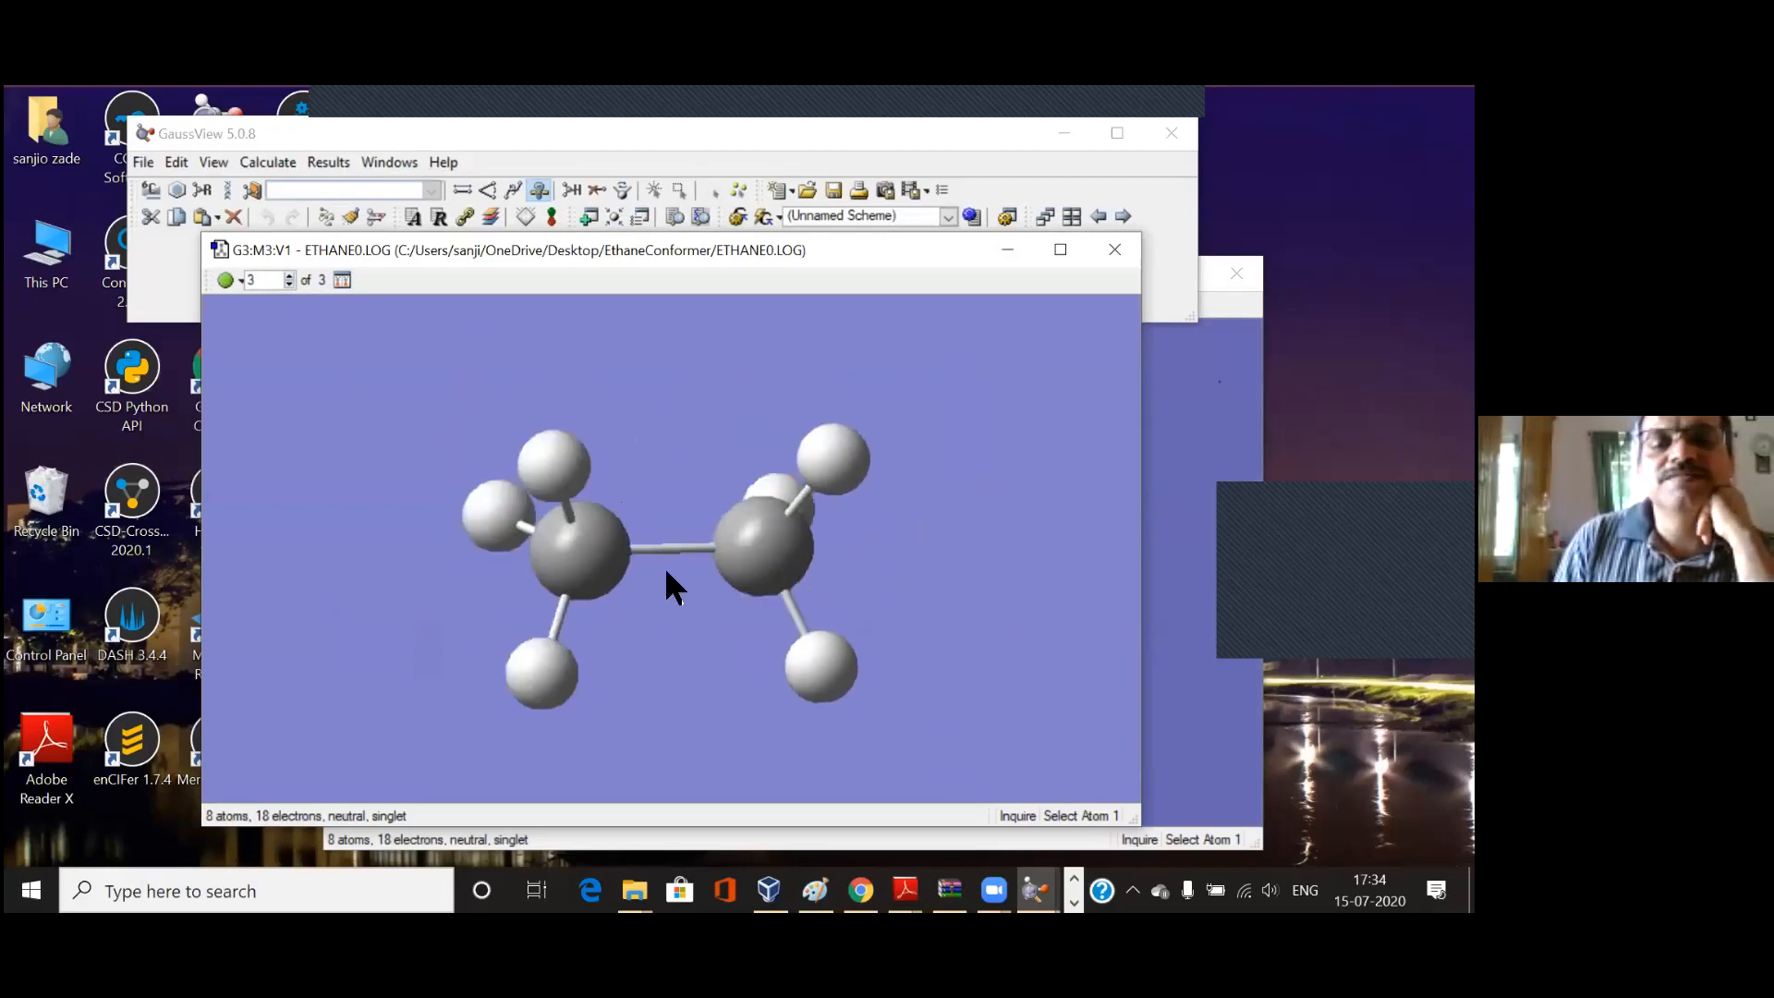
pyautogui.moveTo(625, 507); pyautogui.dragTo(529, 442)
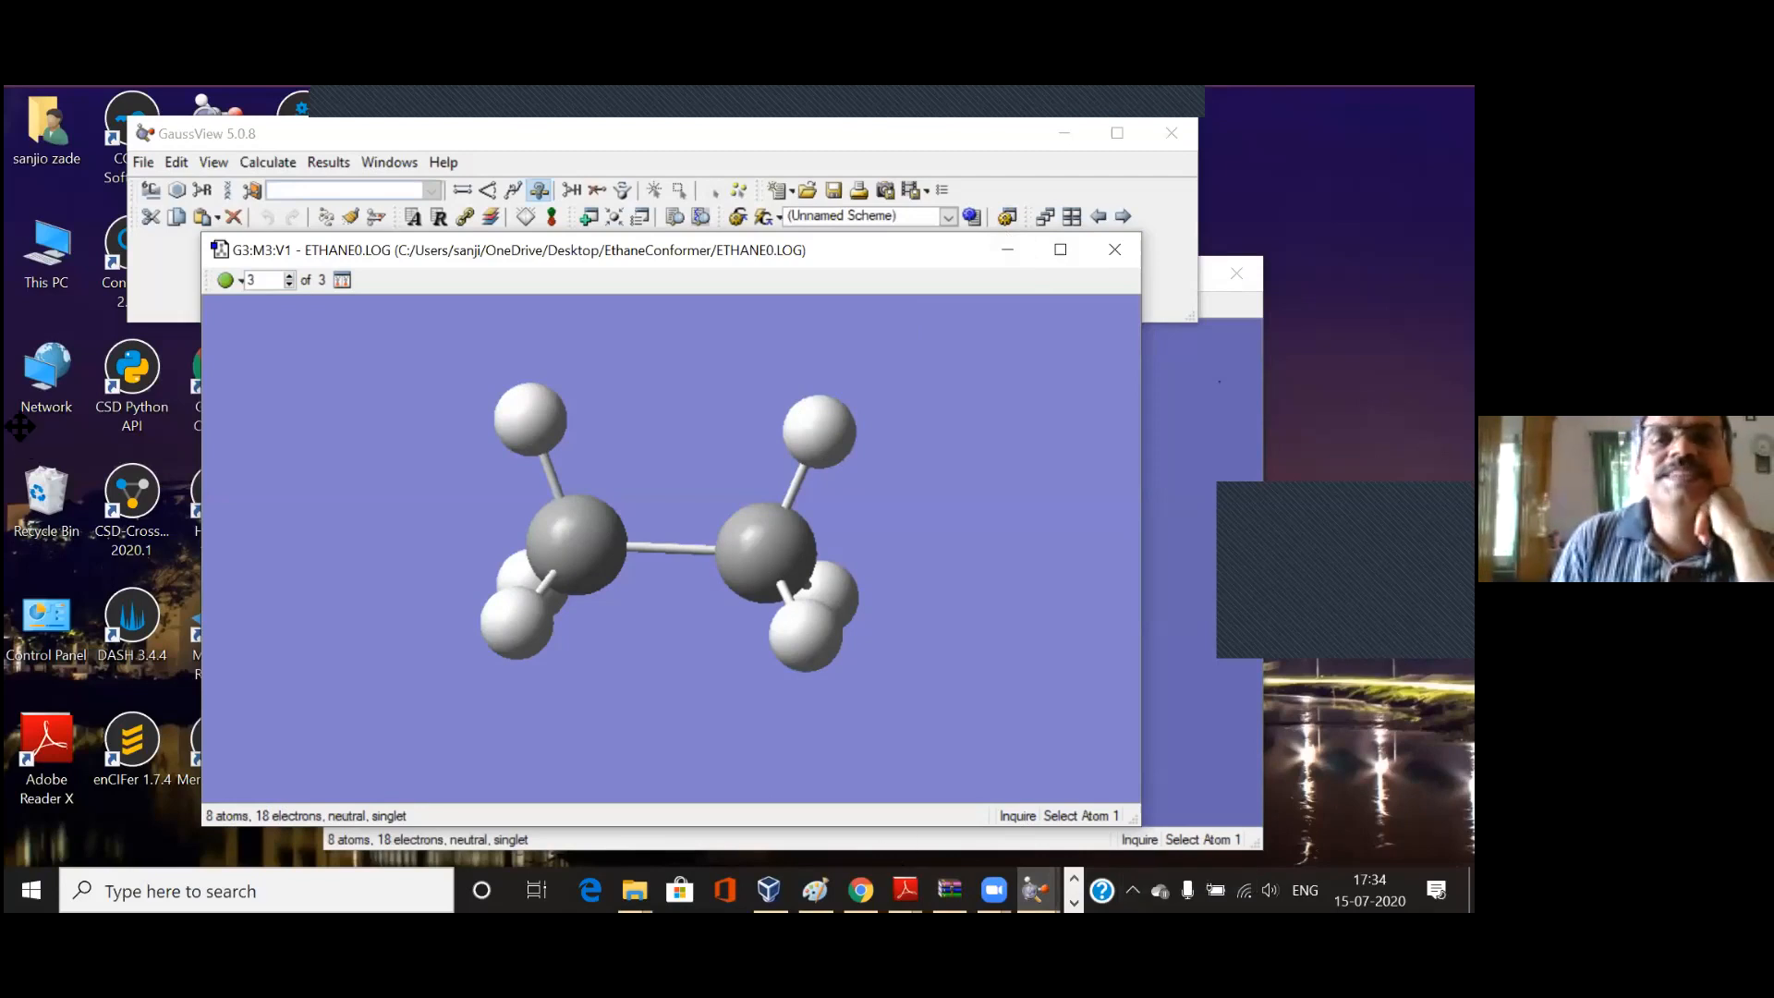
# Step: Minimize the ETHANE0.LOG molecule window
pyautogui.moveTo(677, 173)
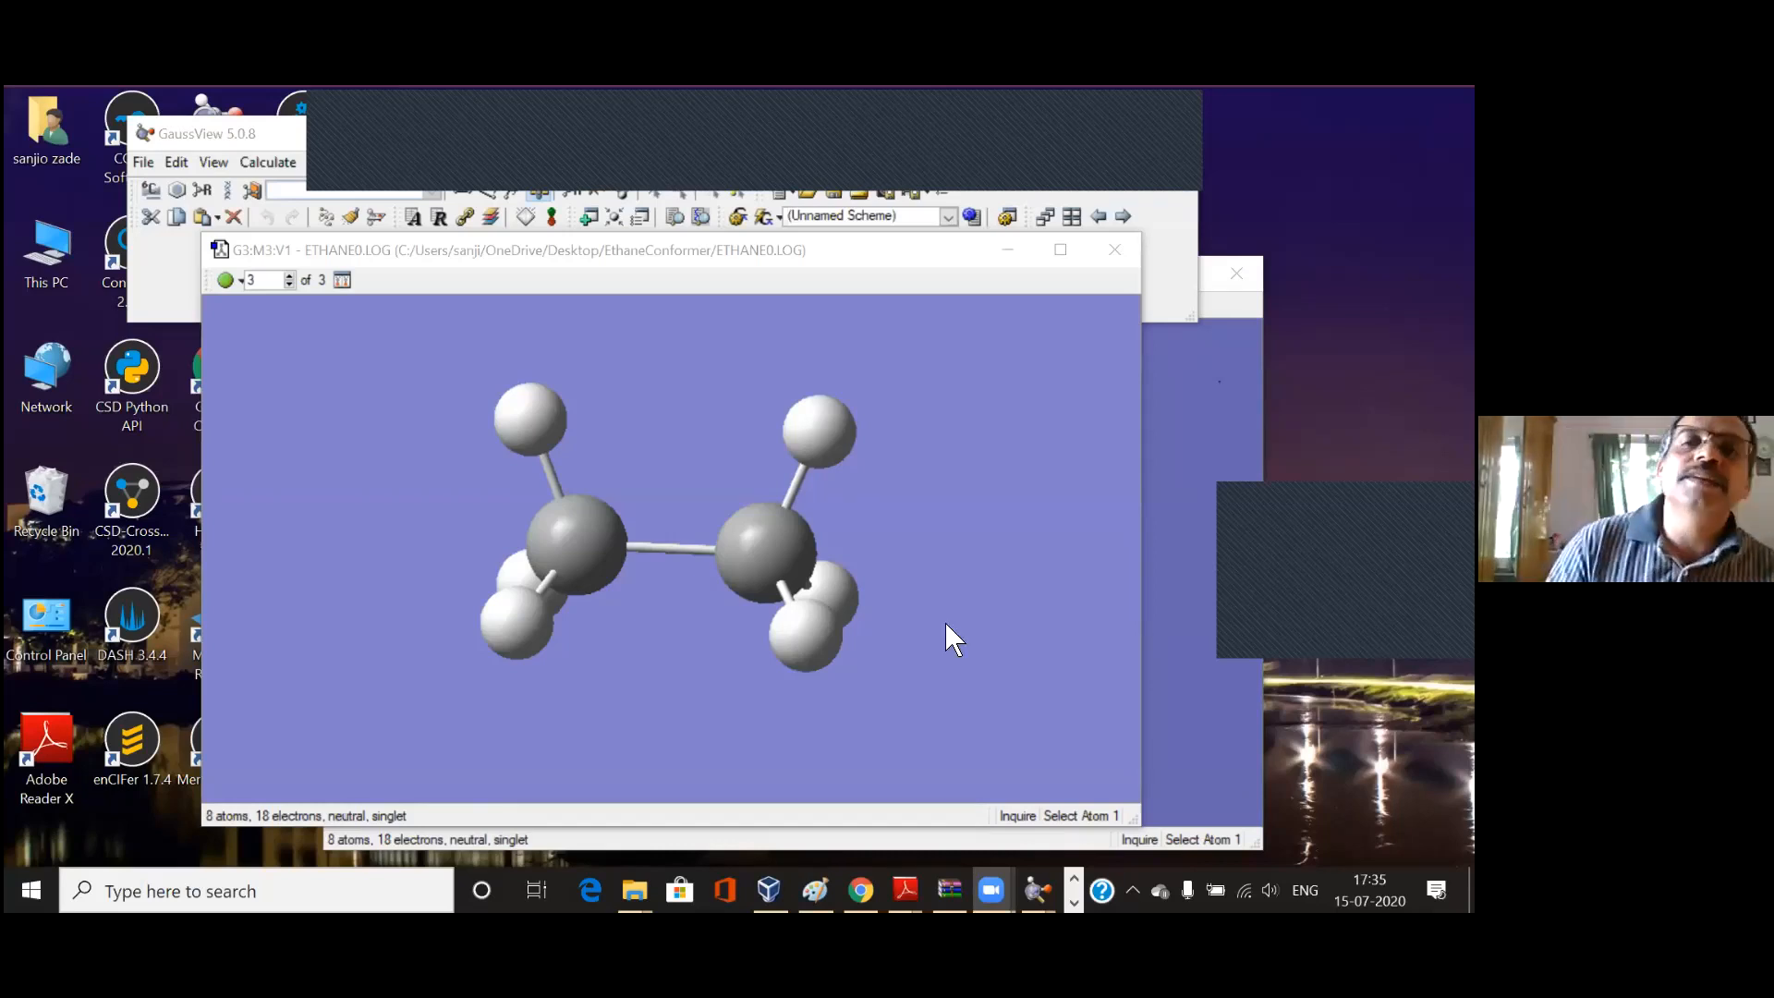
pyautogui.click(1008, 251)
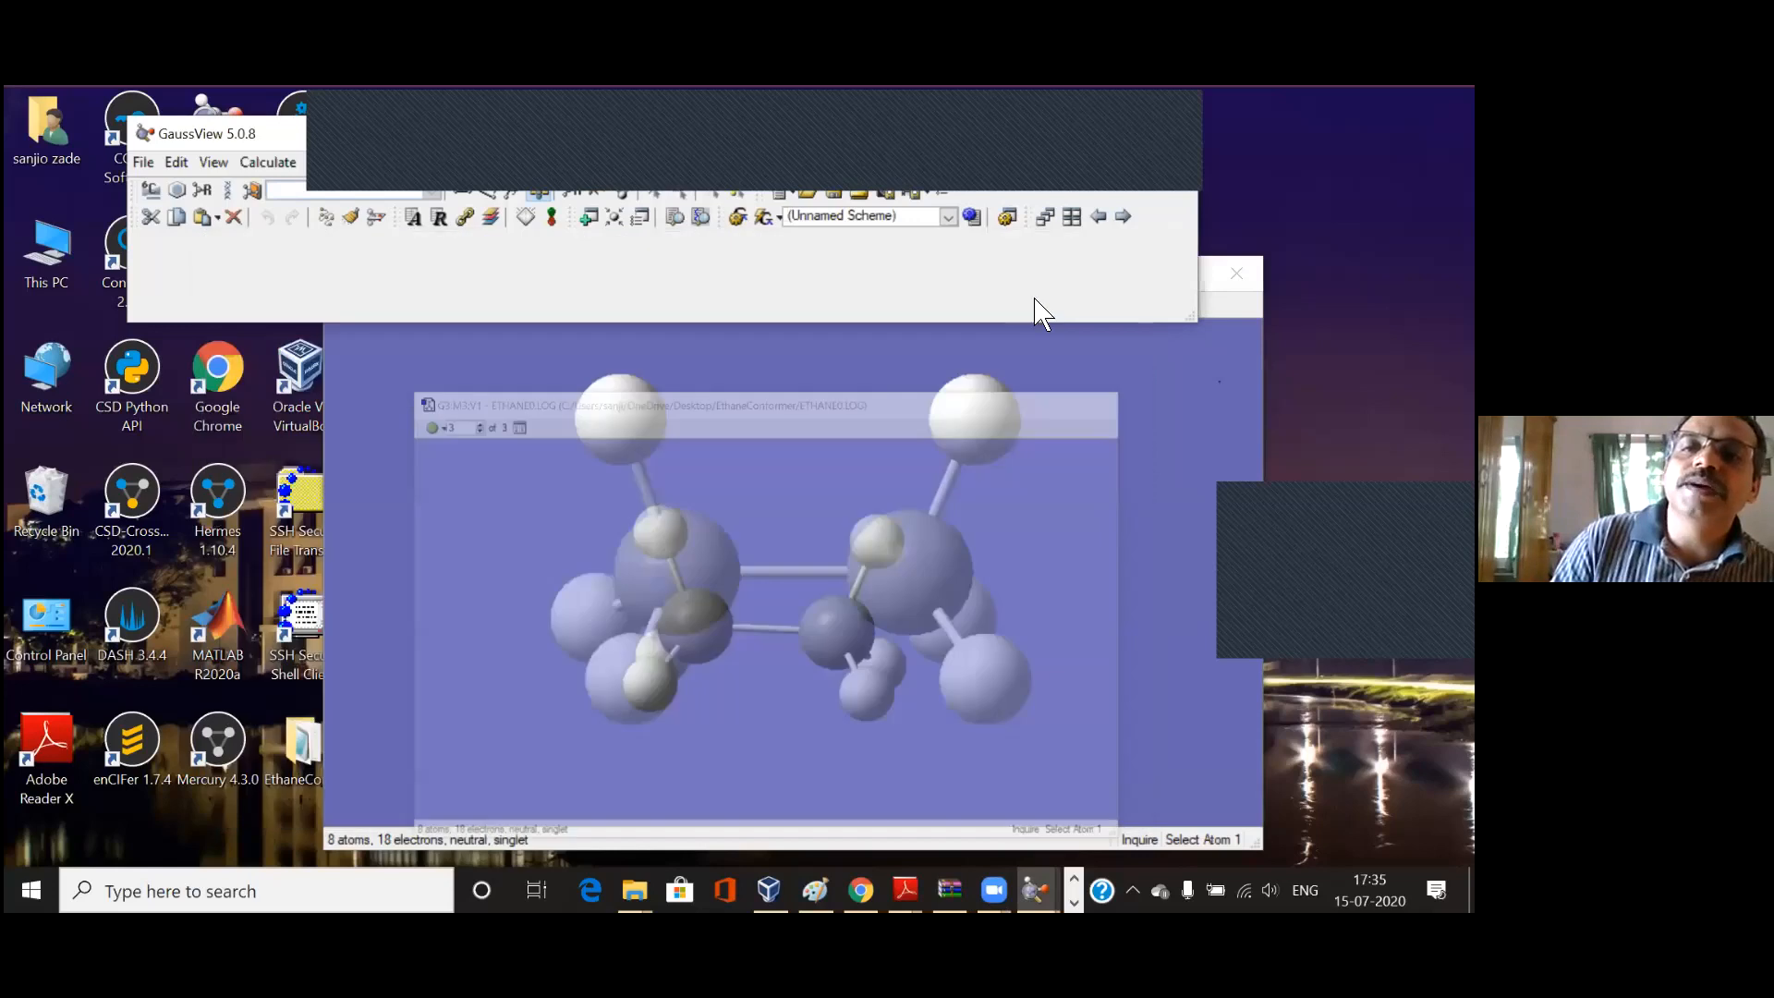
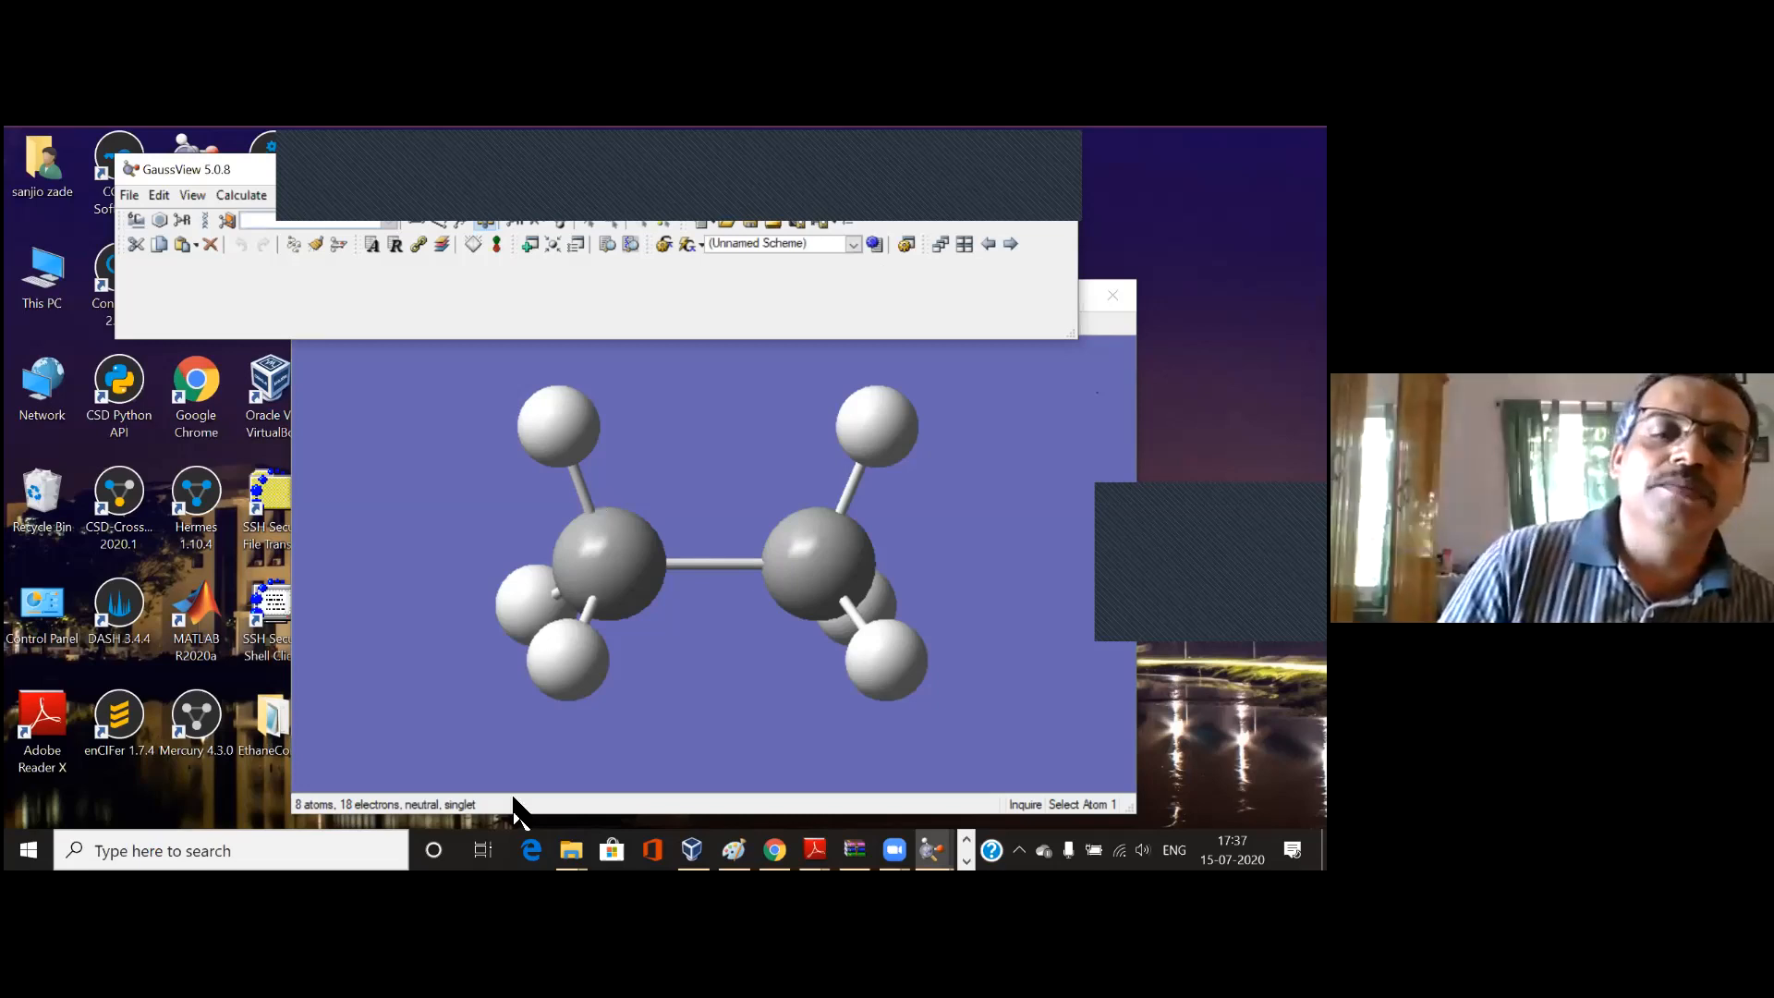
pyautogui.click(479, 779)
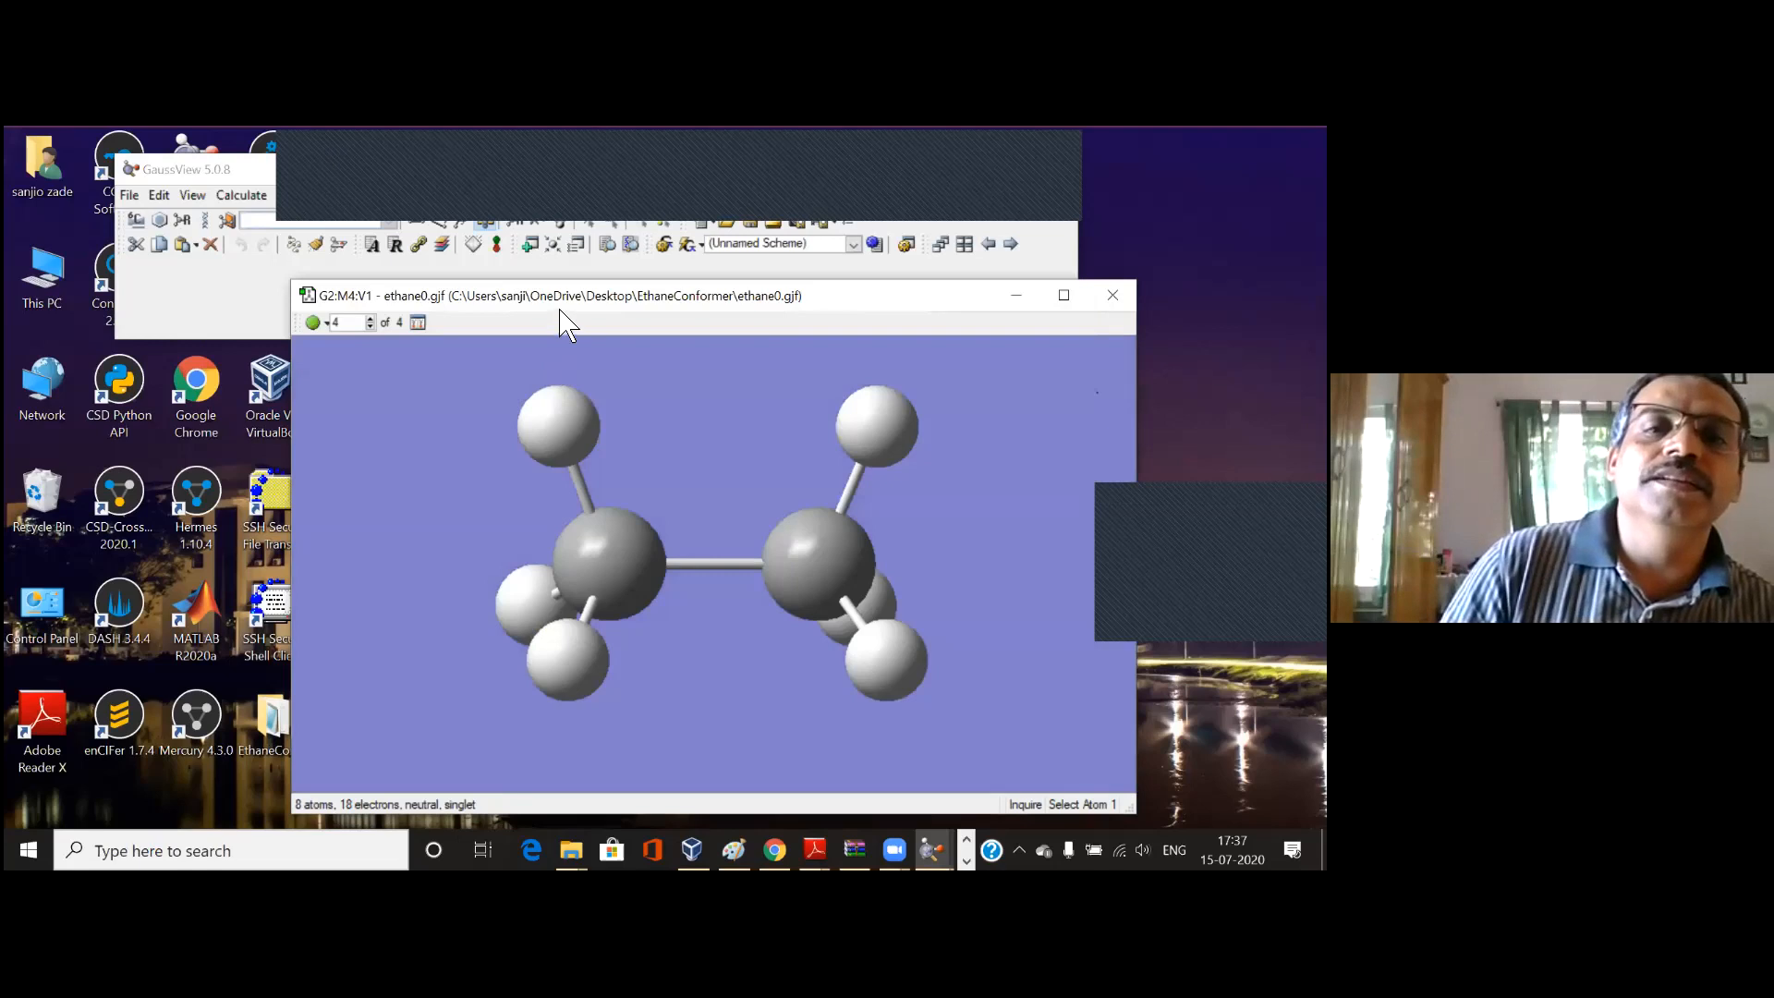
pyautogui.moveTo(532, 300); pyautogui.dragTo(486, 293)
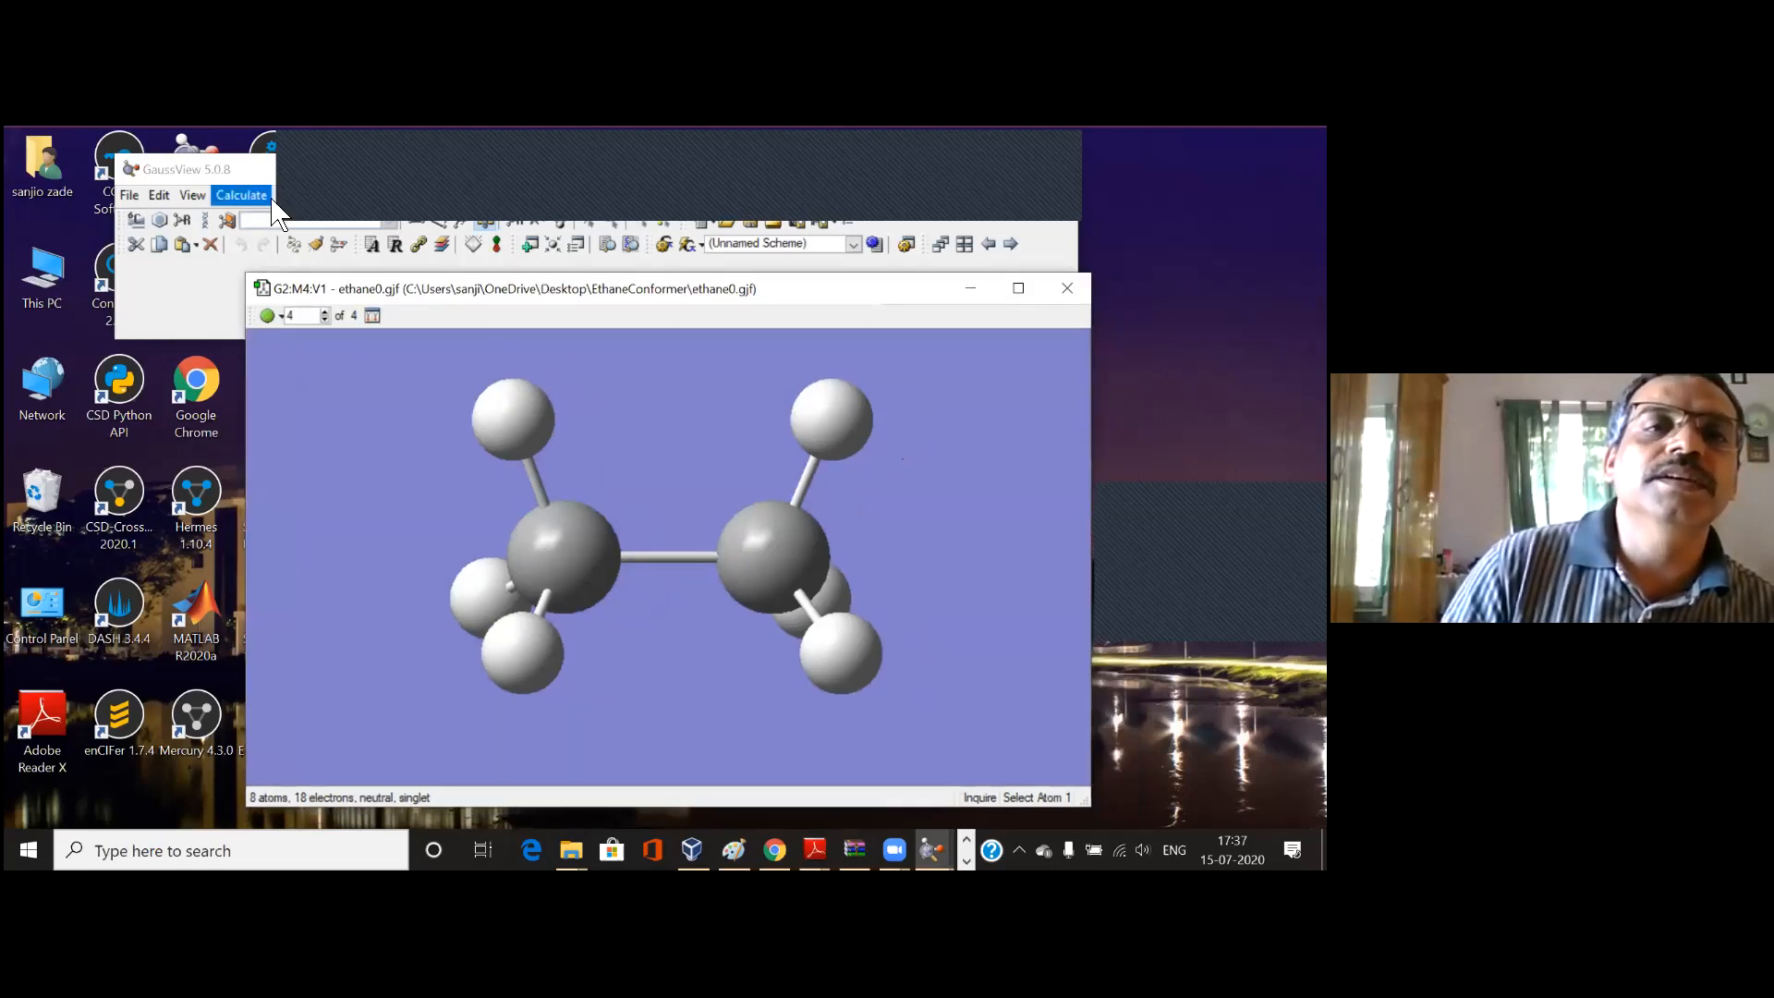
pyautogui.click(308, 198)
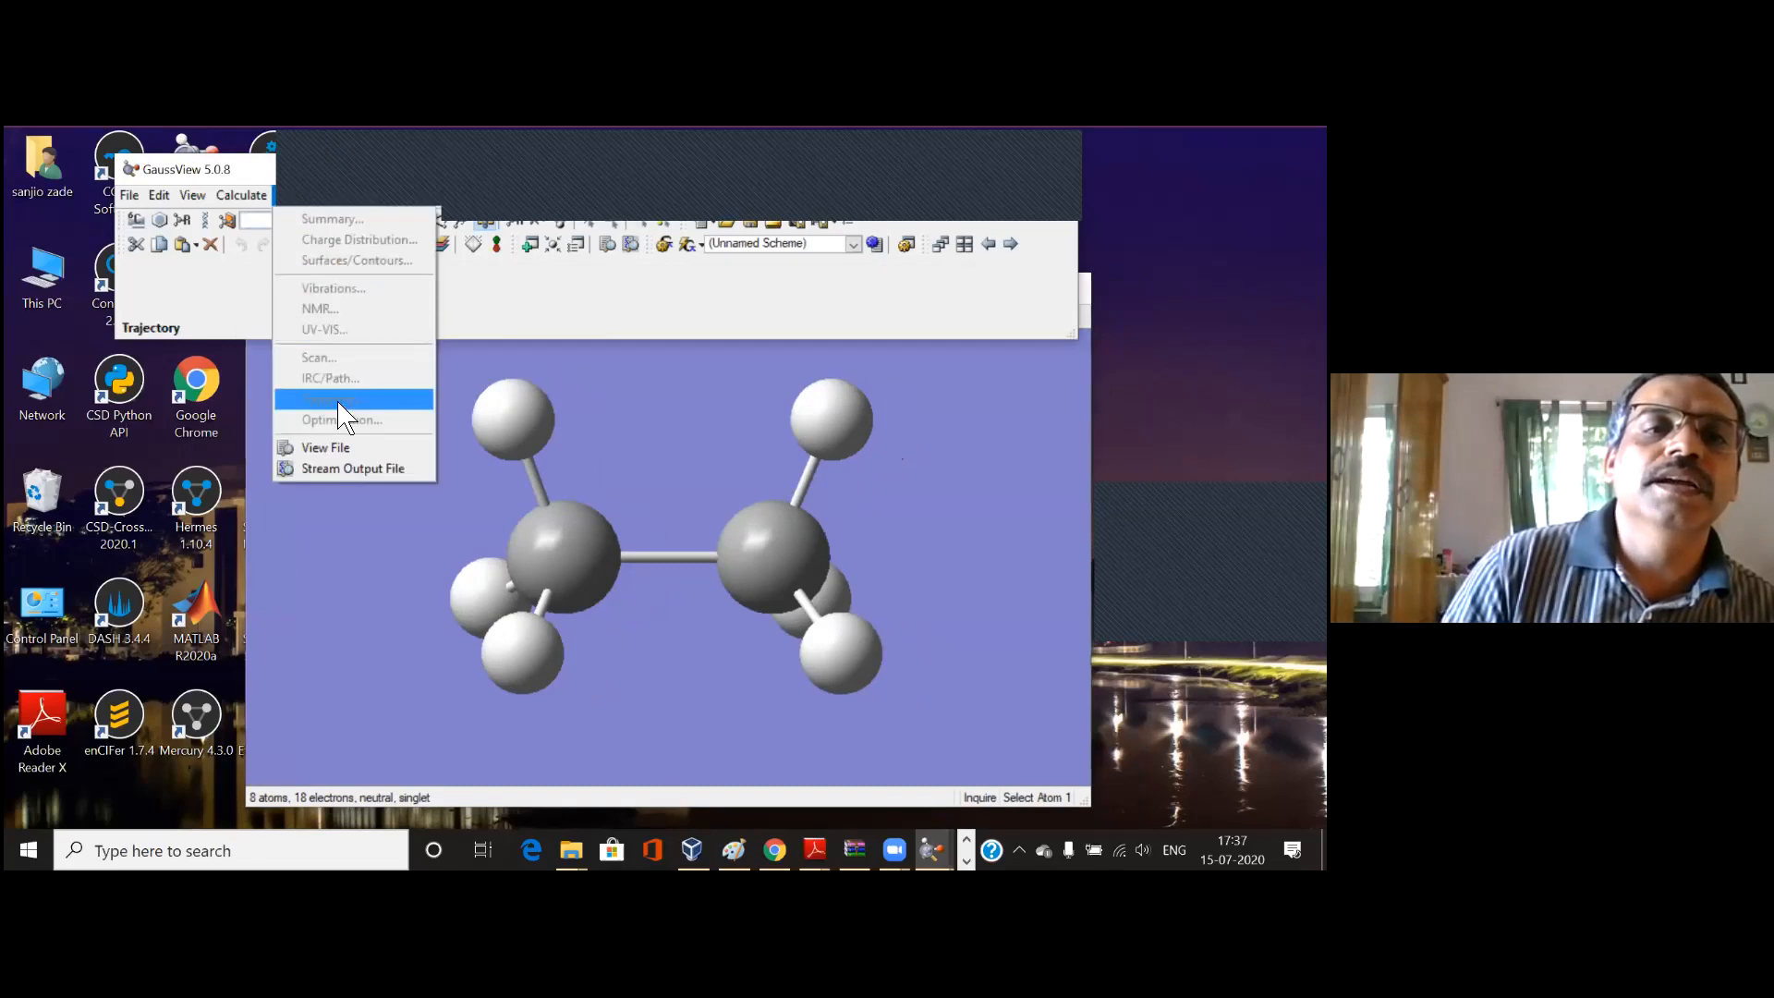
pyautogui.click(918, 282)
# Step: Open the Gaussian output file ETHANE180 and position its molecule window over the ethane0.gjf window
pyautogui.click(129, 195)
pyautogui.click(162, 247)
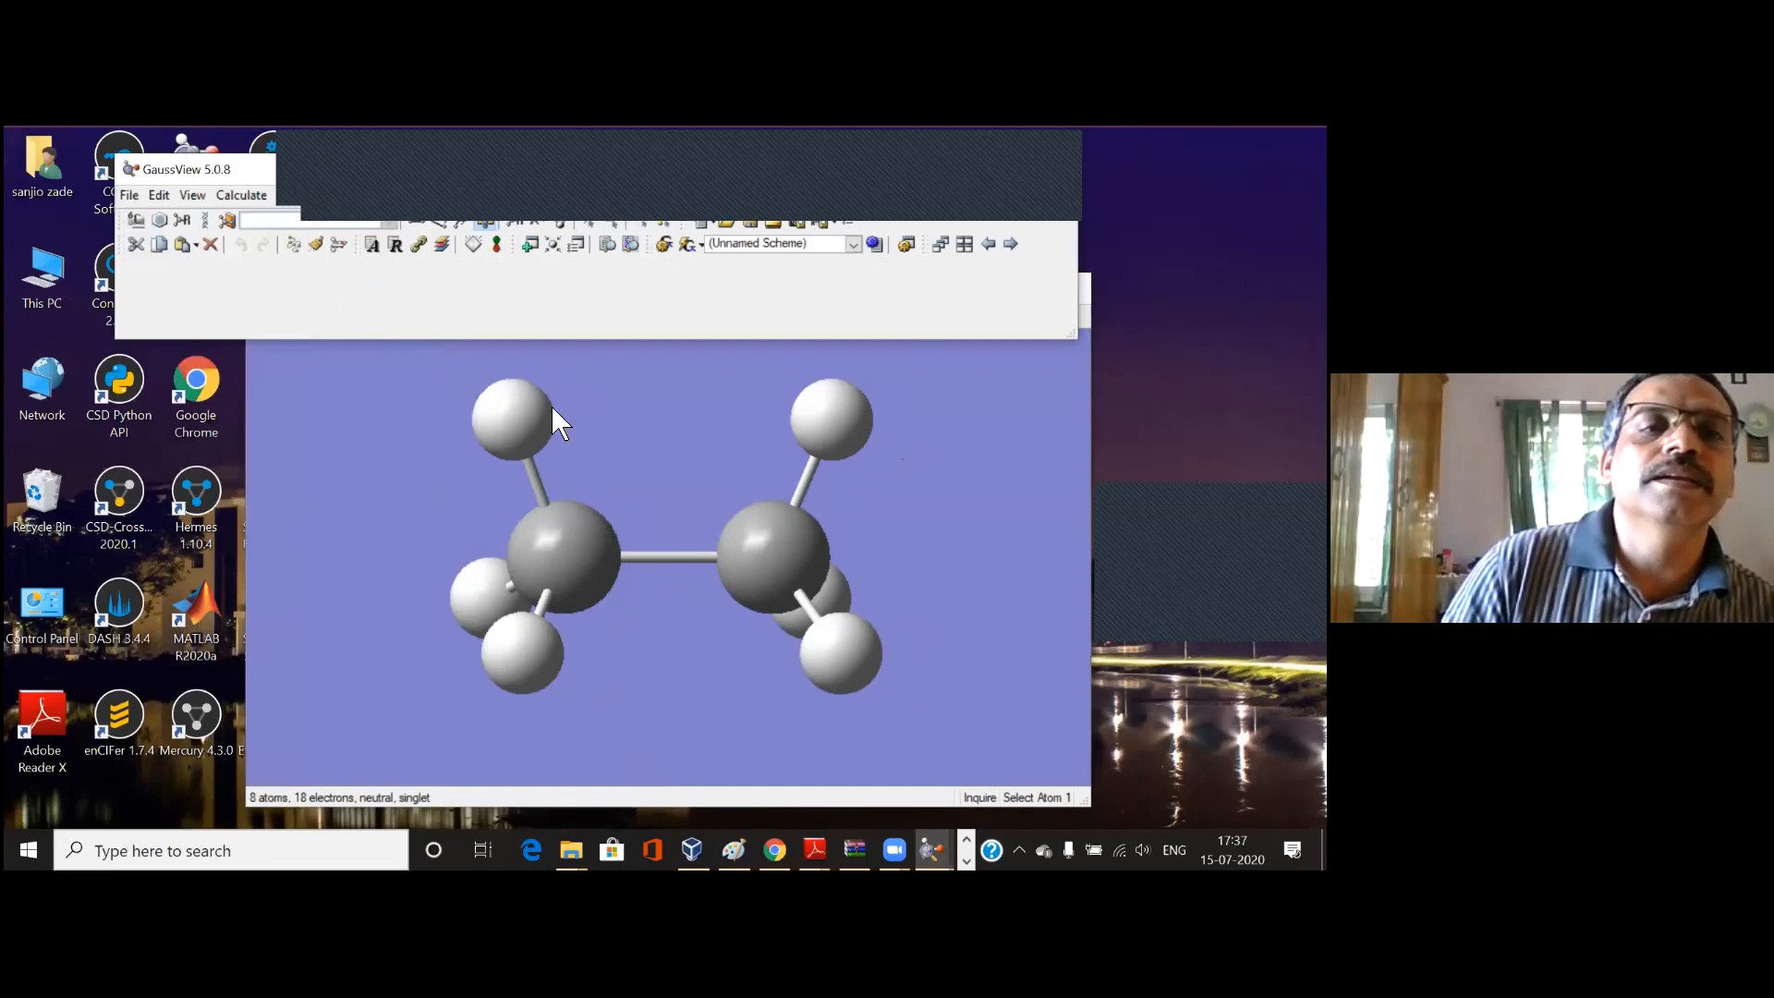
pyautogui.click(467, 362)
pyautogui.click(827, 621)
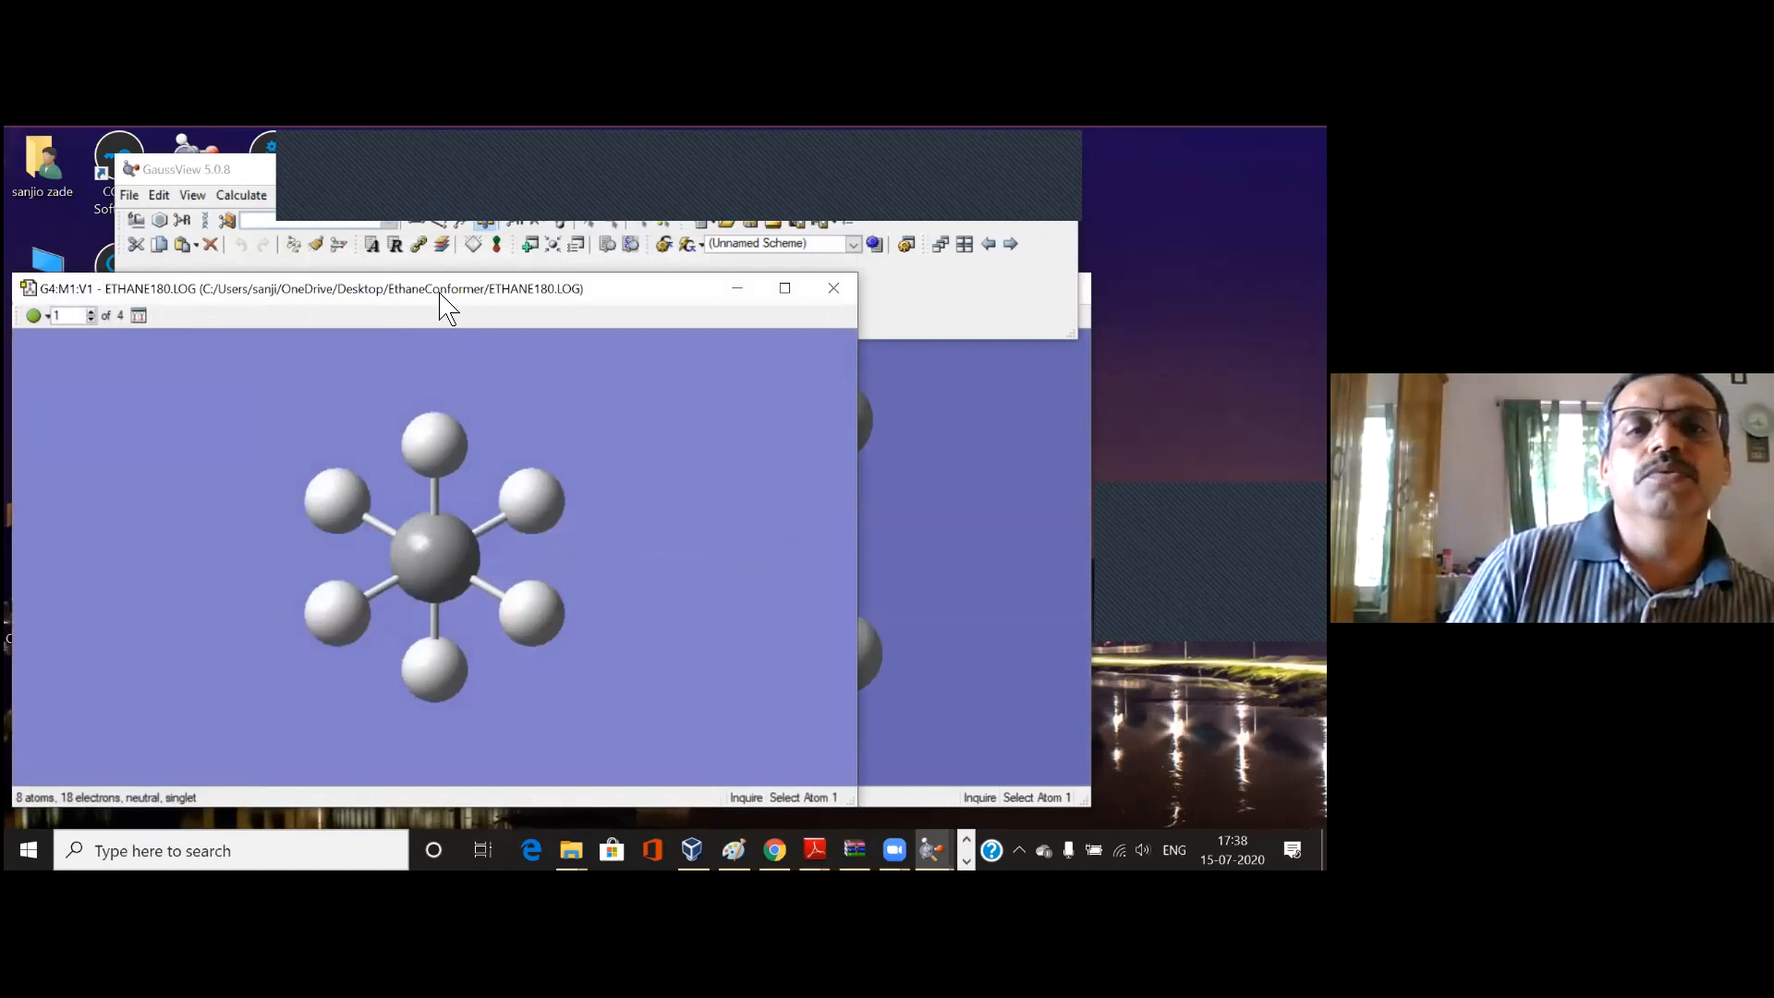
pyautogui.moveTo(441, 295); pyautogui.dragTo(674, 305)
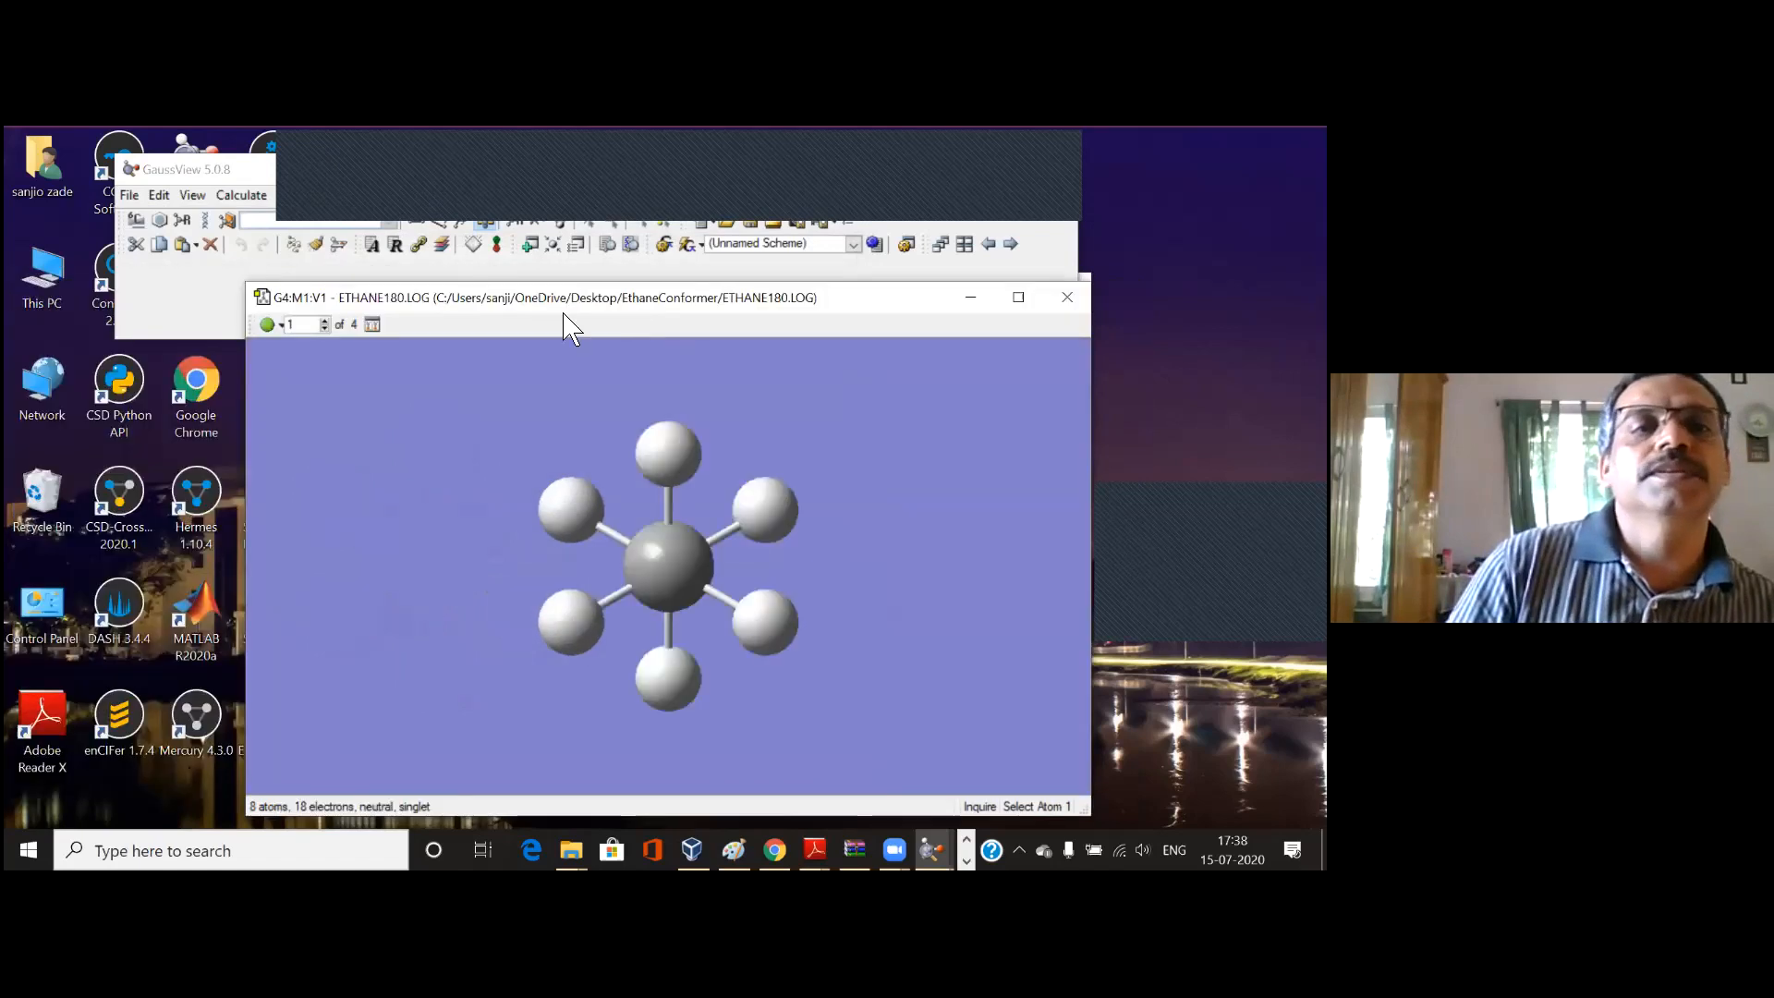
# Step: Display the optimization plot for ETHANE180.LOG, zoom into the Total Energy curve around optimization steps 2 to 4, and dismiss the plot
pyautogui.click(301, 195)
pyautogui.click(354, 413)
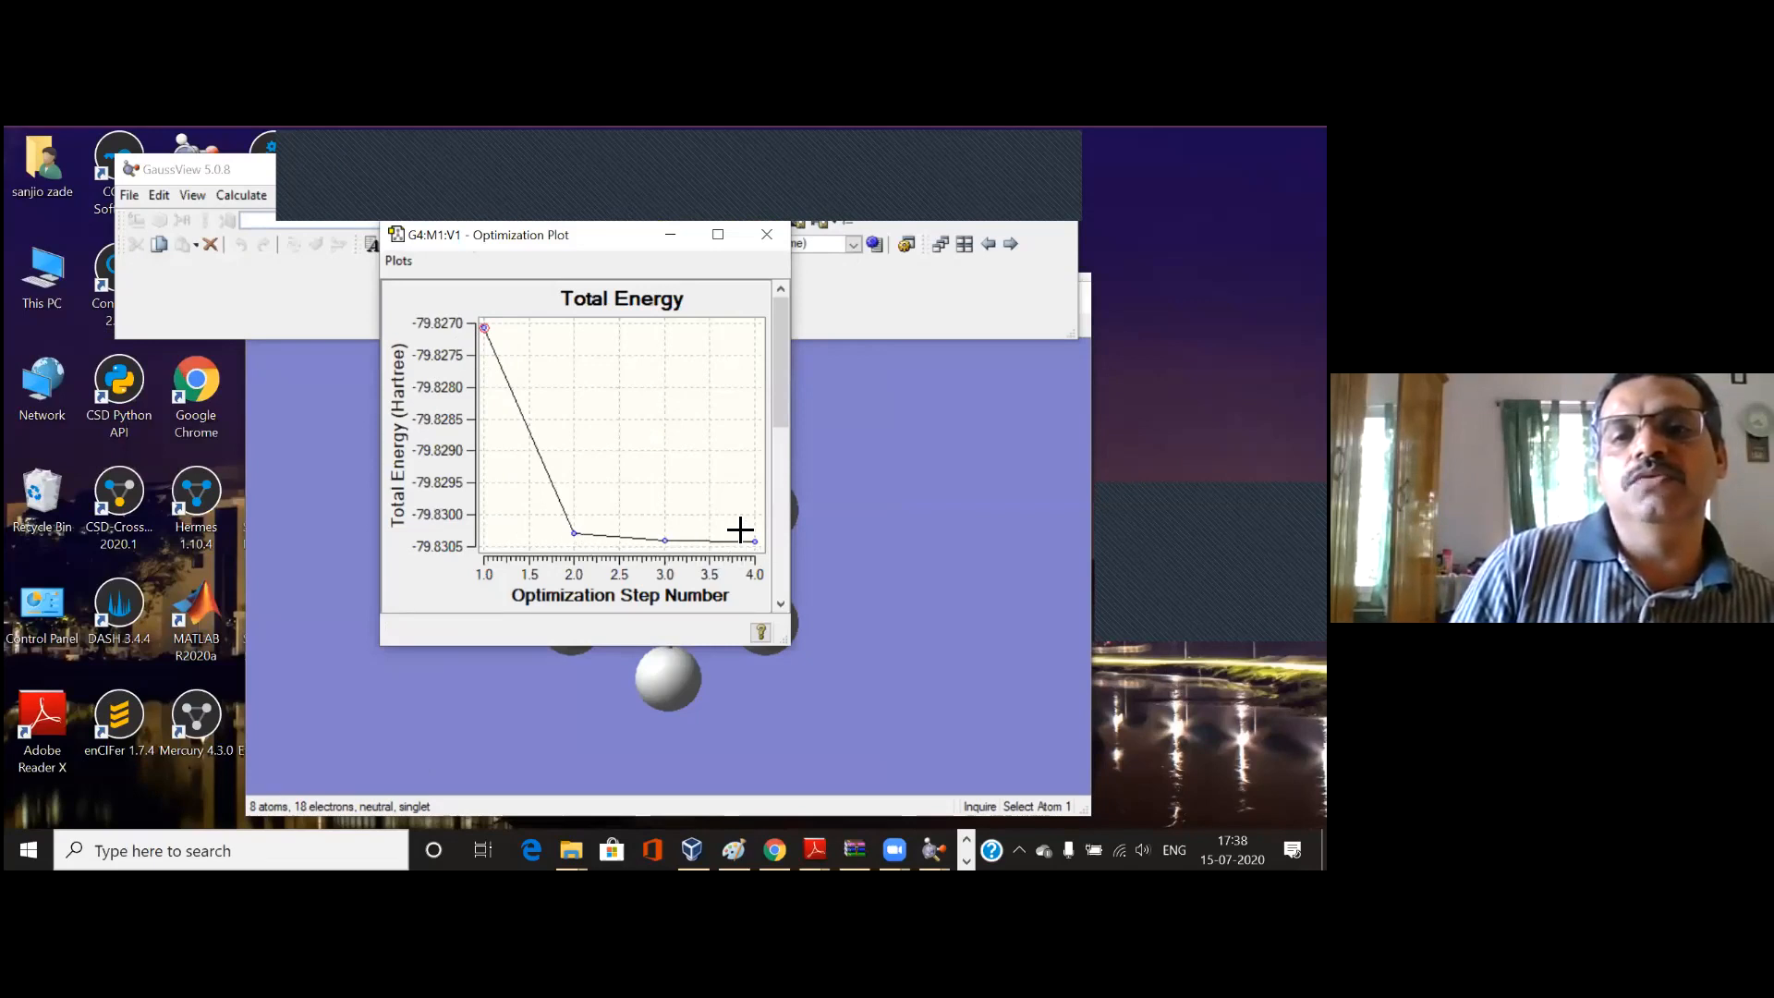
pyautogui.moveTo(536, 488); pyautogui.dragTo(780, 567)
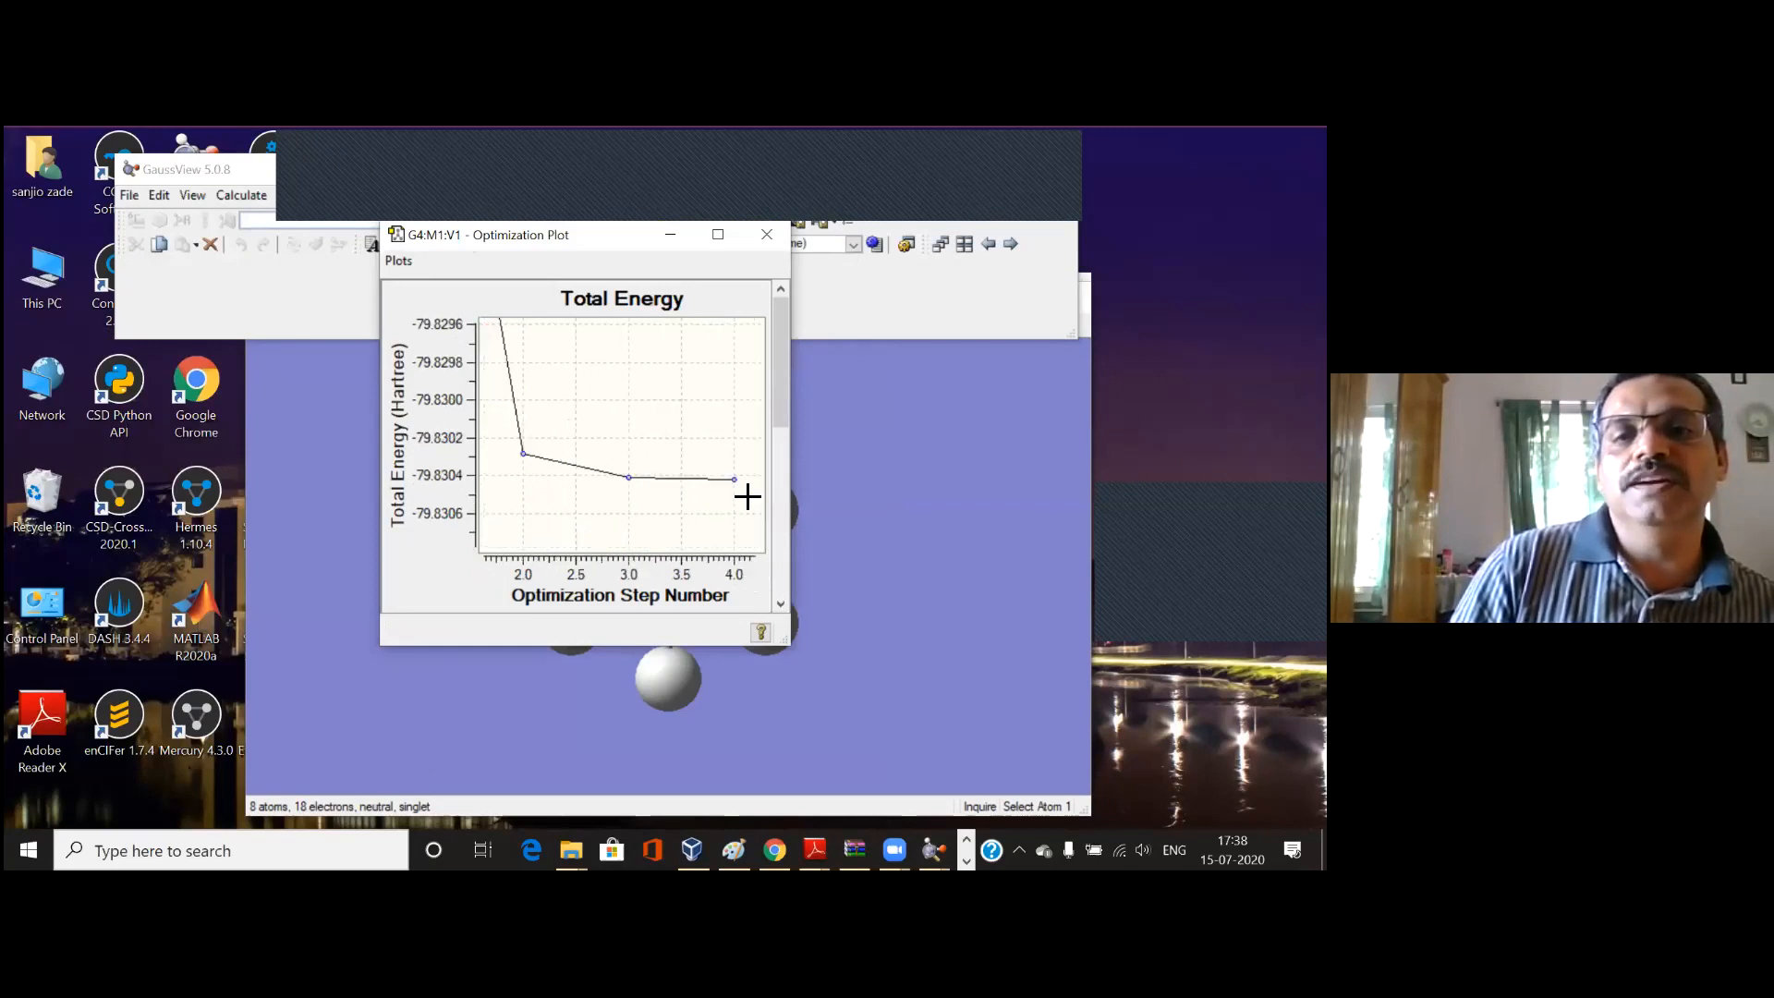
pyautogui.moveTo(496, 412); pyautogui.dragTo(790, 525)
pyautogui.moveTo(513, 392); pyautogui.dragTo(753, 511)
pyautogui.moveTo(498, 370); pyautogui.dragTo(753, 524)
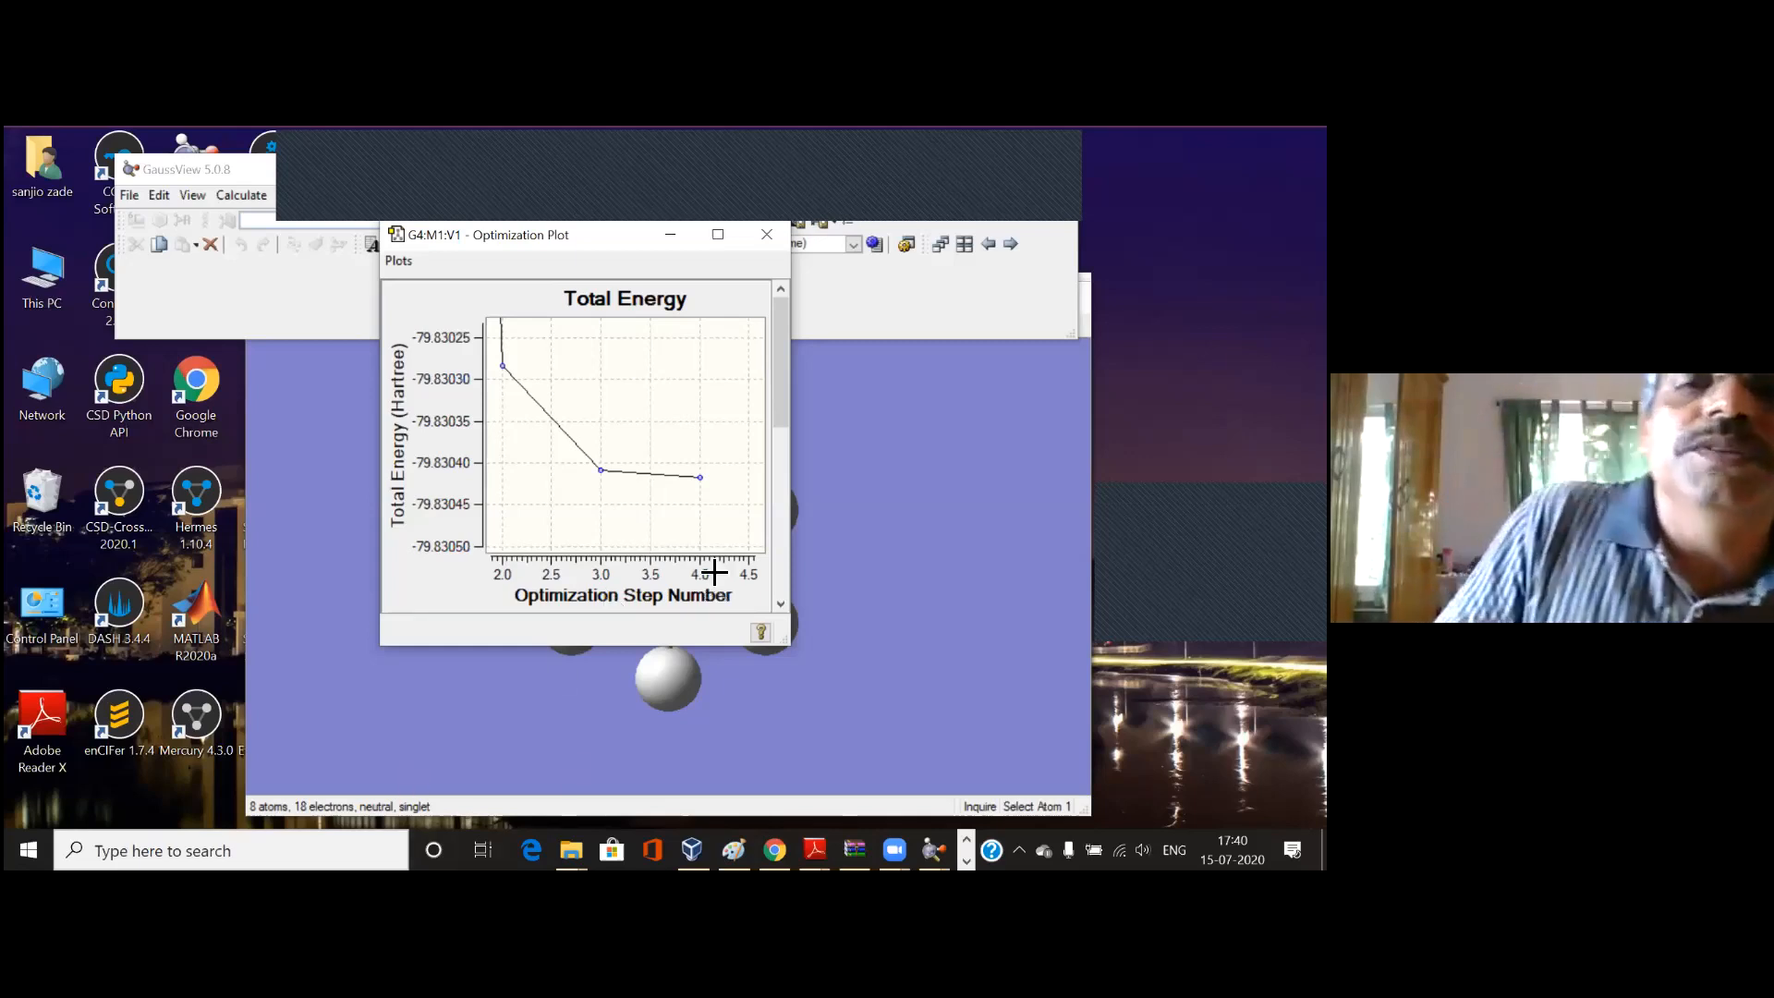
pyautogui.click(674, 237)
# Step: Rotate the ETHANE180 molecule to a side view and review its full Total Energy optimization plot again
pyautogui.moveTo(612, 644); pyautogui.dragTo(693, 646)
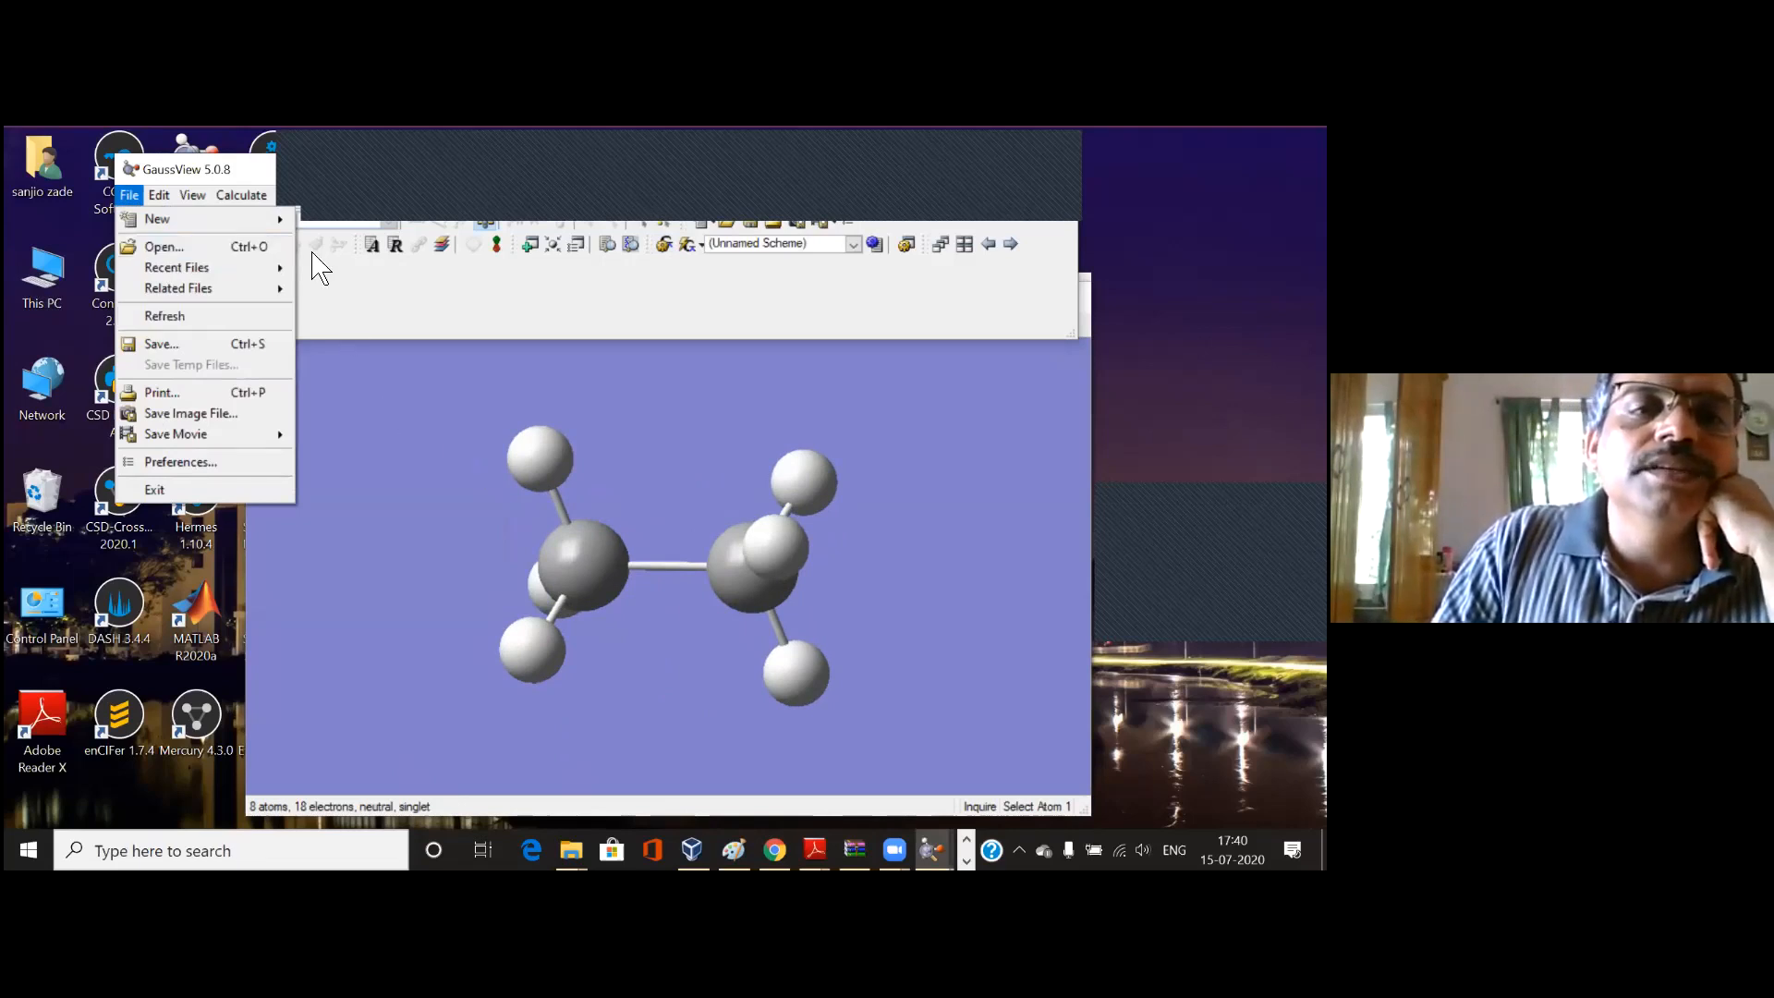
pyautogui.moveTo(299, 198)
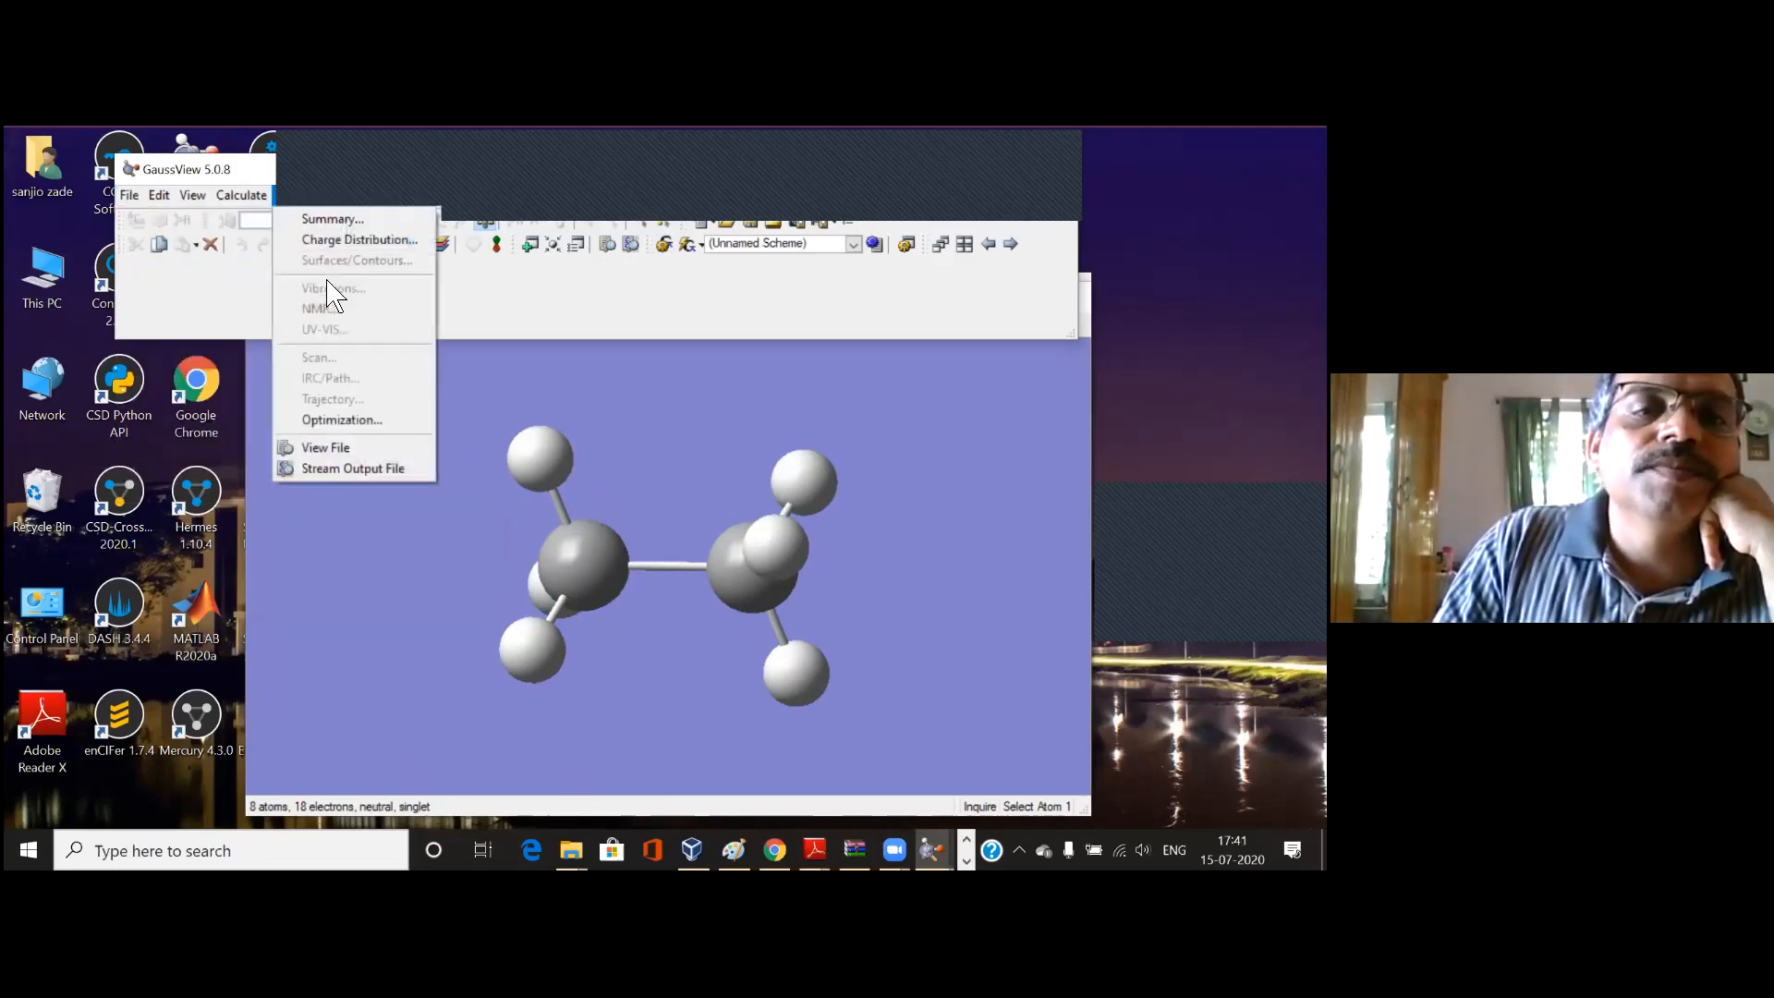
pyautogui.click(339, 421)
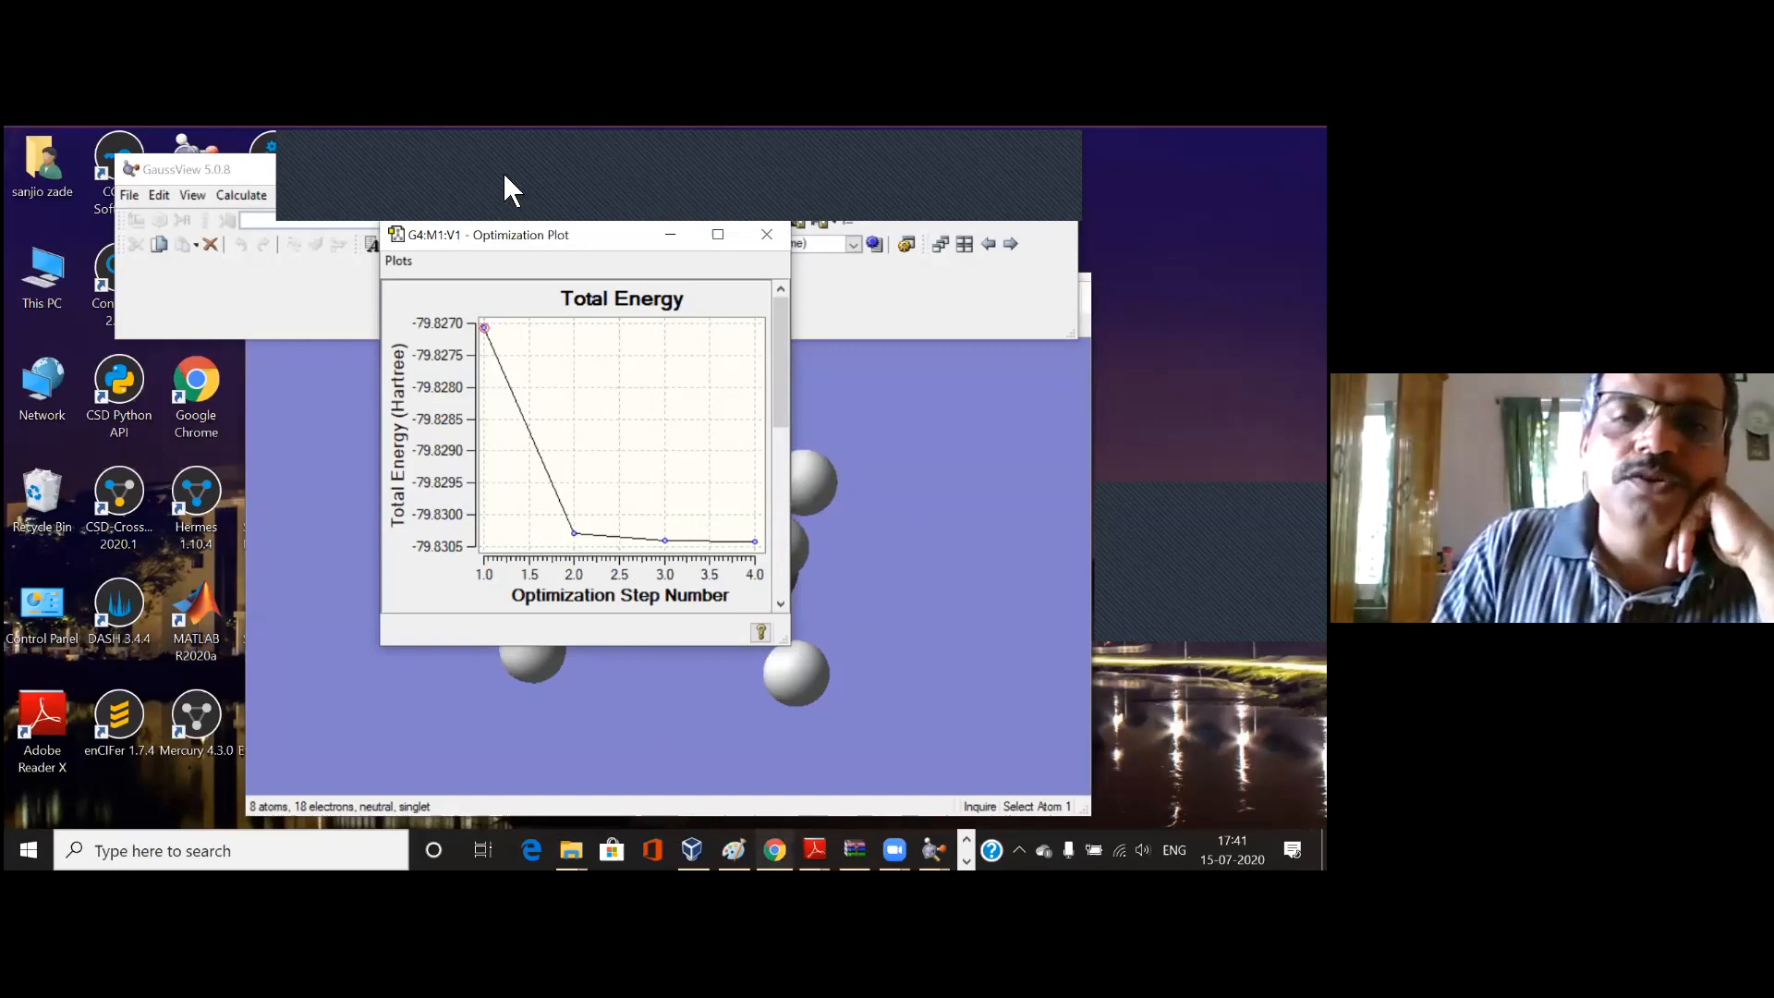
pyautogui.click(691, 242)
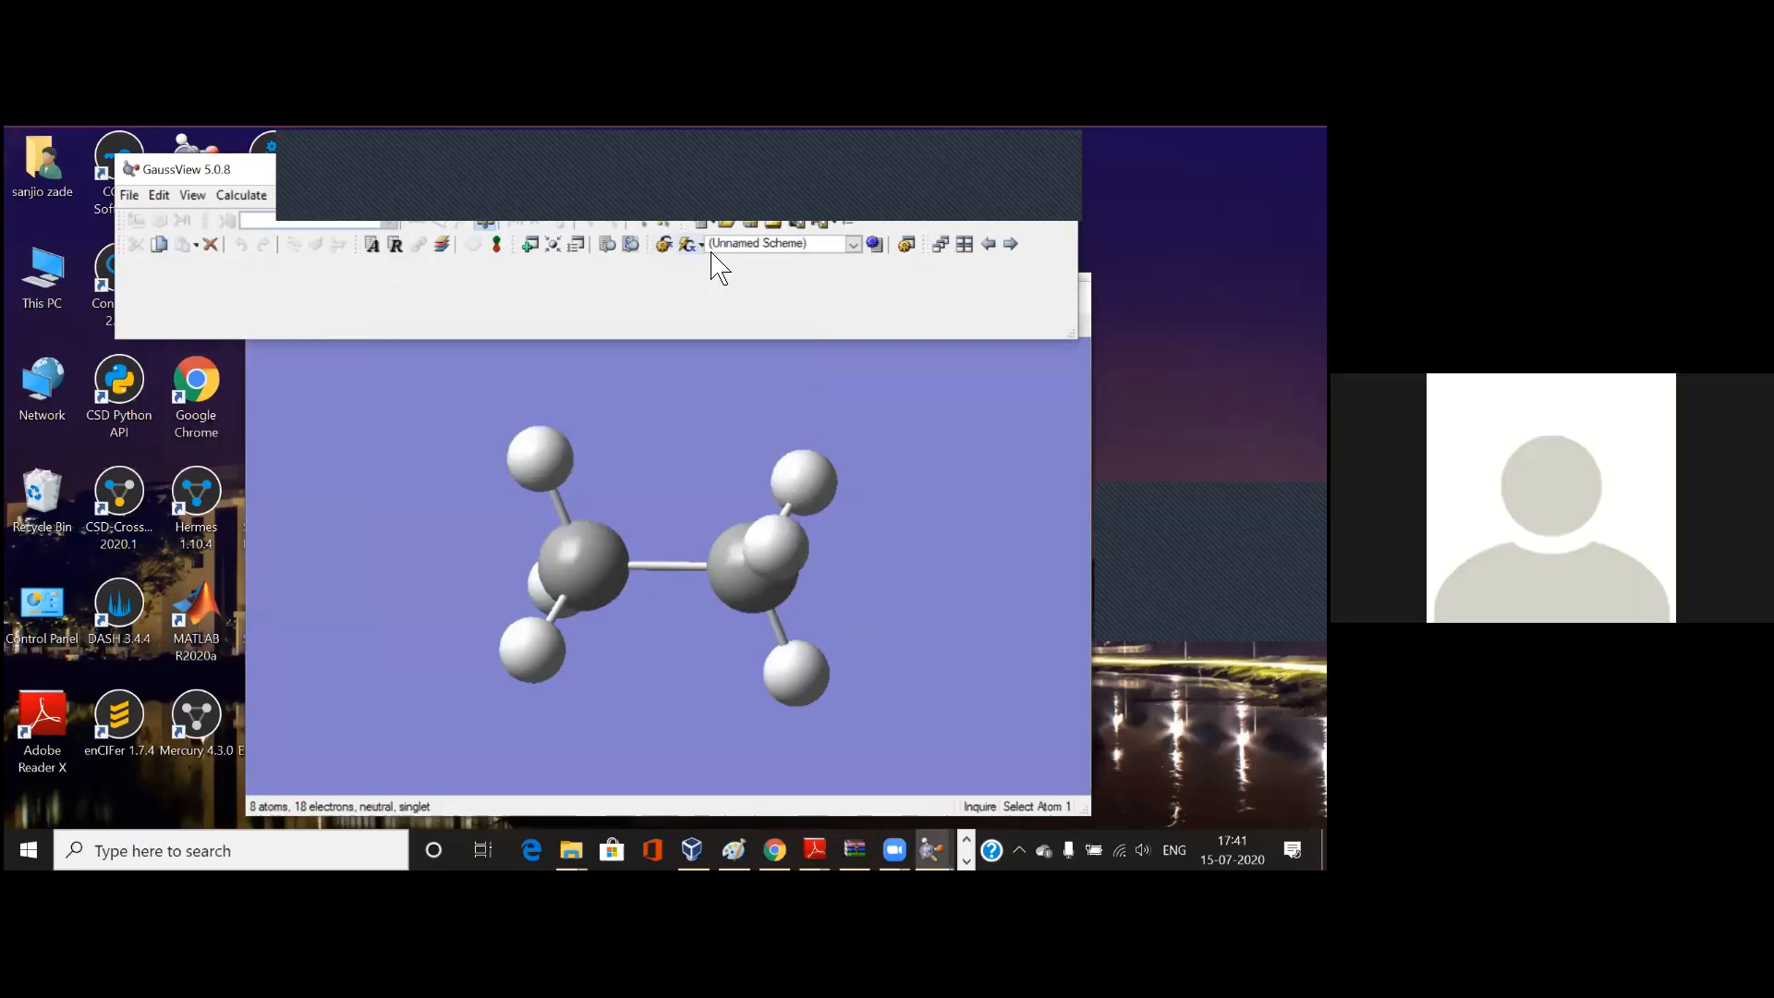
# Step: Open the ETHANE180 log file from the EthaneConformer folder as text in Notepad
pyautogui.click(130, 194)
pyautogui.click(175, 245)
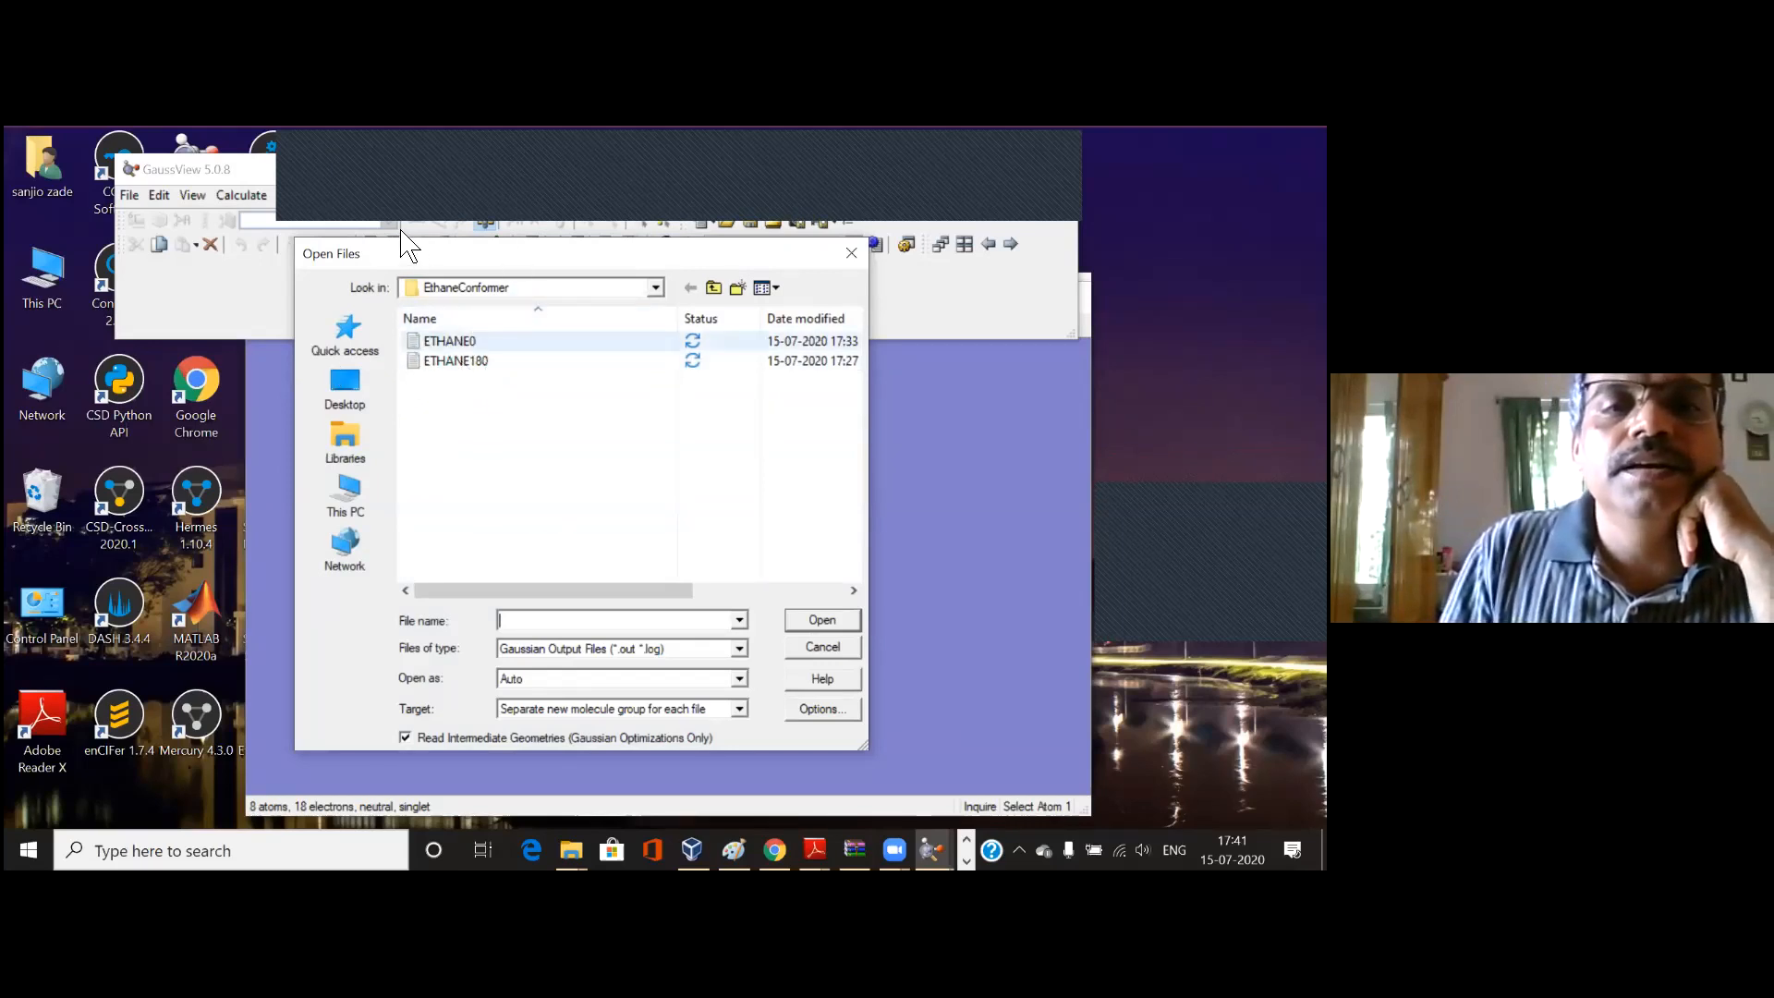
pyautogui.moveTo(399, 246); pyautogui.dragTo(344, 212)
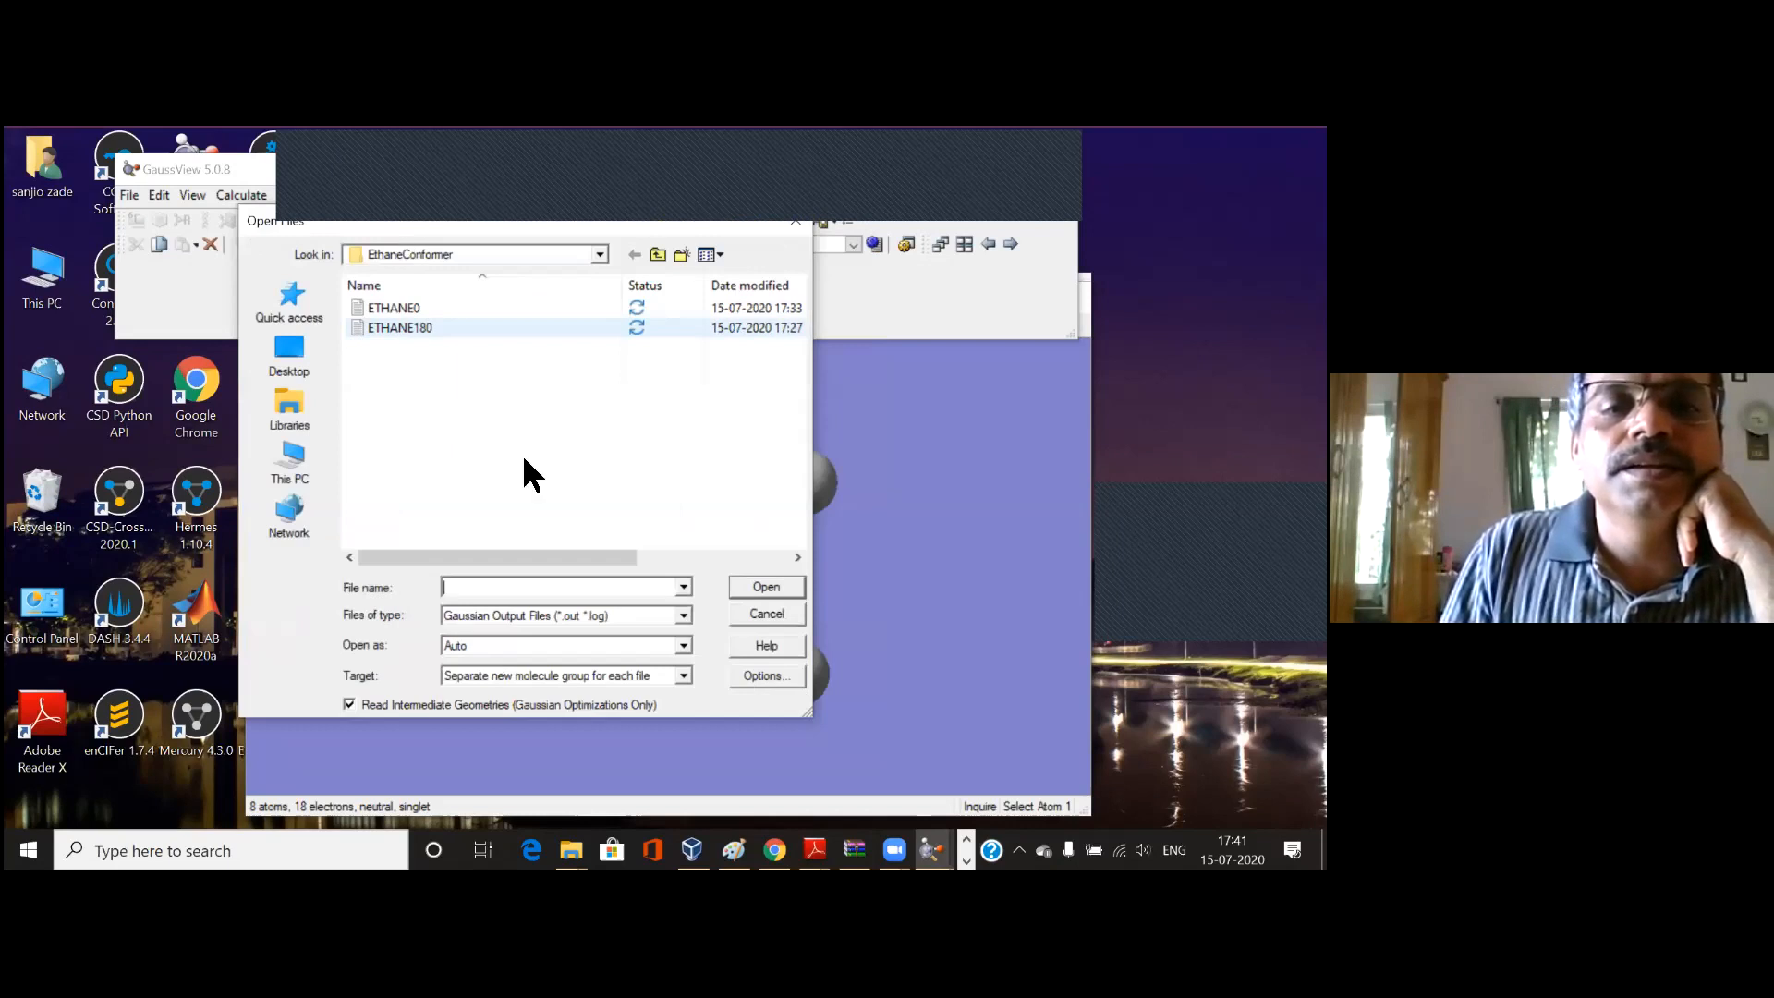
pyautogui.click(526, 495)
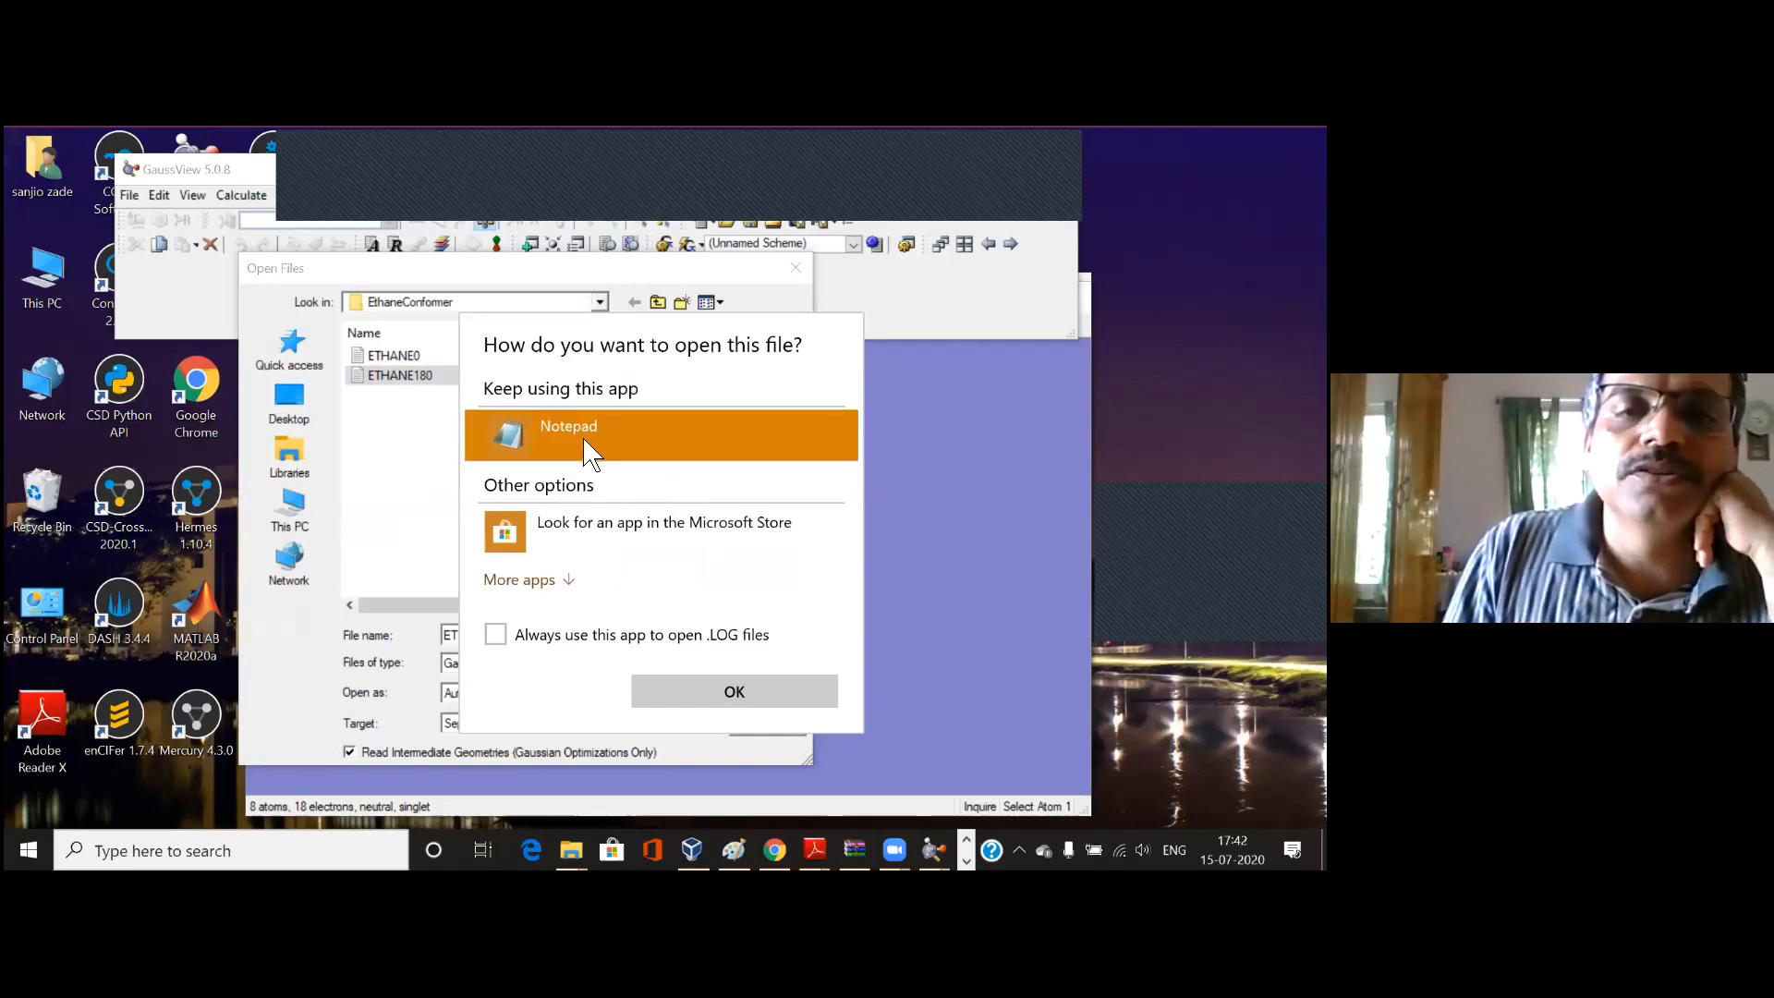
pyautogui.click(689, 691)
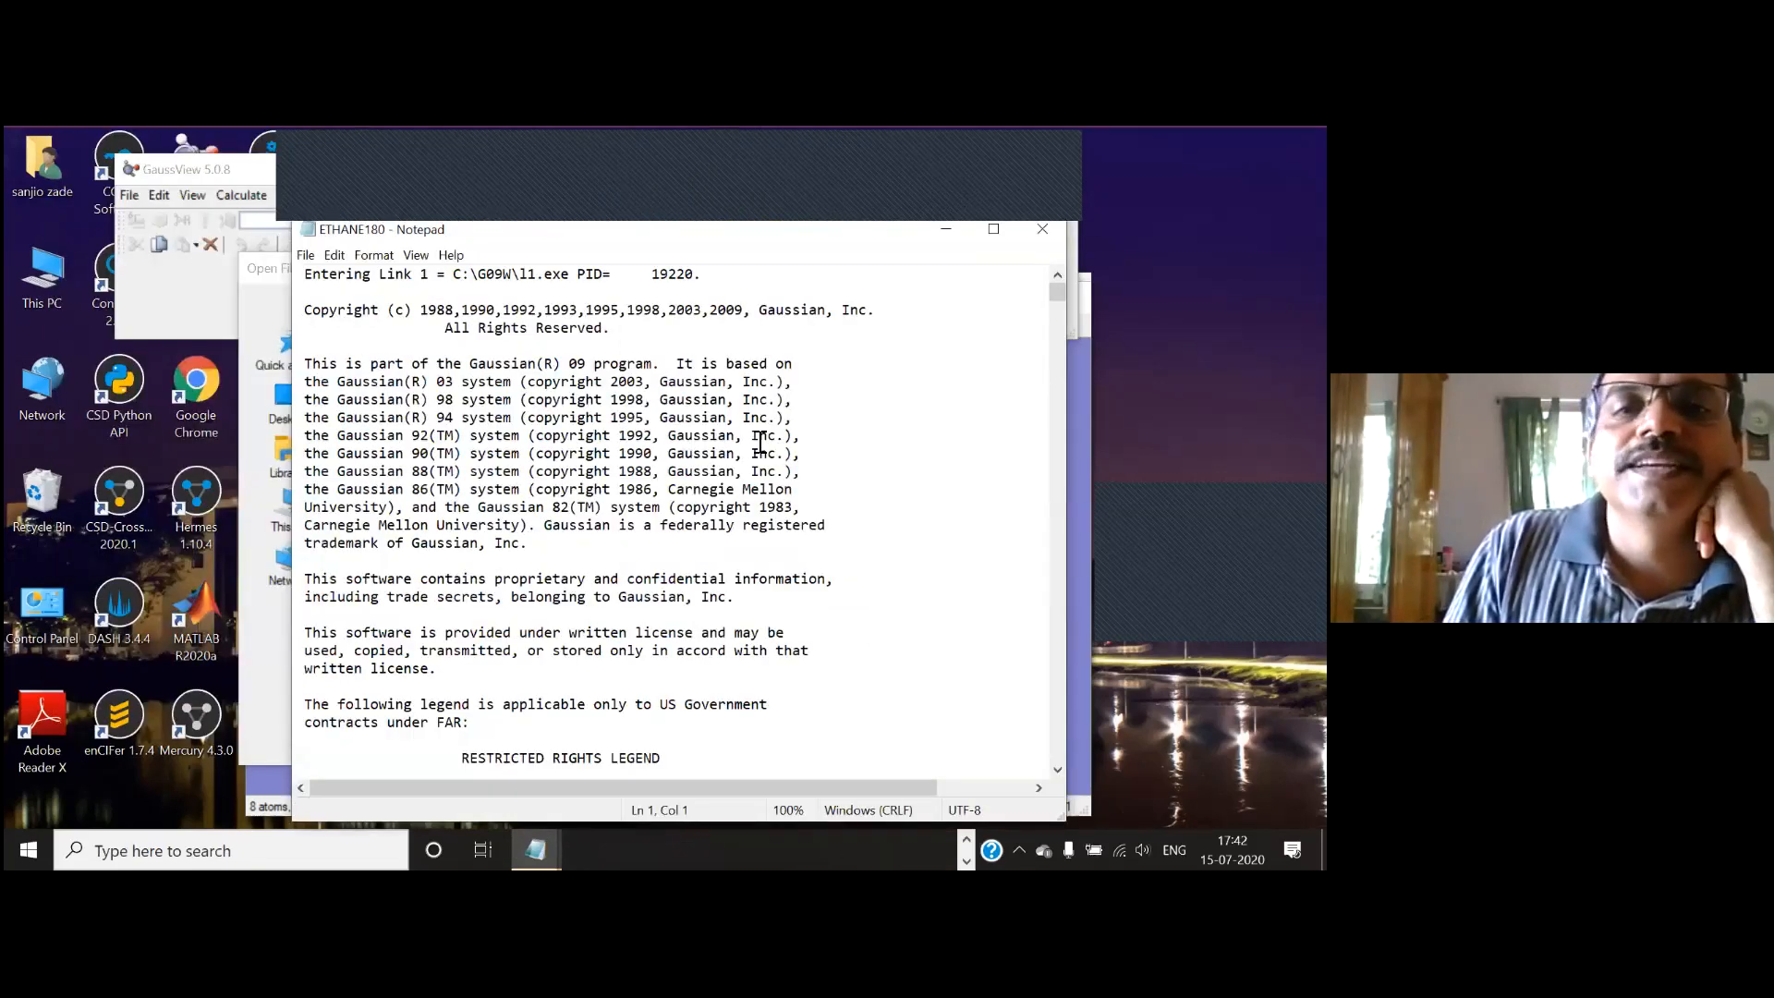
# Step: Look through the opening header of the ETHANE180 log and highlight the author list under the "Cite this work as" heading
pyautogui.scroll(-13, 759, 445)
pyautogui.scroll(-7, 759, 443)
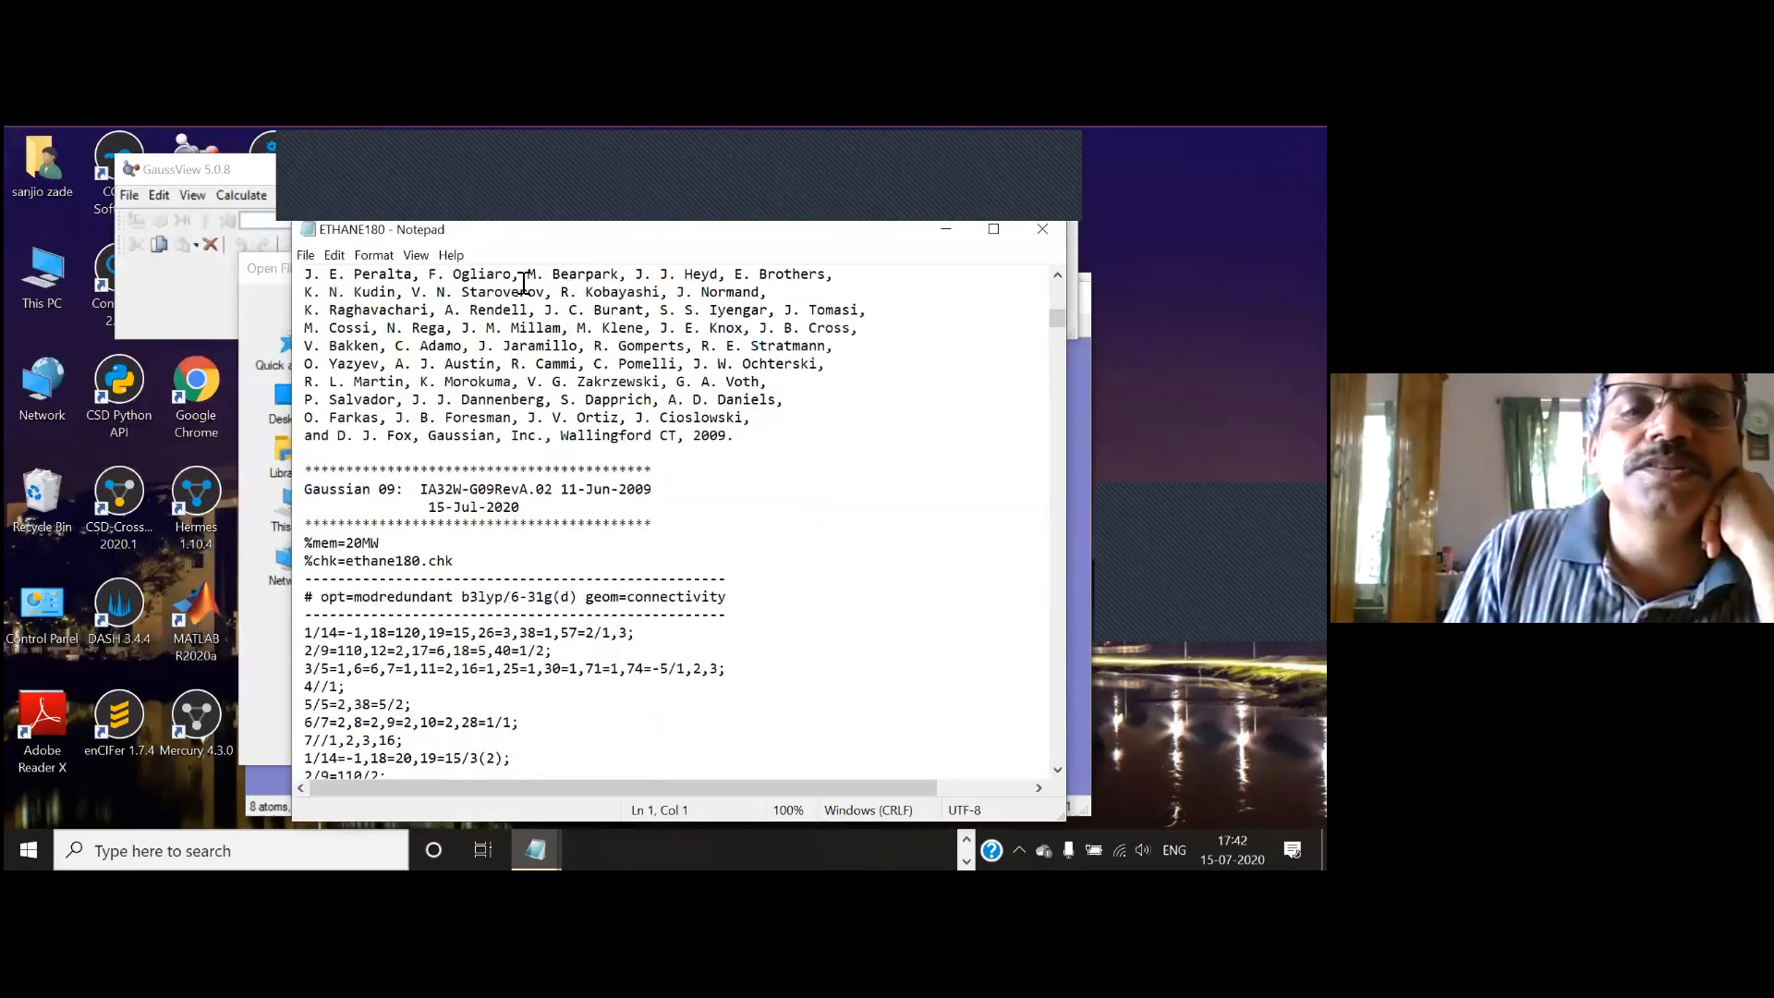
pyautogui.scroll(15, 524, 284)
pyautogui.scroll(7, 588, 578)
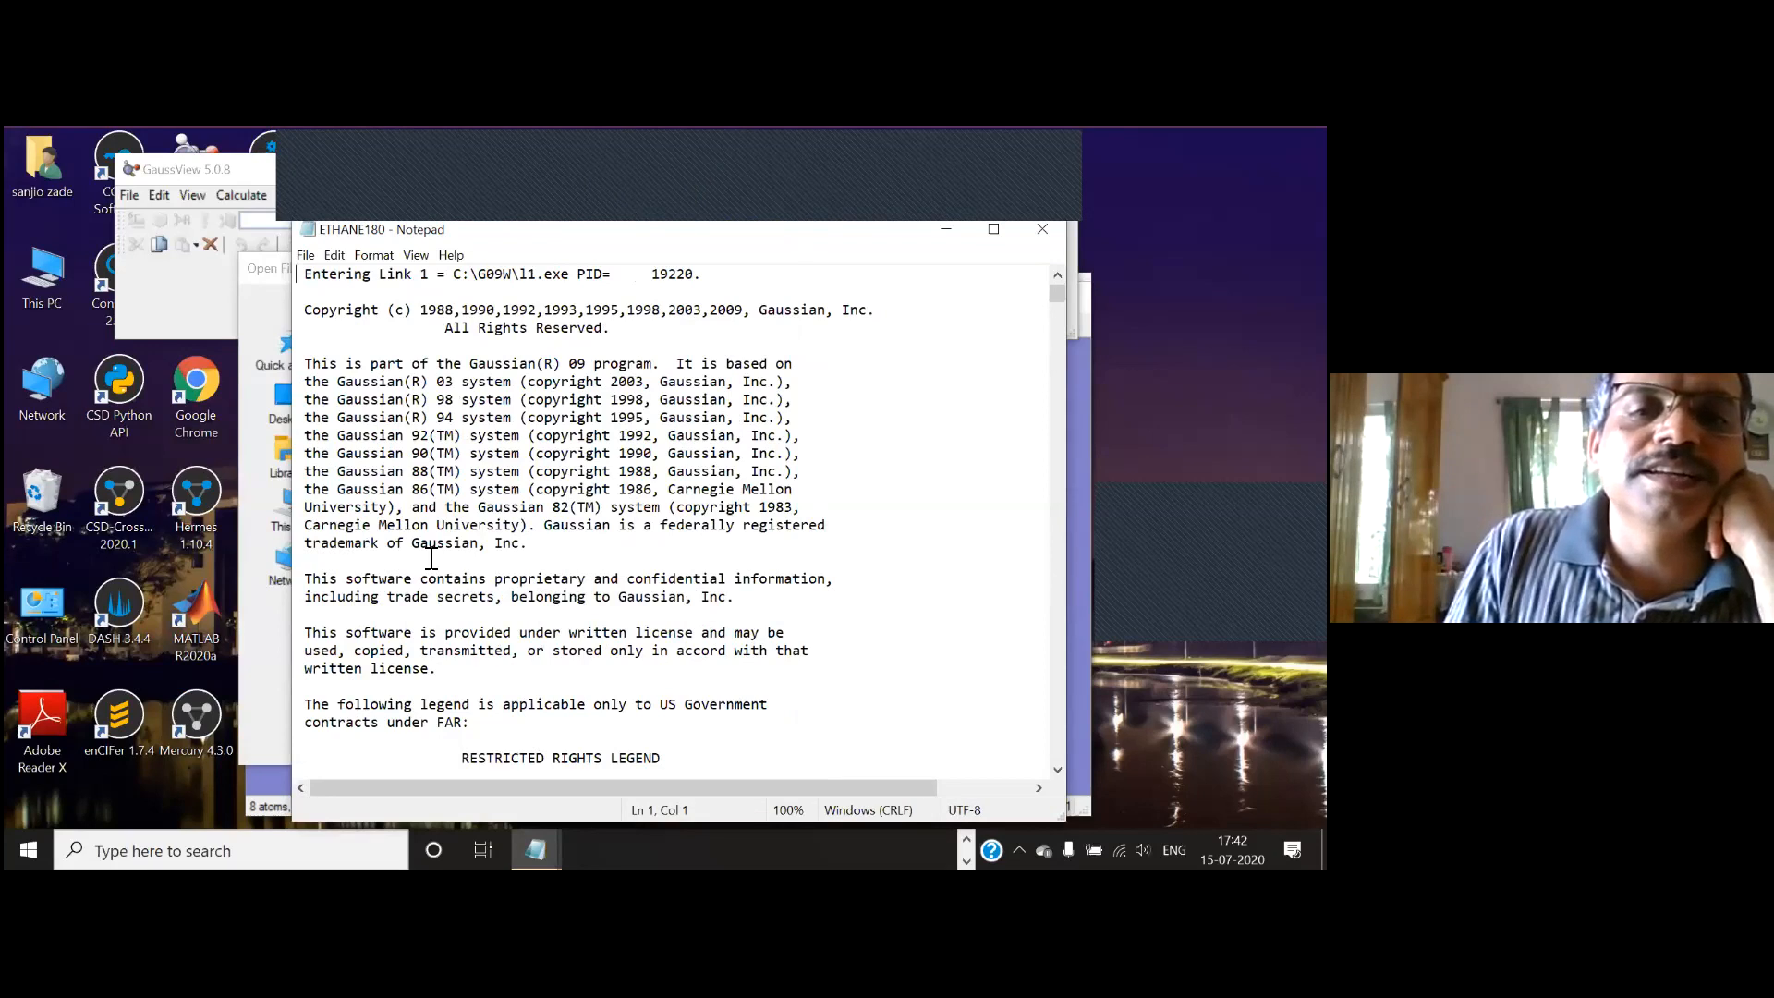
pyautogui.scroll(-7, 431, 558)
pyautogui.scroll(-11, 433, 562)
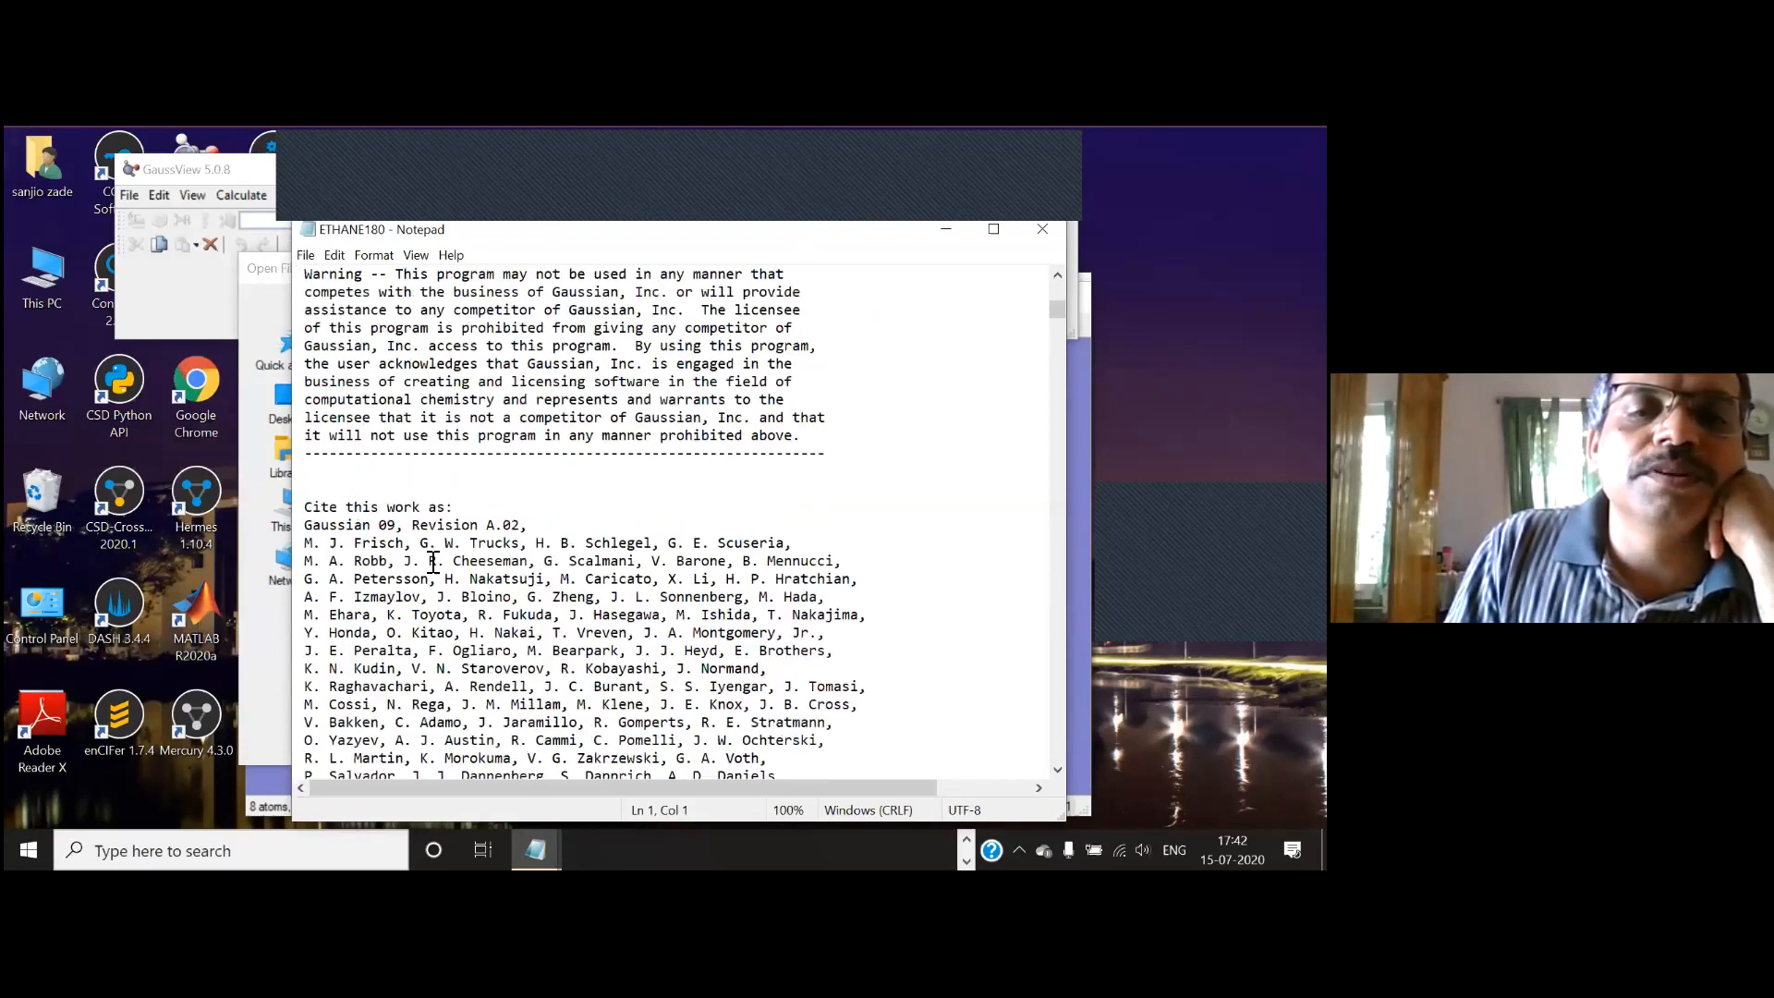
pyautogui.scroll(2, 315, 384)
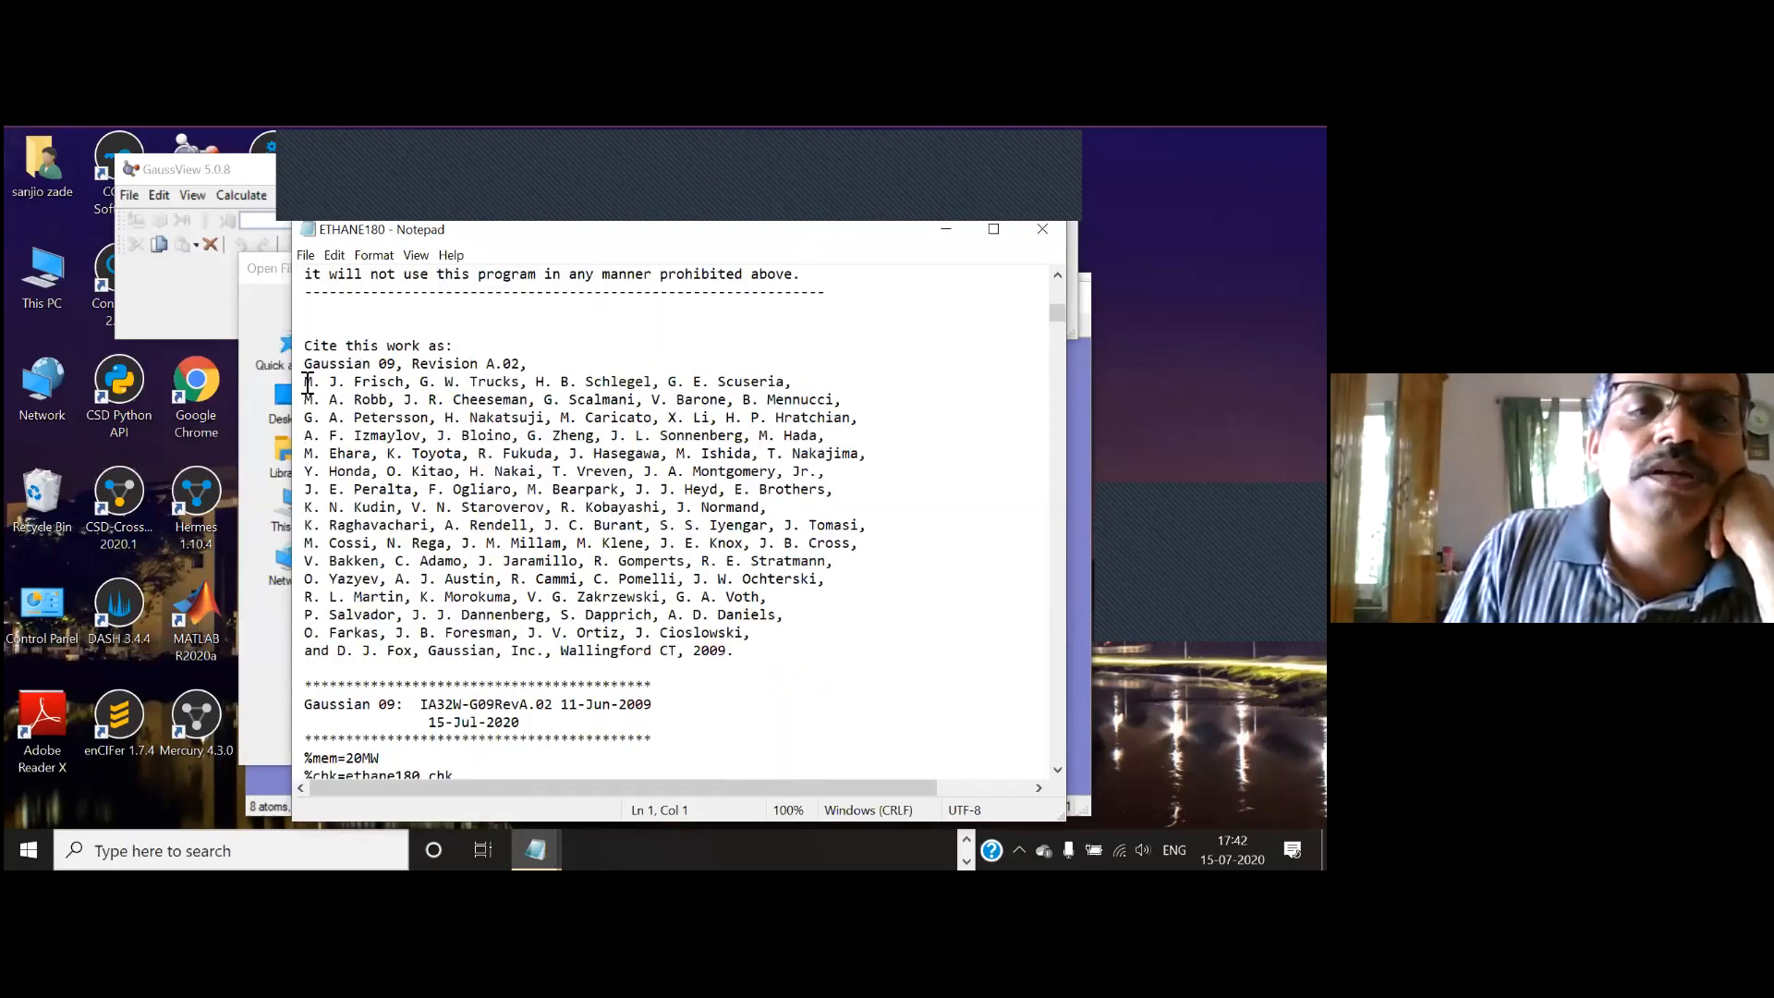
pyautogui.moveTo(306, 384); pyautogui.dragTo(766, 648)
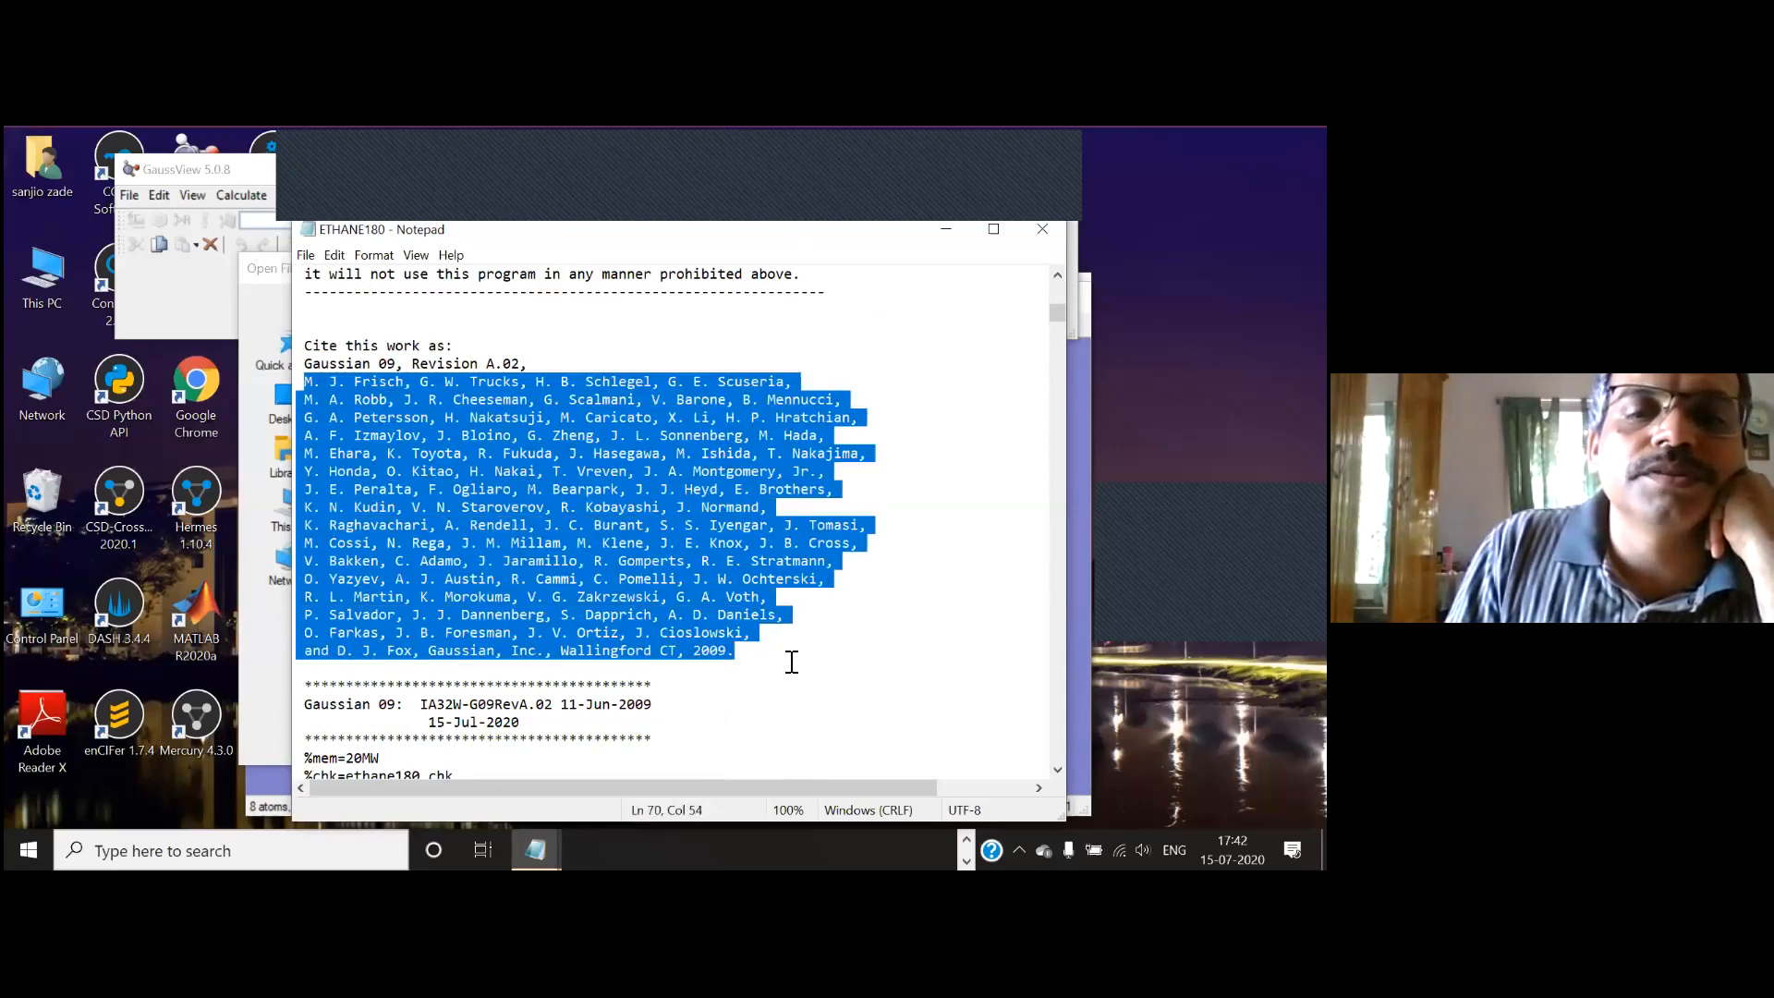
pyautogui.click(825, 639)
# Step: Review the text around the citation and highlight the program name "Gaussian 09" in it
pyautogui.scroll(4, 822, 649)
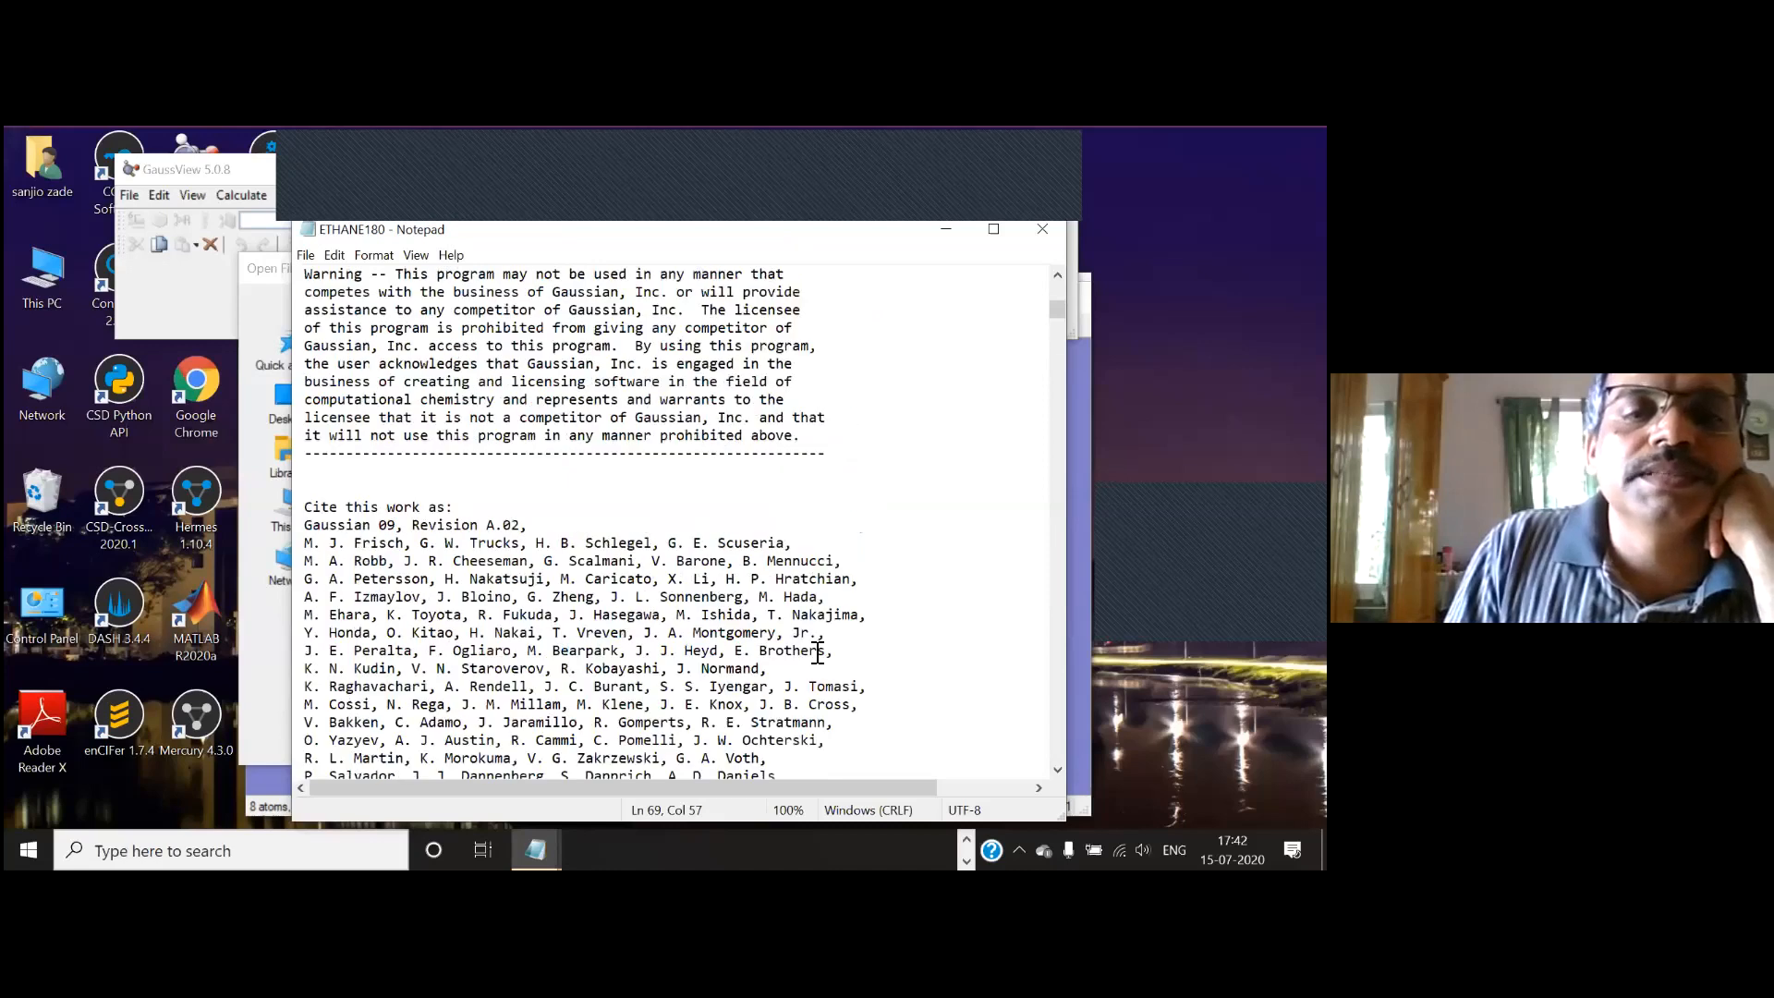
pyautogui.scroll(-6, 817, 652)
pyautogui.scroll(-2, 818, 652)
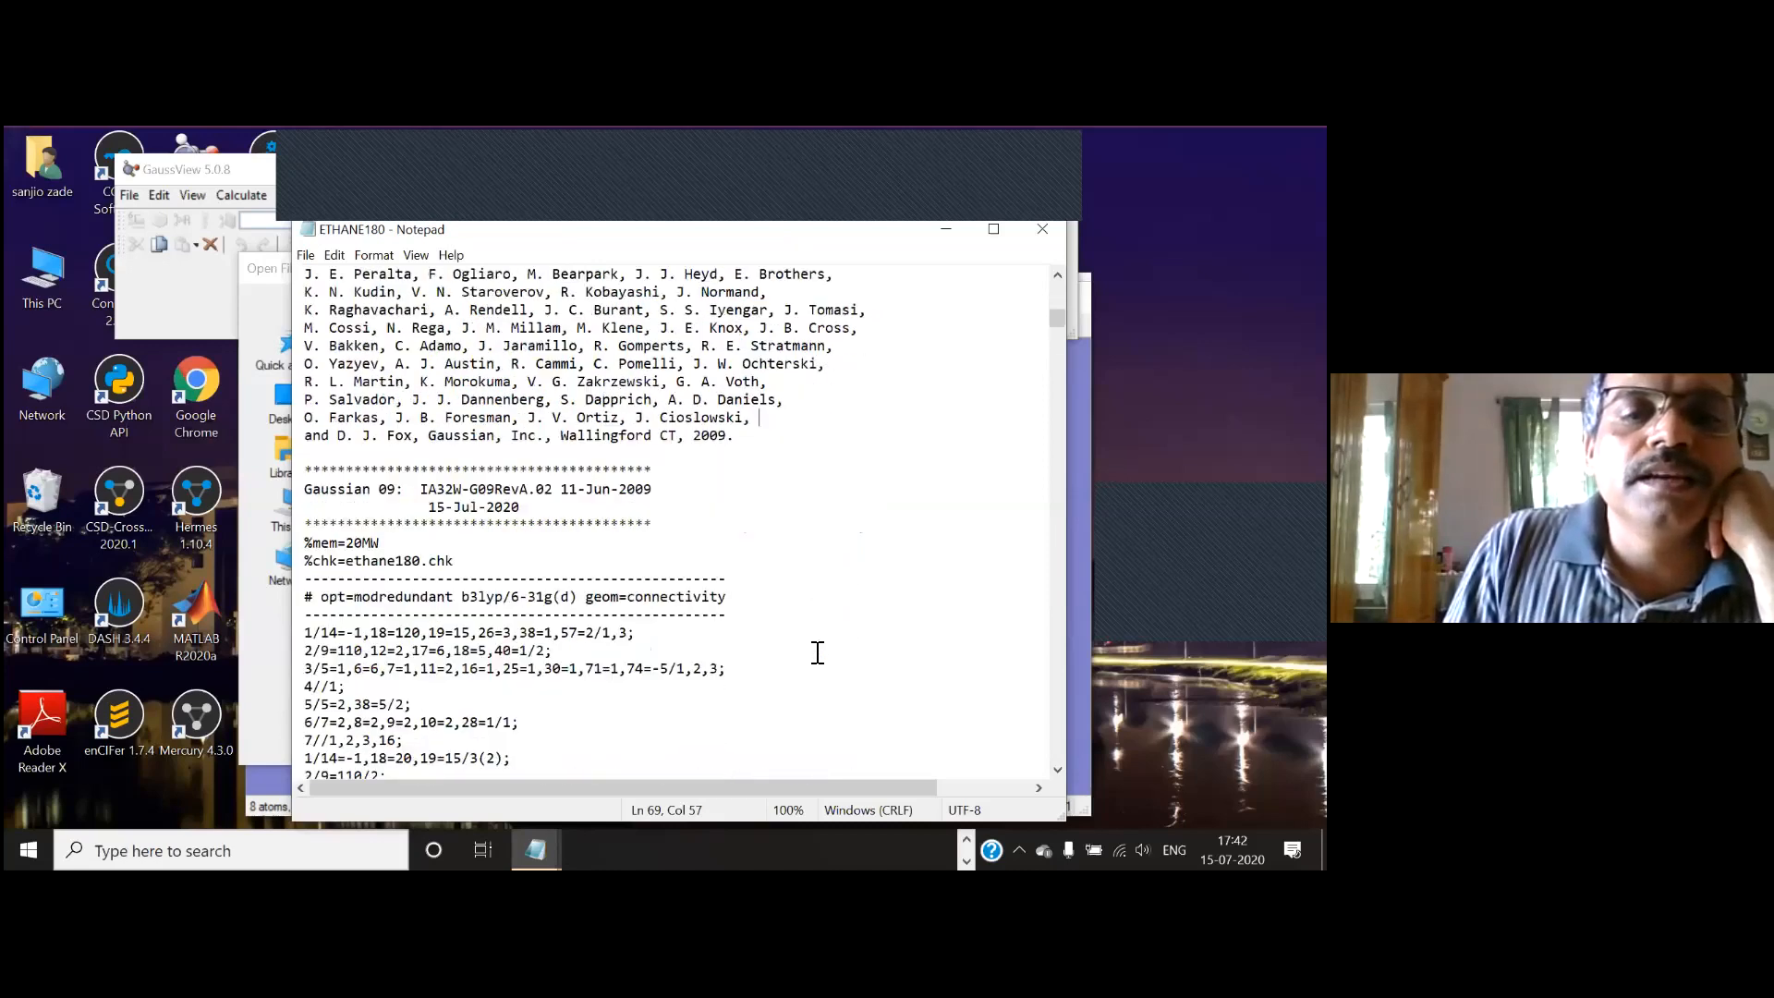
pyautogui.scroll(2, 592, 553)
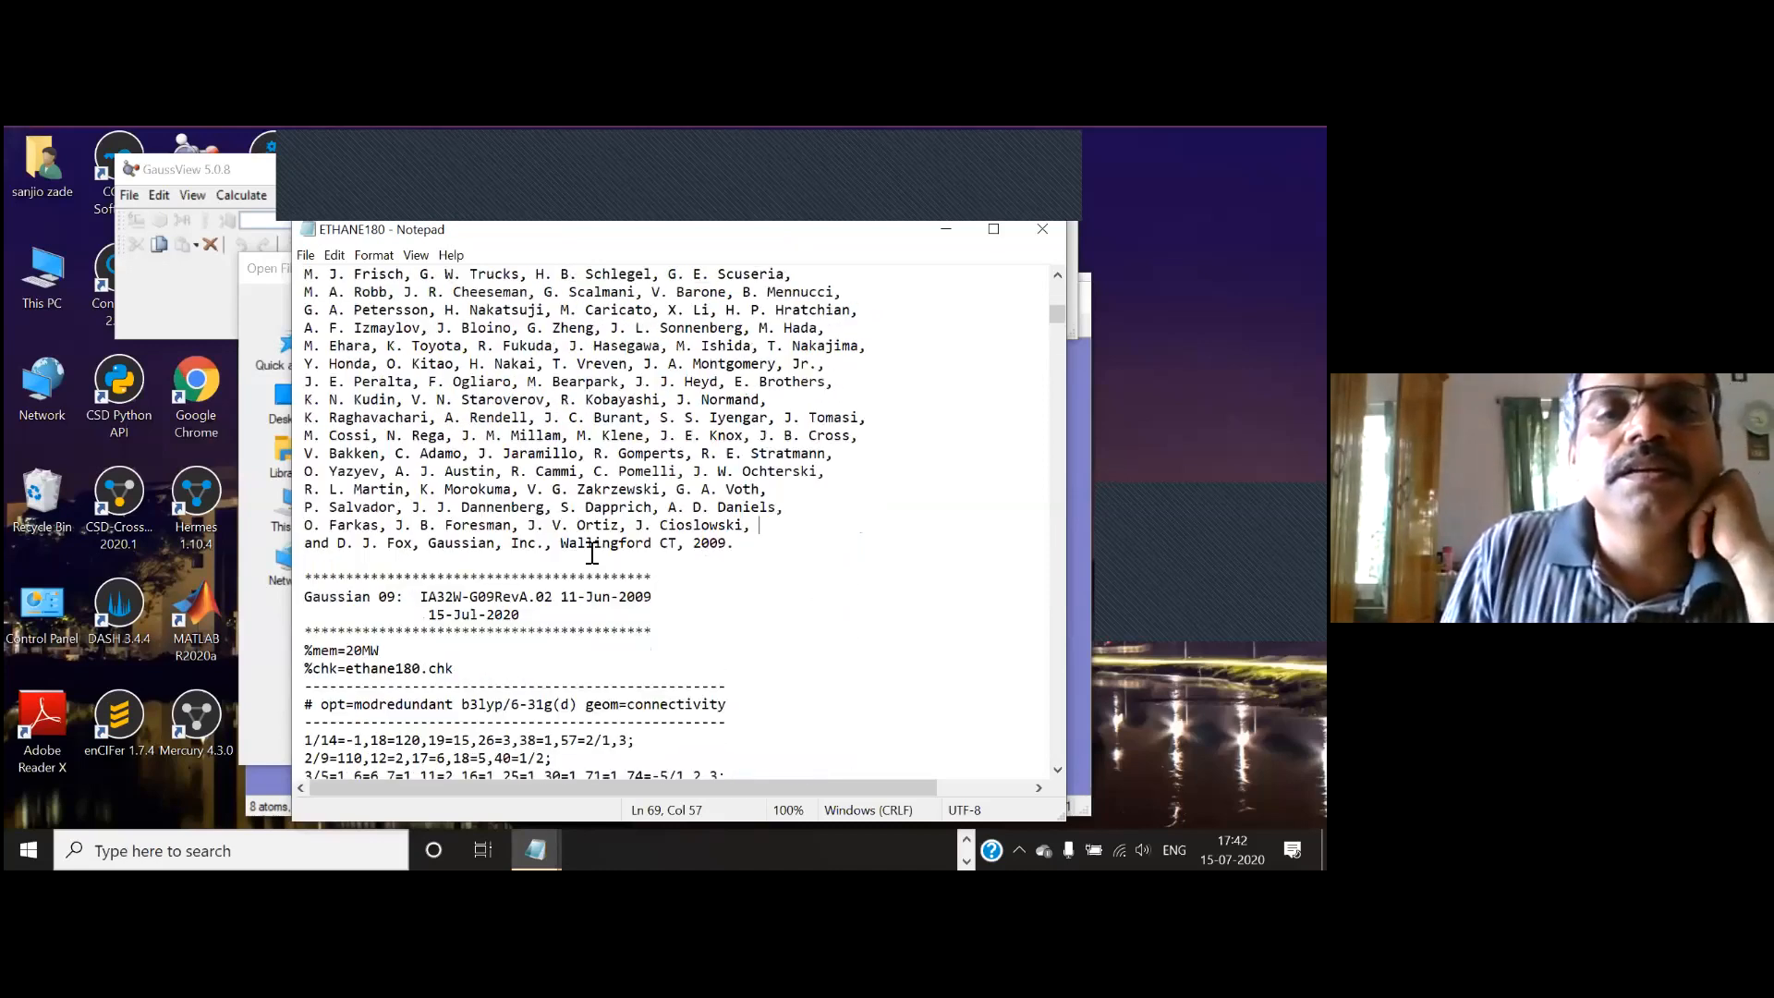
pyautogui.scroll(6, 315, 585)
pyautogui.moveTo(316, 585); pyautogui.dragTo(395, 586)
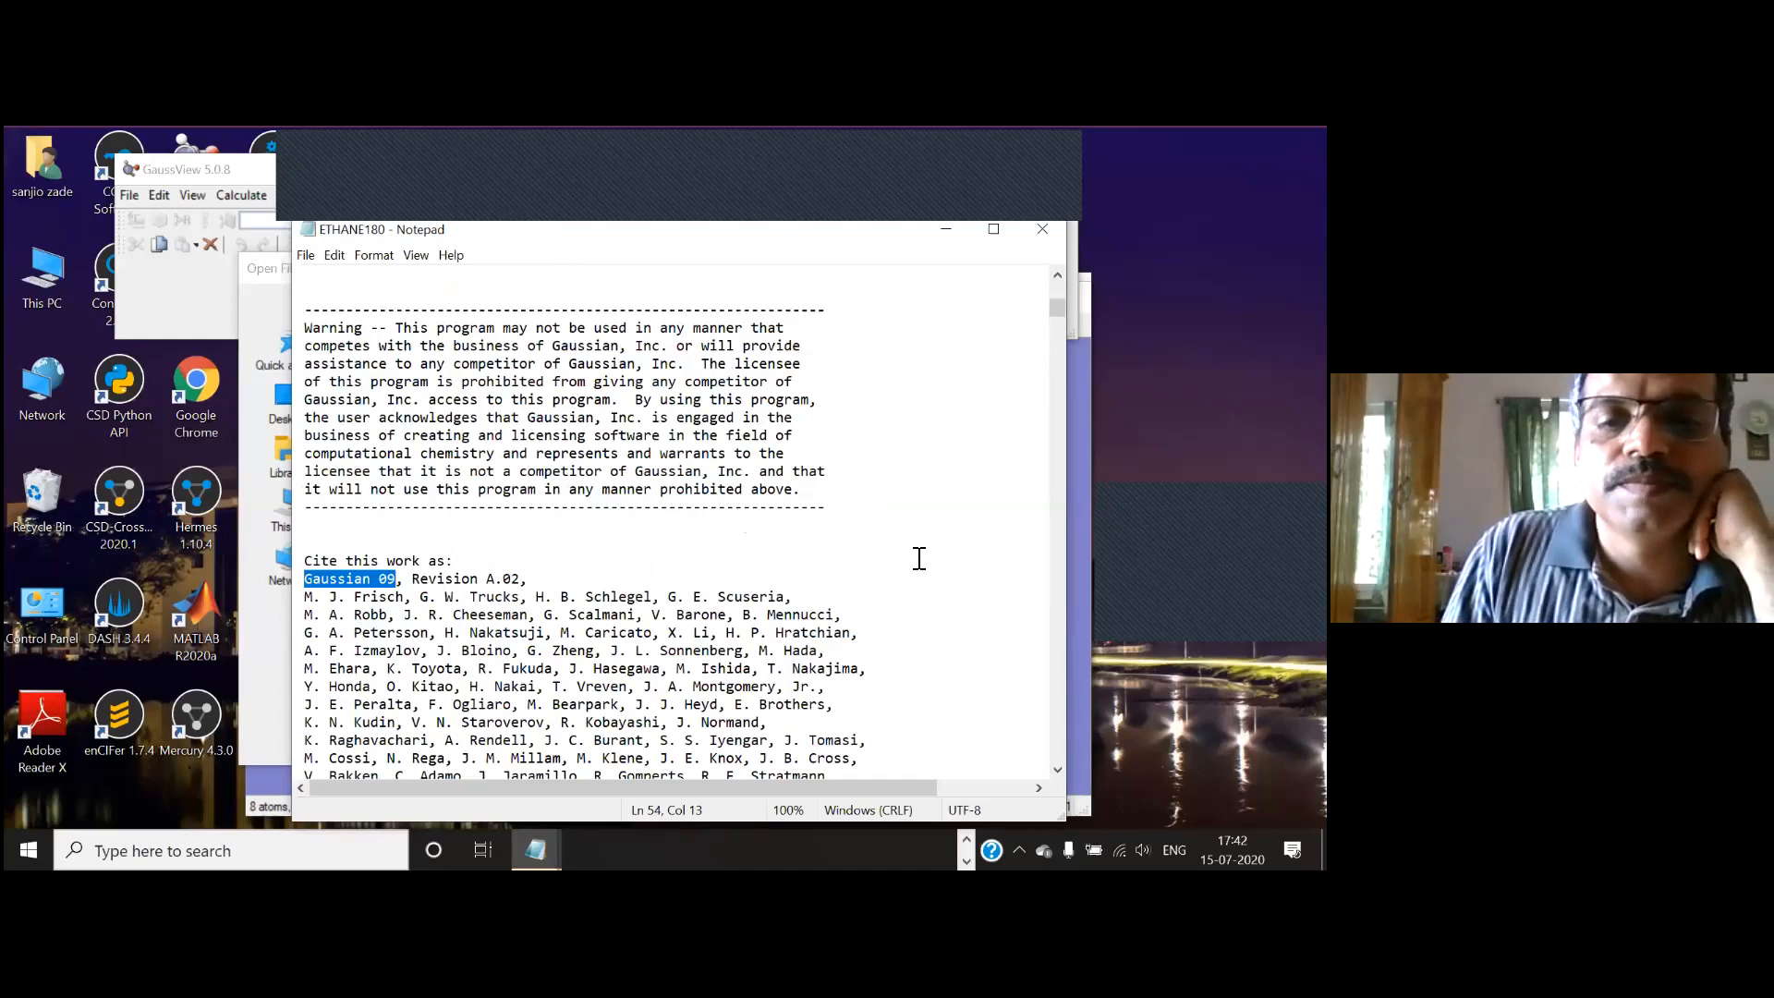
# Step: Examine the route section of the log, highlighting the opt=modredundant and geom=connectivity keywords
pyautogui.scroll(-10, 896, 608)
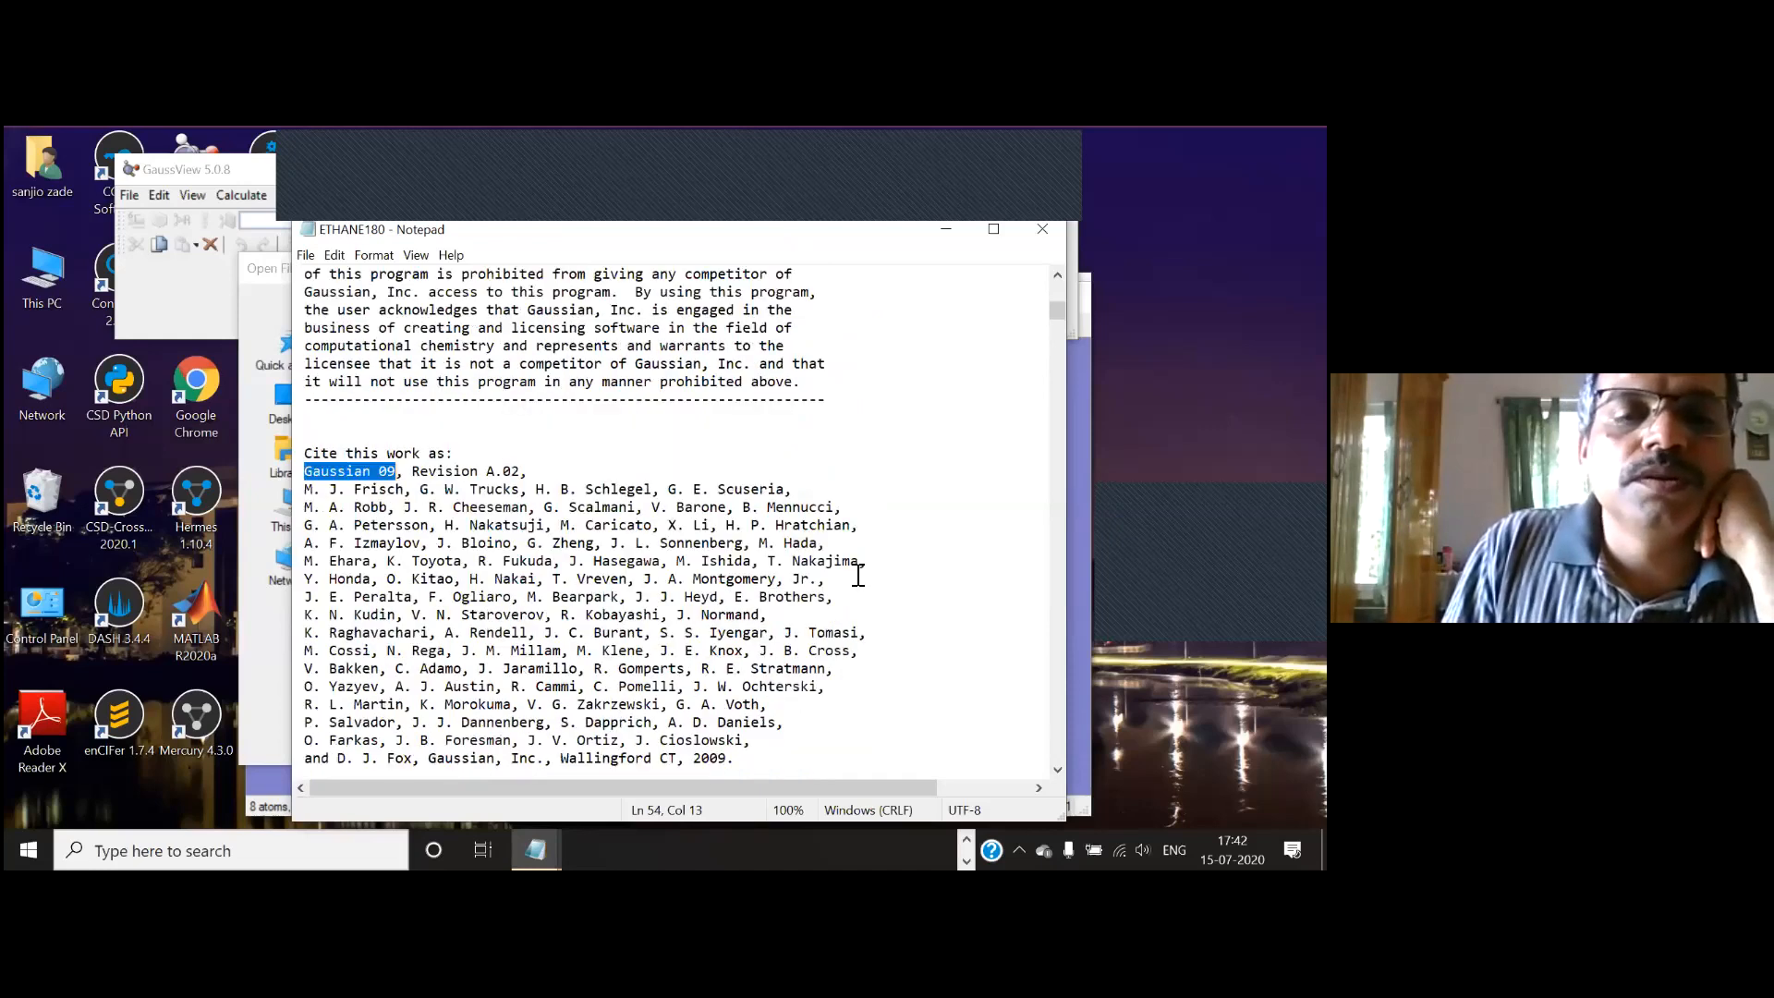
pyautogui.scroll(-1, 781, 569)
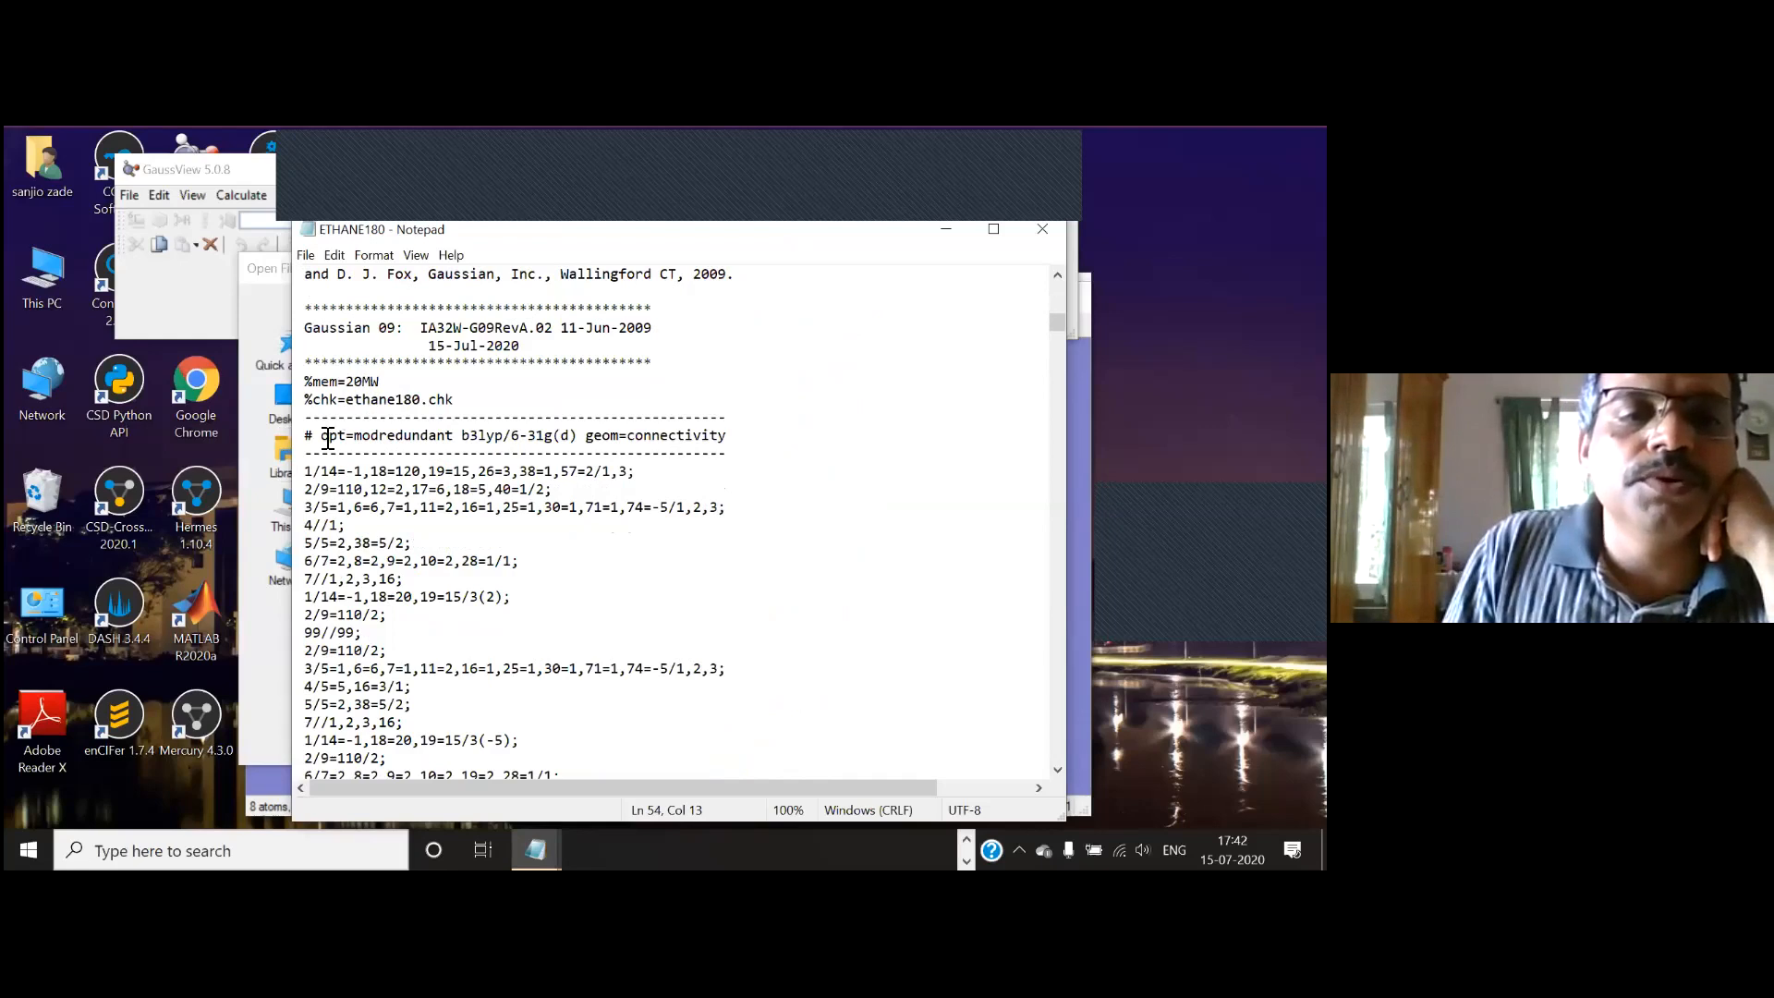
pyautogui.moveTo(329, 438); pyautogui.dragTo(452, 449)
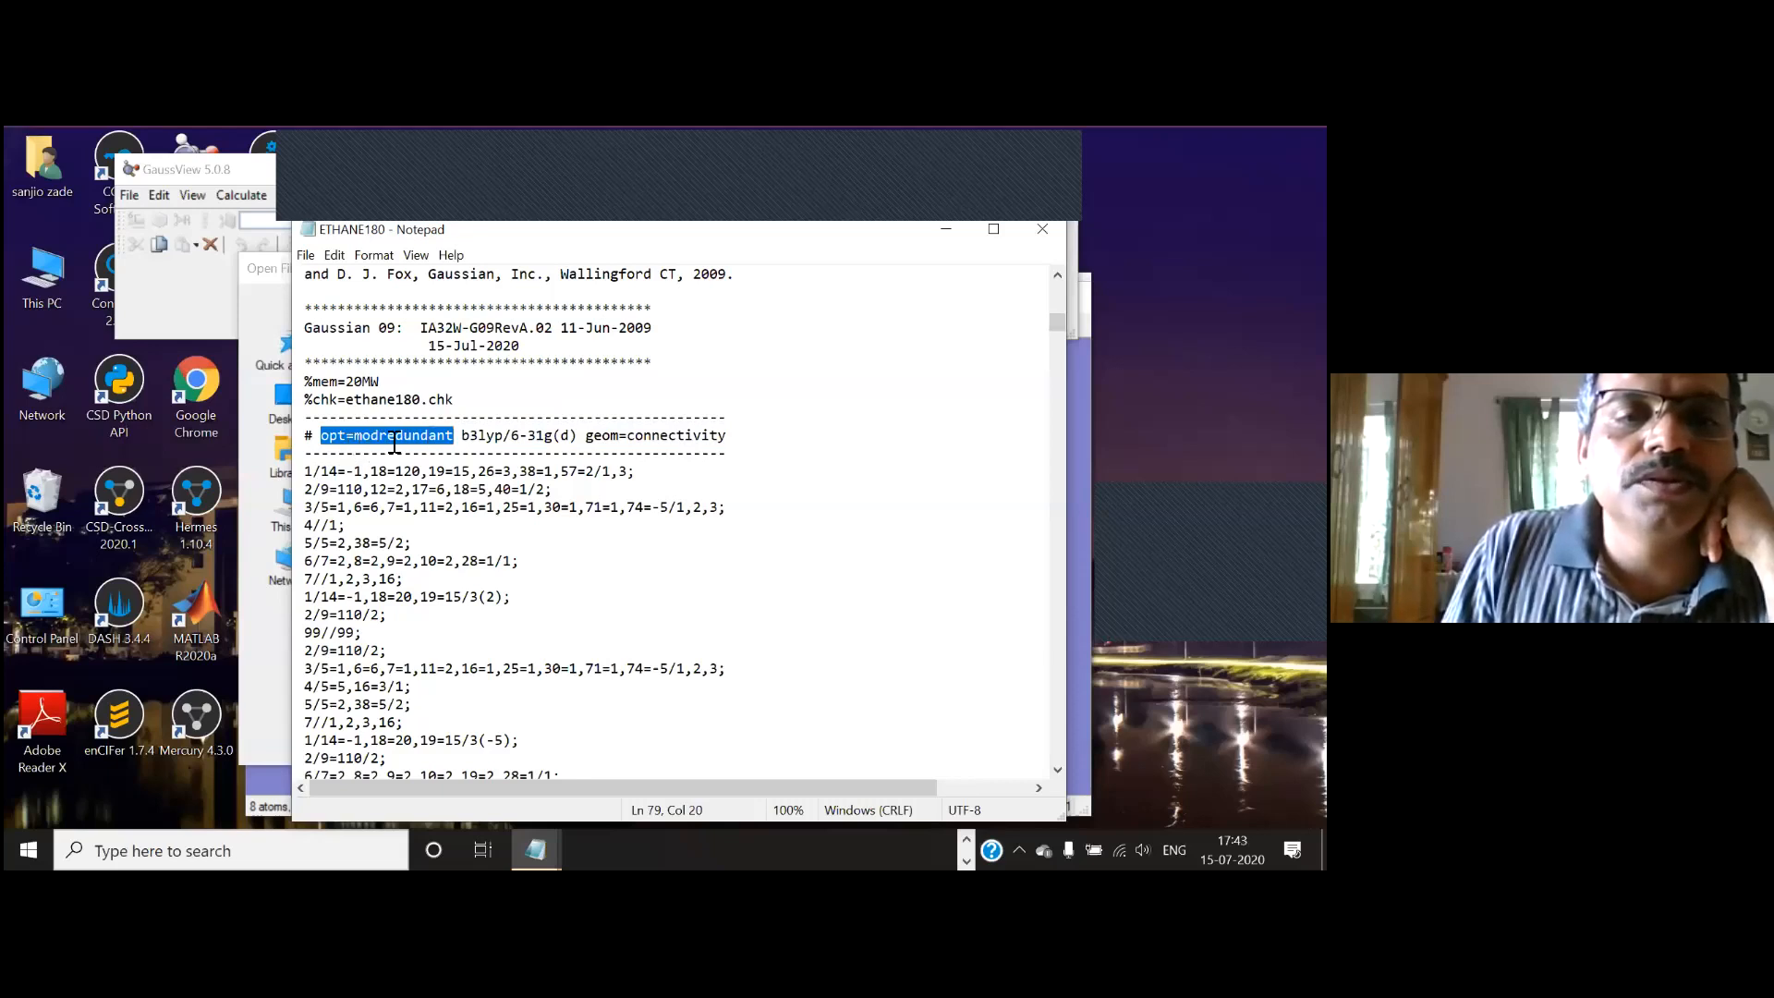
pyautogui.moveTo(463, 439); pyautogui.dragTo(733, 443)
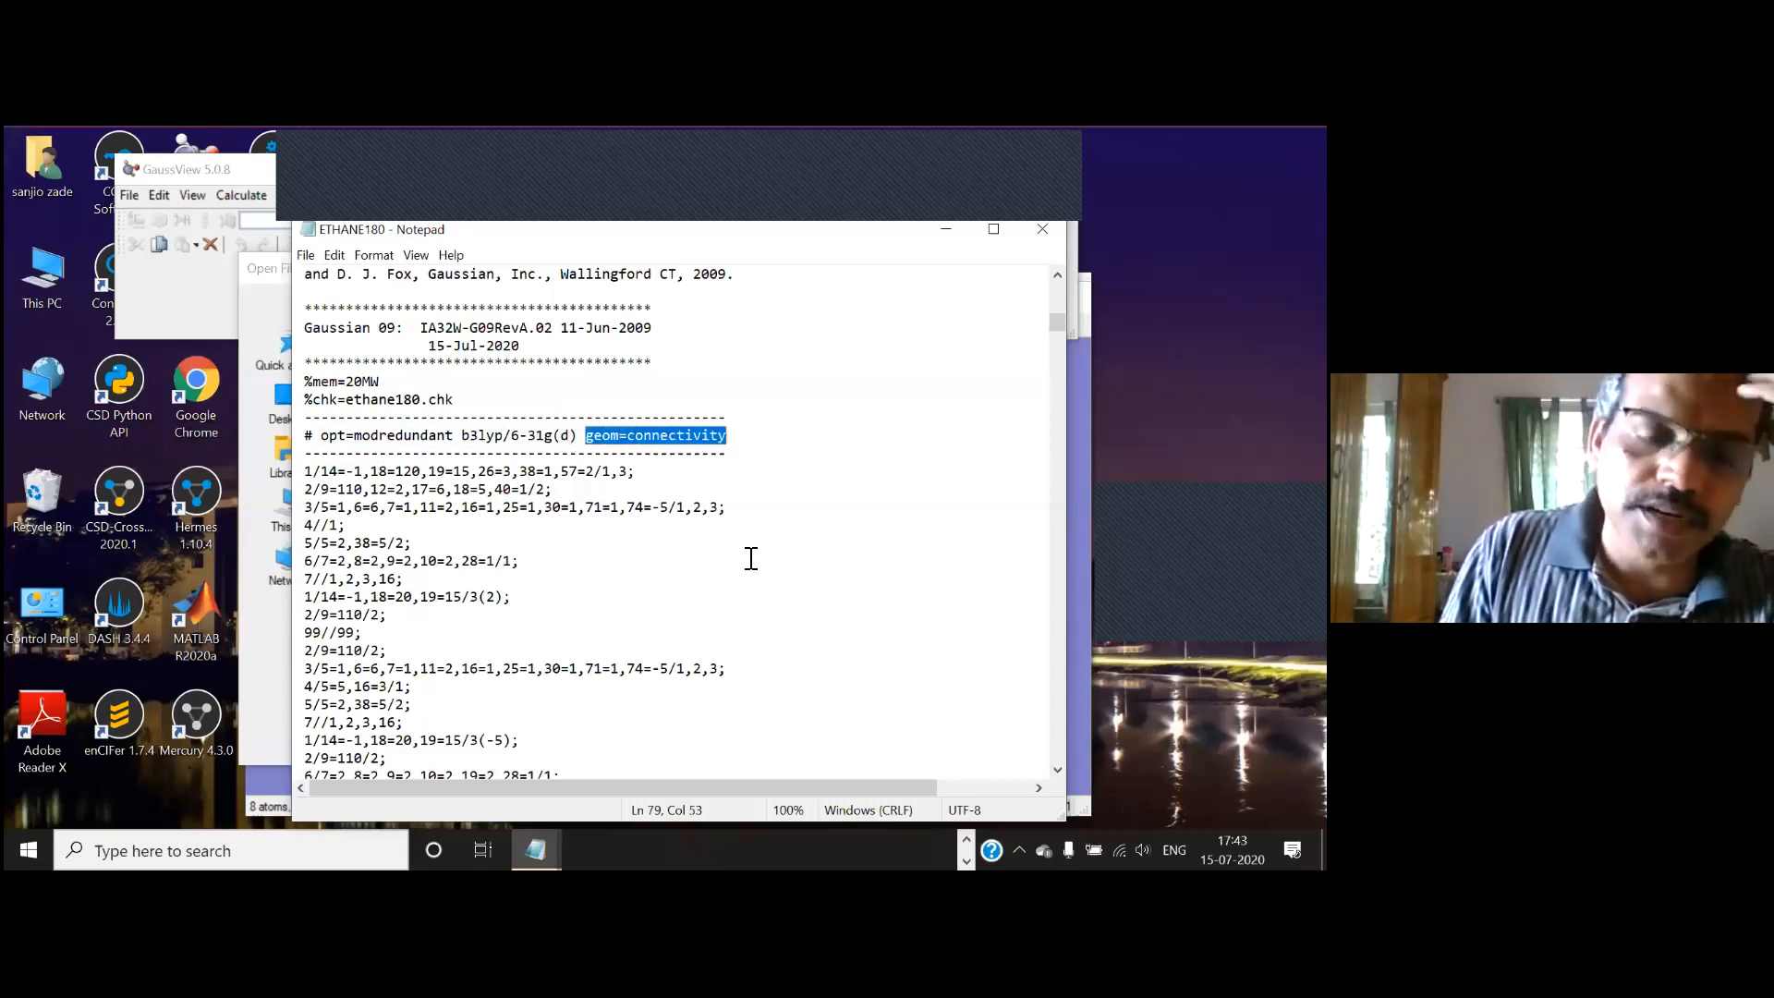
# Step: Examine the charge, multiplicity and atomic coordinates in the symbolic Z-matrix section, and return to the route section
pyautogui.scroll(-5, 755, 562)
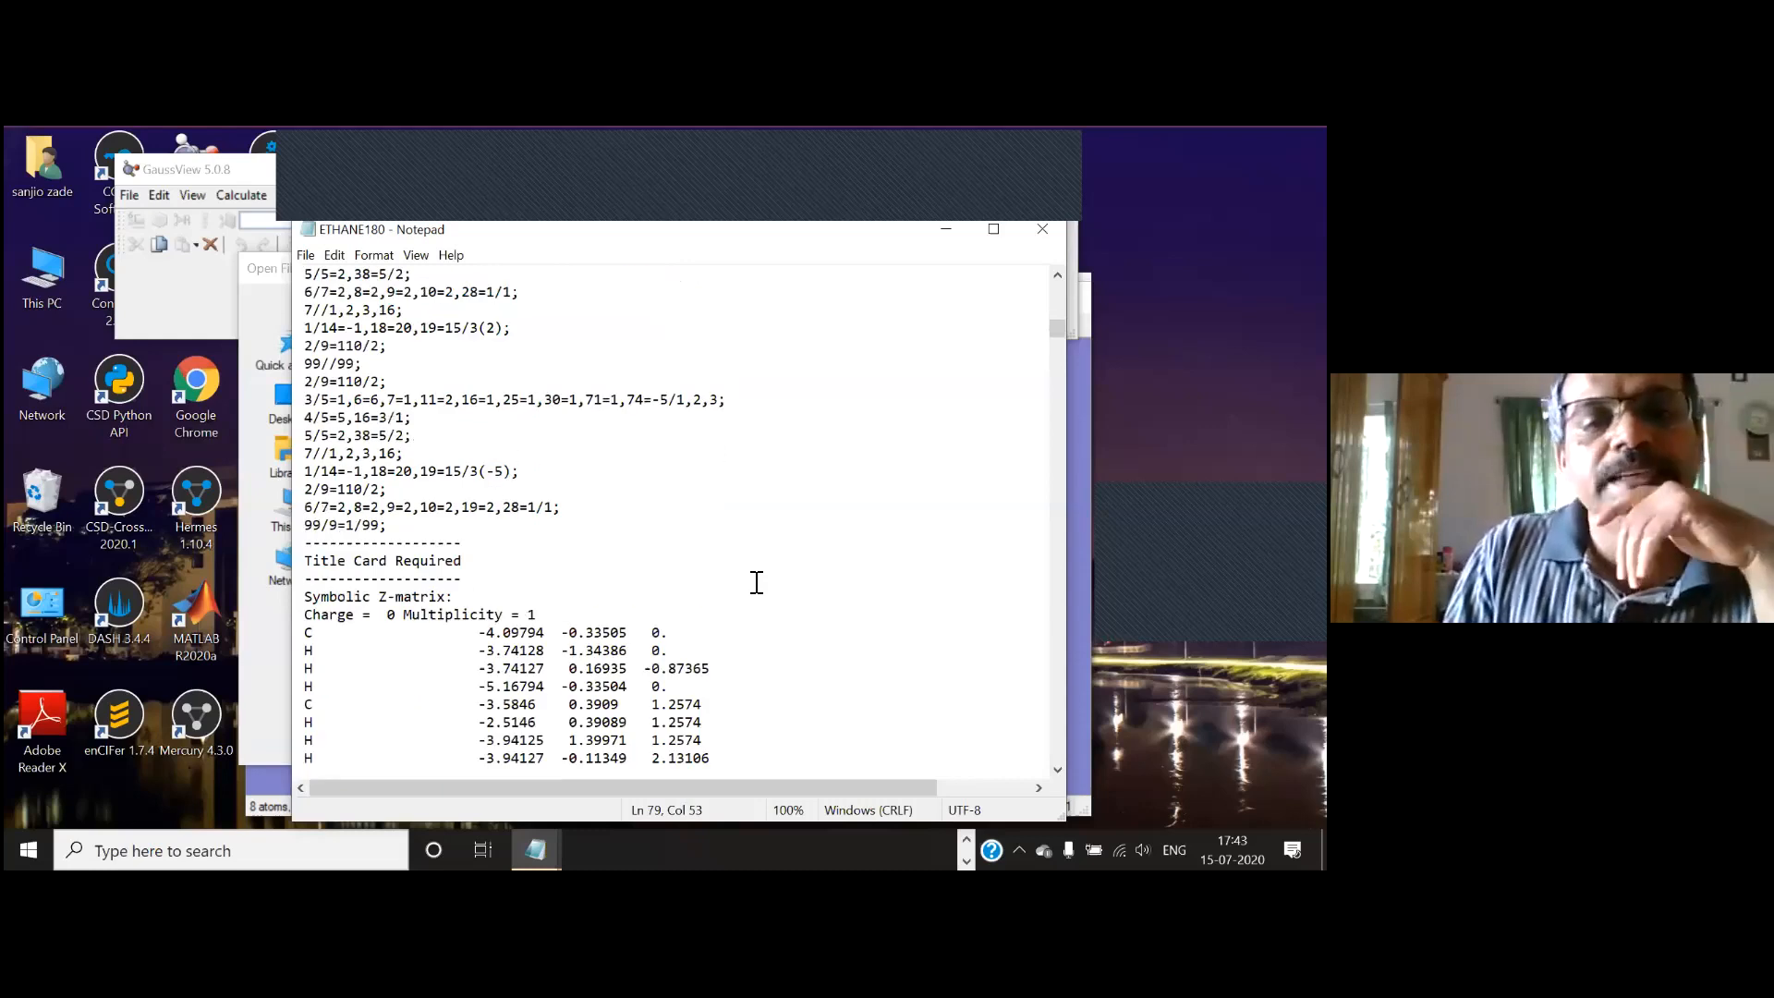
pyautogui.scroll(-4, 756, 582)
pyautogui.scroll(1, 423, 457)
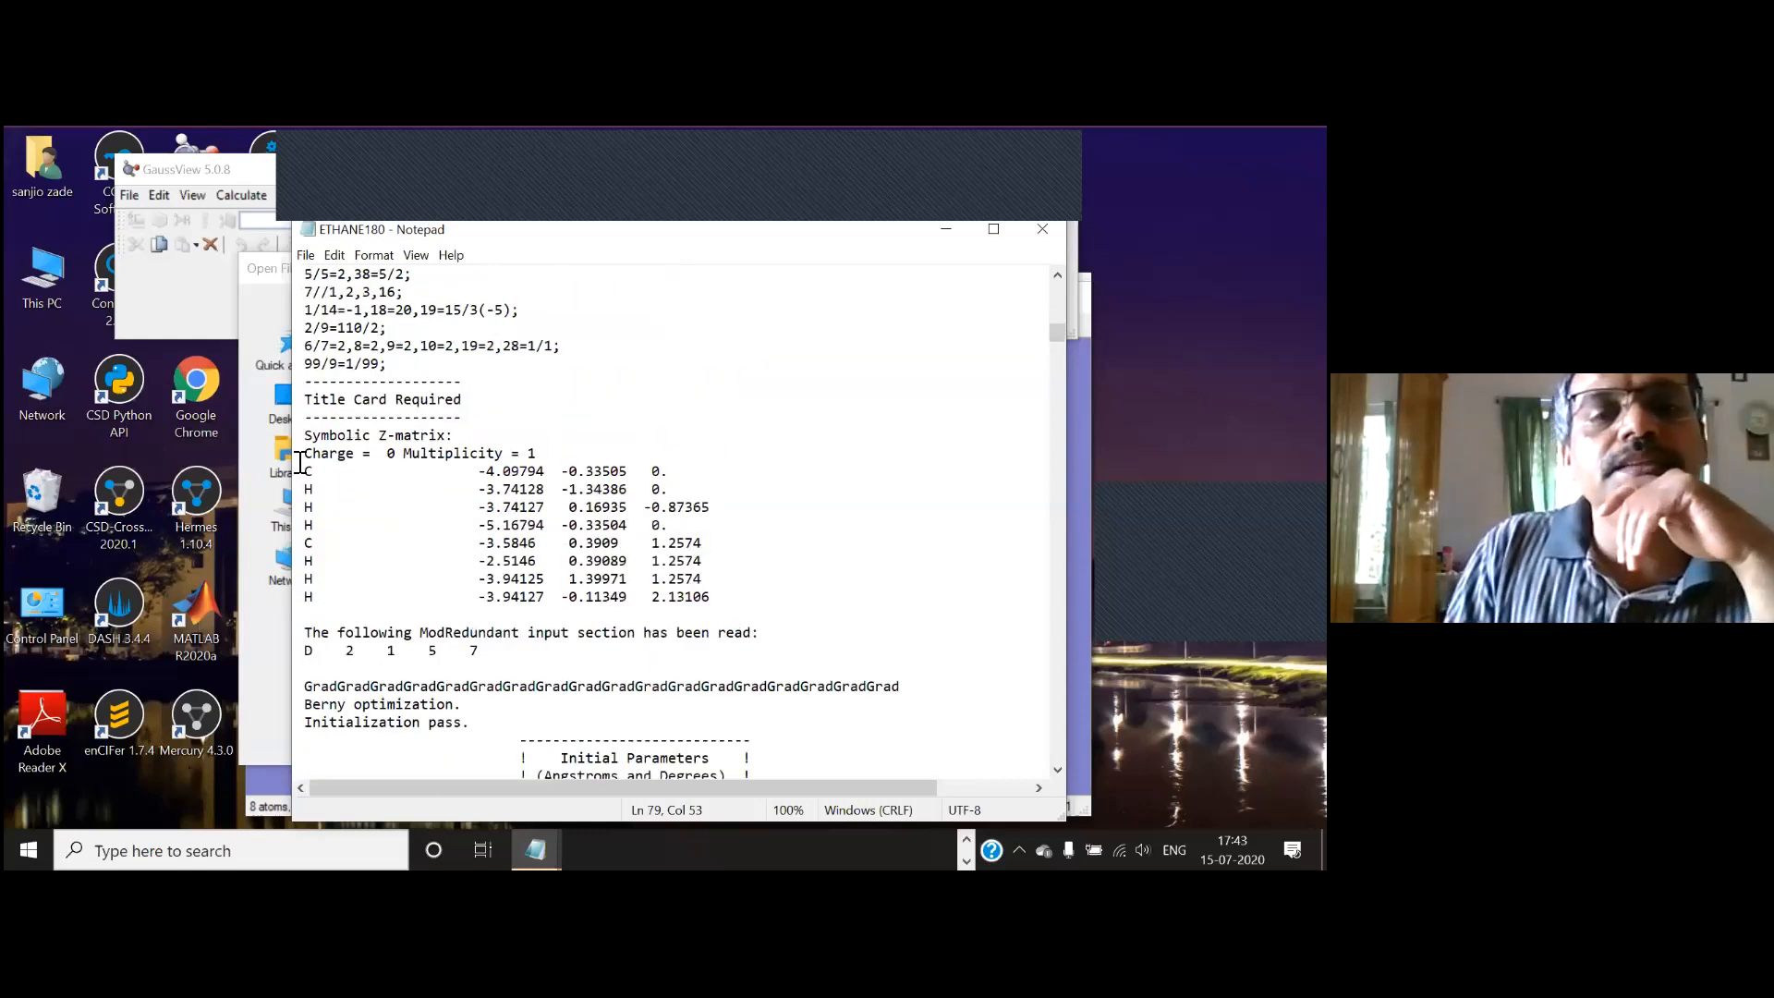
pyautogui.scroll(1, 428, 493)
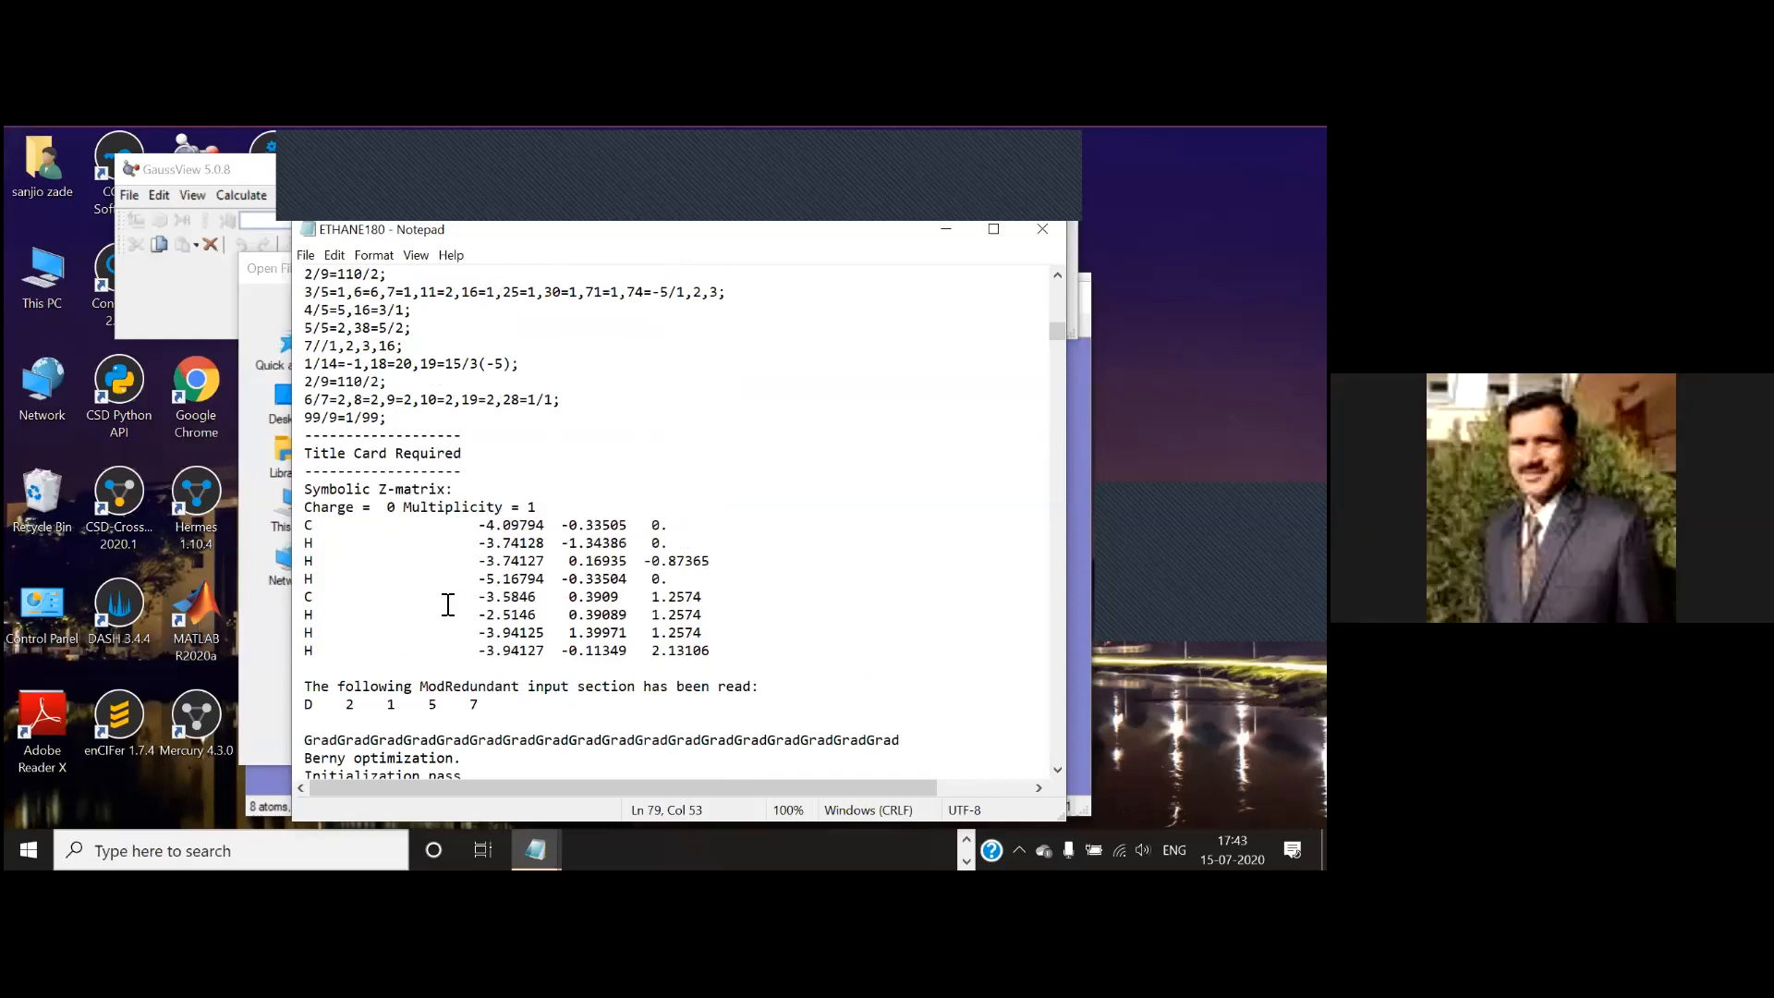
pyautogui.scroll(7, 911, 558)
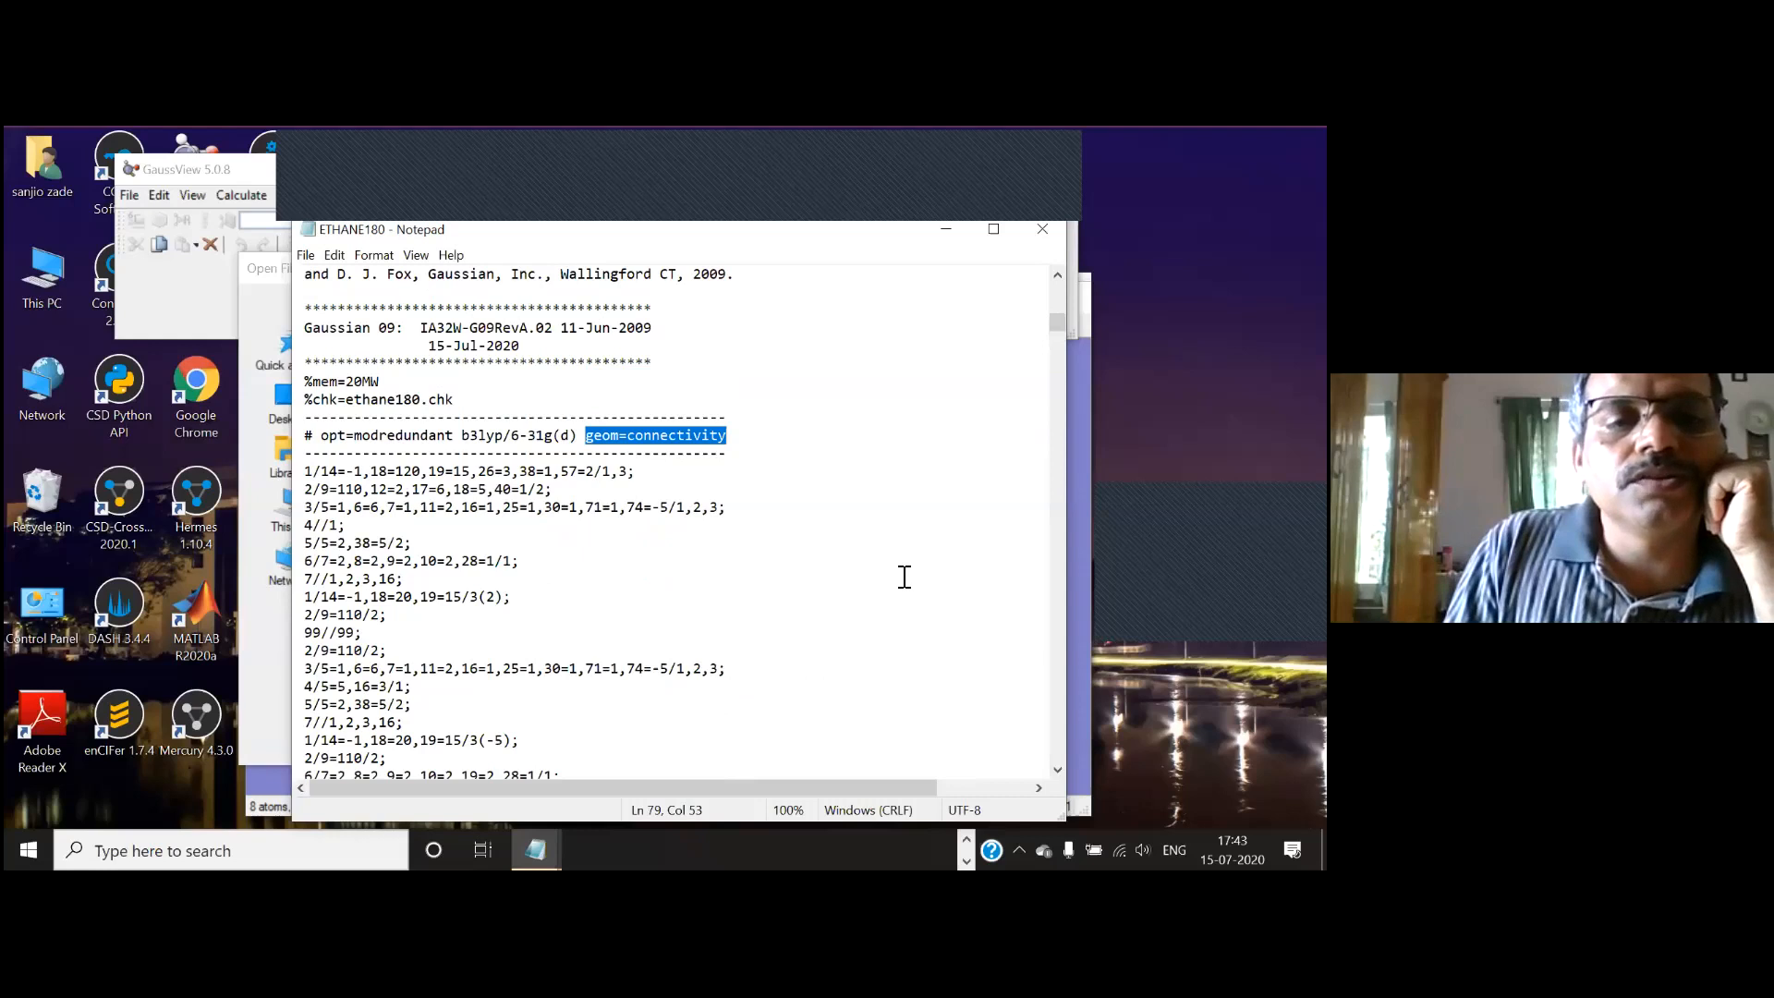
# Step: Highlight the block of numeric overlay lines directly beneath the route section of the ETHANE180 log
pyautogui.scroll(-1, 857, 580)
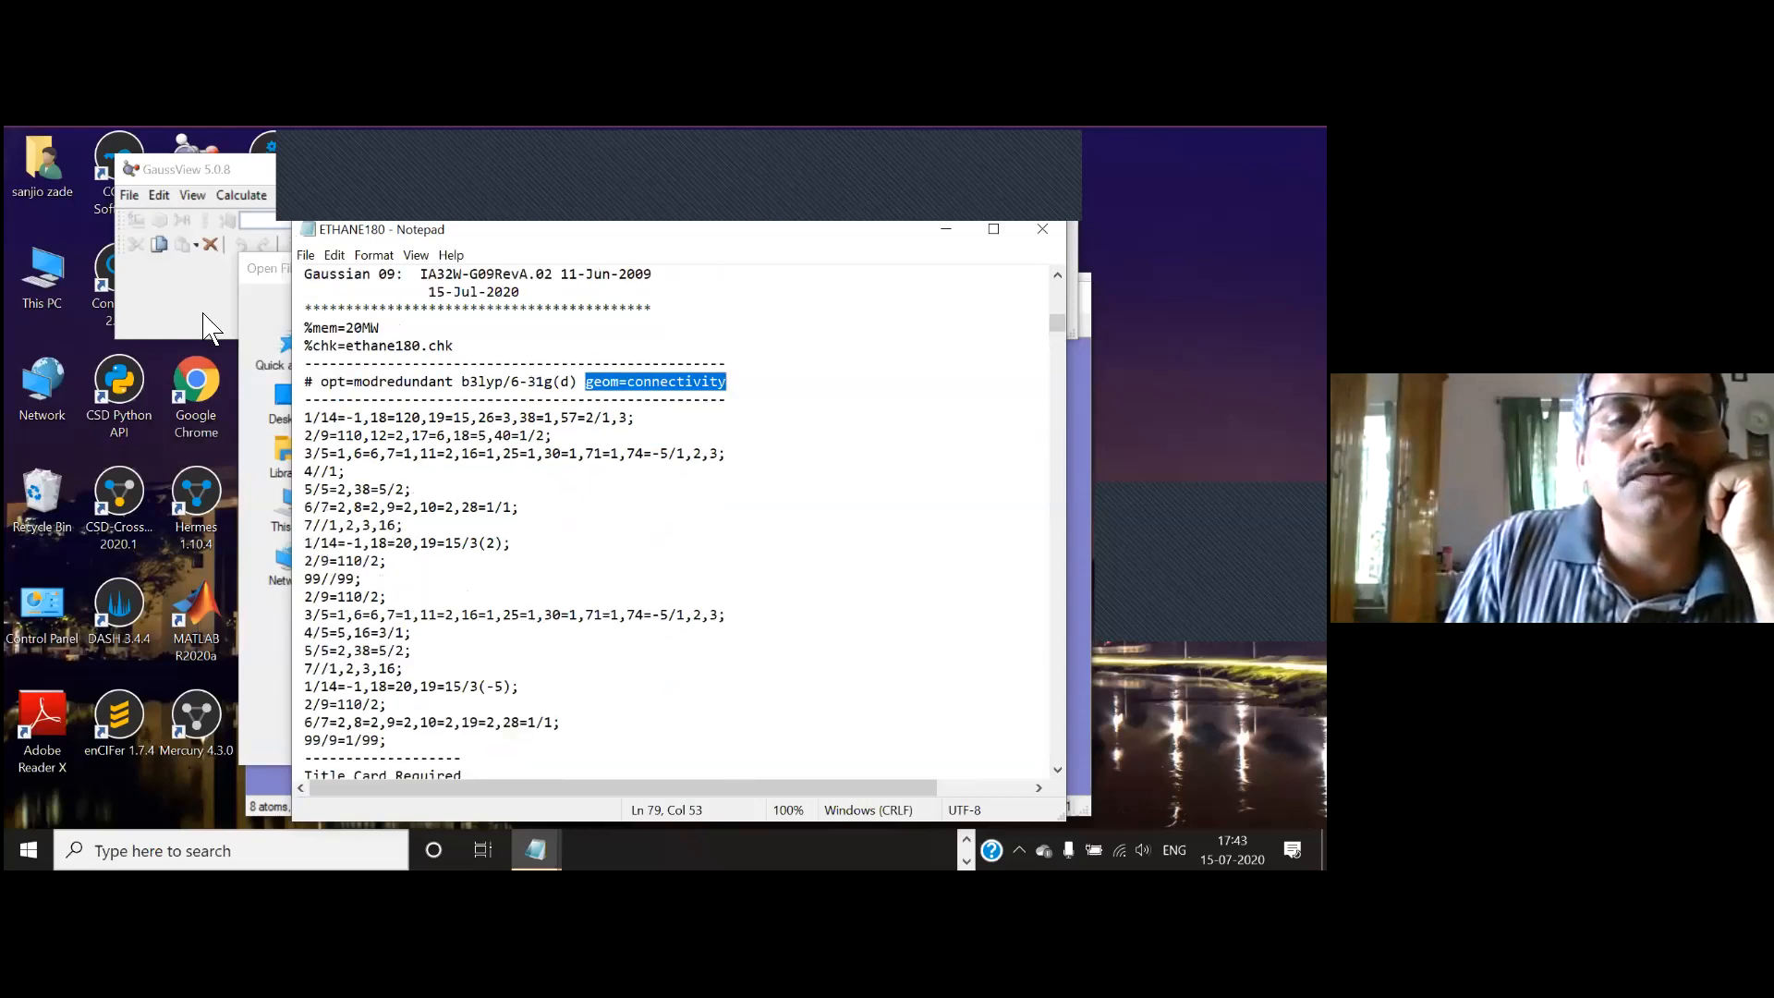
pyautogui.moveTo(308, 418); pyautogui.dragTo(648, 747)
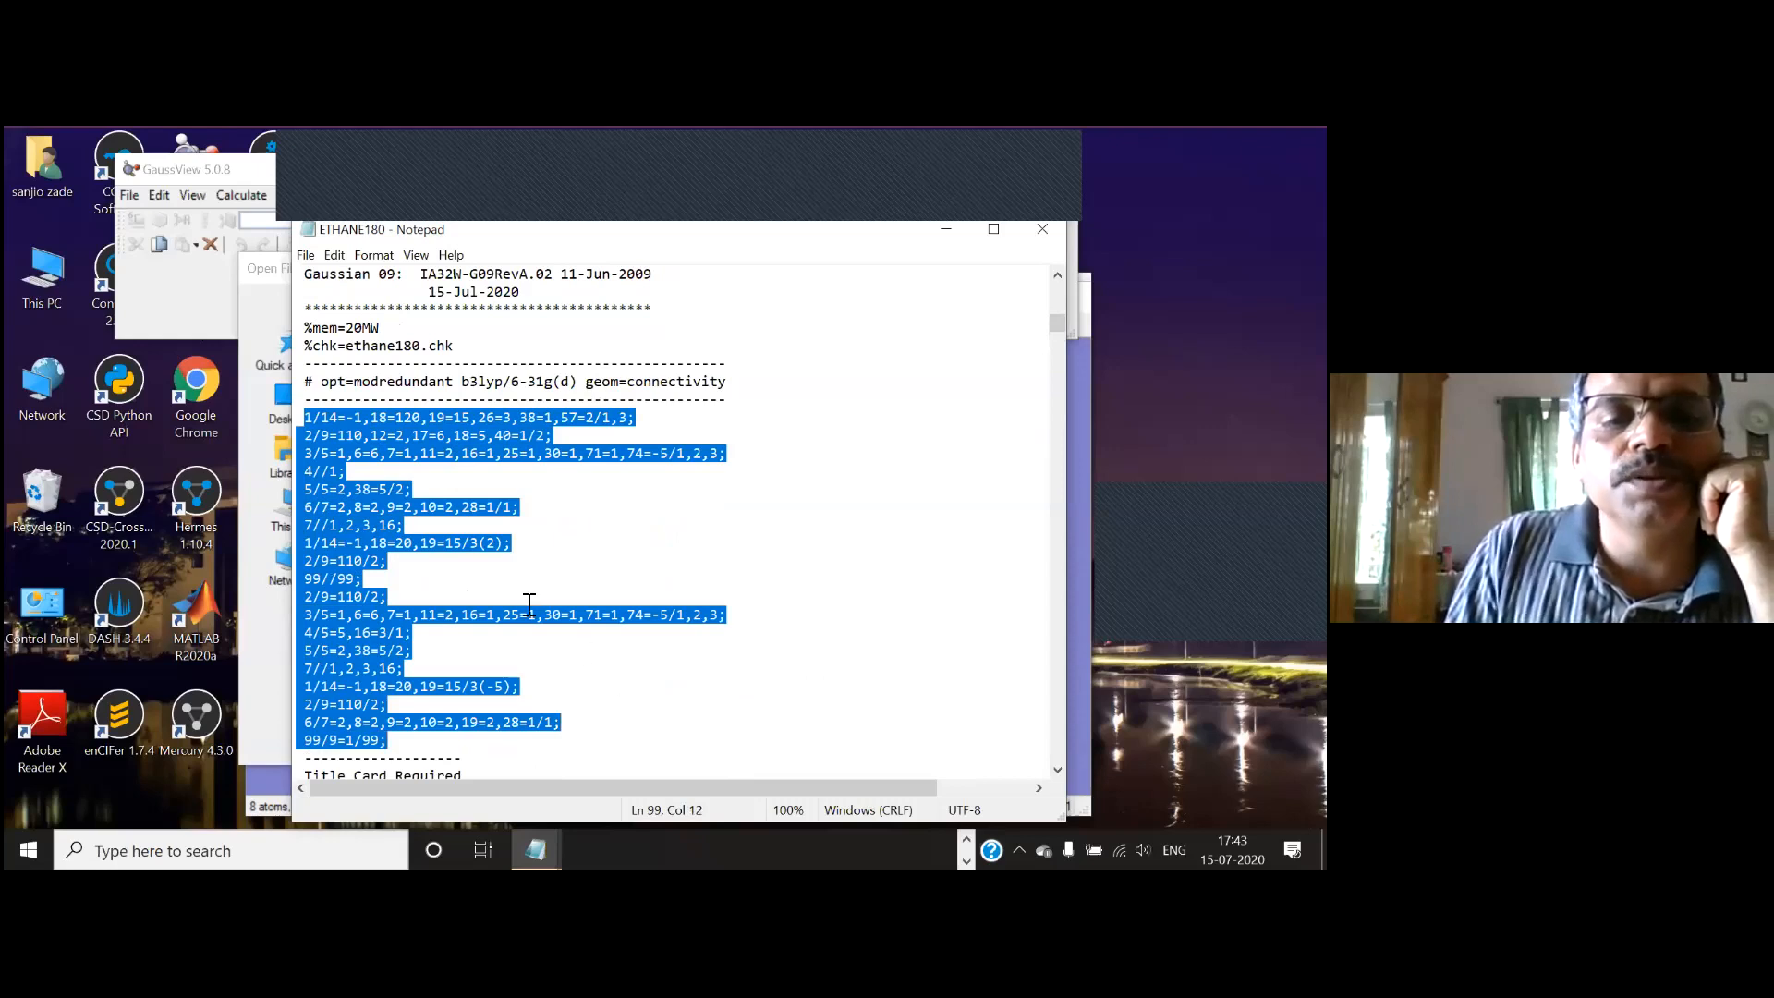
# Step: Highlight the atomic coordinates under the symbolic Z-matrix and the dihedral entry in the ModRedundant input section
pyautogui.scroll(-7, 535, 614)
pyautogui.scroll(-1, 356, 330)
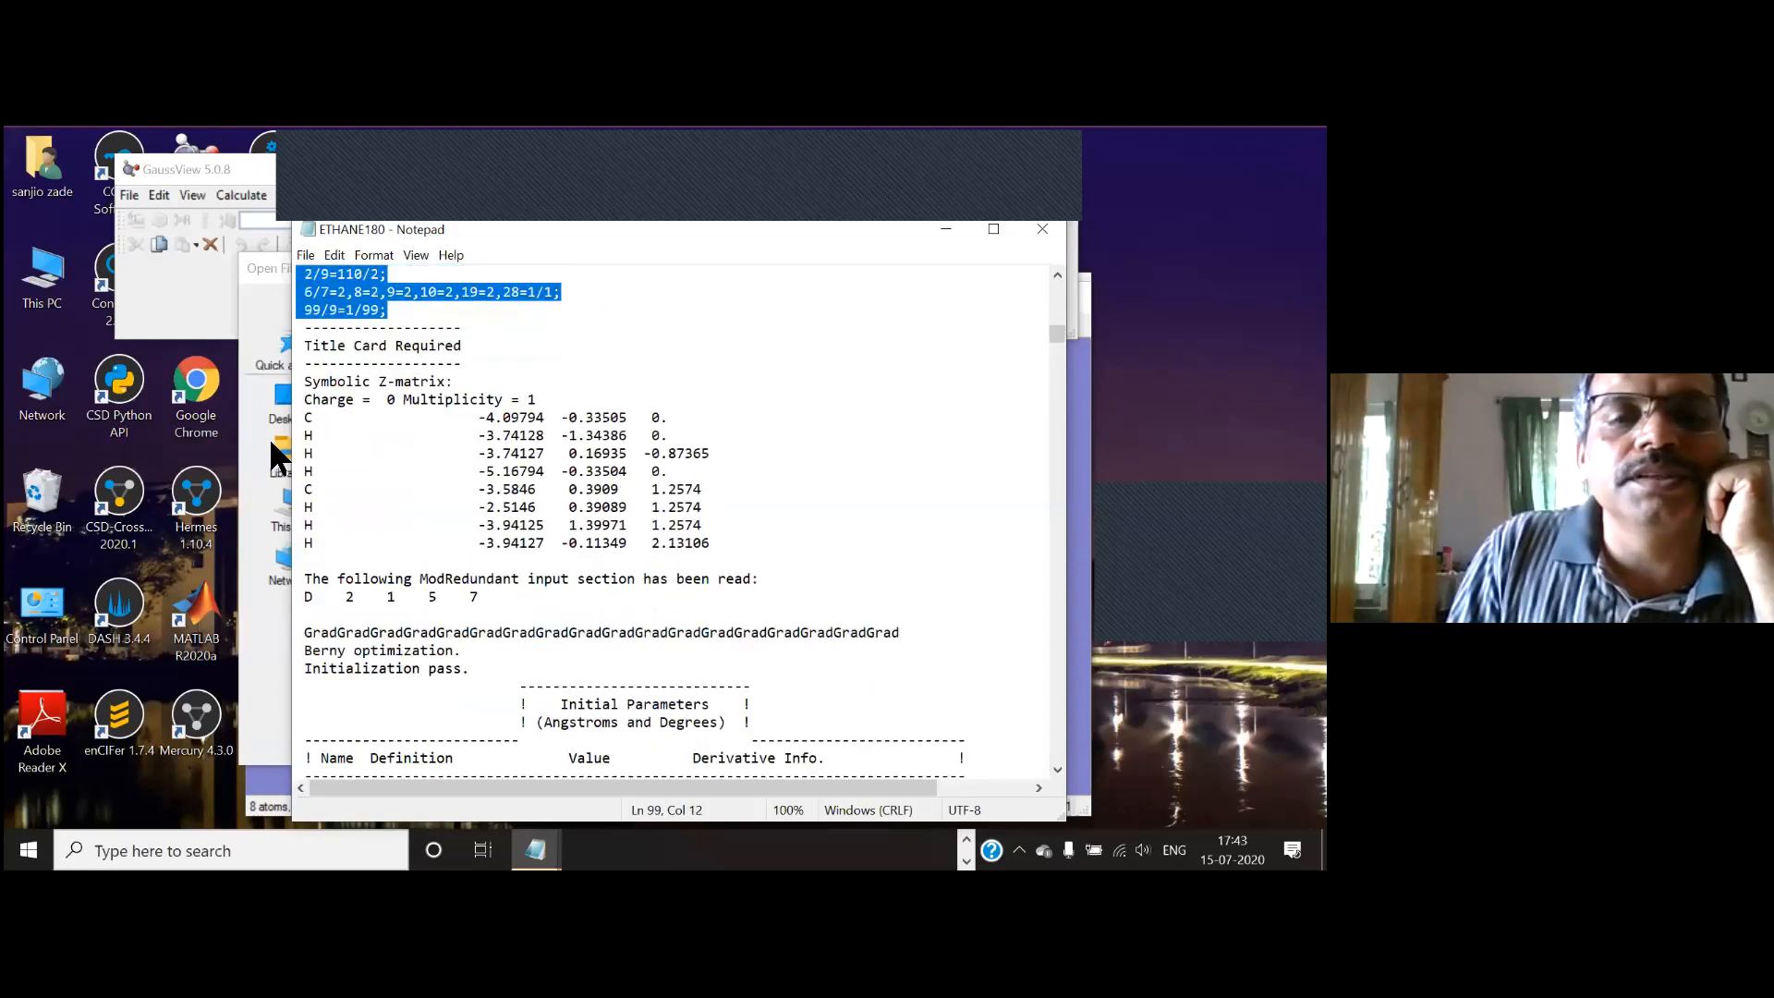
pyautogui.moveTo(307, 412); pyautogui.dragTo(730, 543)
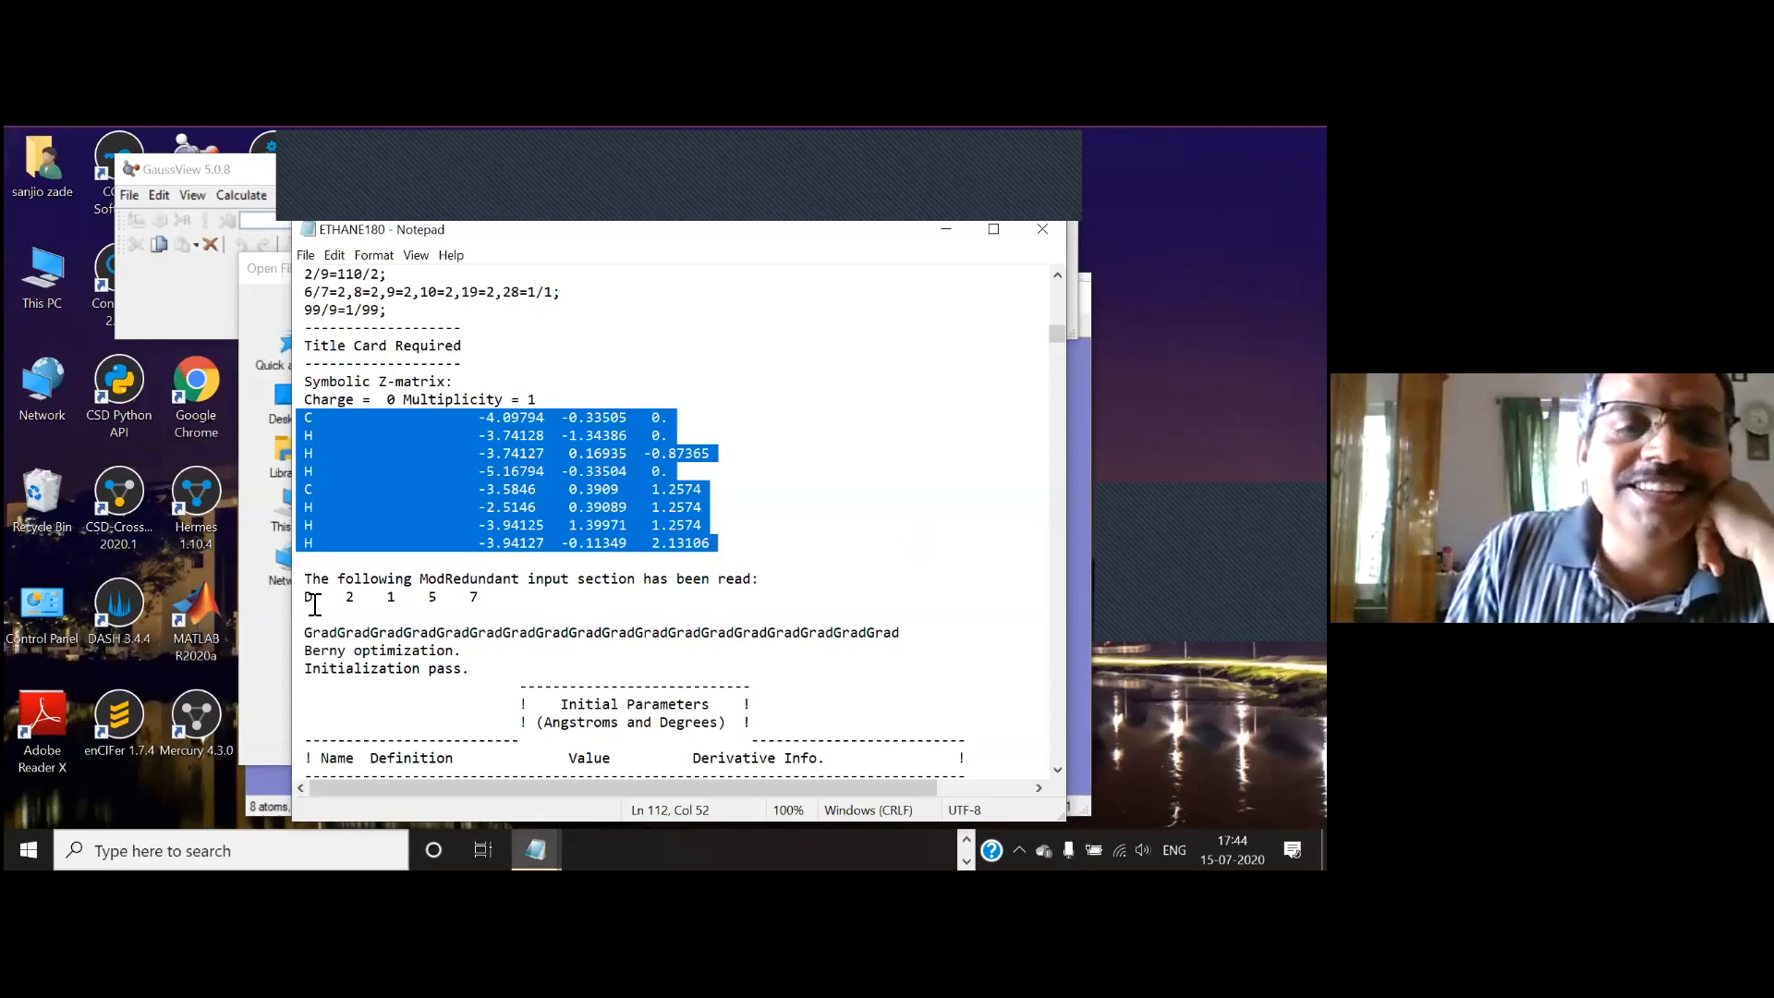
pyautogui.moveTo(307, 598); pyautogui.dragTo(489, 603)
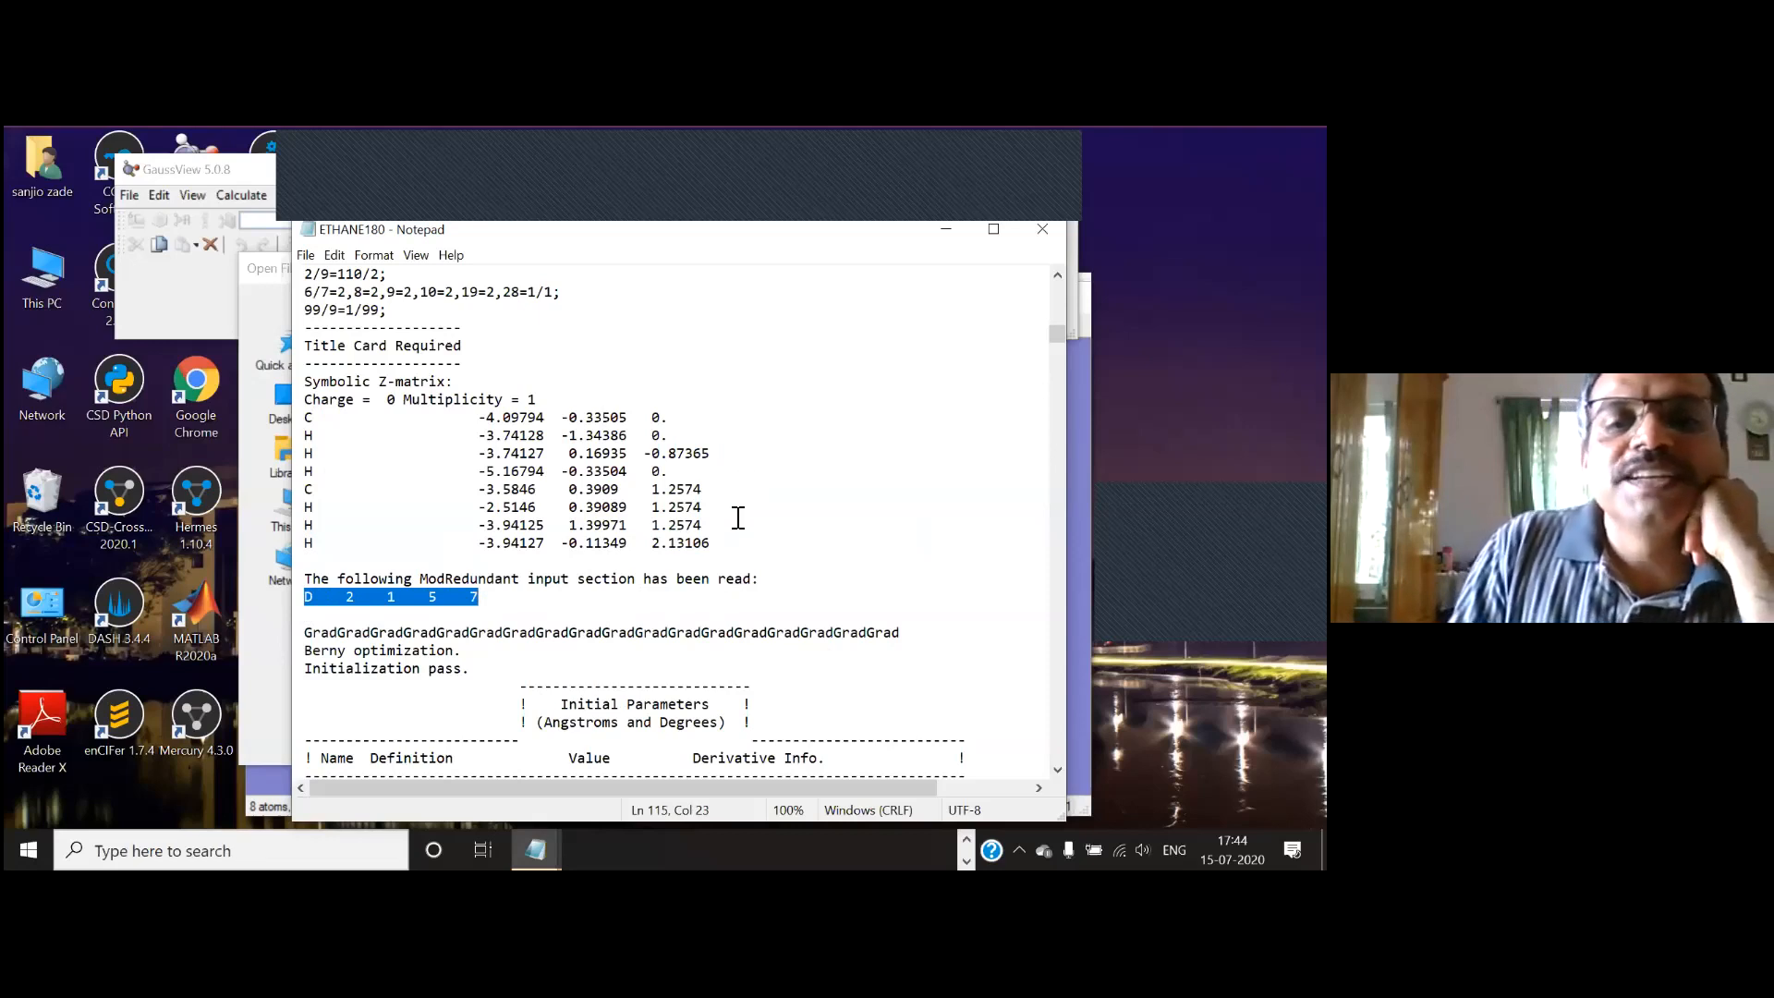
# Step: Find the first "SCF Done" line in the log and highlight its E(RB3LYP) energy
pyautogui.scroll(-10, 727, 516)
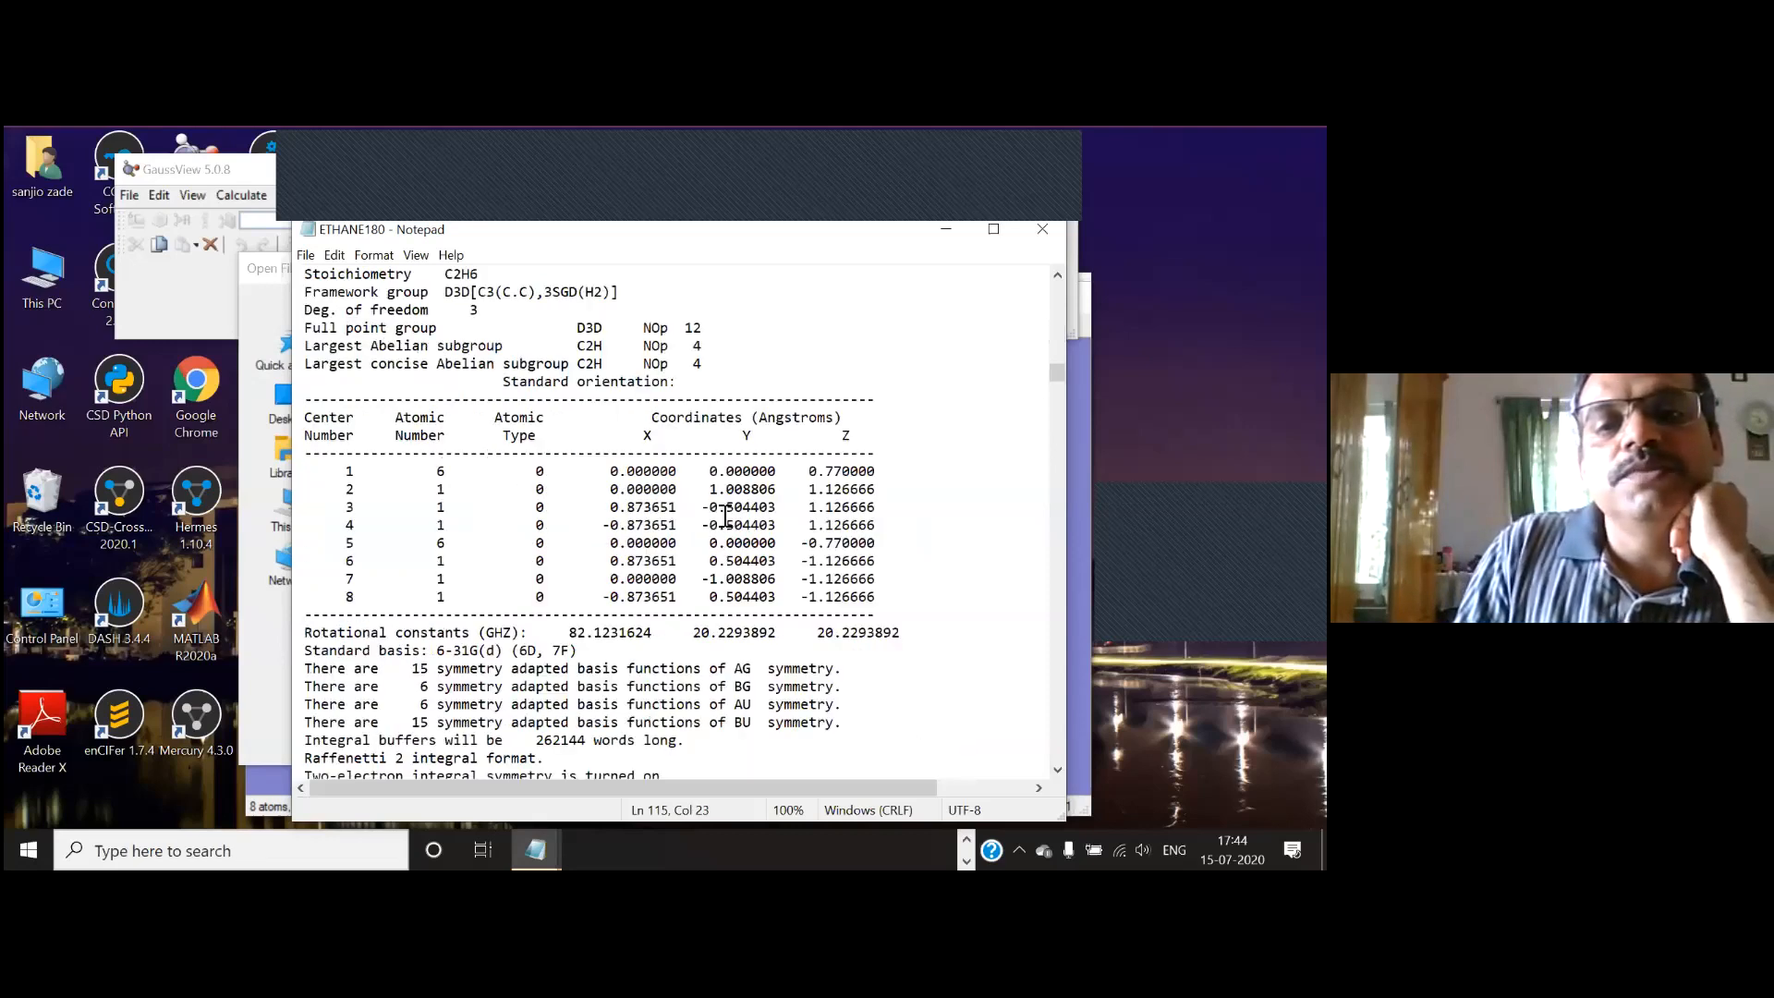
pyautogui.scroll(-7, 727, 516)
pyautogui.scroll(-14, 727, 516)
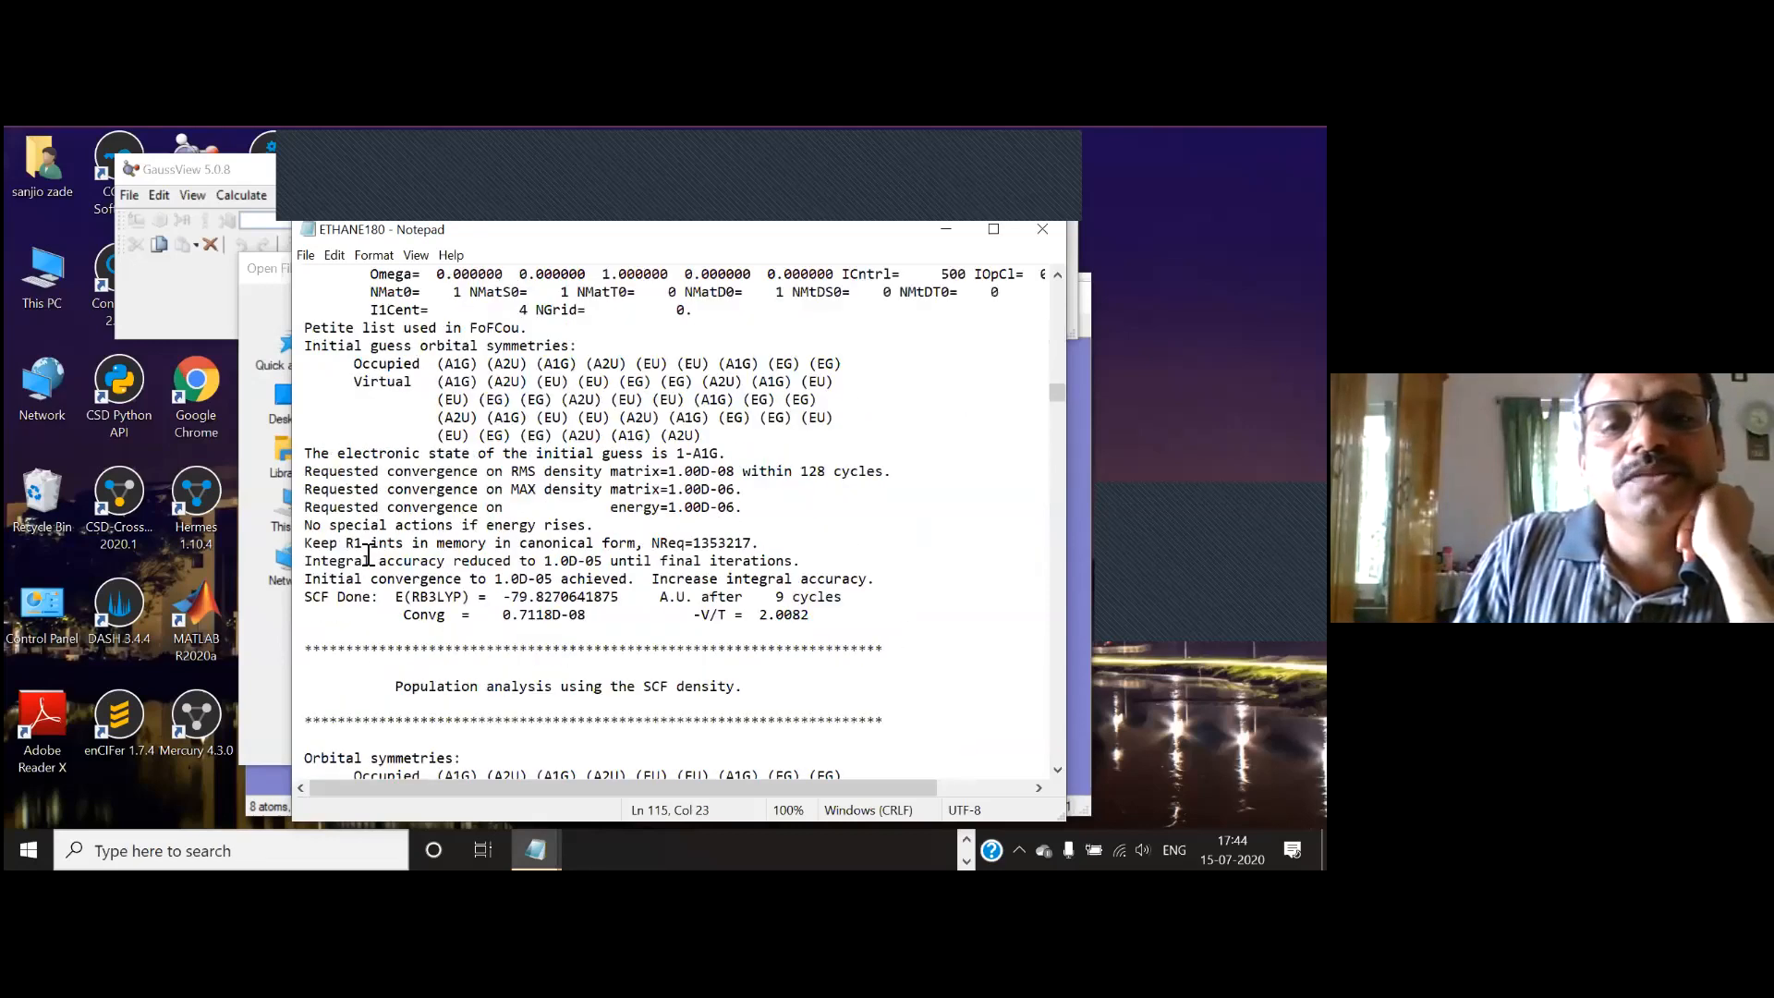
pyautogui.scroll(6, 416, 608)
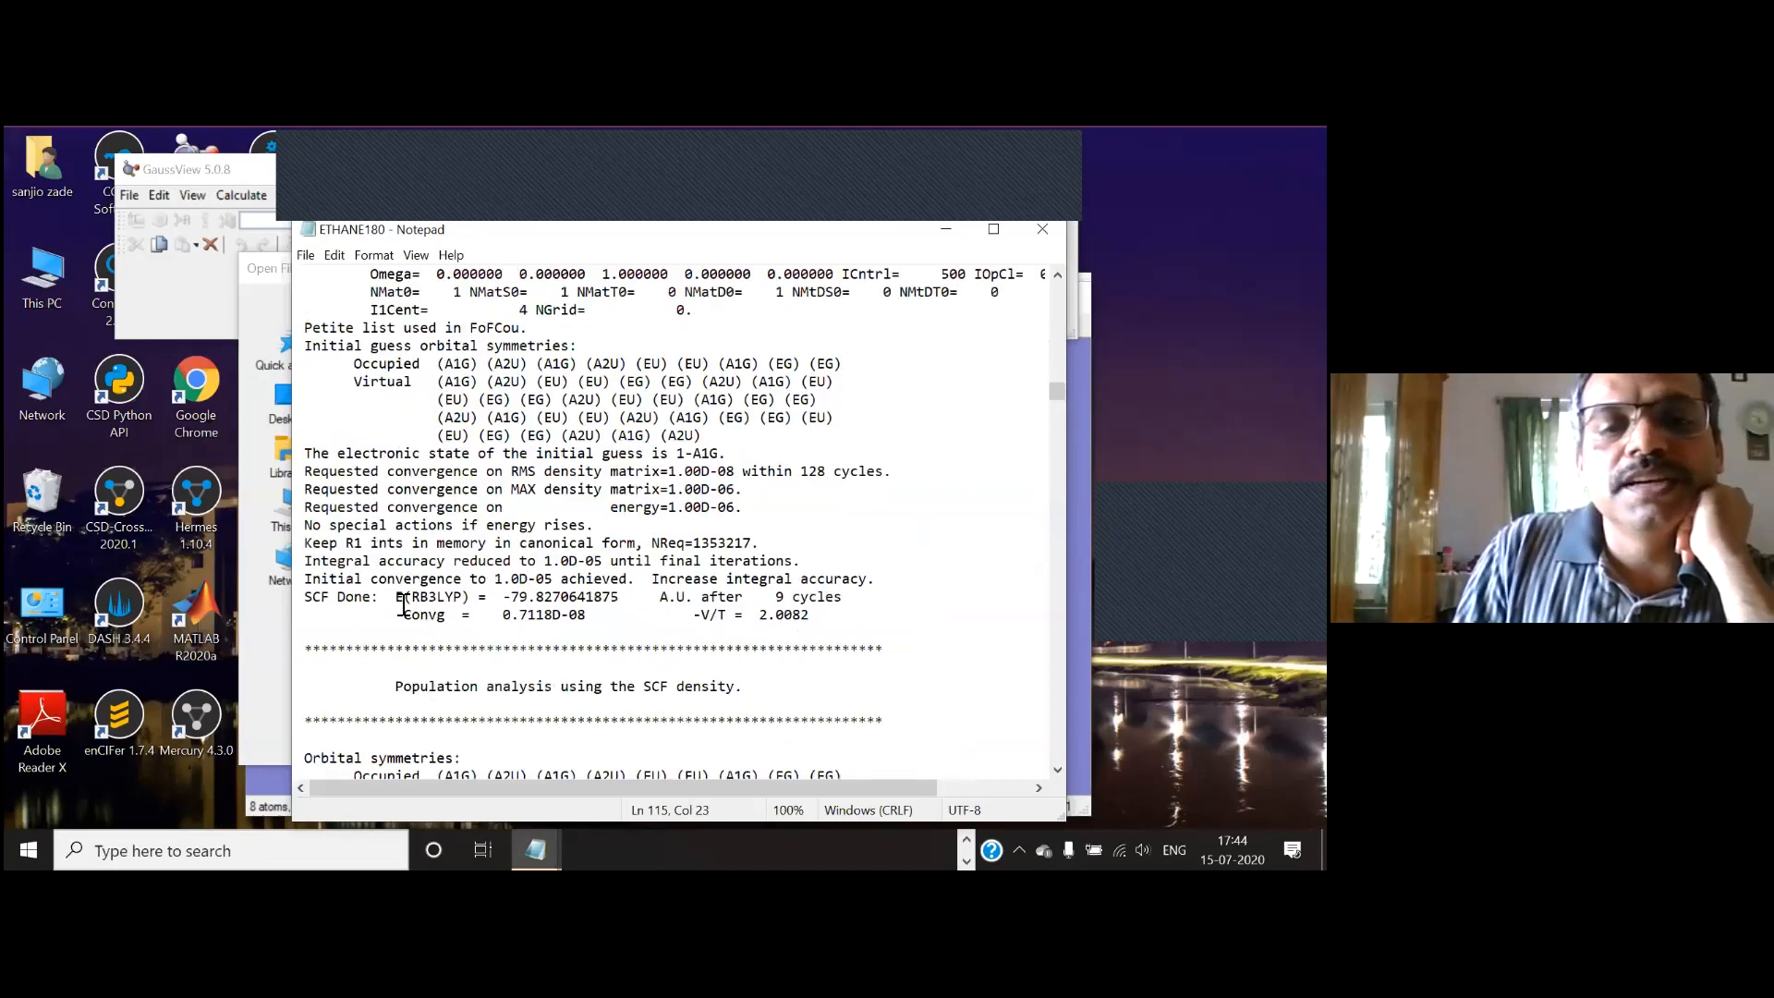
pyautogui.moveTo(397, 599); pyautogui.dragTo(625, 597)
pyautogui.hotkey('shift', 'Right')
# Step: Highlight the "Step number 1 out of a maximum of 38" line and examine that step's convergence table
pyautogui.scroll(-10, 756, 547)
pyautogui.scroll(-10, 754, 547)
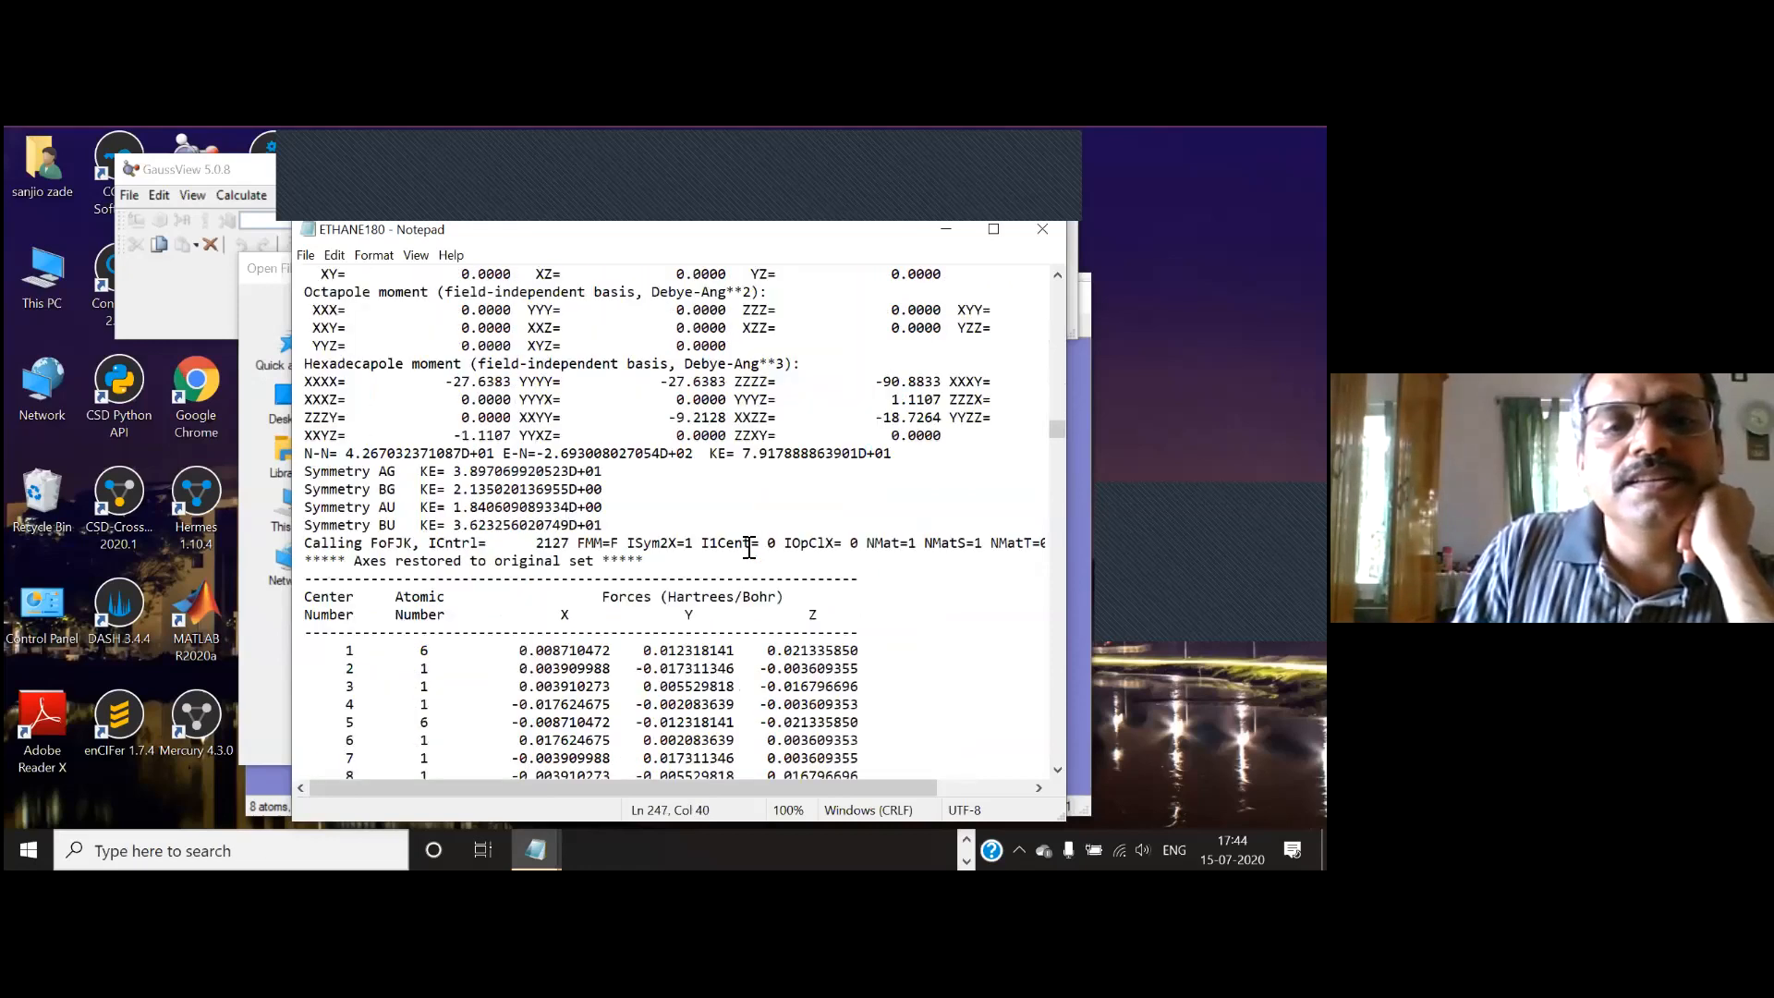
pyautogui.scroll(-10, 301, 498)
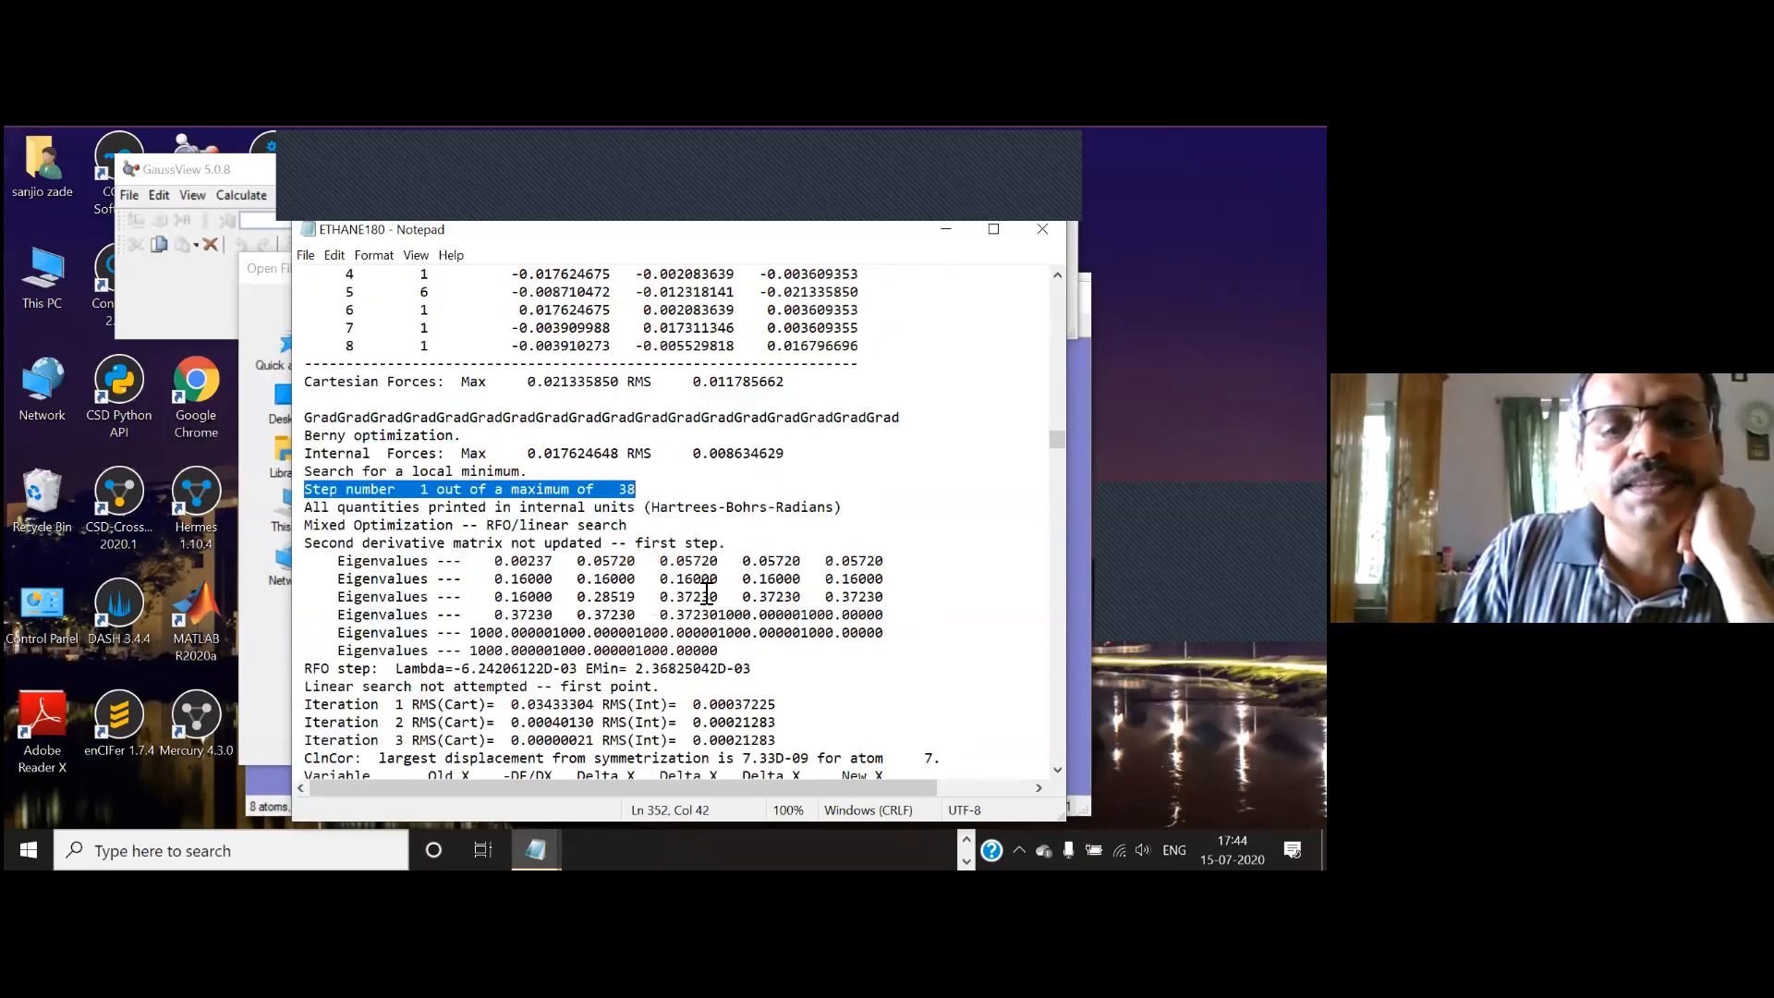
pyautogui.scroll(-6, 706, 593)
pyautogui.scroll(-20, 706, 592)
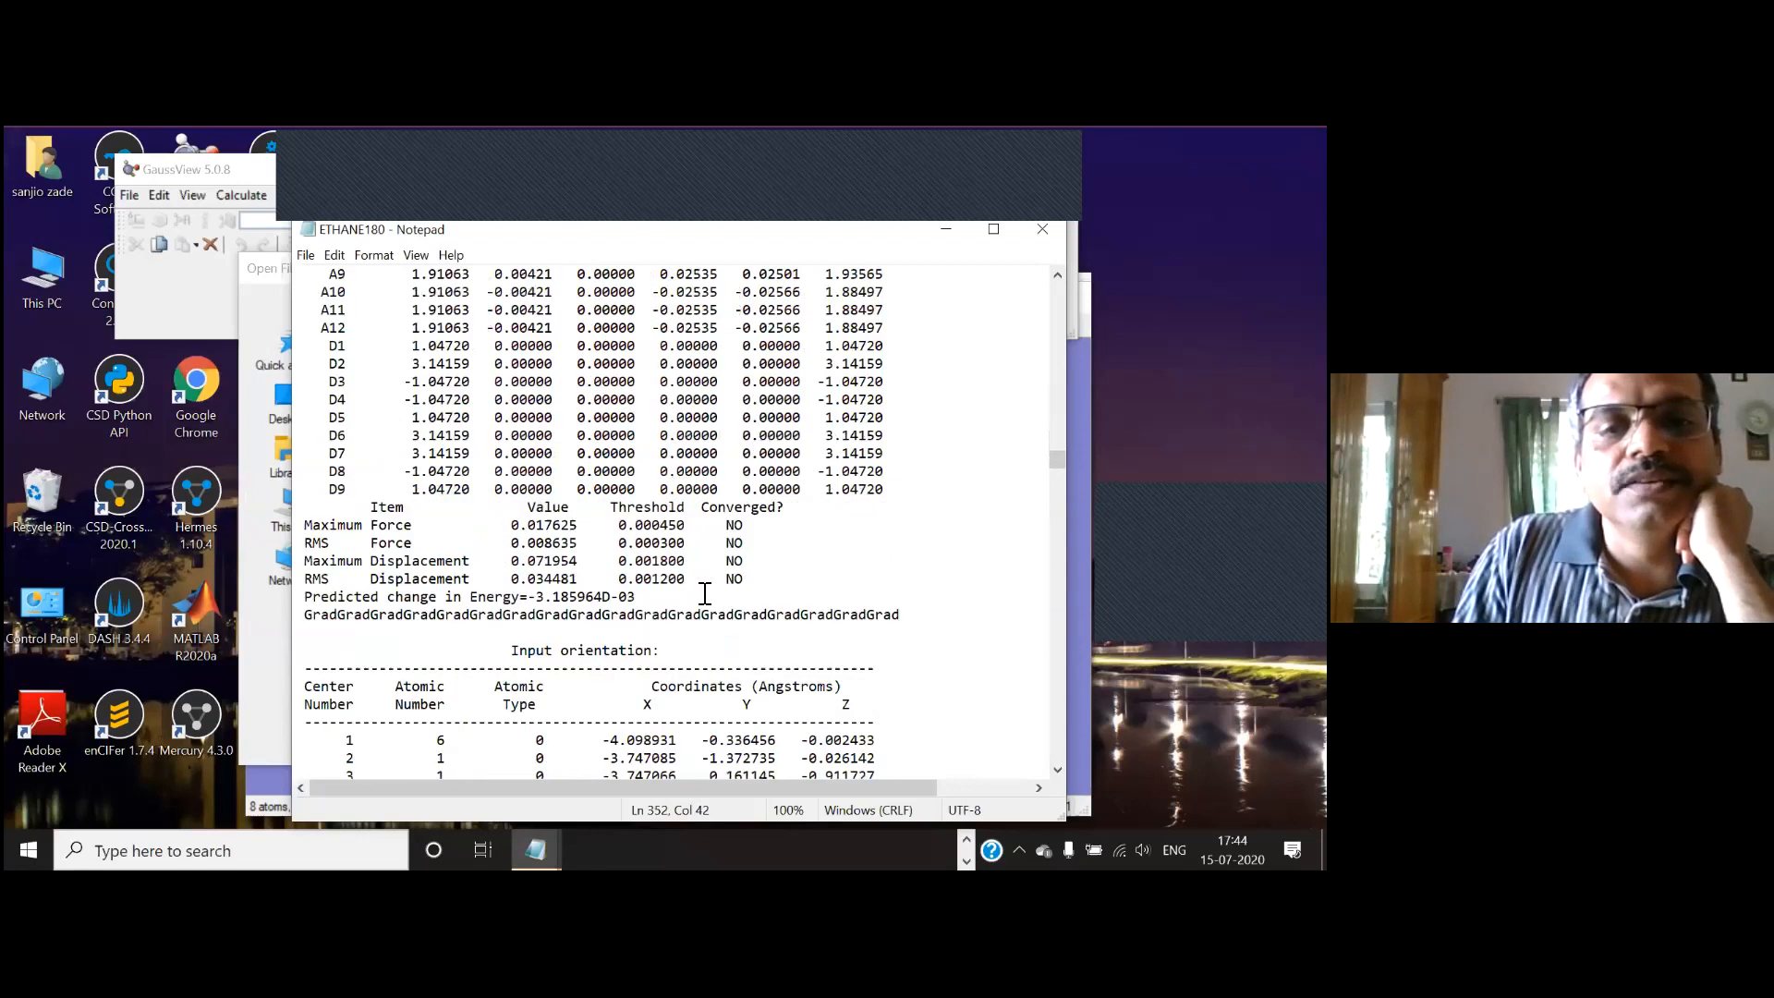
# Step: Highlight the "Step number 2" line and the E(RB3LYP) energy in the "SCF Done" line that follows its convergence table
pyautogui.scroll(-10, 706, 592)
pyautogui.scroll(-10, 703, 596)
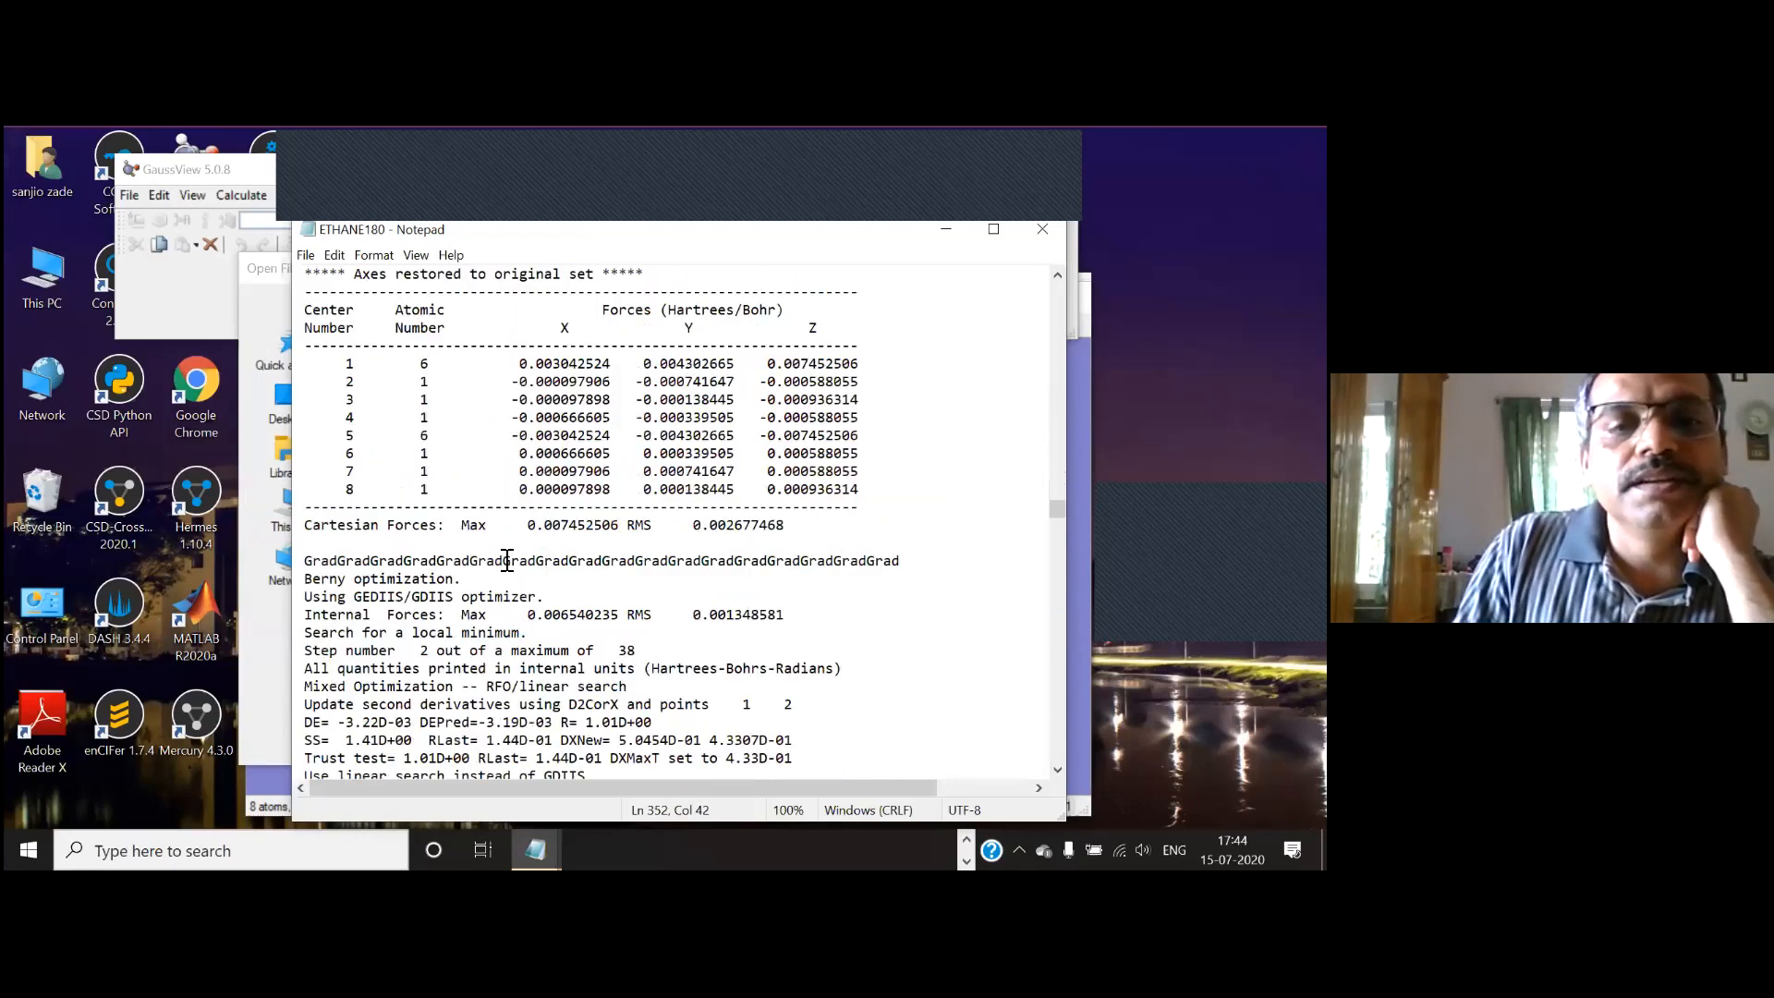
pyautogui.scroll(-10, 507, 561)
pyautogui.moveTo(306, 442); pyautogui.dragTo(668, 440)
pyautogui.scroll(-15, 666, 555)
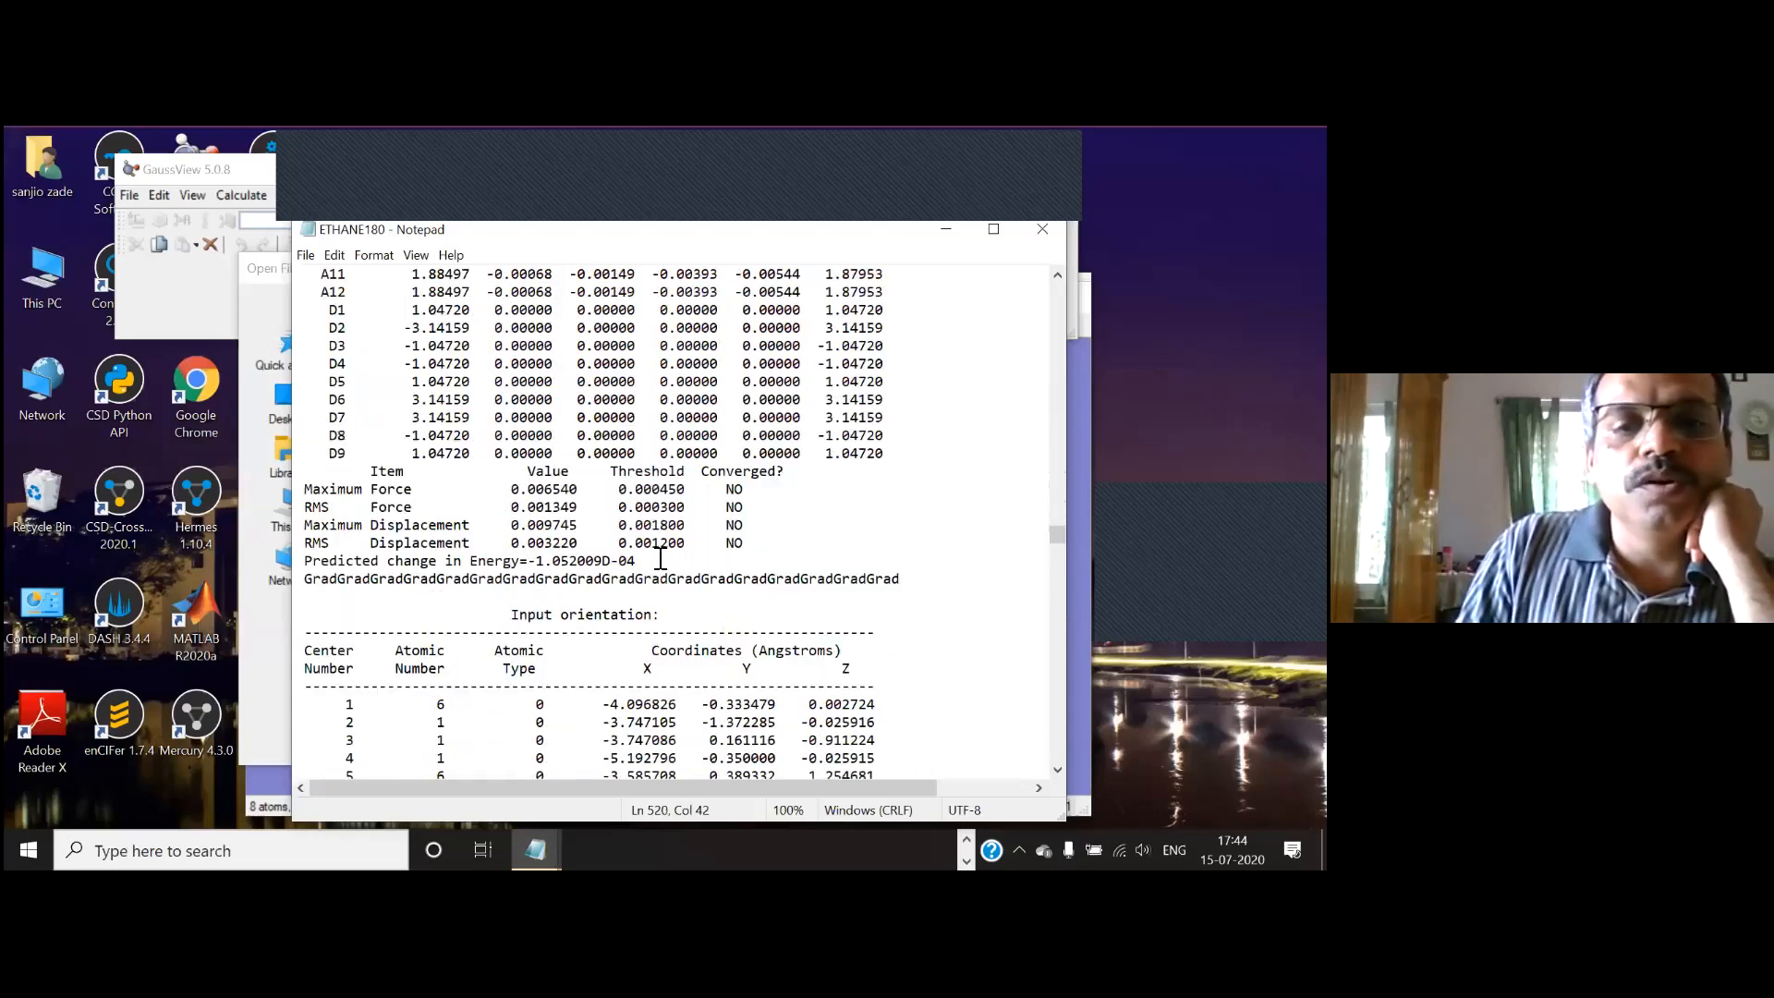
pyautogui.scroll(-20, 660, 558)
pyautogui.moveTo(398, 566); pyautogui.dragTo(618, 562)
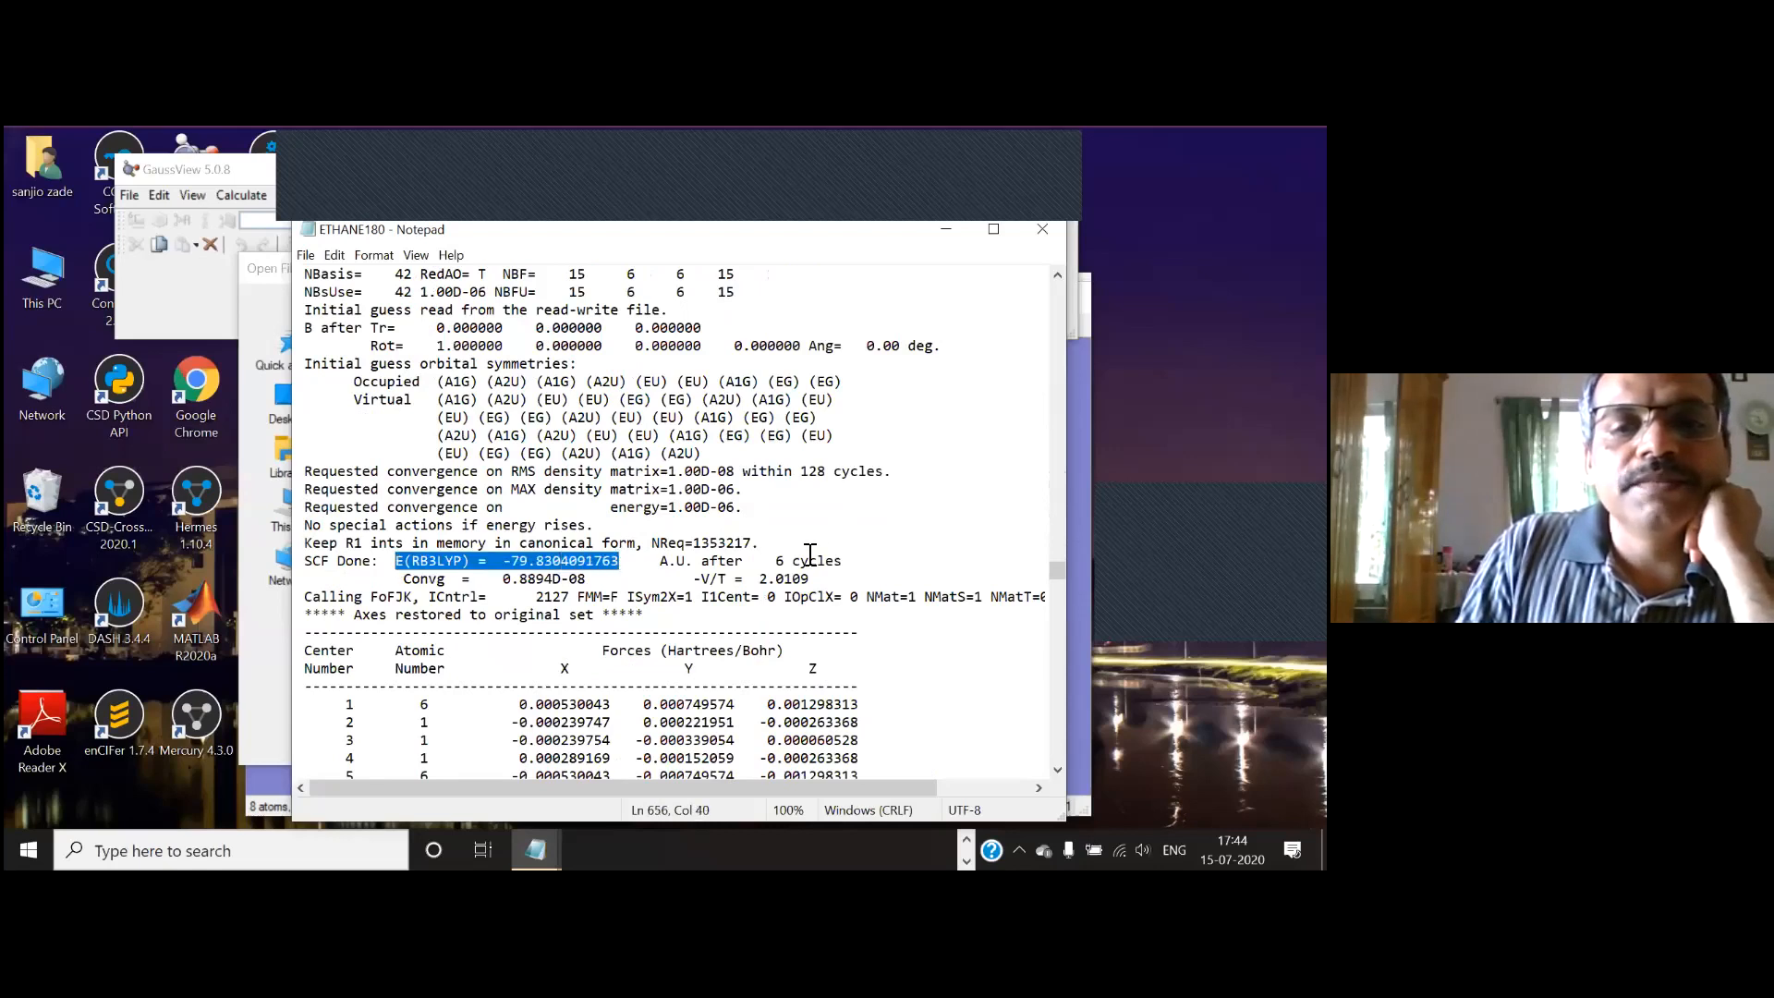
# Step: Follow optimization steps 3 and 4 and highlight the force and displacement rows with their "Converged?" entries in step 4
pyautogui.scroll(-7, 822, 552)
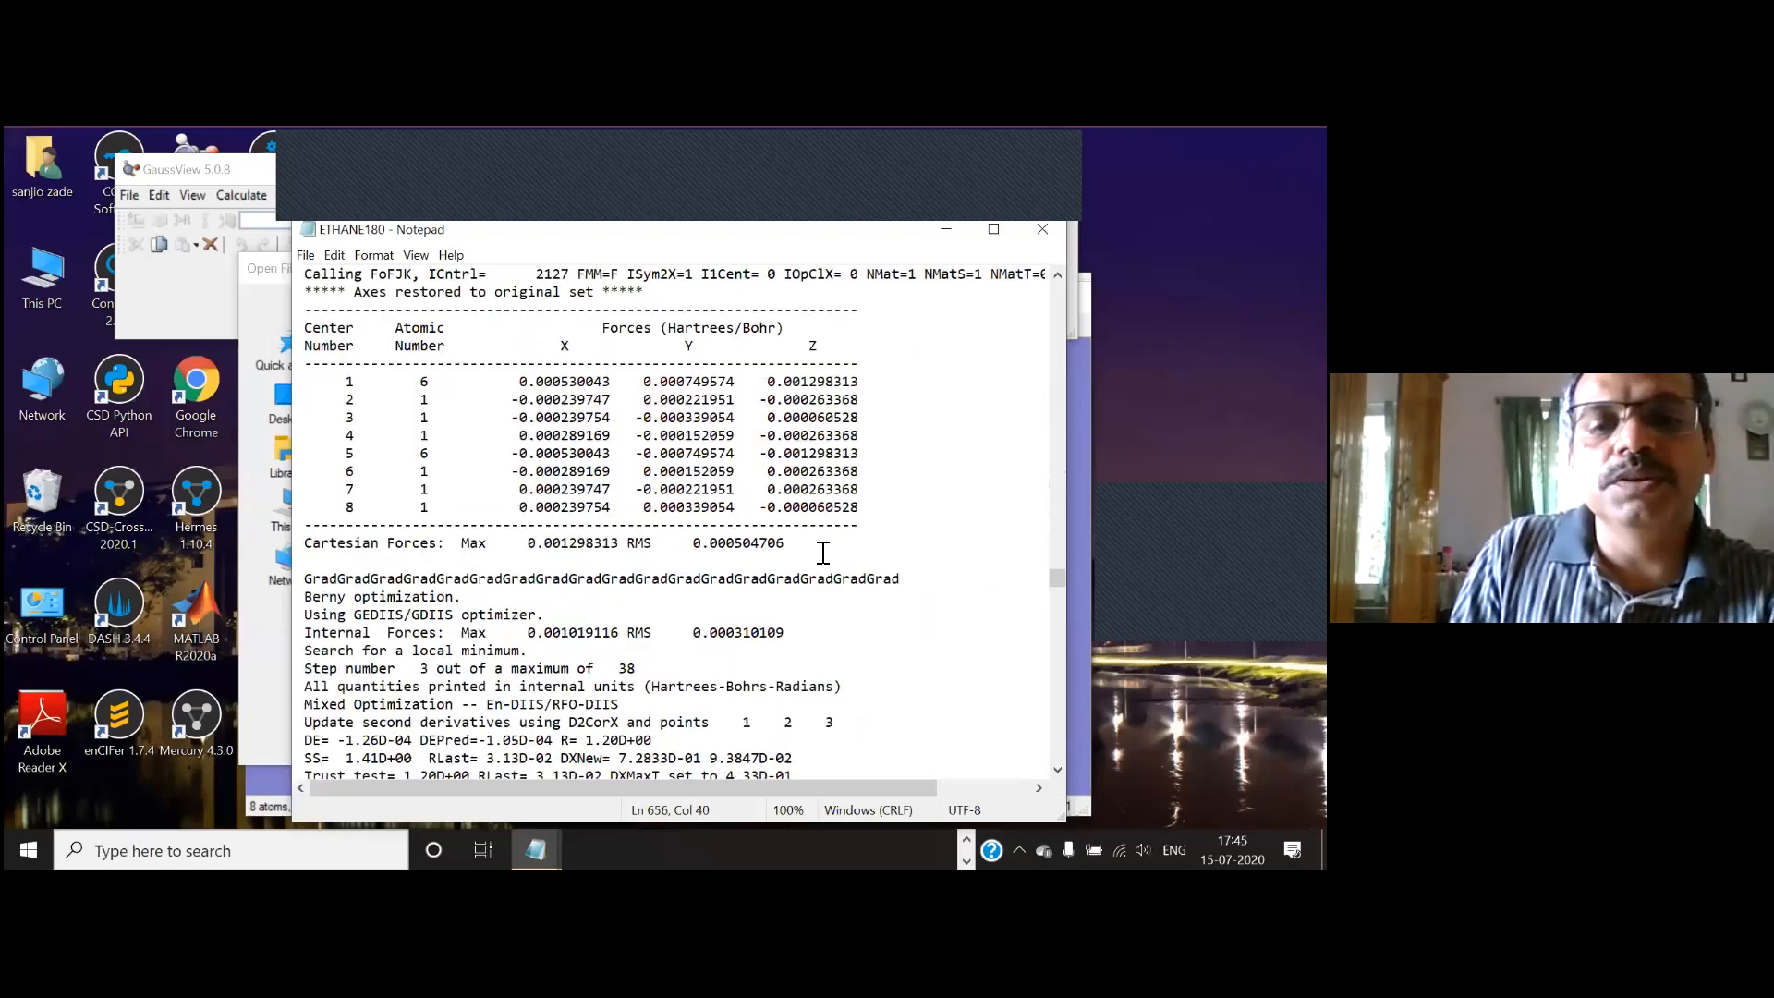
pyautogui.scroll(-7, 825, 555)
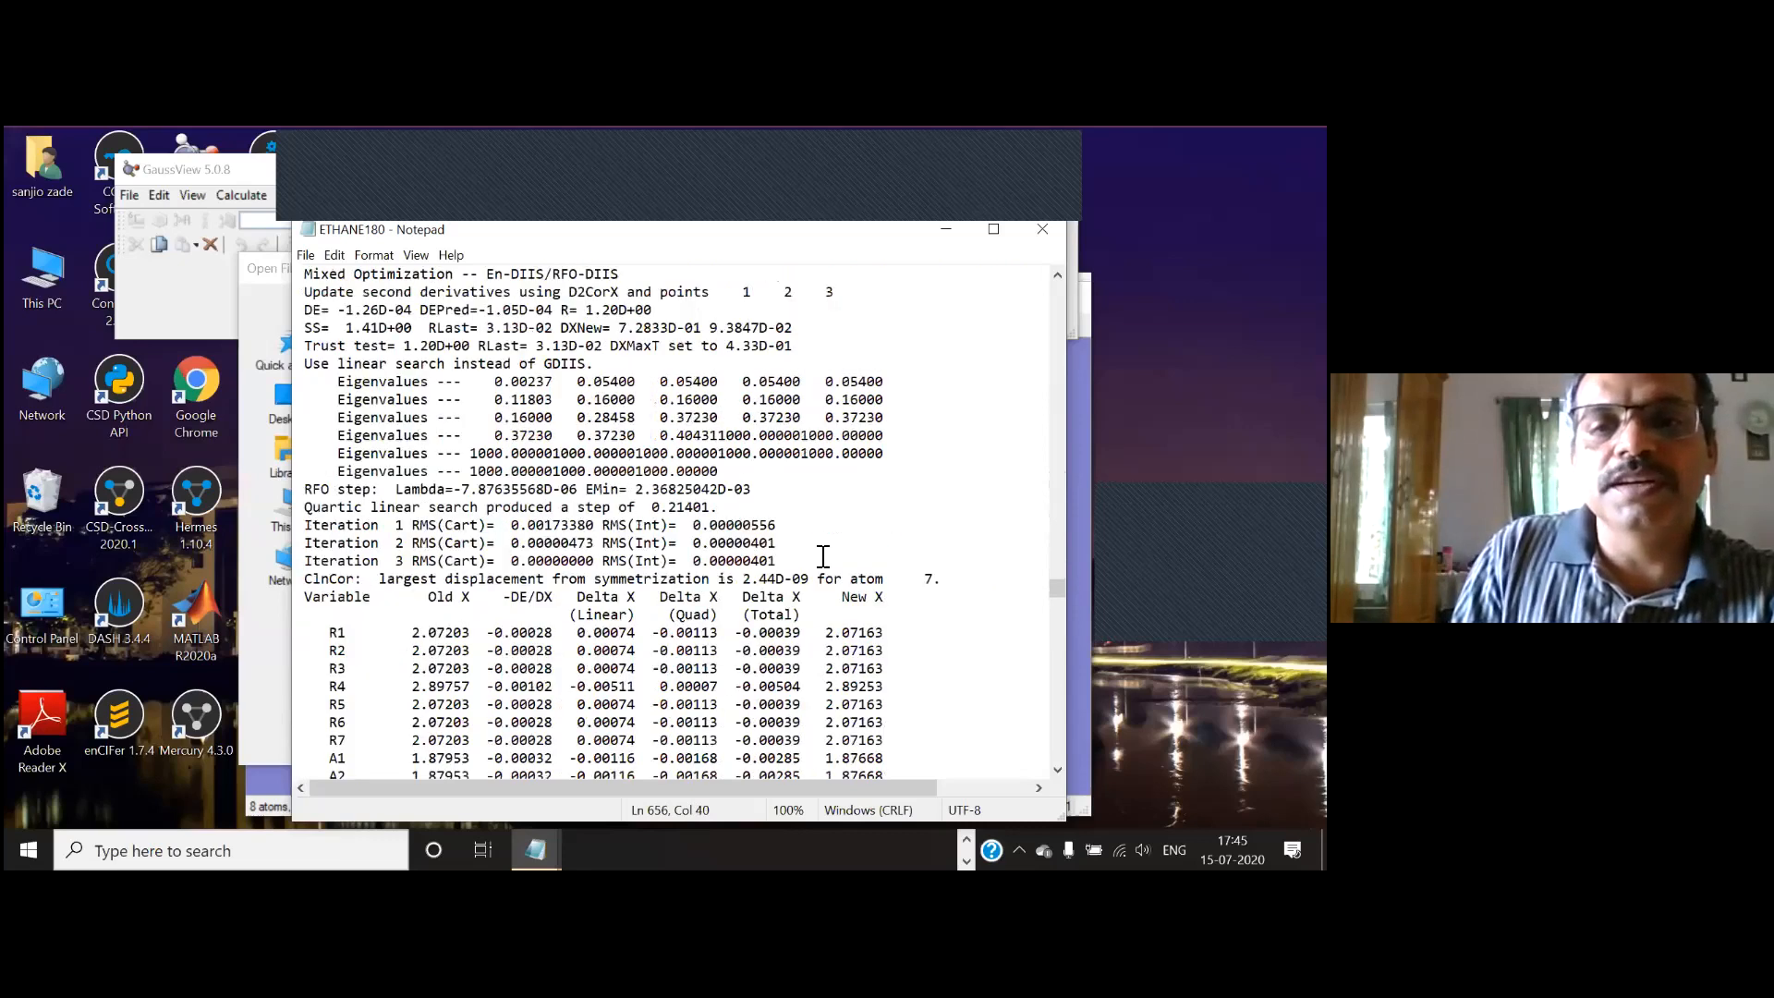
pyautogui.scroll(-10, 822, 557)
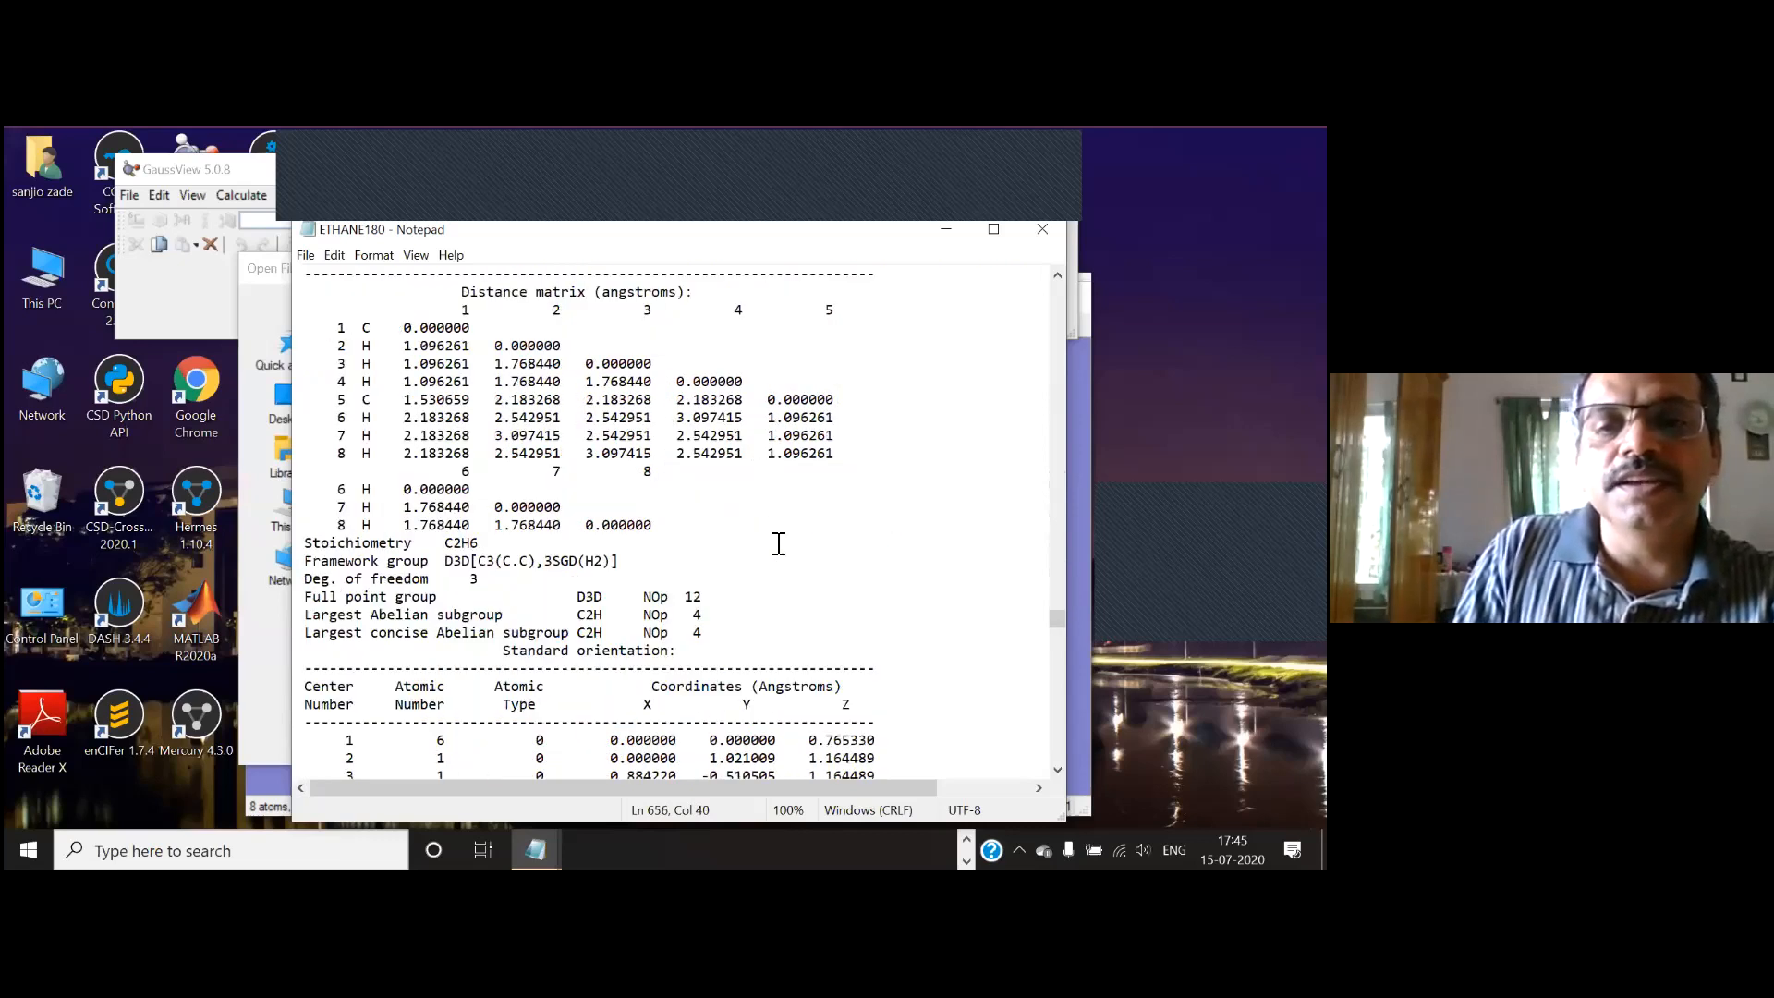
pyautogui.scroll(-10, 314, 585)
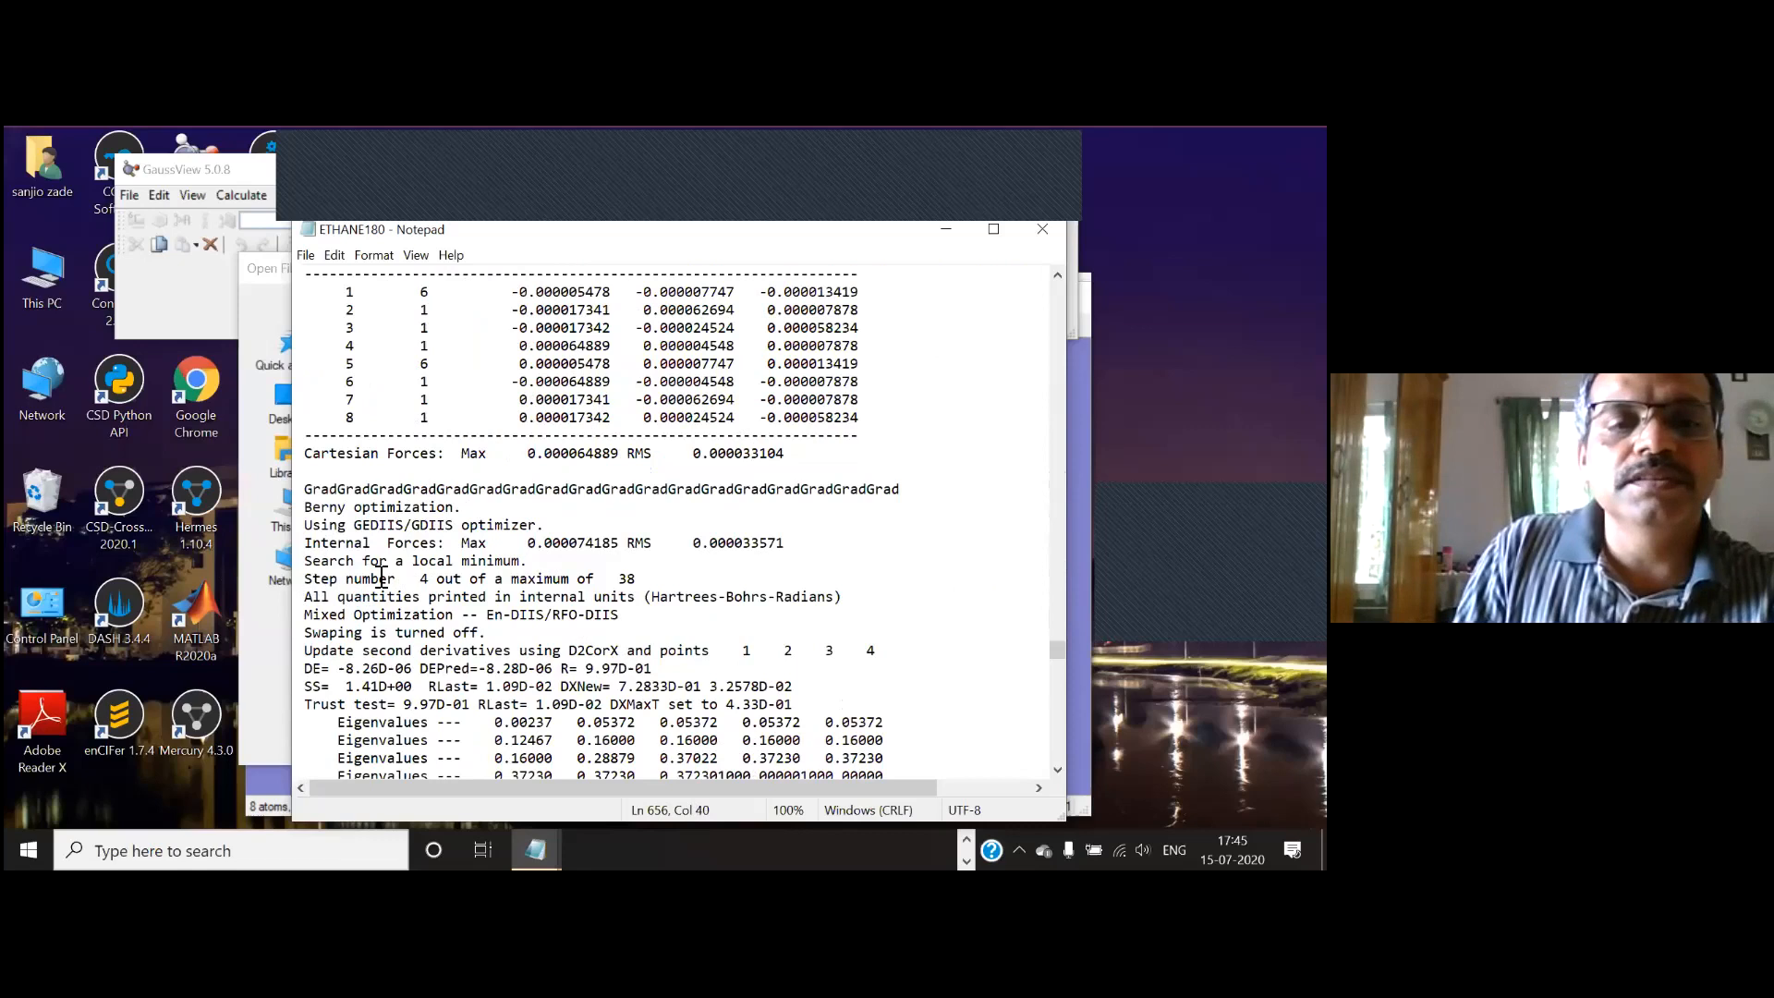
pyautogui.scroll(-10, 466, 621)
pyautogui.moveTo(304, 579); pyautogui.dragTo(760, 632)
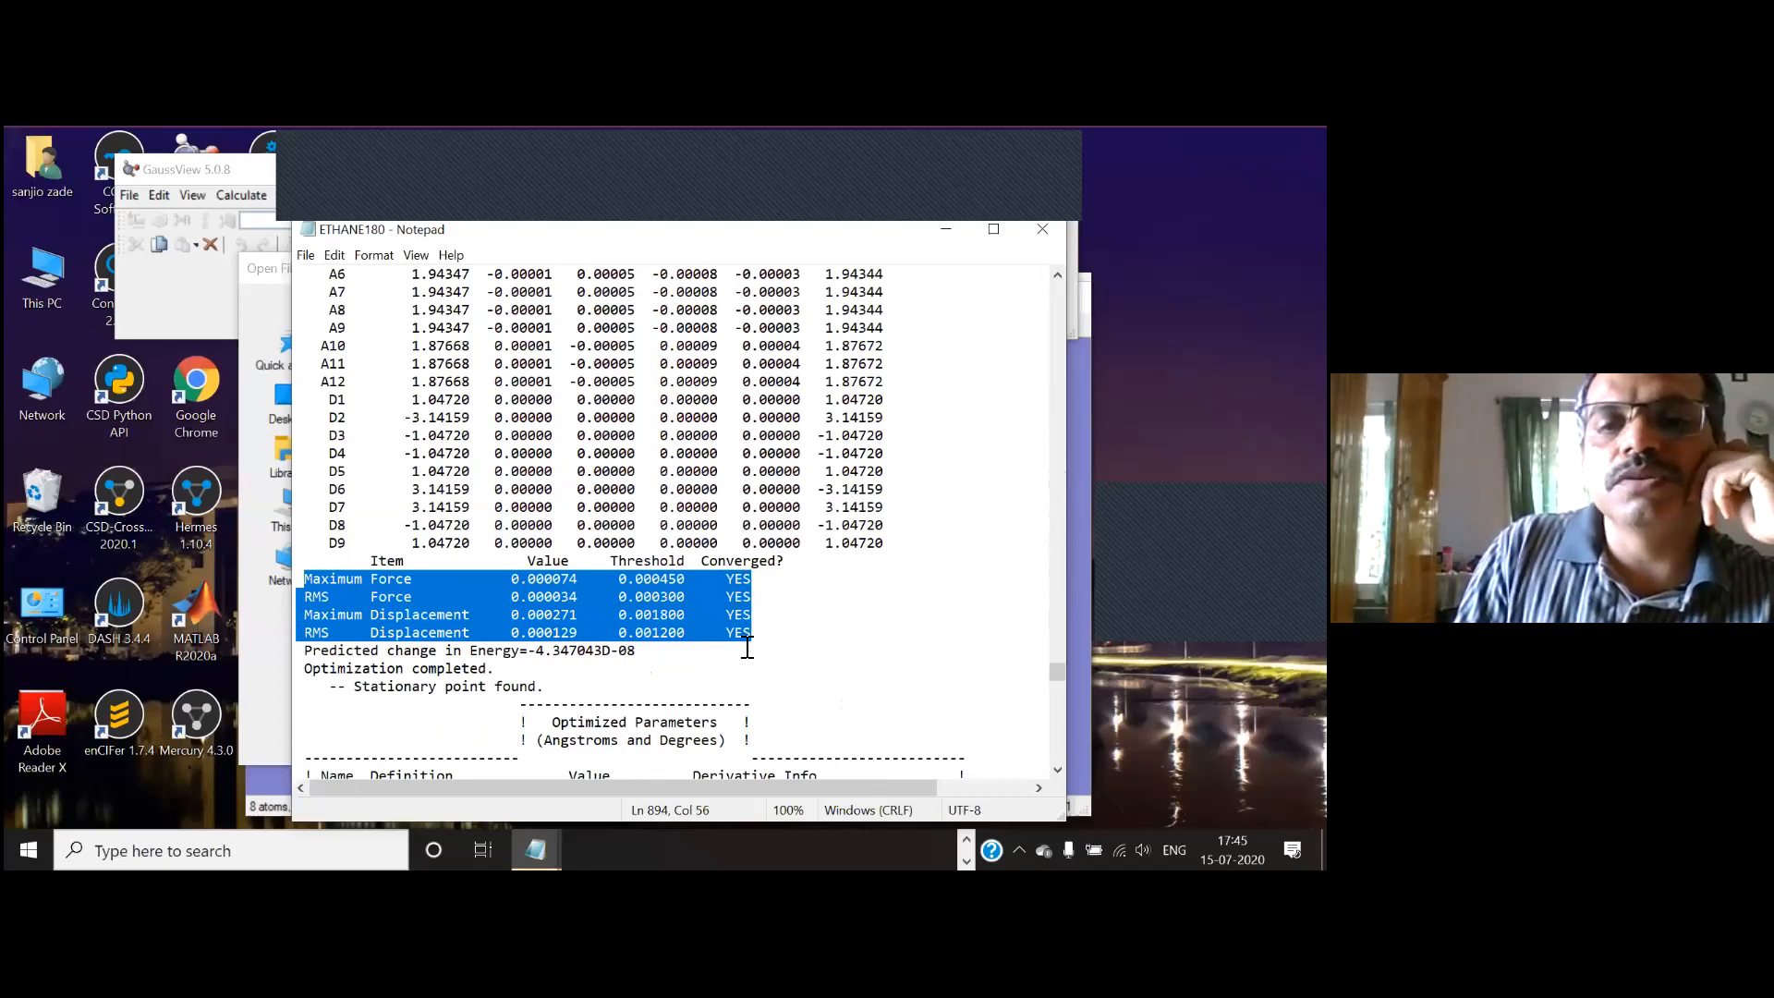
pyautogui.click(724, 579)
pyautogui.moveTo(726, 579); pyautogui.dragTo(736, 633)
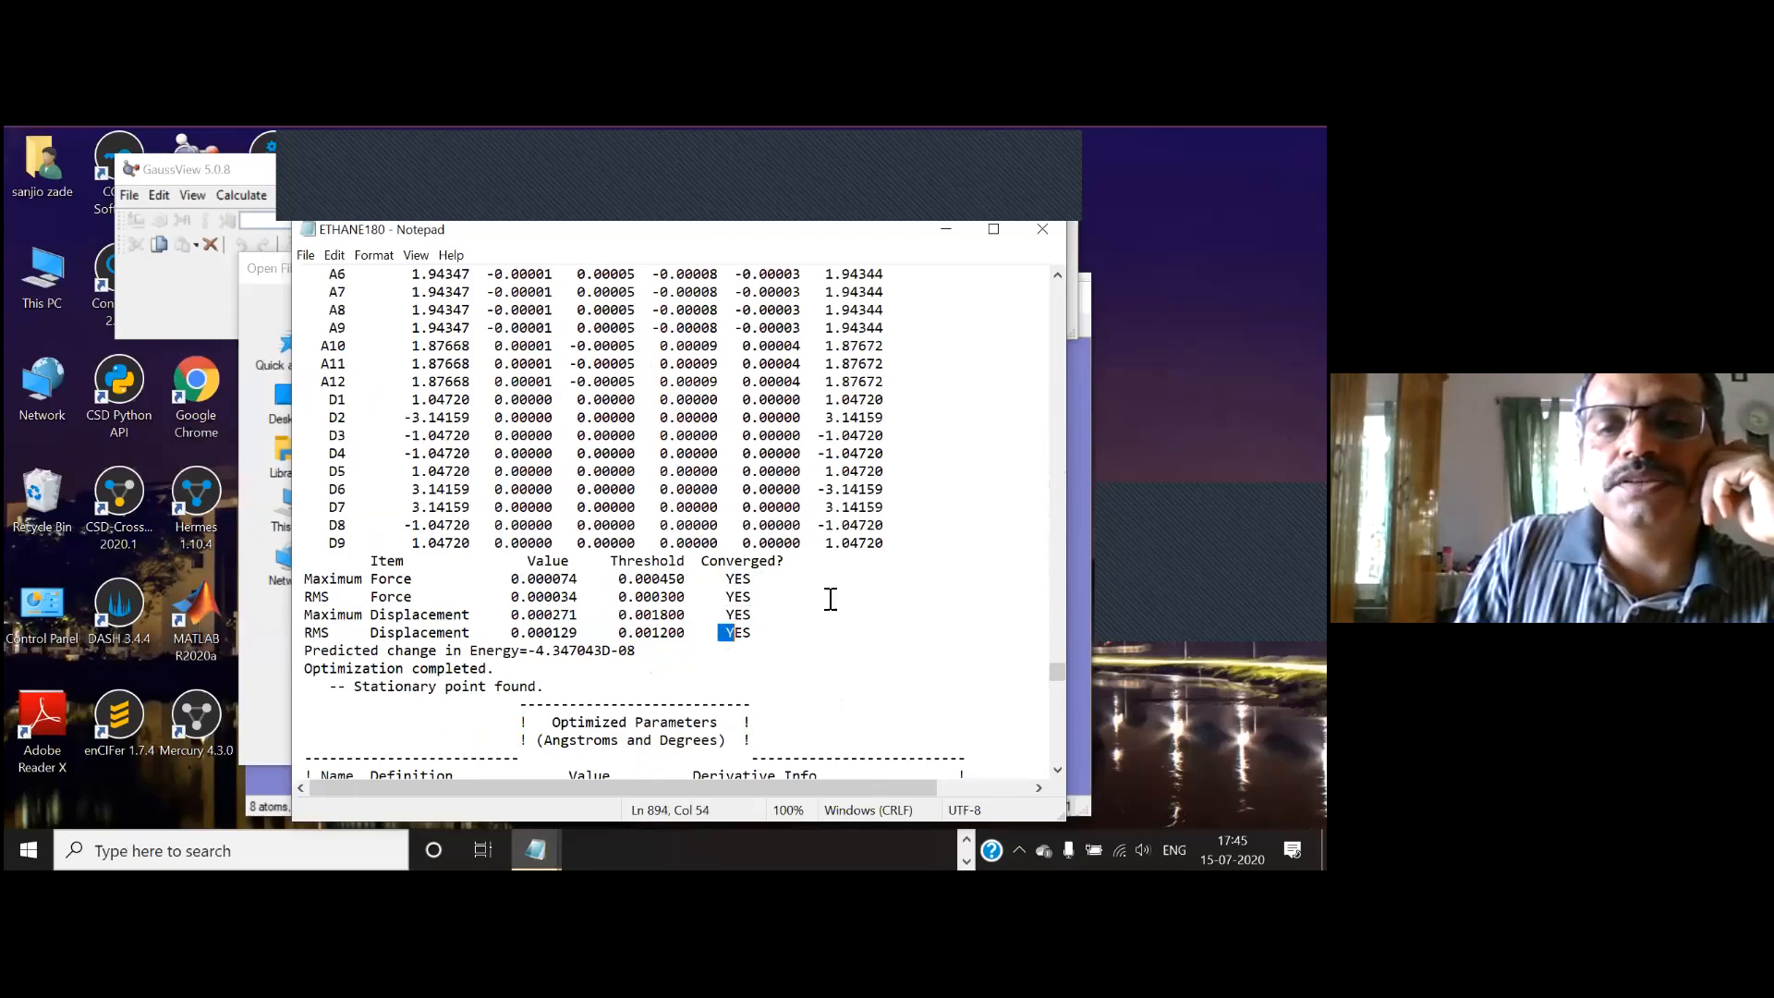
pyautogui.hotkey('shift', 'End')
# Step: Go through the optimized parameters to the end of the log and highlight the HF energy in the final archive entry
pyautogui.scroll(-16, 647, 592)
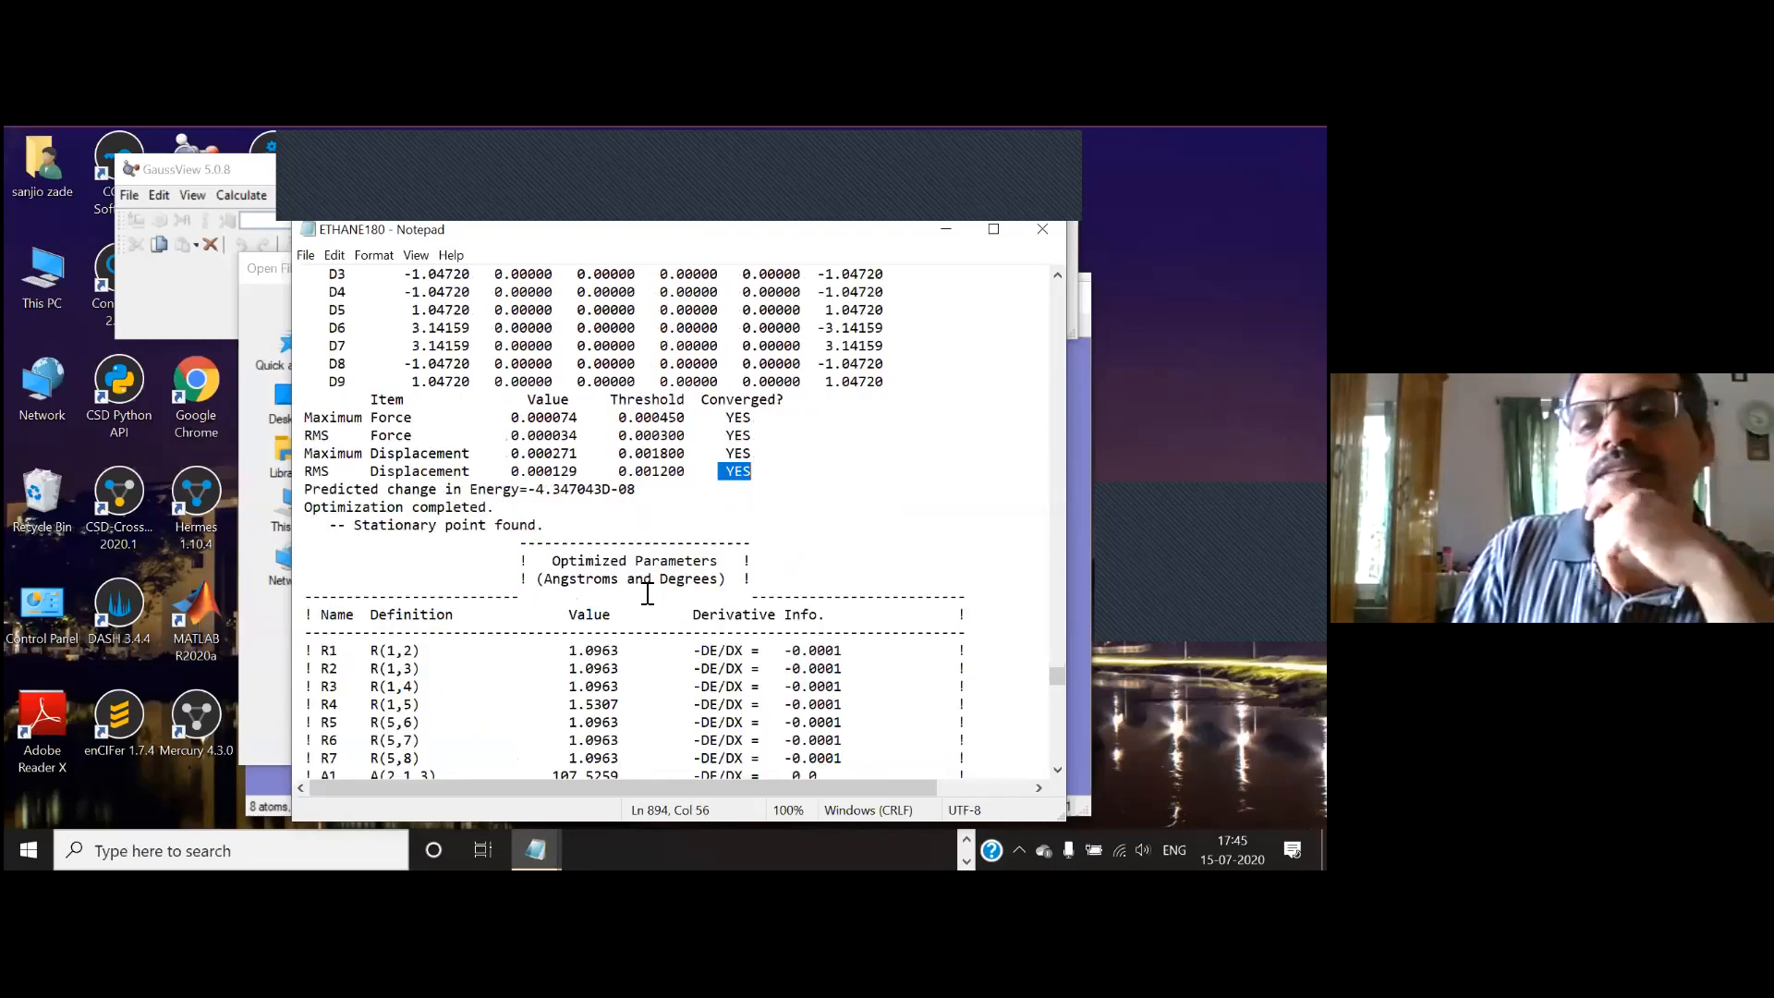
pyautogui.scroll(-20, 647, 591)
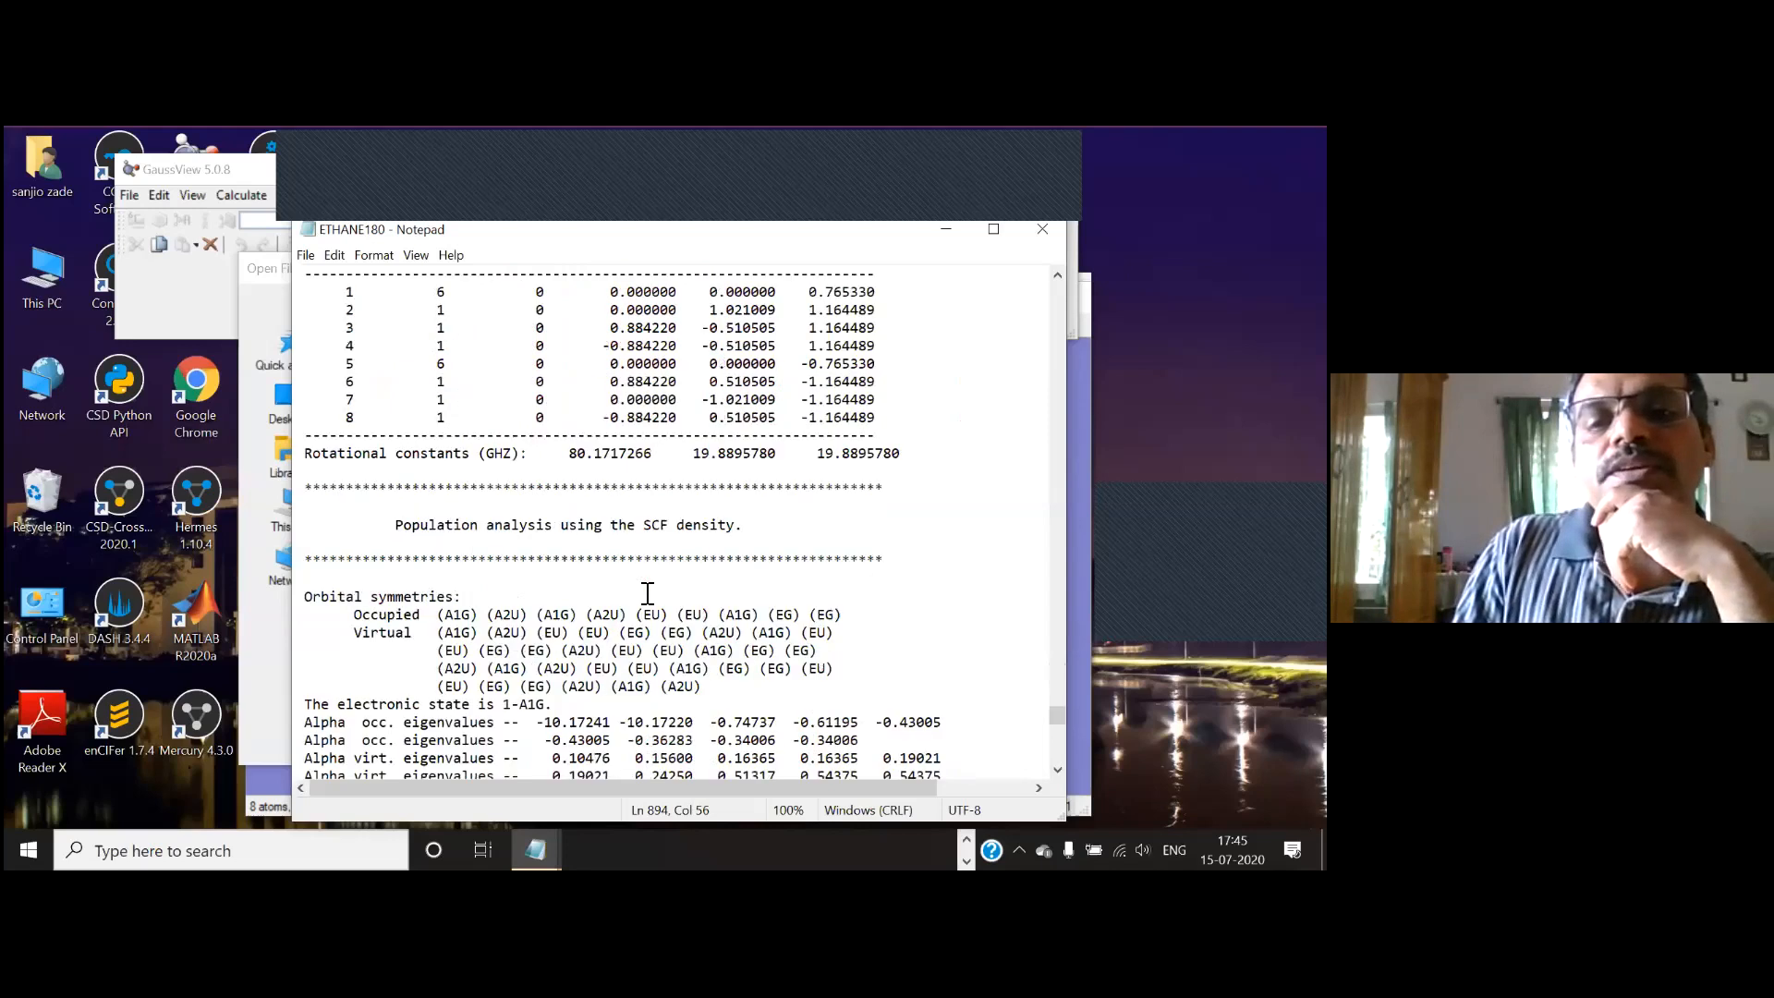
pyautogui.scroll(-20, 646, 591)
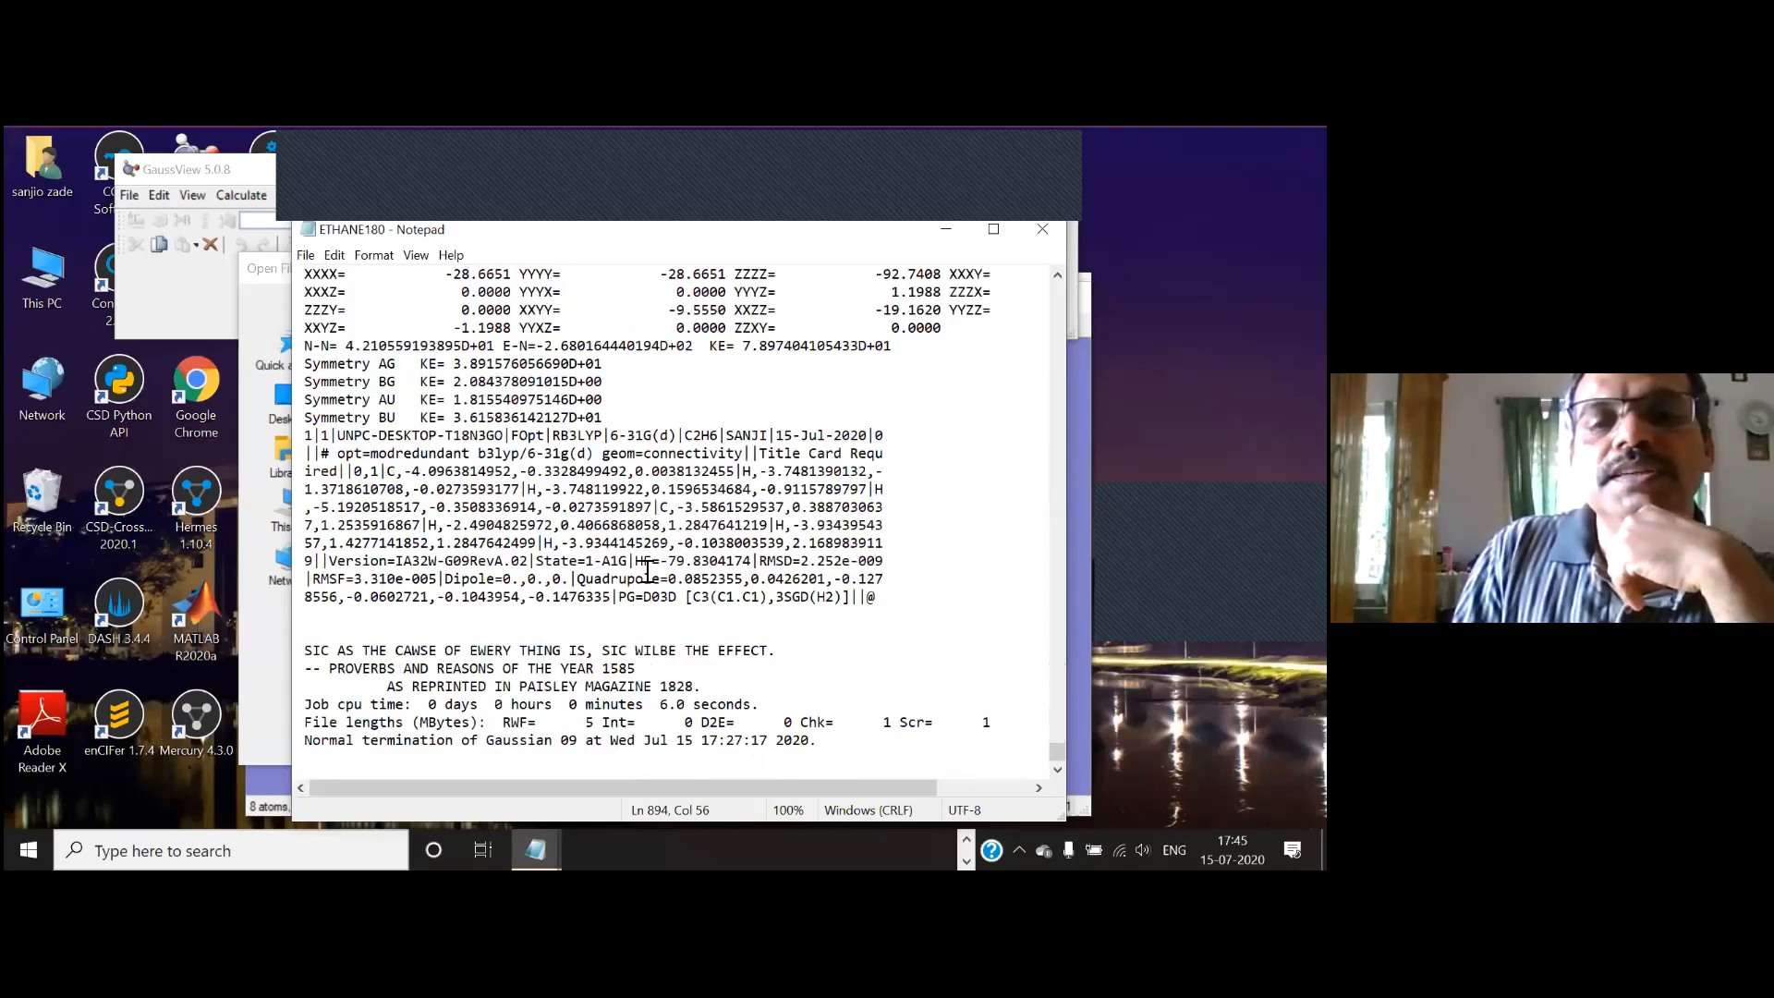
pyautogui.moveTo(636, 561); pyautogui.dragTo(754, 561)
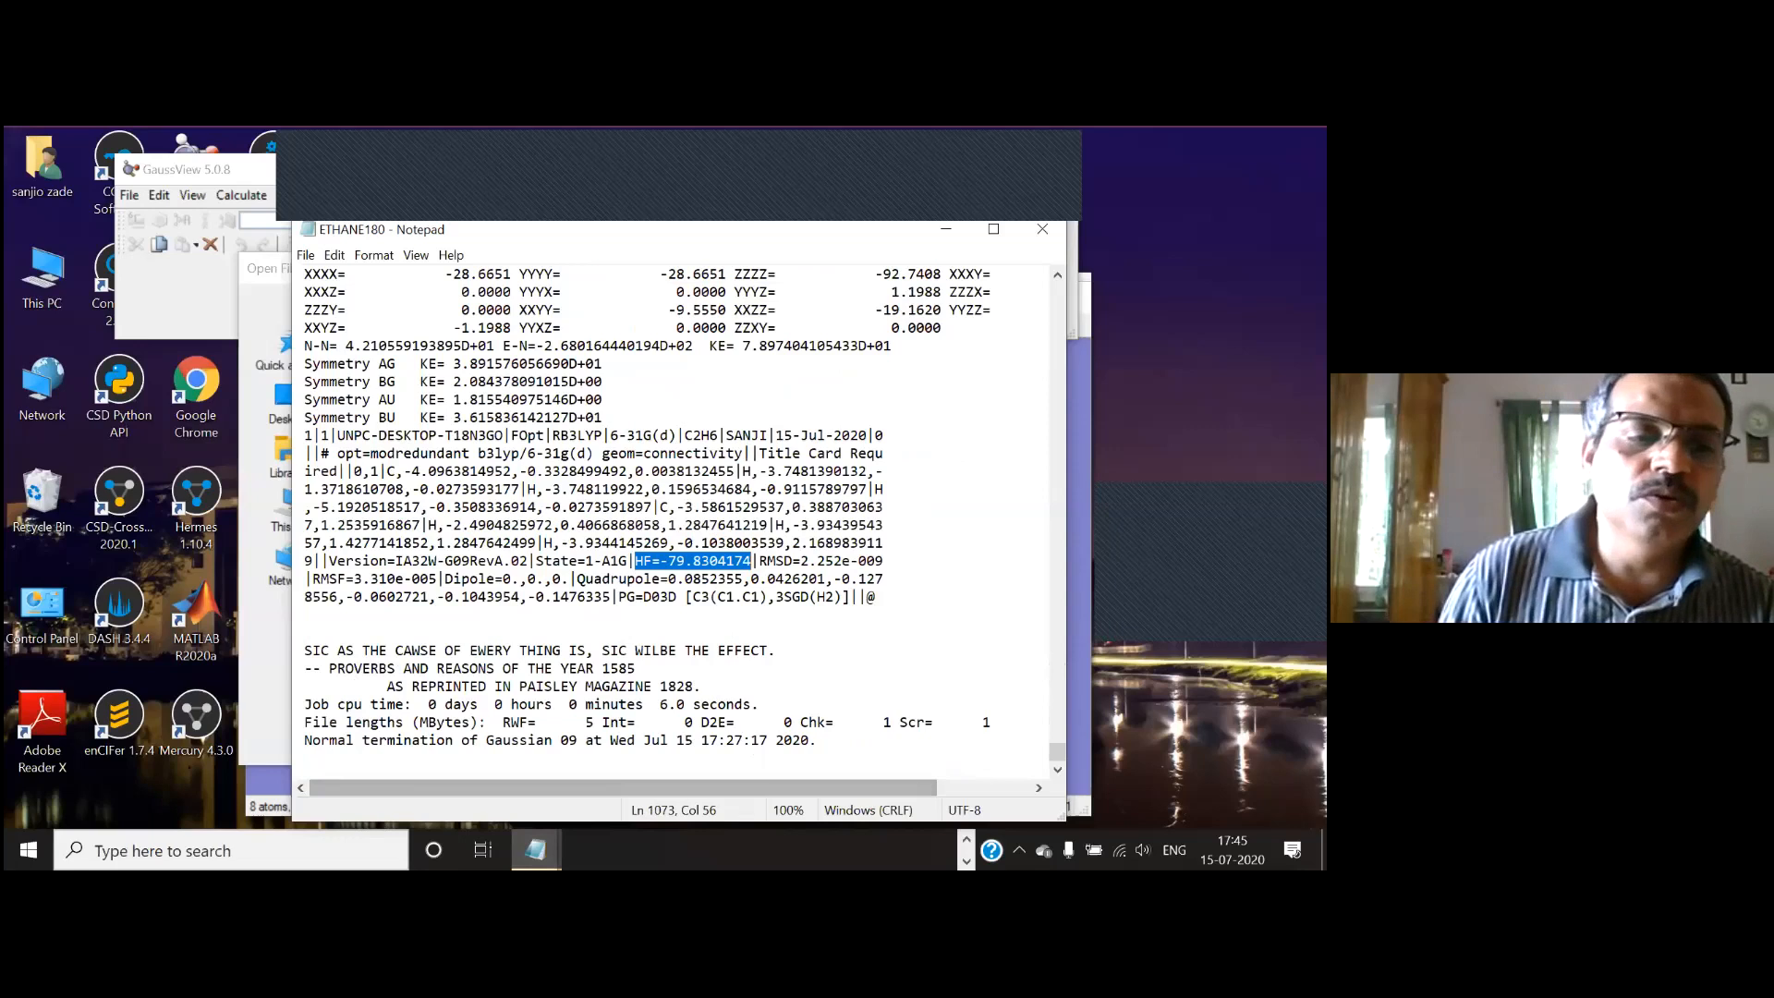
# Step: Launch Excel, create a blank workbook and maximize its window
pyautogui.click(28, 848)
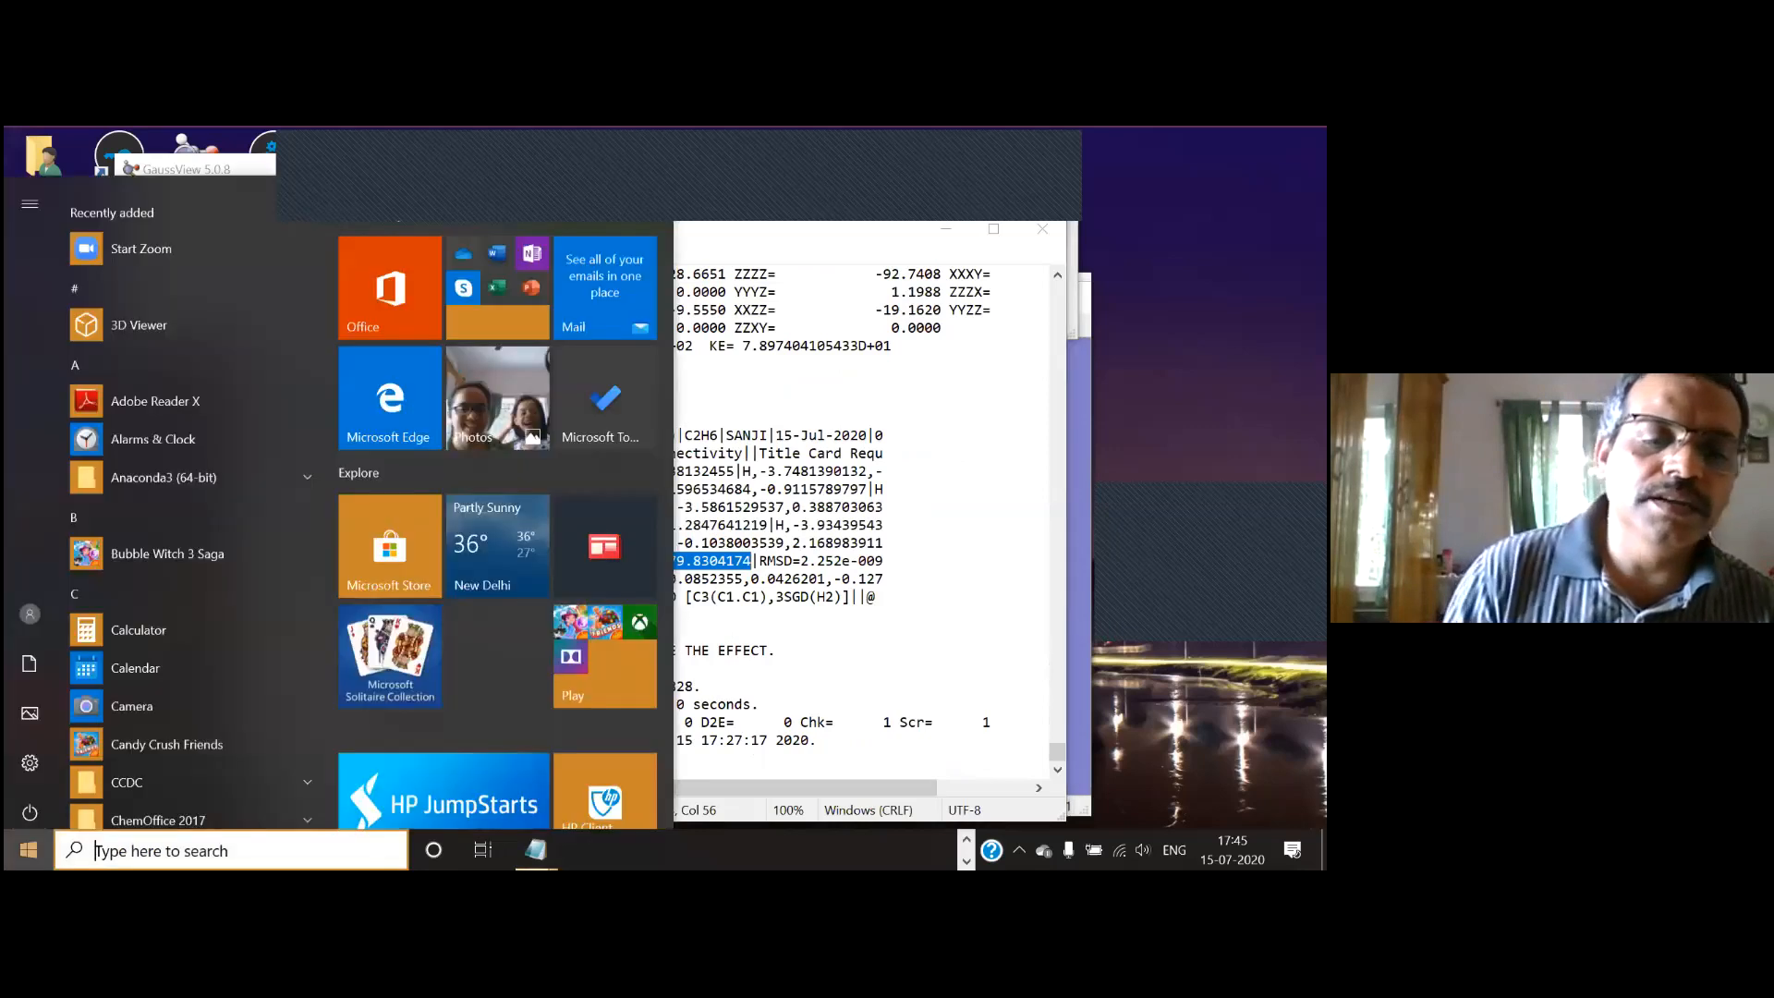
pyautogui.click(95, 850)
pyautogui.write('xl')
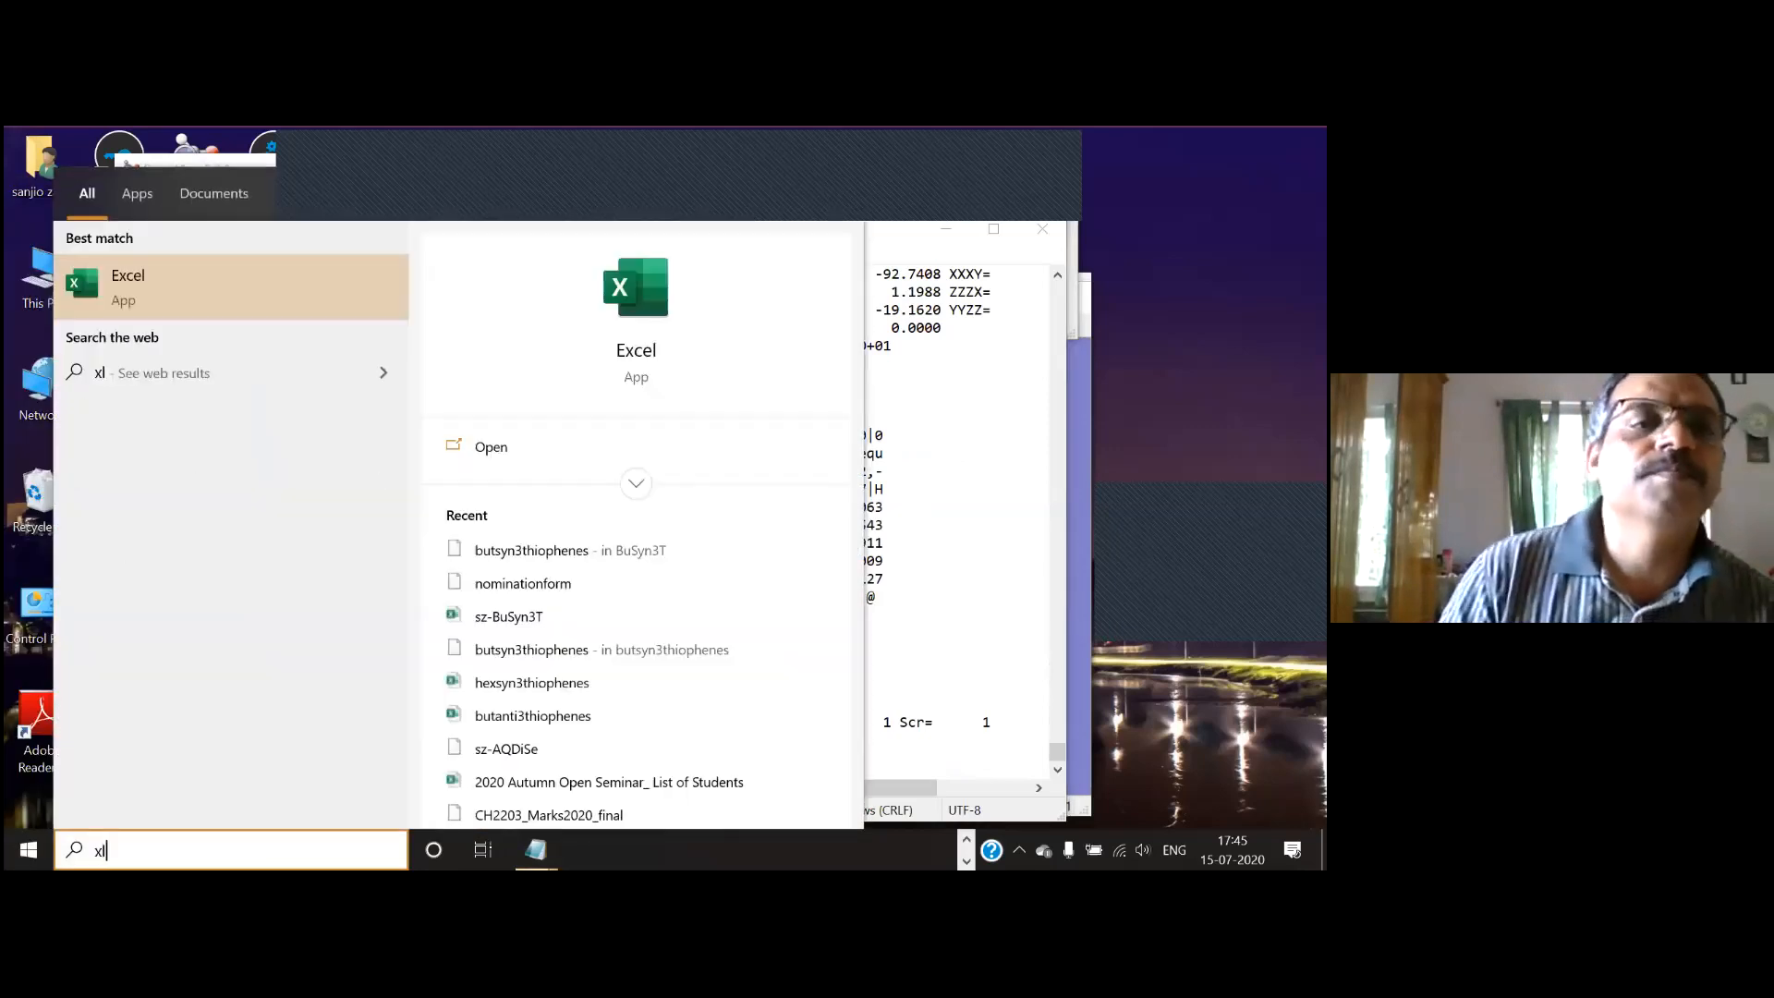
pyautogui.click(141, 292)
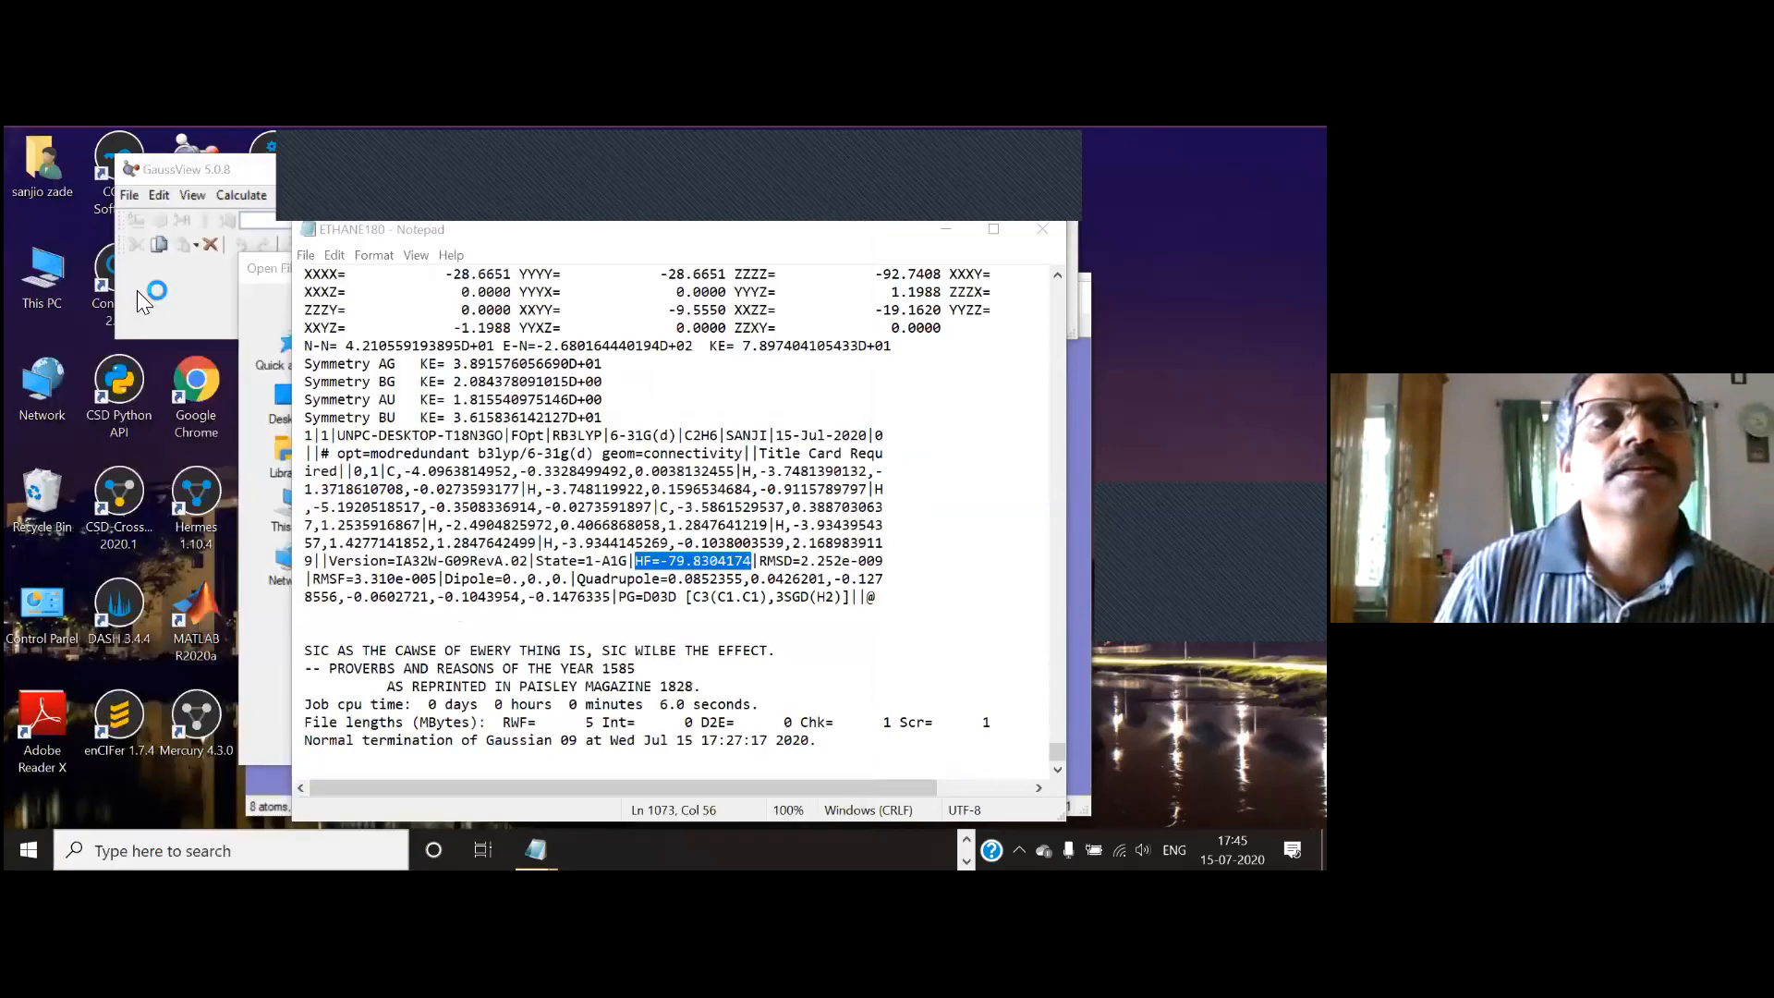
pyautogui.click(370, 394)
pyautogui.click(370, 395)
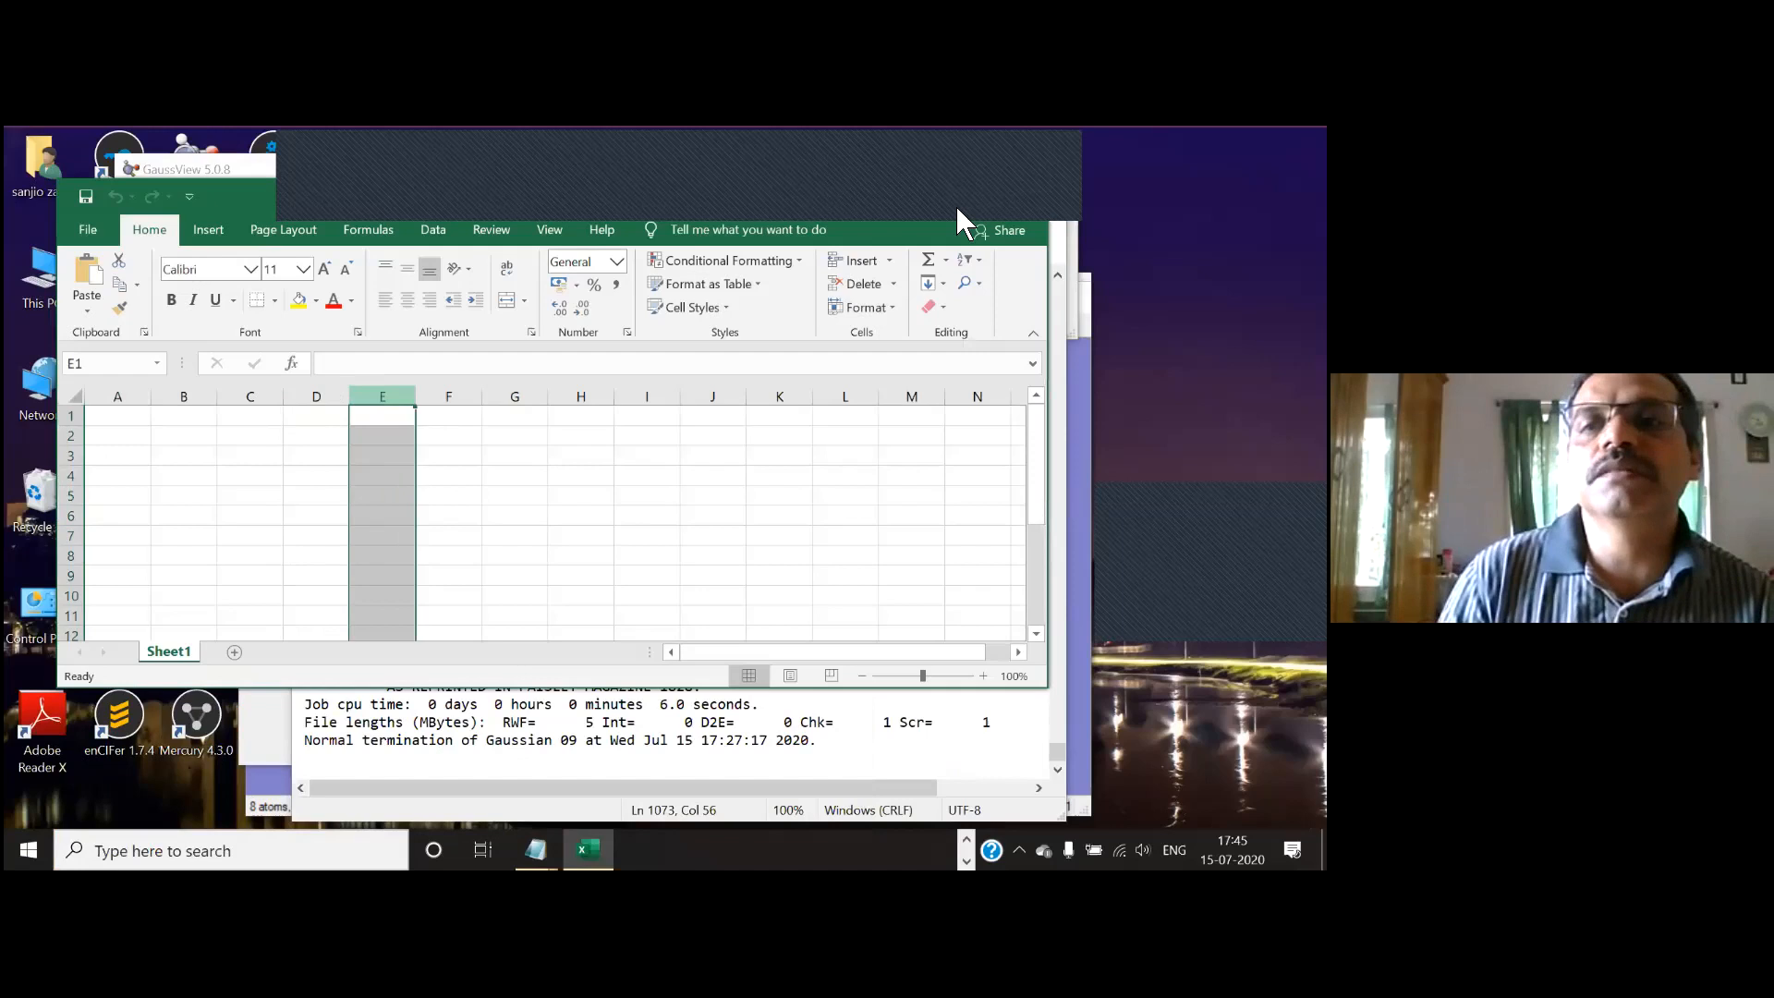
pyautogui.click(369, 427)
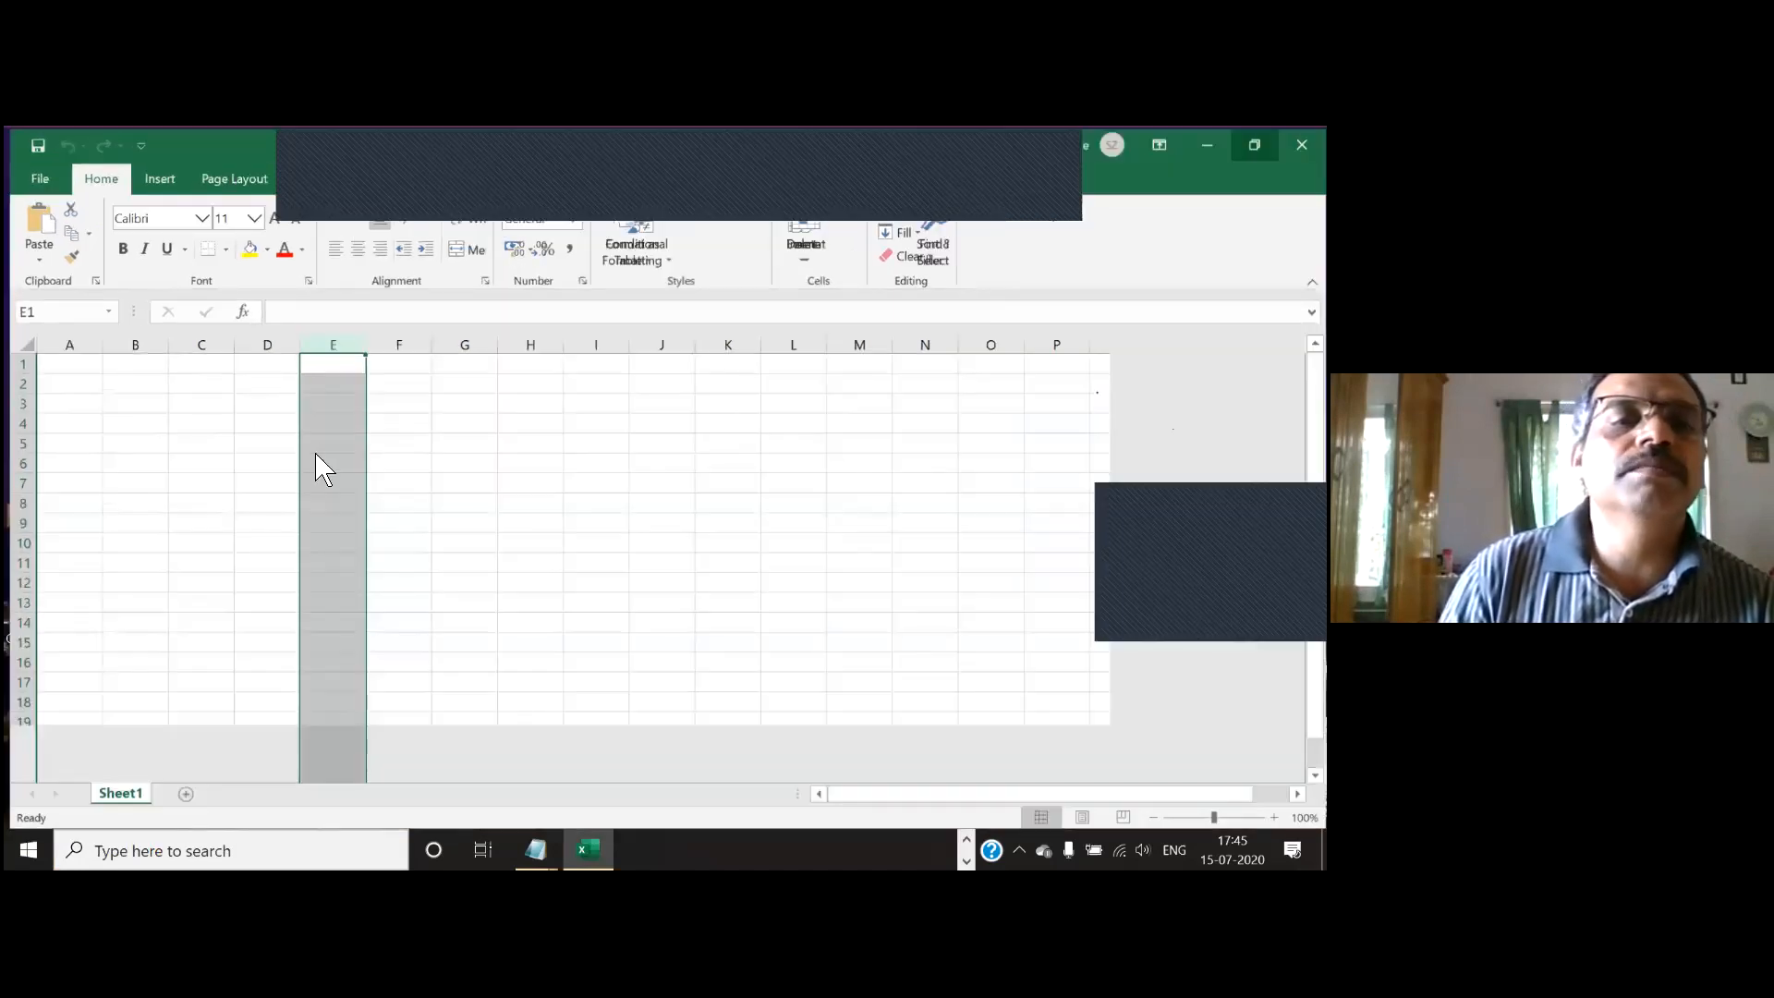
# Step: Start saving the new workbook under a new name and go to the EthaneConformer folder on the Desktop
pyautogui.click(33, 179)
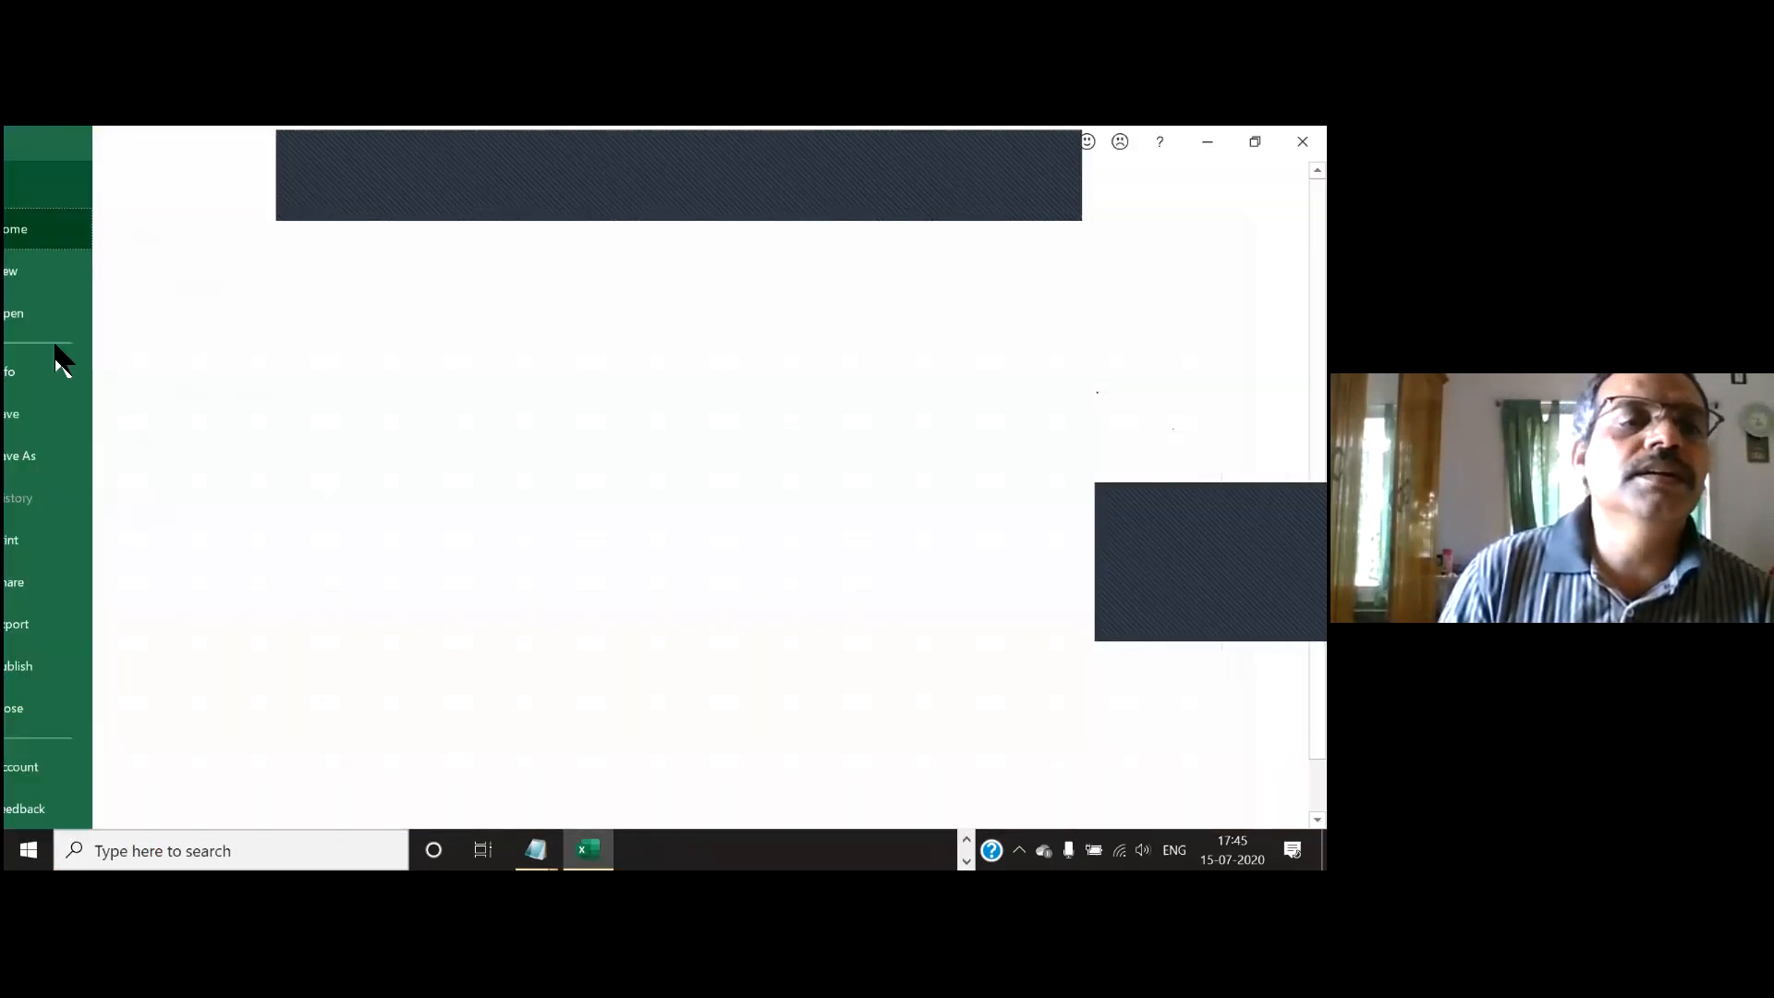
pyautogui.click(65, 456)
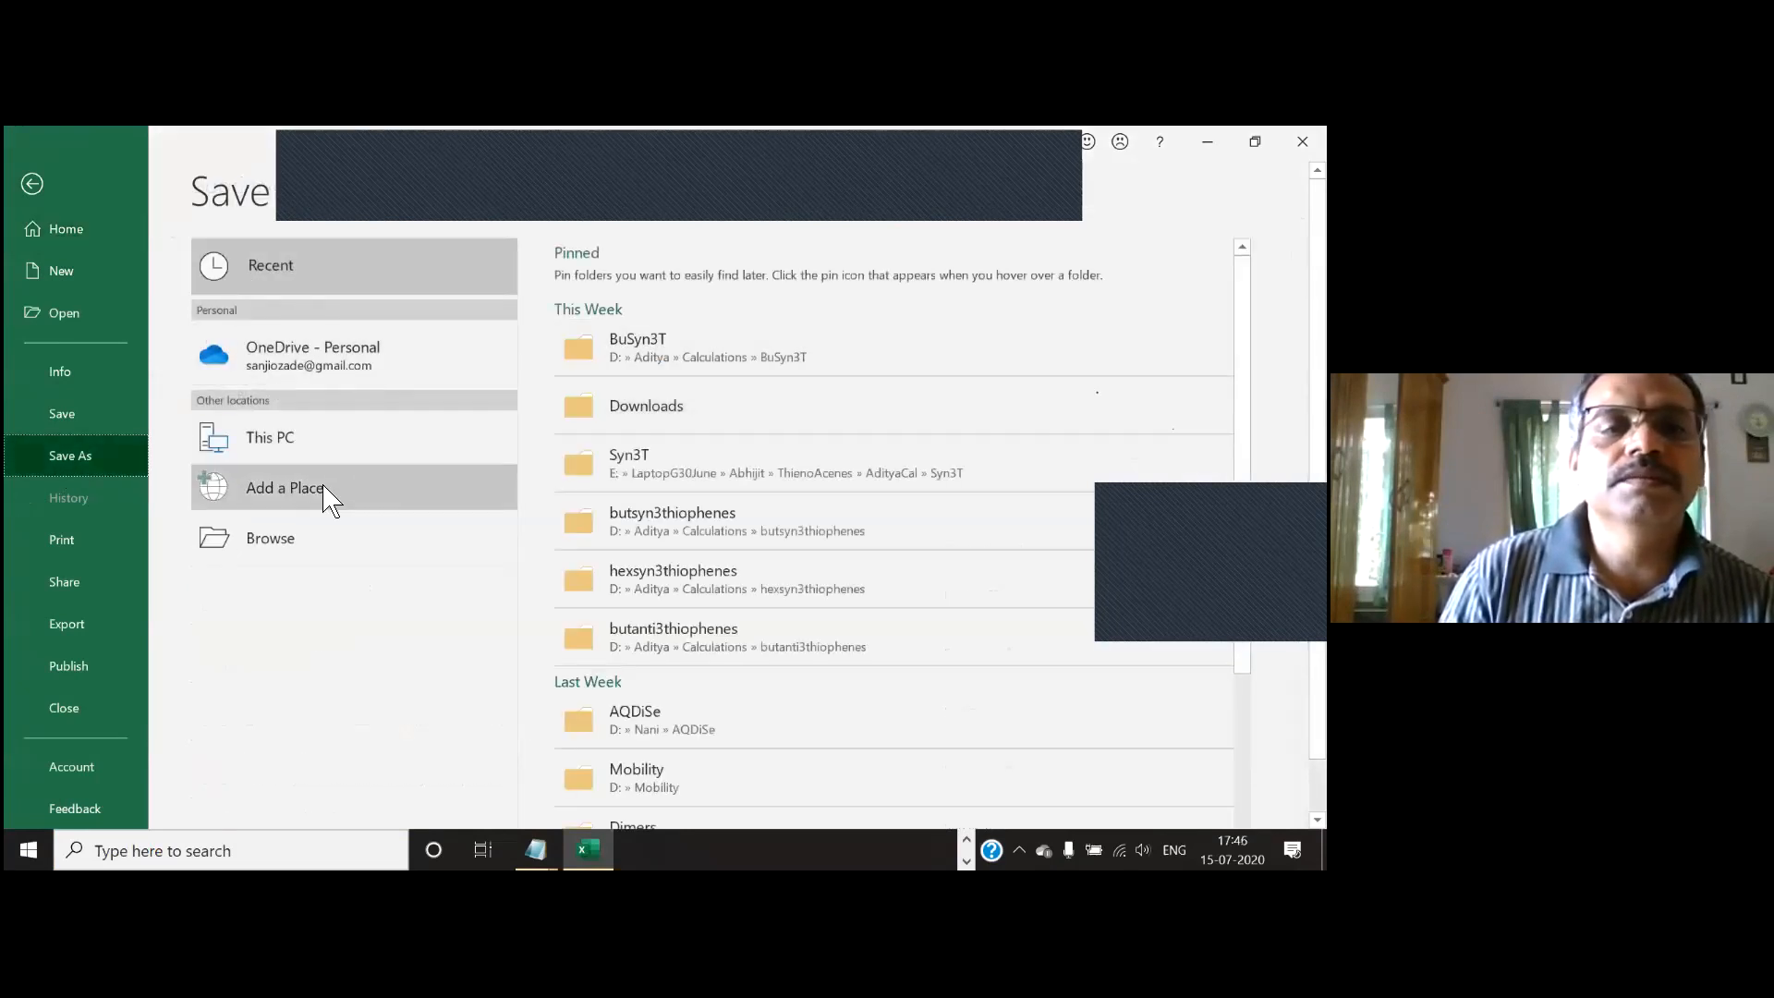
pyautogui.click(249, 441)
pyautogui.click(277, 444)
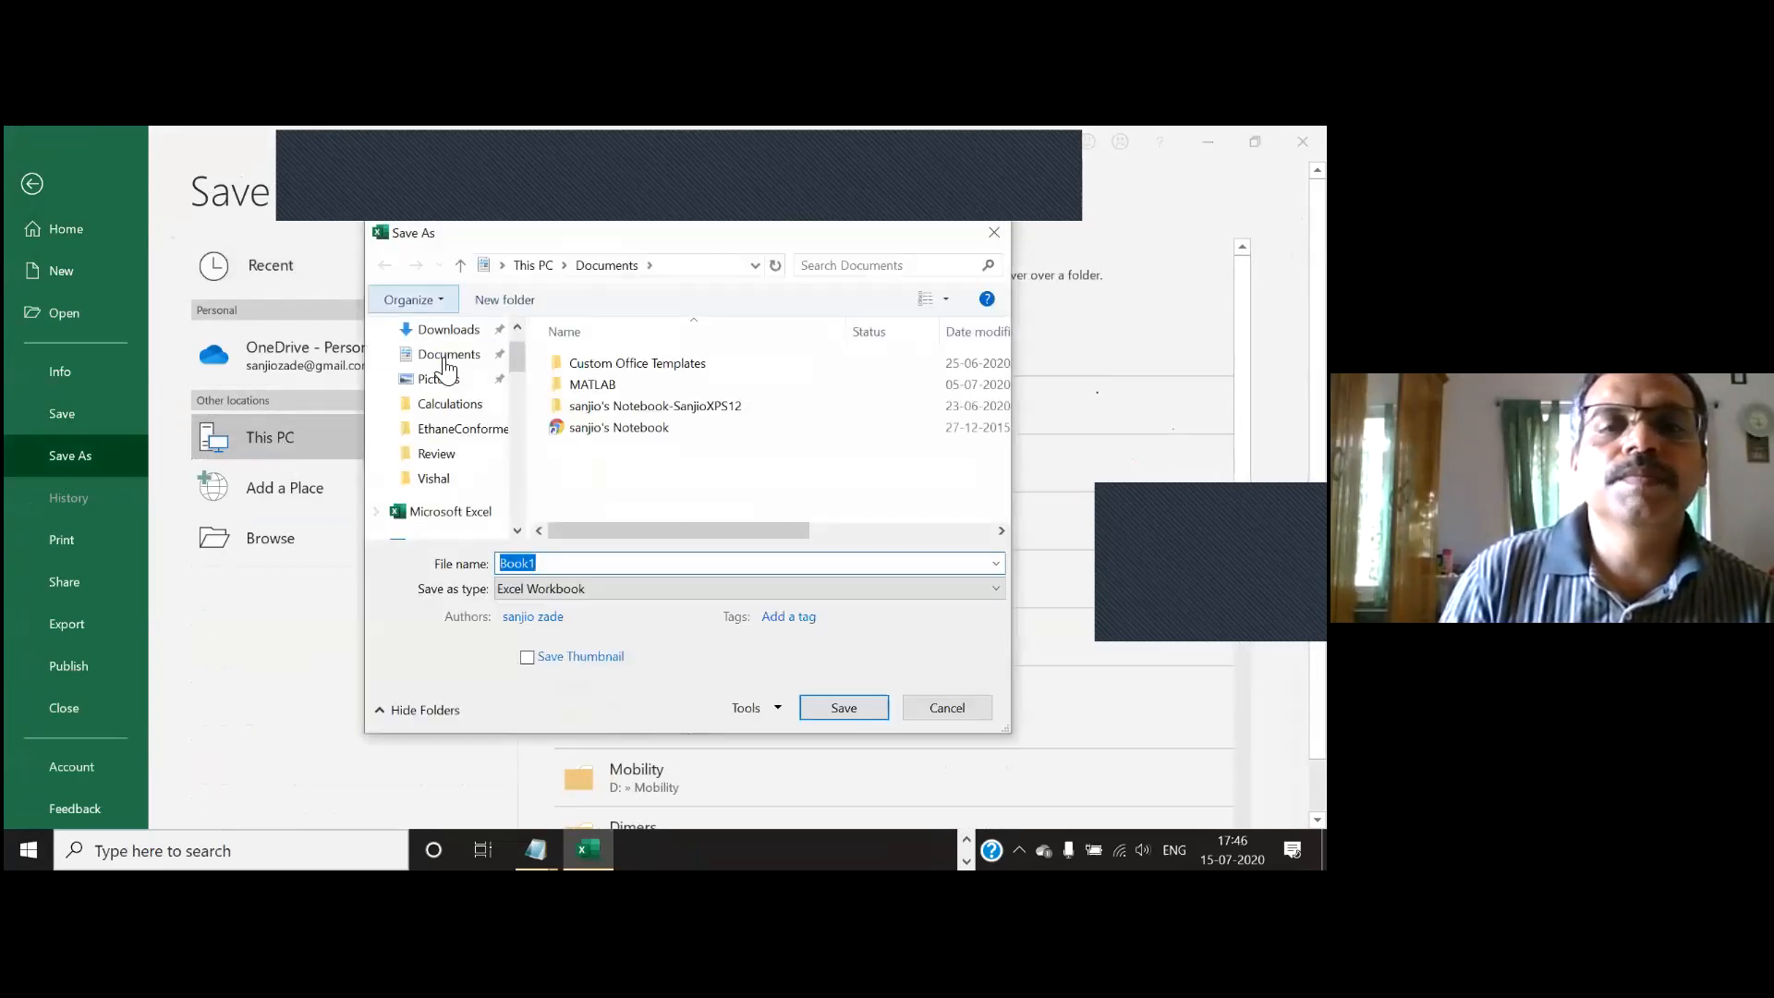
pyautogui.scroll(1, 515, 351)
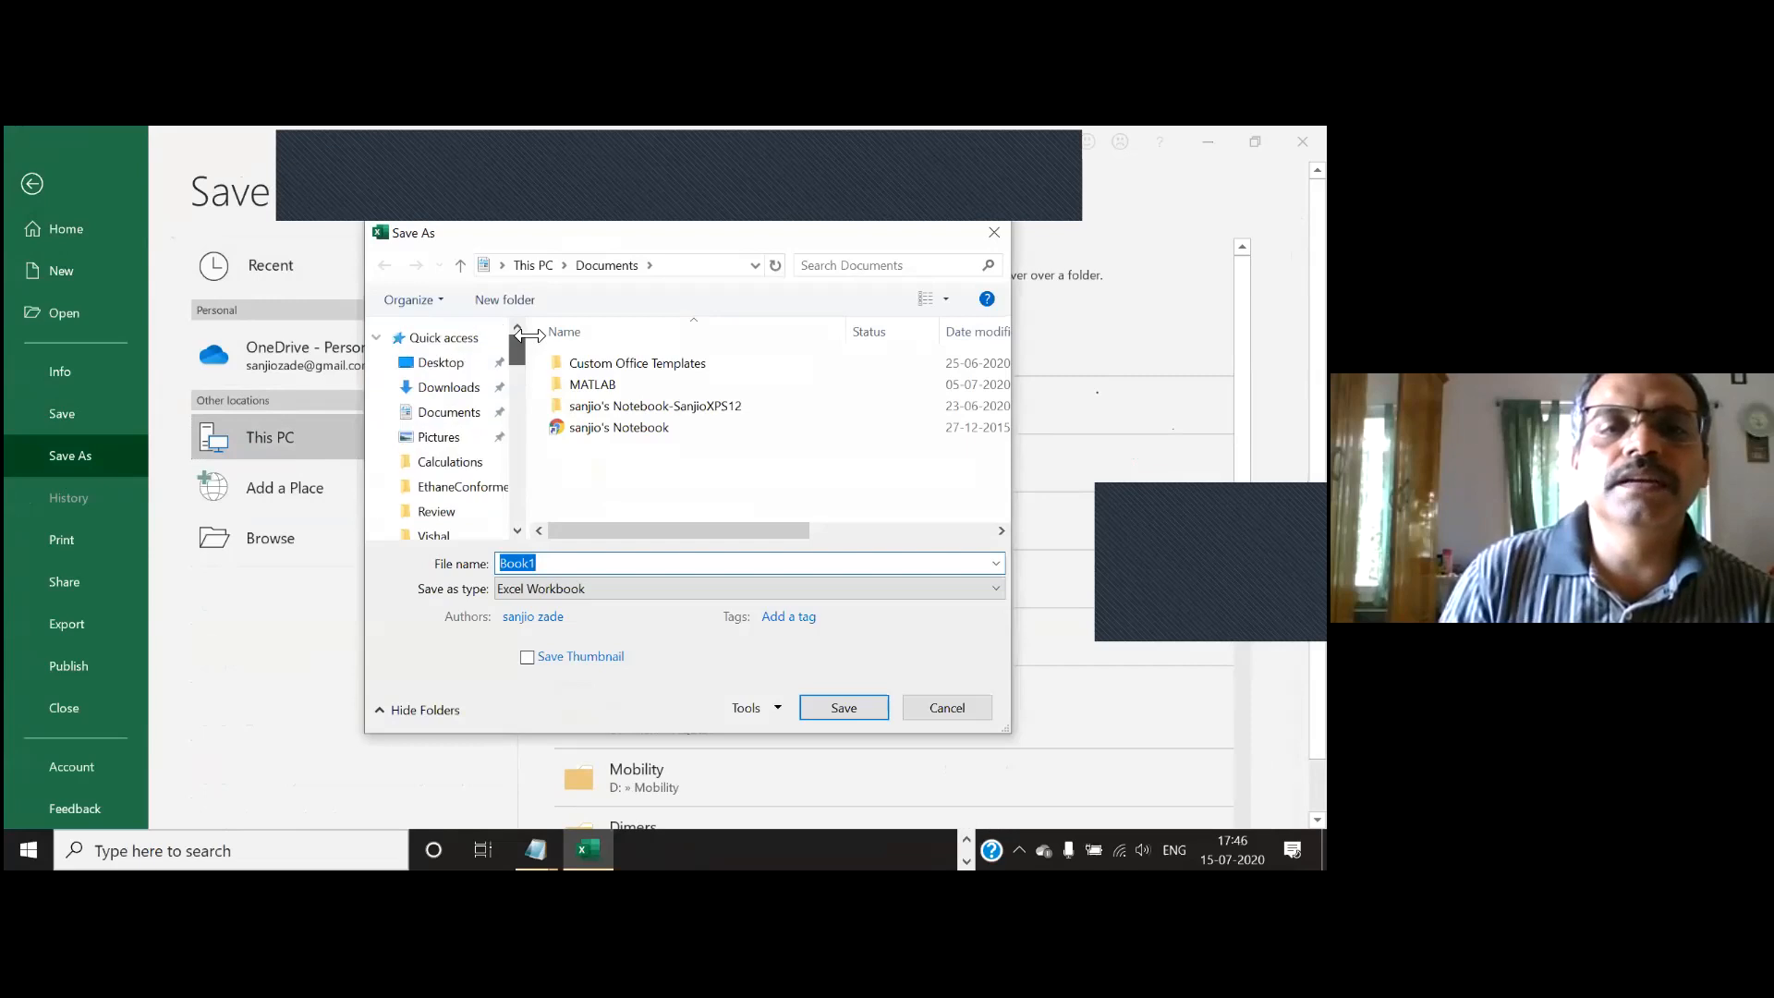
pyautogui.click(444, 364)
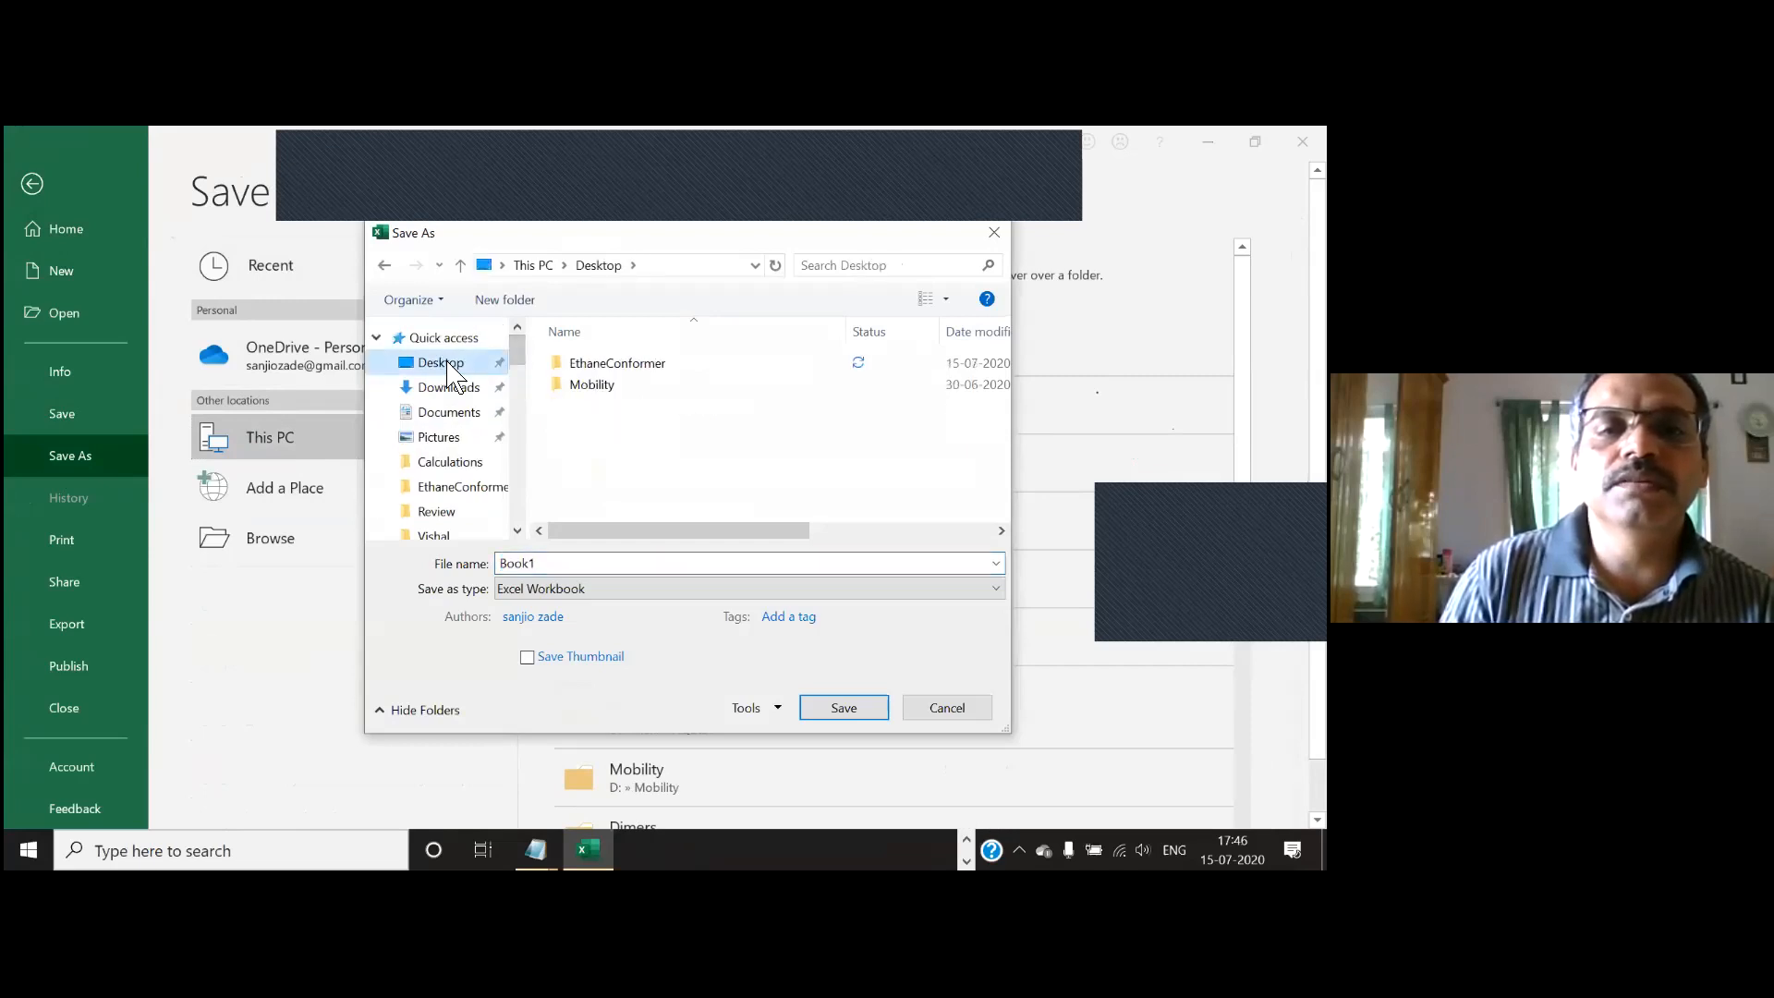
pyautogui.click(587, 367)
pyautogui.doubleClick(585, 369)
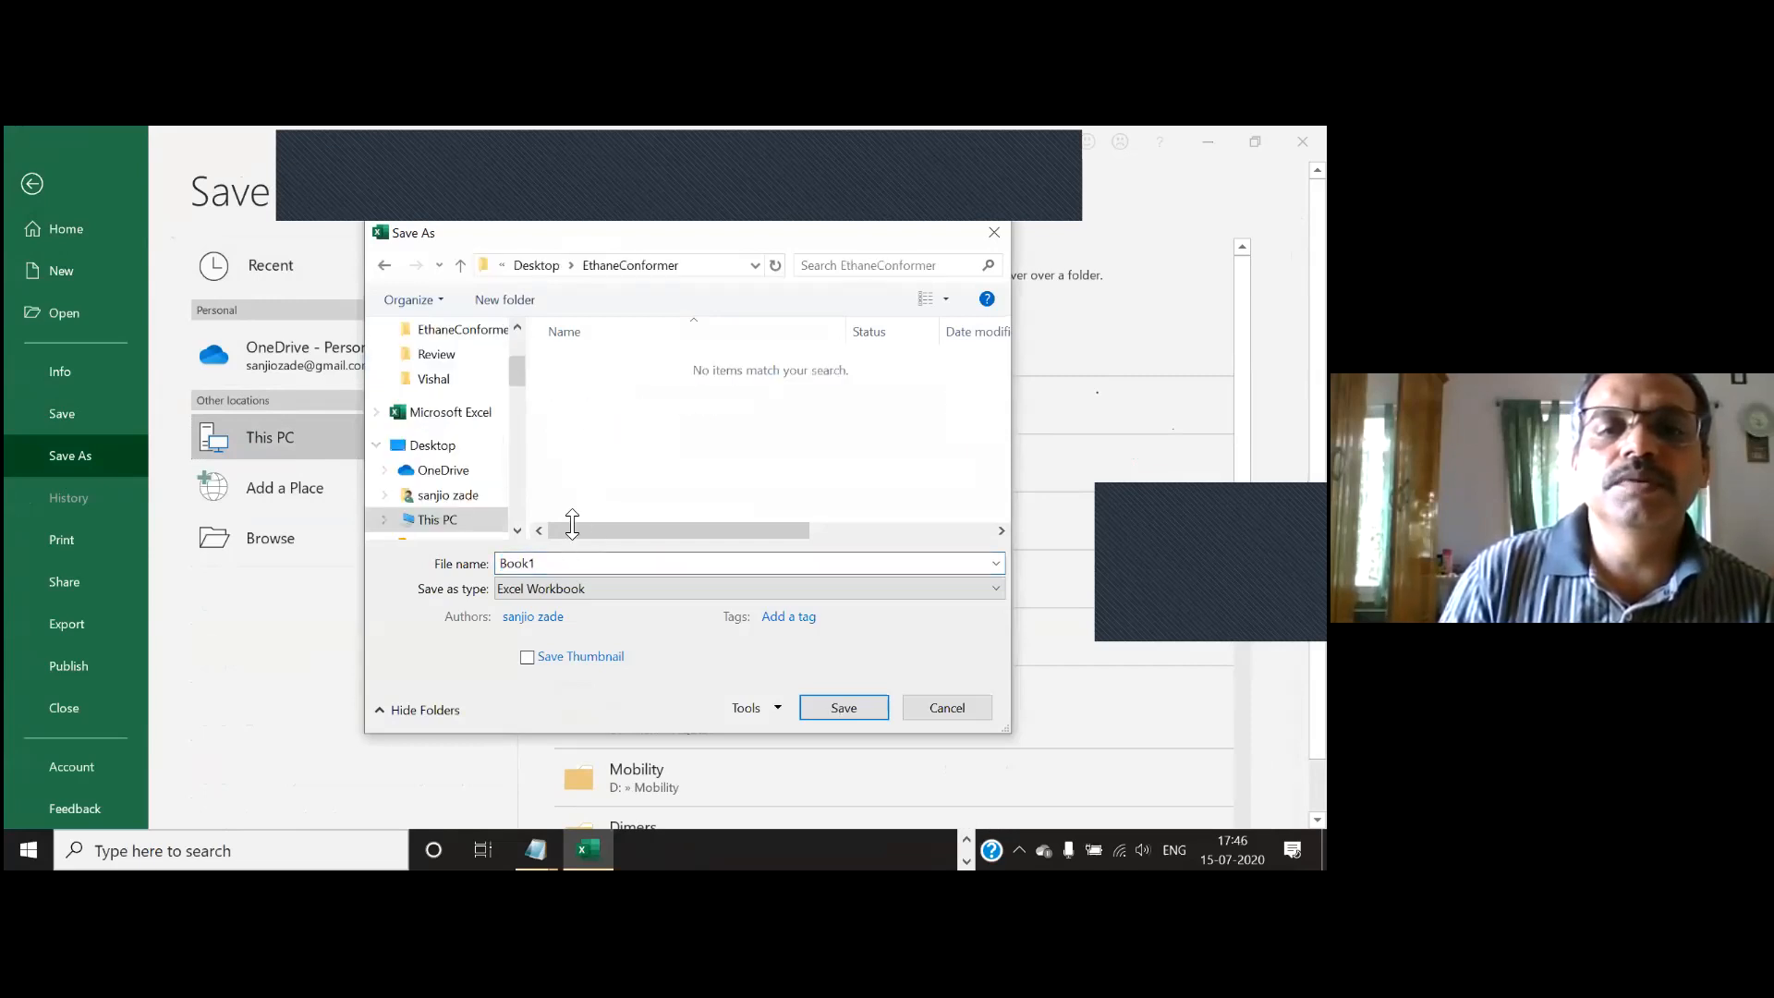
# Step: Name the workbook ethaneconformers and save it as an Excel Workbook in the EthaneConformer folder
pyautogui.doubleClick(559, 565)
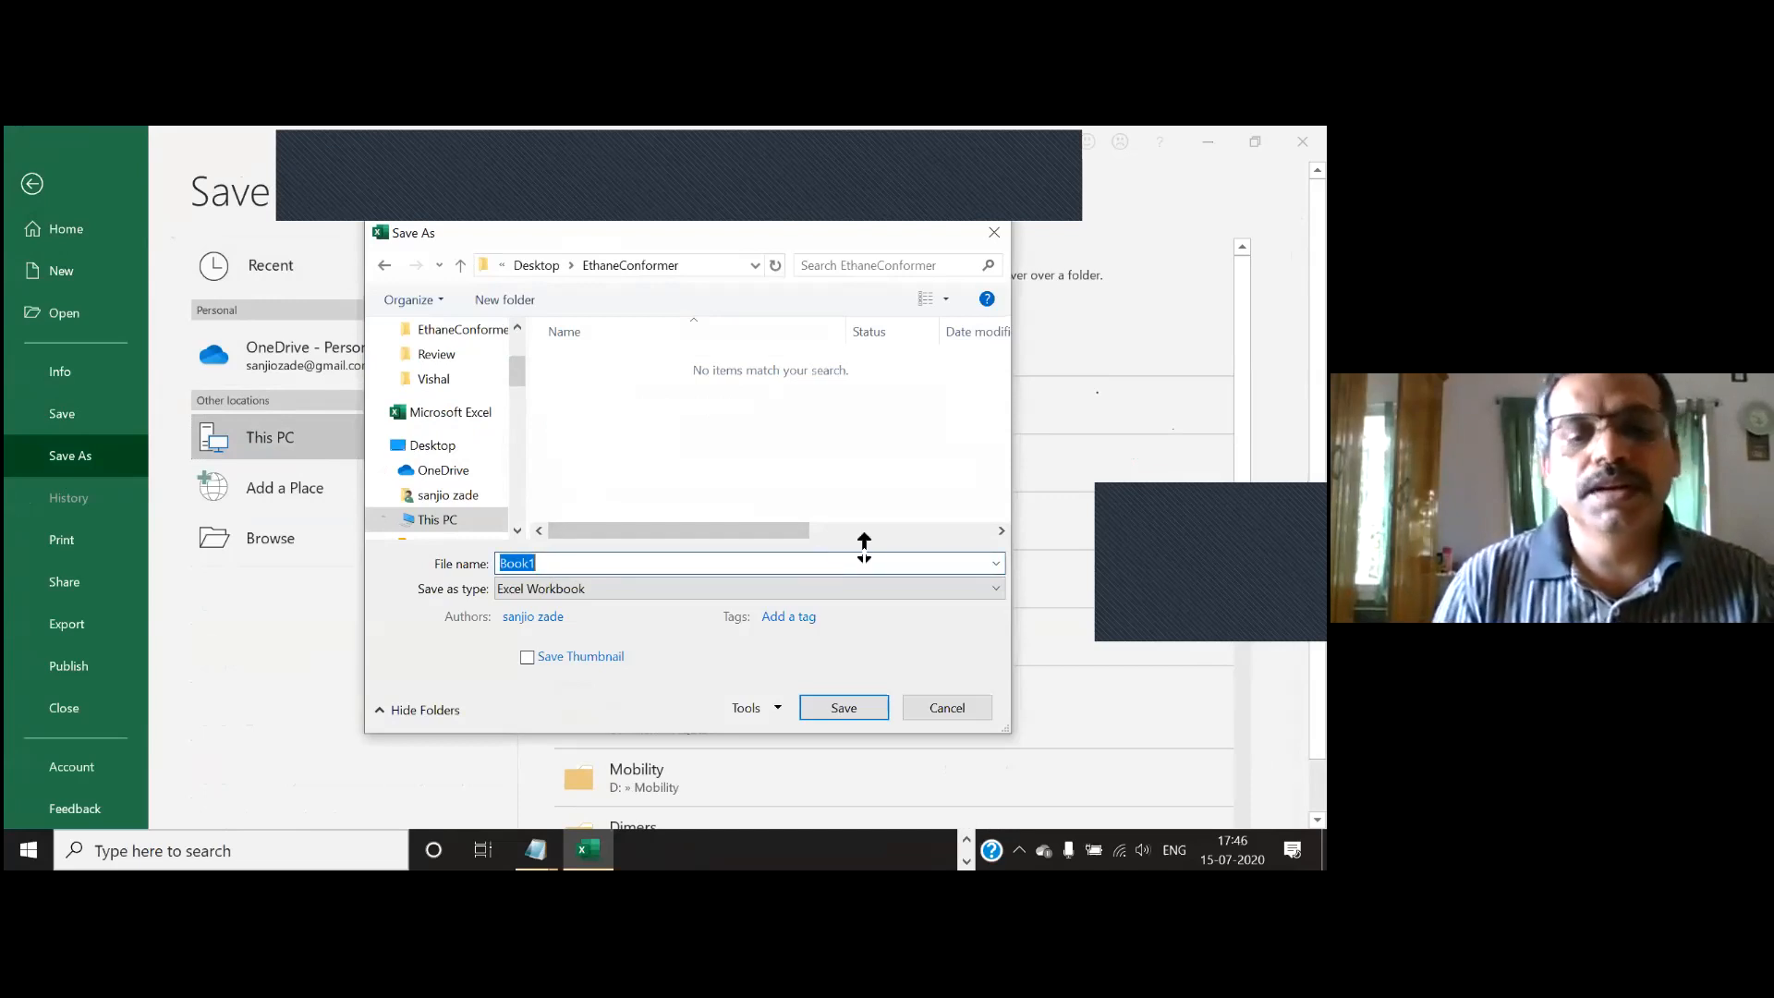
pyautogui.write('etha')
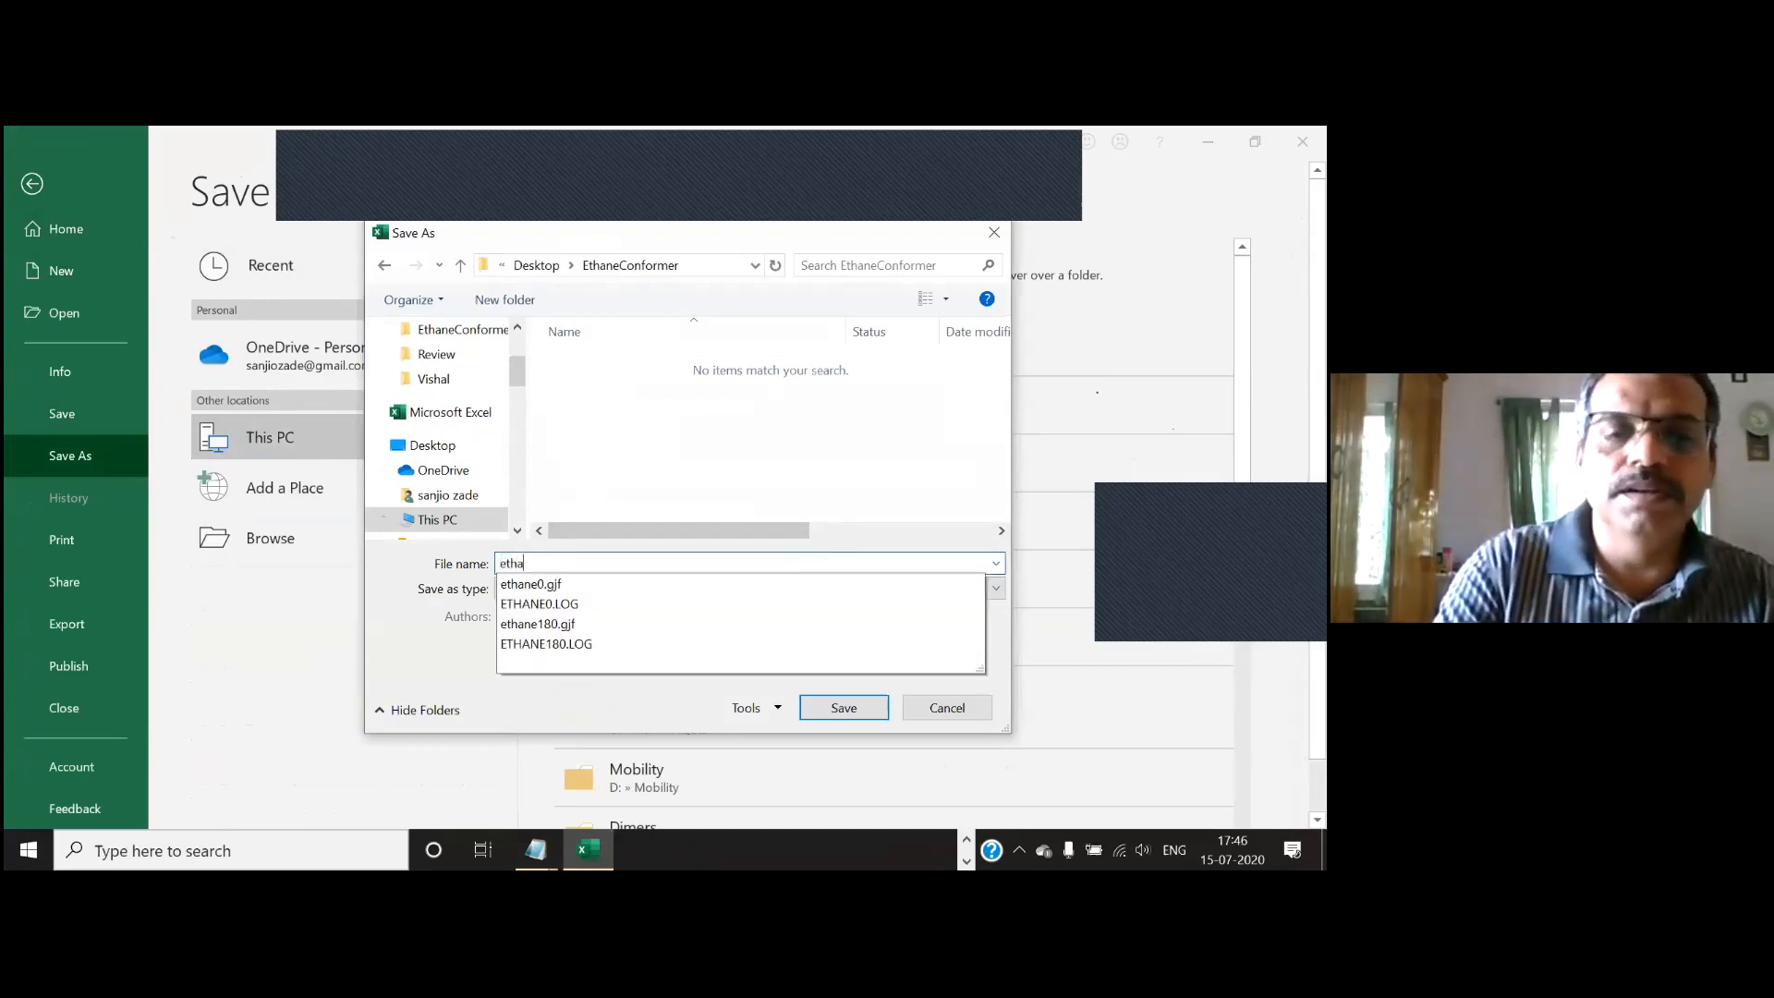
pyautogui.write('ne')
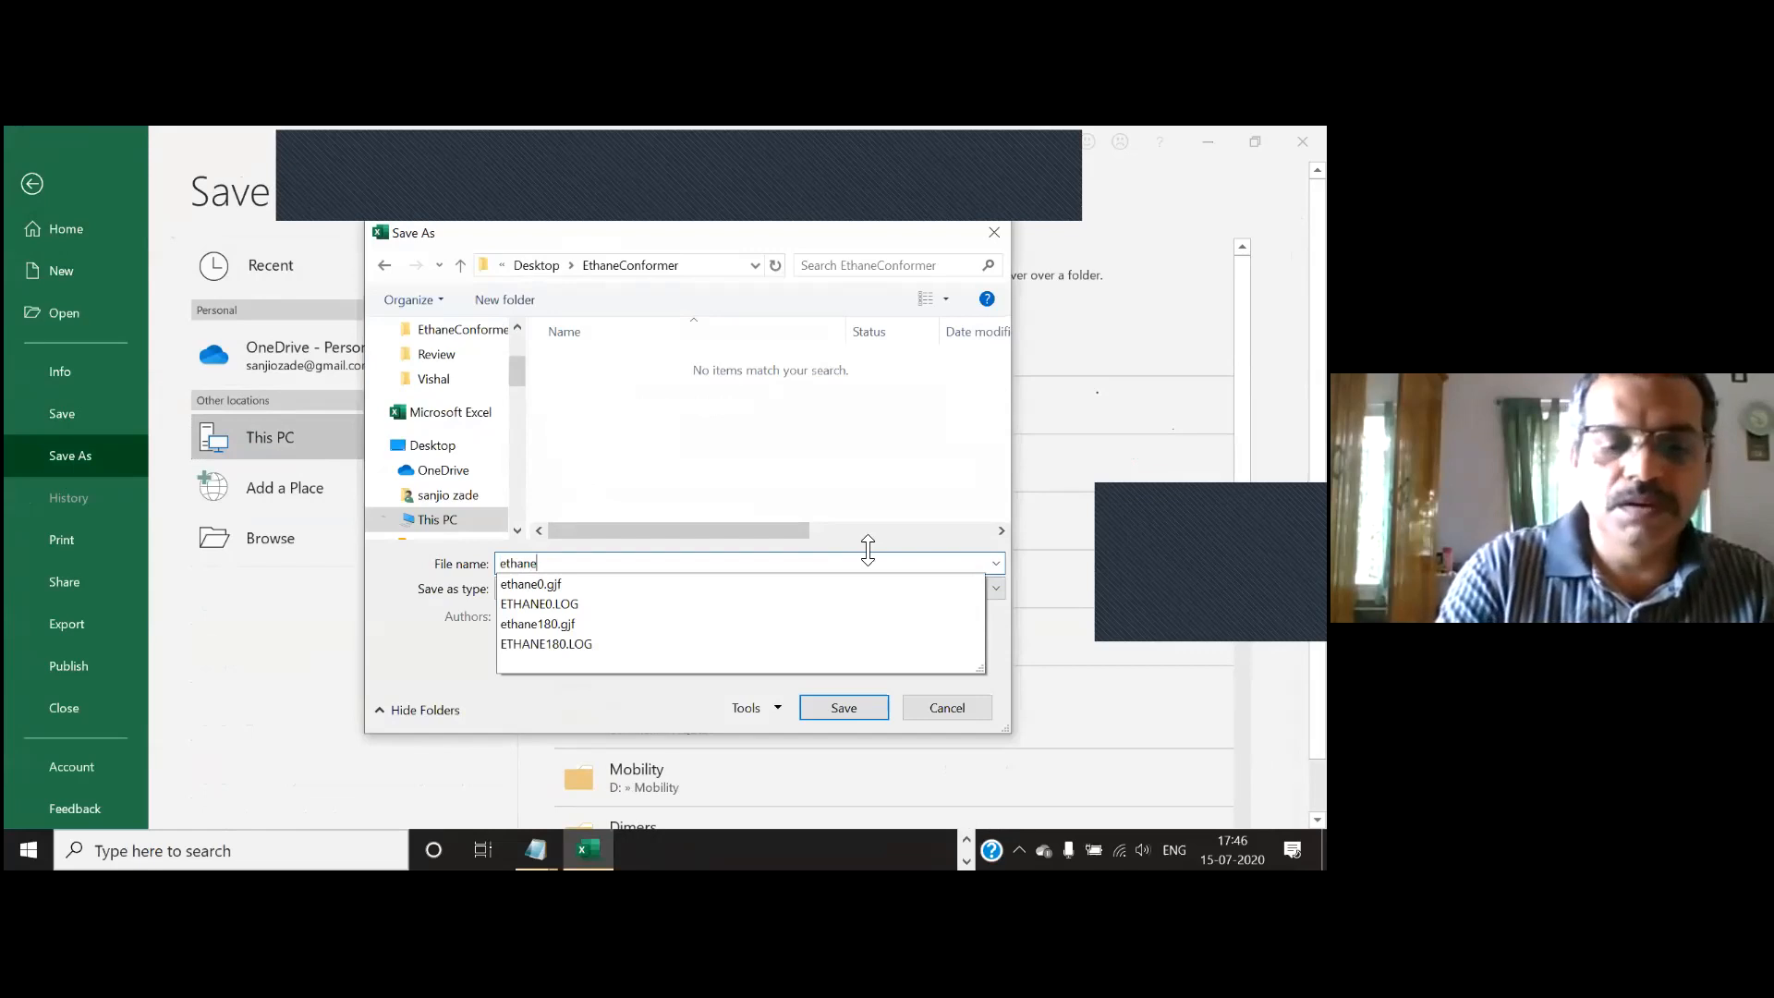
pyautogui.write('conformers')
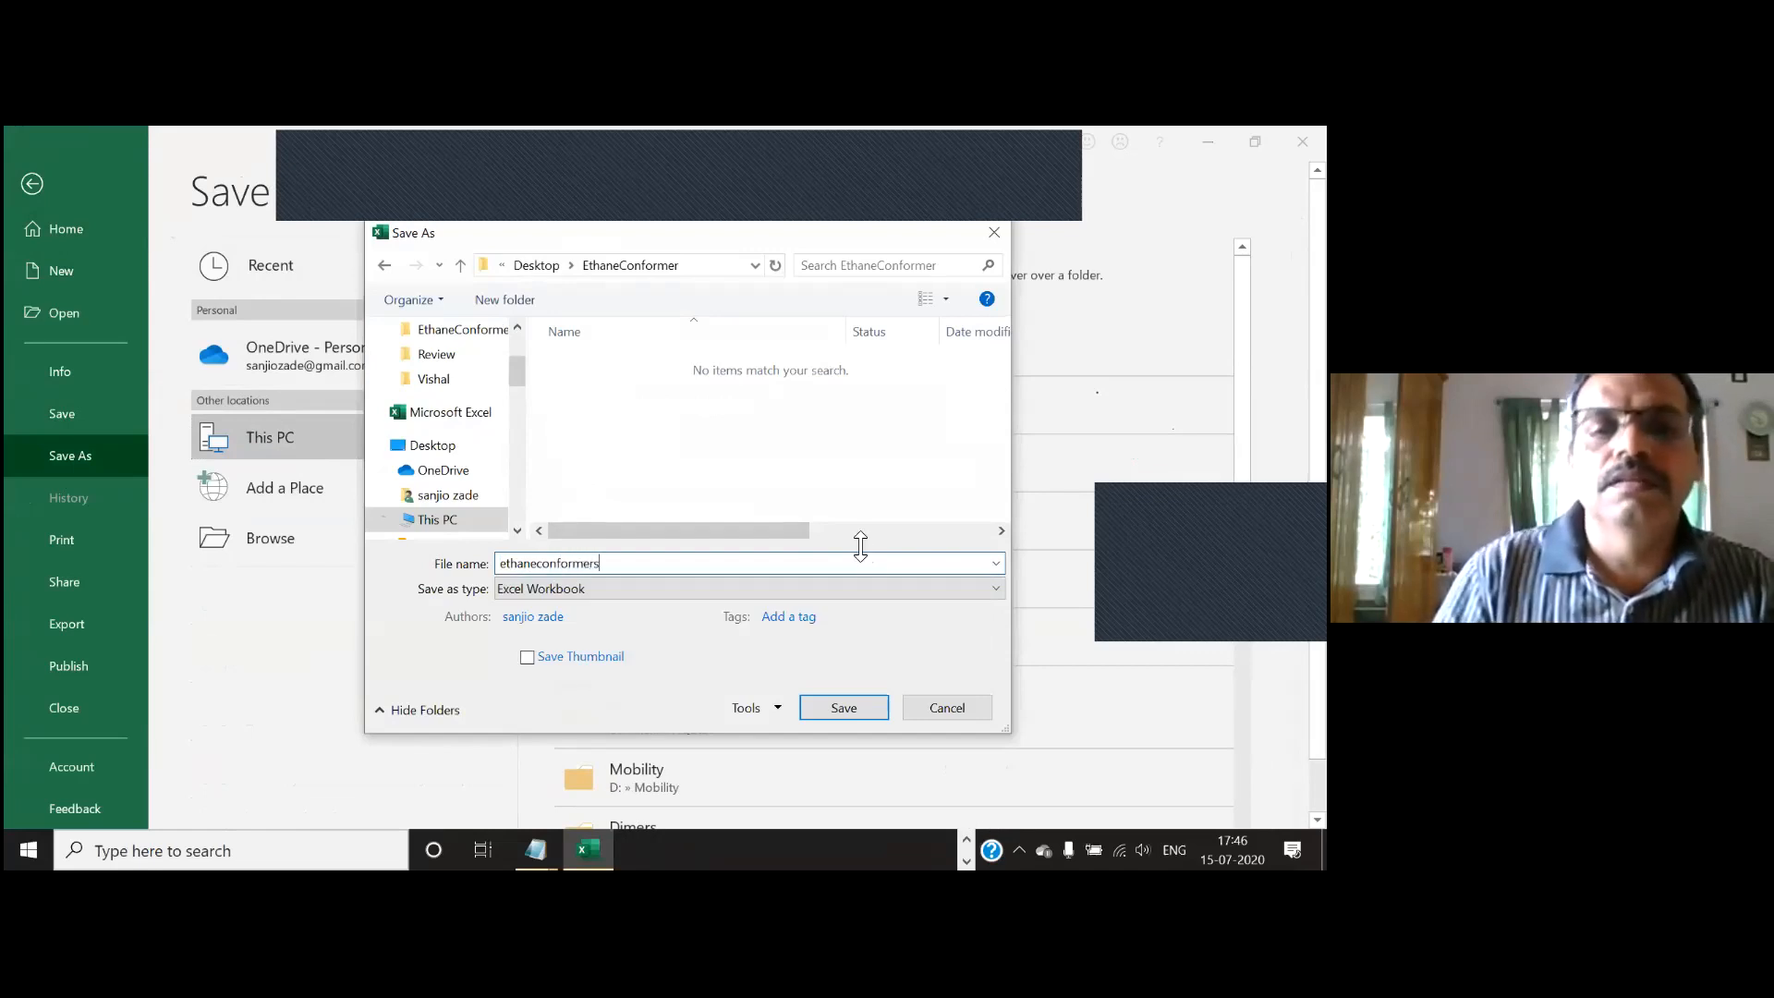
pyautogui.click(850, 712)
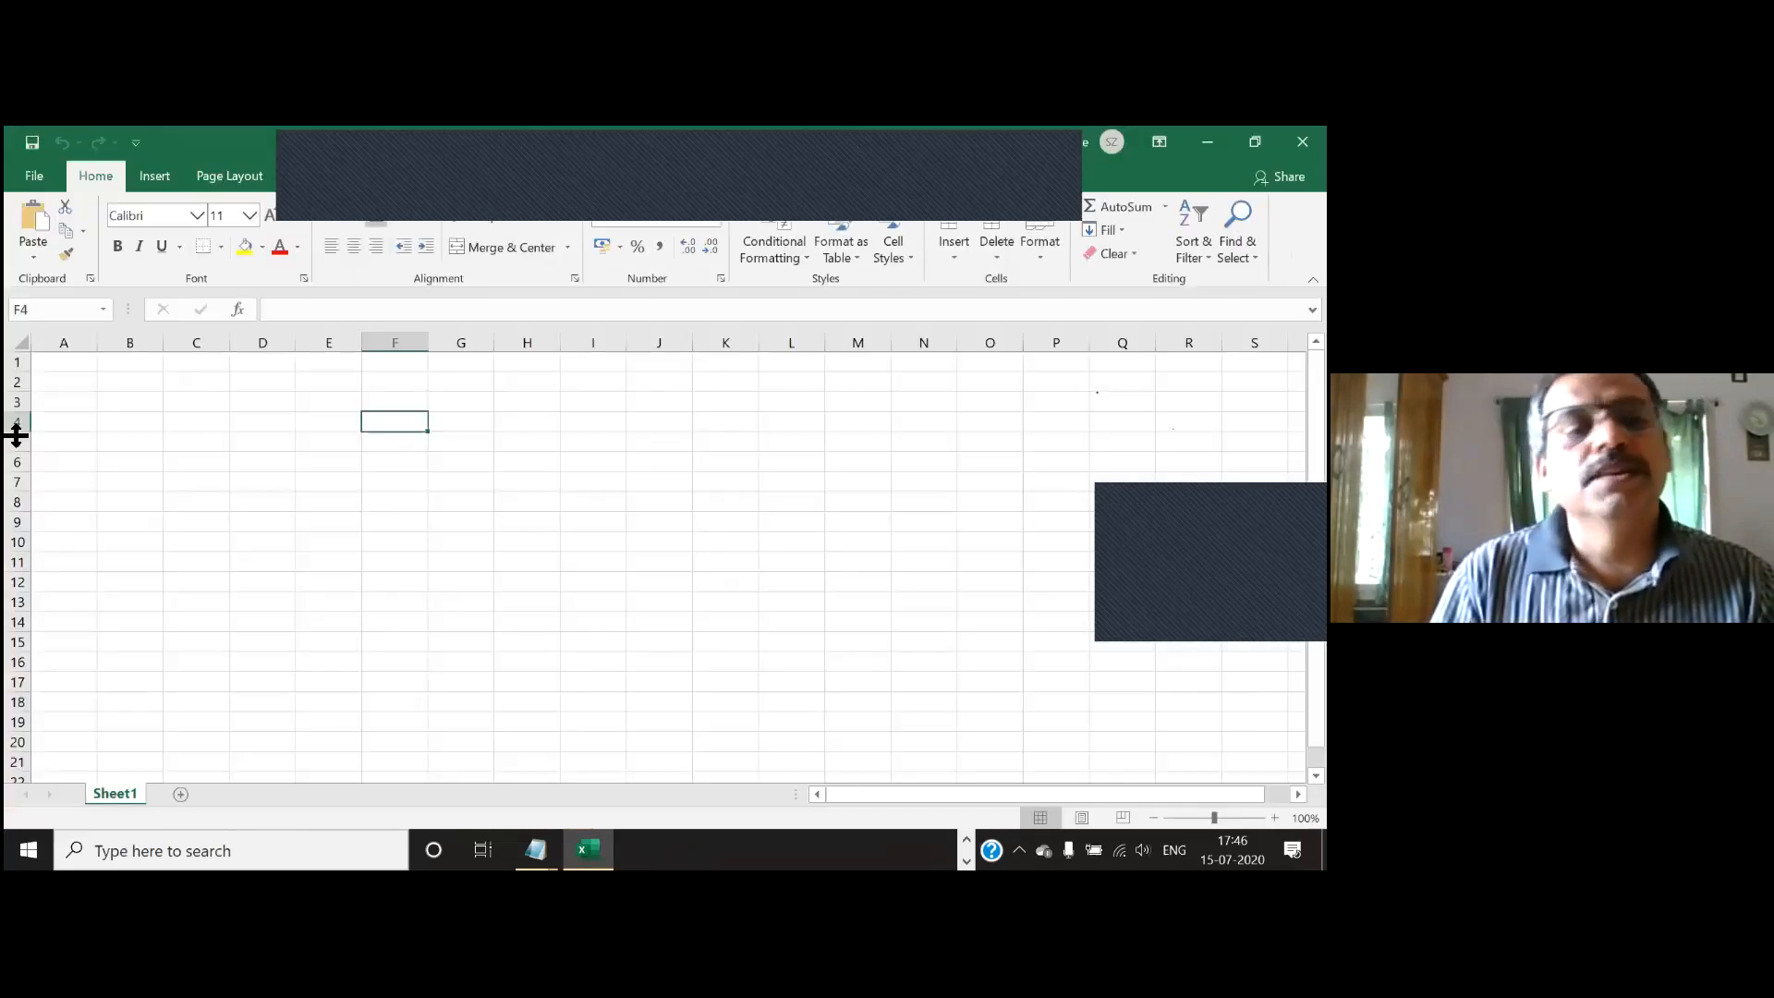
# Step: Enter the label "Ethane180" in cell A4 and widen column A slightly to fit it
pyautogui.click(65, 429)
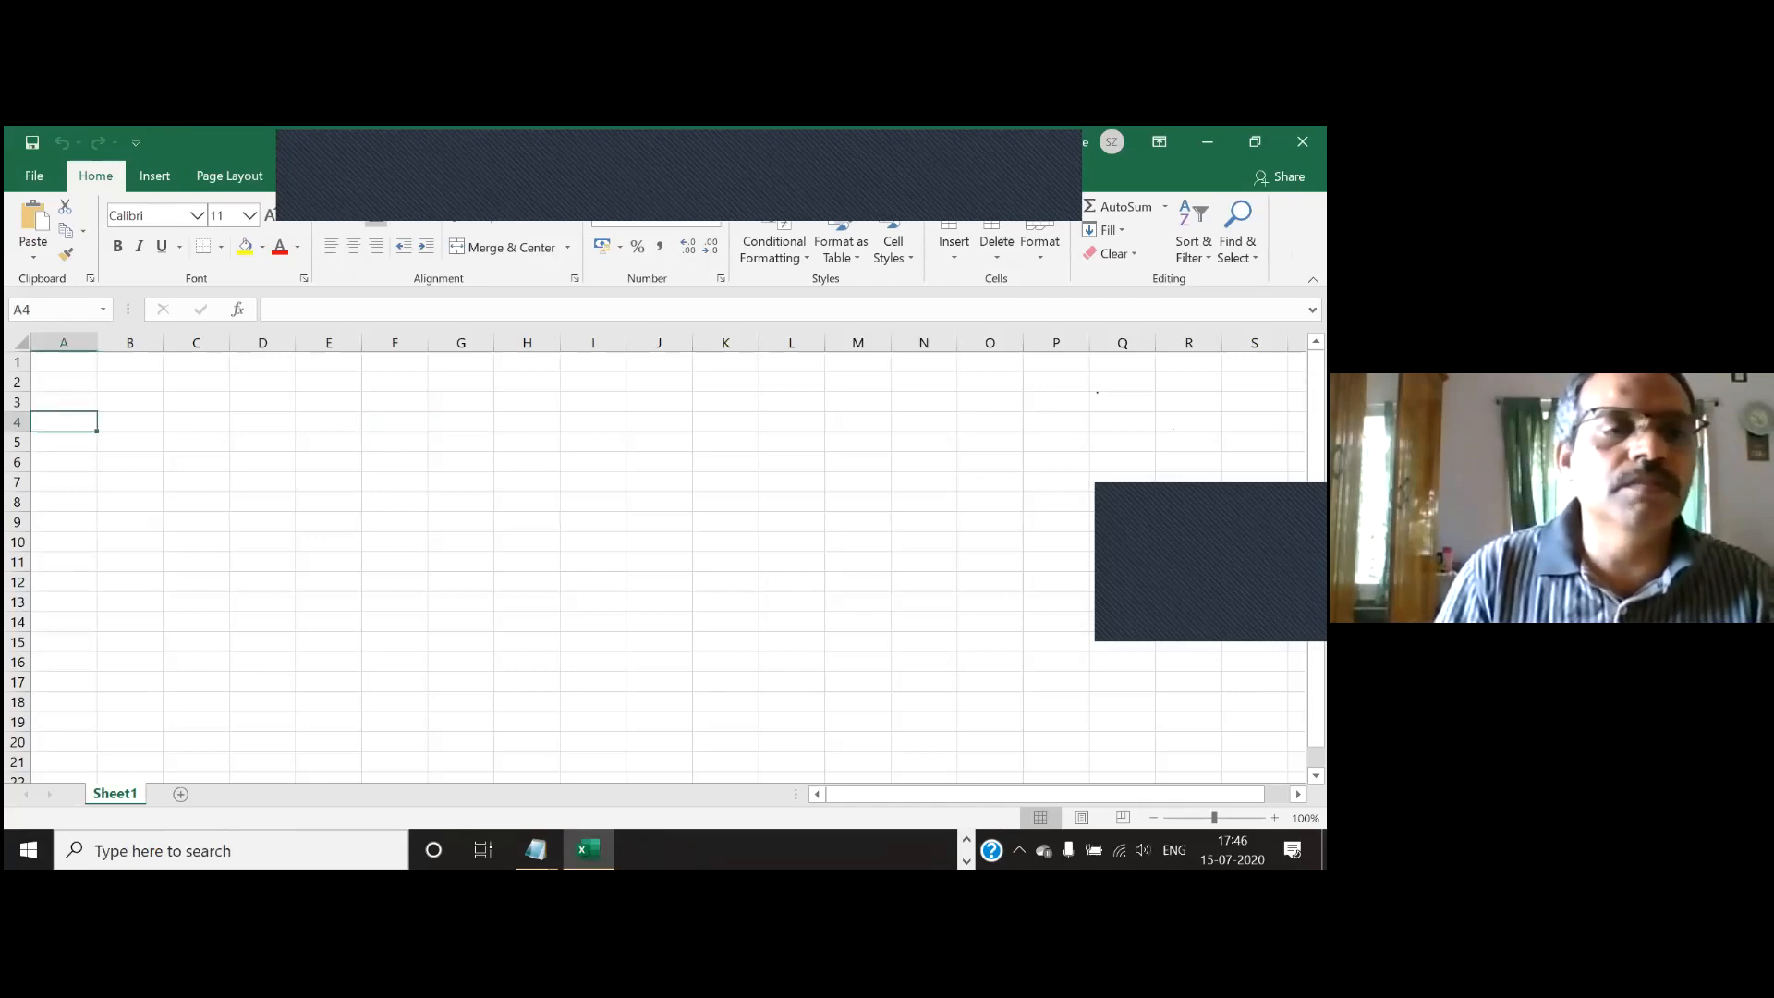
pyautogui.write('E')
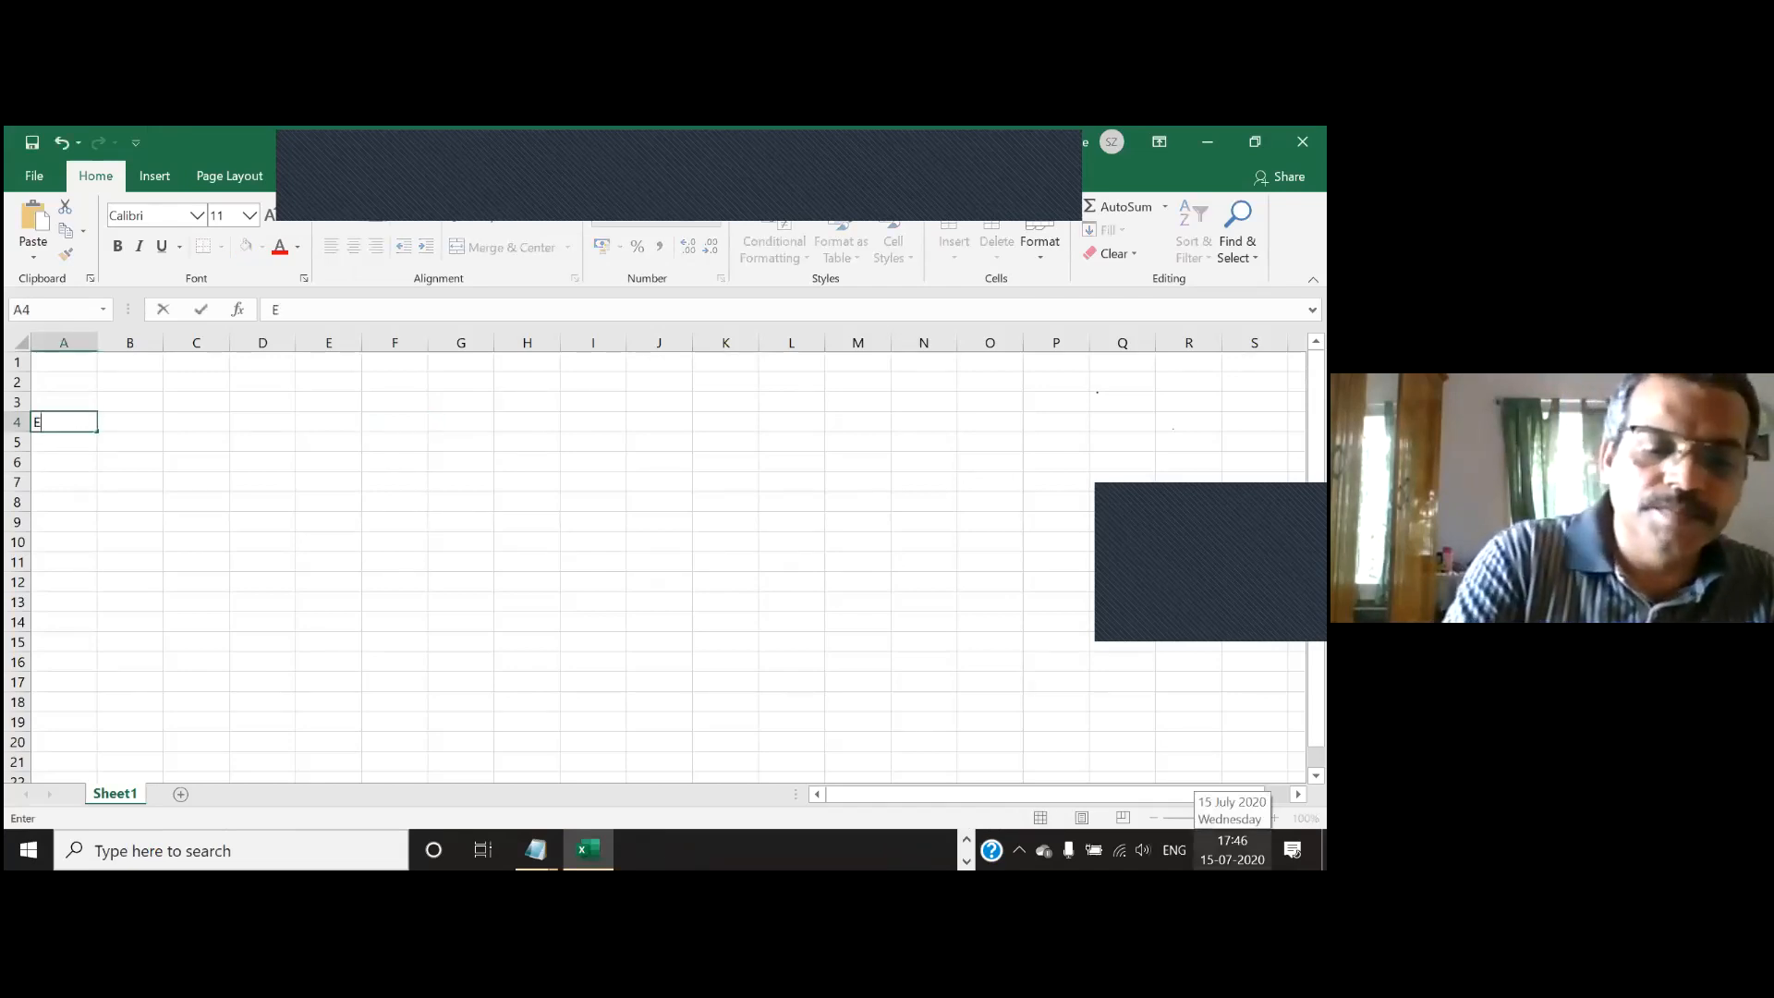
pyautogui.write('thane180')
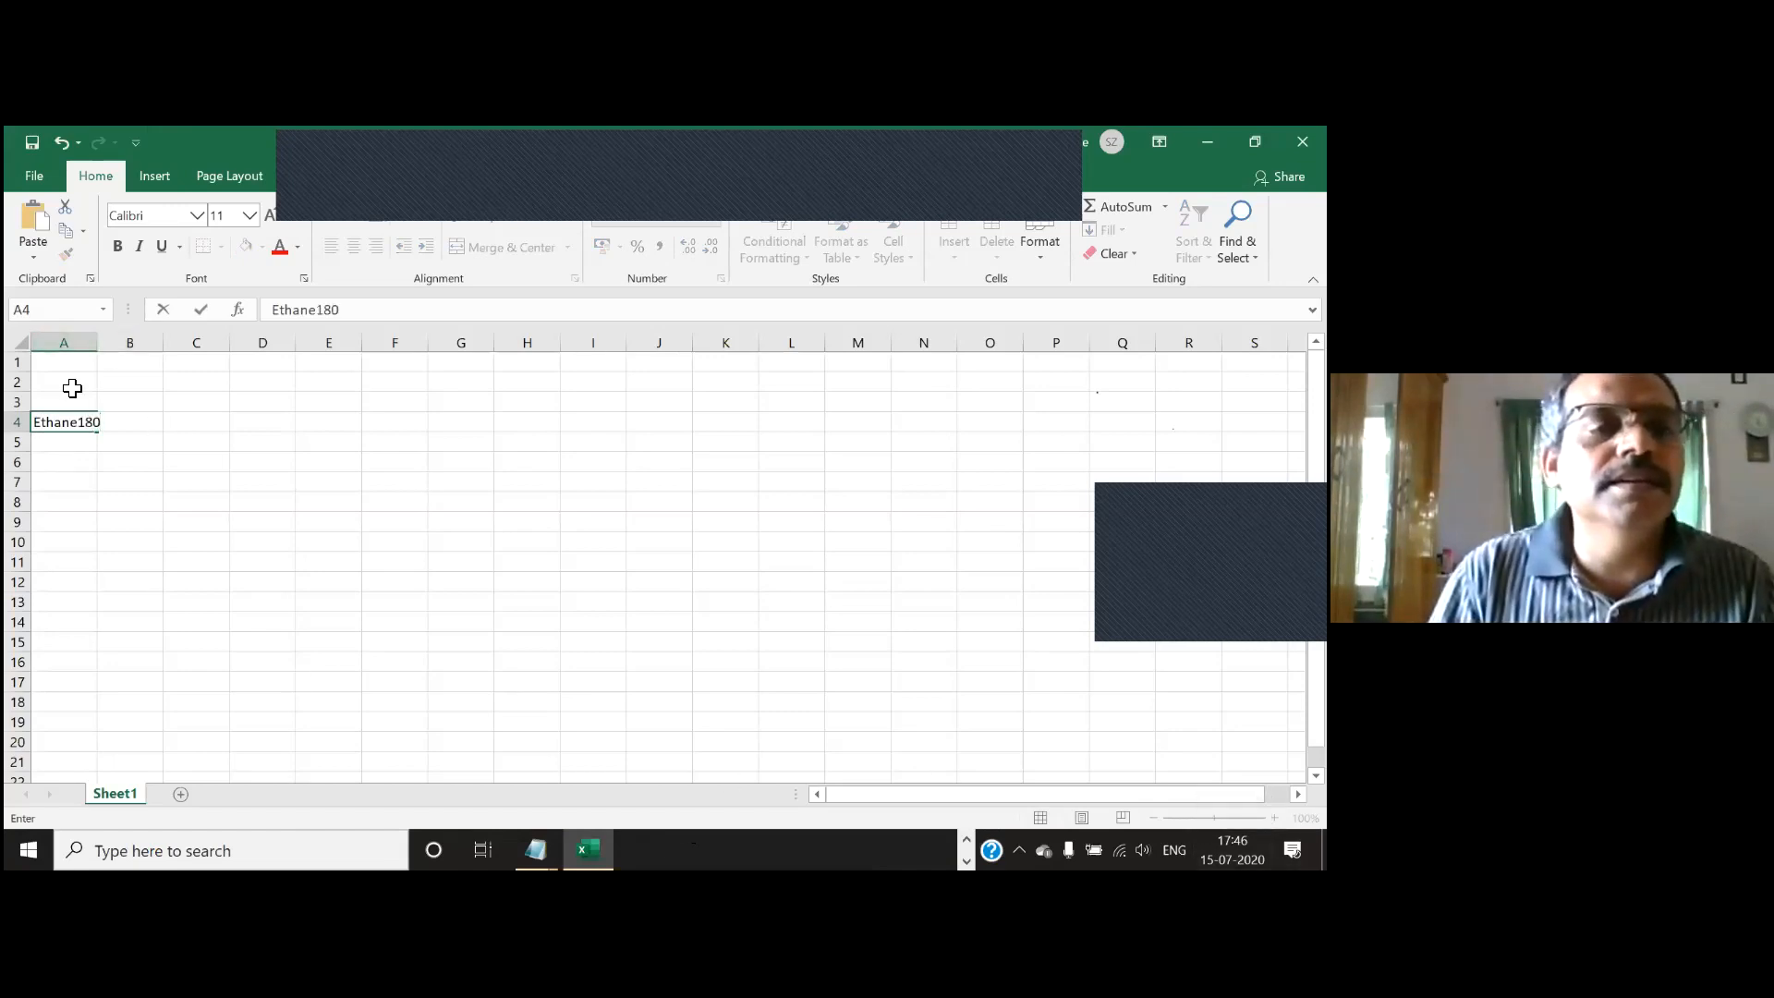
pyautogui.click(397, 457)
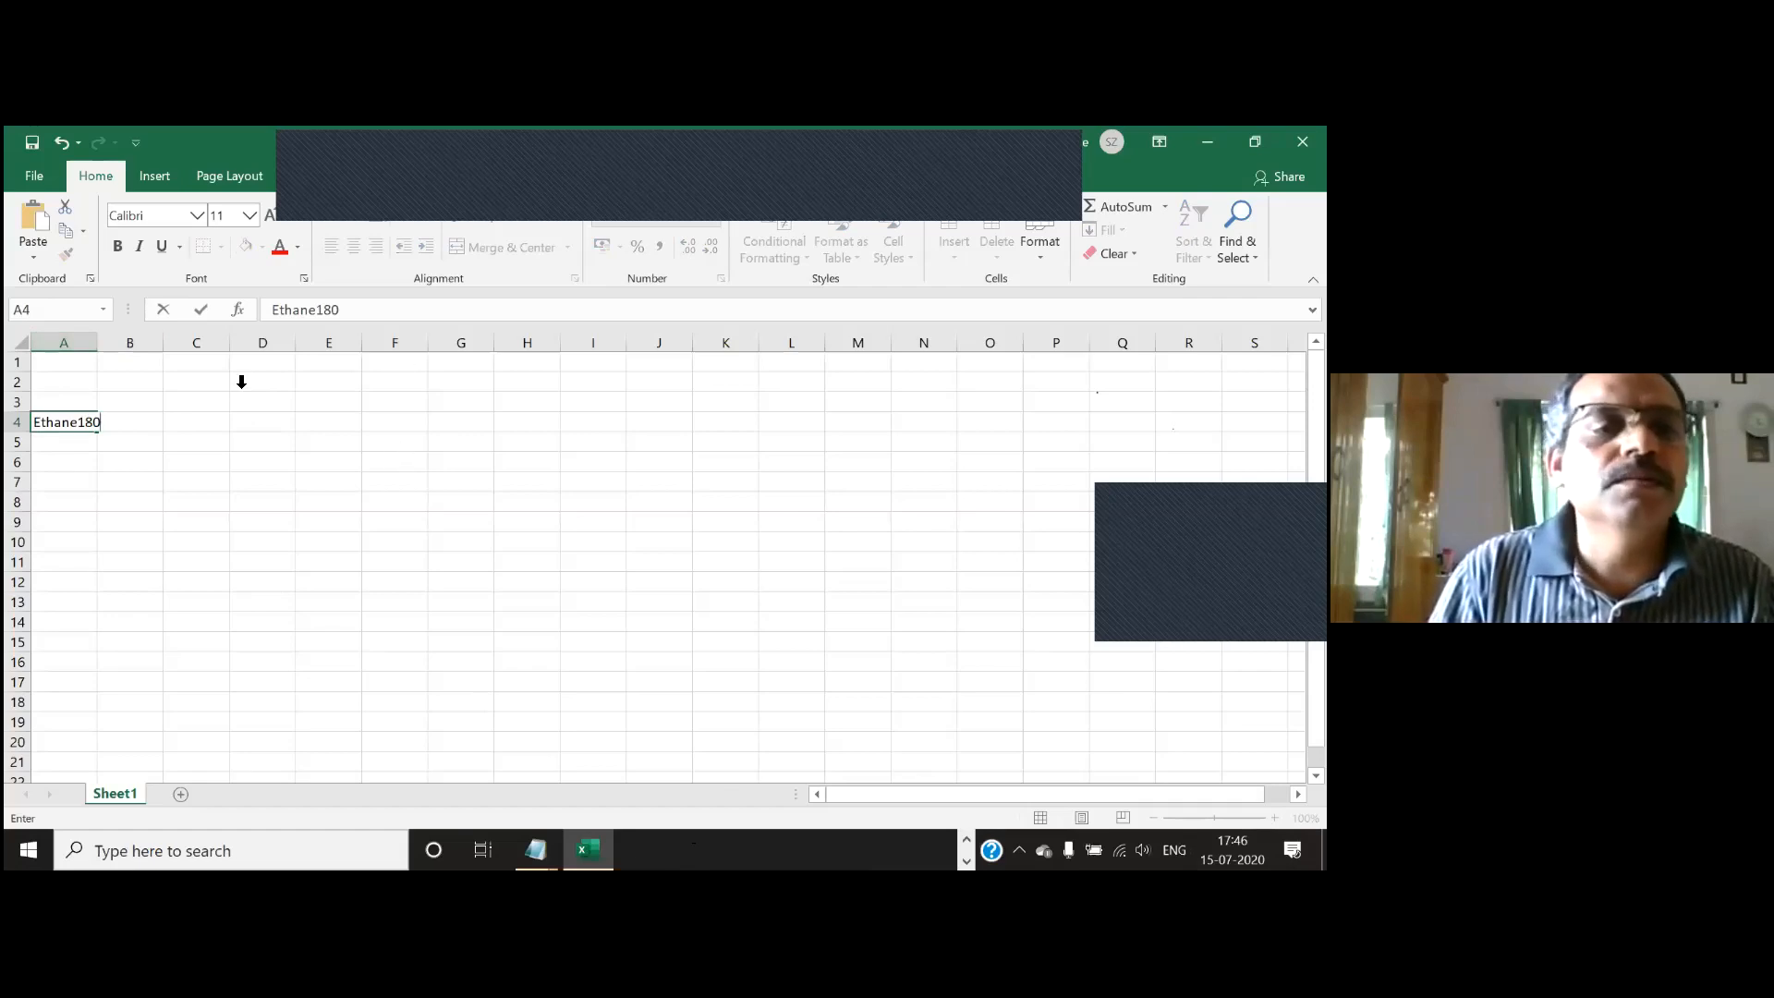
pyautogui.moveTo(96, 344); pyautogui.dragTo(120, 345)
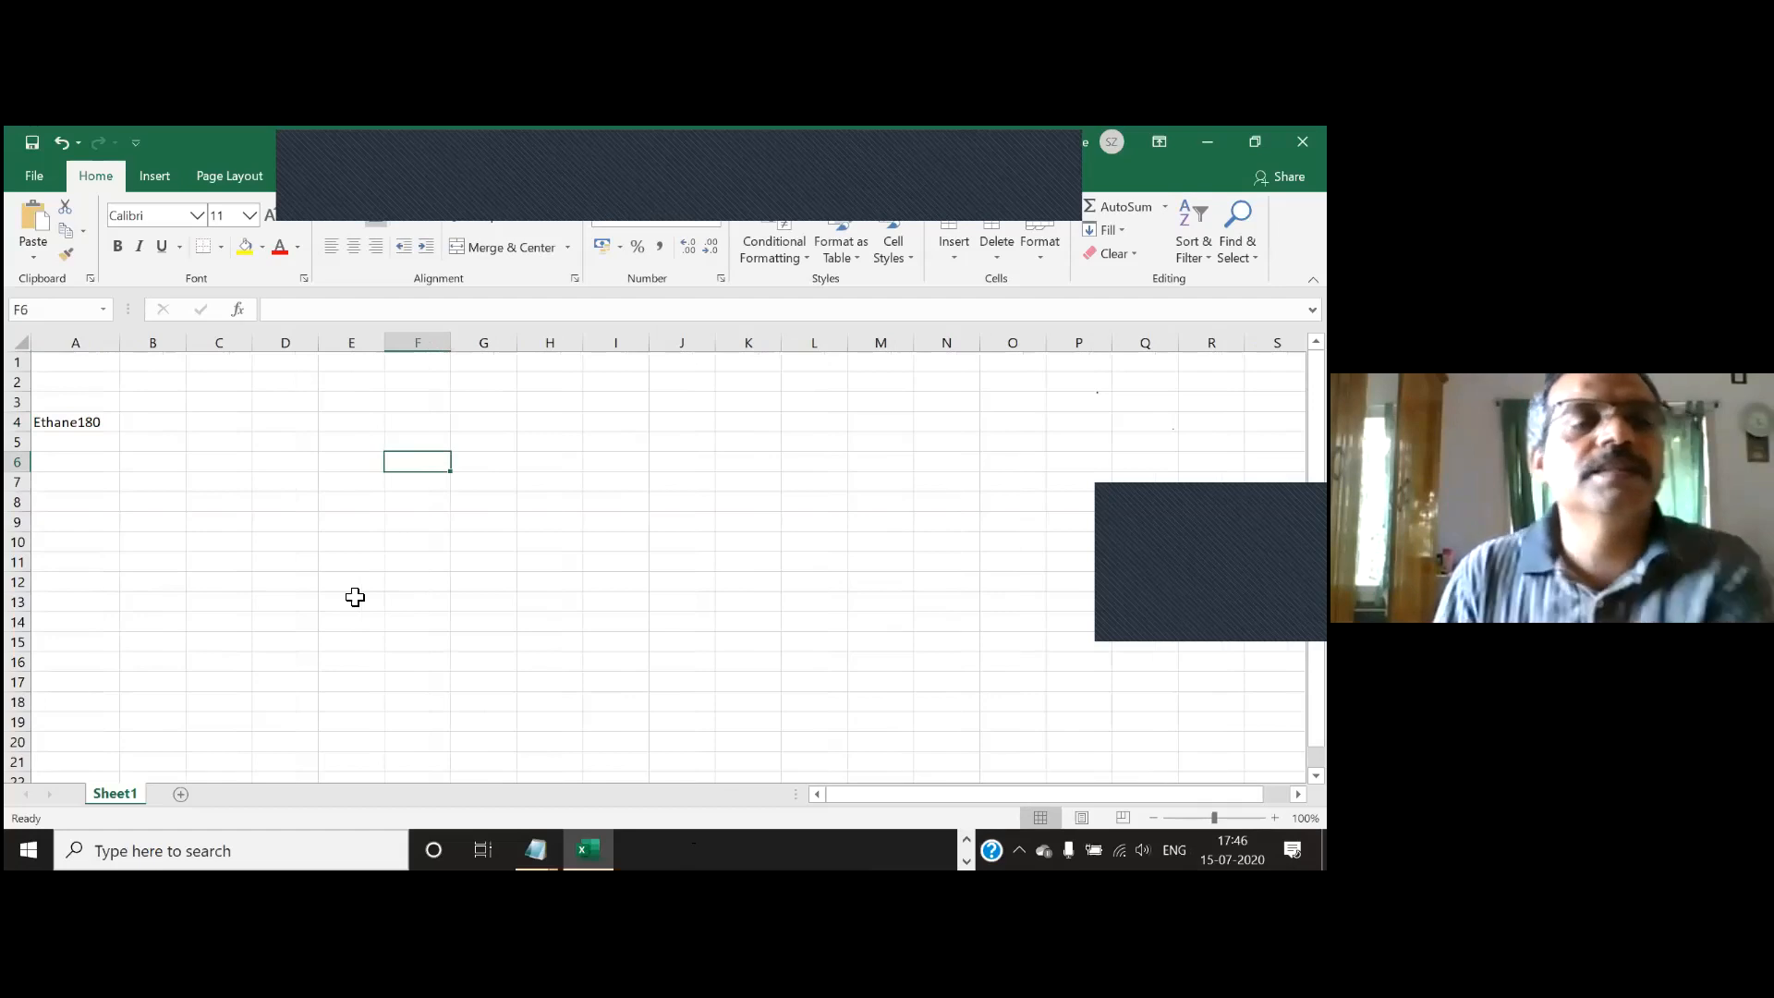
# Step: Widen column B and enter the heading "E" in cell B3
pyautogui.moveTo(190, 345); pyautogui.dragTo(222, 344)
pyautogui.click(167, 401)
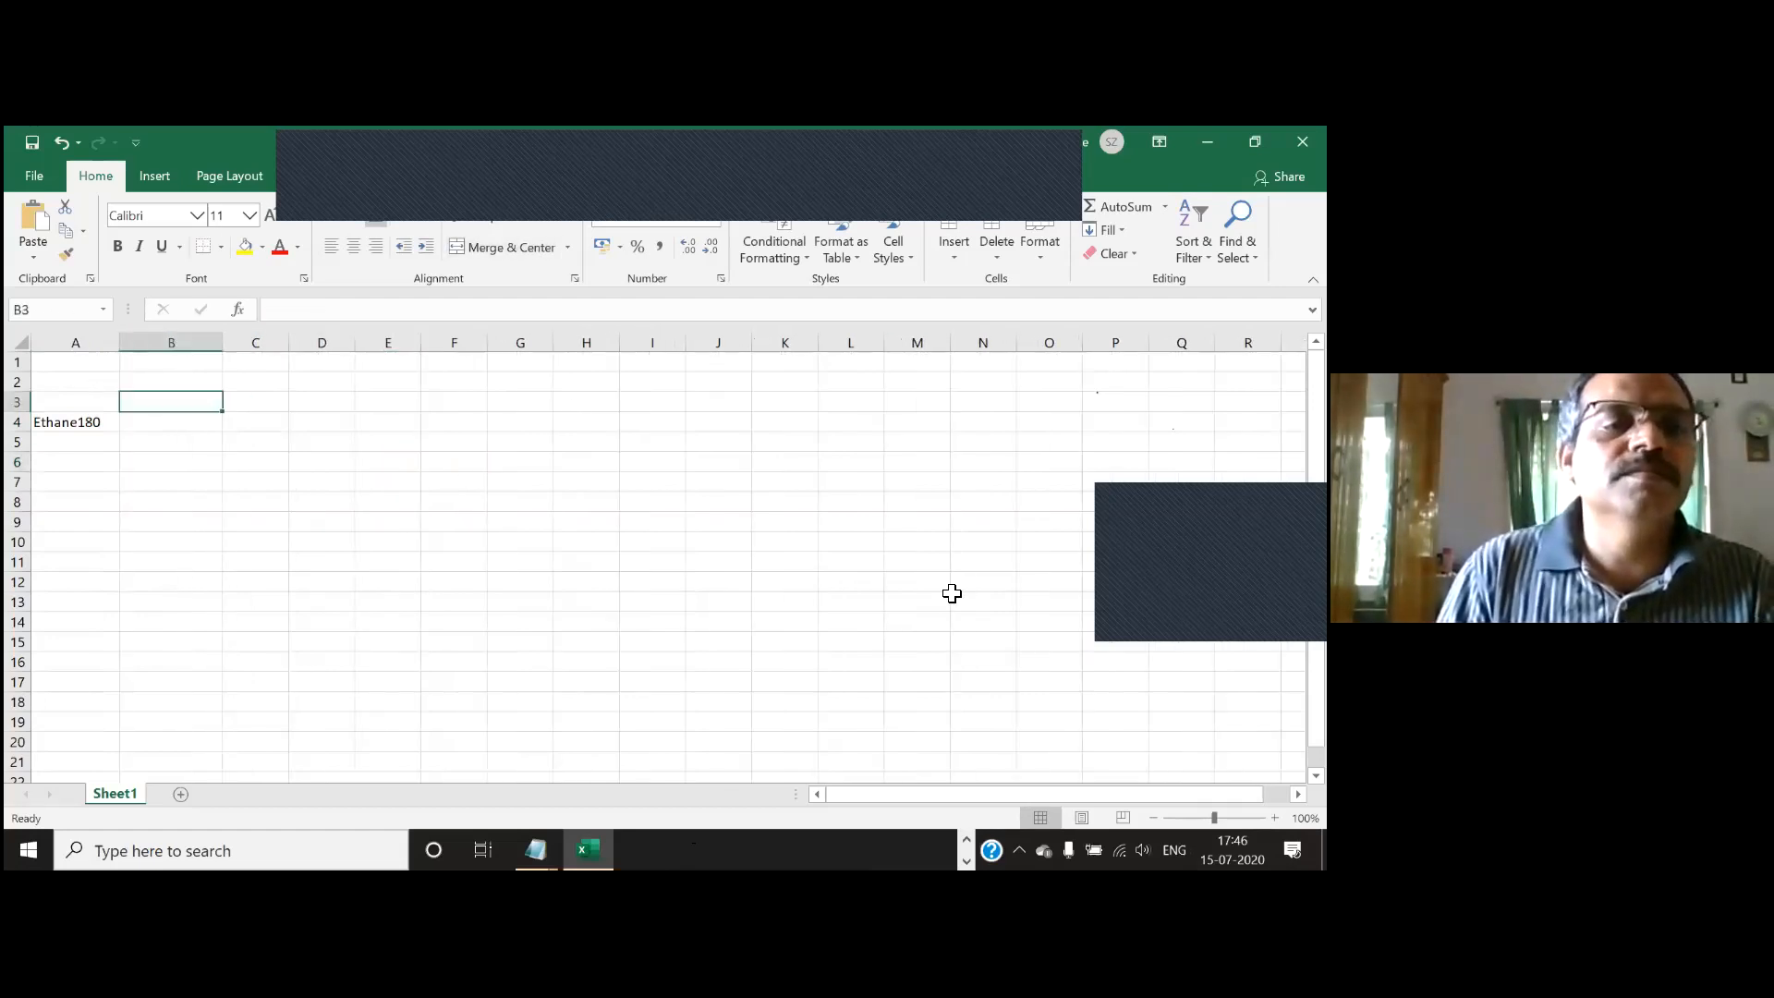
pyautogui.write('E')
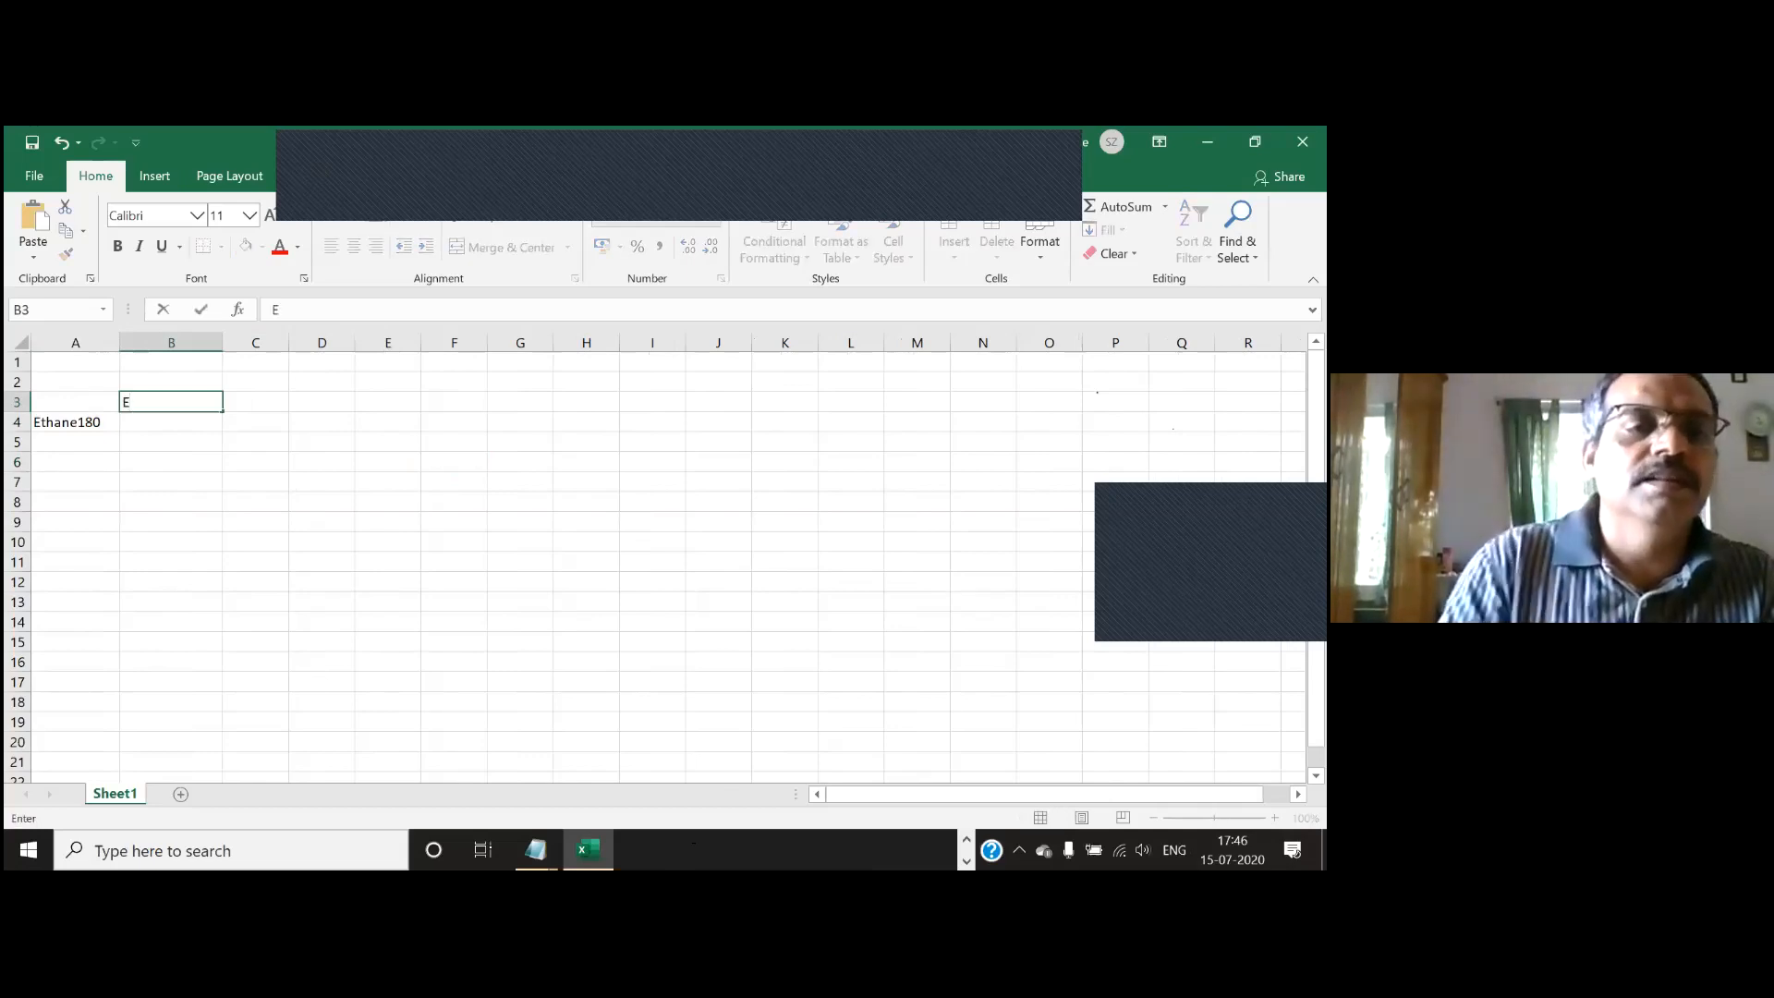
pyautogui.press('Return')
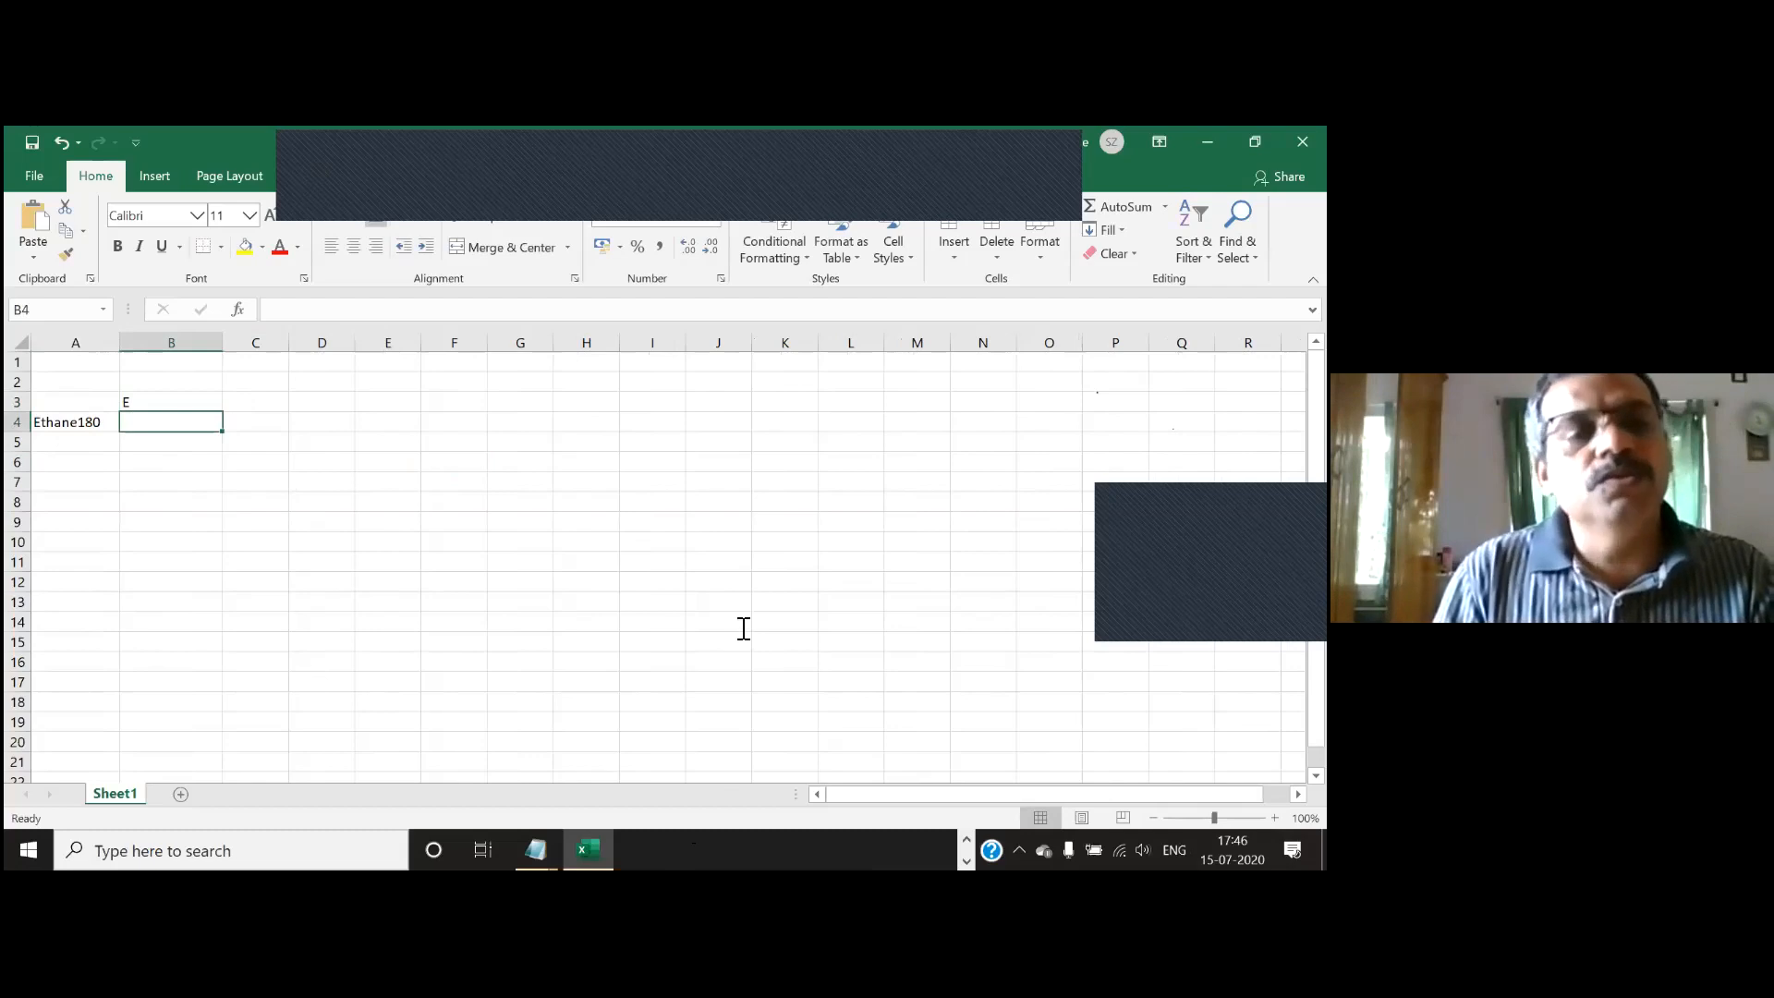
# Step: Copy the HF energy -79.8304174 from the archive entry of the ETHANE180 log in Notepad into cell B4 of the Excel sheet
pyautogui.hotkey('alt', 'Tab')
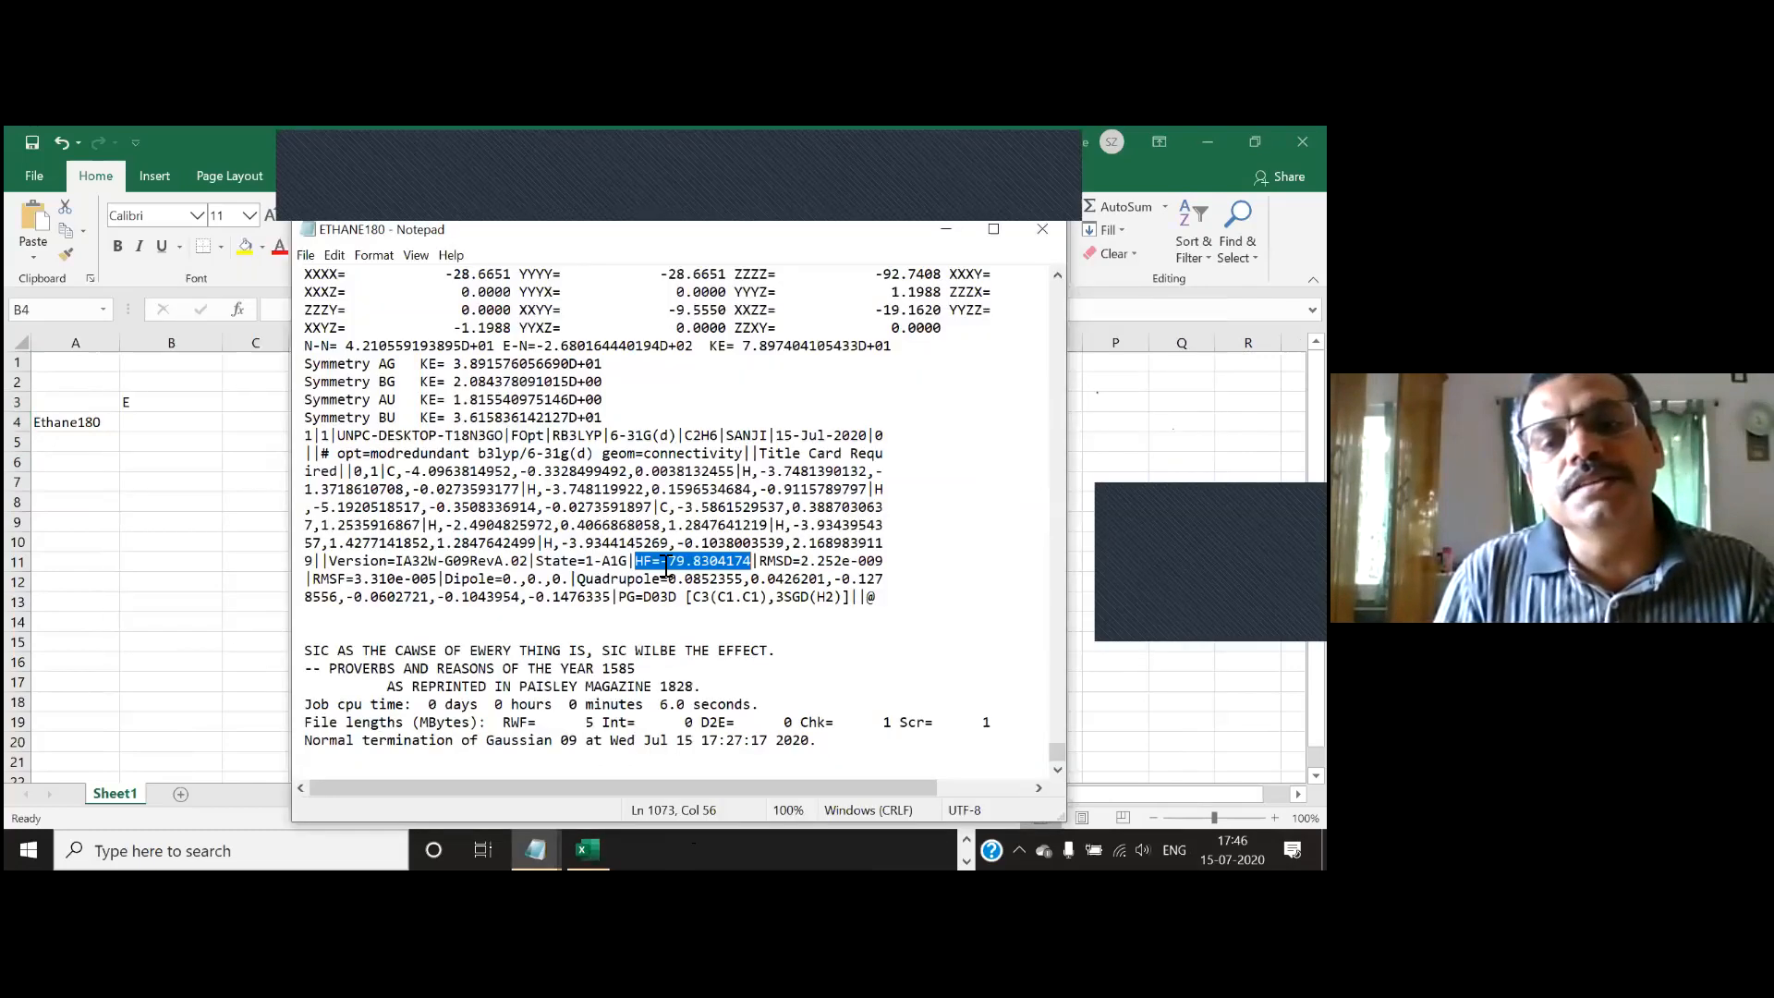
pyautogui.moveTo(660, 562); pyautogui.dragTo(757, 572)
pyautogui.hotkey('ctrl', 'c')
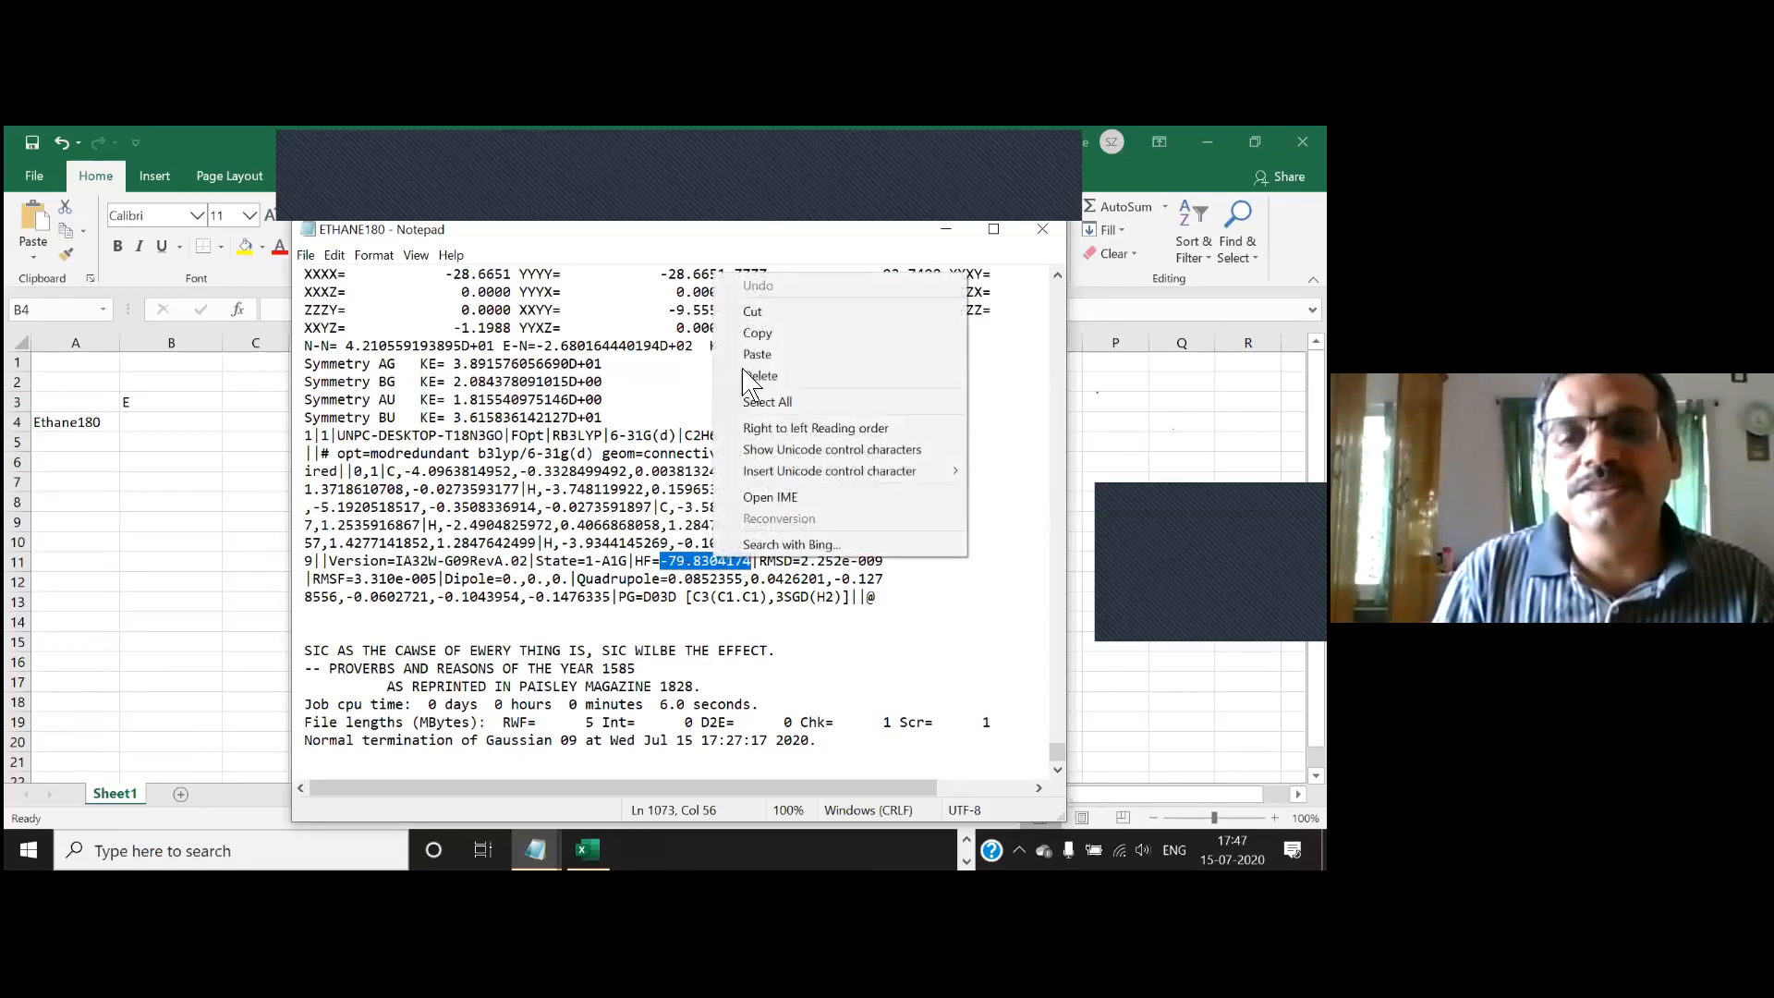
pyautogui.click(755, 335)
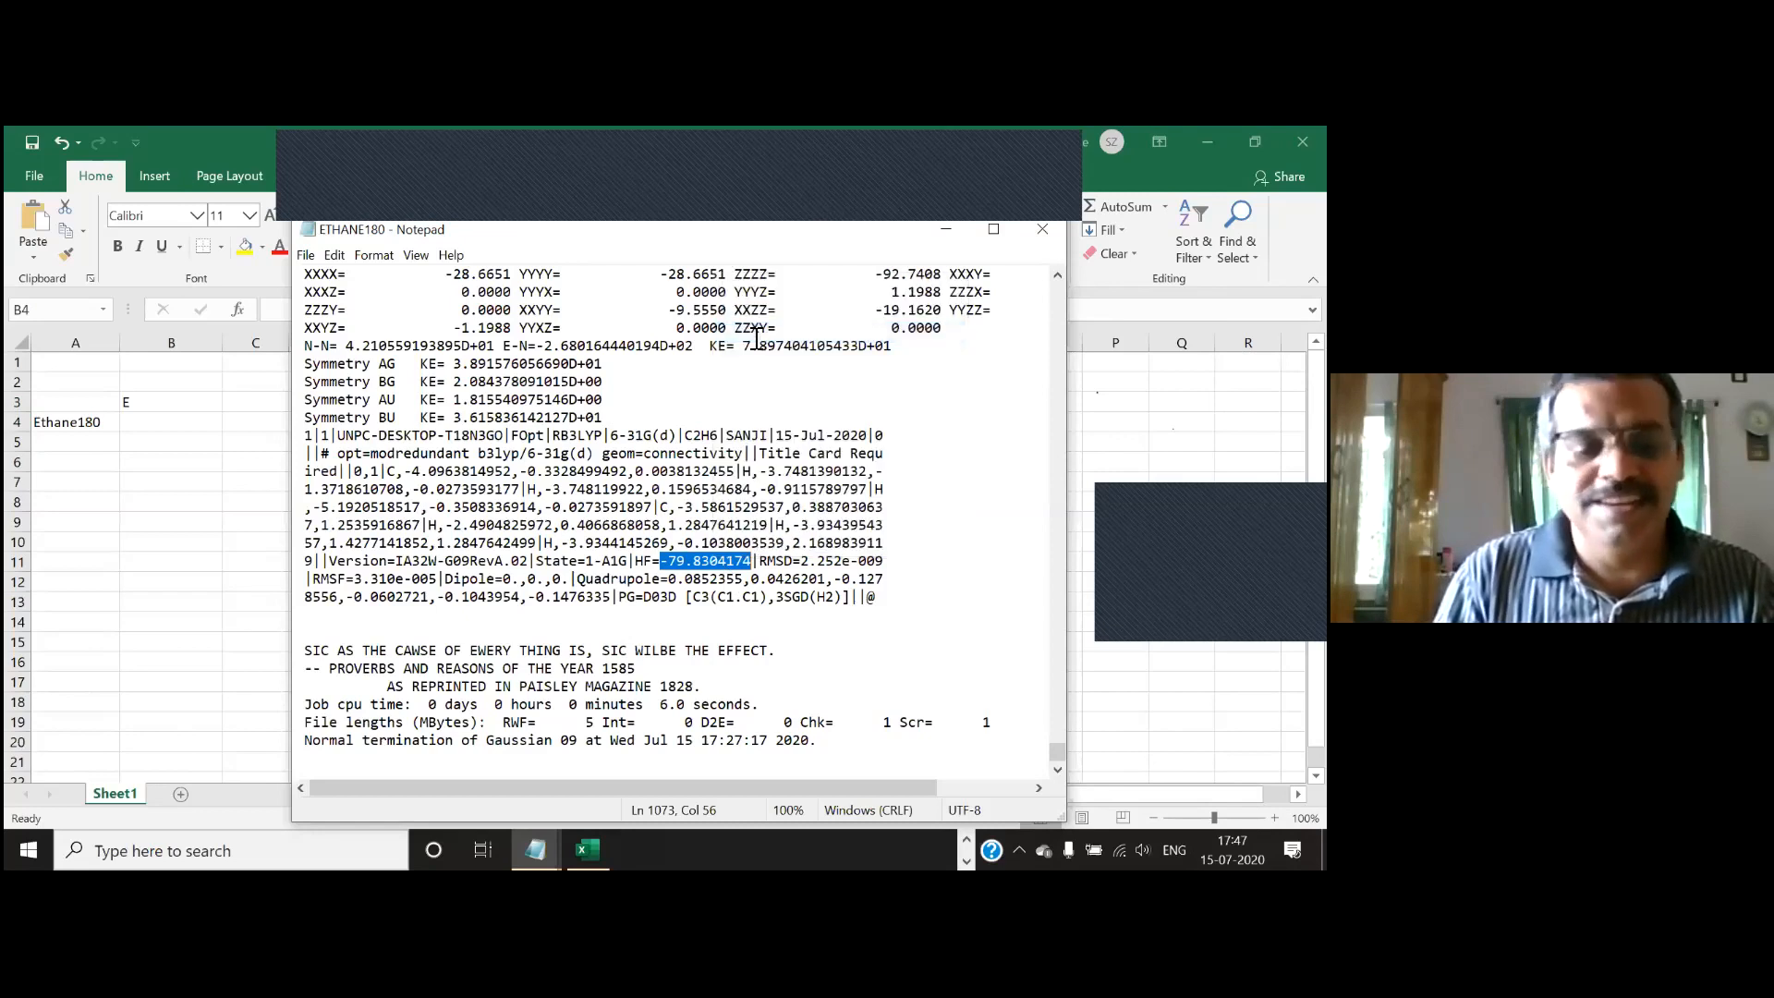
pyautogui.click(68, 262)
pyautogui.hotkey('ctrl', 'v')
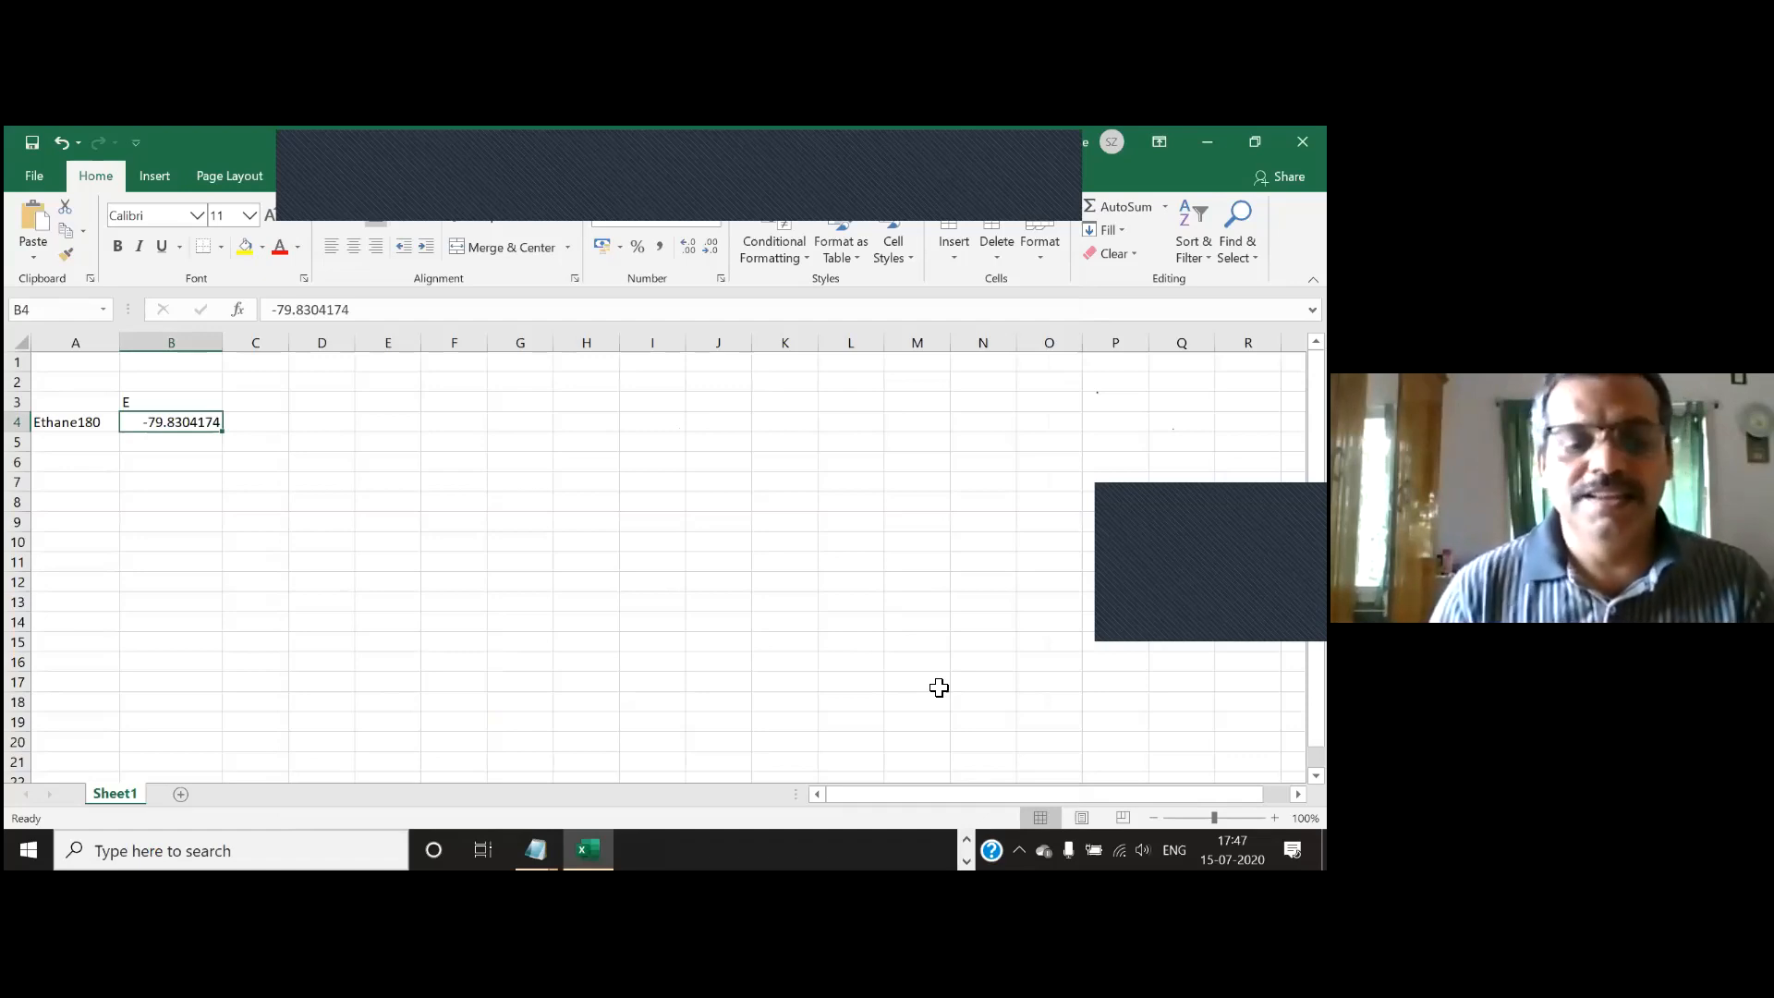
# Step: Enter the label "Ethane0" in cell A5, below the Ethane180 row
pyautogui.hotkey('alt', 'Tab')
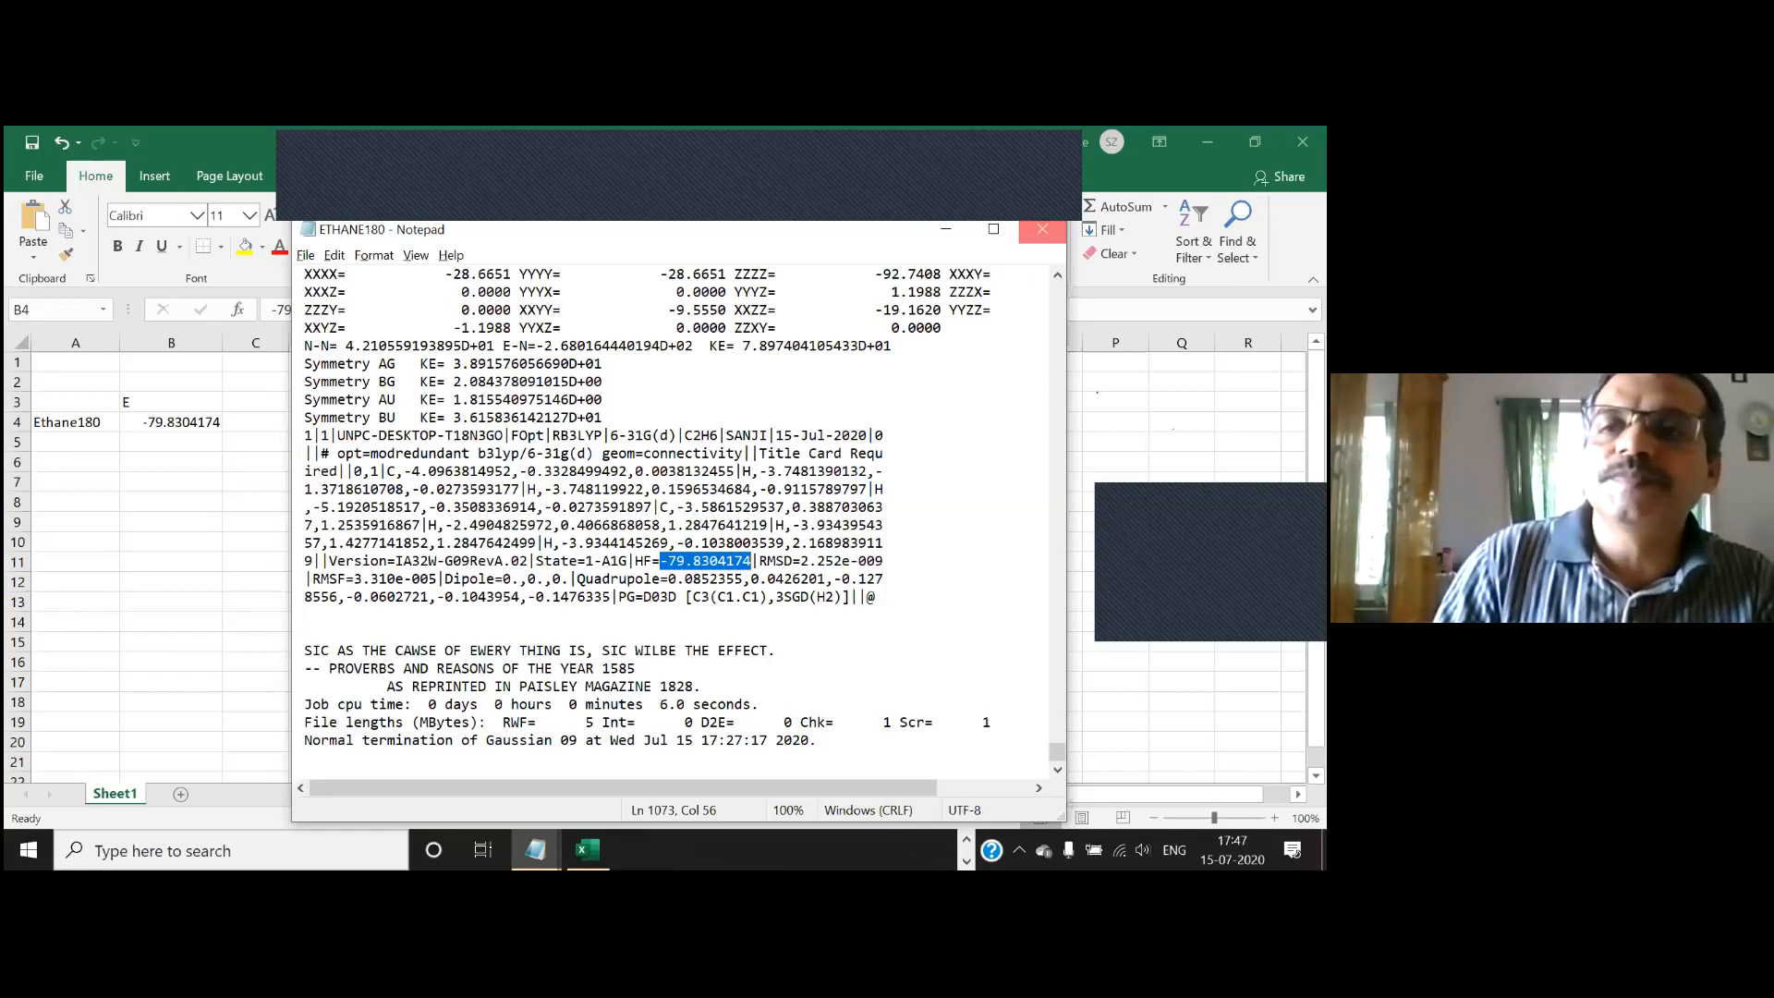
pyautogui.click(15, 444)
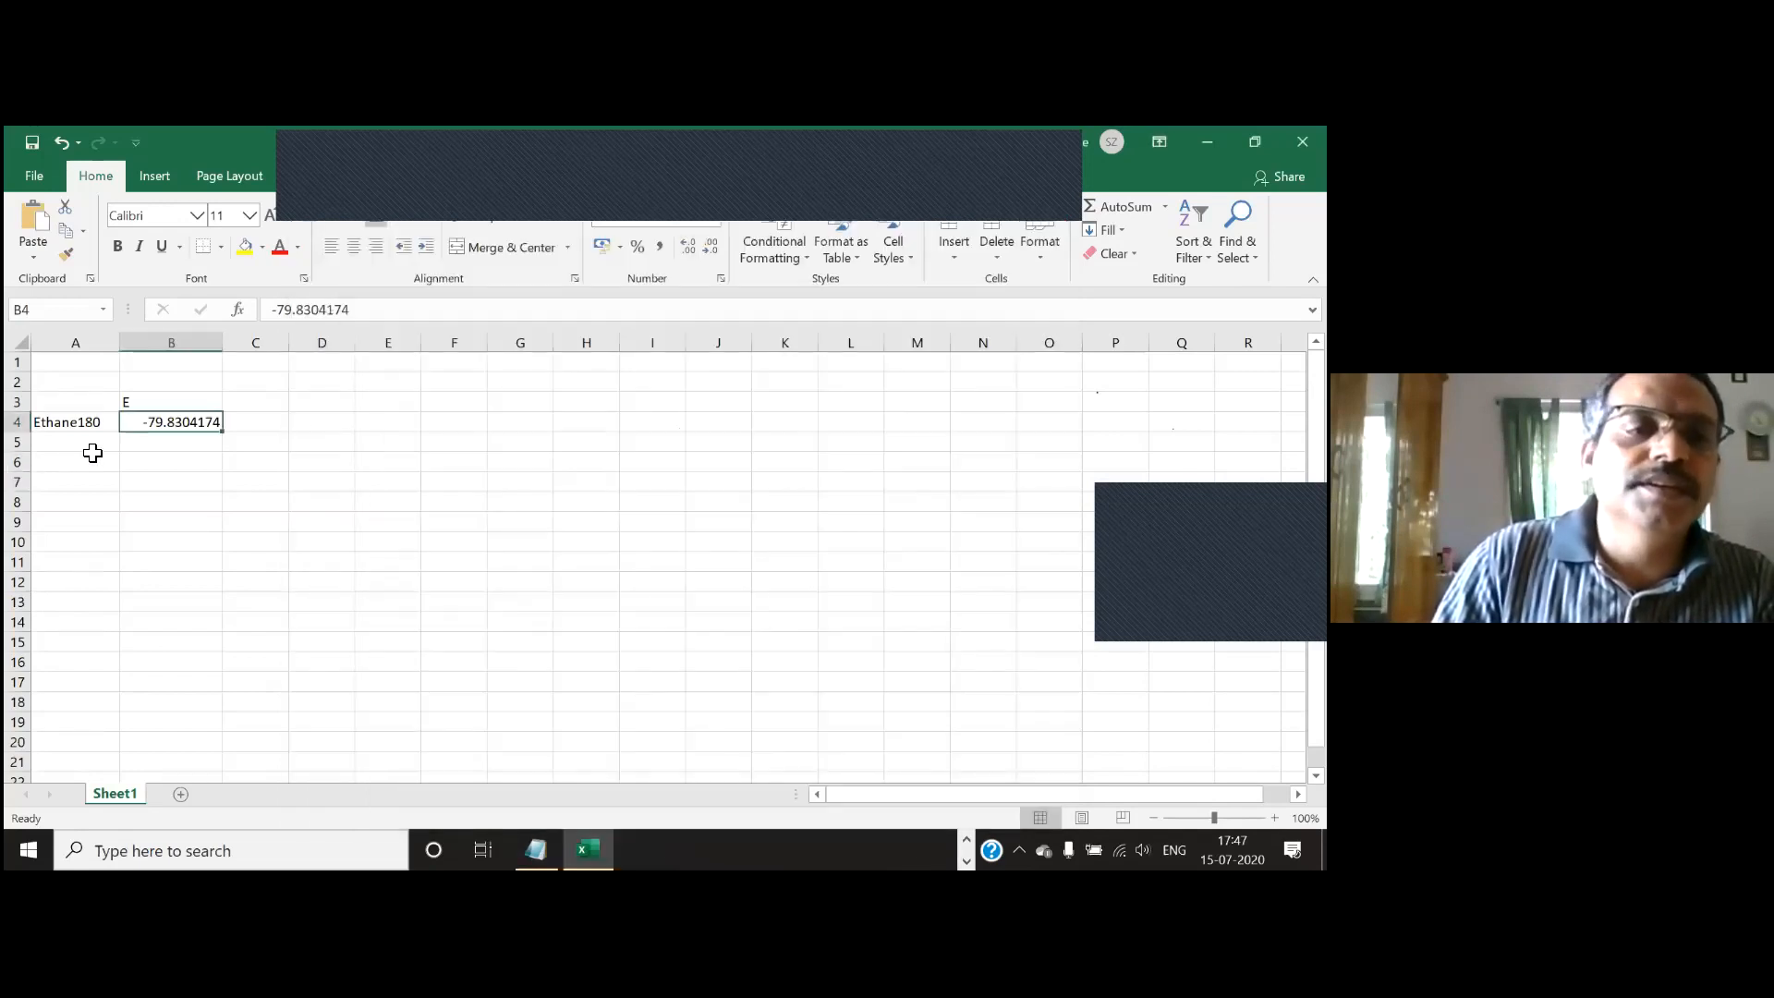
pyautogui.click(87, 446)
pyautogui.write('Ethane180')
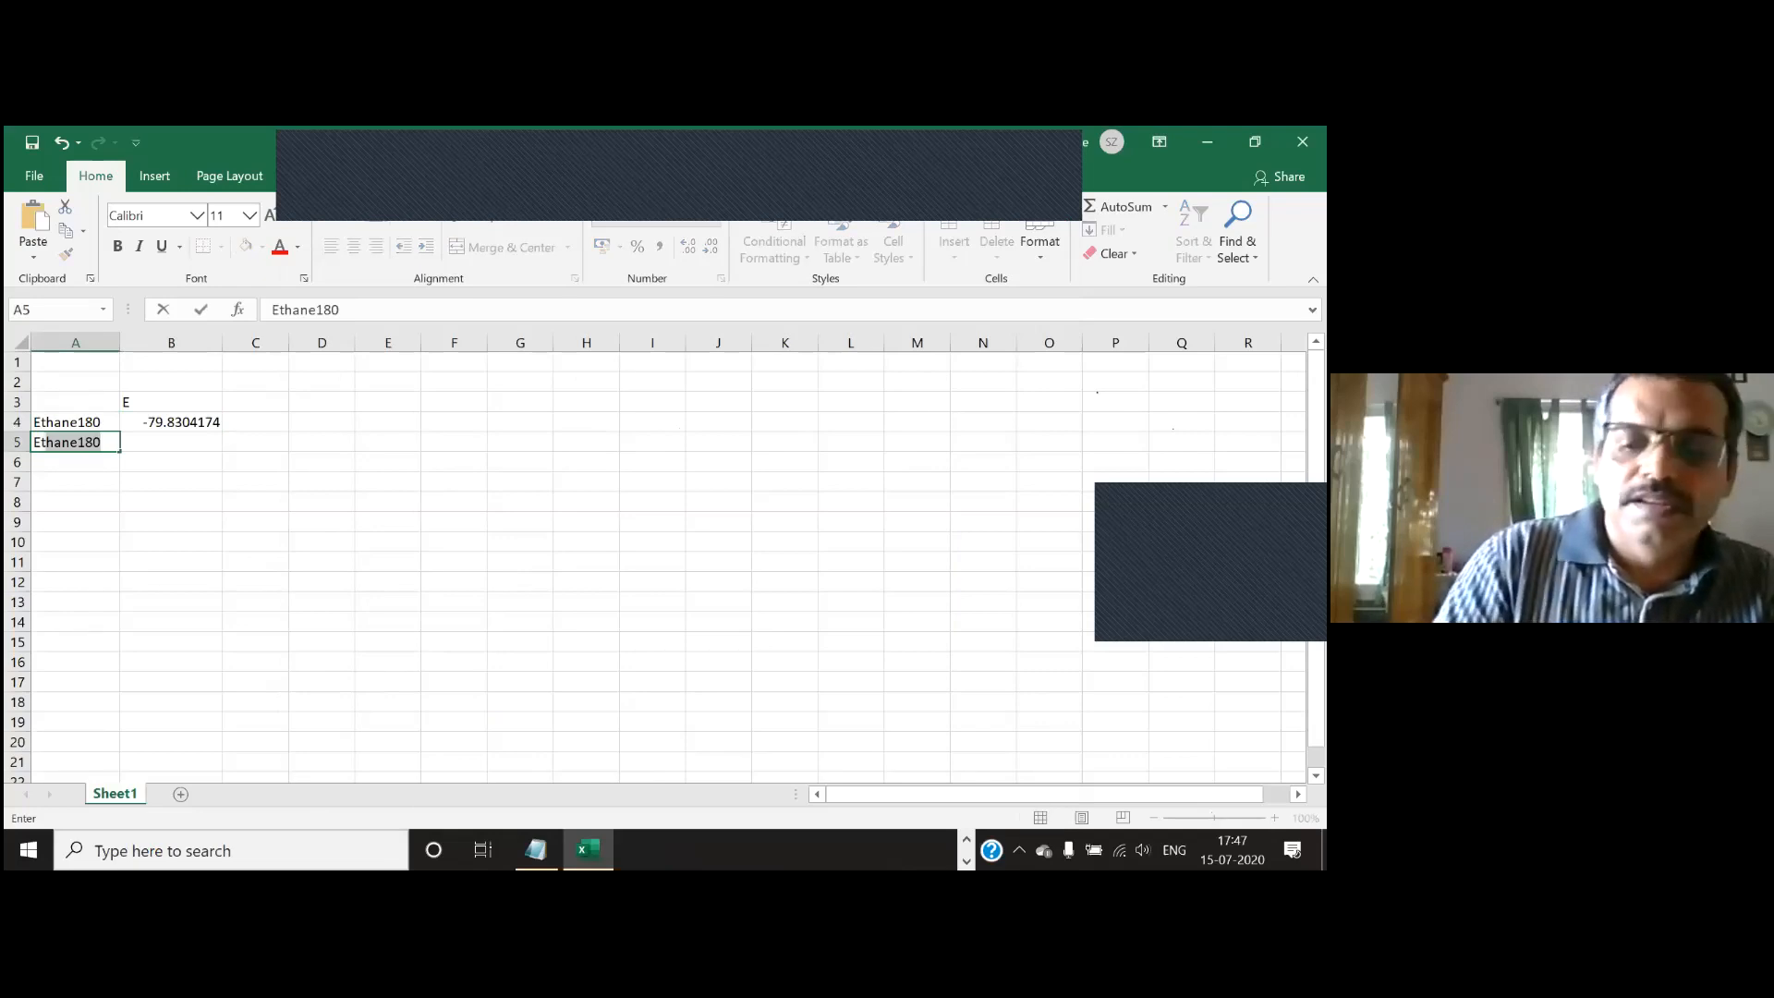
pyautogui.press('Tab')
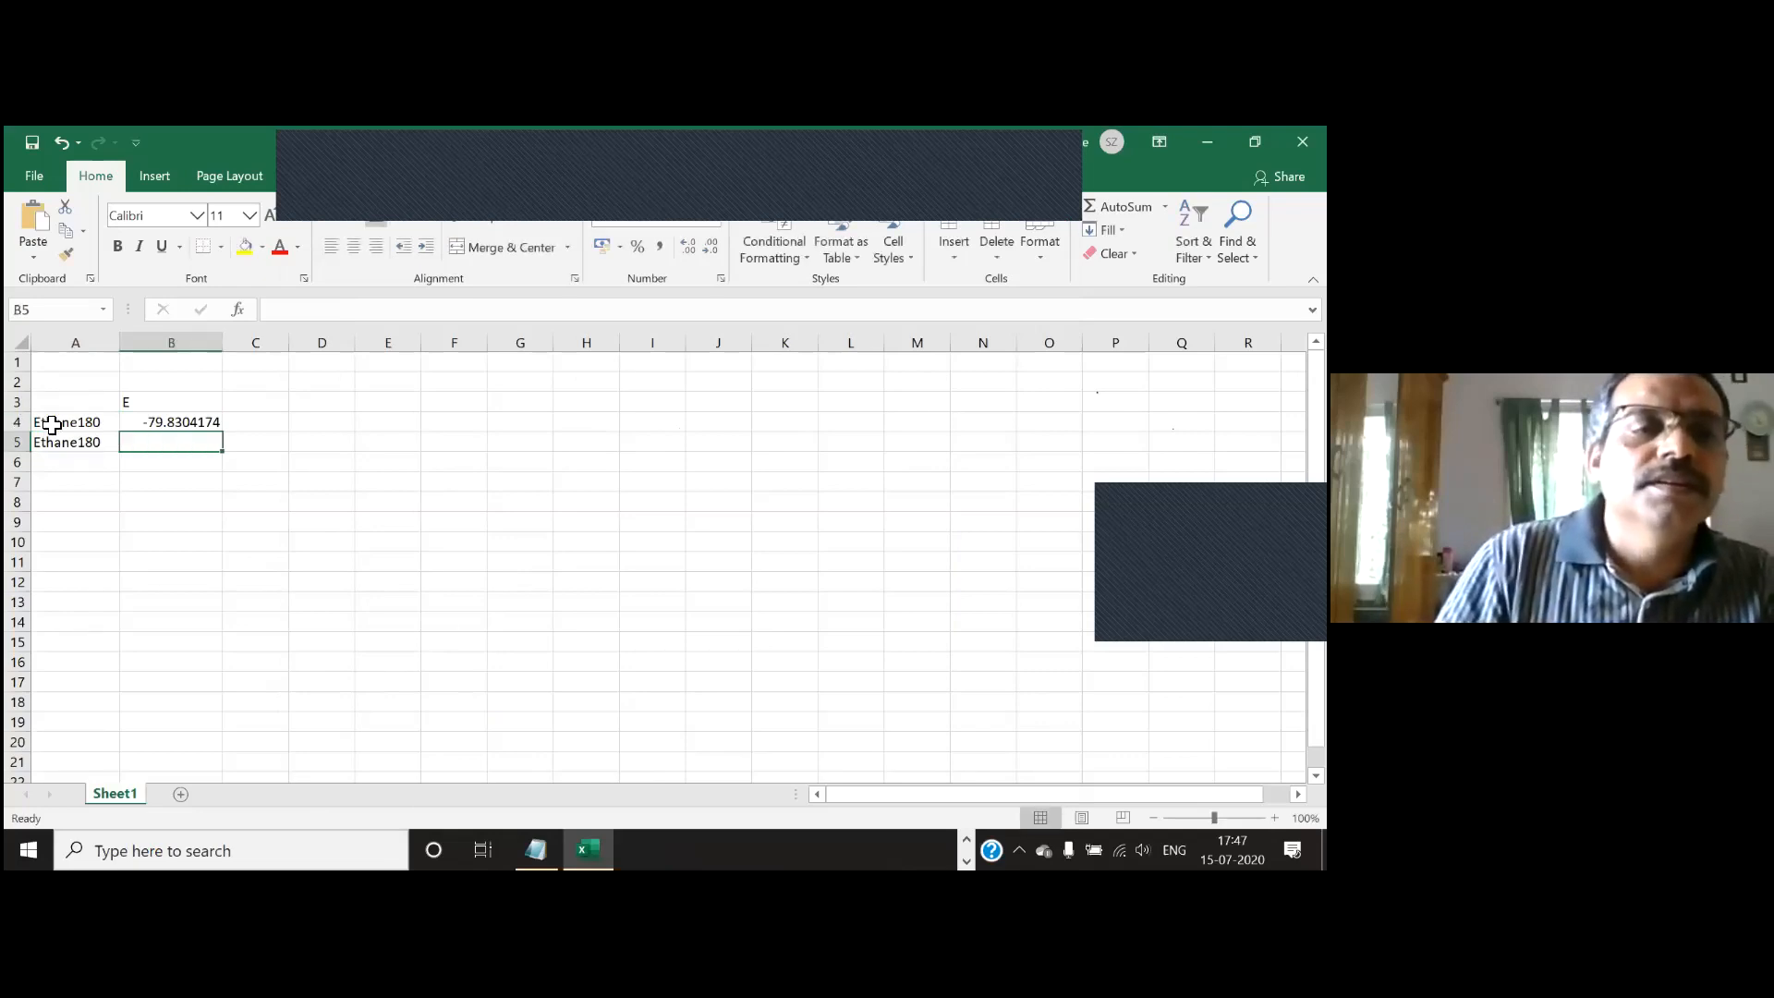
pyautogui.click(55, 444)
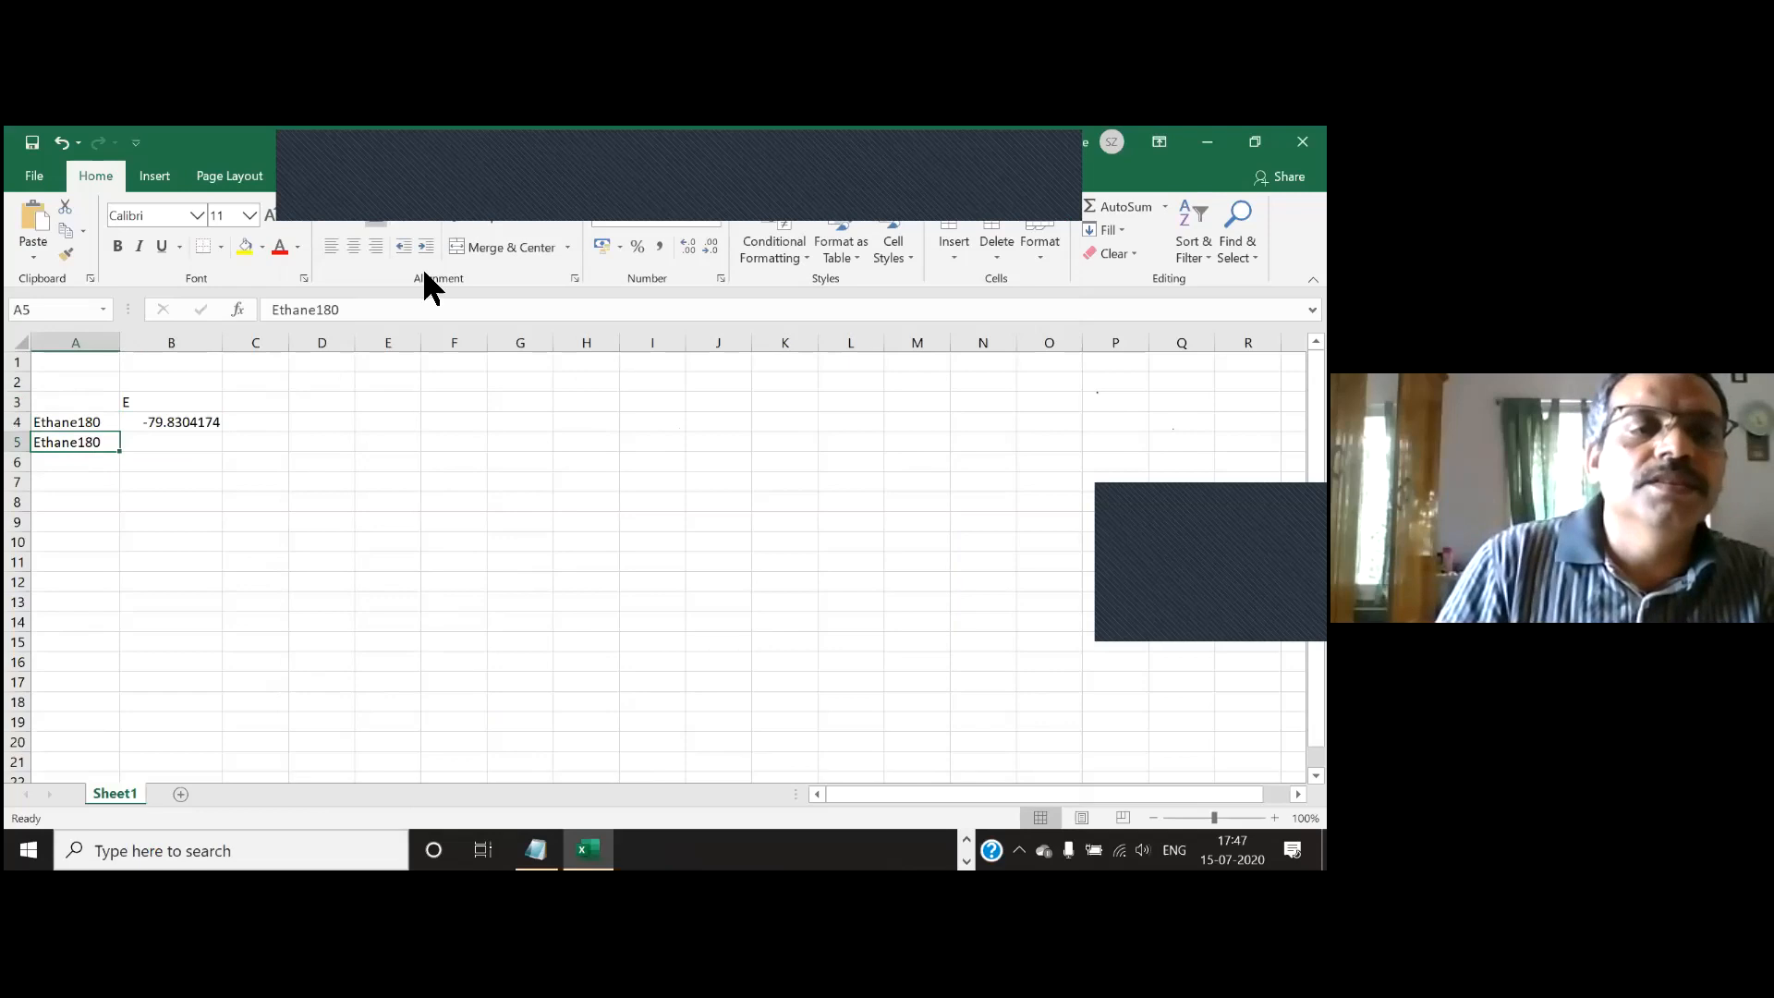
pyautogui.click(333, 311)
pyautogui.press('BackSpace')
pyautogui.press('BackSpace')
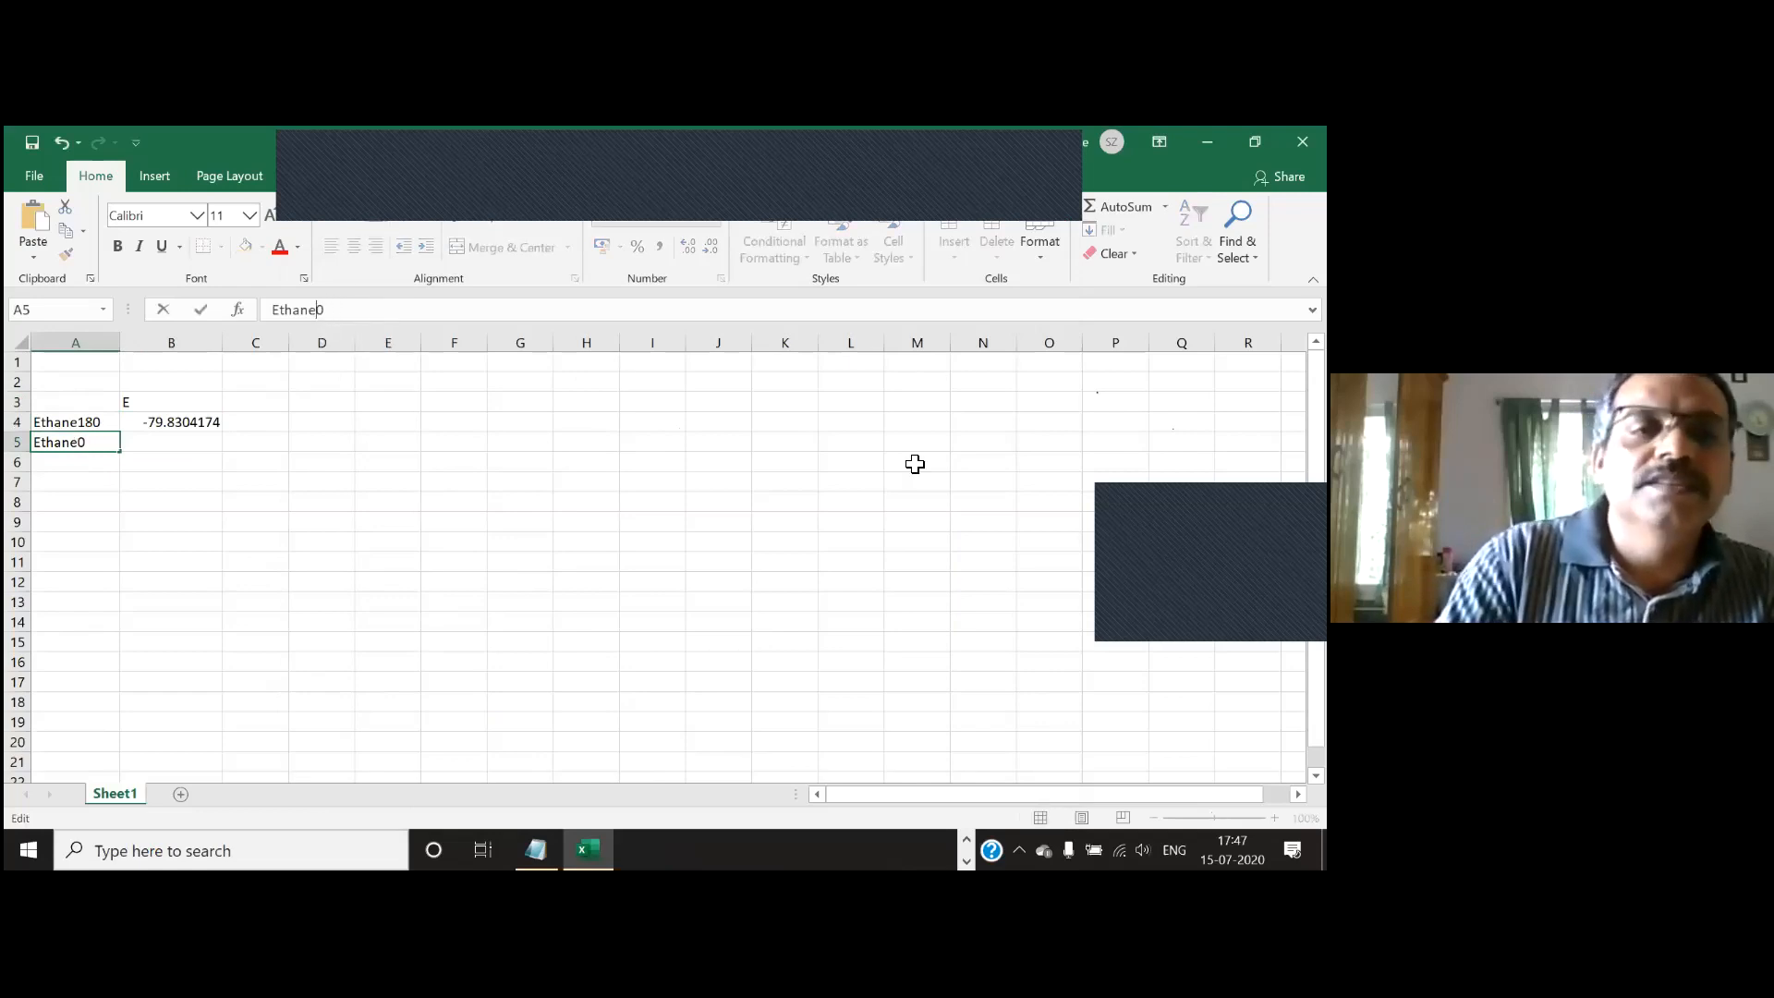
pyautogui.press('Return')
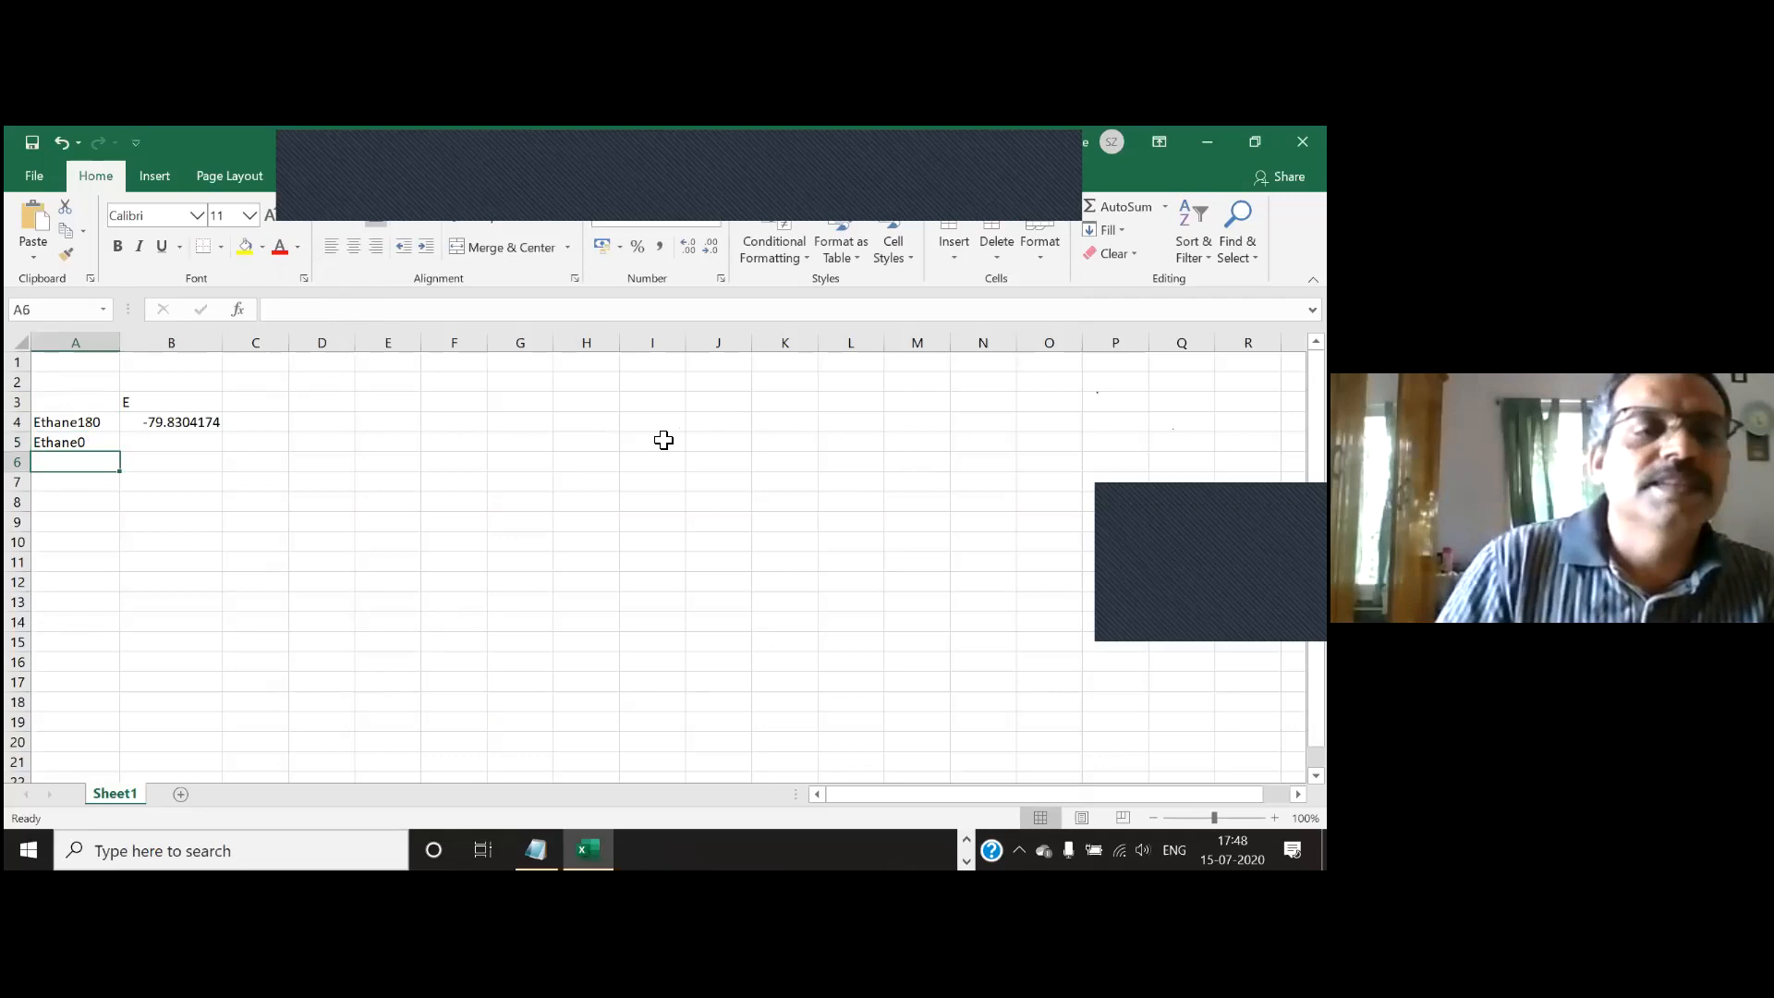
# Step: Select cell B5 for the energy and open the ETHANE0 output file from the EthaneConformer folder in Notepad
pyautogui.click(146, 444)
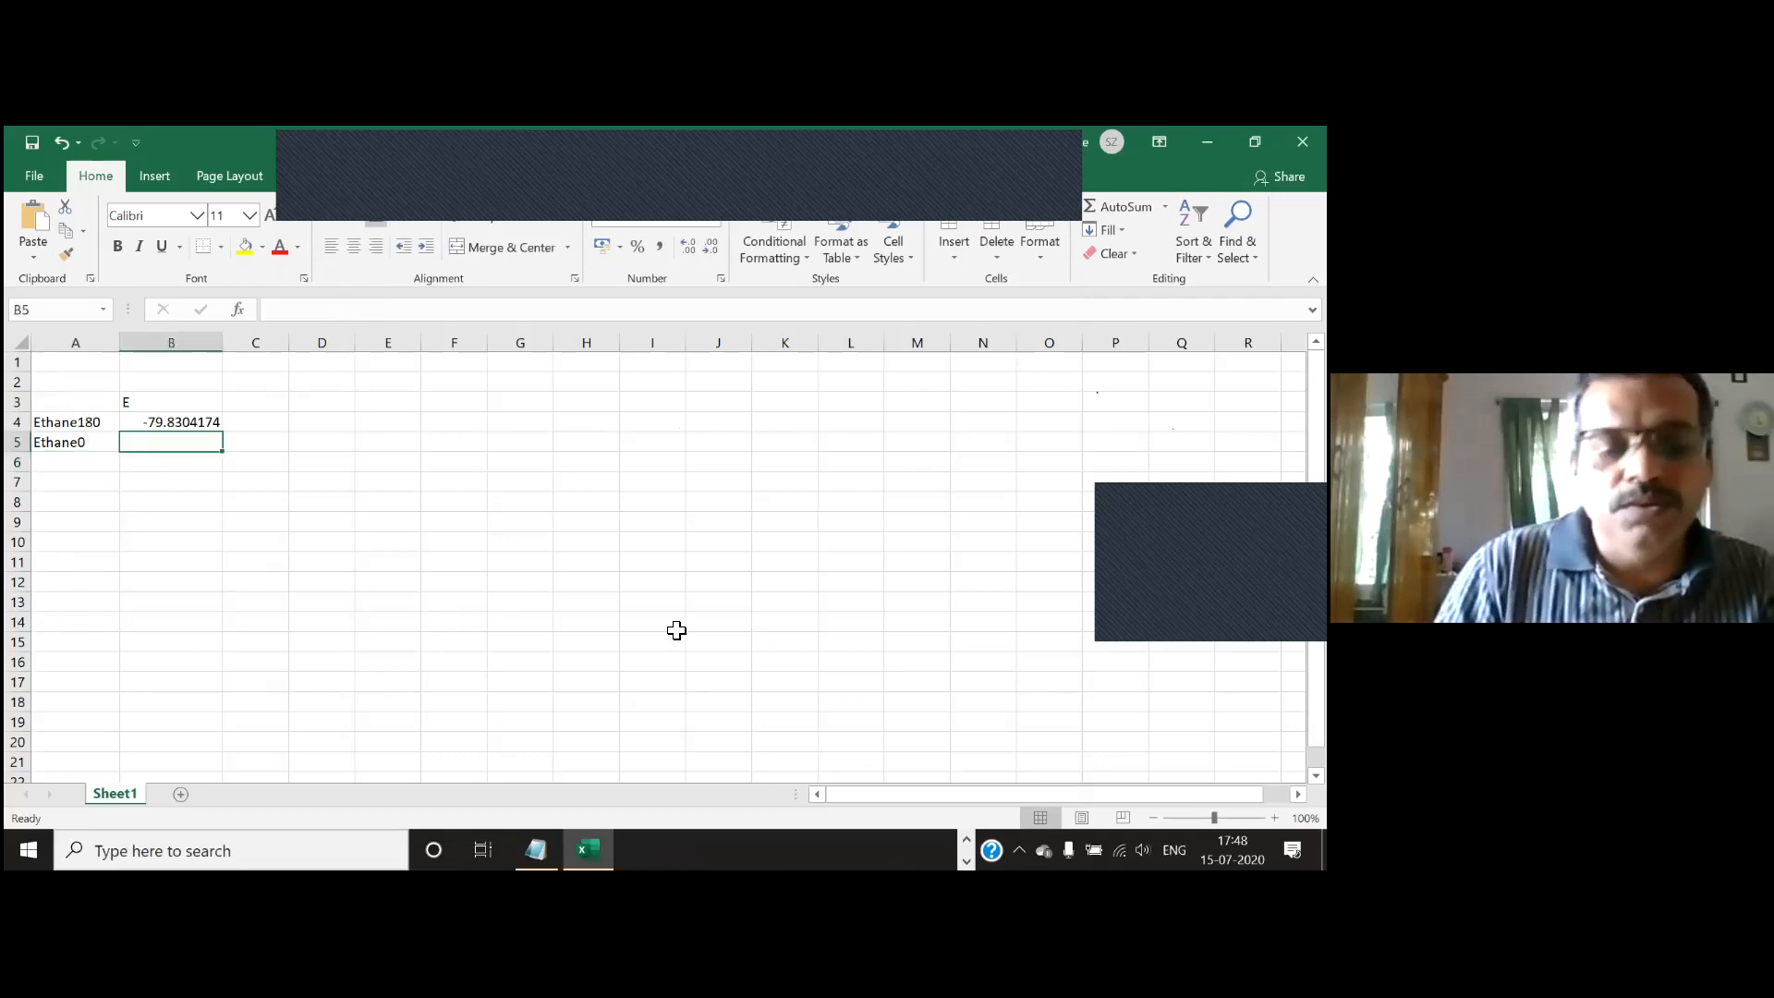
pyautogui.hotkey('alt', 'Tab')
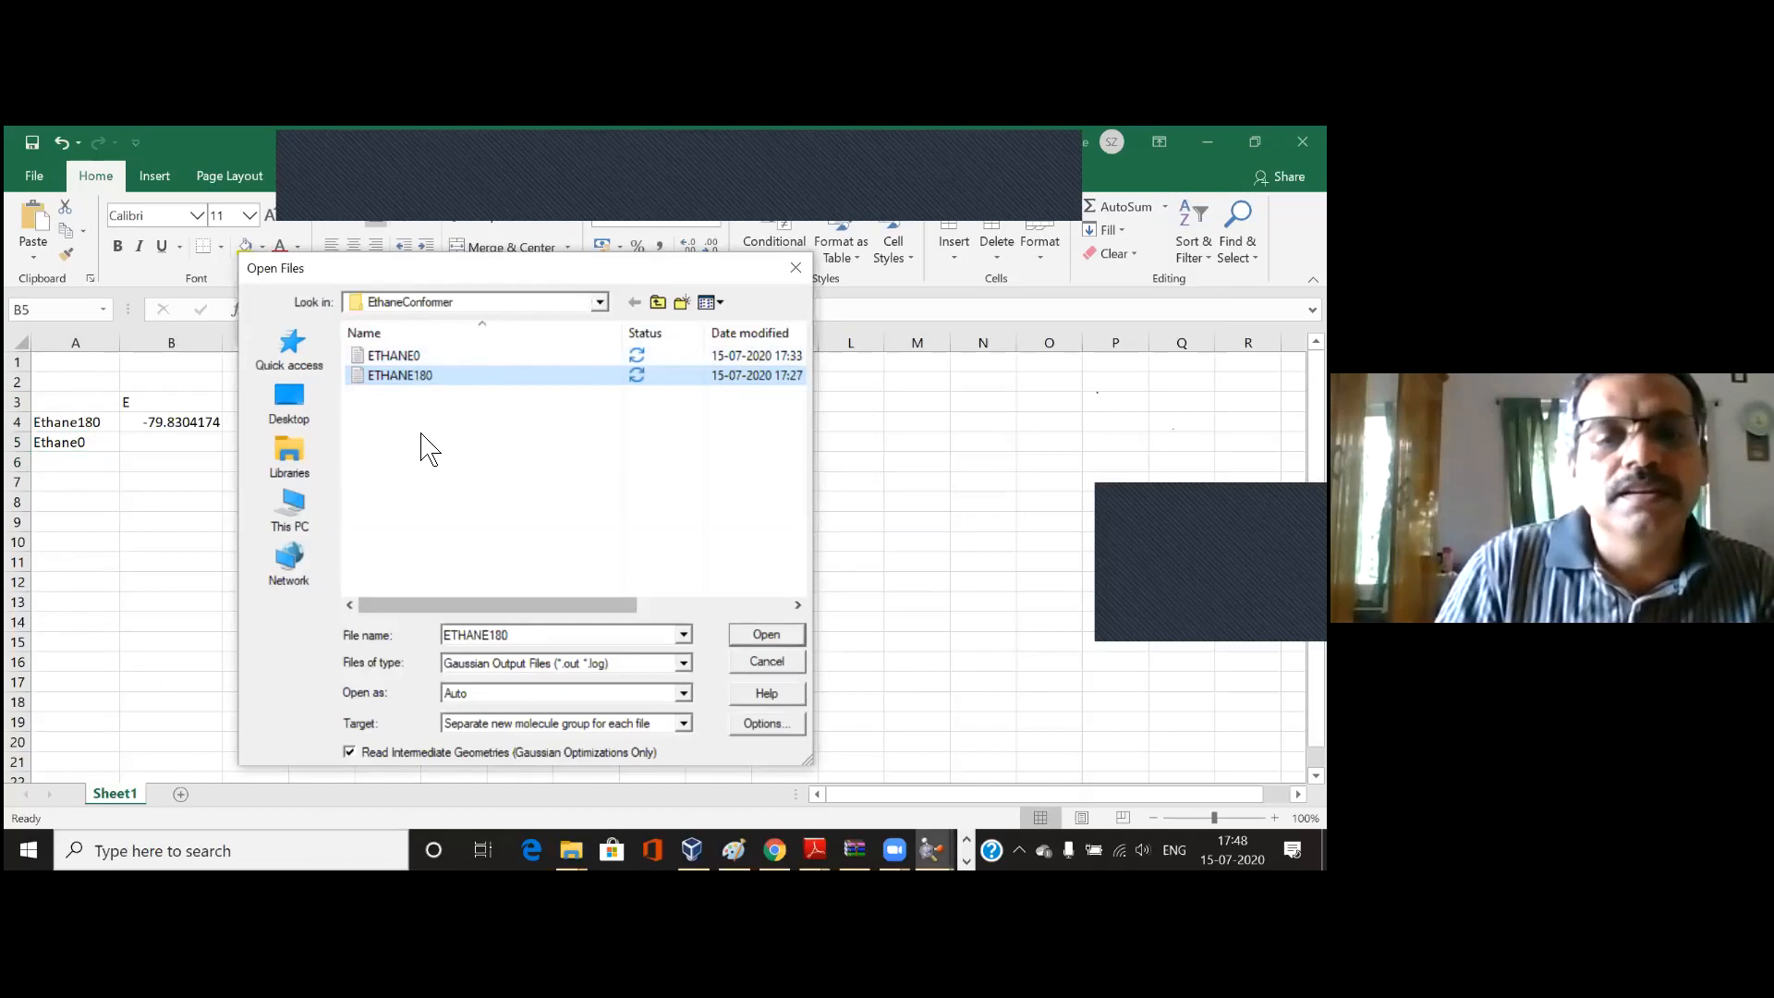
pyautogui.rightClick(381, 360)
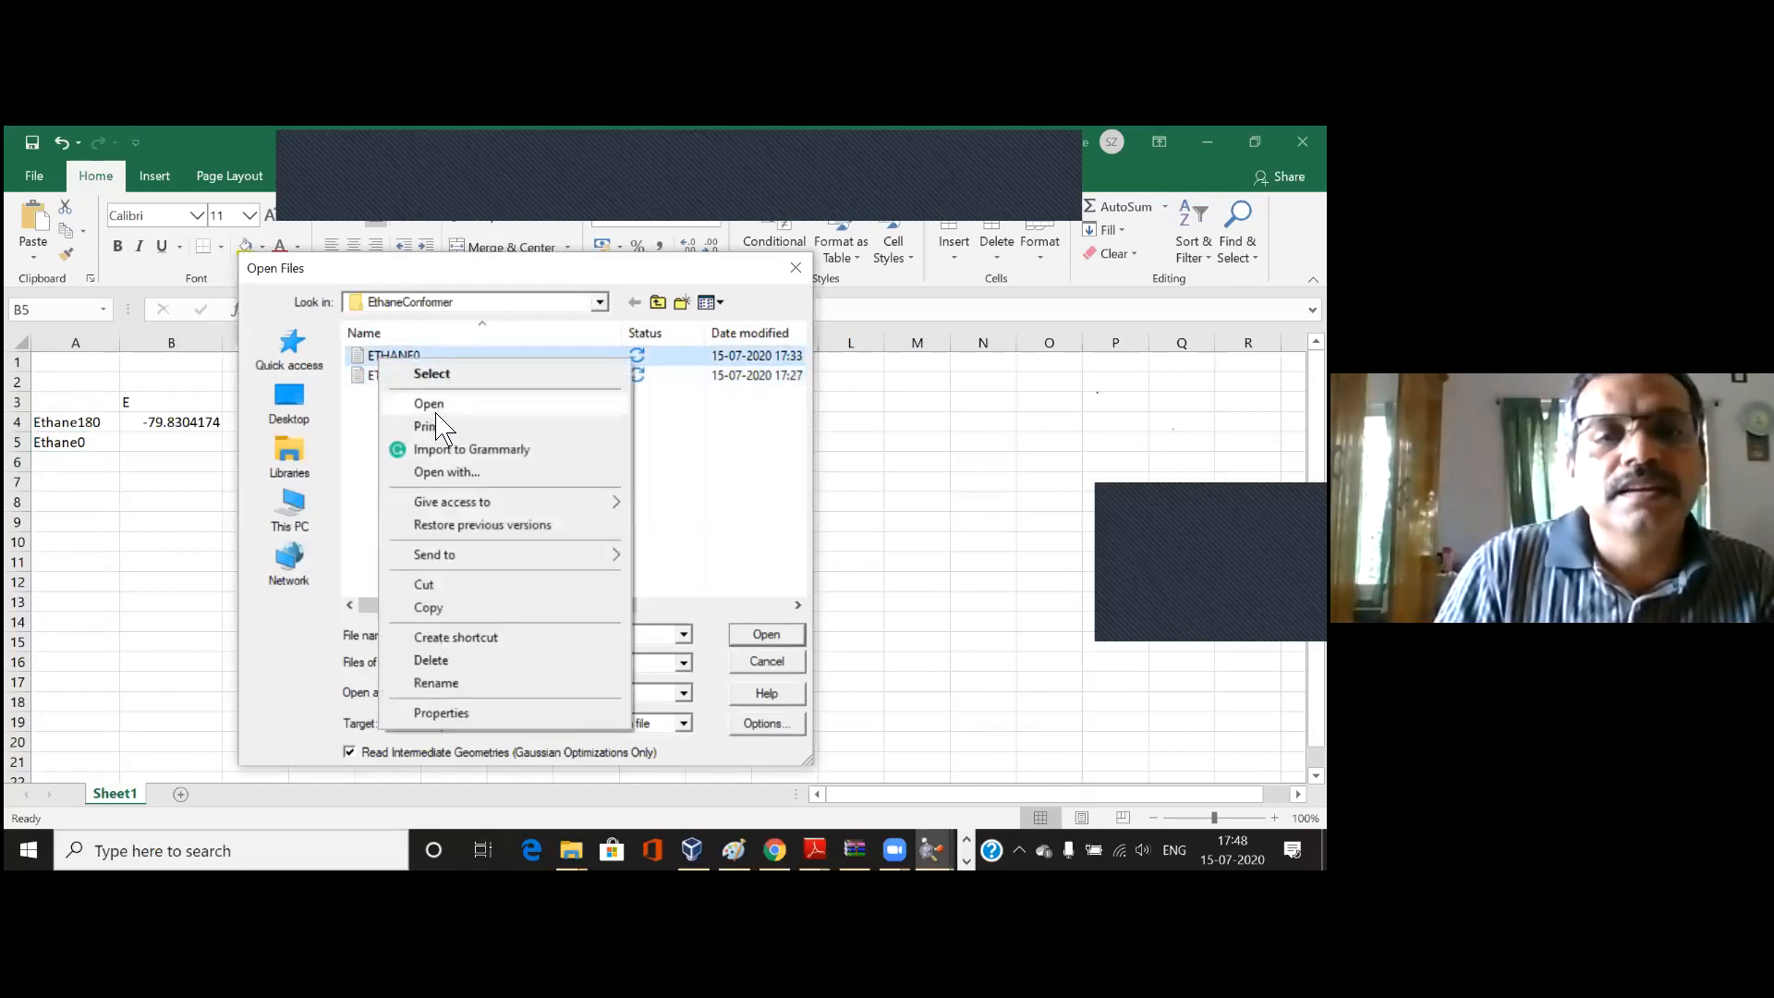
pyautogui.click(430, 410)
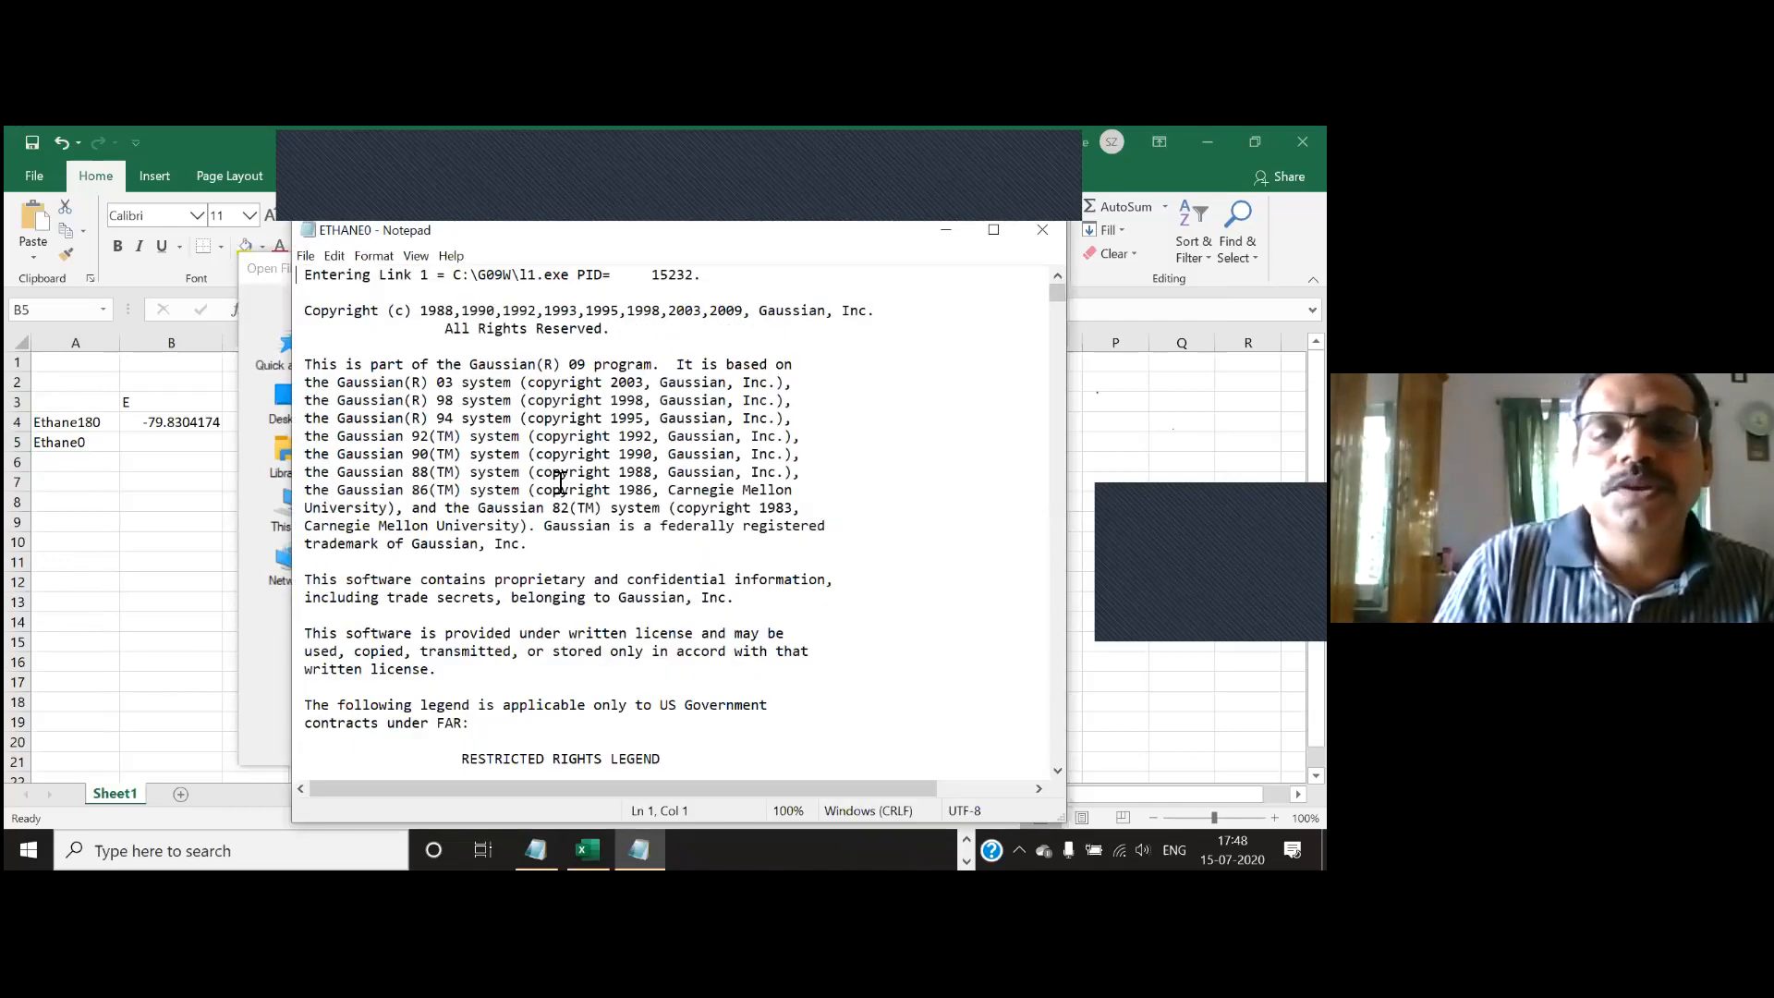
pyautogui.click(445, 454)
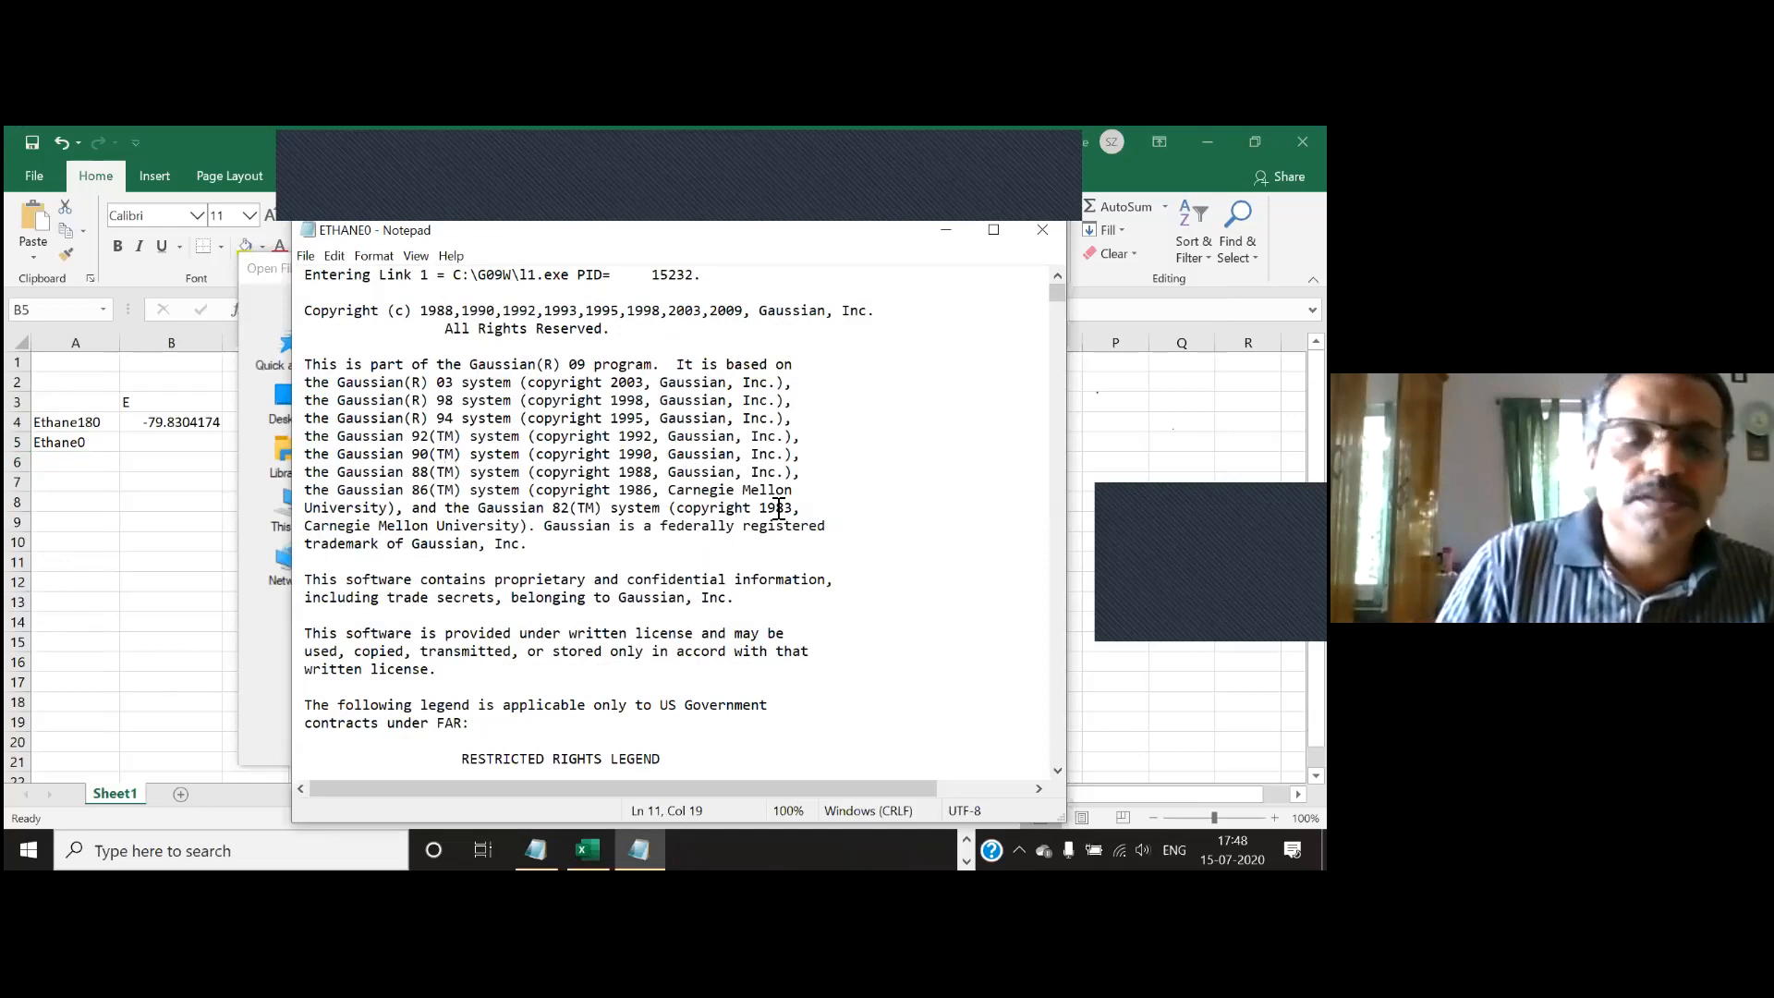
# Step: Search the ETHANE0 log for "hf" to locate the HF energy in its archive entry
pyautogui.hotkey('ctrl', 'f')
pyautogui.write('hf')
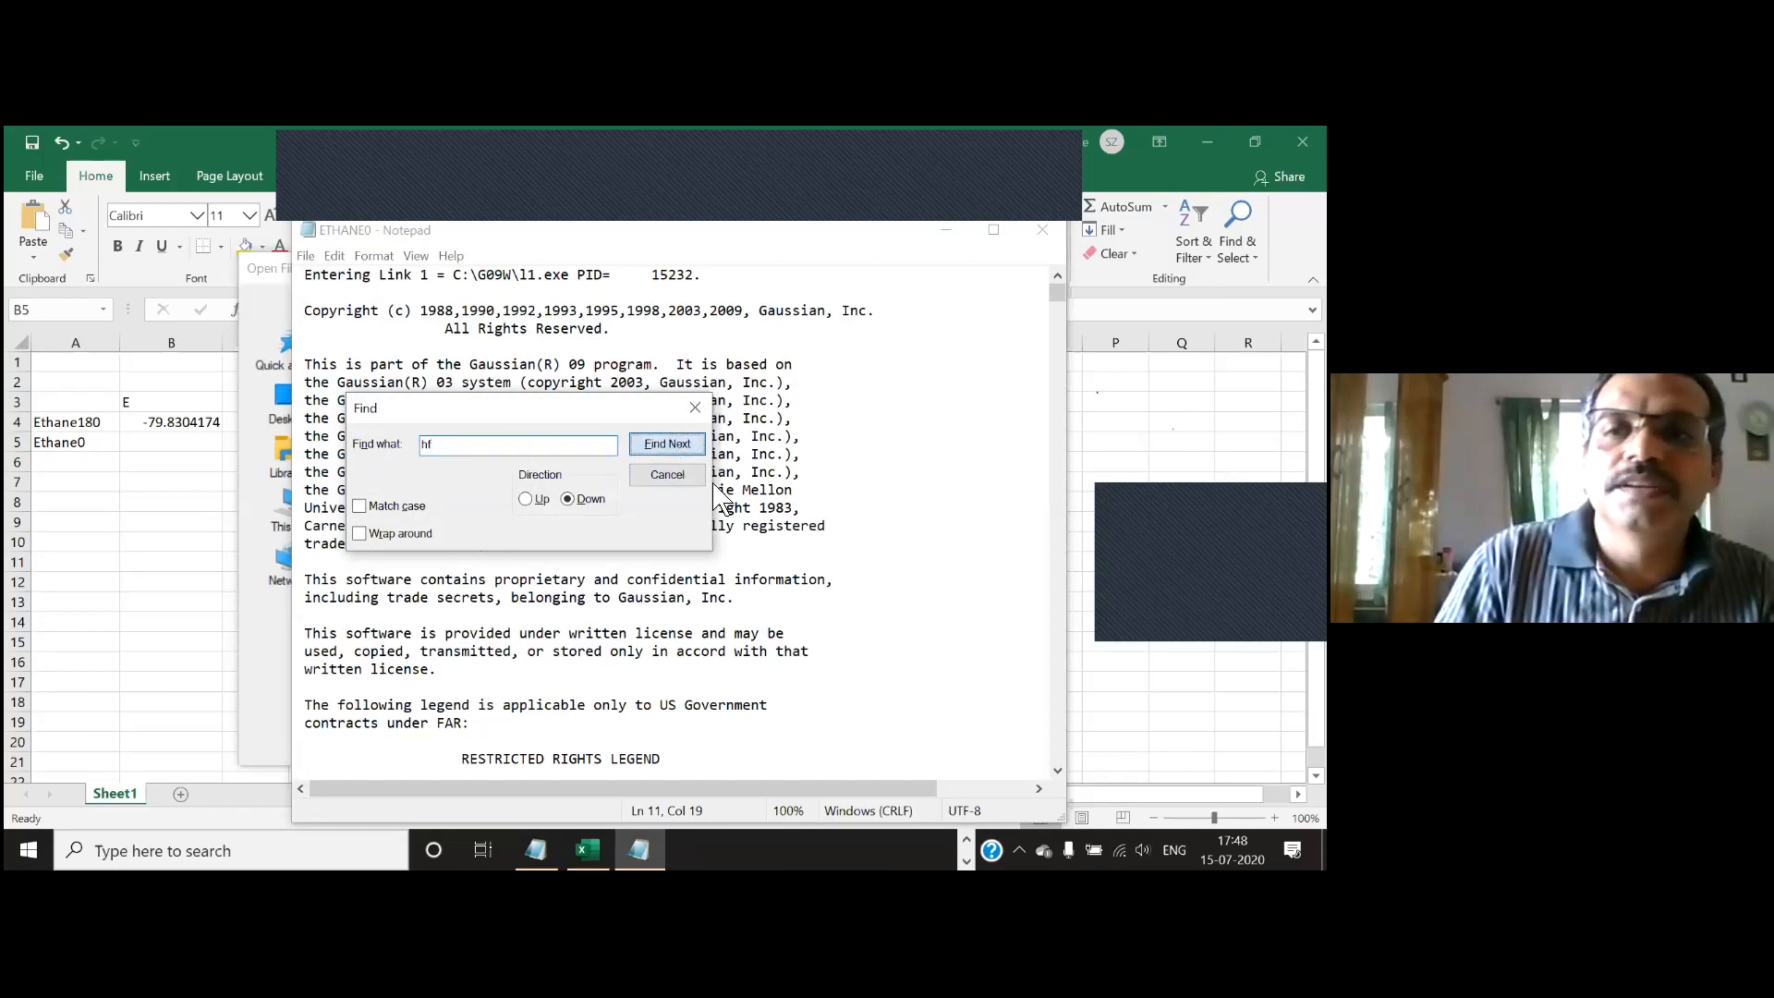
pyautogui.click(669, 446)
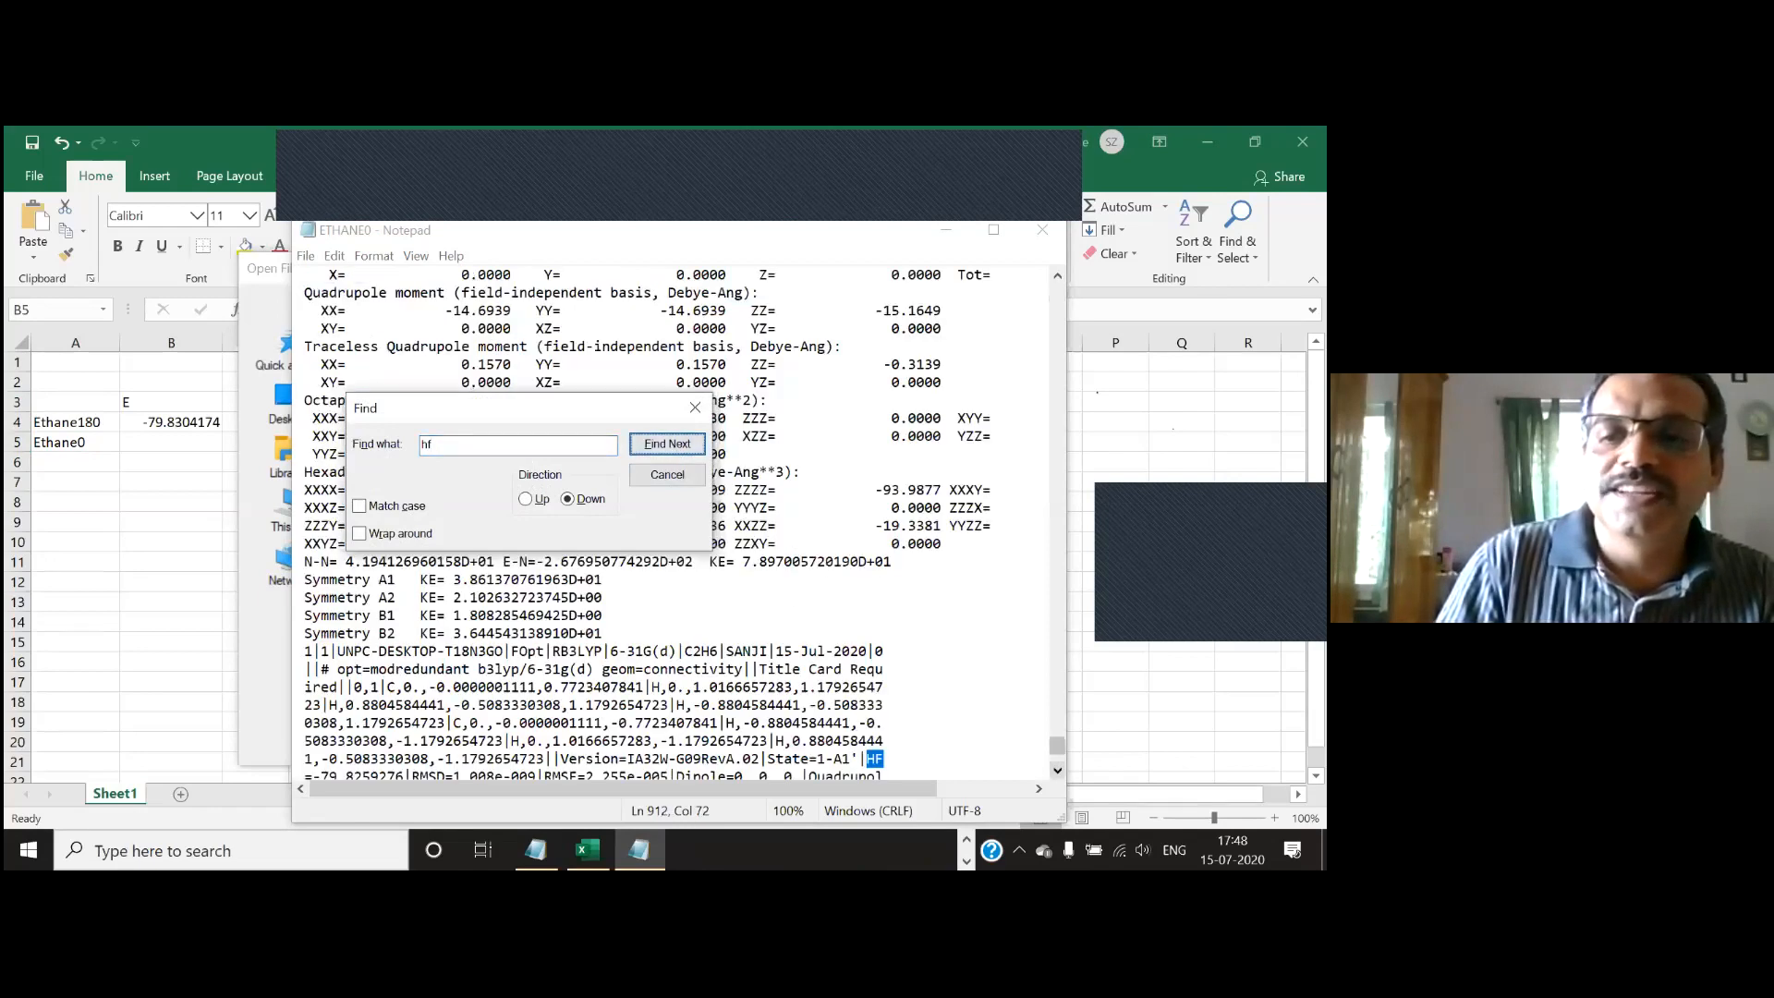
pyautogui.click(1057, 770)
pyautogui.click(1057, 769)
pyautogui.click(1057, 769)
pyautogui.click(1057, 770)
pyautogui.click(1057, 770)
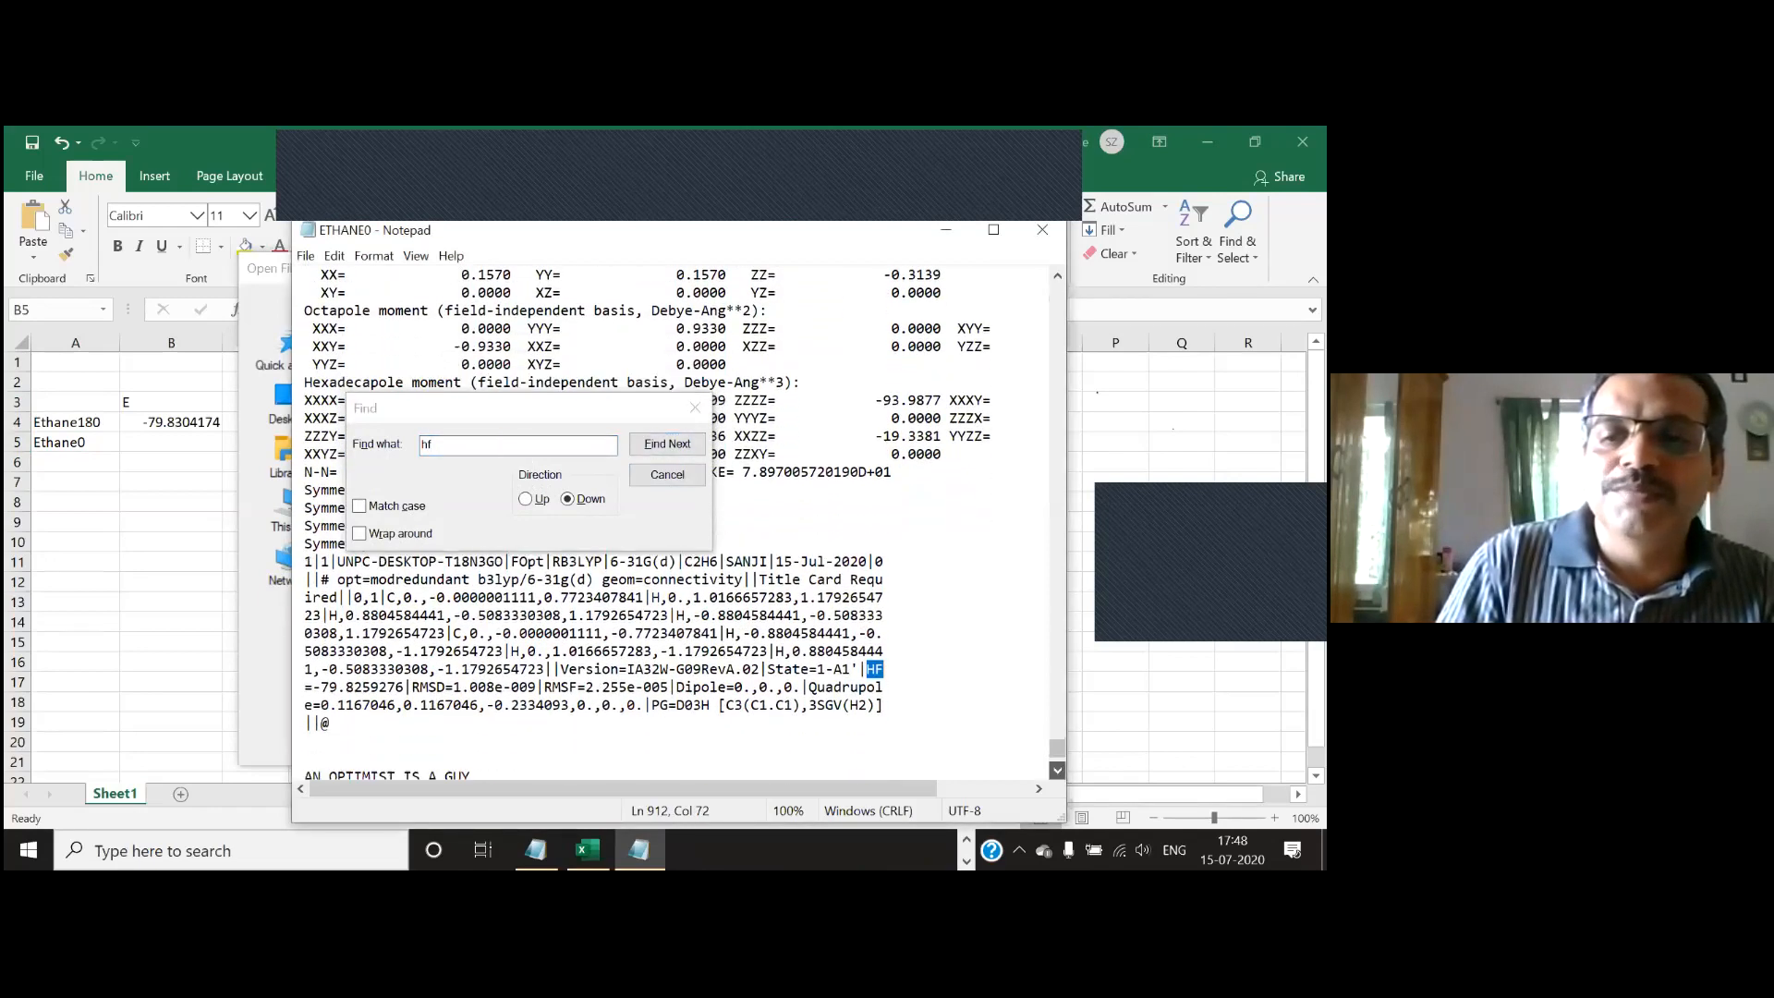
# Step: Copy the HF energy -79.8259276 from the ETHANE0 log in Notepad into cell B5 of the Excel sheet
pyautogui.moveTo(311, 687); pyautogui.dragTo(321, 688)
pyautogui.click(313, 690)
pyautogui.hotkey('shift', 'Right')
pyautogui.hotkey('shift', 'Right')
pyautogui.hotkey('shift', 'Right')
pyautogui.hotkey('shift', 'Right')
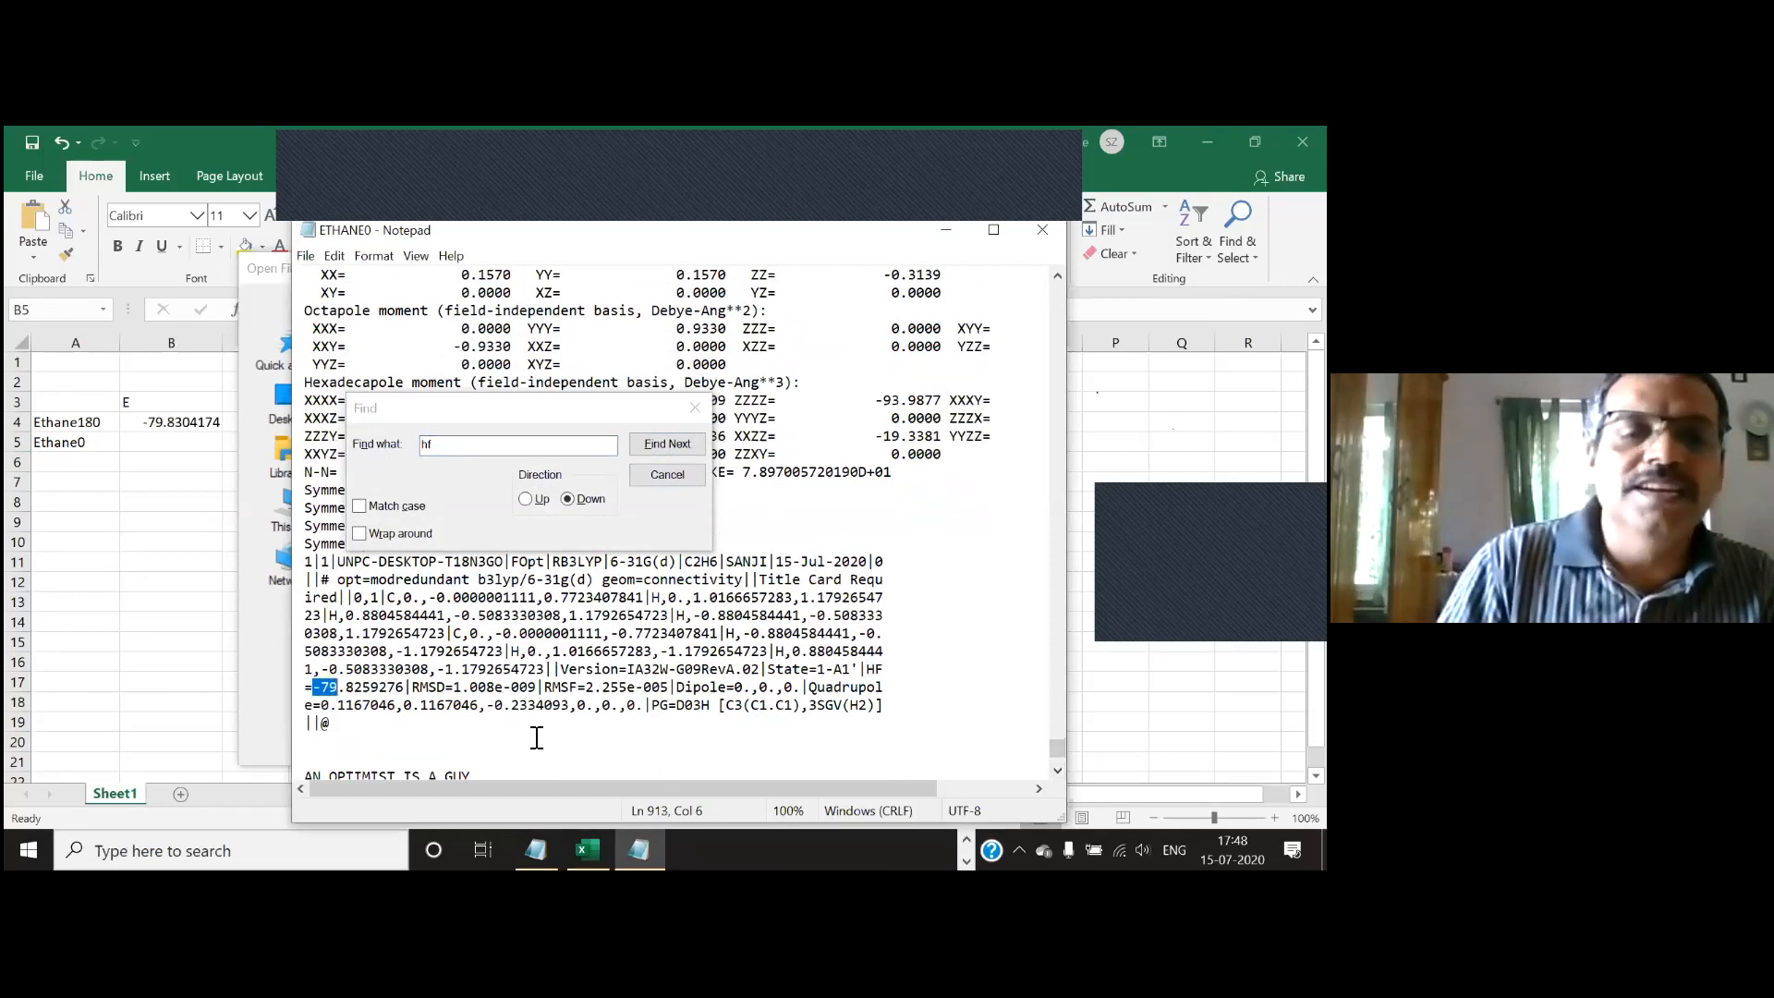
pyautogui.hotkey('shift', 'Right')
pyautogui.hotkey('shift', 'Right')
pyautogui.hotkey('shift', 'Right')
pyautogui.hotkey('shift', 'Right')
pyautogui.hotkey('shift', 'Right')
pyautogui.hotkey('shift', 'Right')
pyautogui.hotkey('shift', 'Right')
pyautogui.hotkey('ctrl', 'c')
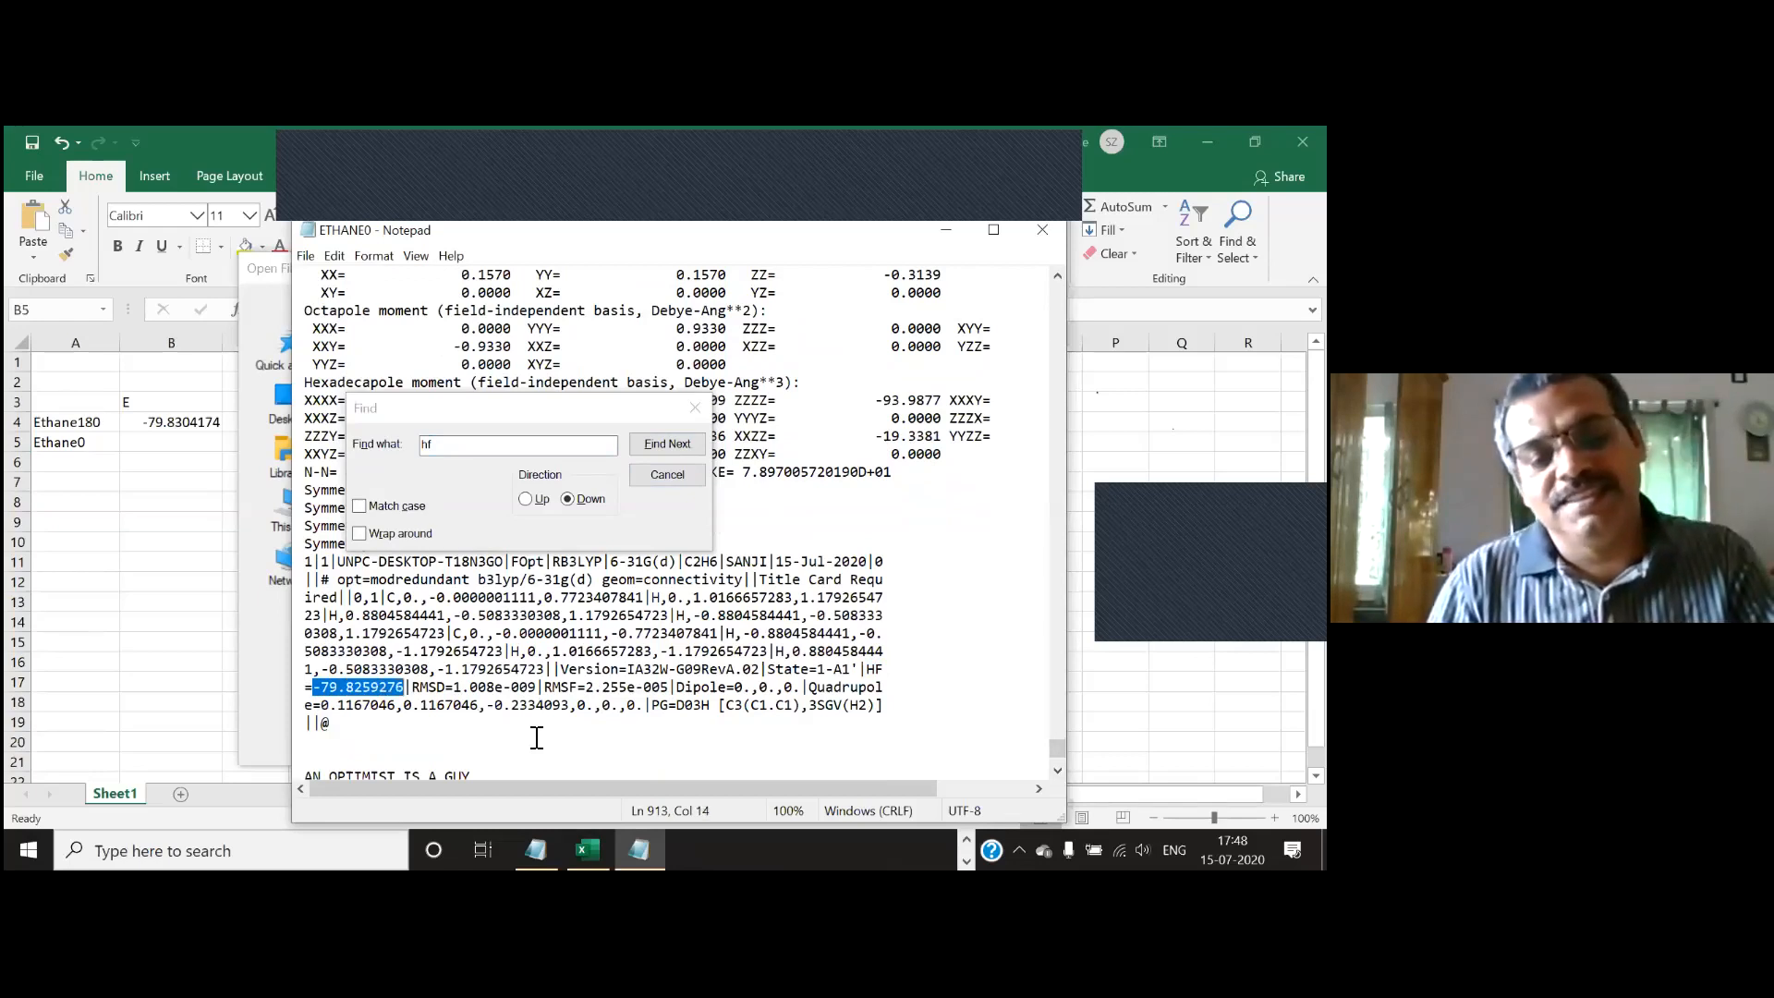
pyautogui.hotkey('alt', 'Tab')
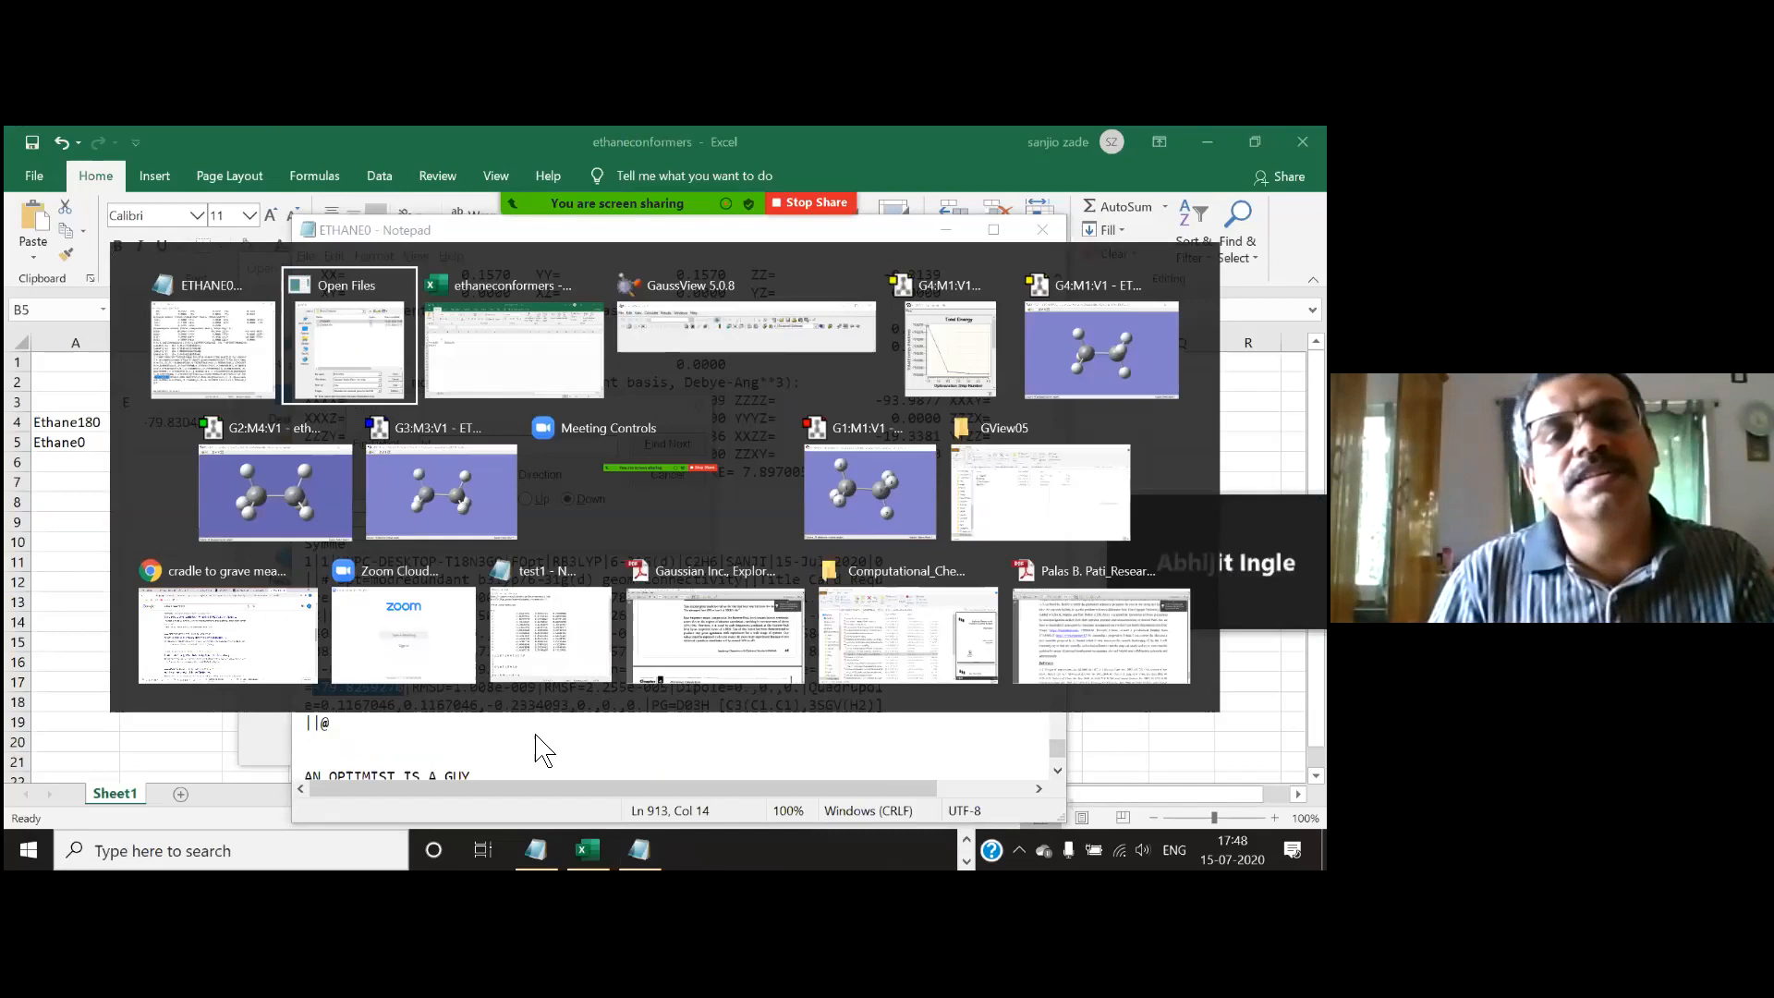
pyautogui.hotkey('ctrl', 'v')
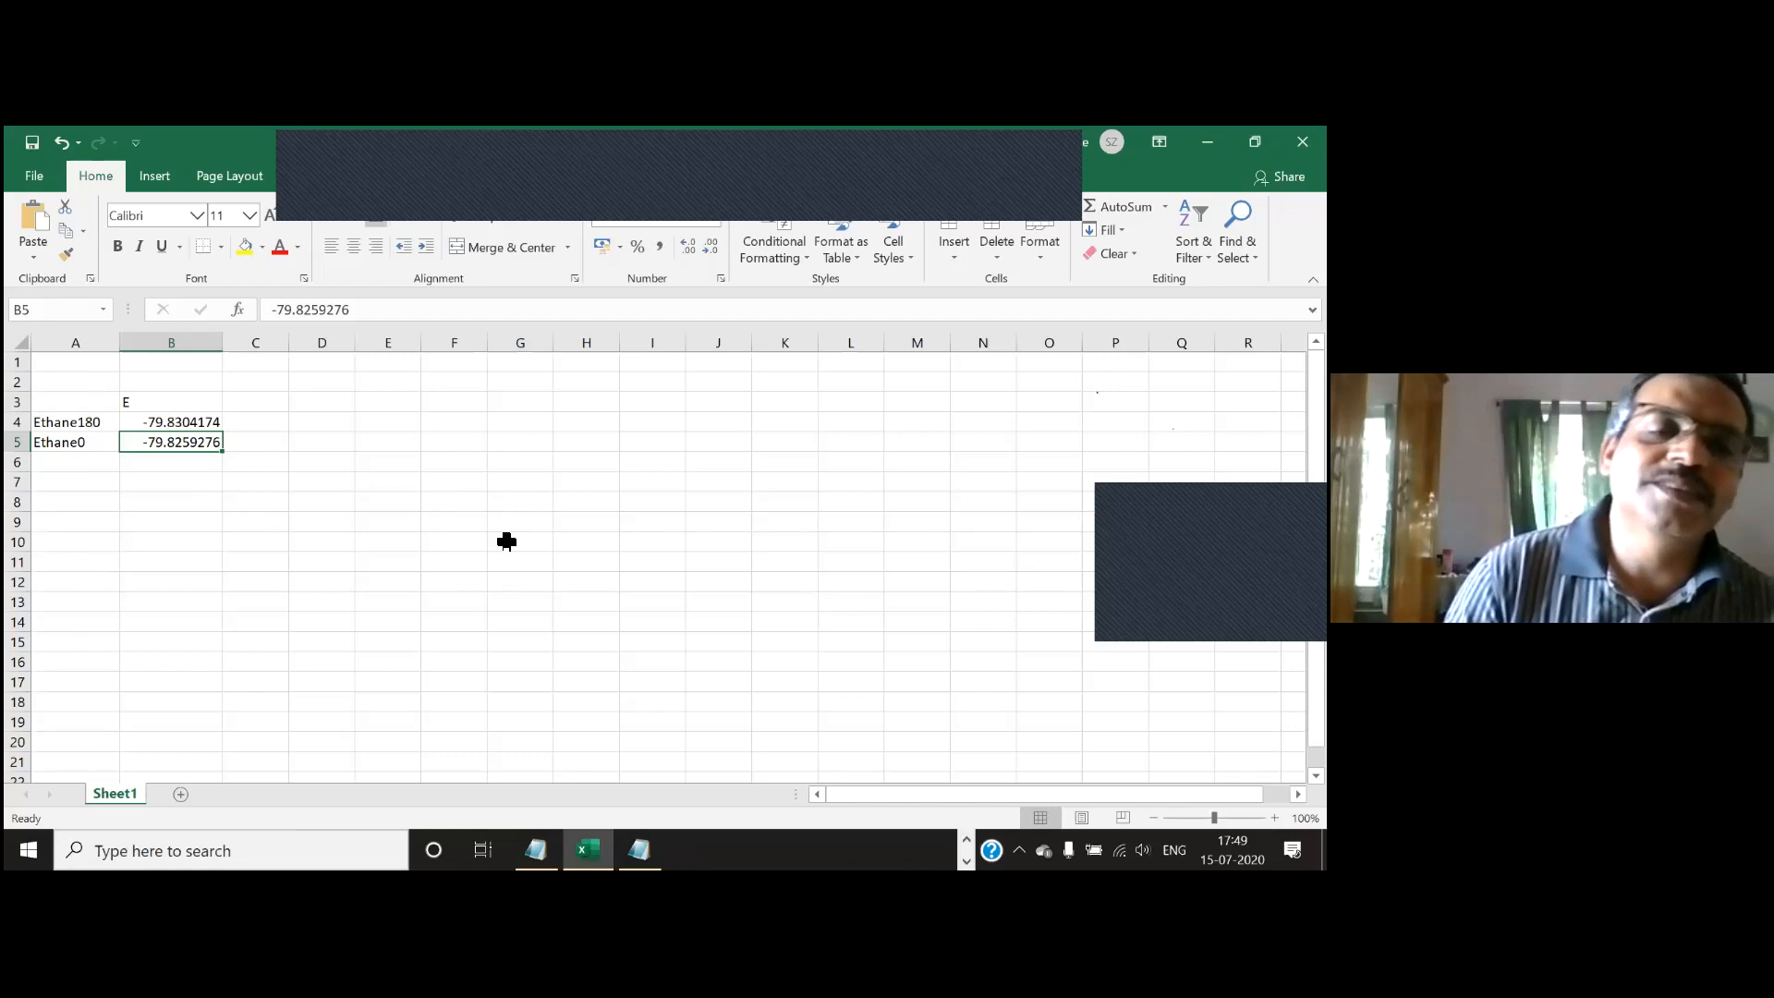
pyautogui.click(208, 423)
pyautogui.click(187, 446)
pyautogui.click(192, 421)
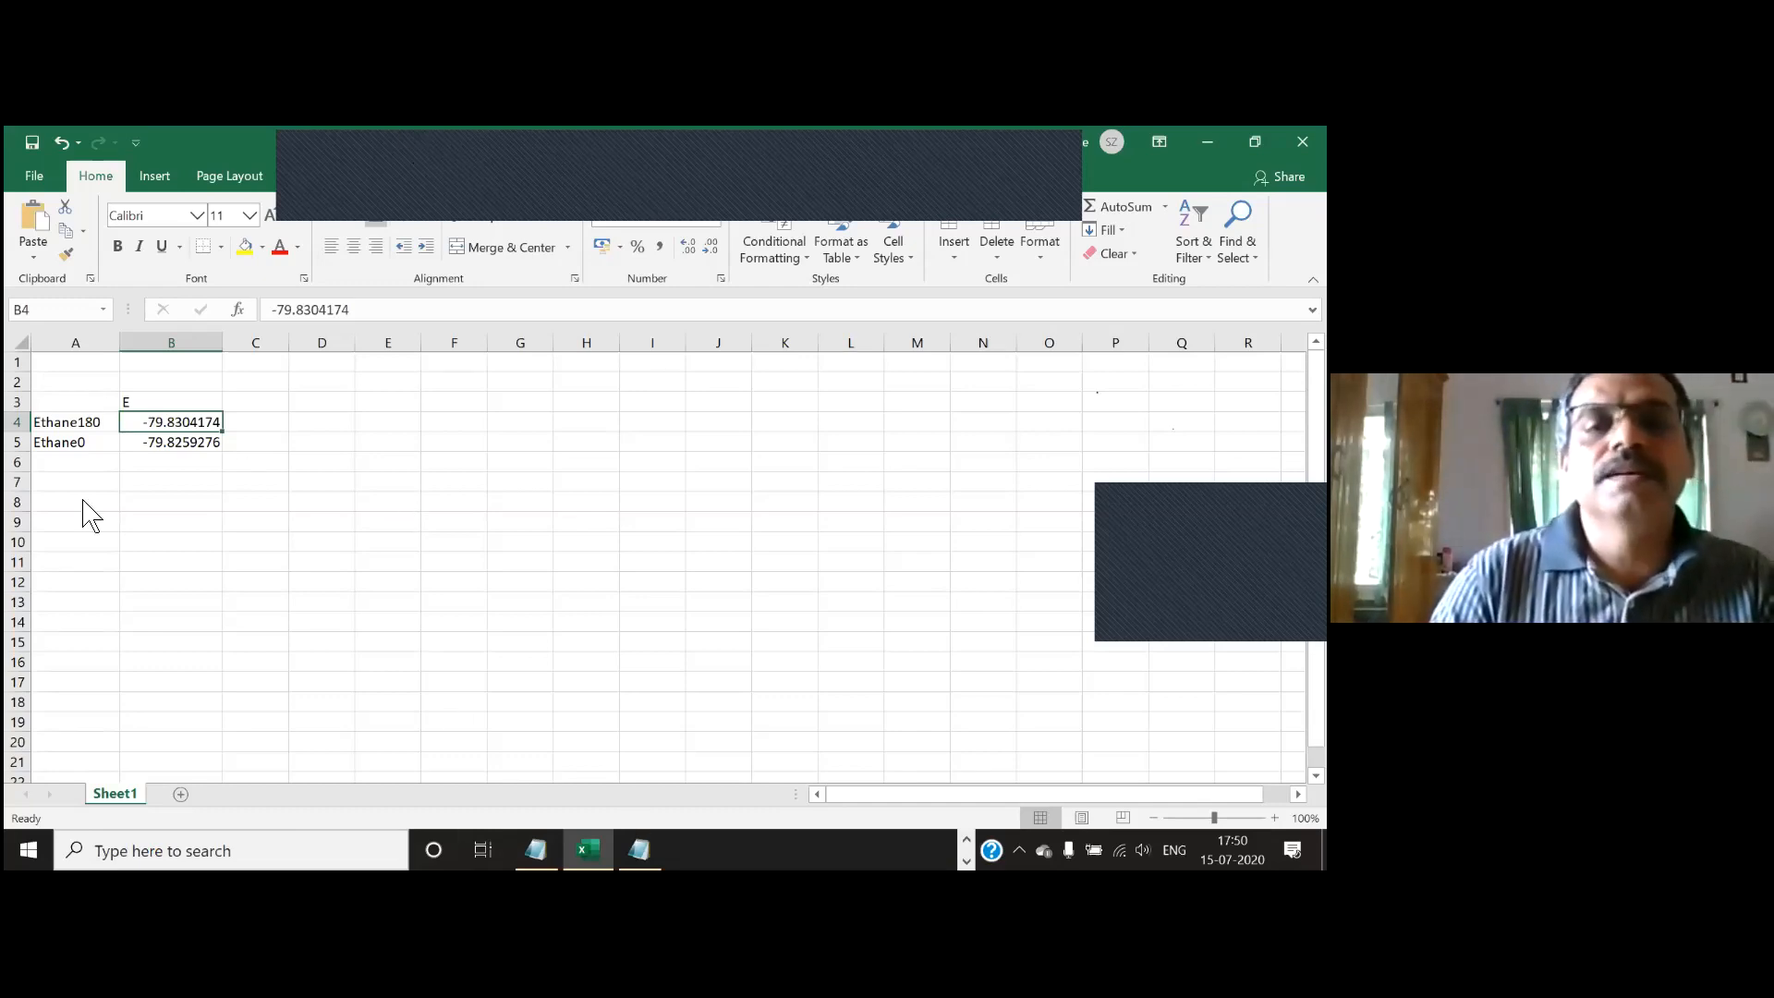
# Step: Switch to Chrome and search Google for "hartree to kcal/mol"
pyautogui.hotkey('alt', 'Tab')
pyautogui.hotkey('alt', 'Tab')
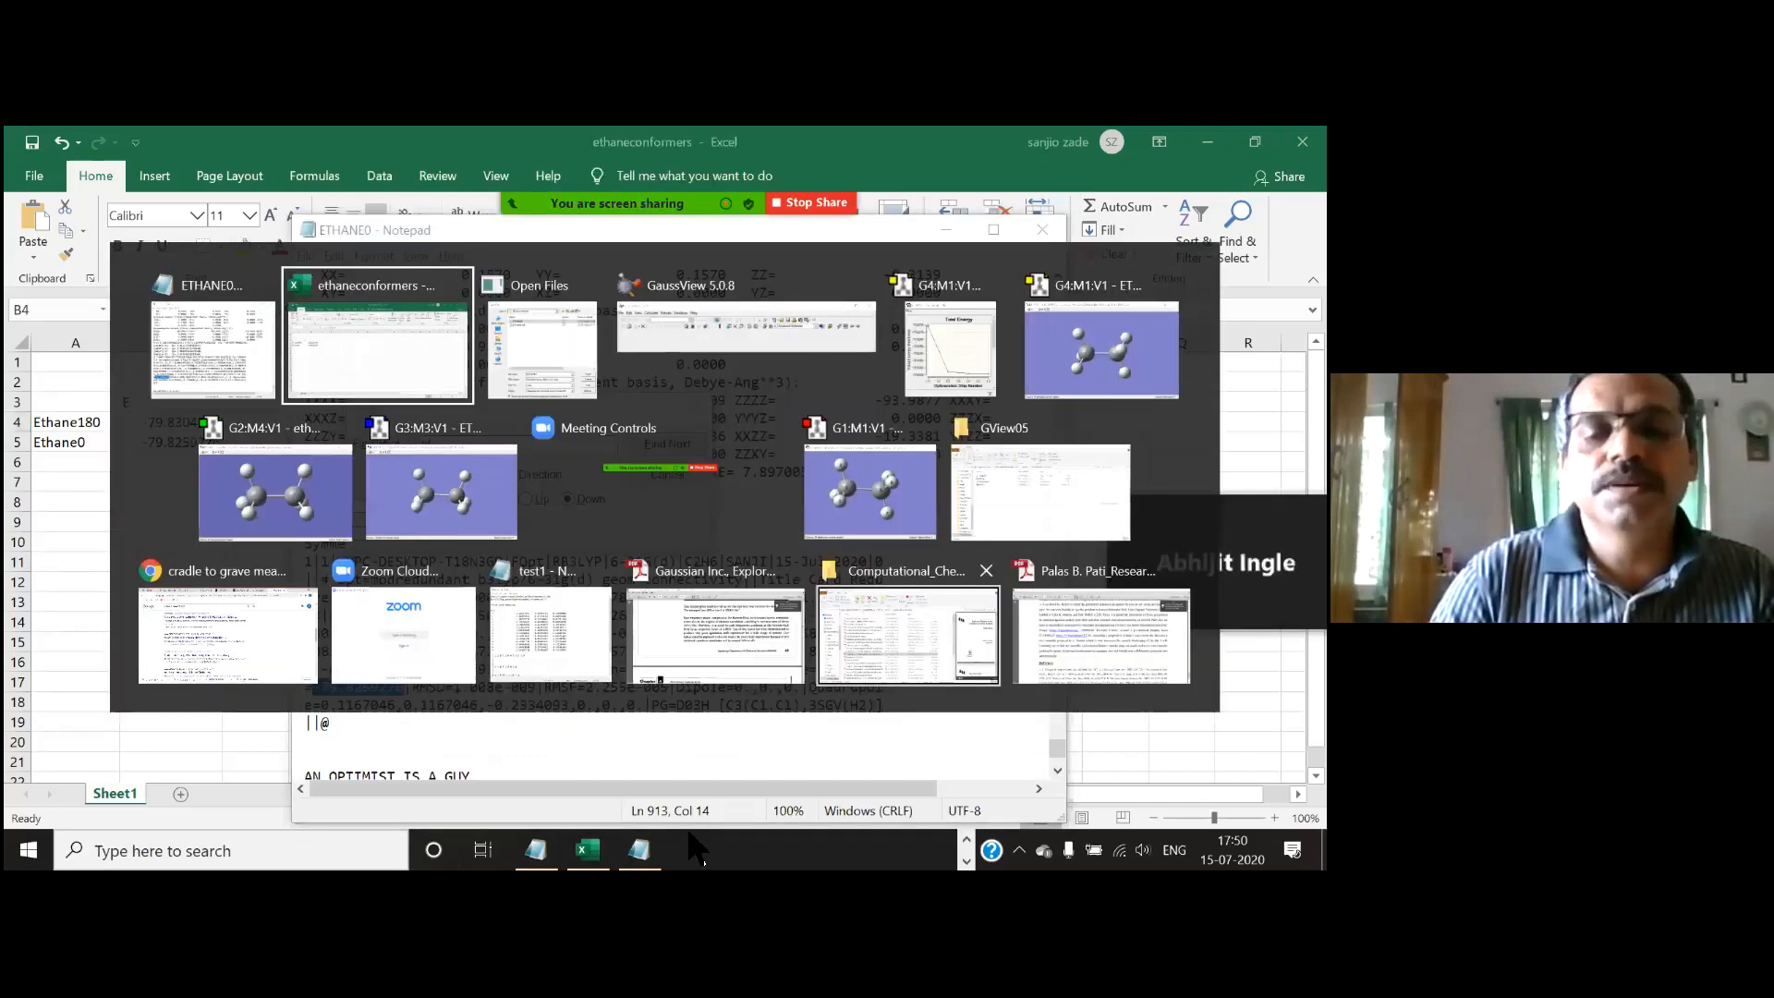
pyautogui.hotkey('alt', 'Tab')
pyautogui.hotkey('alt', 'Tab')
pyautogui.hotkey('alt', 'Tab')
pyautogui.hotkey('alt', 'Tab')
pyautogui.hotkey('alt', 'Tab')
pyautogui.hotkey('alt', 'Tab')
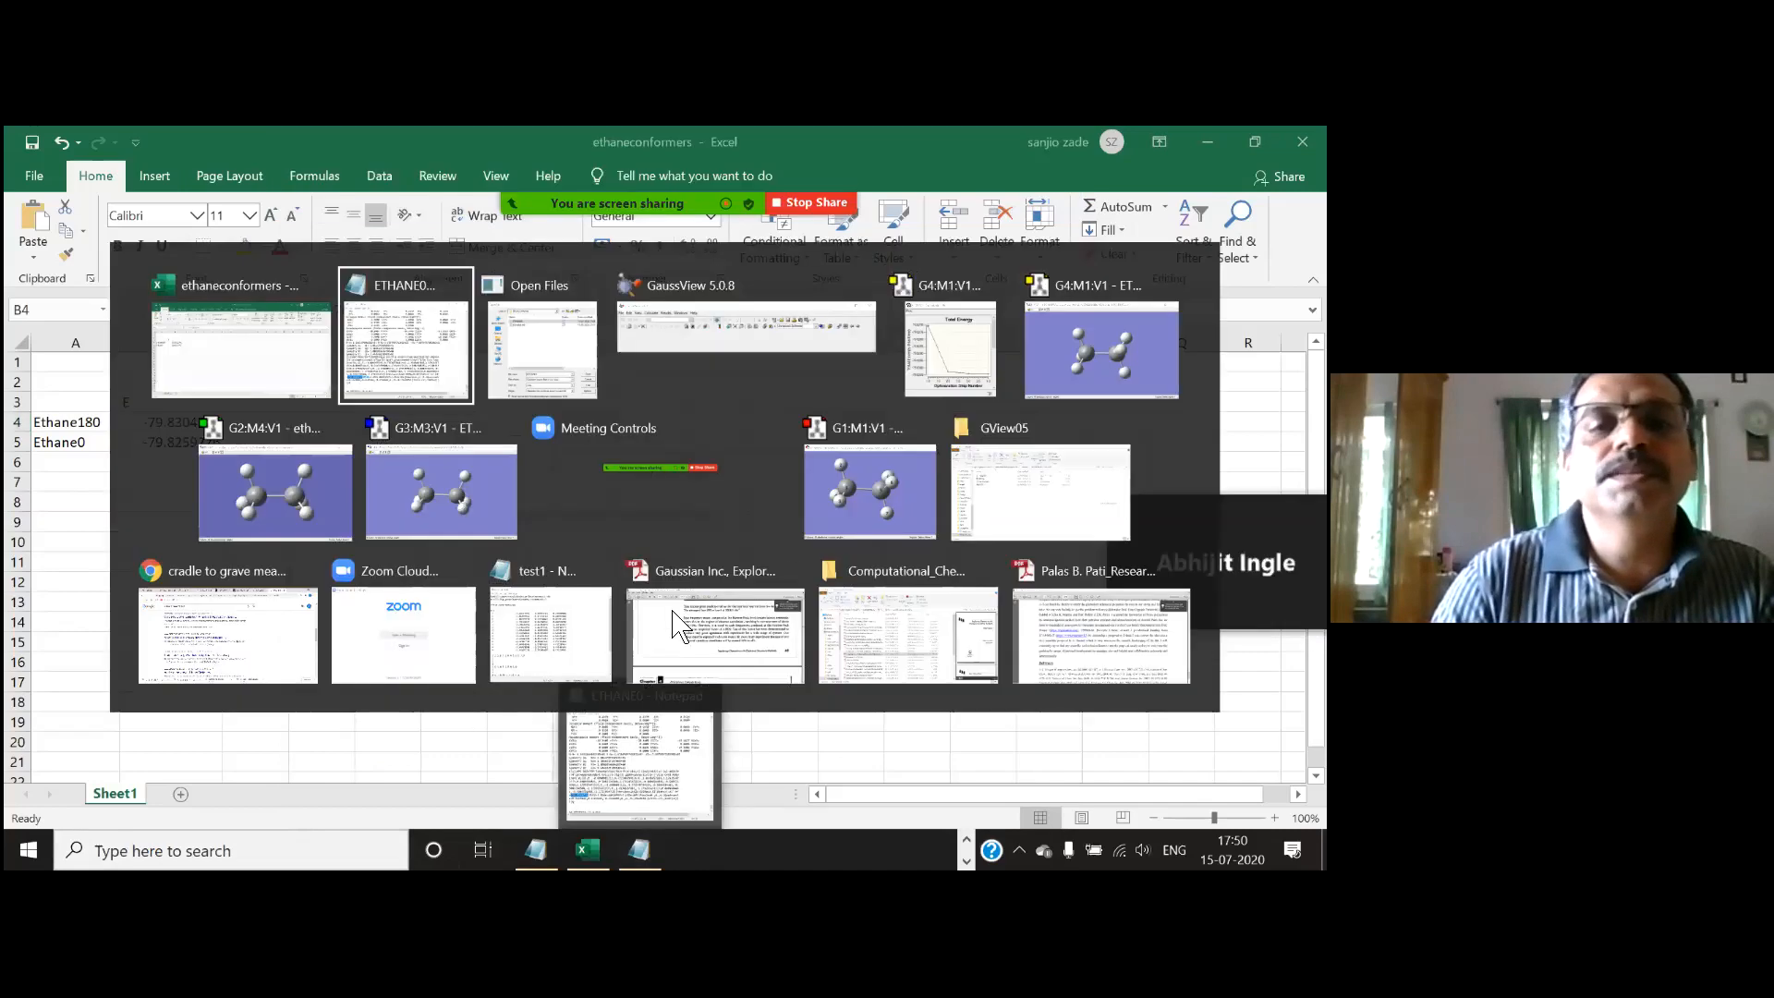
pyautogui.hotkey('alt', 'Tab')
pyautogui.hotkey('alt', 'Tab')
pyautogui.hotkey('alt', 'Tab')
pyautogui.hotkey('alt', 'Tab')
pyautogui.hotkey('alt', 'Tab')
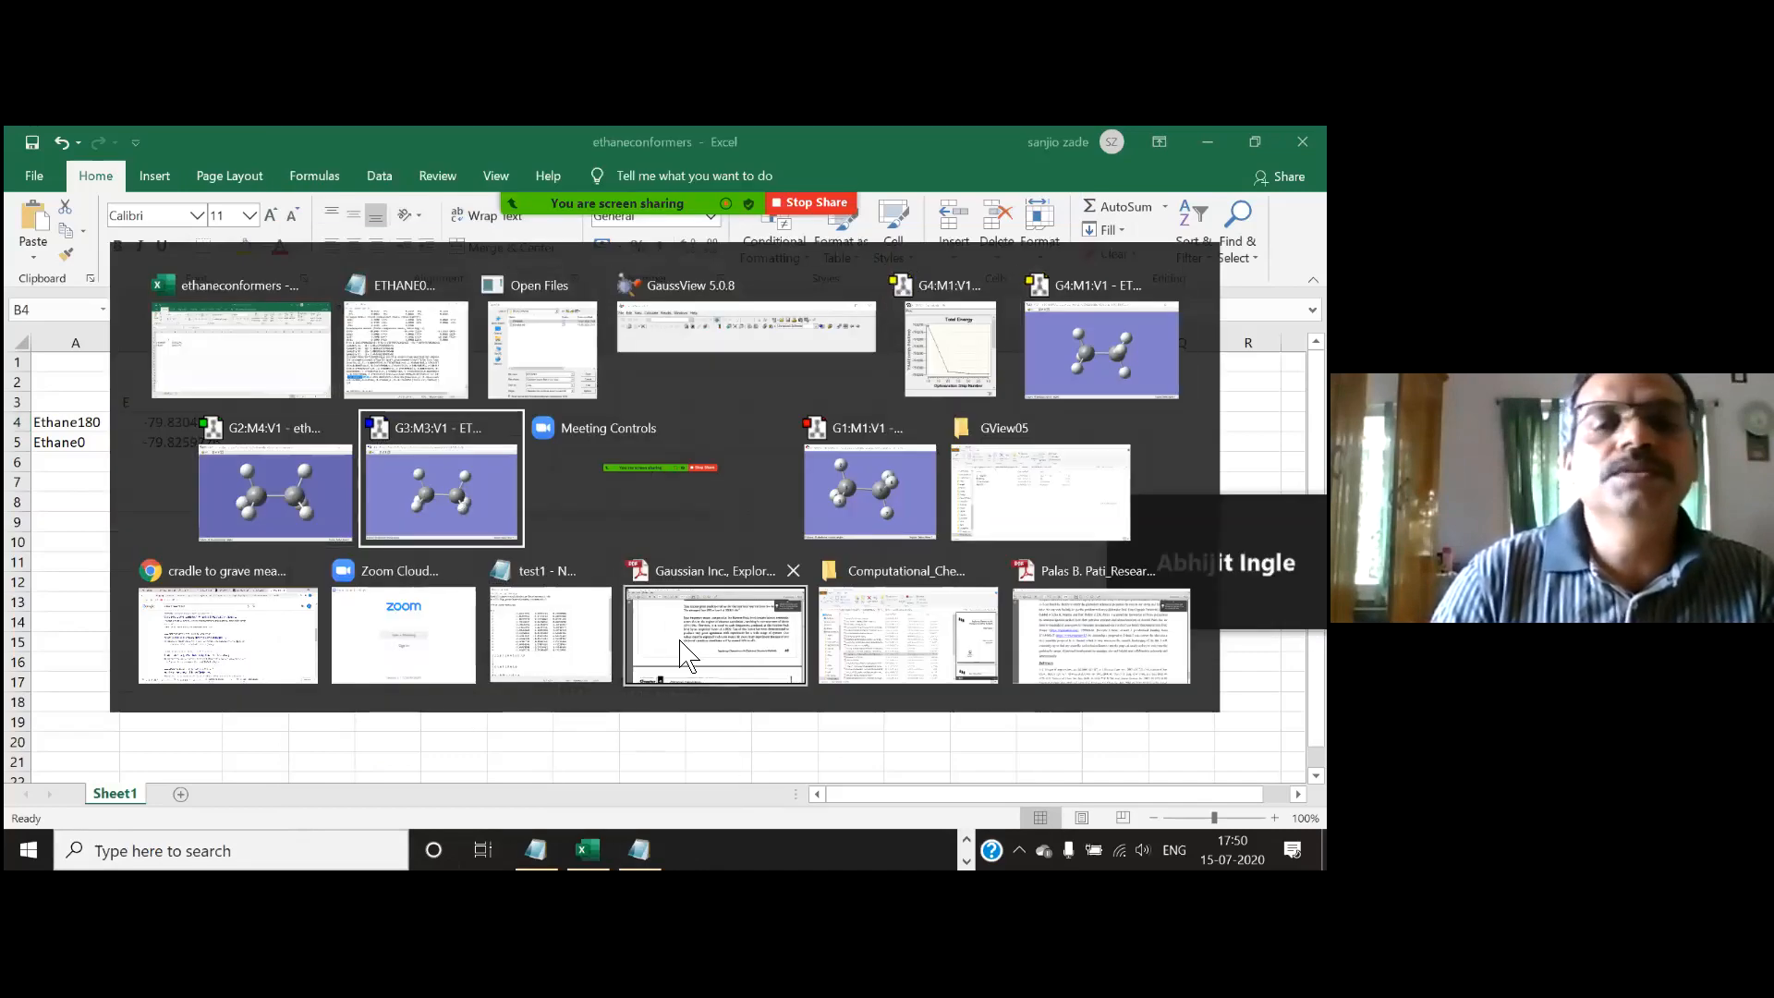
pyautogui.click(241, 571)
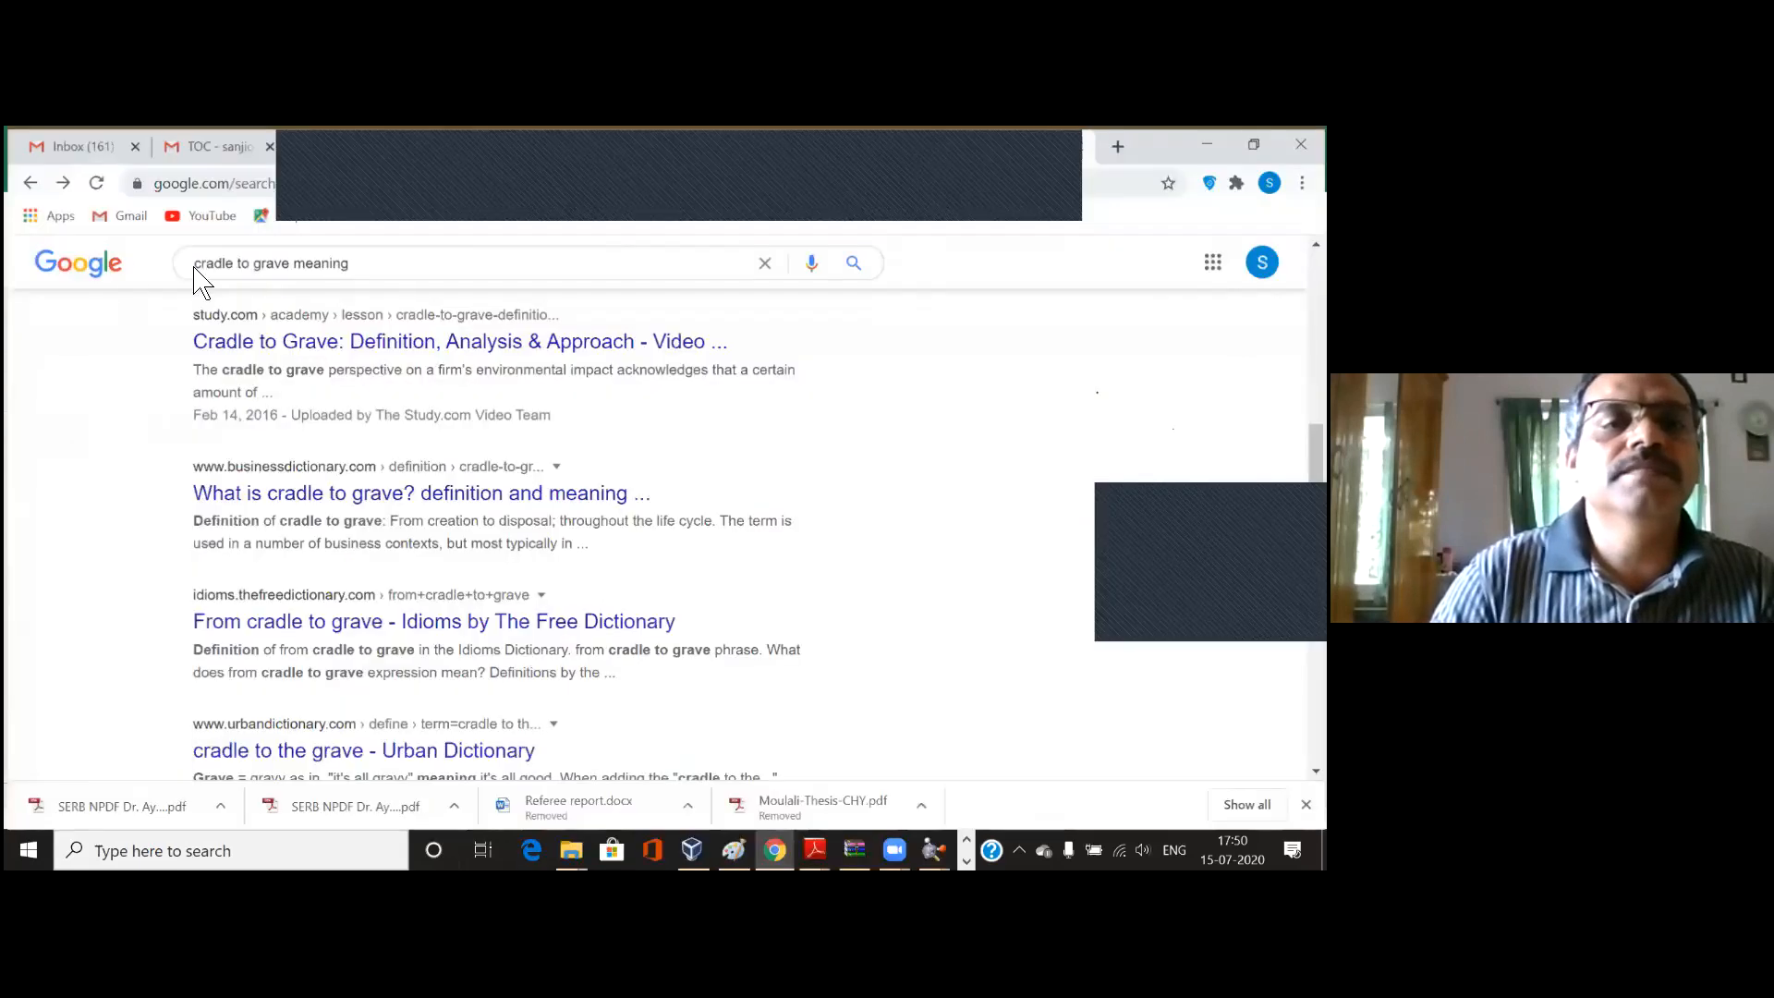
pyautogui.moveTo(352, 263); pyautogui.dragTo(111, 269)
pyautogui.write('hartree')
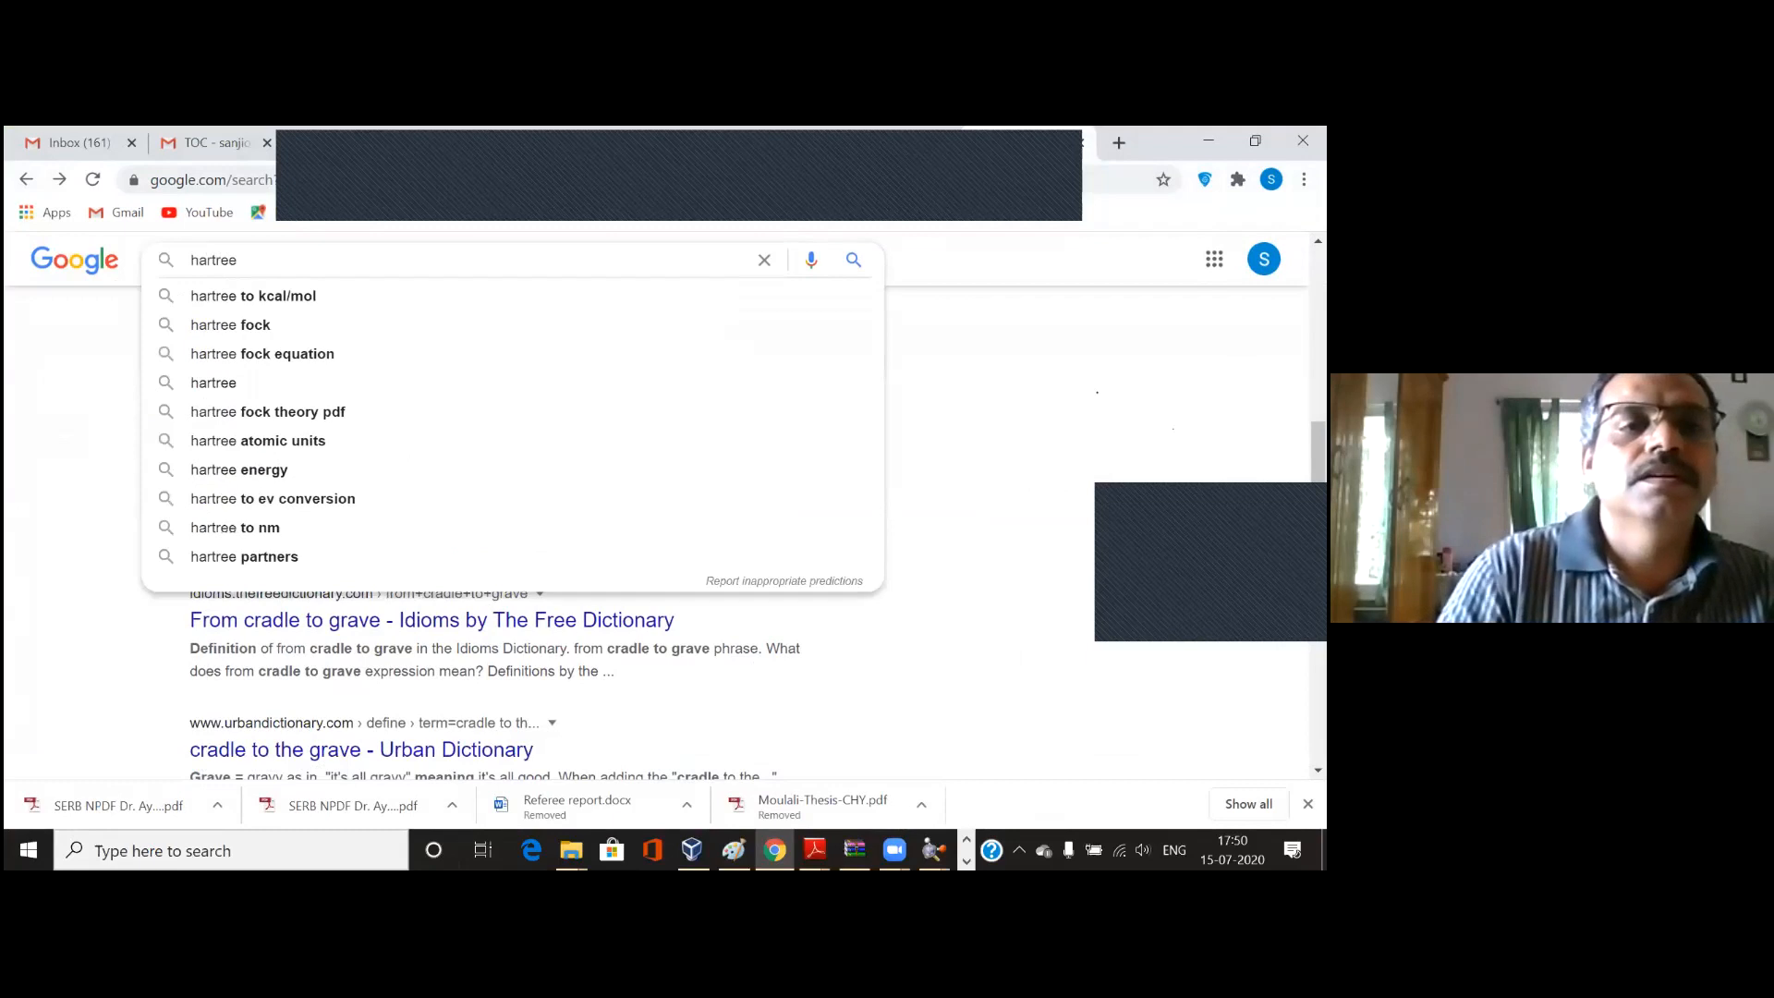
pyautogui.click(286, 301)
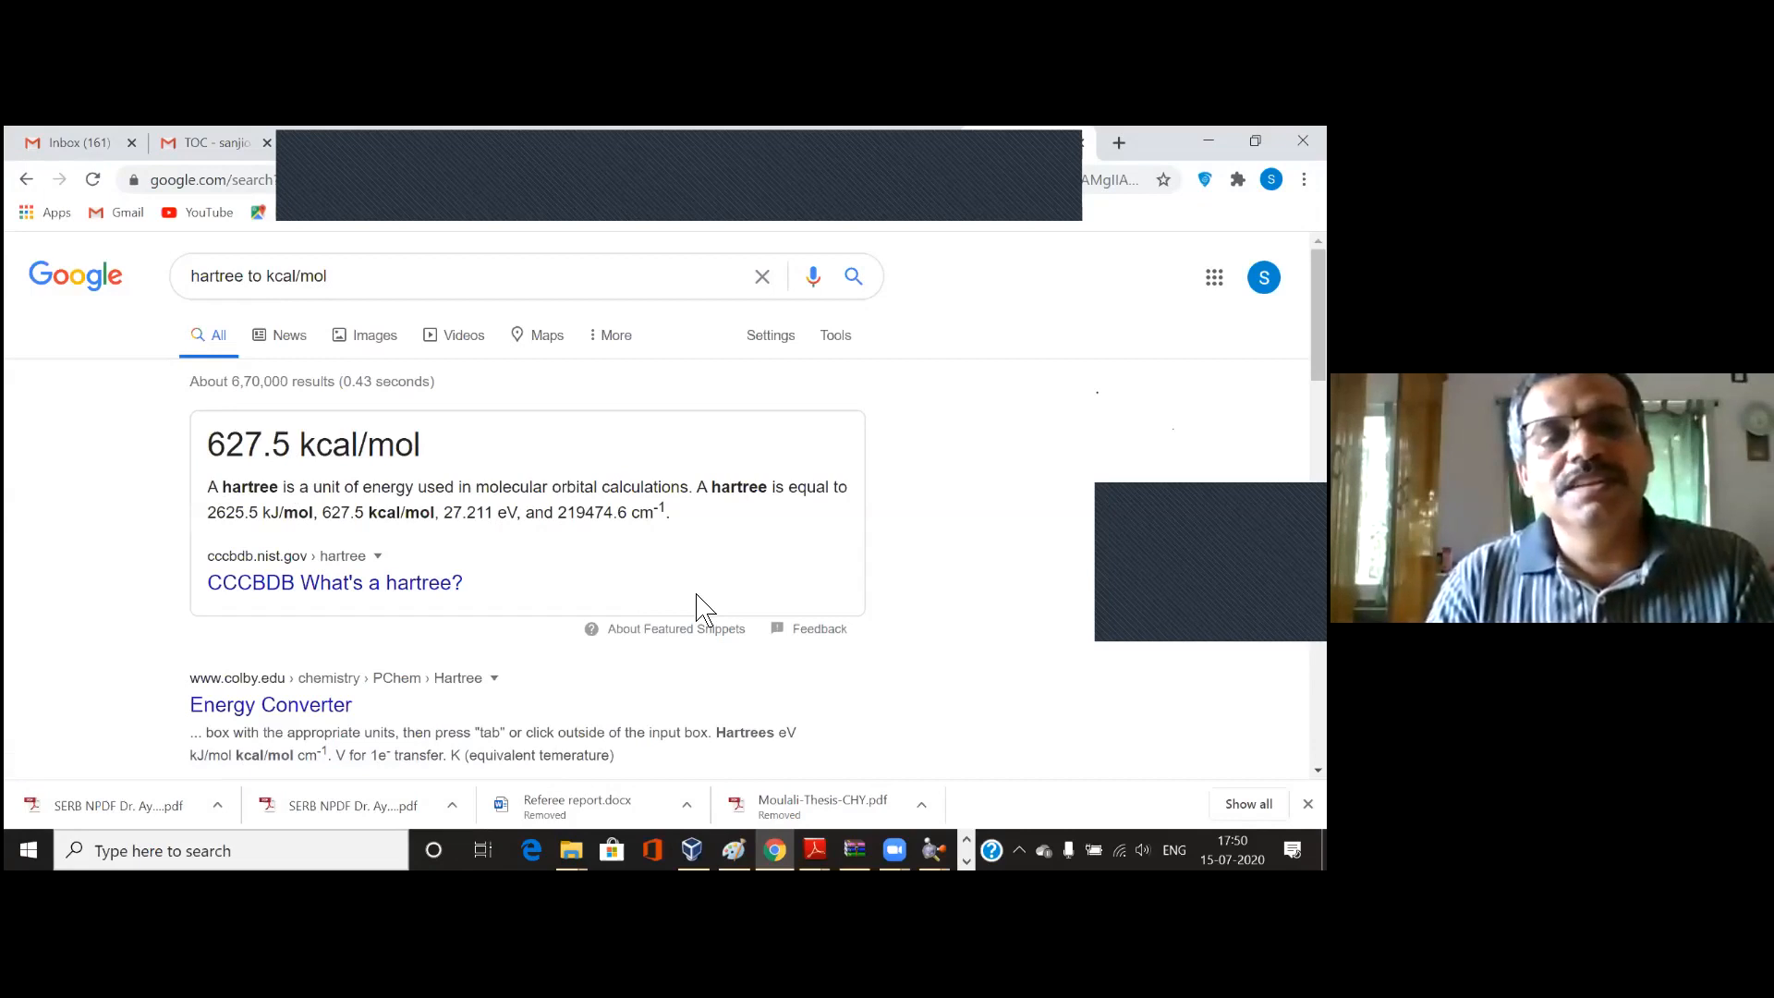
# Step: Return to the ethaneconformers workbook in Excel and enter the conversion factor 627.51 in cell K3
pyautogui.hotkey('alt', 'Tab')
pyautogui.hotkey('alt', 'Tab')
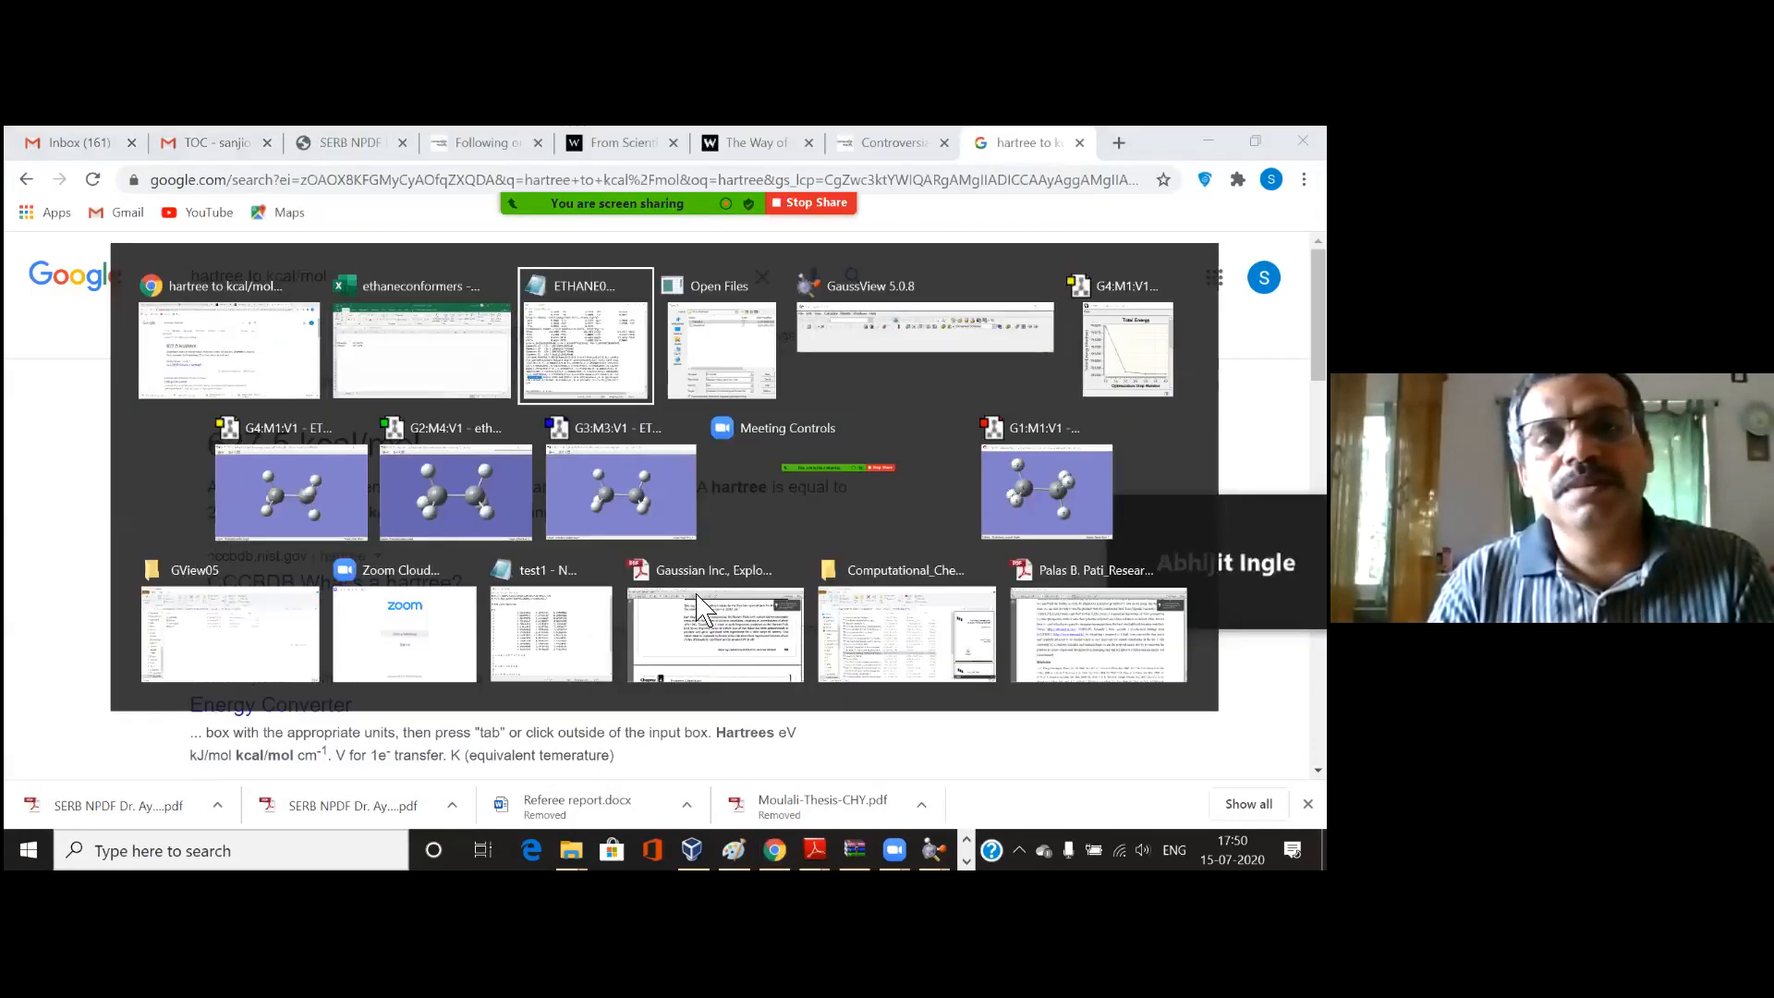
pyautogui.hotkey('alt', 'Tab')
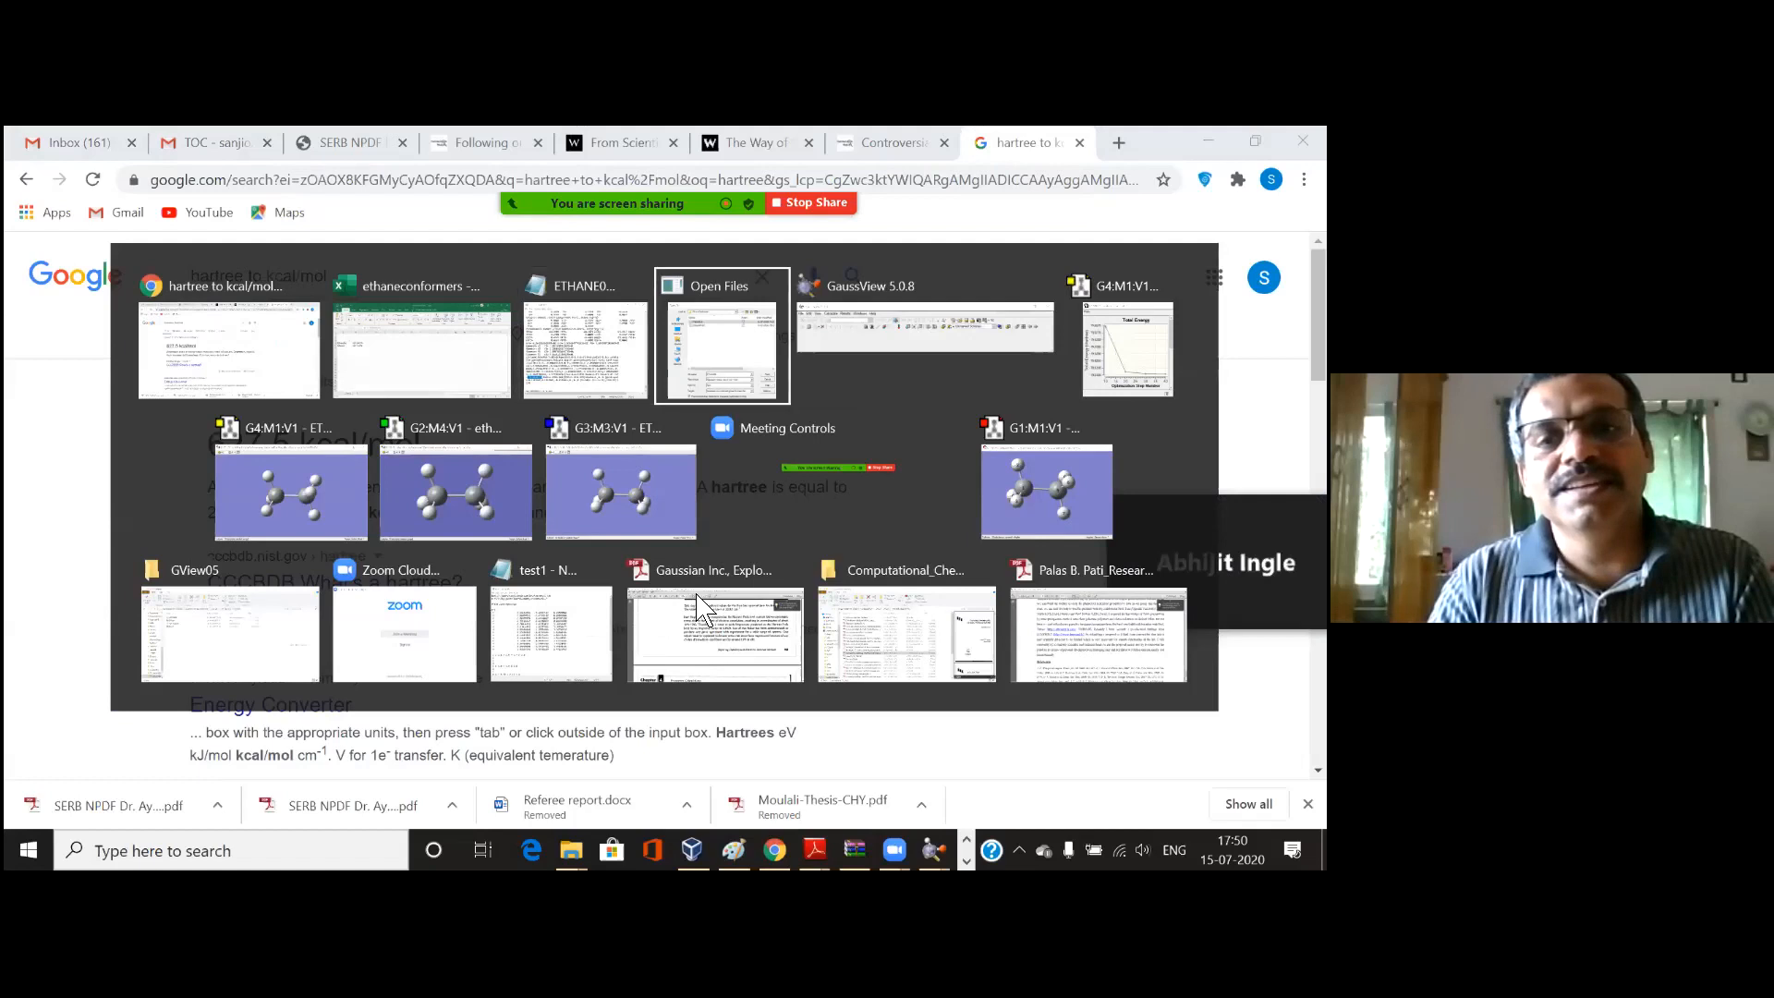
pyautogui.hotkey('alt', 'Tab')
pyautogui.hotkey('alt', 'Tab')
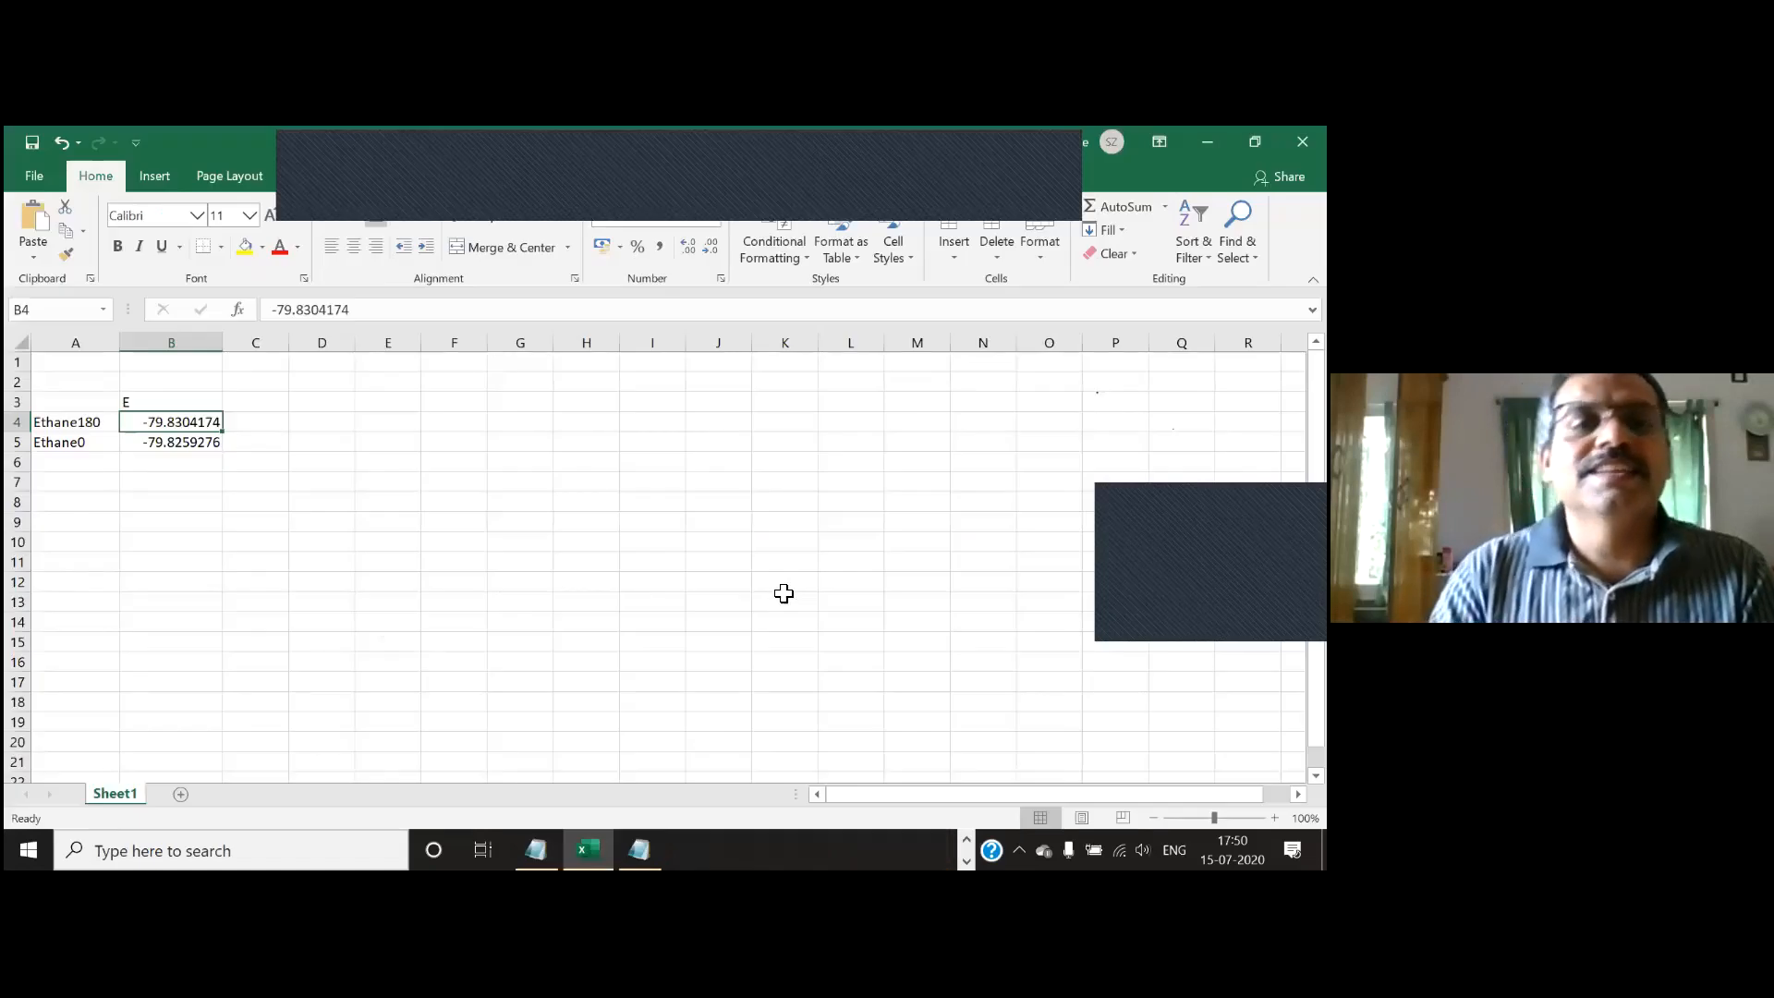
pyautogui.click(784, 402)
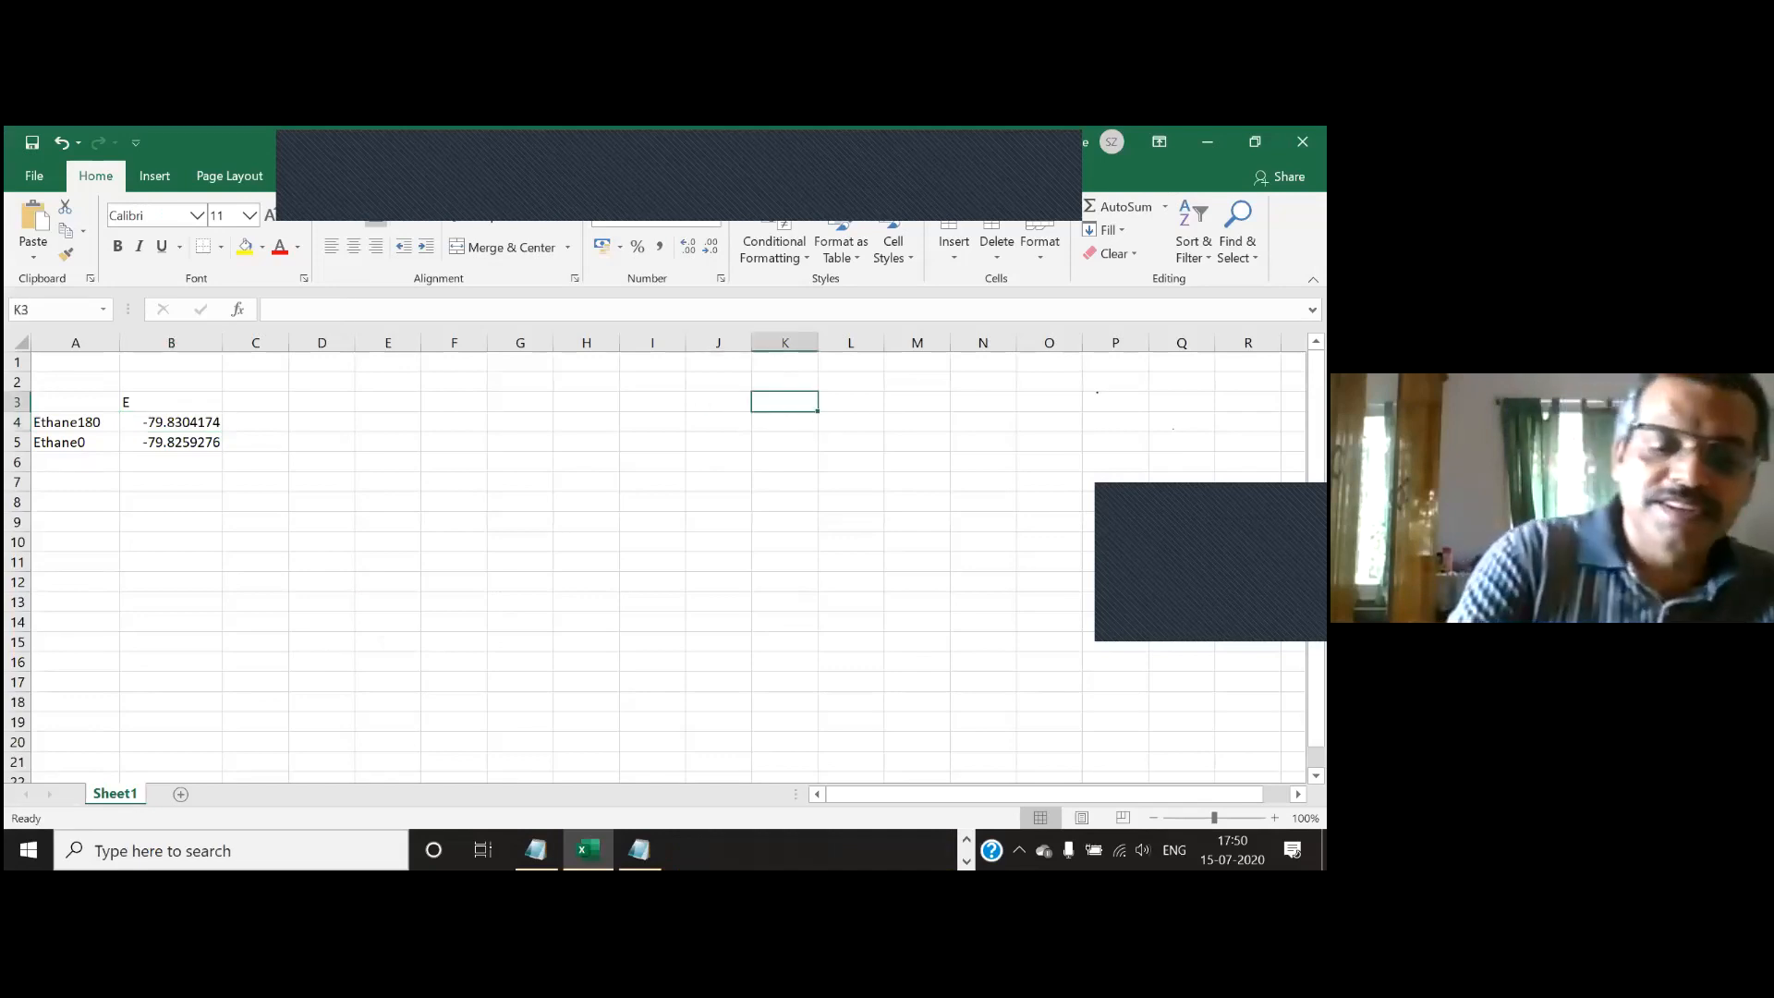
pyautogui.write('6')
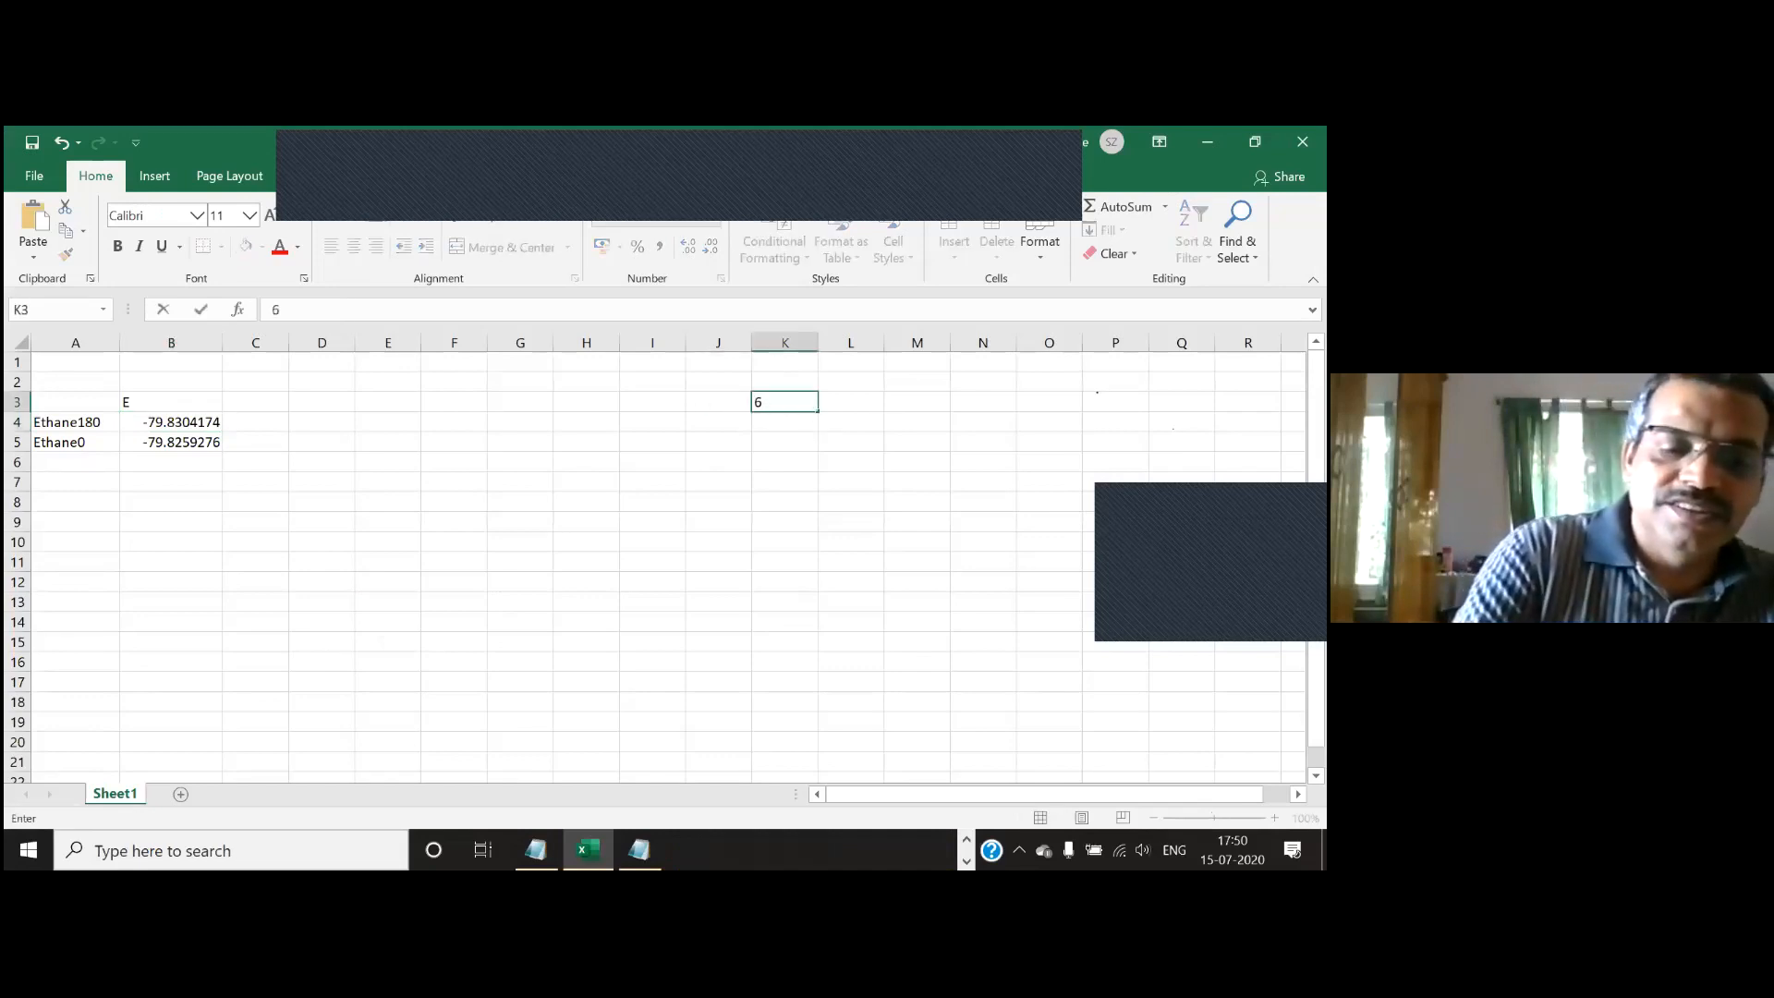
pyautogui.write('27')
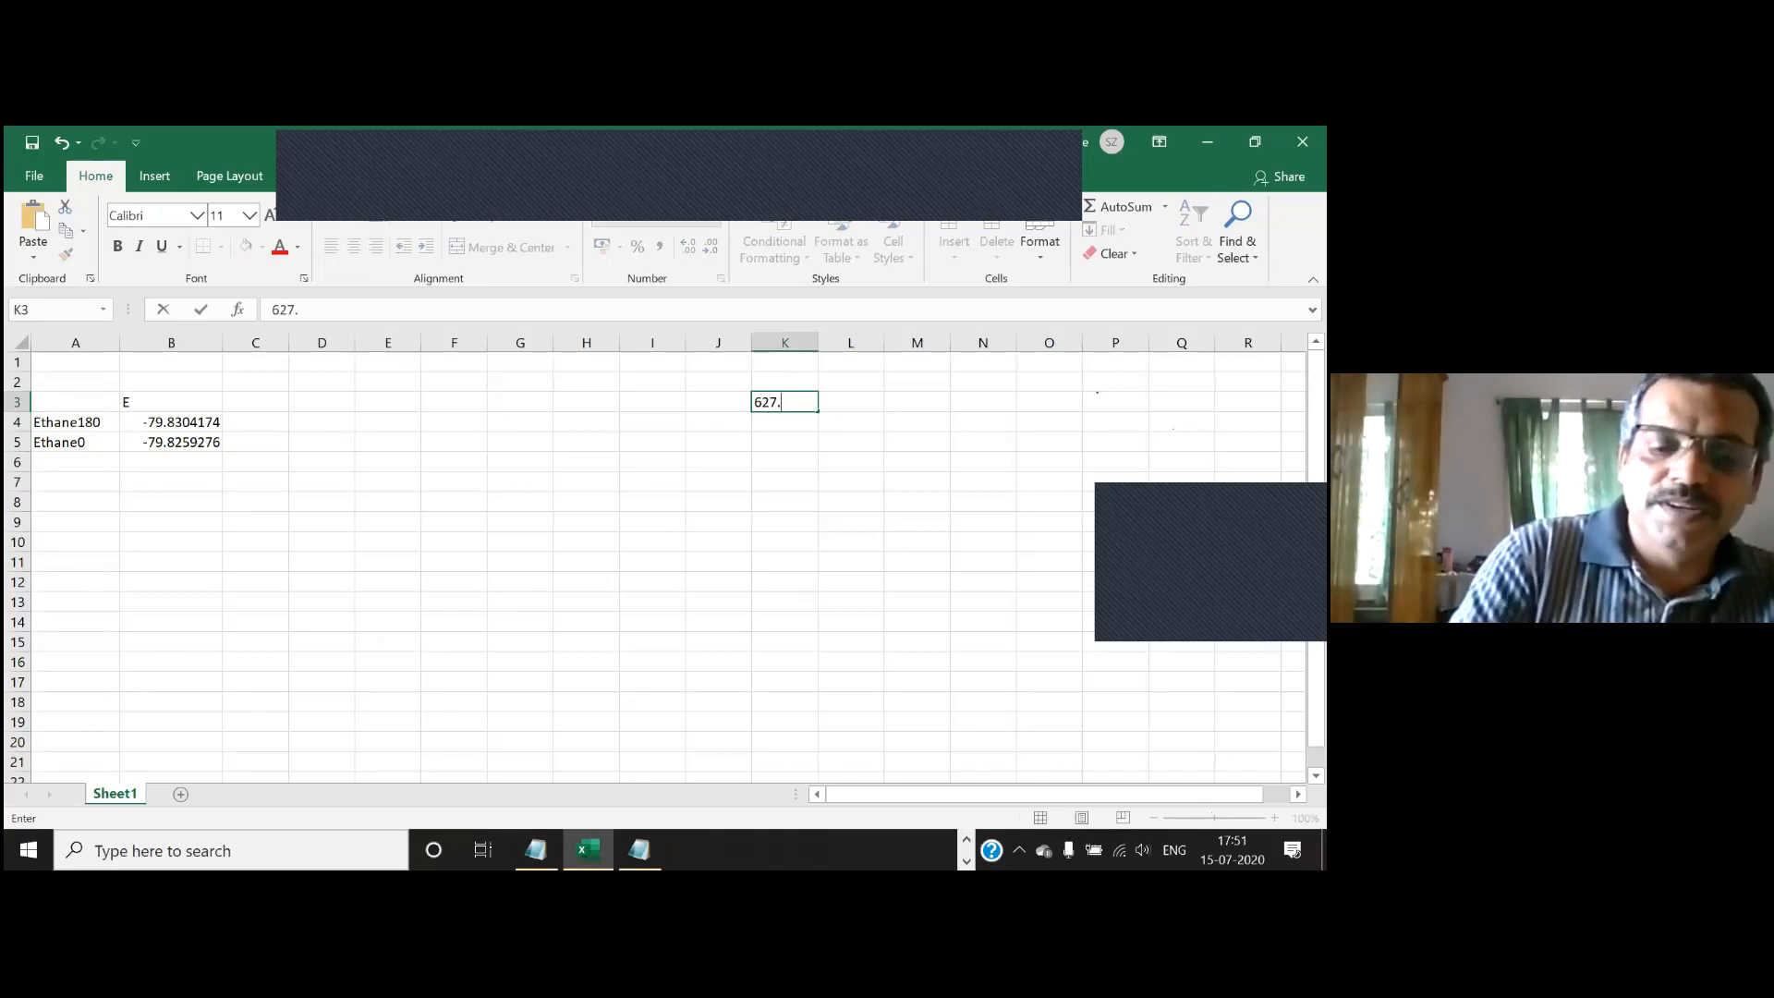
pyautogui.write('.51')
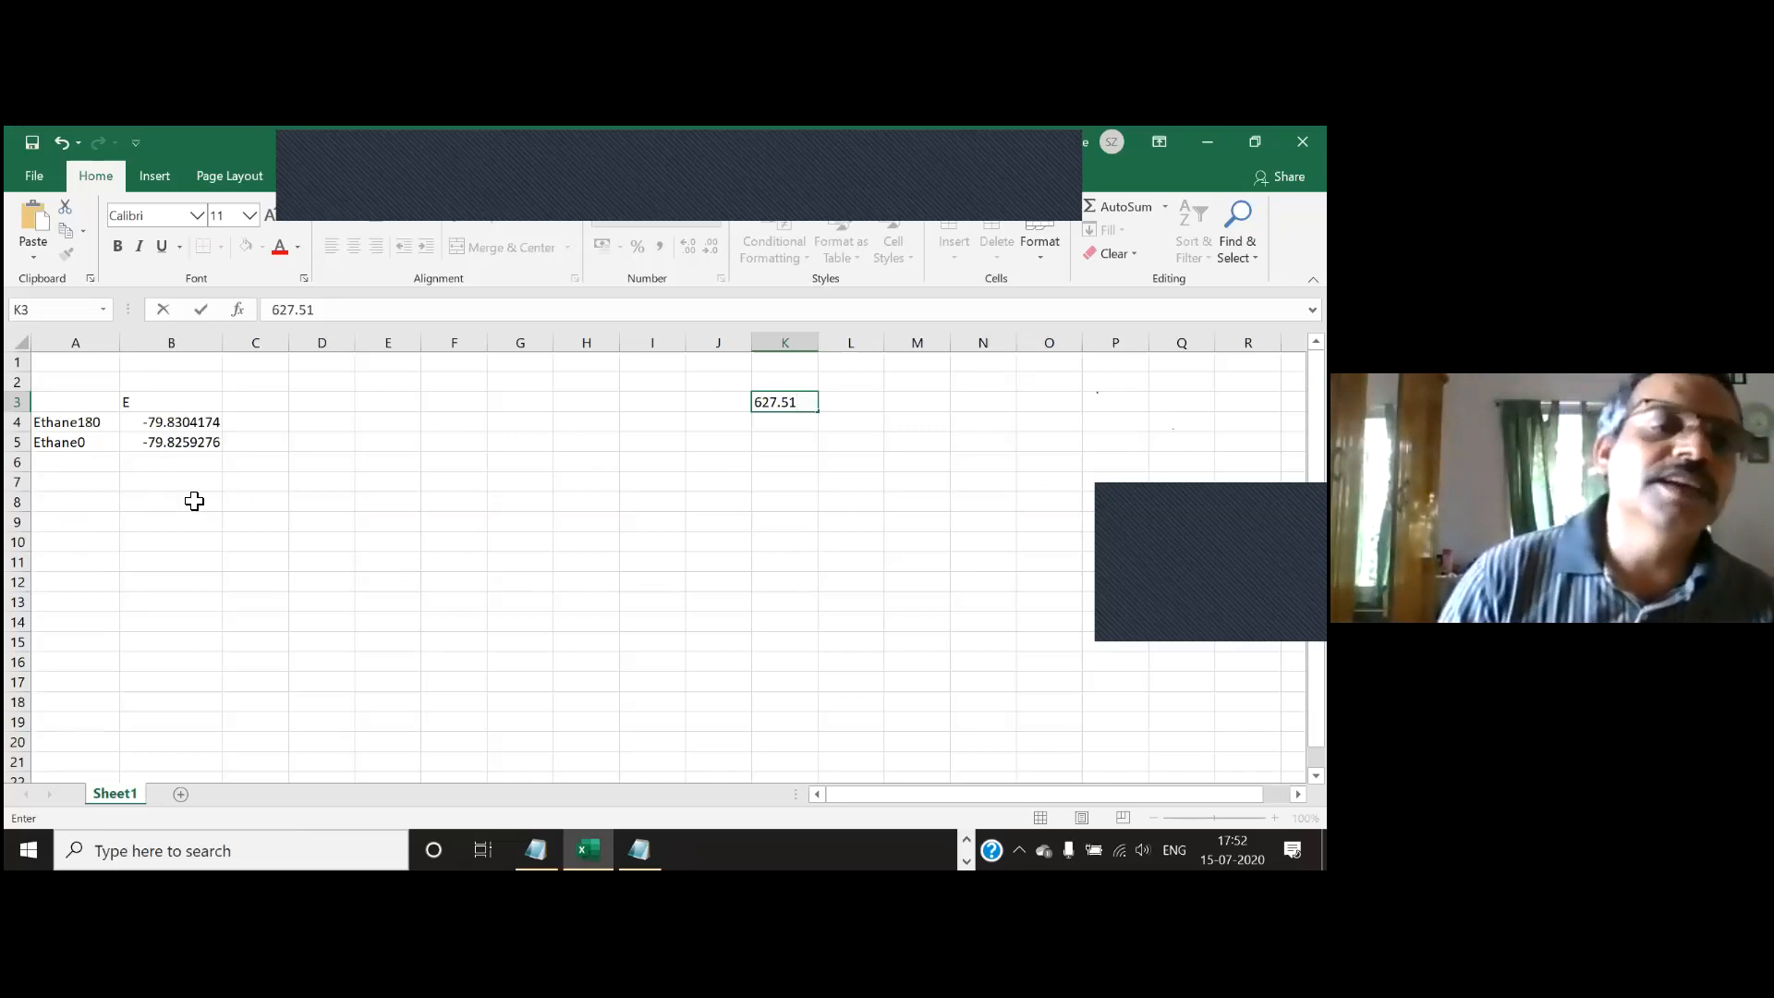
pyautogui.click(157, 423)
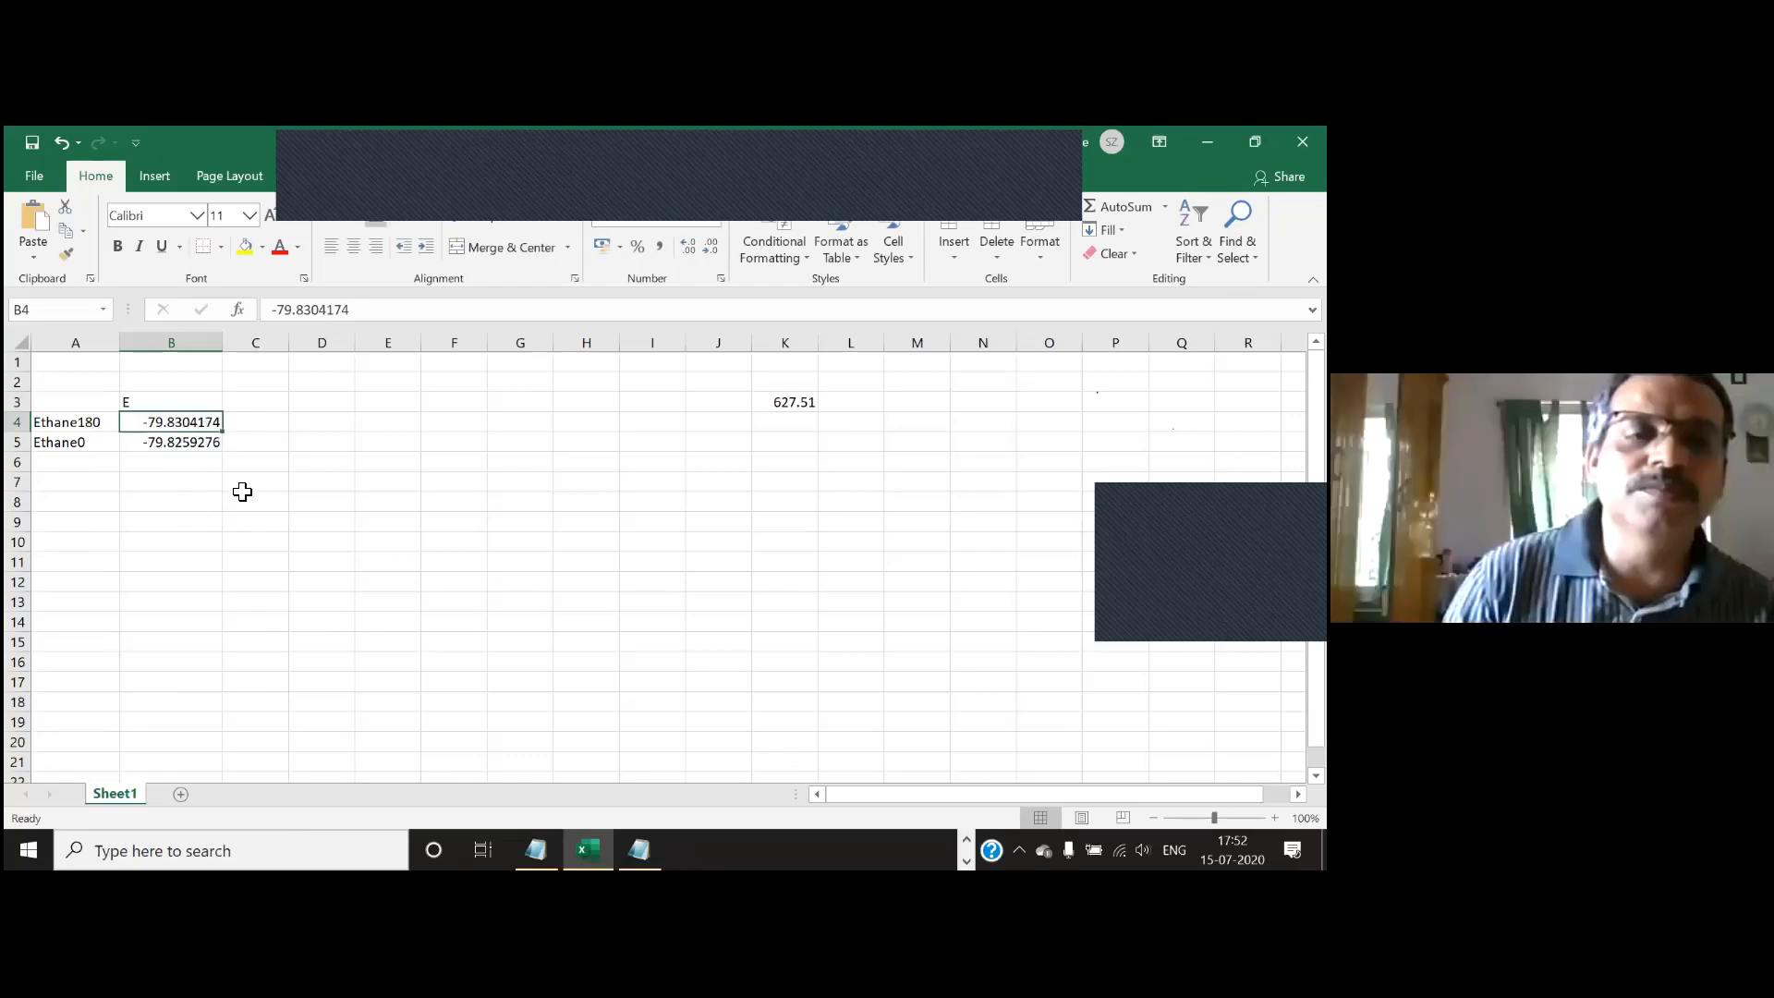
# Step: Enter the heading "DelE" in cell C3, beside the E heading
pyautogui.click(264, 422)
pyautogui.click(255, 401)
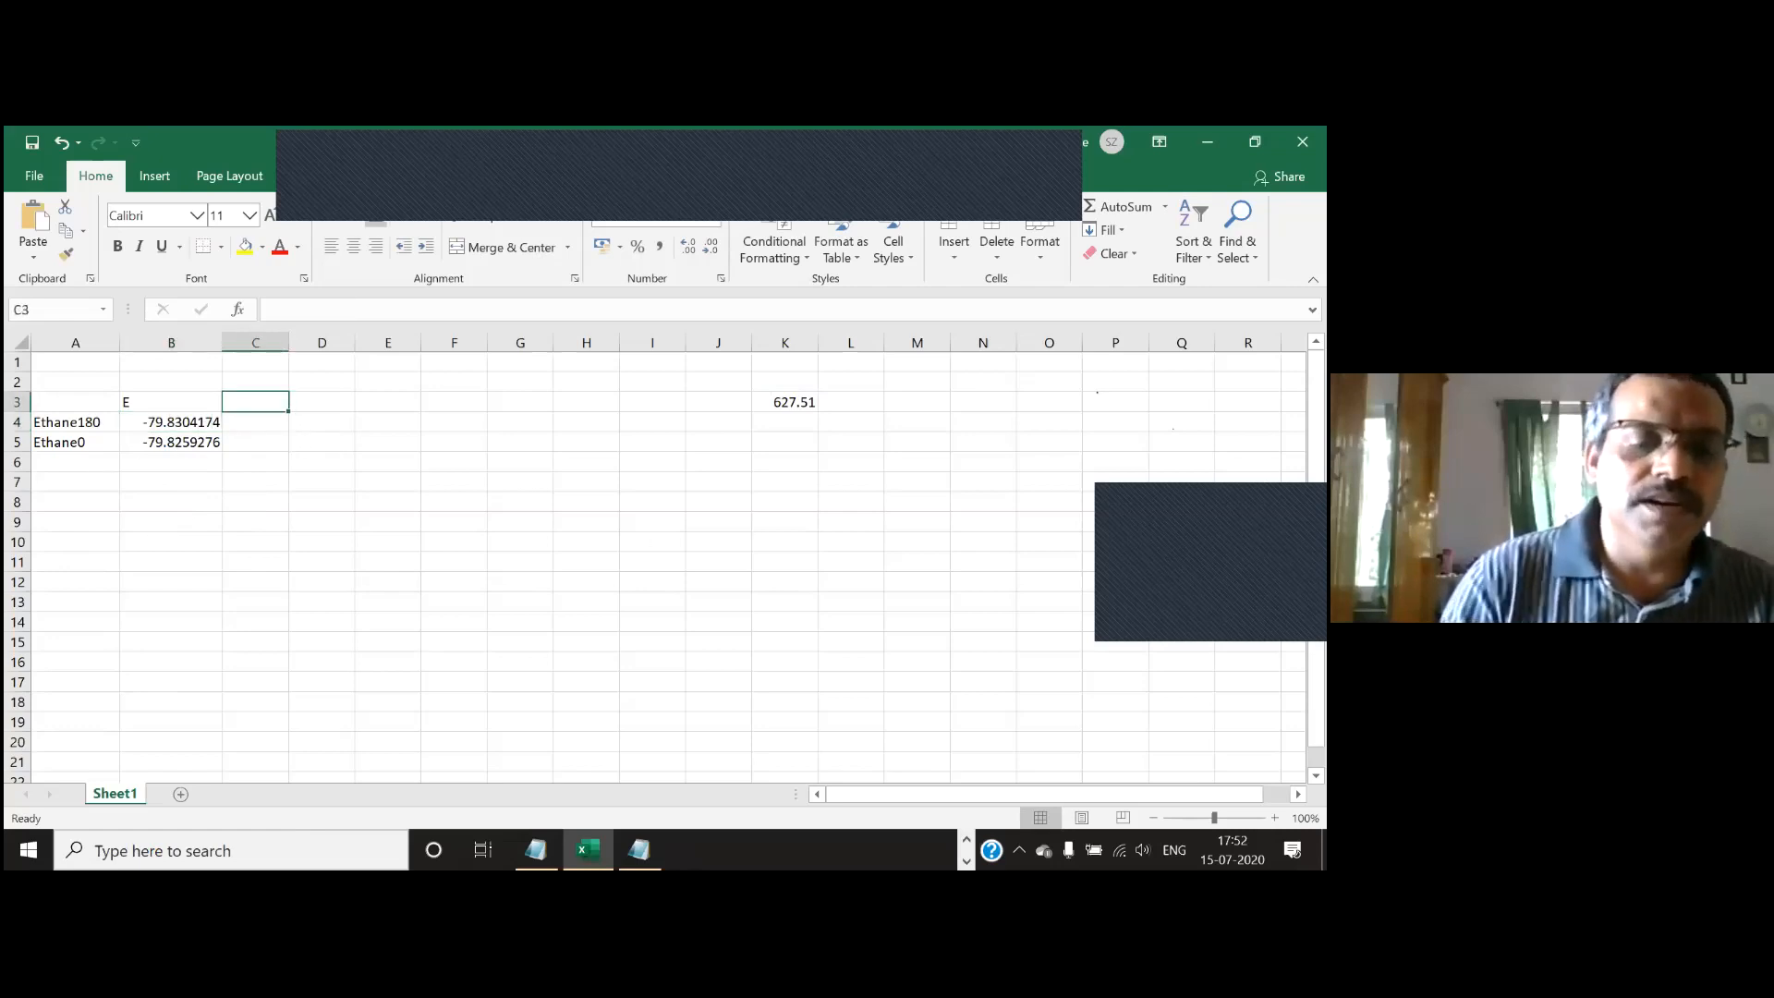
pyautogui.write('DelE')
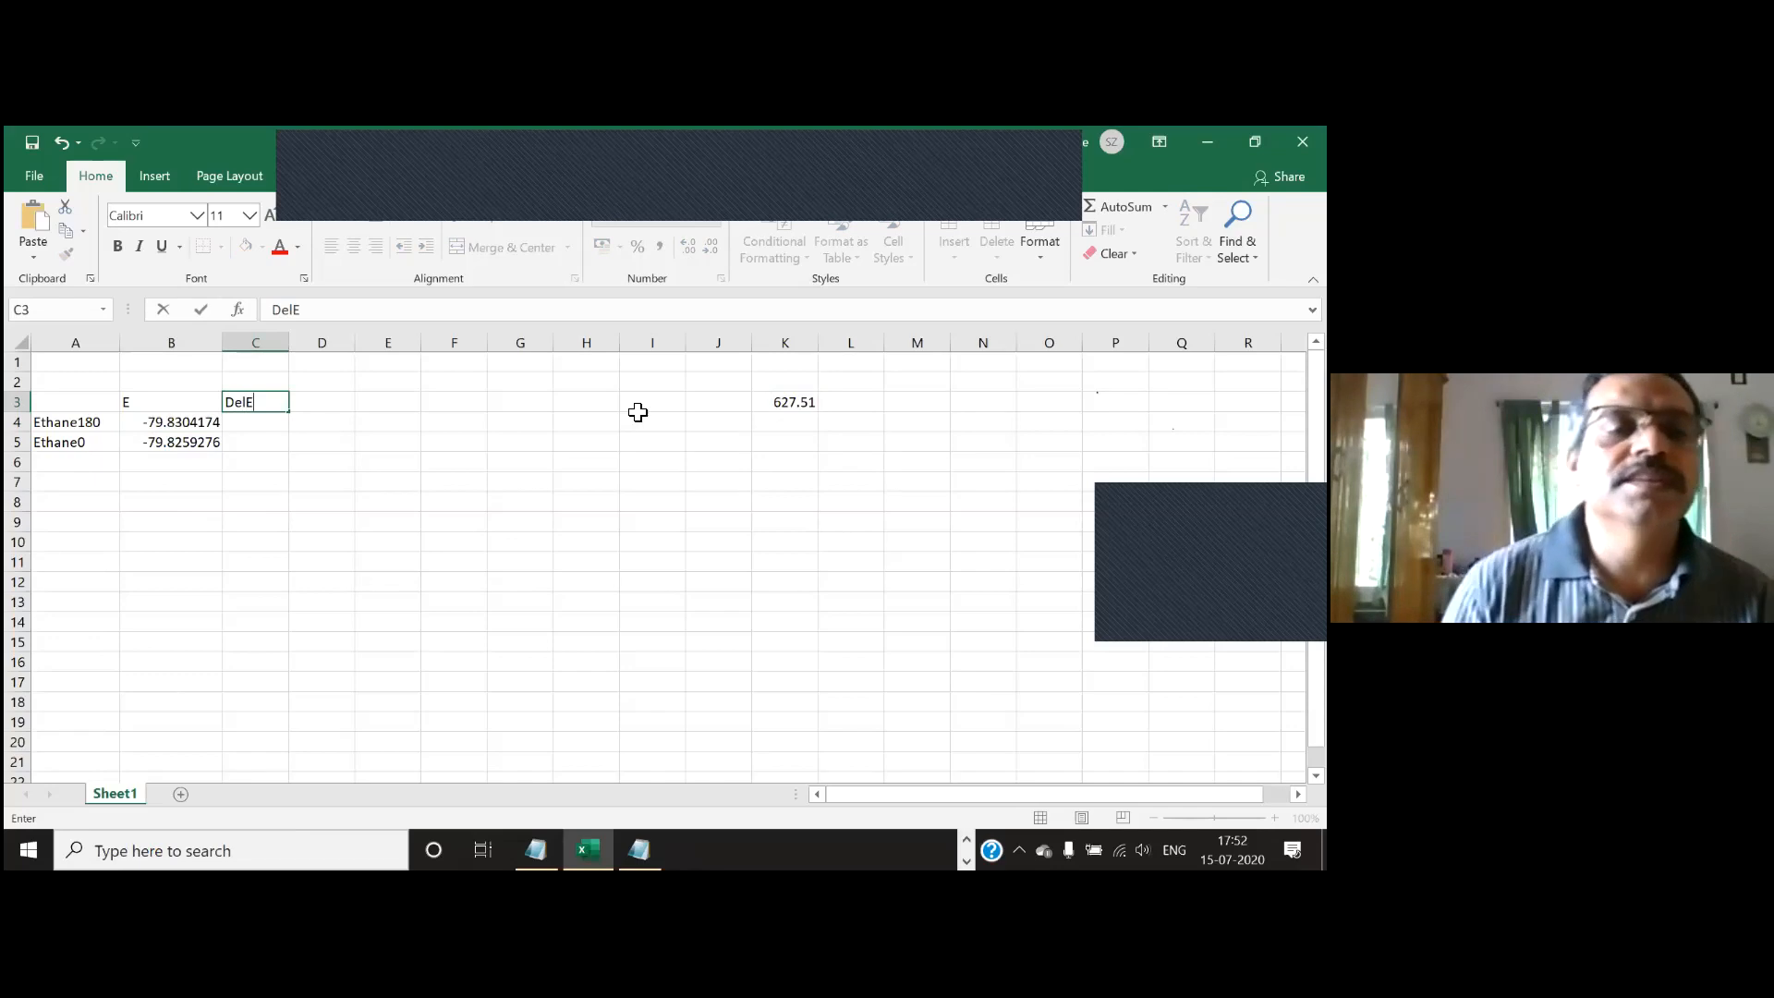
pyautogui.press('Return')
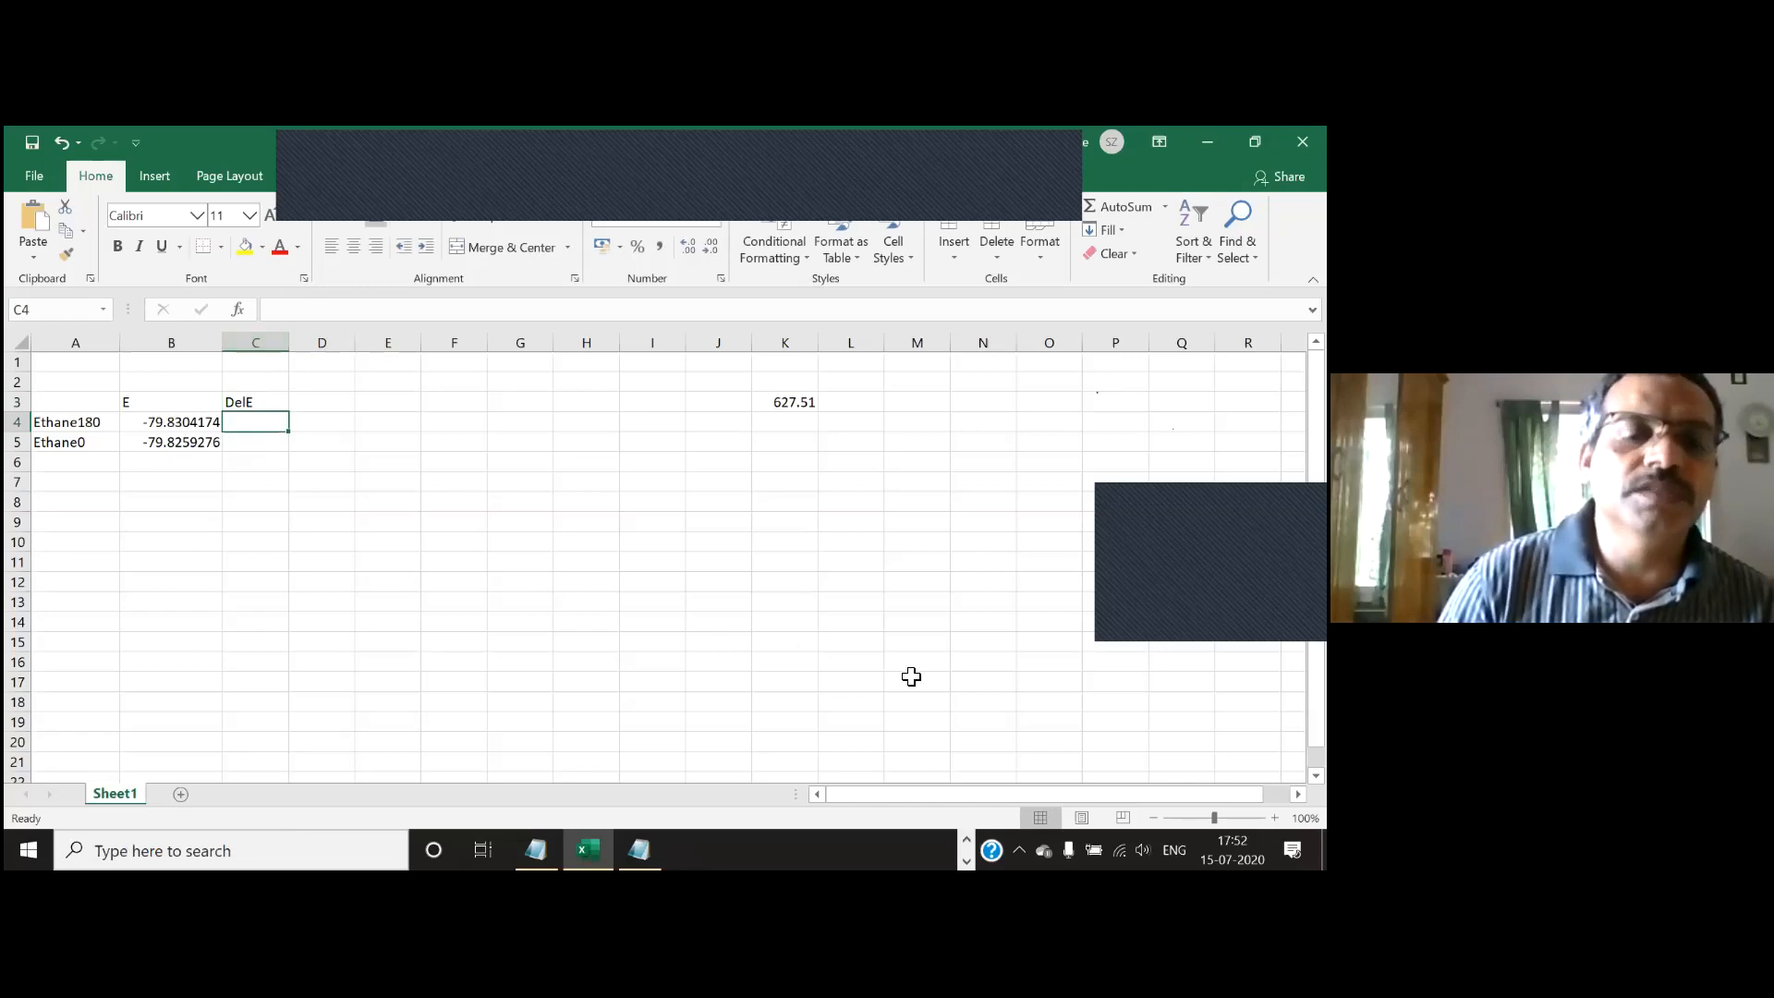
# Step: Calculate the energy difference in kcal/mol in cell C4 with the formula =(B5-B4)*627.51
pyautogui.write('=')
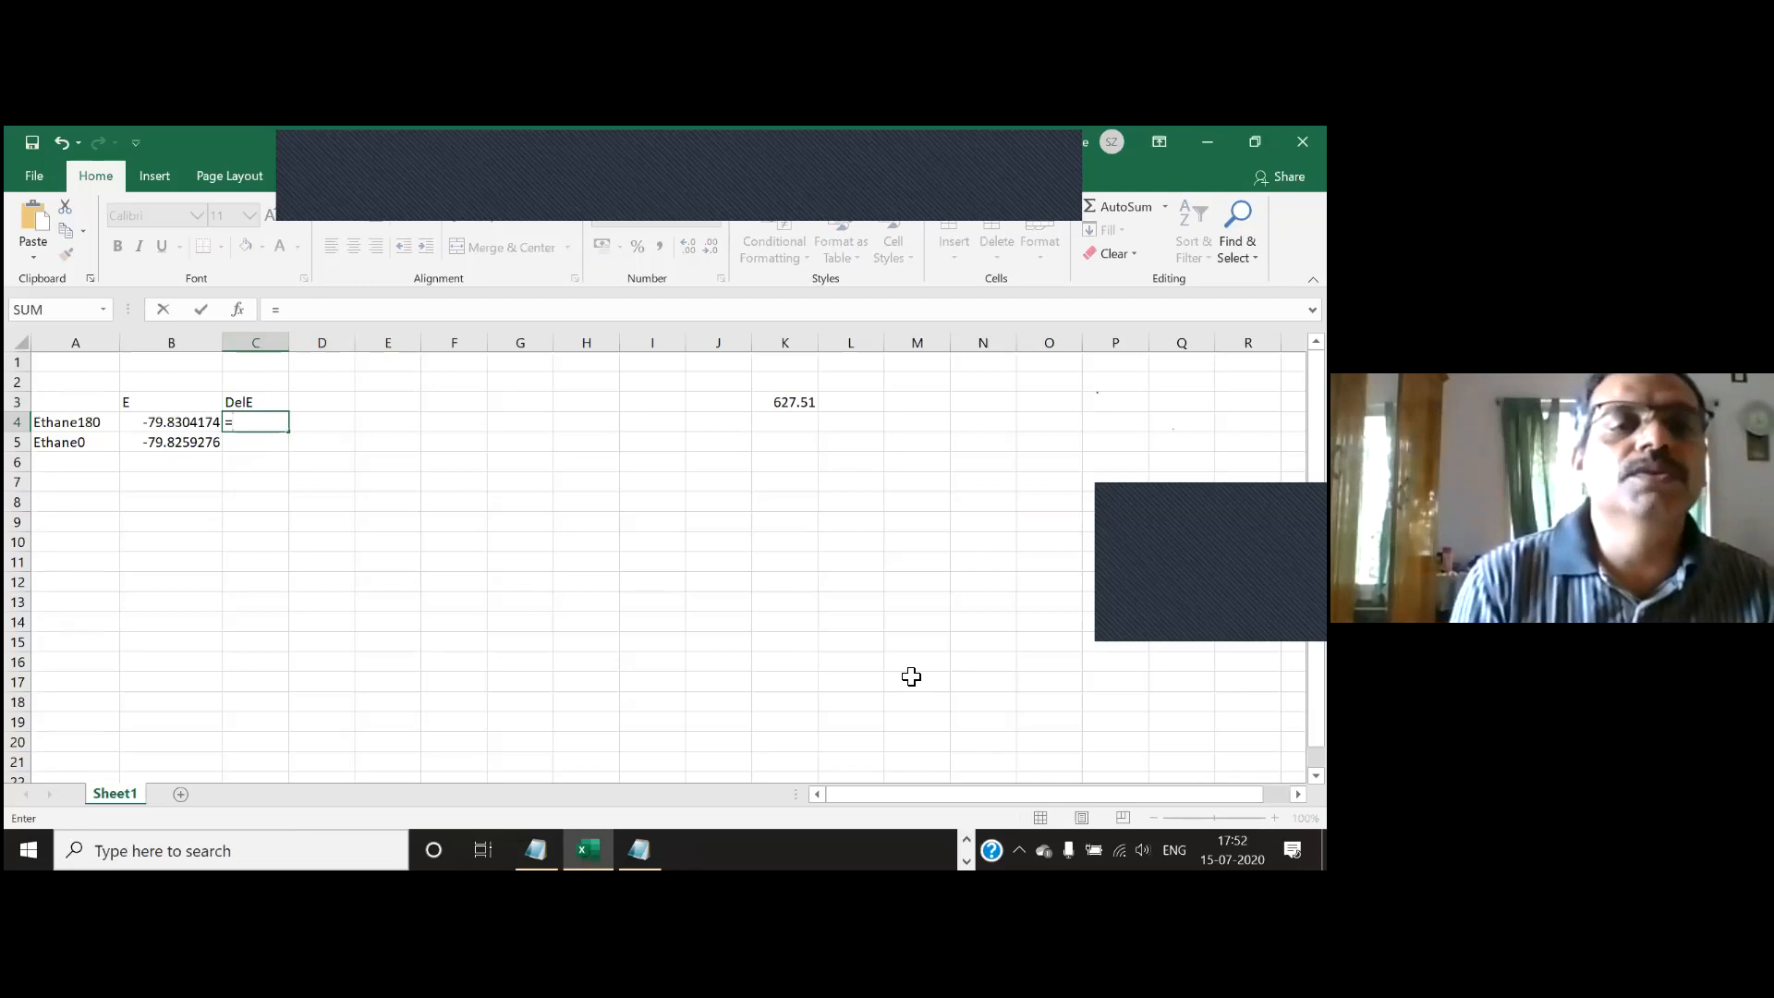
pyautogui.write('(')
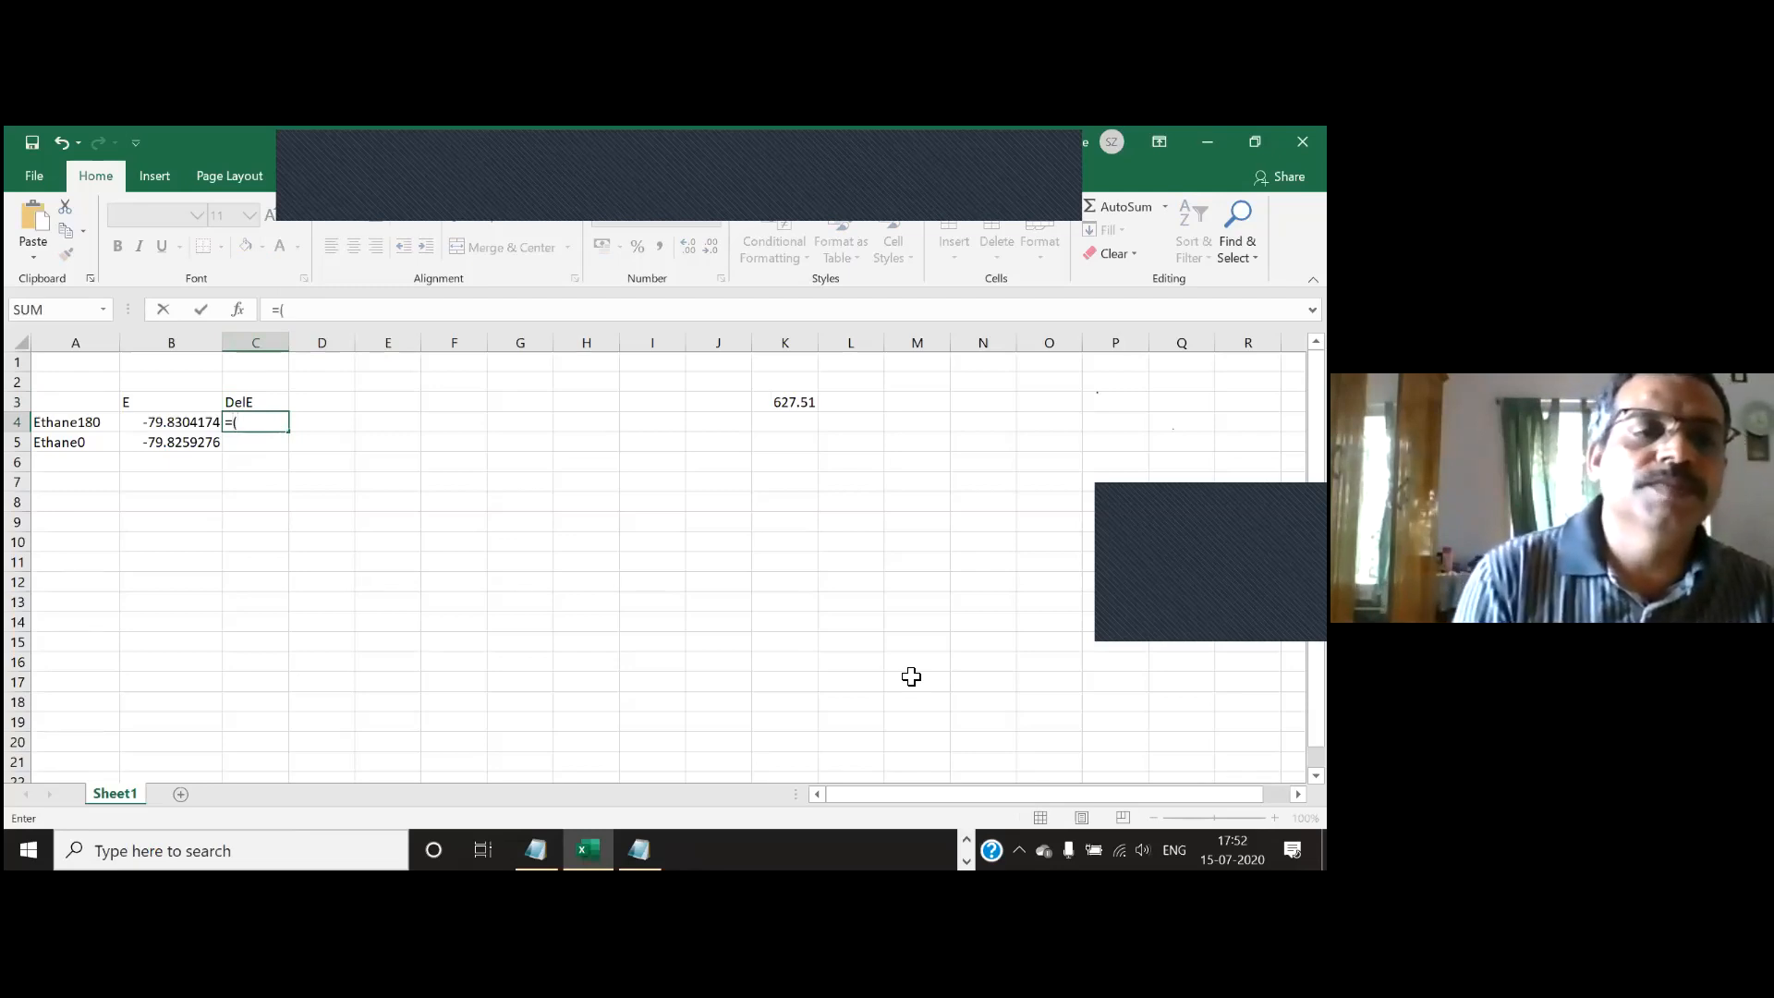
pyautogui.click(166, 447)
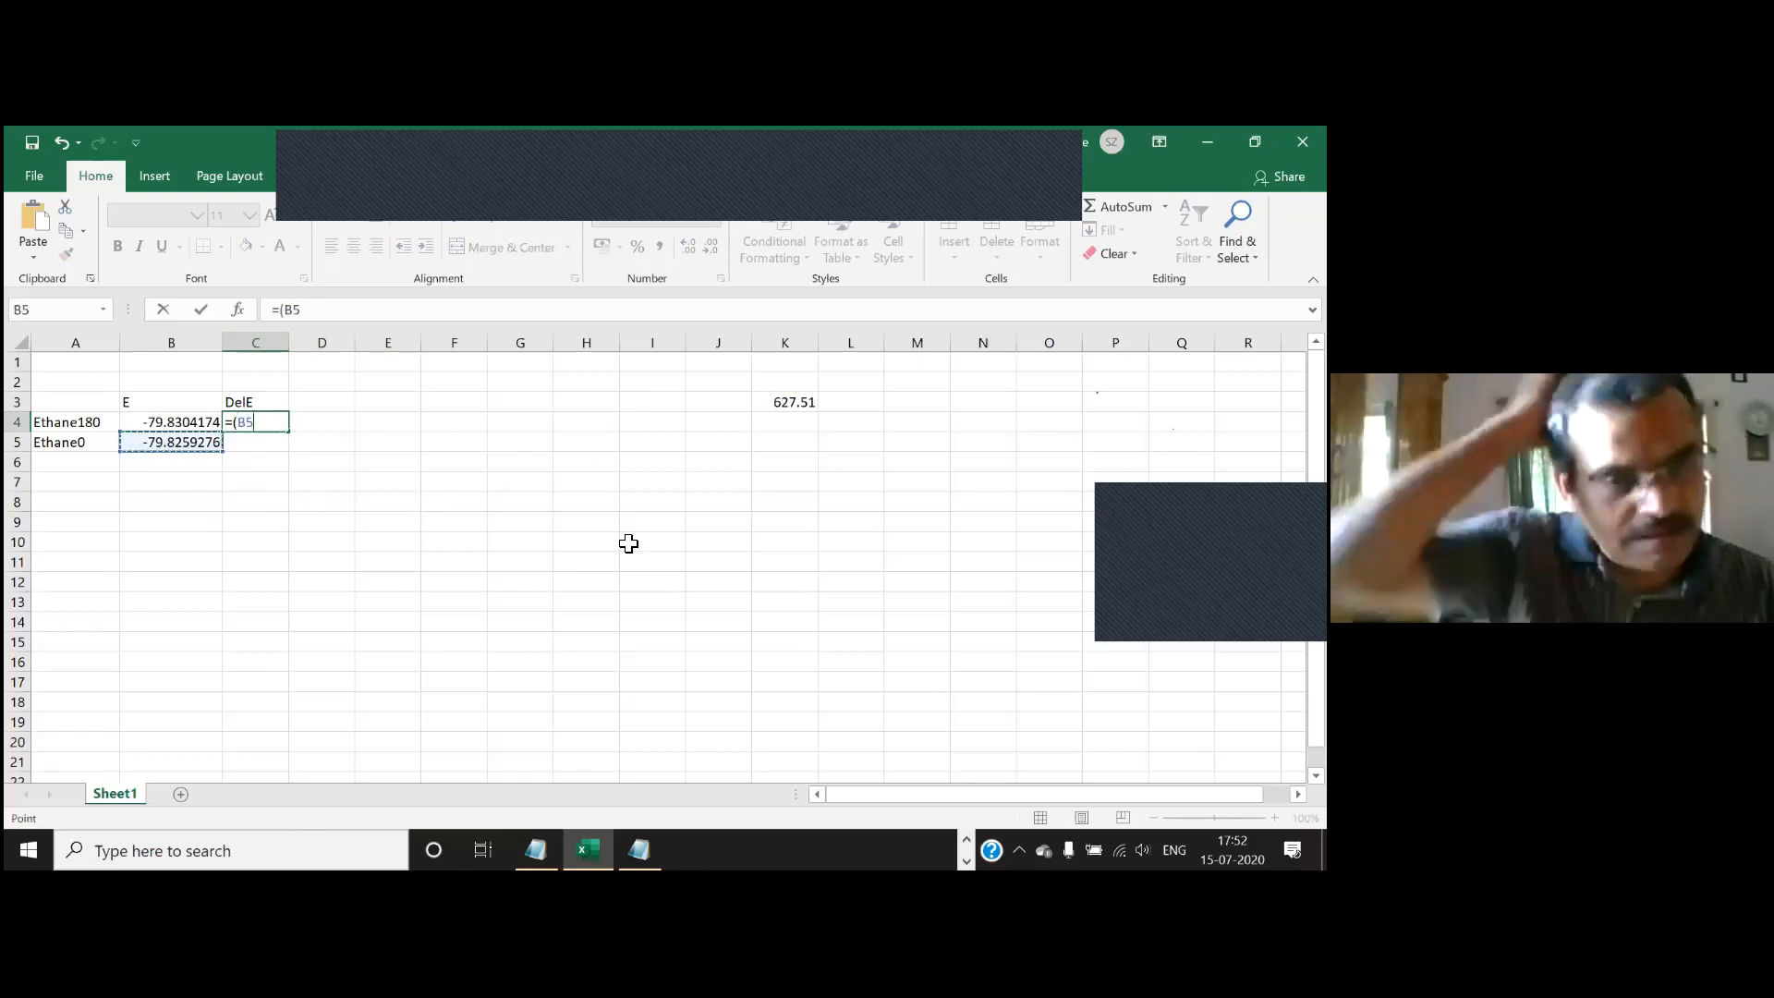
pyautogui.write('-')
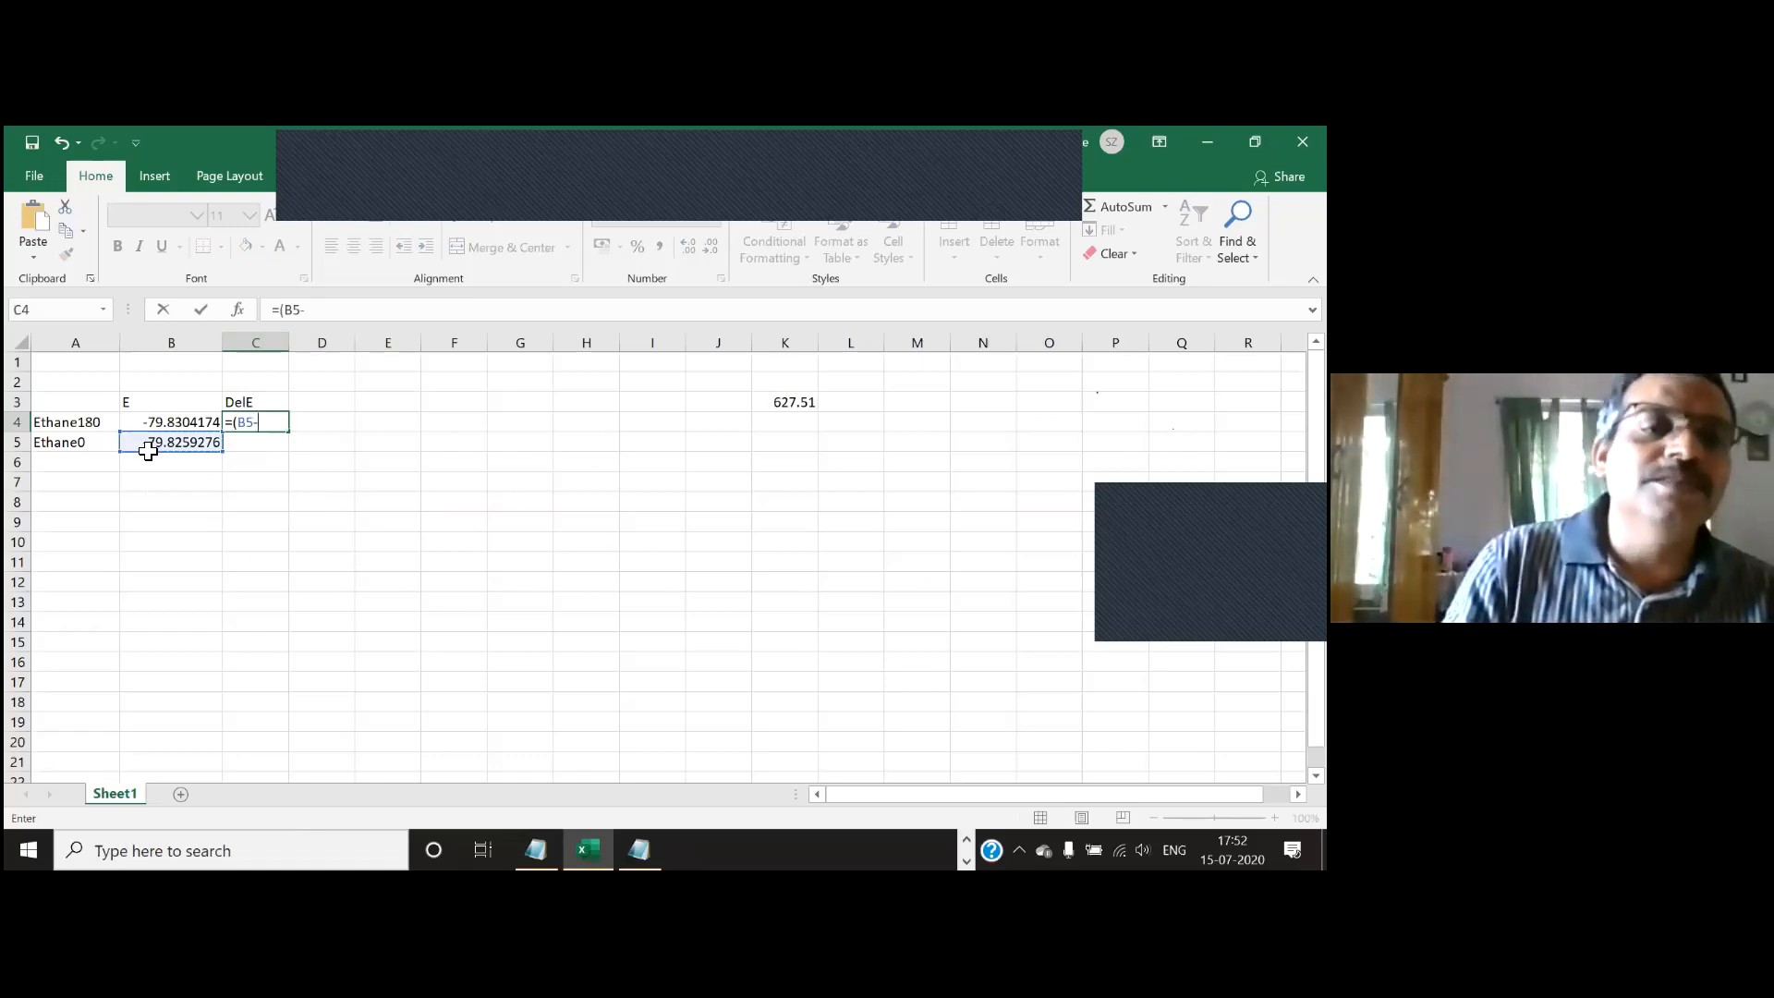
pyautogui.click(180, 427)
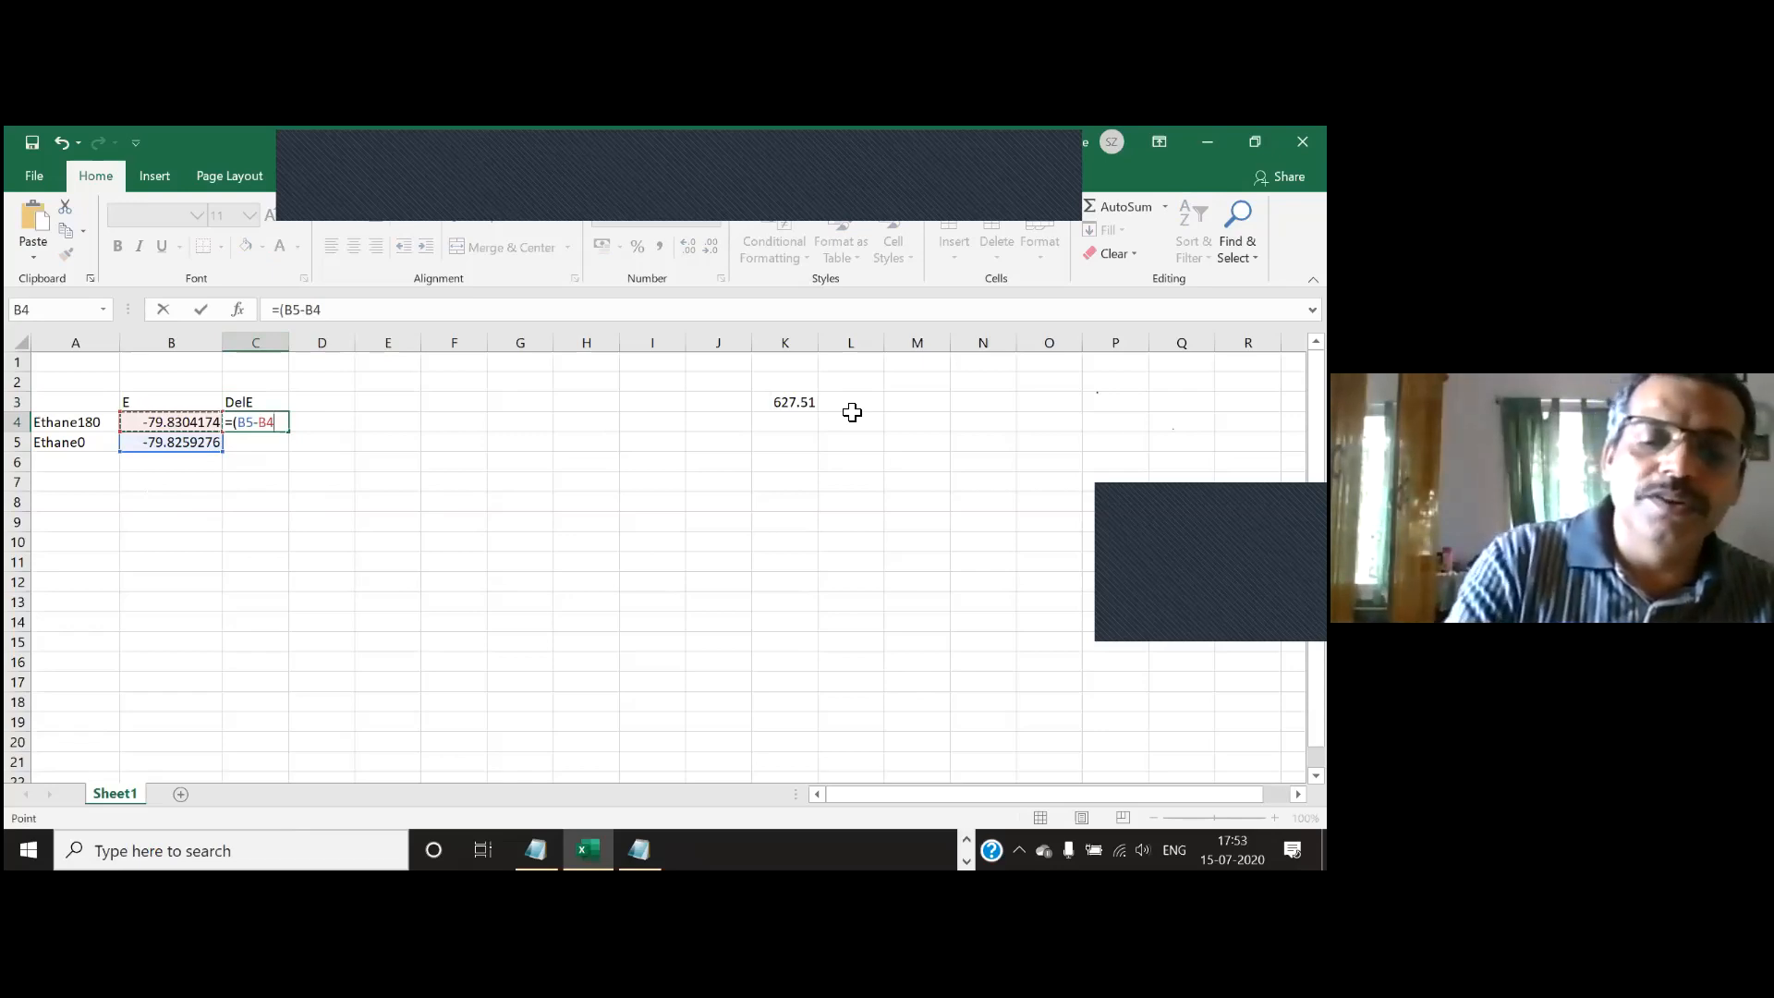
pyautogui.write(')')
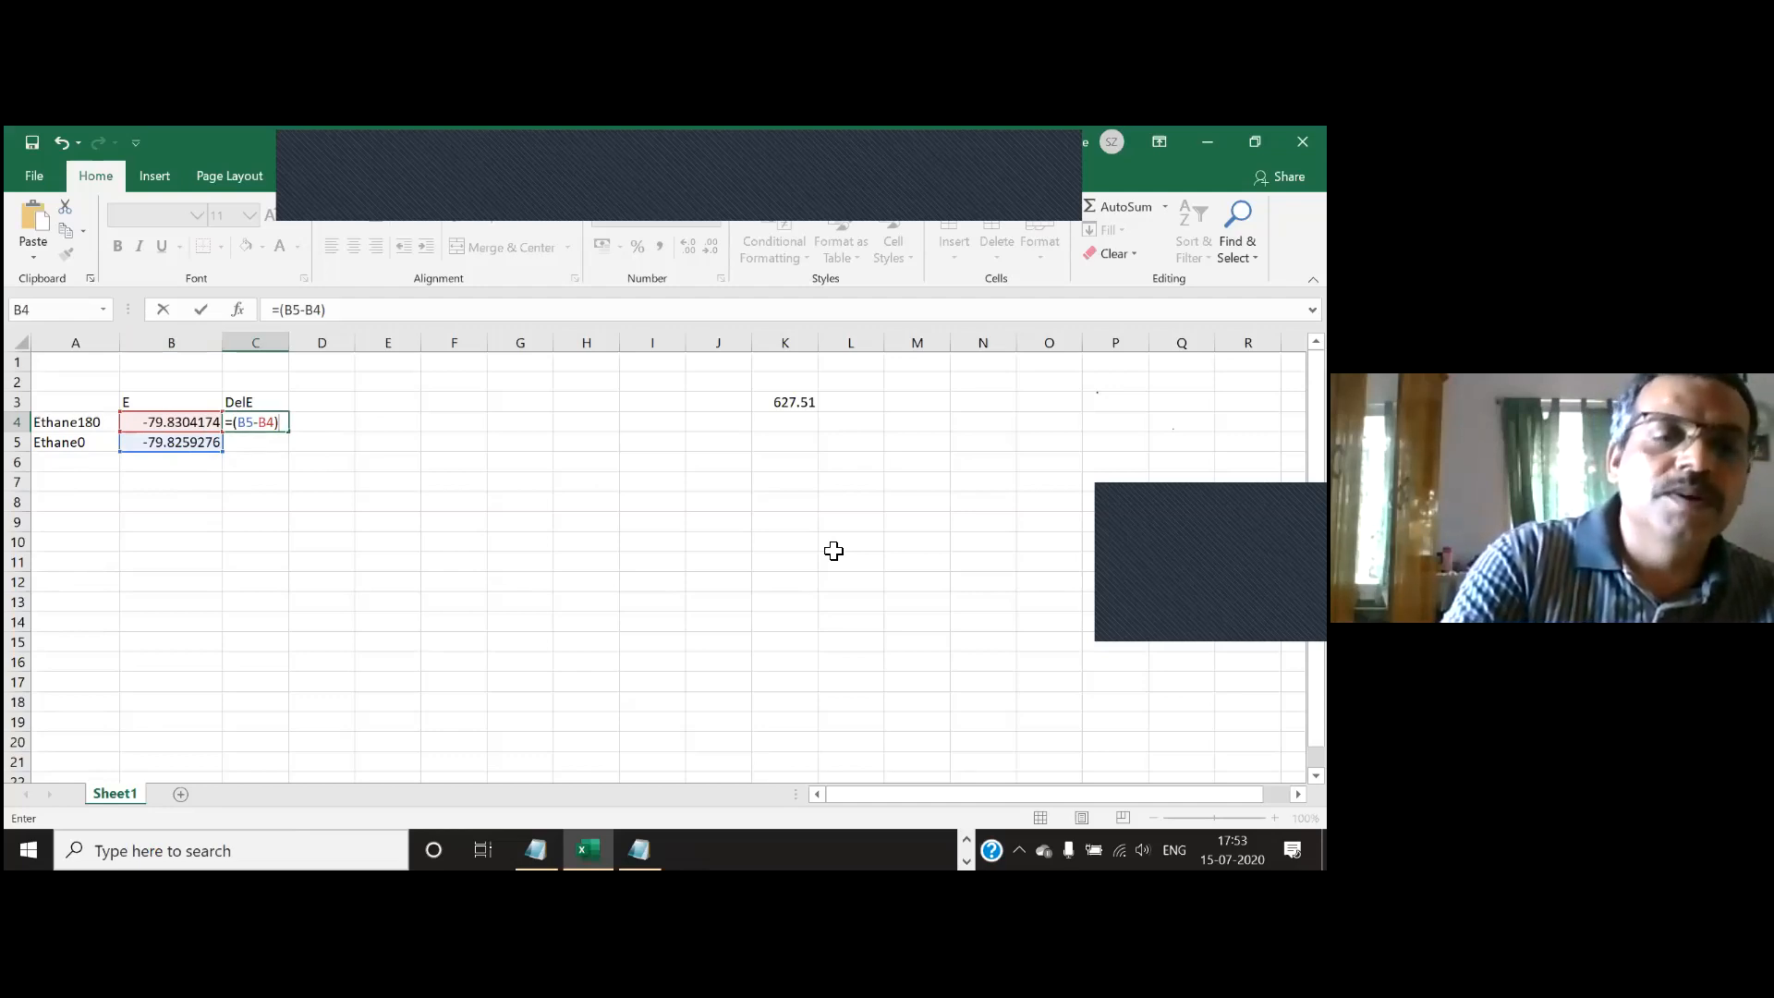
pyautogui.write('*')
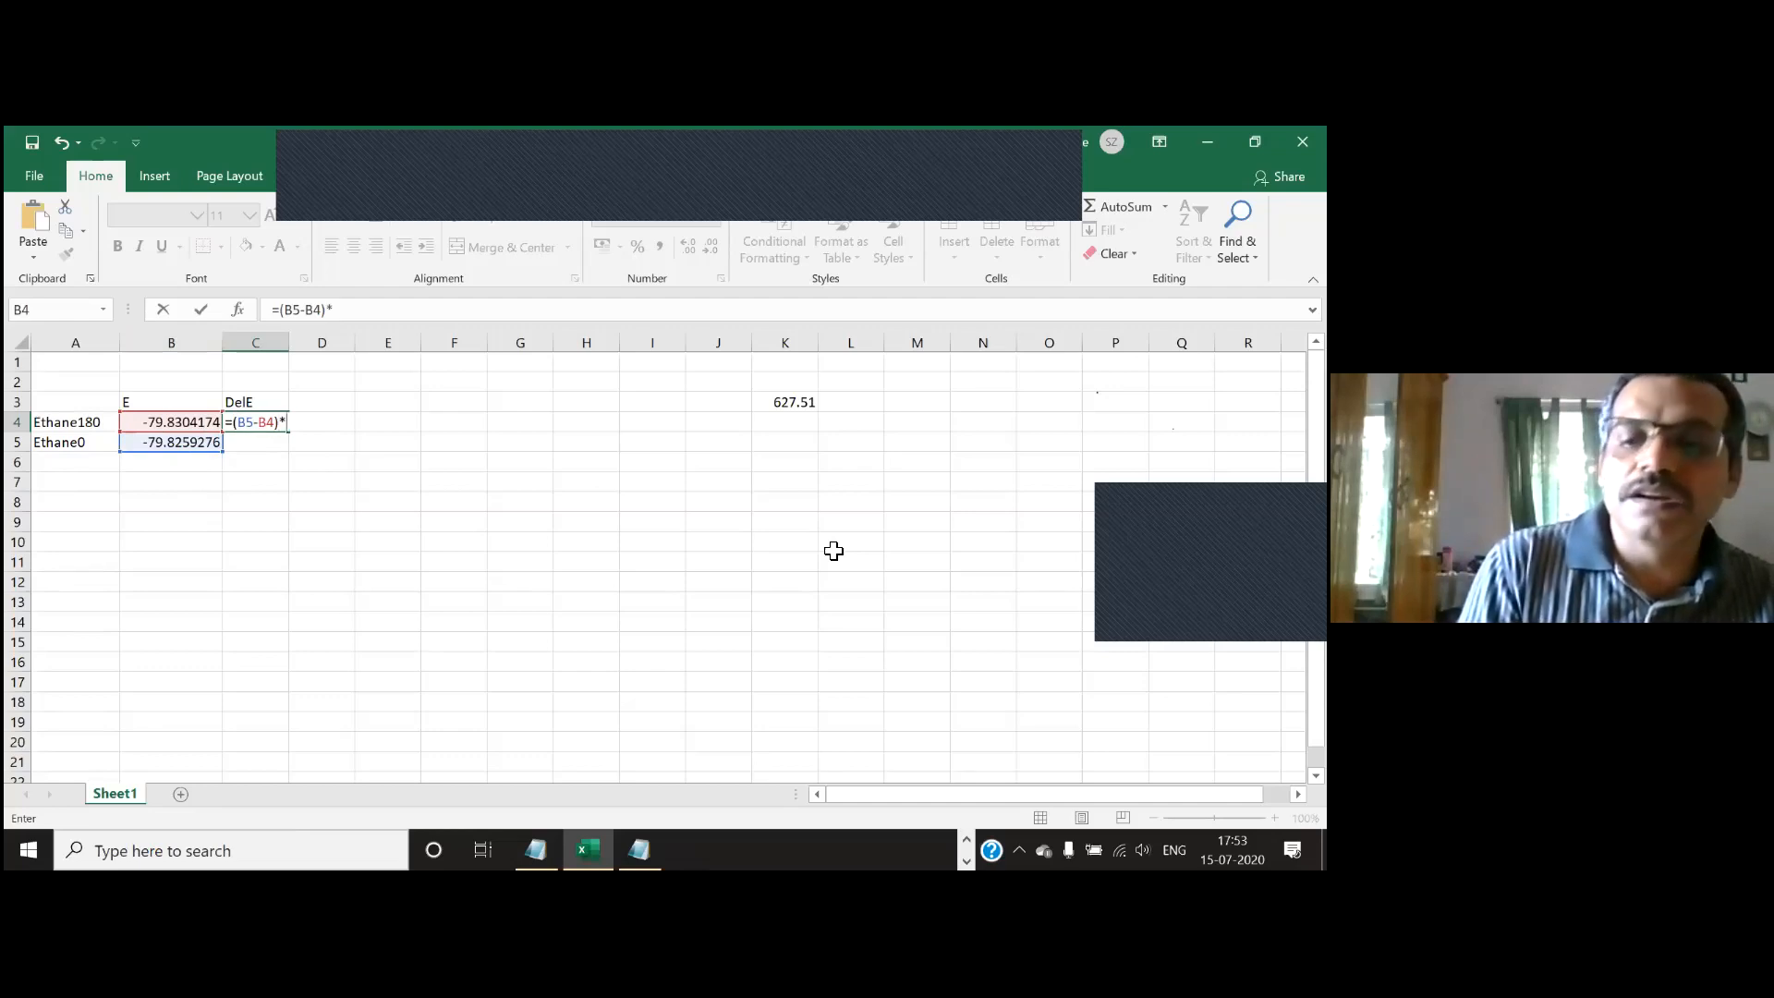
pyautogui.write('62')
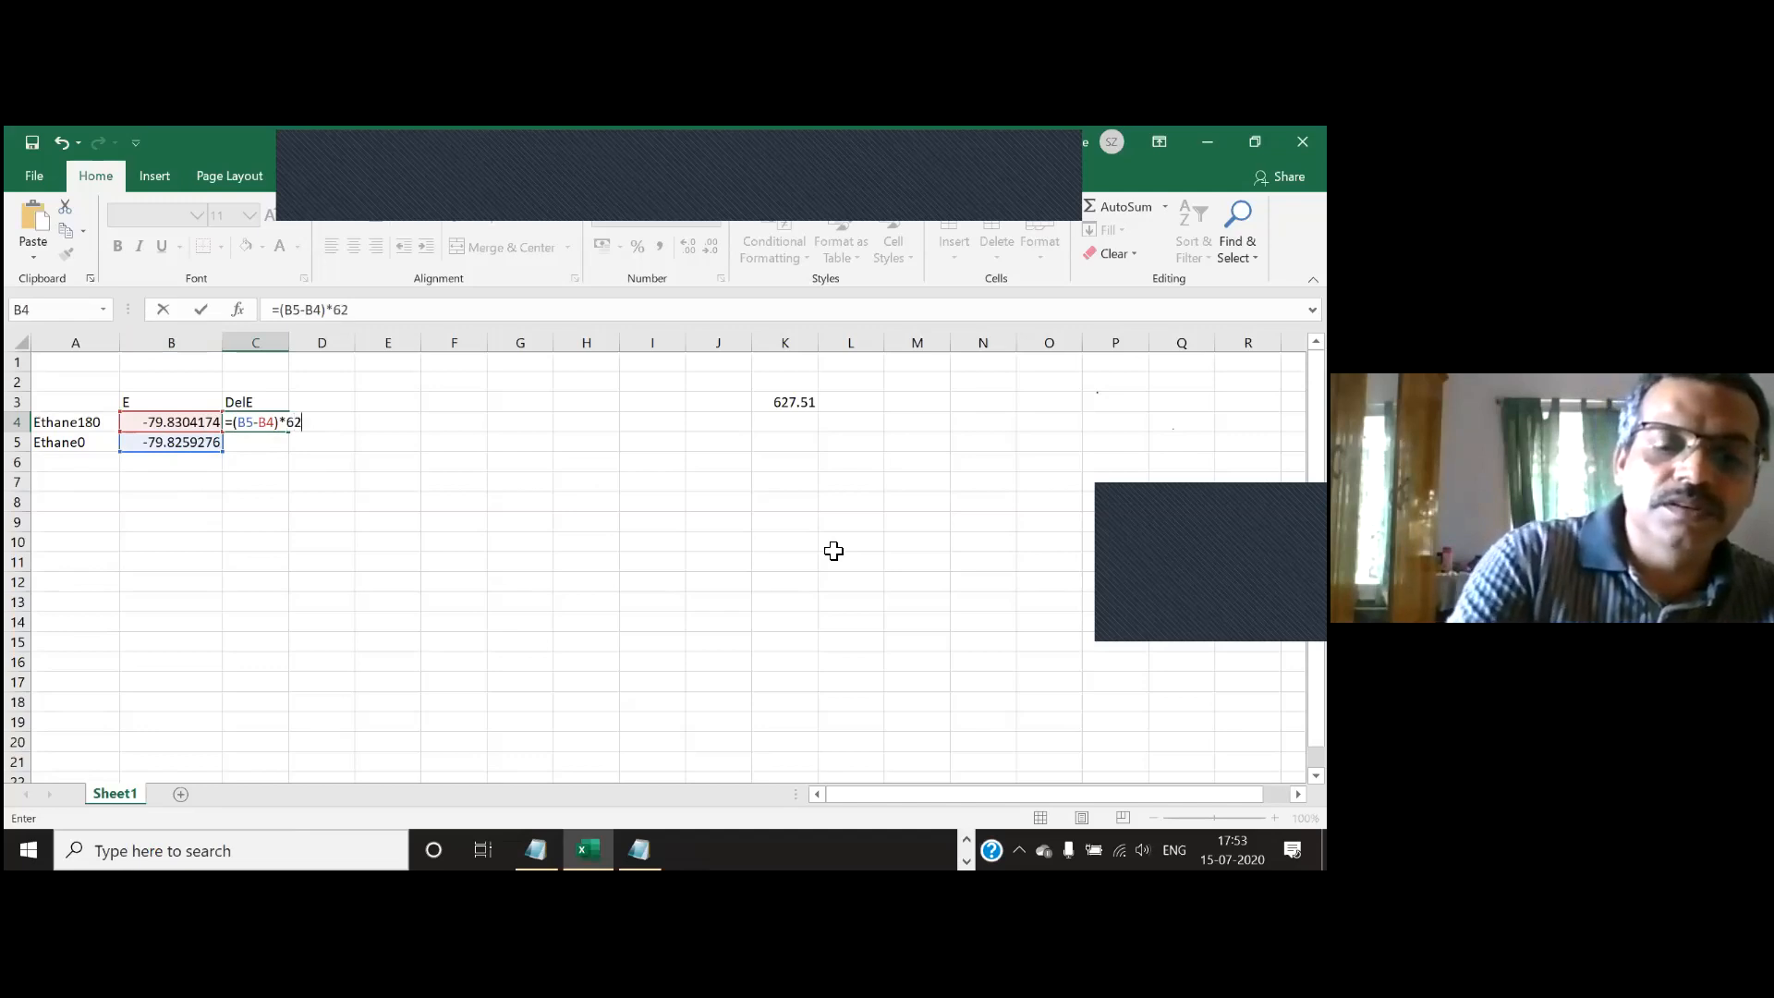
pyautogui.write('7.51')
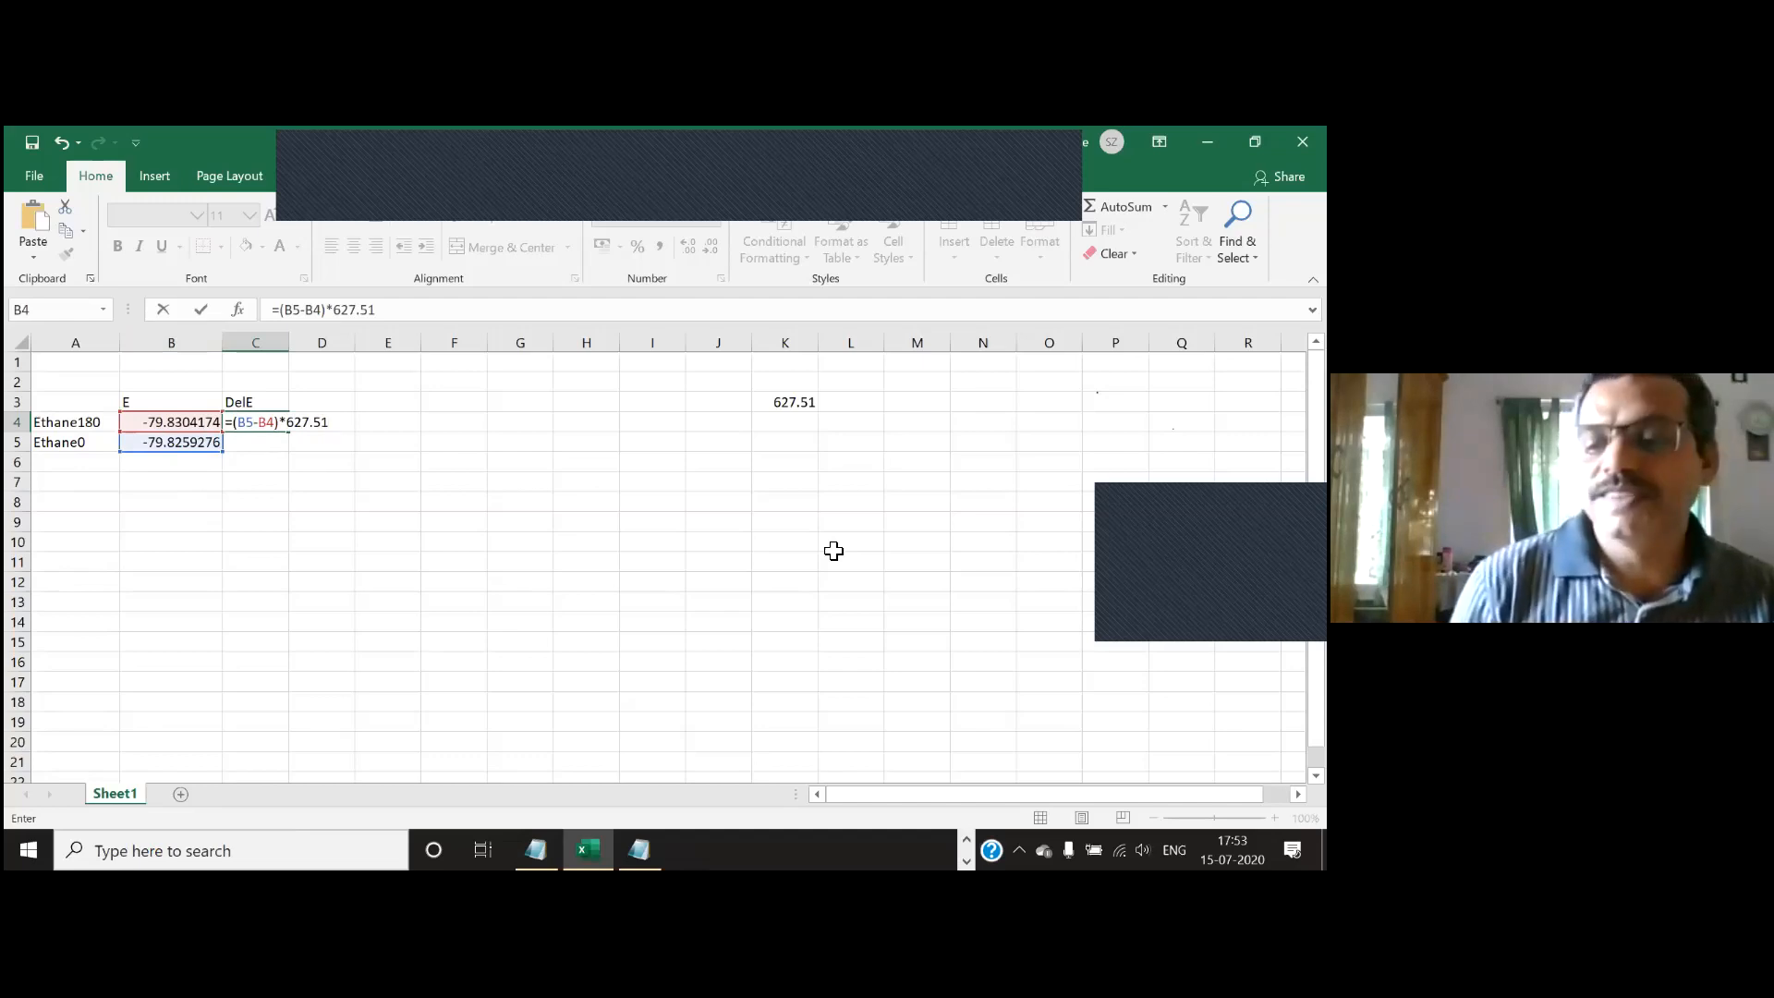
pyautogui.press('Return')
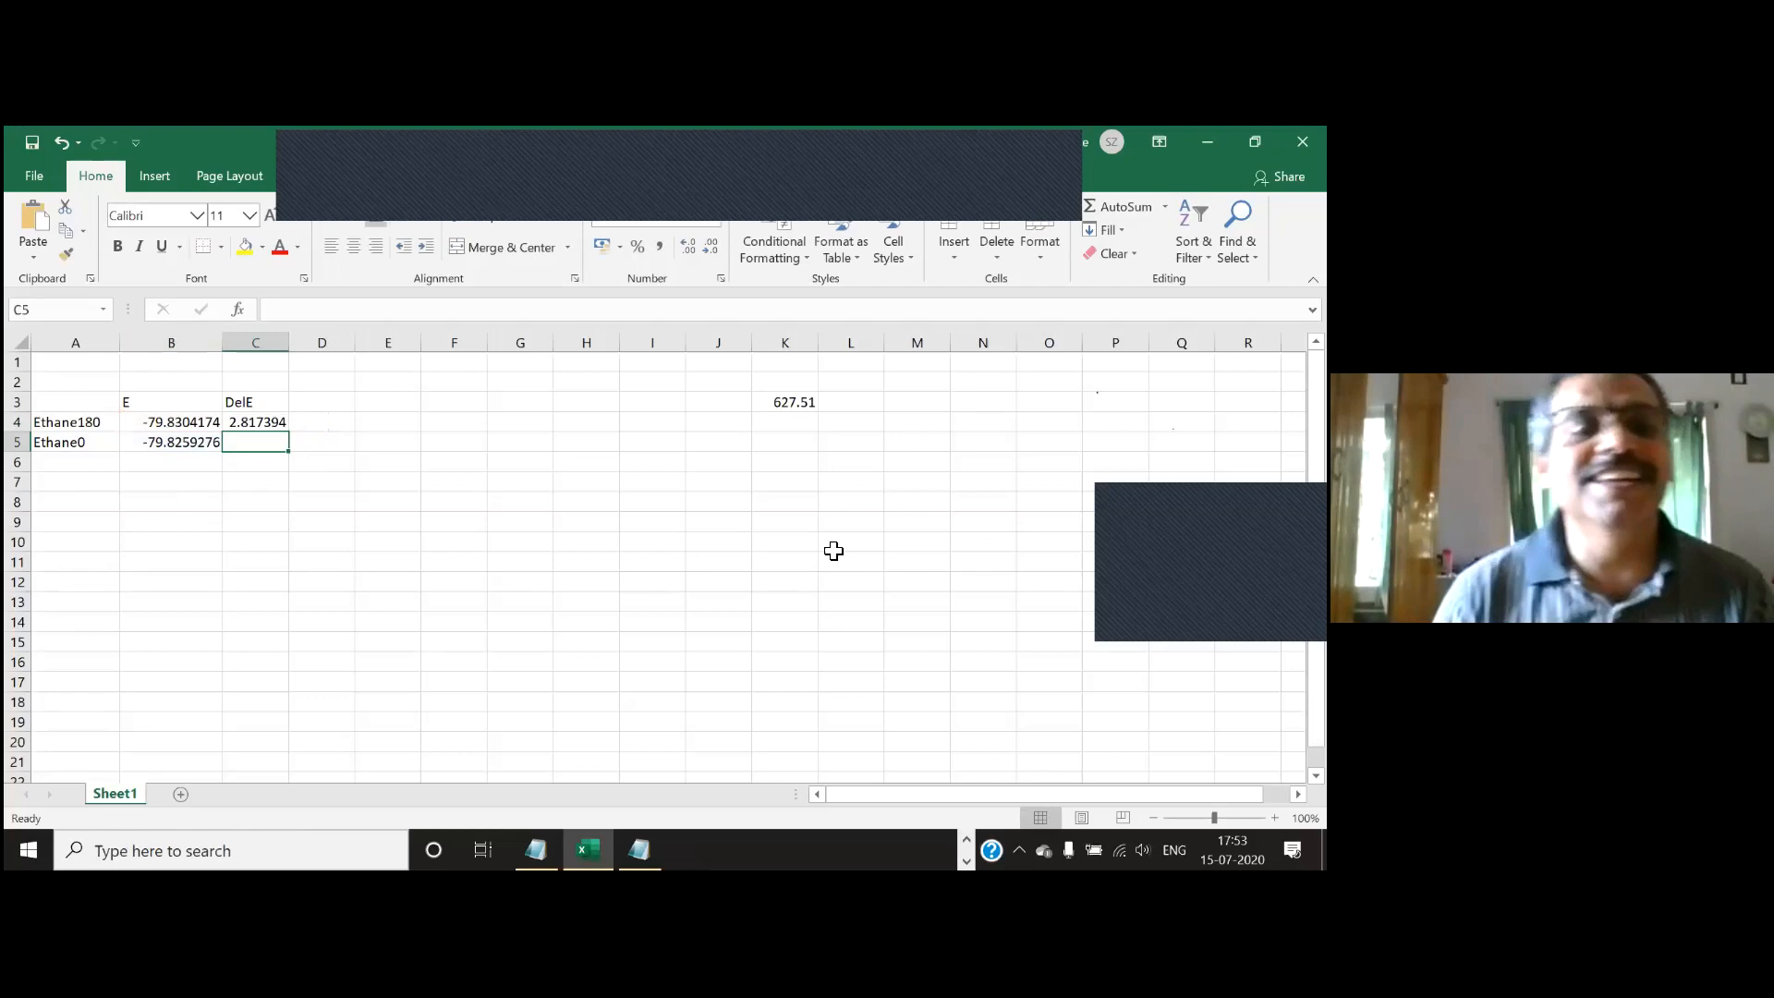
# Step: Format the energy difference in cell C4 to one decimal place and make it bold
pyautogui.click(258, 422)
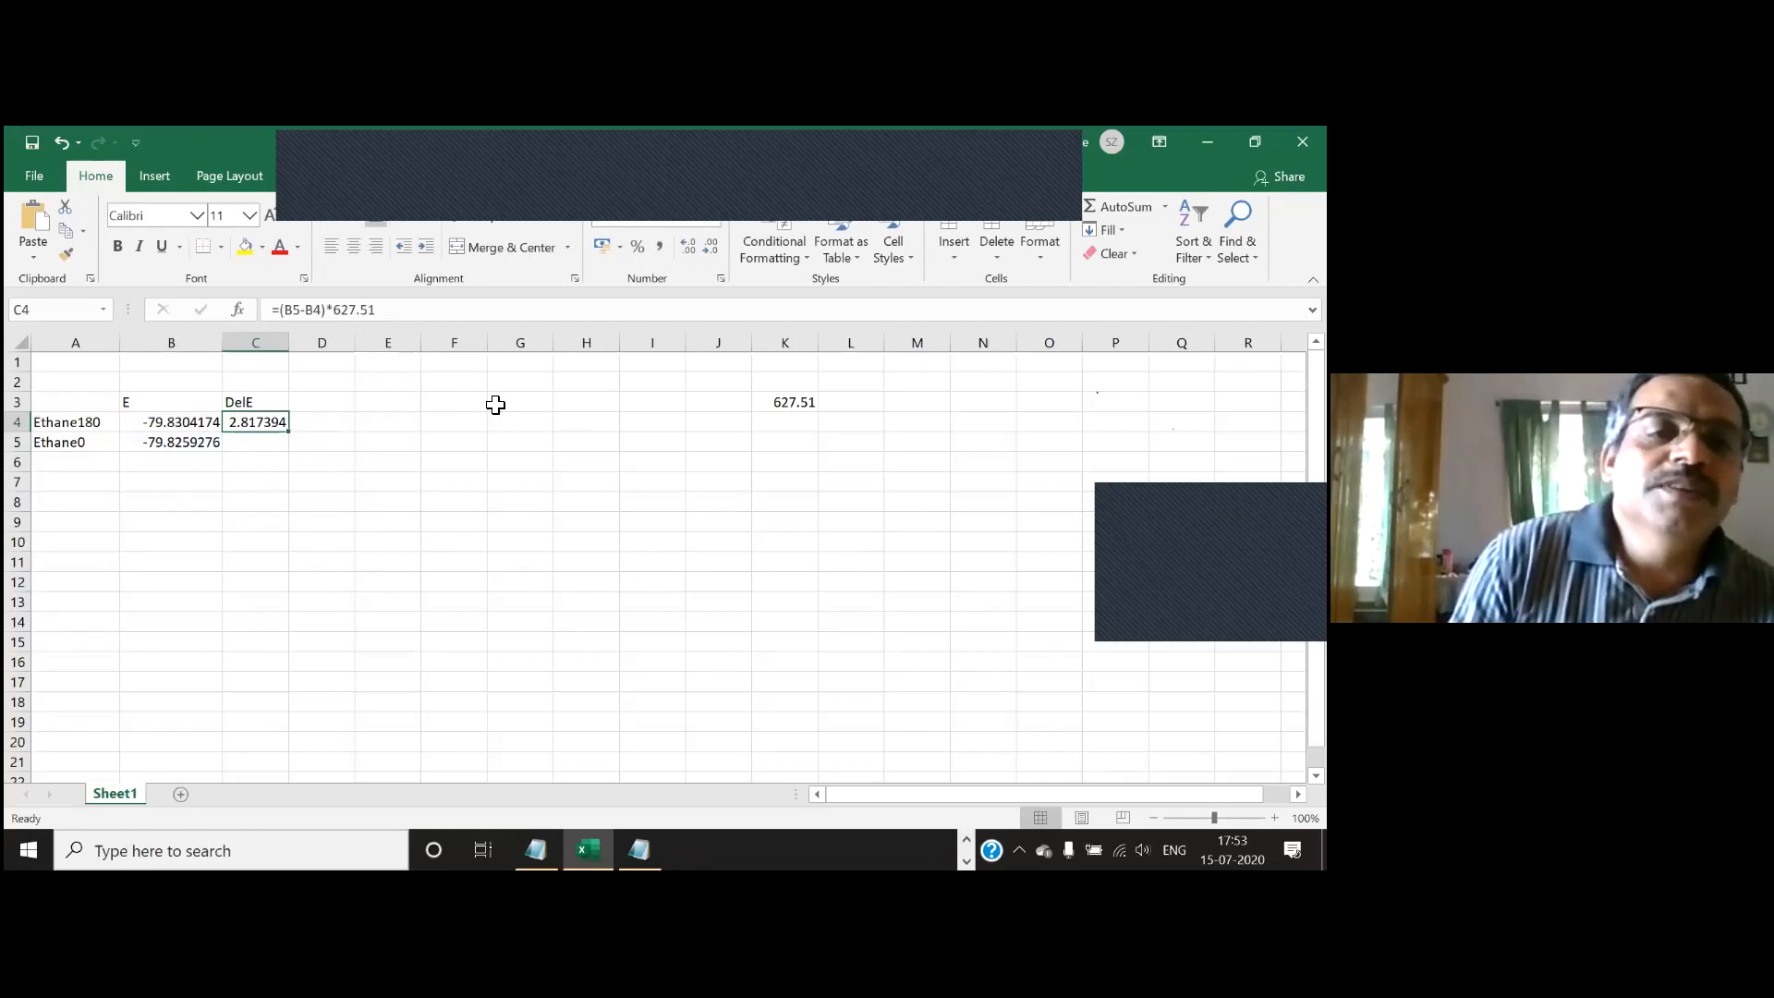
pyautogui.click(713, 248)
pyautogui.click(712, 248)
pyautogui.click(712, 248)
pyautogui.click(712, 248)
pyautogui.click(712, 248)
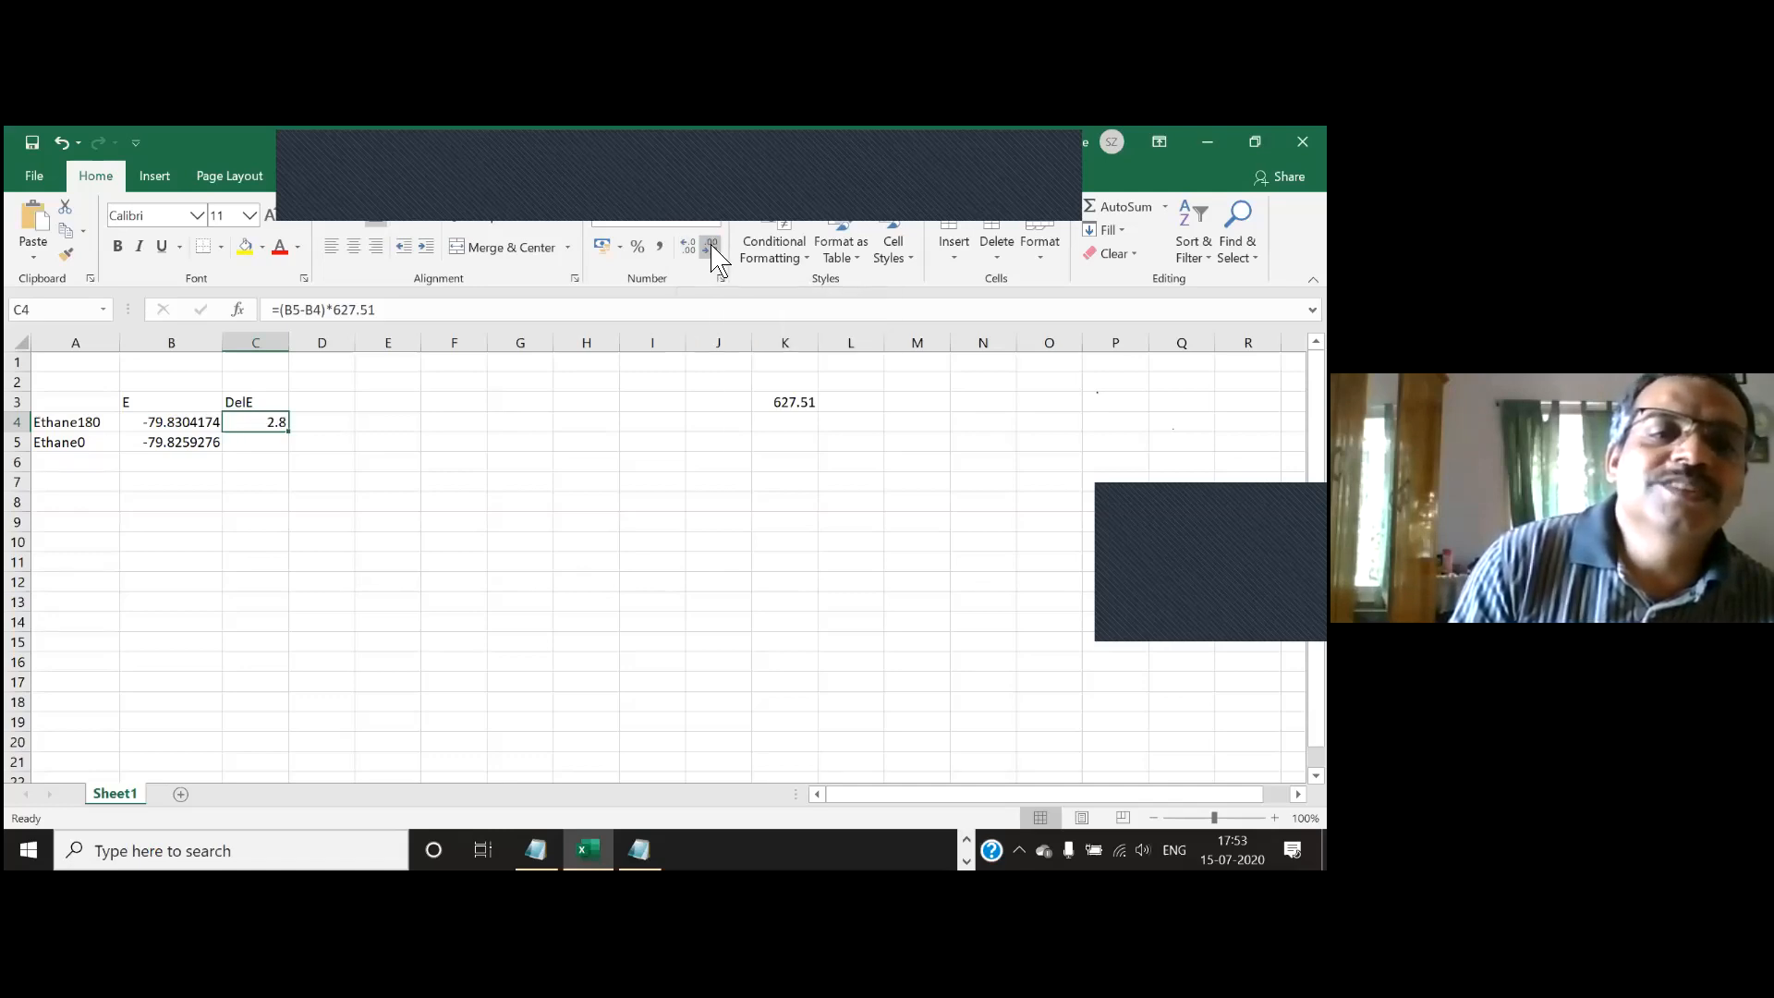
pyautogui.hotkey('ctrl', 'b')
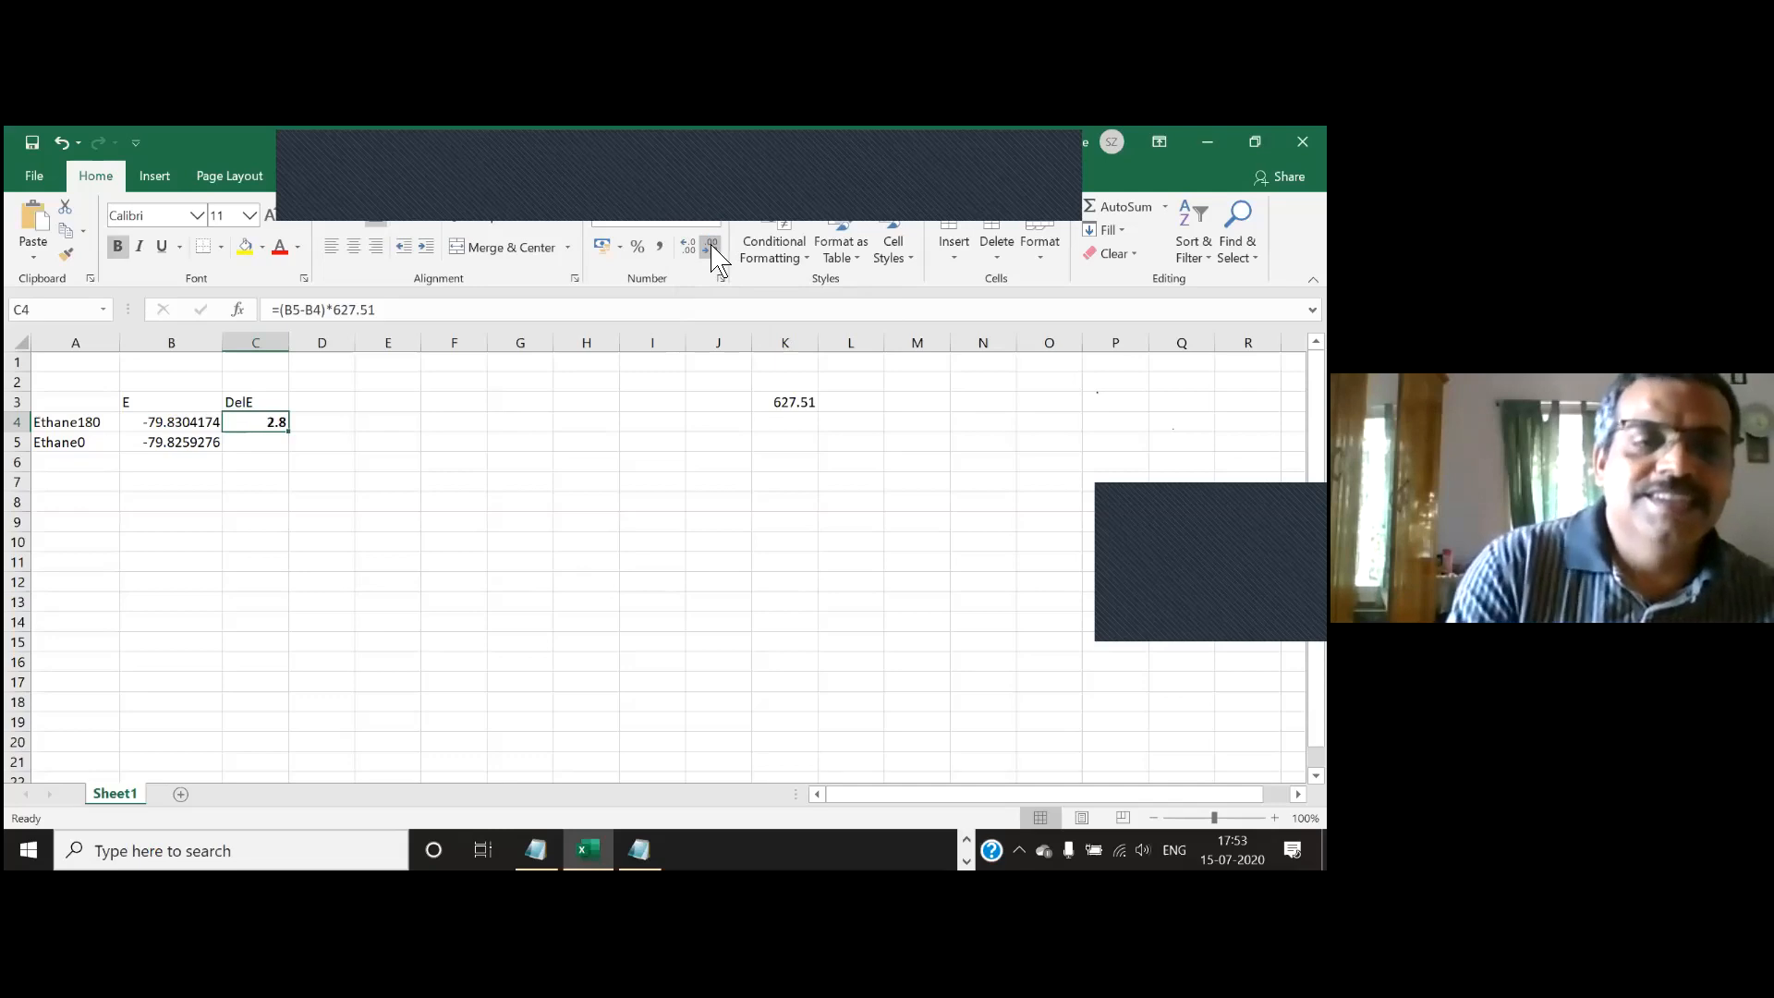